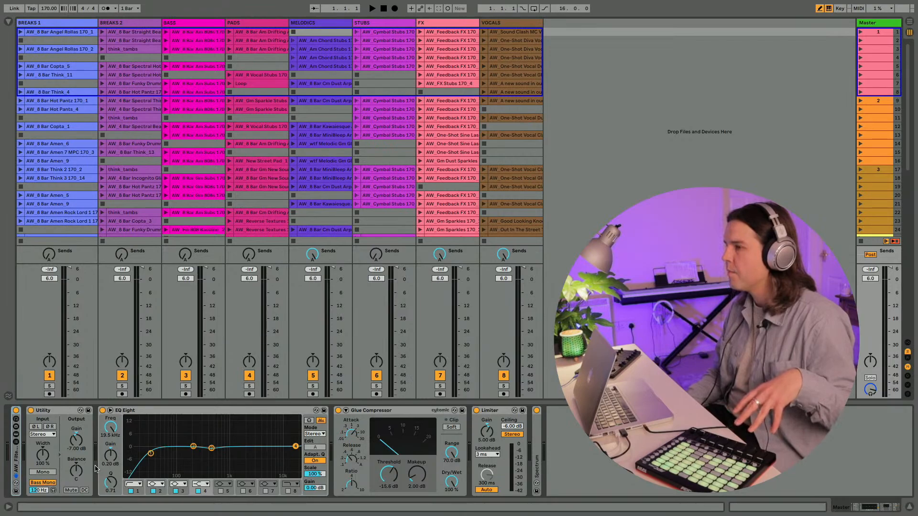
Step: Show the device chain of the BREAKS 1 track to examine its Utility, Beat Repeat and Auto Filter settings
click(30, 26)
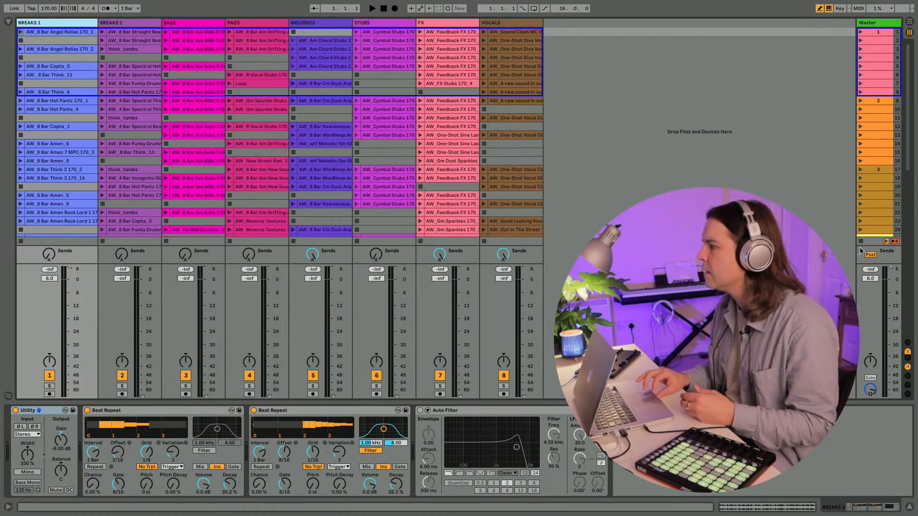
key(super+z)
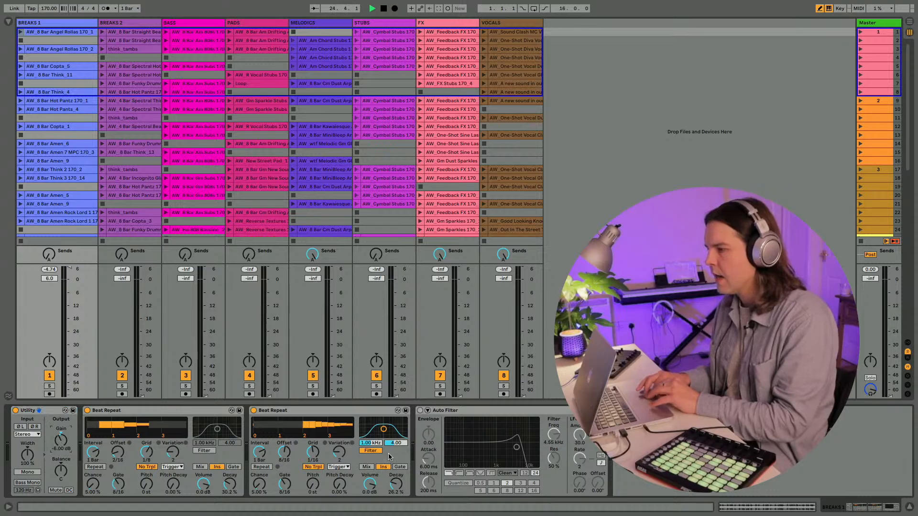
click(40, 24)
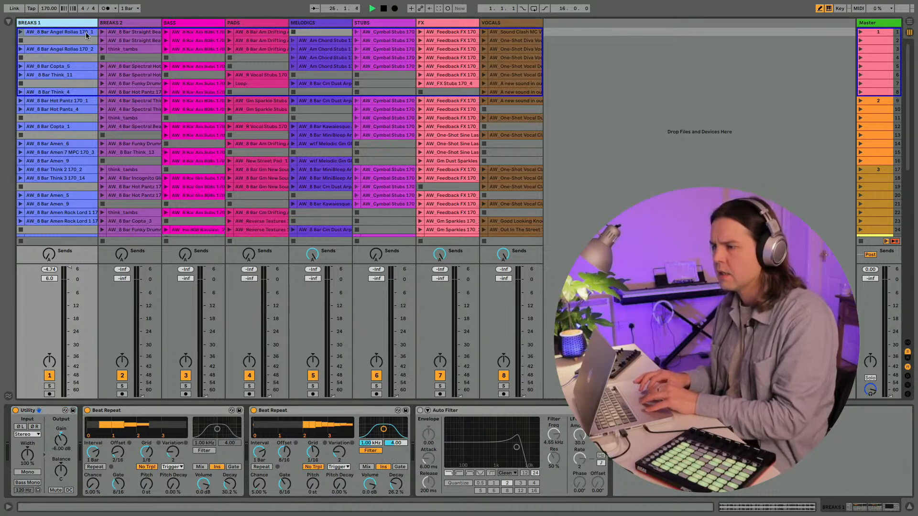
Step: Unfold the Utility and EQ Eight devices in the BREAKS 2 track's device chain
click(113, 23)
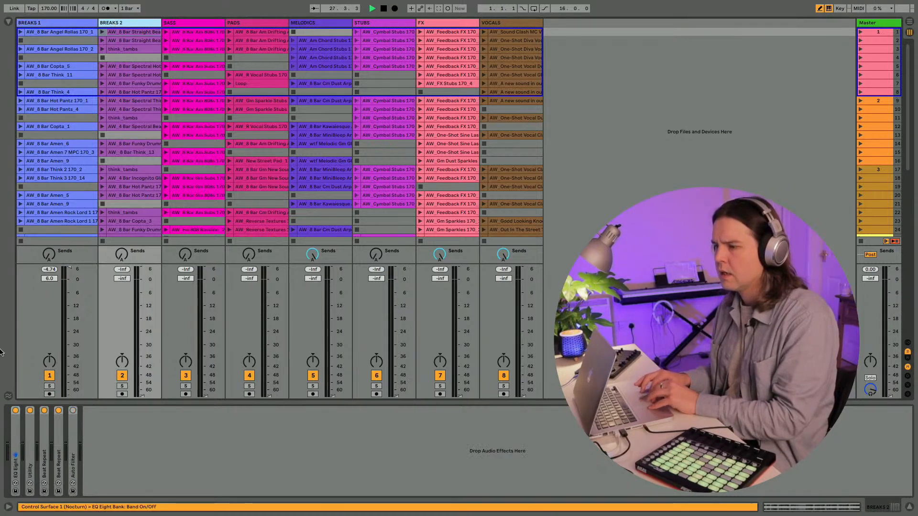
double_click(30, 456)
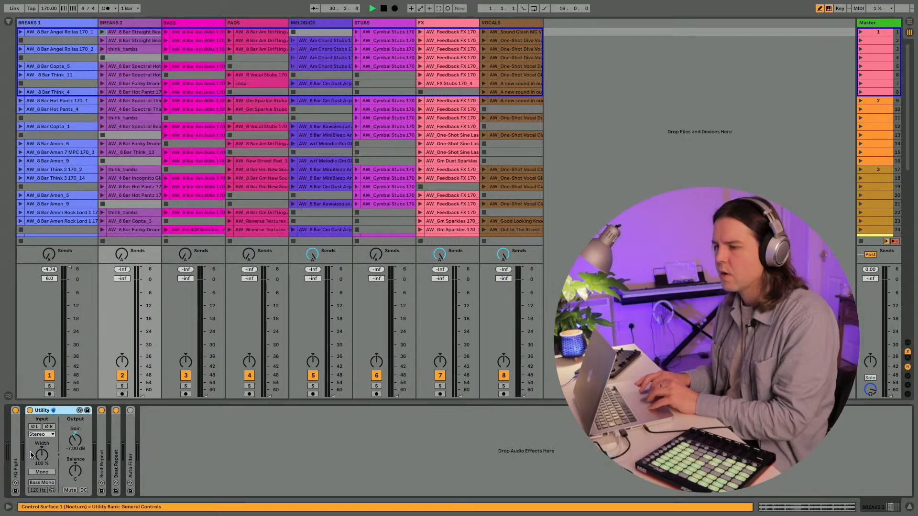
double_click(17, 453)
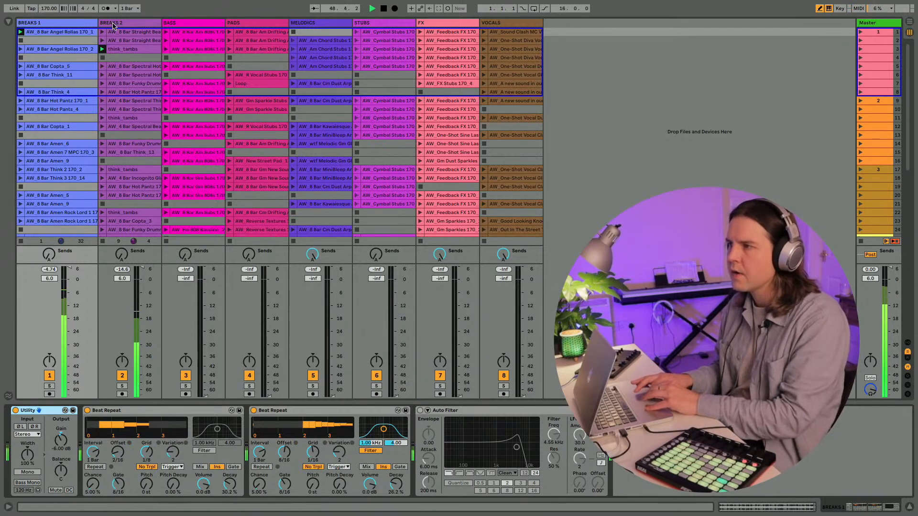
Step: Try raising the Utility gain on the BREAKS 2 track to 4.00 dB while the two breaks play together
key(Right)
key(space)
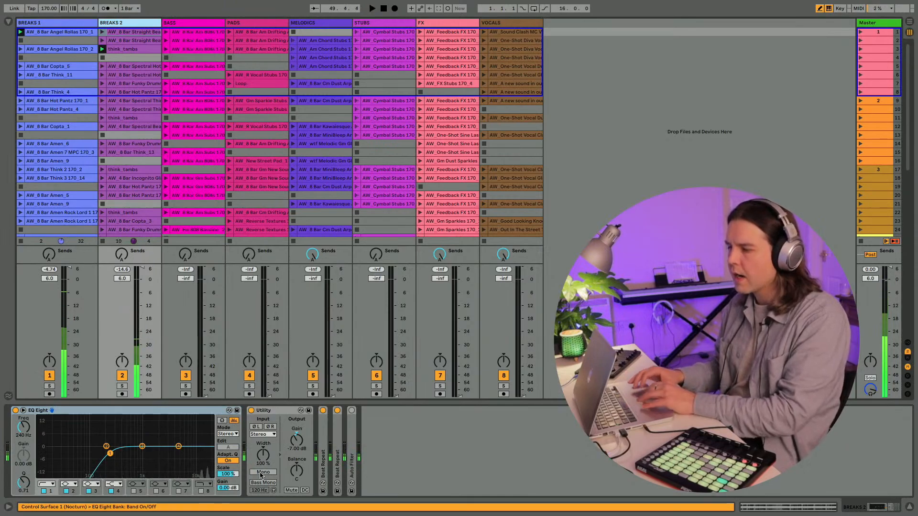
drag(294, 442, 299, 453)
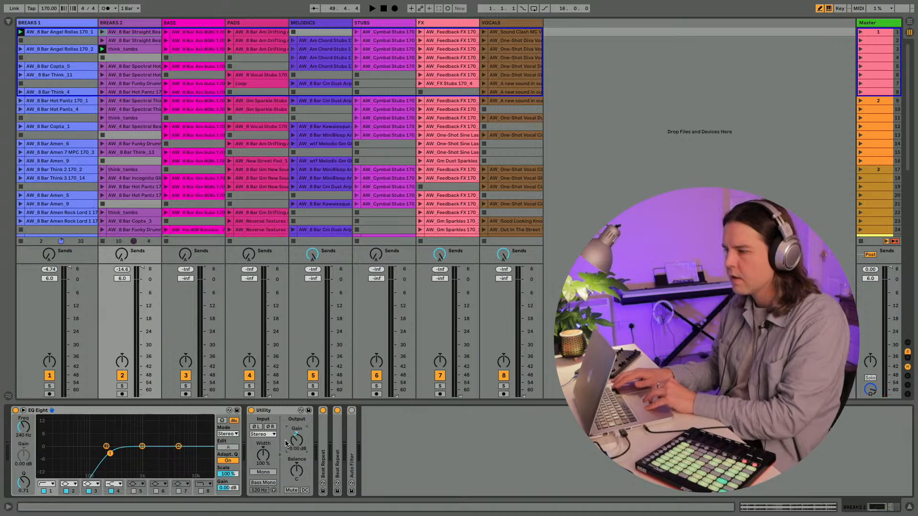
key(space)
key(Up)
key(Up)
key(Up)
key(Up)
key(Up)
key(Up)
key(Up)
key(Up)
key(Up)
key(Up)
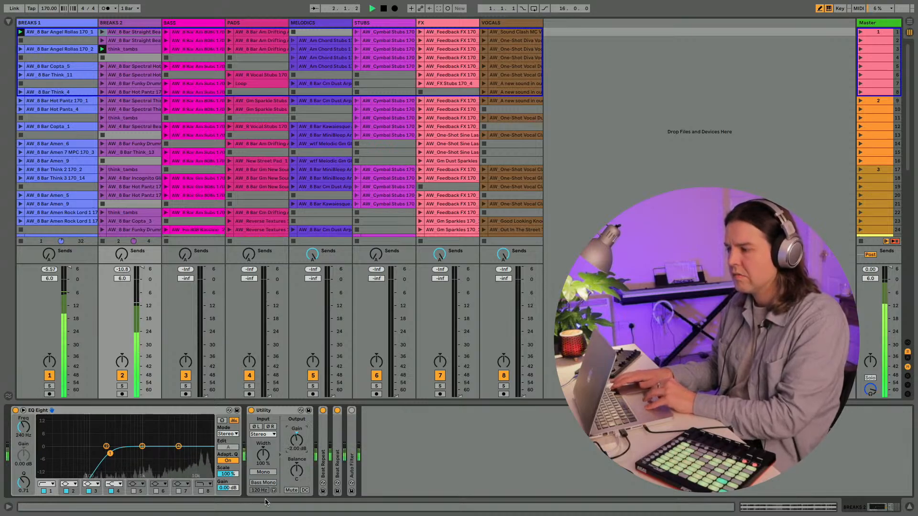
key(Up)
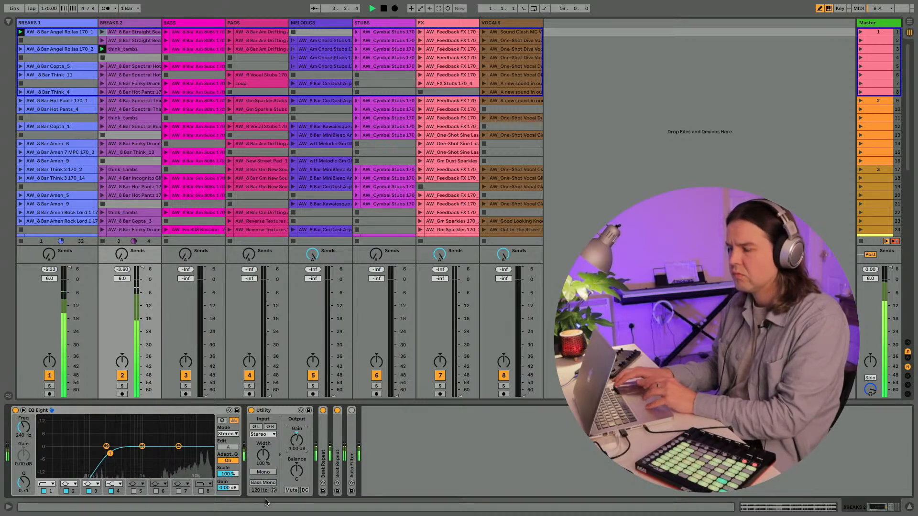
Step: Compare further Utility gain levels on BREAKS 2 during playback, finish at -7.00 dB and stop playback
key(Down)
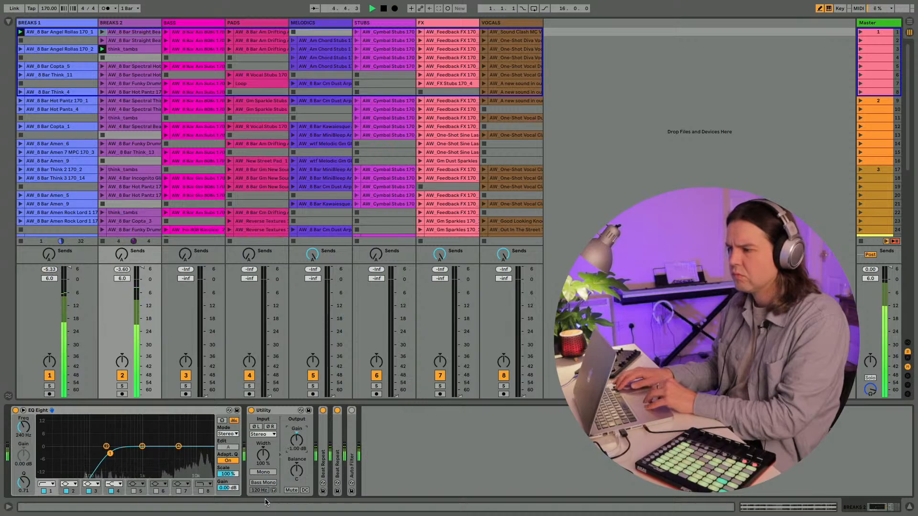
key(Up)
key(Up)
key(Up)
key(Up)
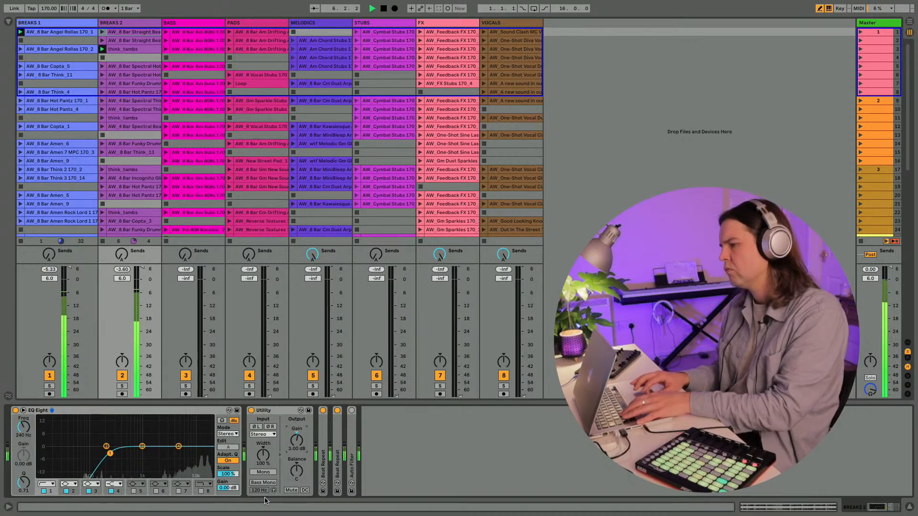
key(Down)
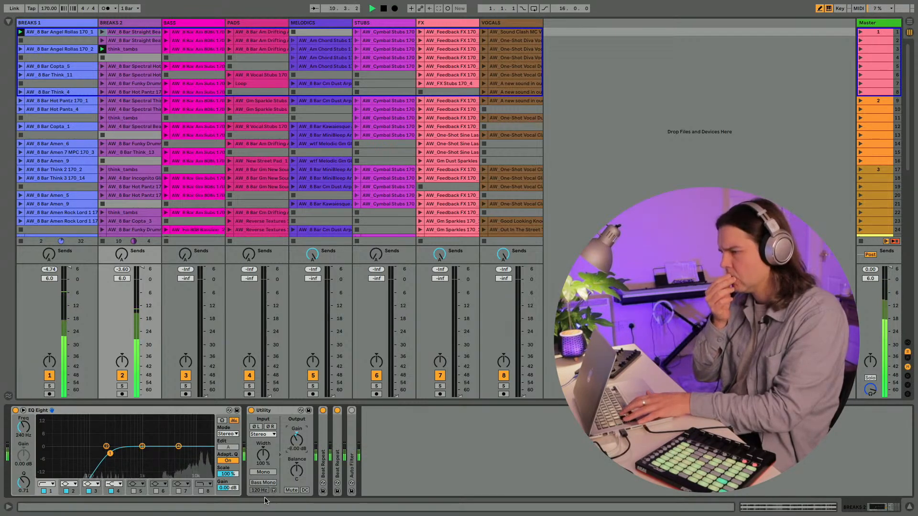
key(space)
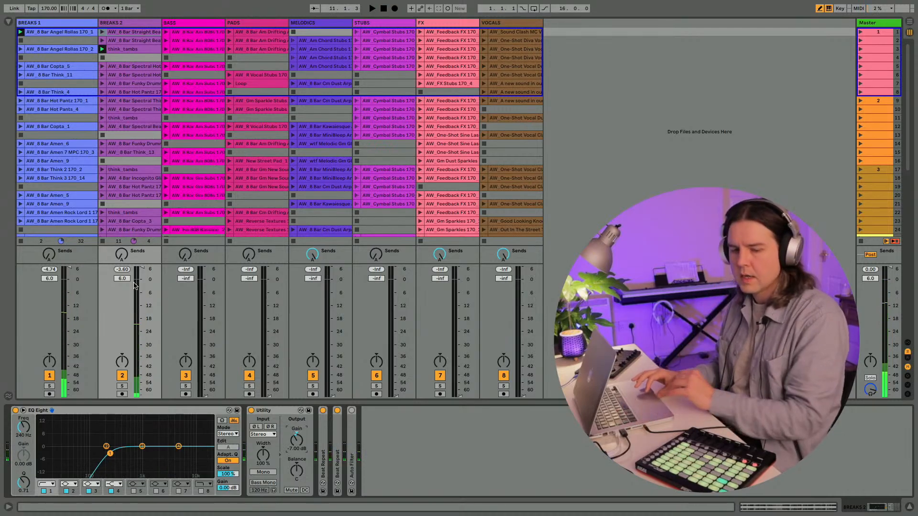
Step: Examine the two Beat Repeat devices on BREAKS 2, fold them again and compare the chain with BREAKS 1
double_click(325, 430)
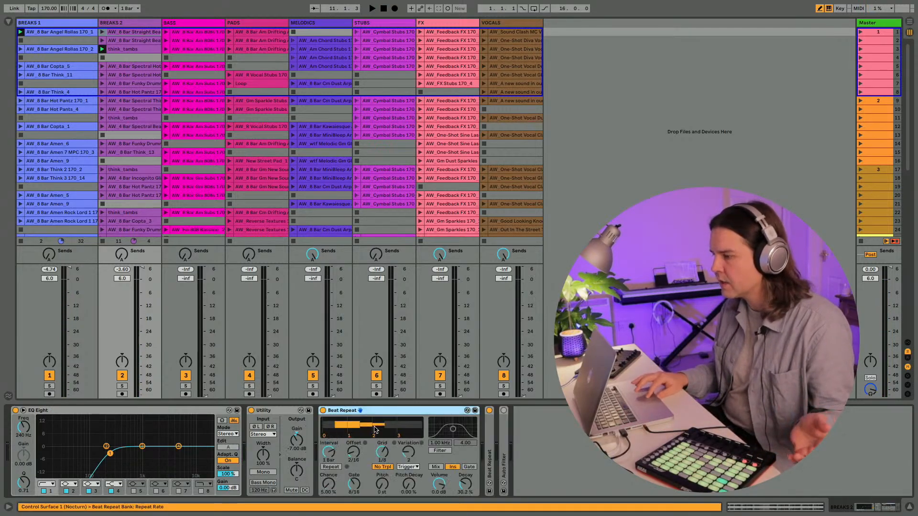
double_click(493, 455)
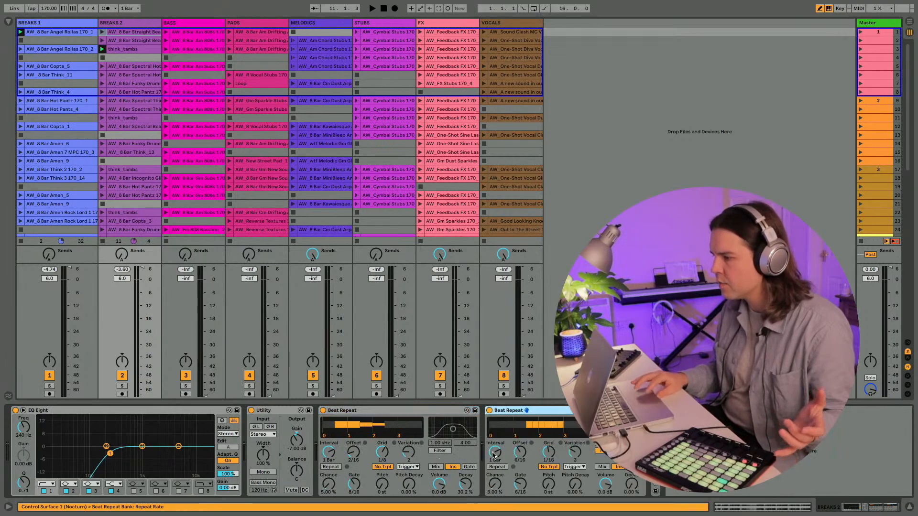
double_click(389, 412)
double_click(390, 411)
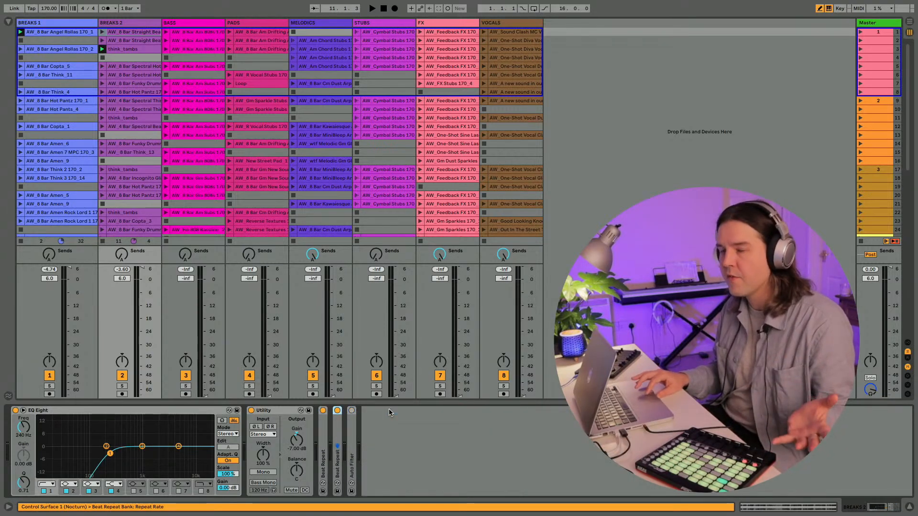
click(66, 22)
click(129, 23)
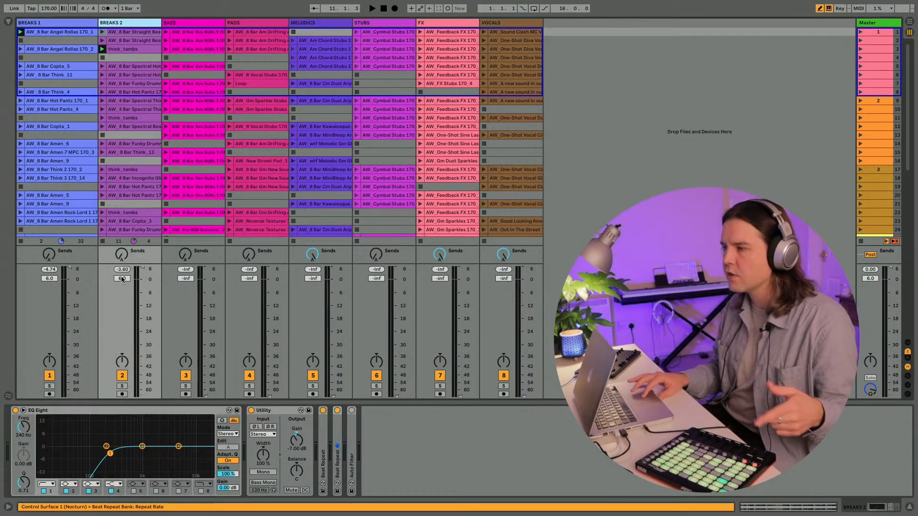
Step: Show the BASS track's device chain and look through the bass clips further down the session
click(173, 23)
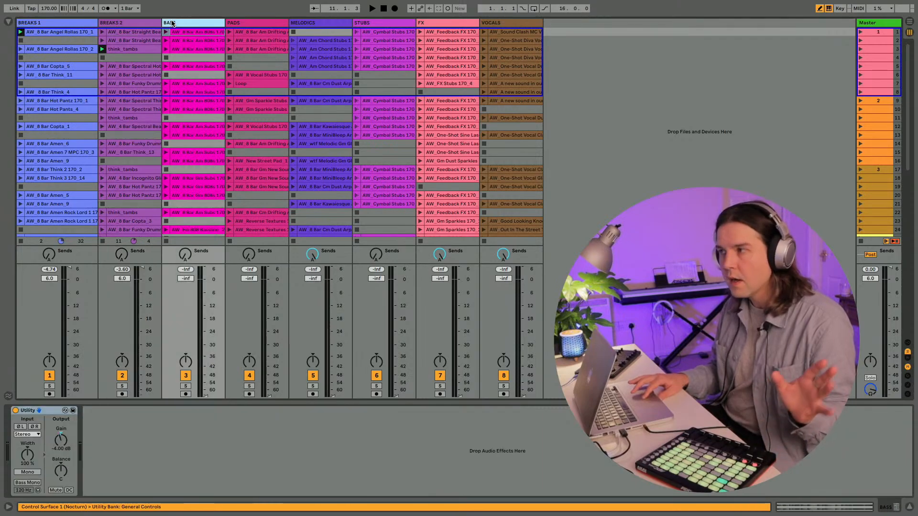
scroll(203, 186, down, 8)
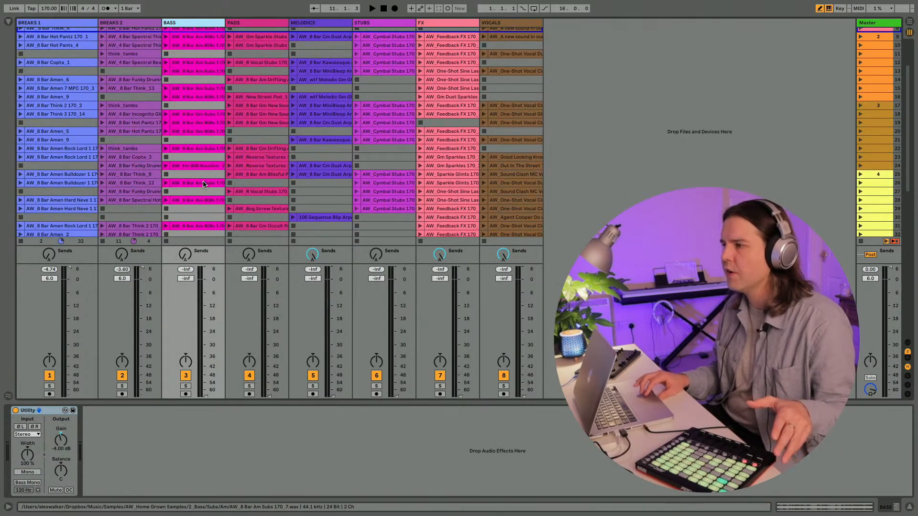
scroll(203, 185, up, 8)
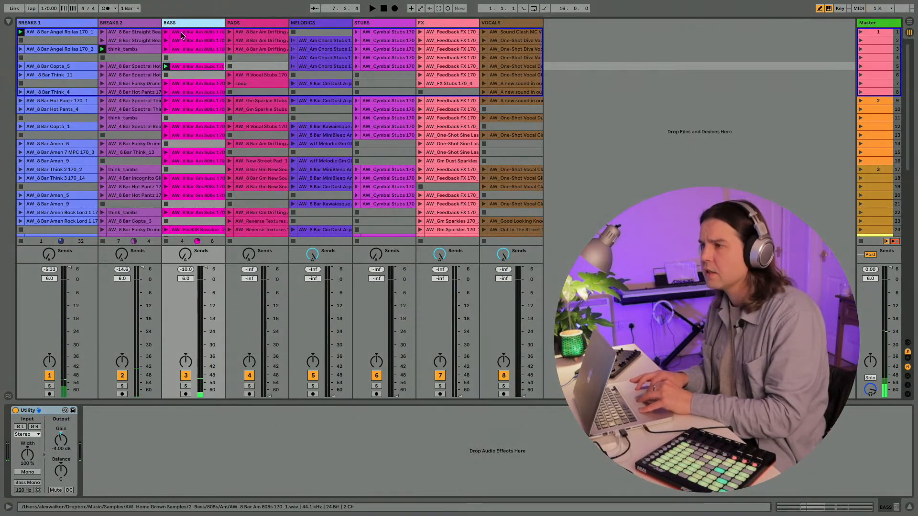
Step: Select the first eight clip slots of the BASS track
click(181, 32)
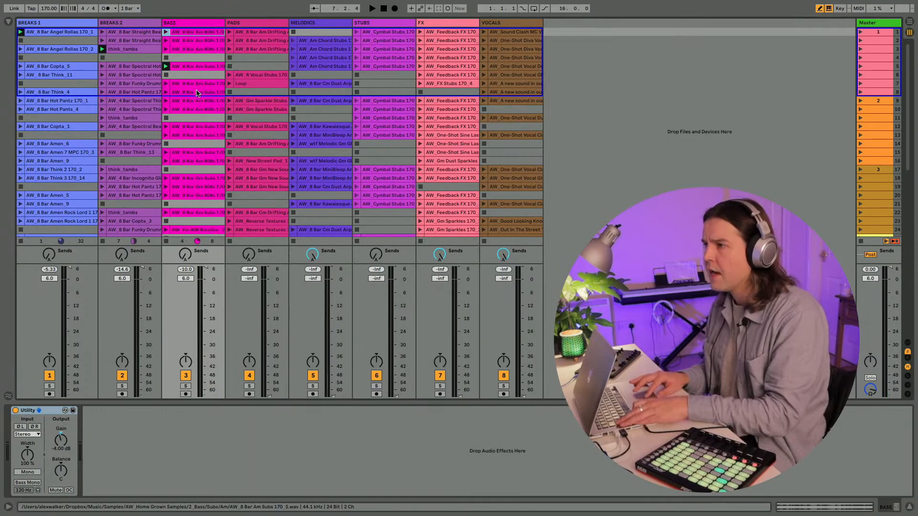
click(197, 91)
click(196, 35)
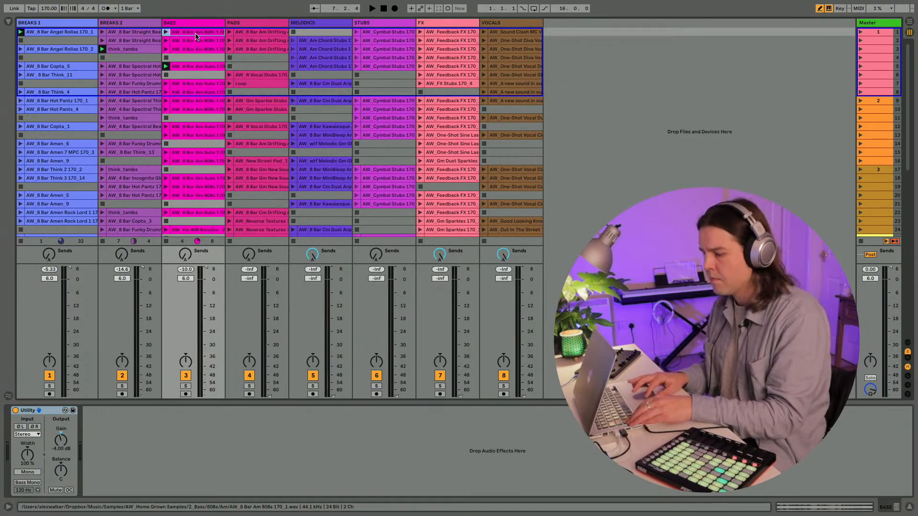
shift+click(196, 91)
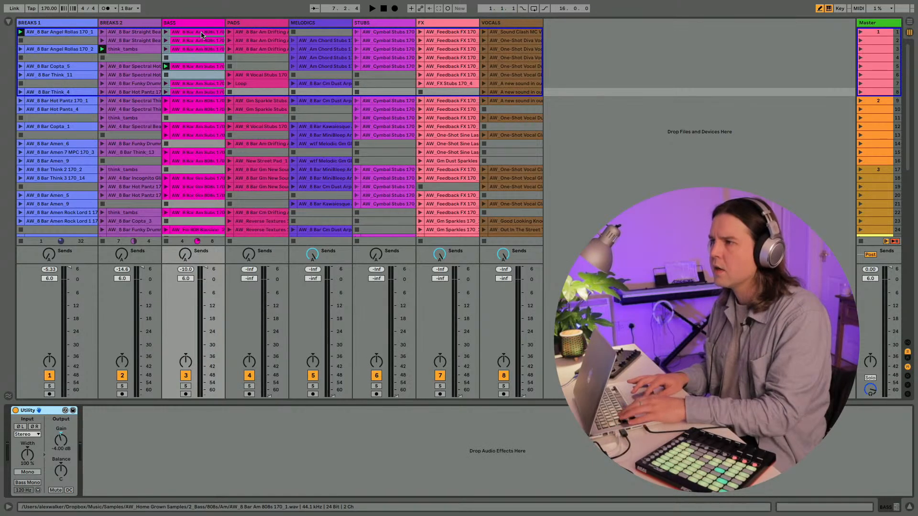
Step: Set the project tempo to 165 BPM and start playback
click(48, 8)
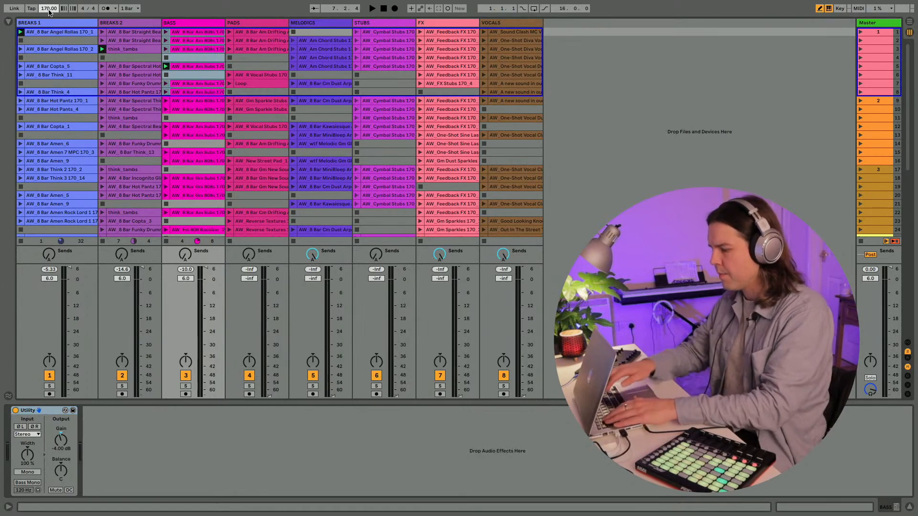
text(165)
key(Return)
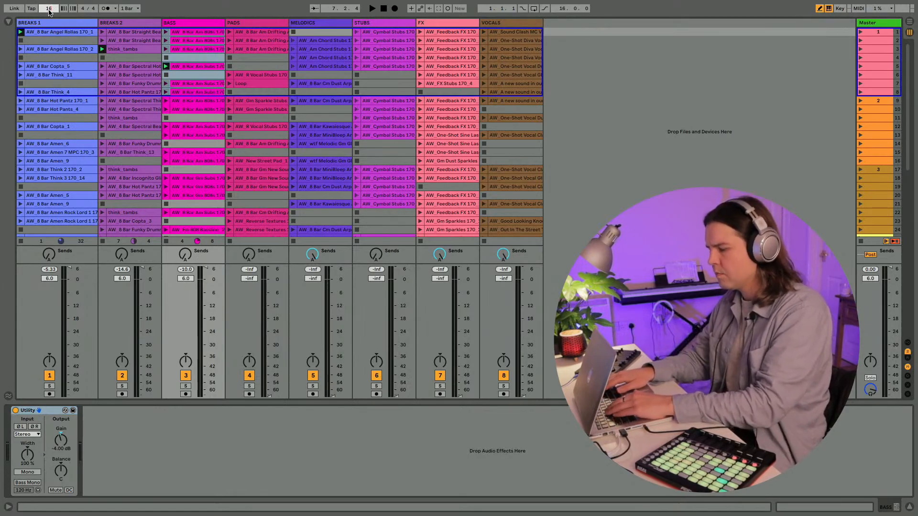
key(space)
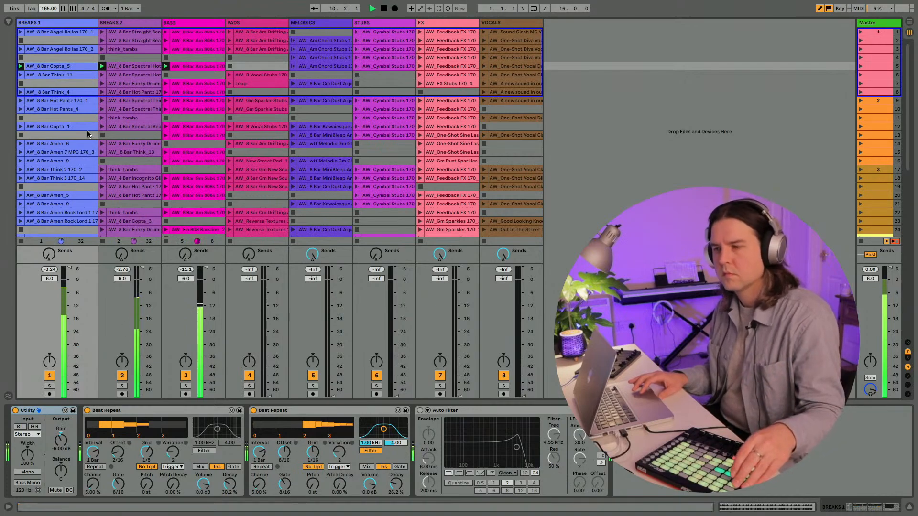
Step: Raise the system volume while the breaks and bass clips play, and stop playback
key(XF86AudioRaiseVolume)
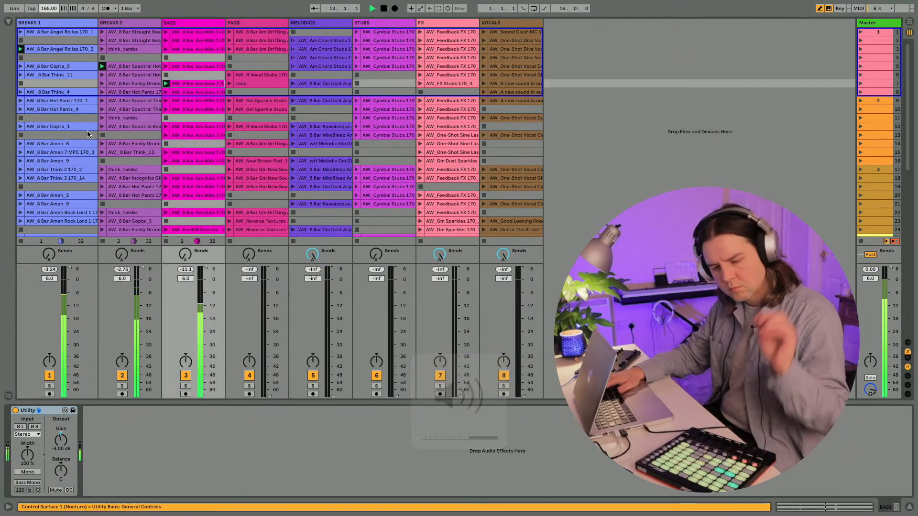
key(XF86AudioRaiseVolume)
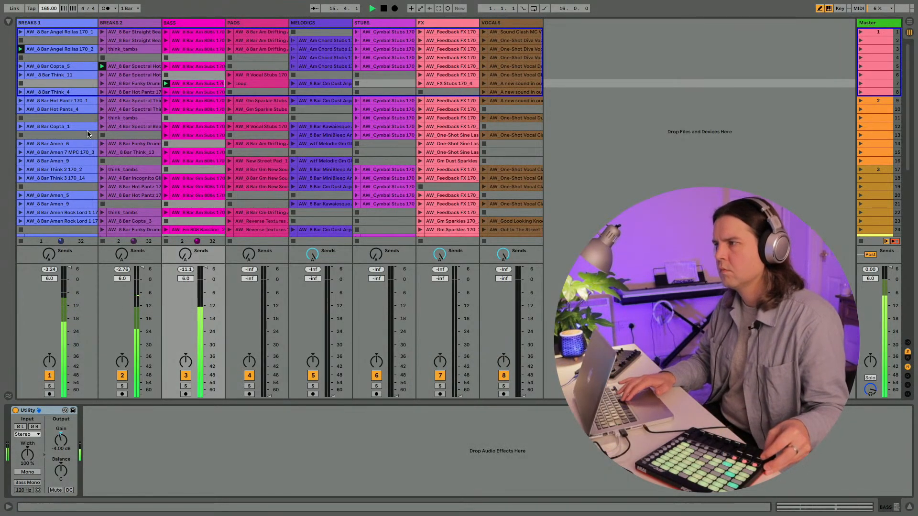
key(space)
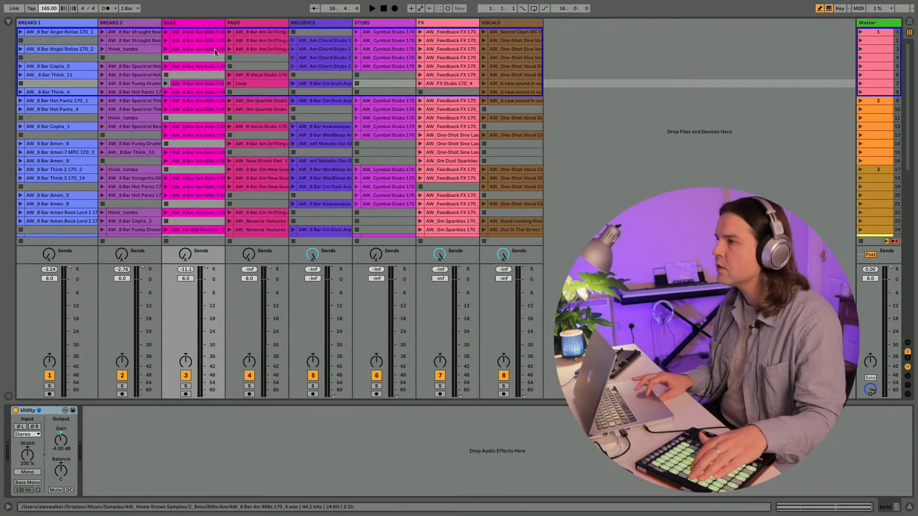
Step: Audition the vocal stubs clip in the sixth row of the PADS track and stop playback
click(261, 53)
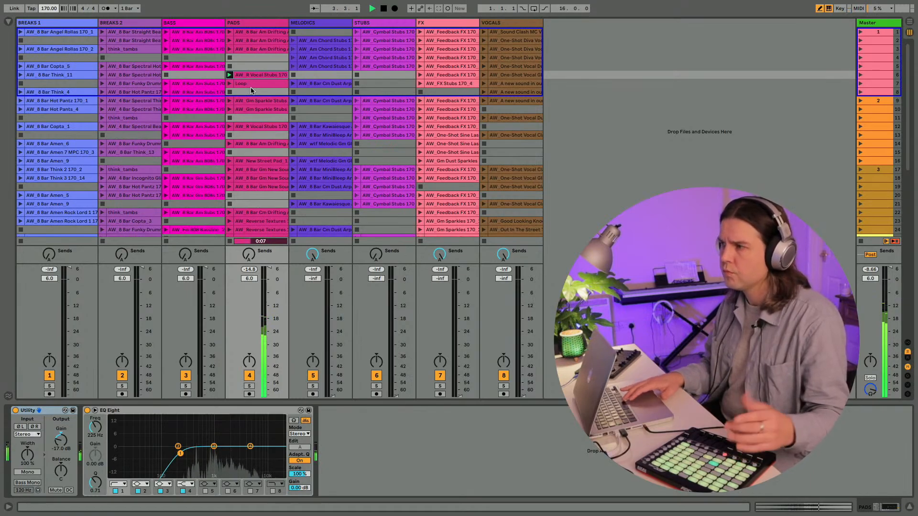
key(space)
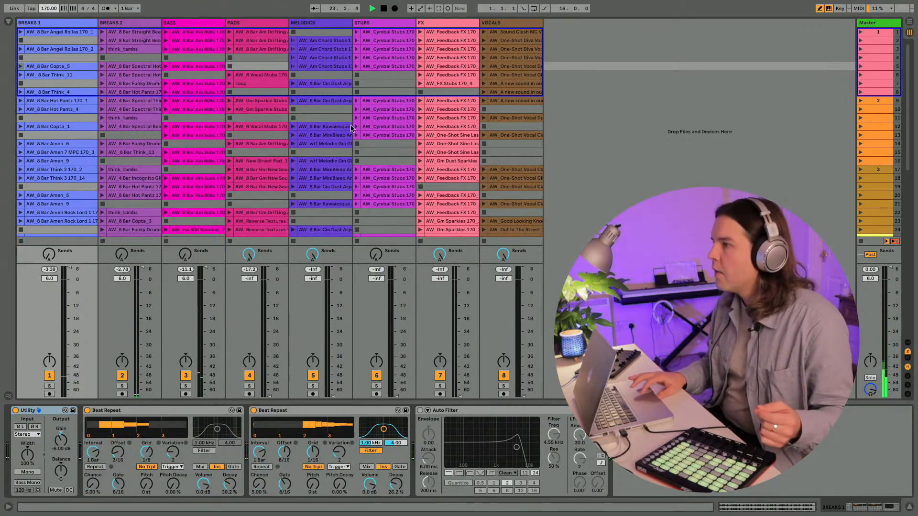
Step: Launch the Am Chord Stubs clip in row 2 of the MELODICS track and start playback to audition the chord stubs
click(292, 85)
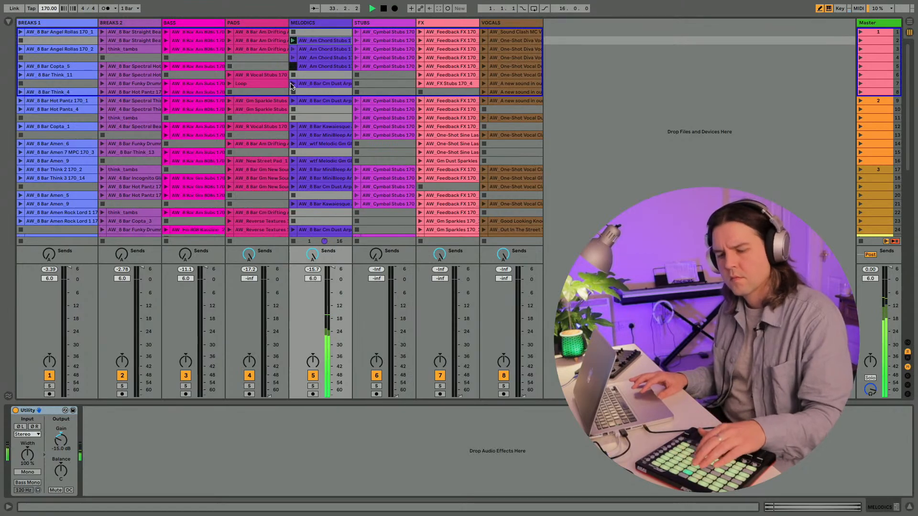
click(294, 40)
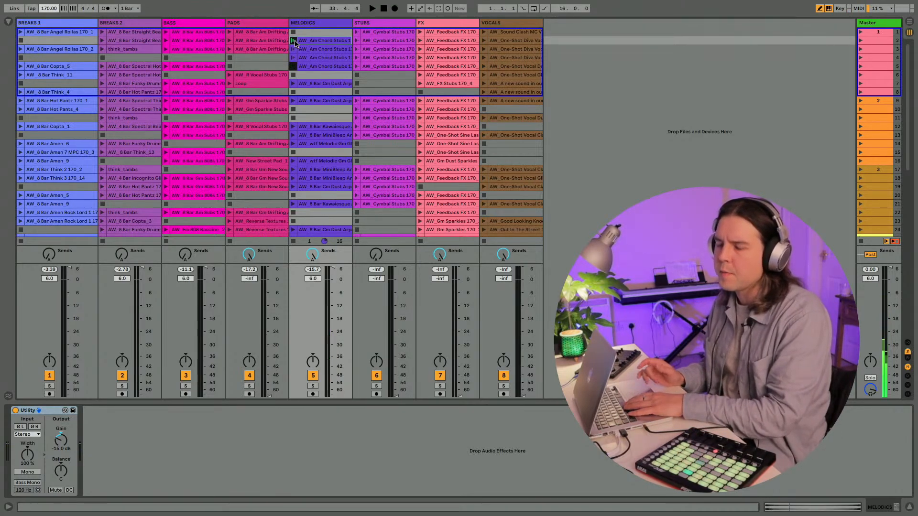
key(space)
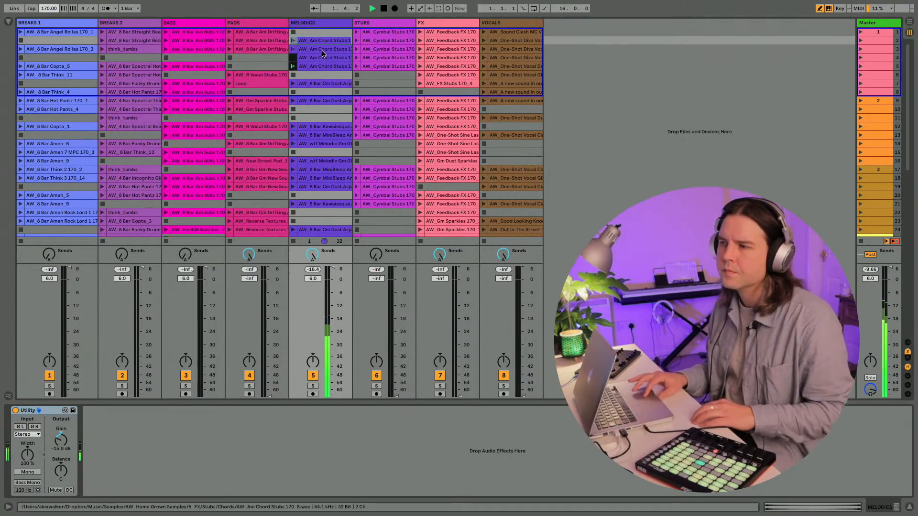
Step: Inspect the launch, follow action and warp settings of the four Am Chord Stubs clips in MELODICS, together and individually
shift+click(322, 67)
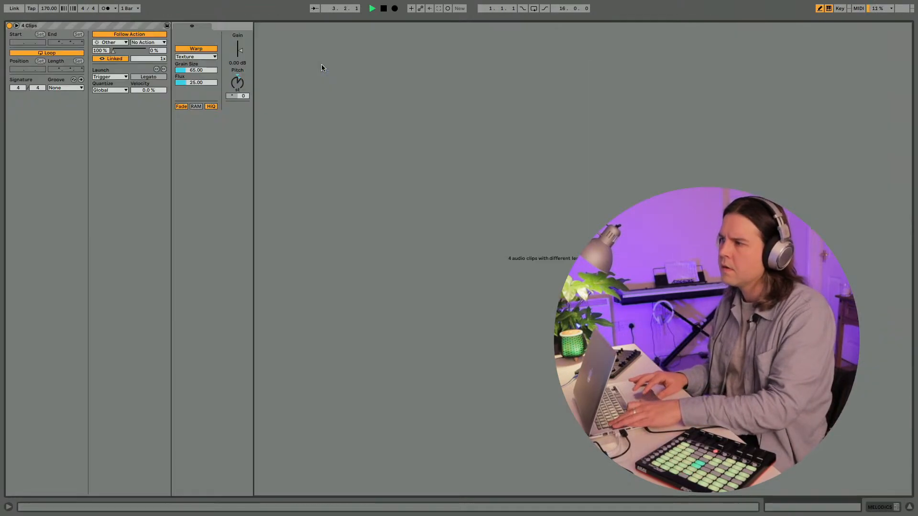
key(shift+Tab)
click(313, 56)
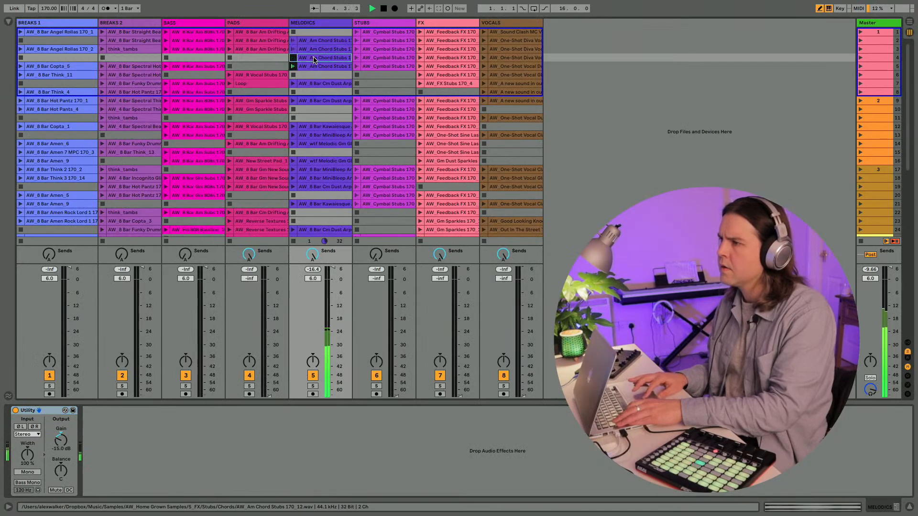
key(shift+Tab)
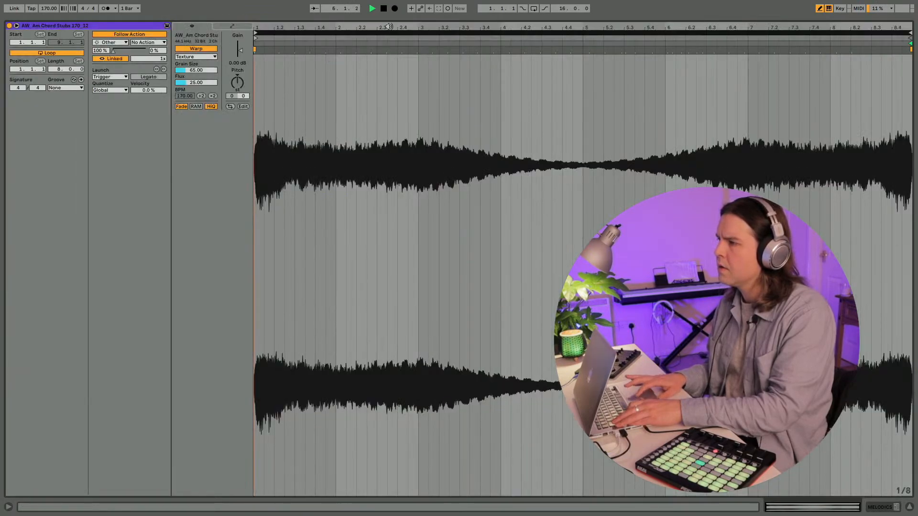
key(shift+Tab)
click(343, 52)
key(shift+Tab)
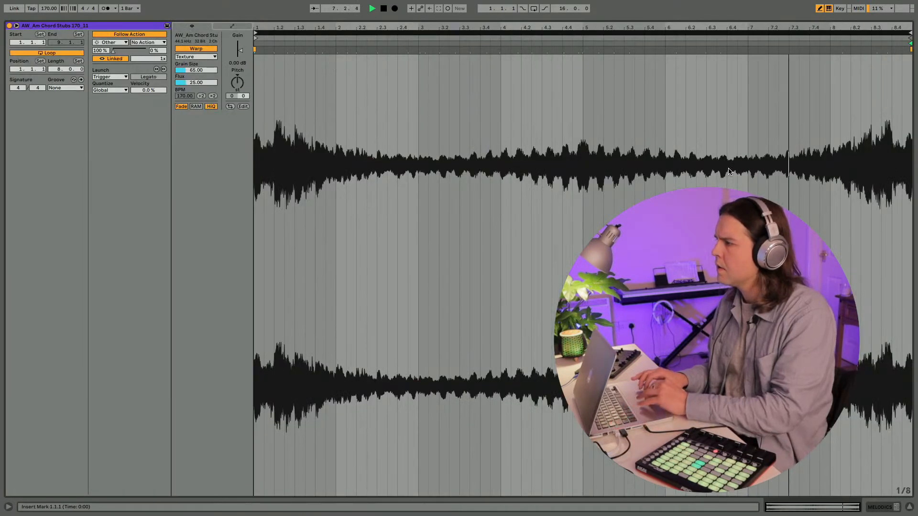
key(shift+Tab)
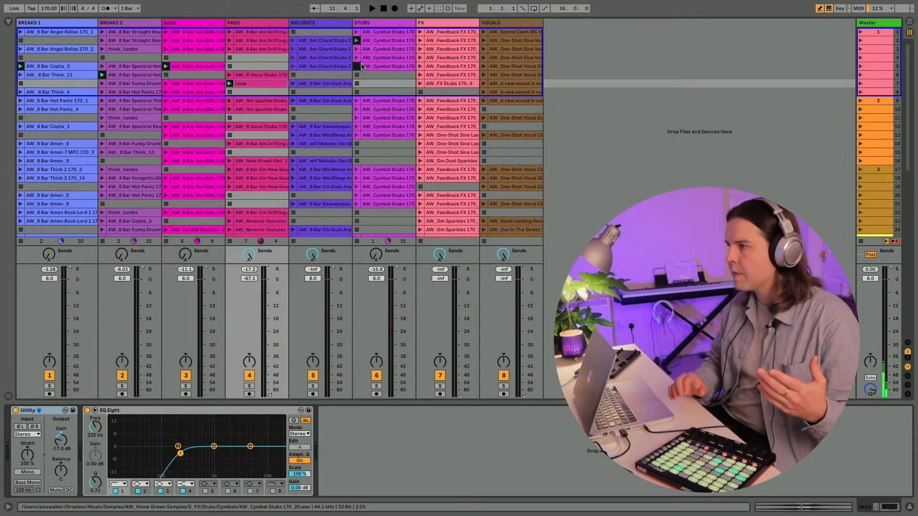
Step: Launch the Cymbal Stubs clip in row 2 of the STUBS track and turn on the metronome
scroll(366, 84, down, 10)
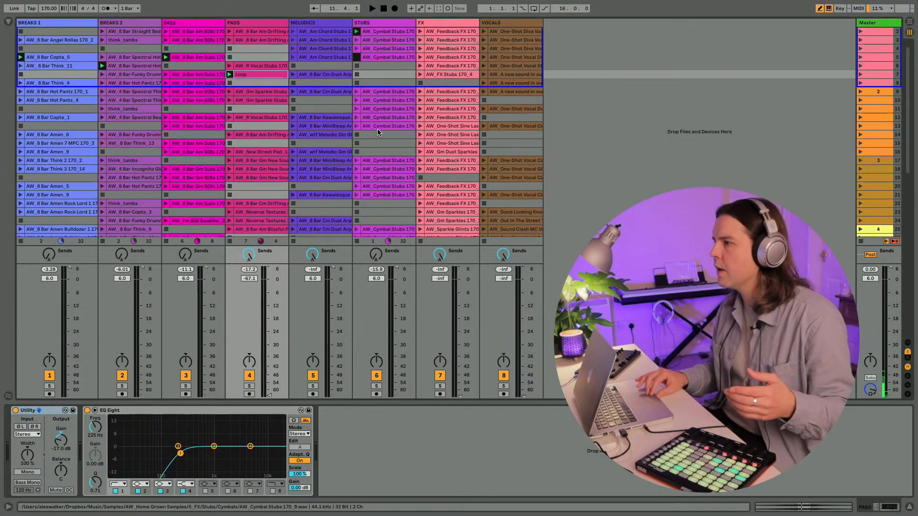
scroll(377, 132, up, 10)
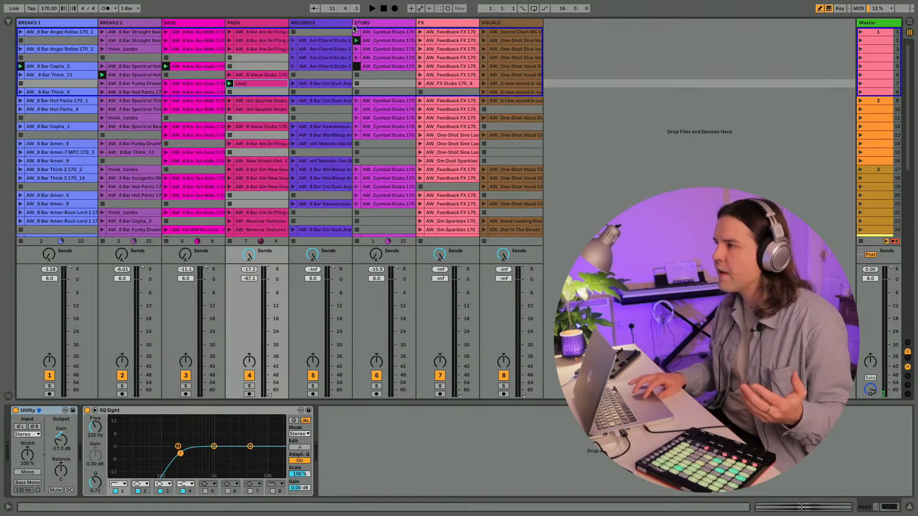
click(357, 40)
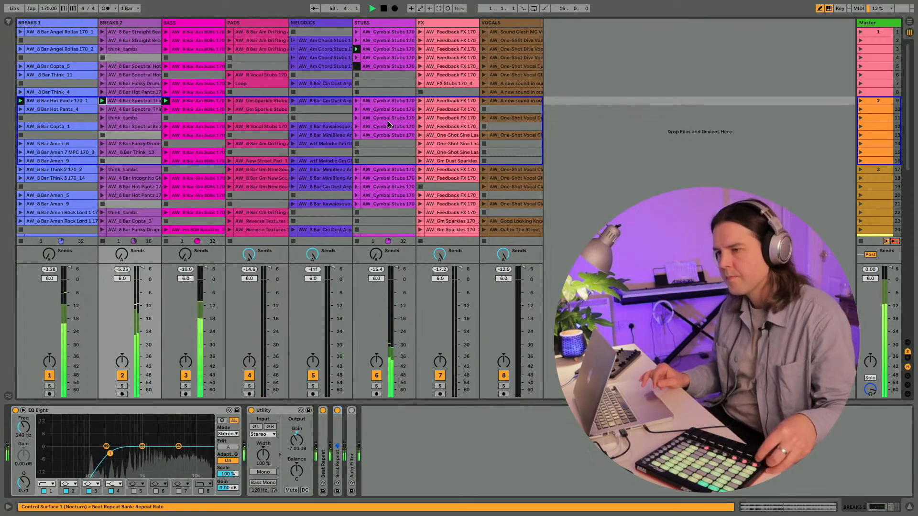
click(105, 9)
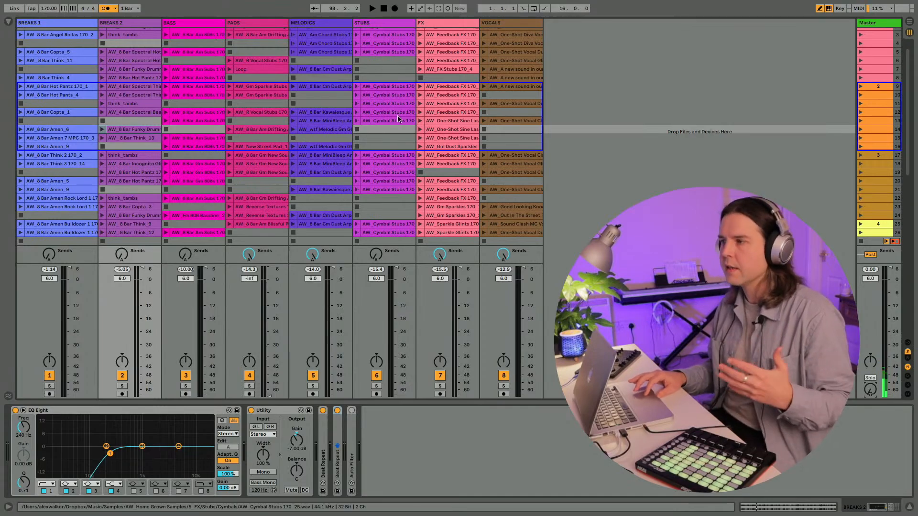
Step: Check the shared launch mode and quantization of the eight FX clips in rows 9 to 16, and stop playback
scroll(440, 112, up, 2)
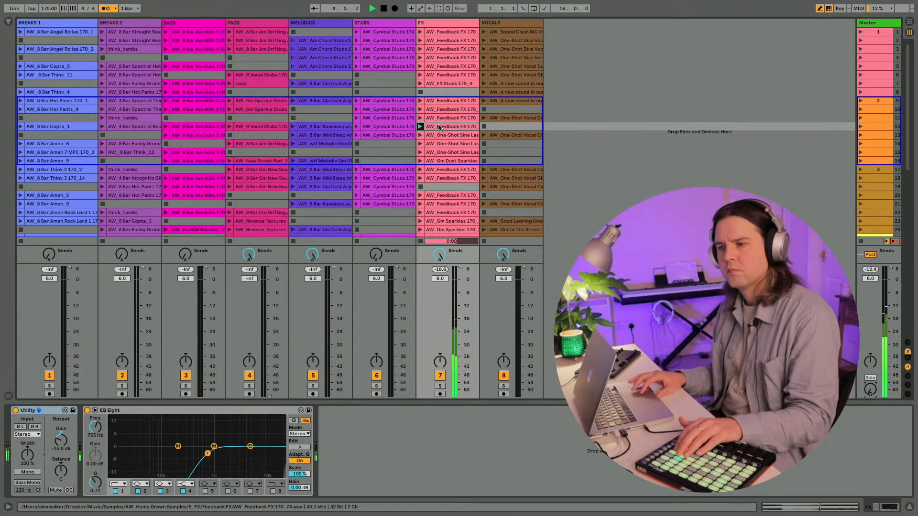
click(445, 101)
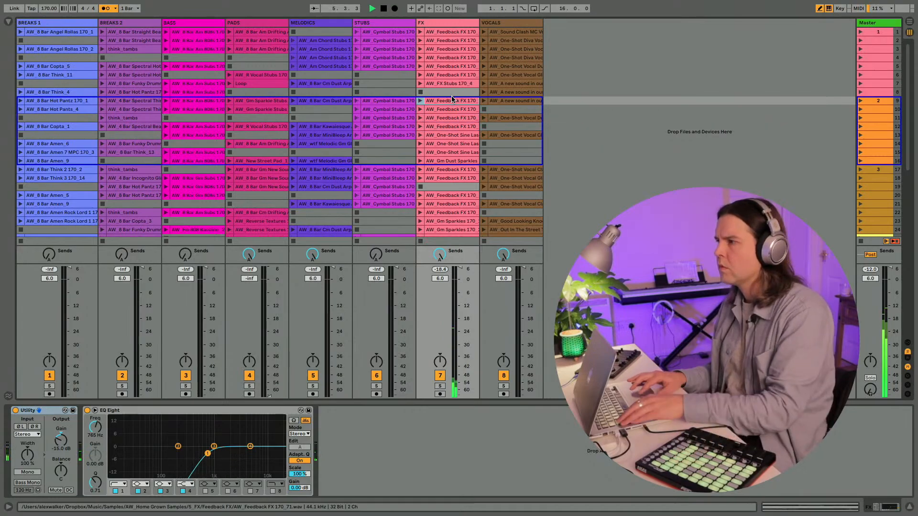
shift+double_click(449, 161)
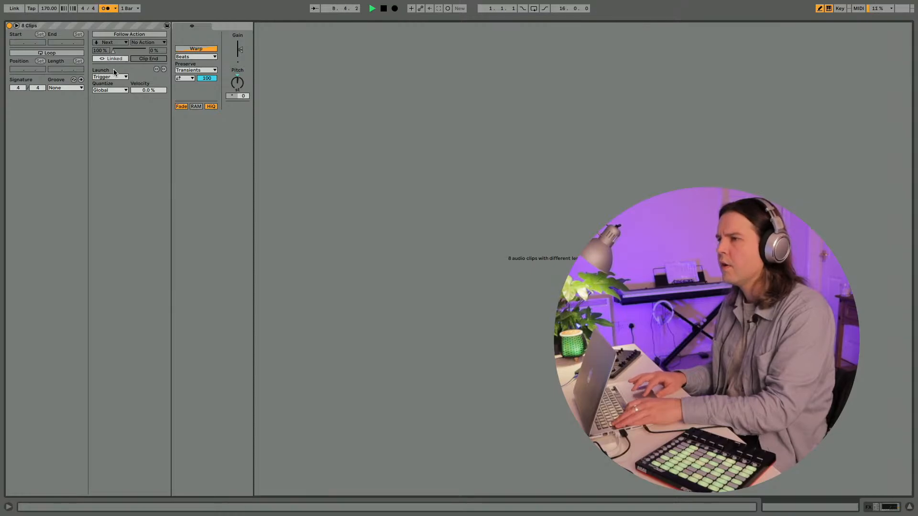
click(101, 77)
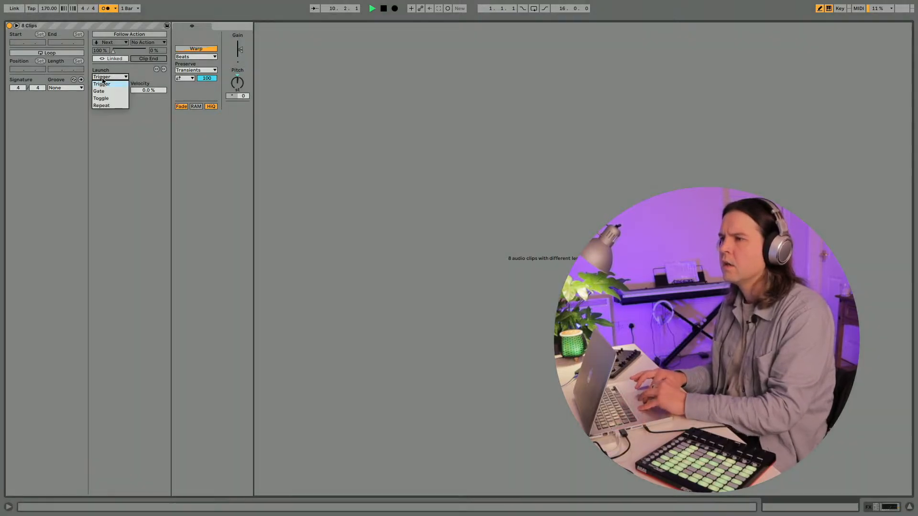
click(102, 79)
click(104, 90)
click(104, 91)
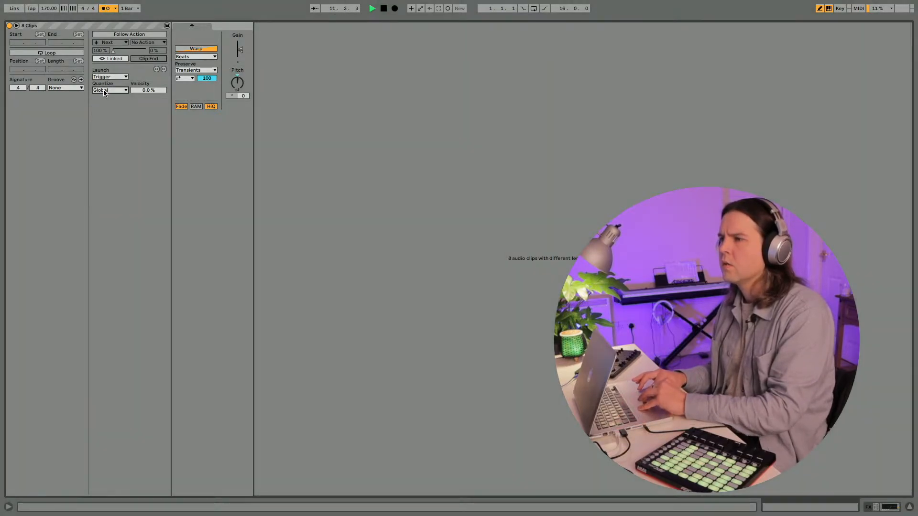
key(shift+Tab)
key(space)
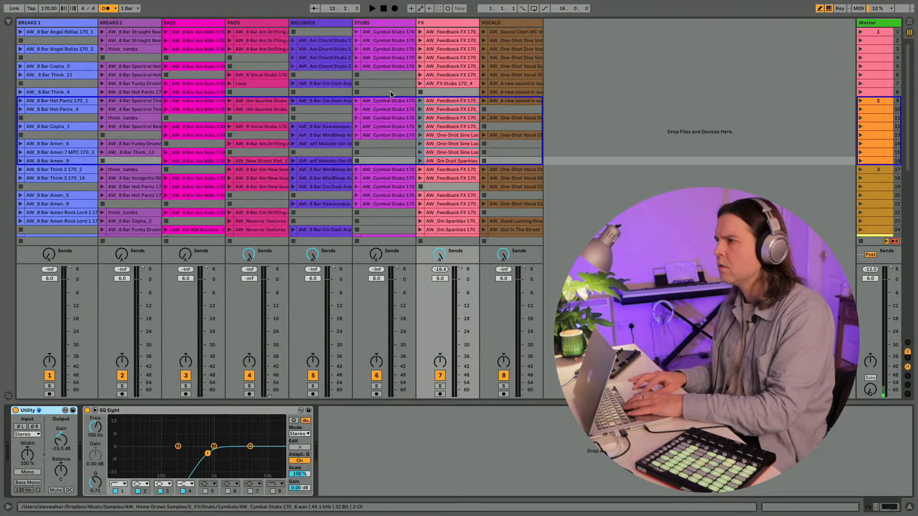
Step: Restart playback and check the launch quantization options of the Feedback FX 170_71 clip in row 9 of the FX track
key(space)
click(461, 100)
key(shift+Tab)
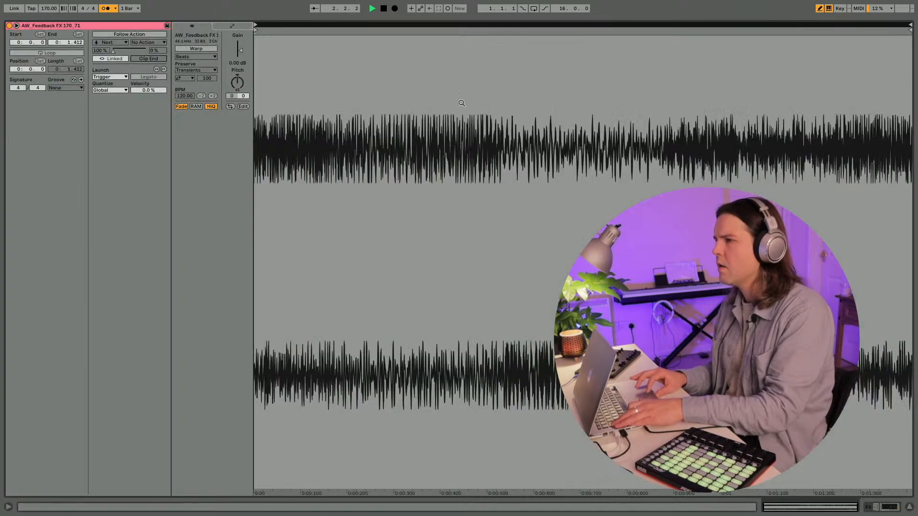
click(127, 95)
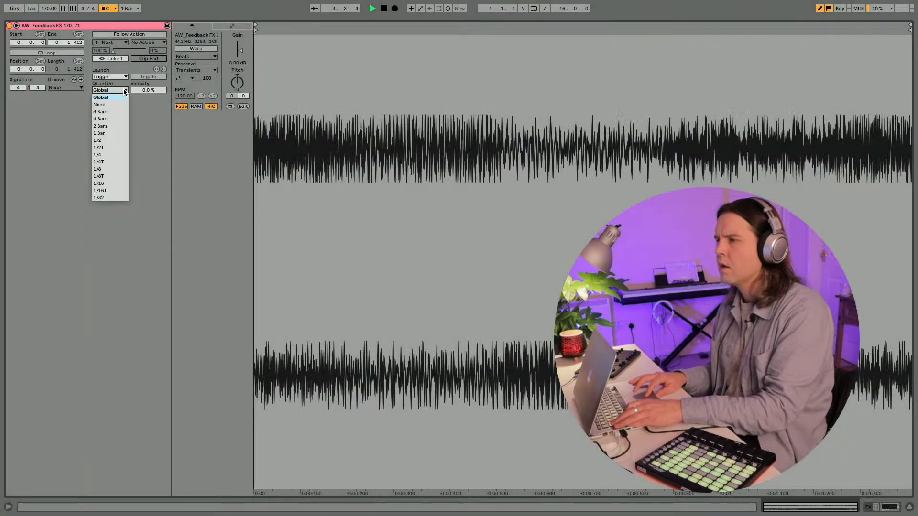
click(127, 95)
key(shift+Tab)
key(space)
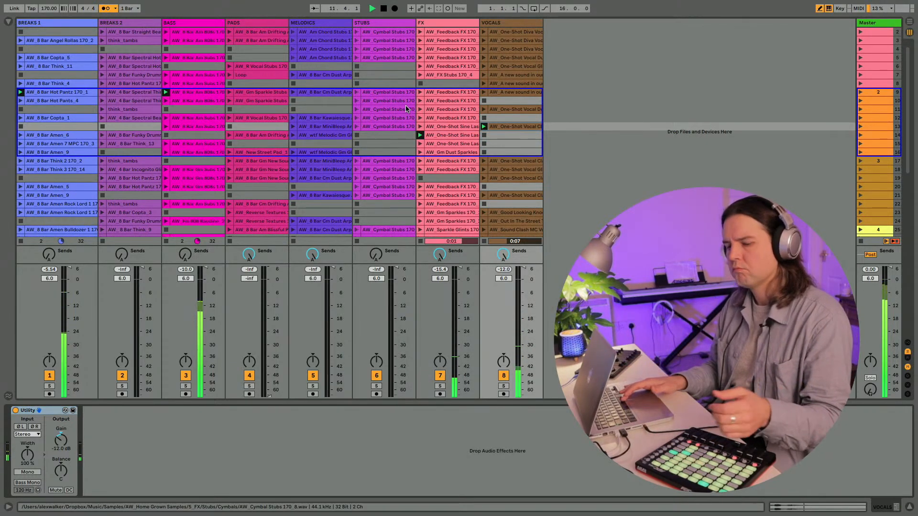
Step: Look through the clips in the lower scenes of the VOCALS track
scroll(406, 108, up, 1)
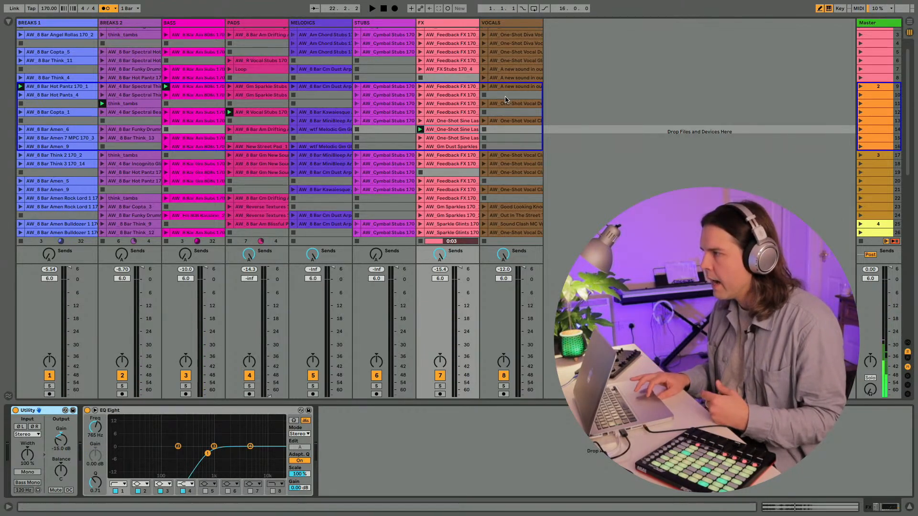
scroll(505, 103, down, 5)
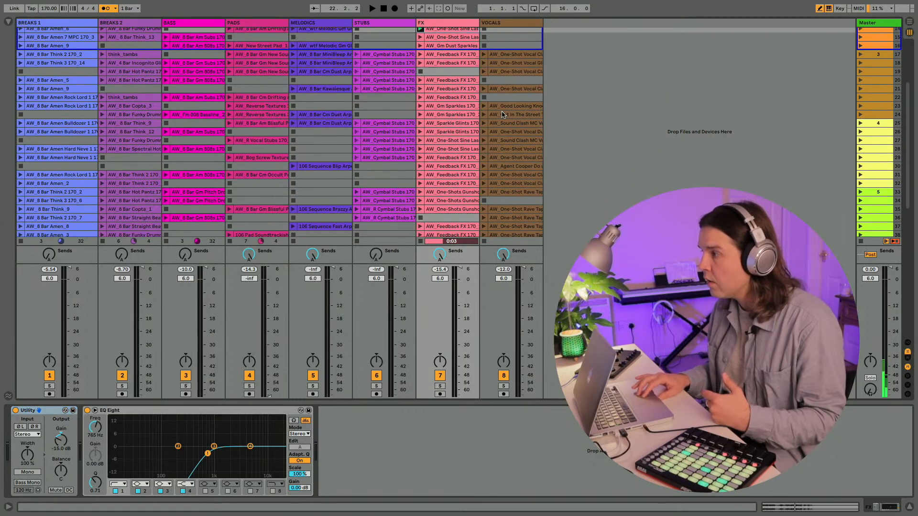
scroll(502, 115, down, 4)
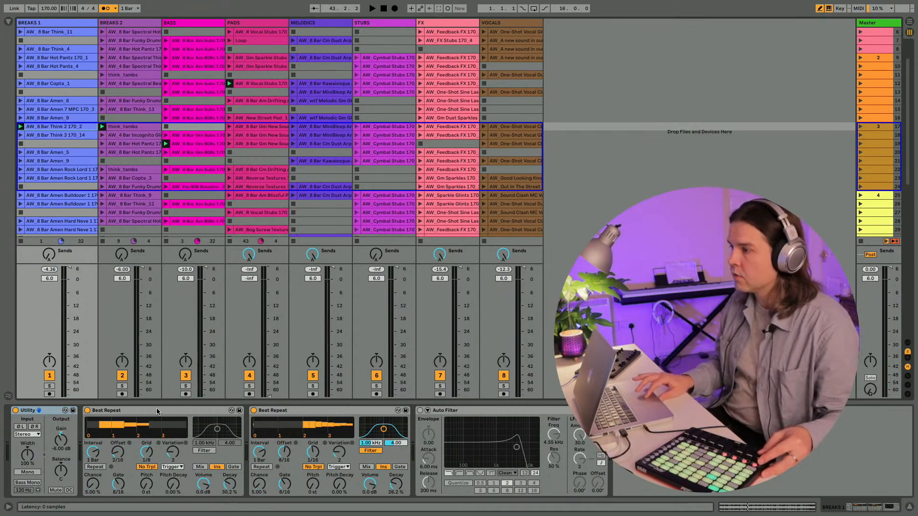
Step: View the device chains of the MELODICS, STUBS, FX and VOCALS tracks one after another
click(348, 23)
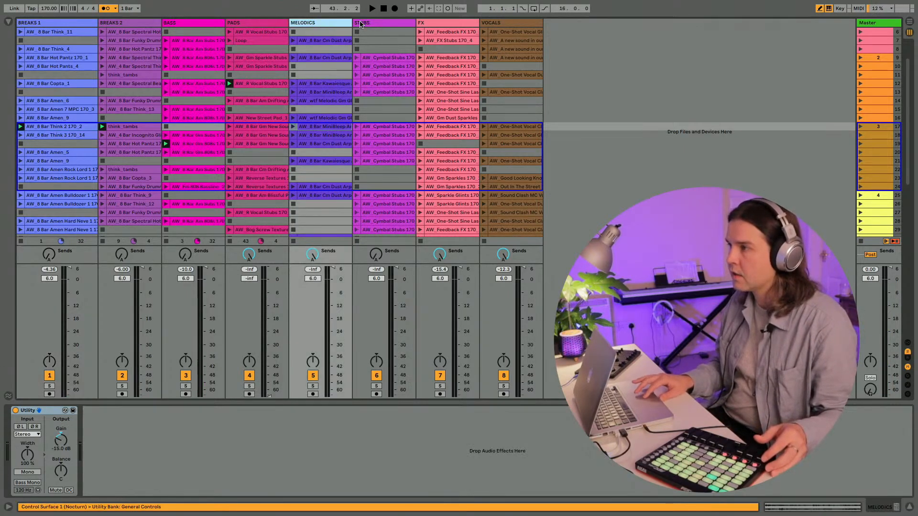
key(Right)
key(Right)
key(Right)
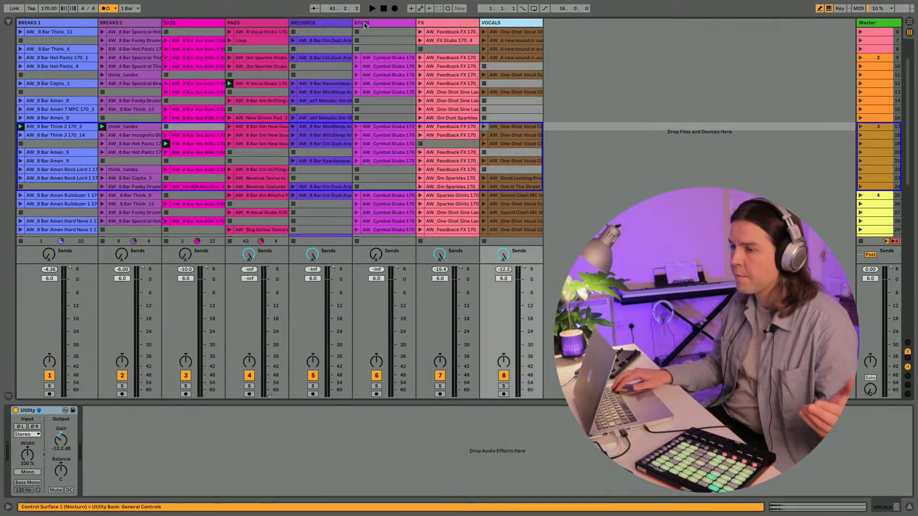
key(Left)
key(Right)
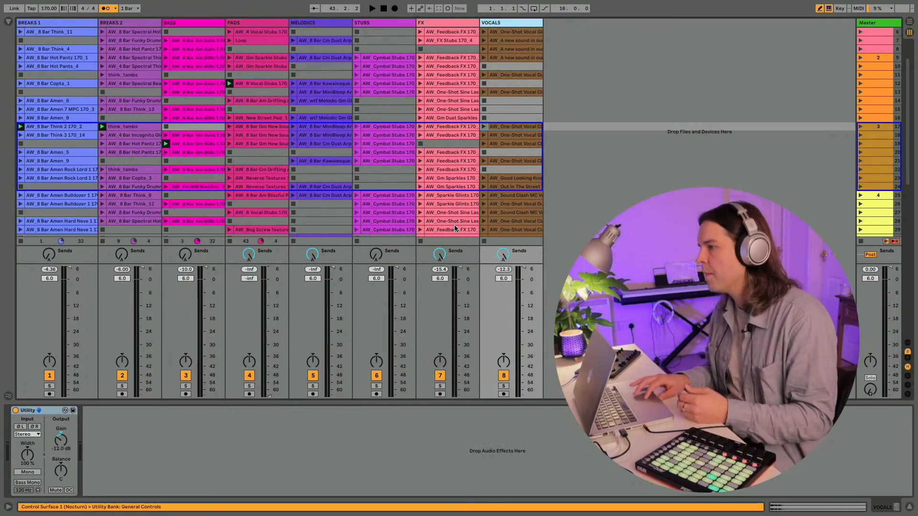
Step: Show the return tracks and open the Echo chain in return track A's Audio Effect Rack
key(super+alt+t)
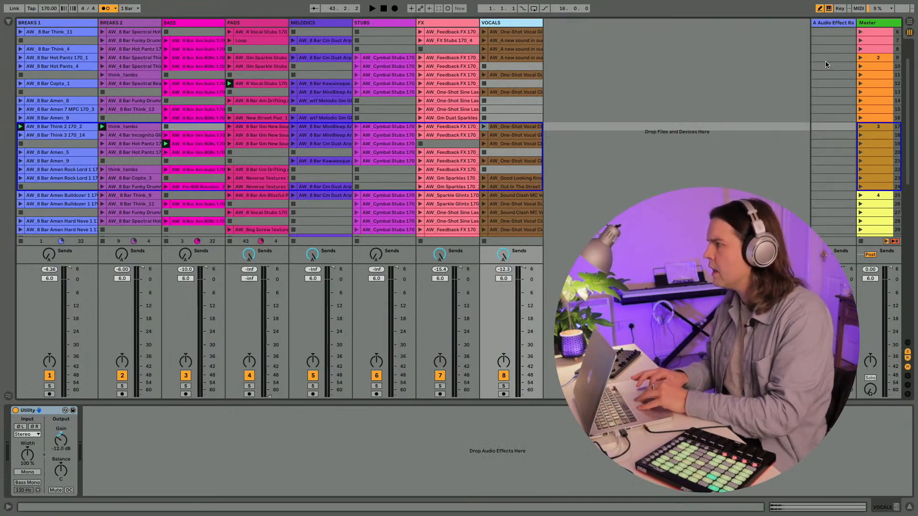
click(828, 23)
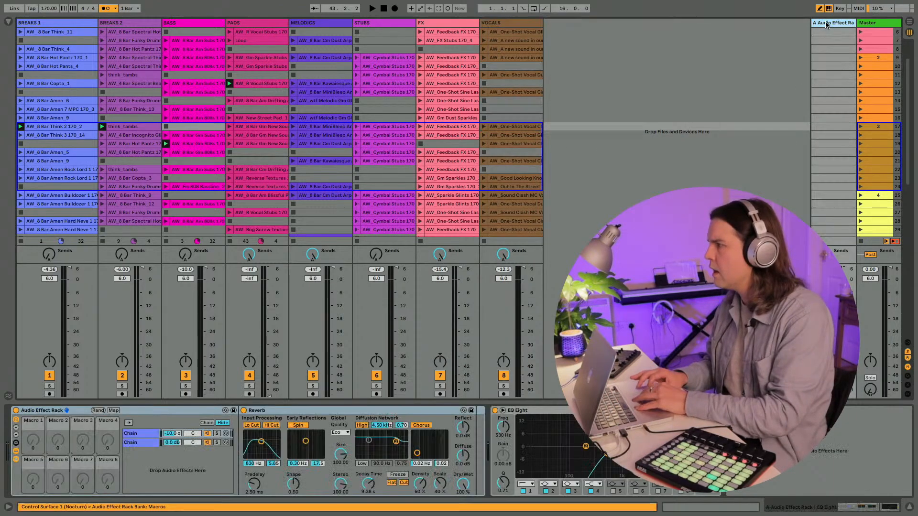
click(68, 410)
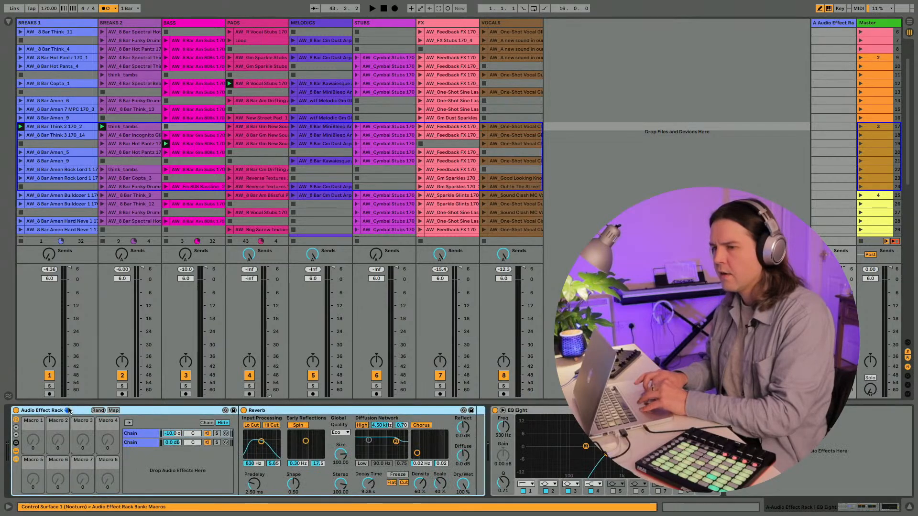
click(144, 443)
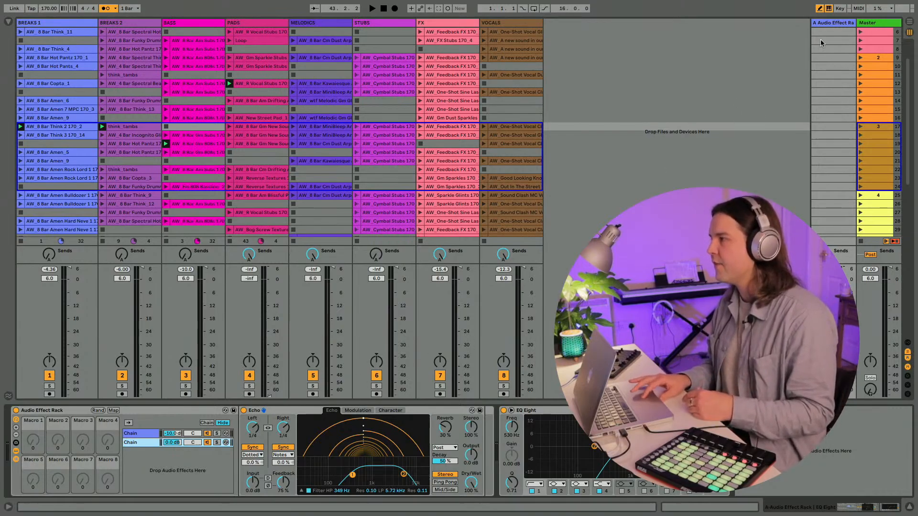
Step: Compare the Reverb and Echo chains of return track A's Audio Effect Rack and select the Echo device
scroll(822, 28, up, 1)
click(822, 25)
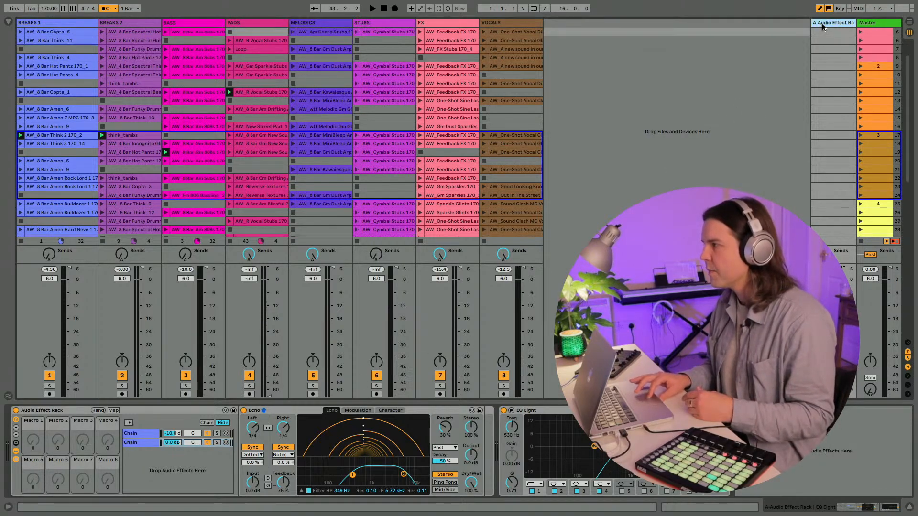
click(152, 434)
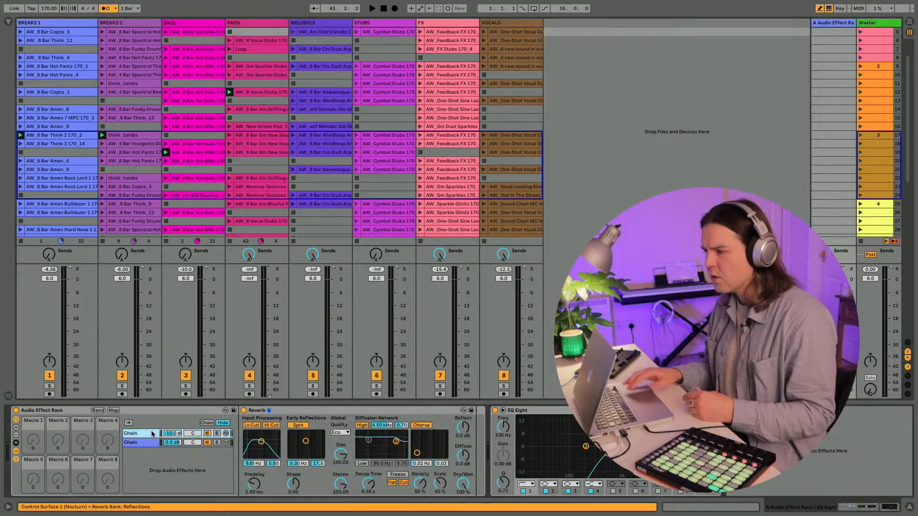
key(Down)
key(Up)
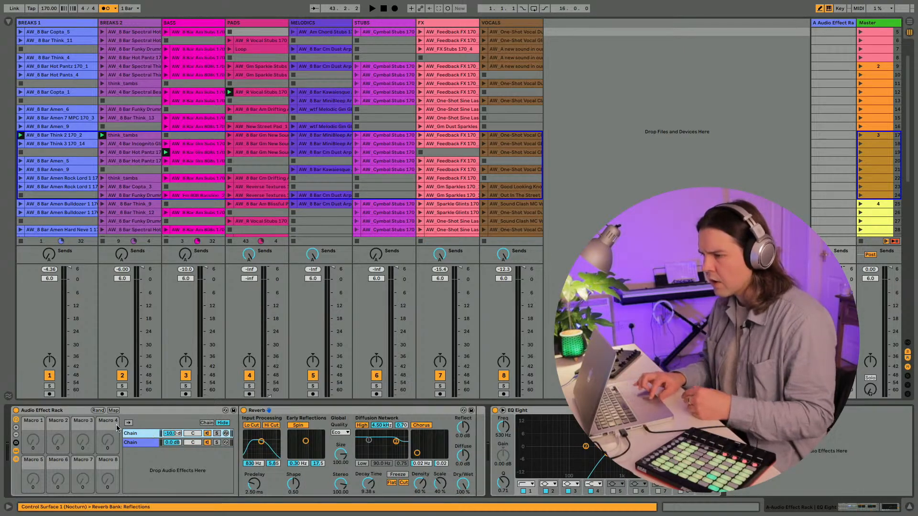
click(76, 413)
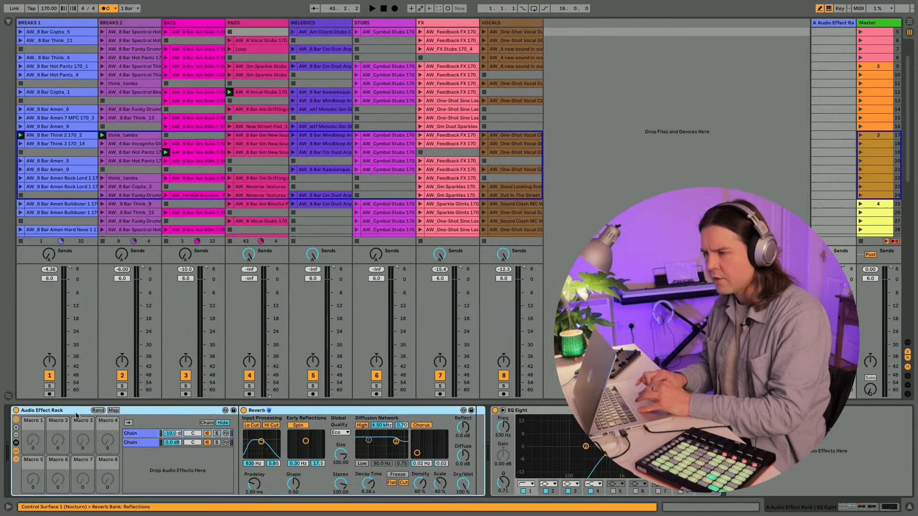
click(136, 434)
click(133, 443)
key(Up)
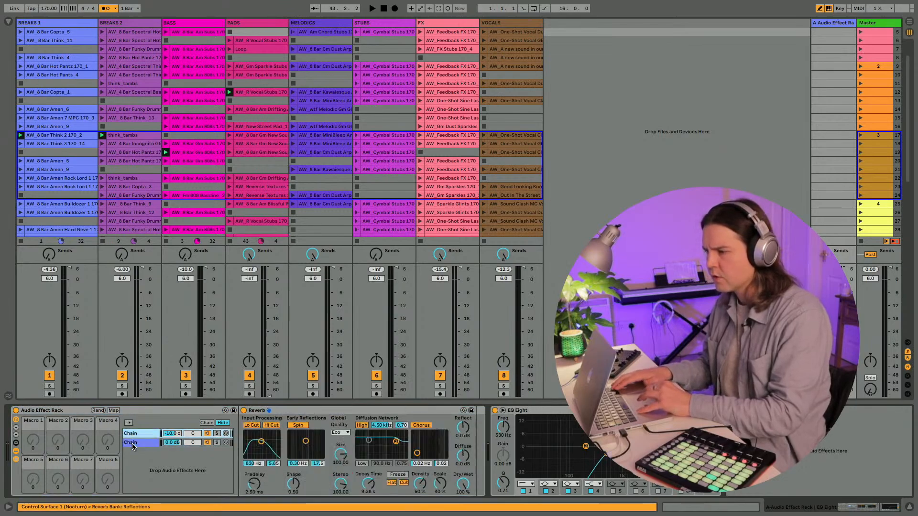
key(Down)
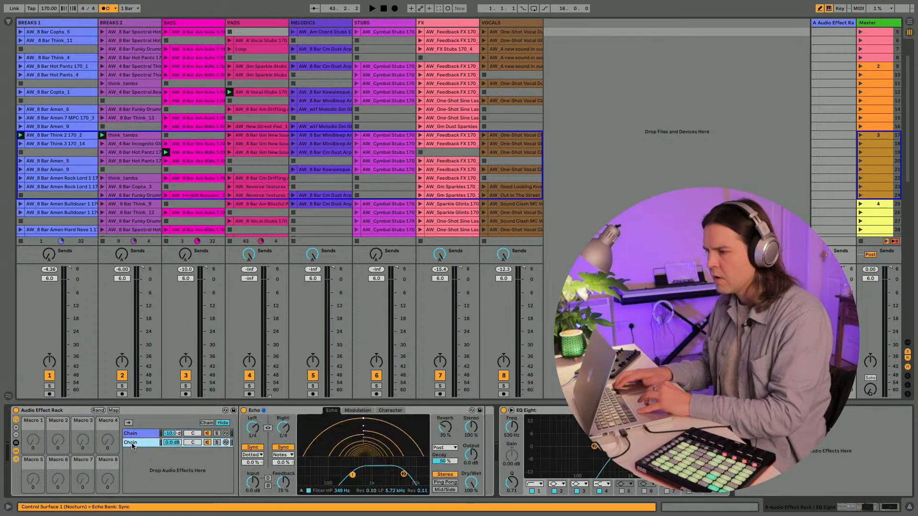
click(296, 417)
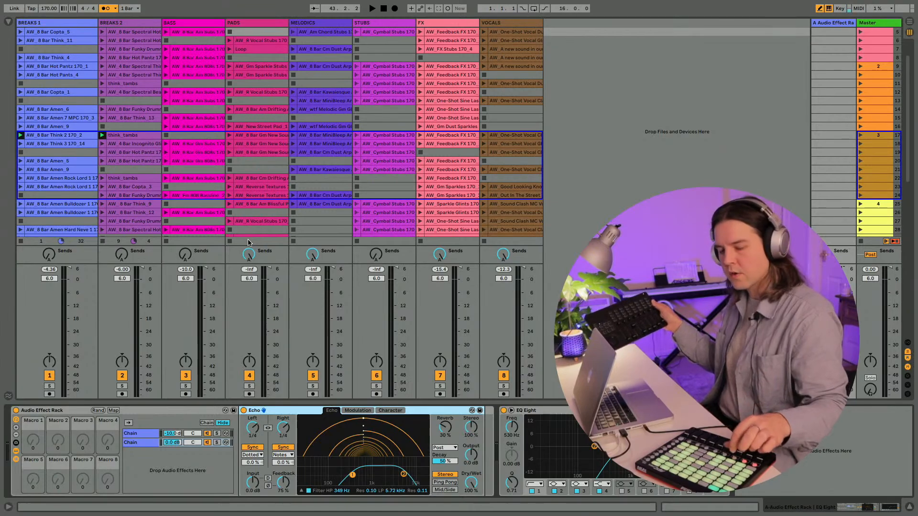
Step: Audition the two launched breaks clips, restart playback and view the BREAKS 1 device chain
key(space)
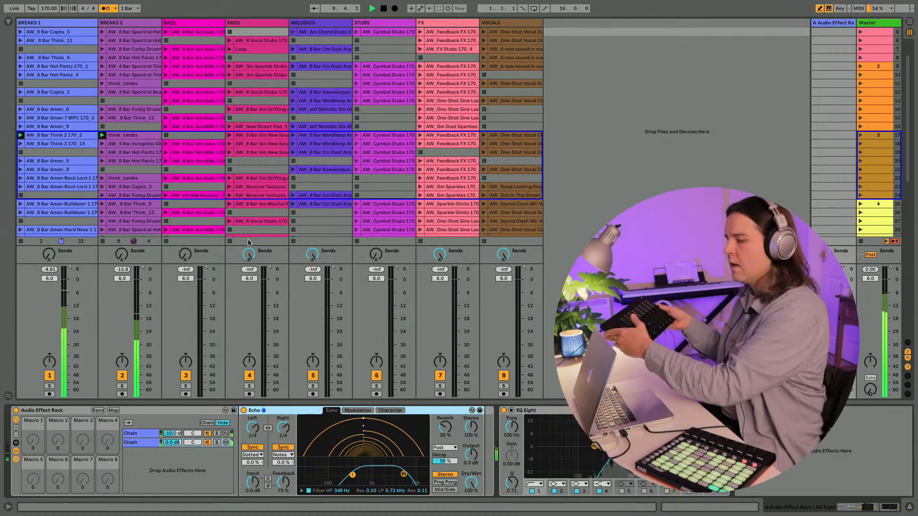
key(space)
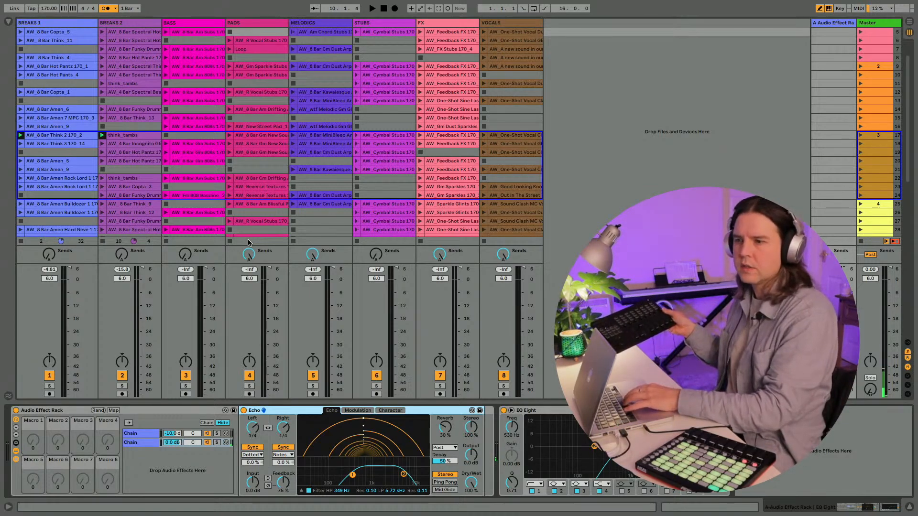
key(space)
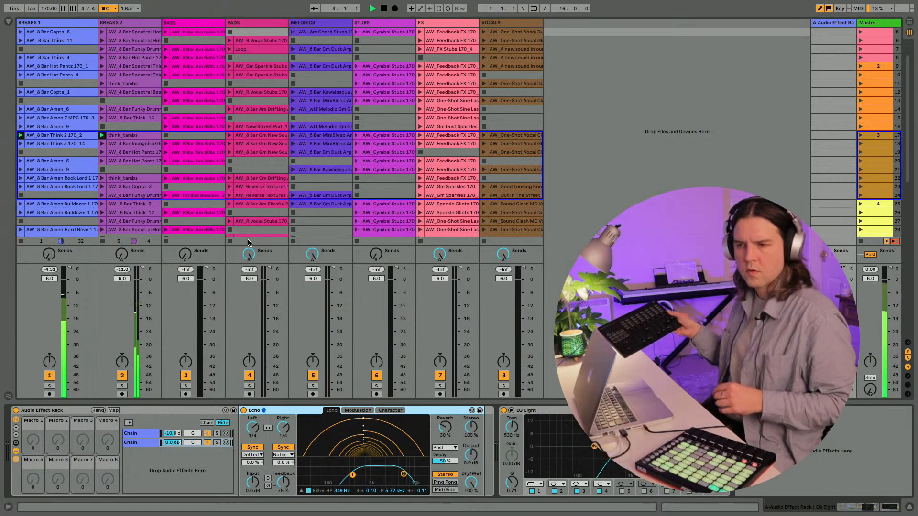
click(60, 23)
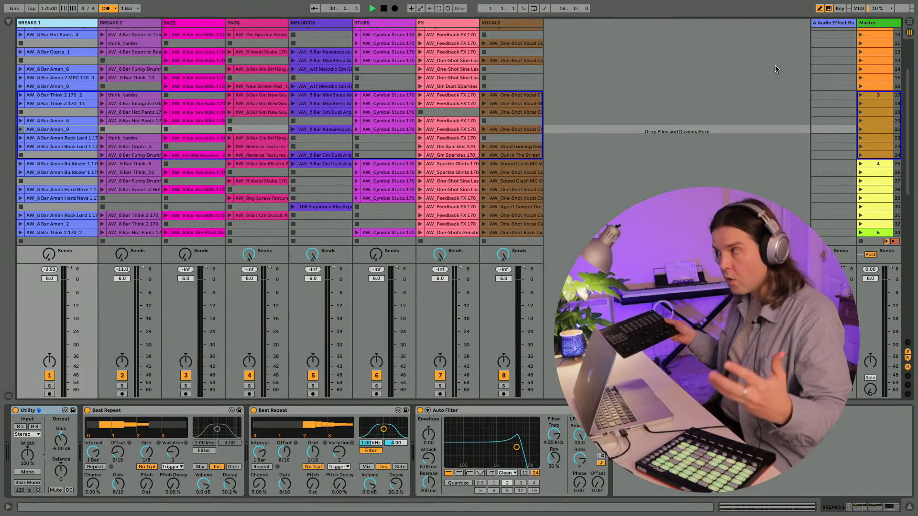
Step: Show the Master track's AW_Filter Tweaker FX Rack devices, fold both Auto Filters and examine the nested Audio Effect Rack
click(868, 19)
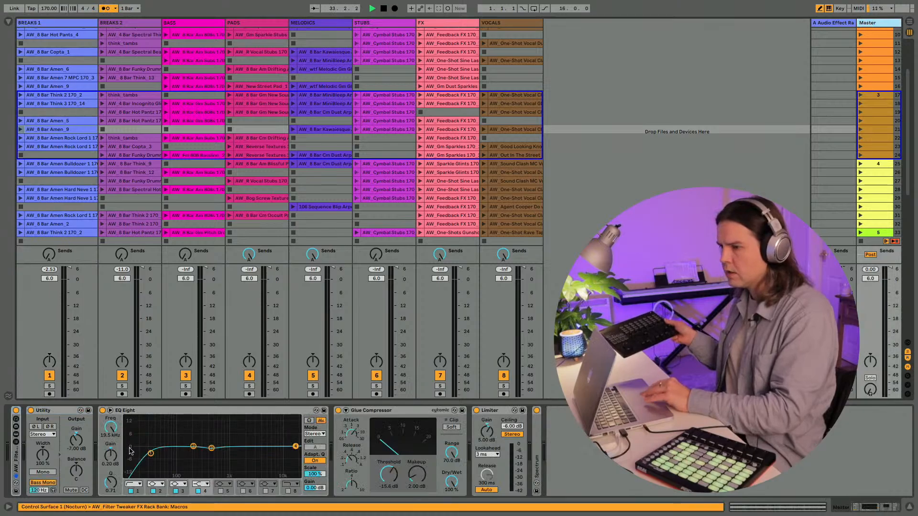
double_click(16, 463)
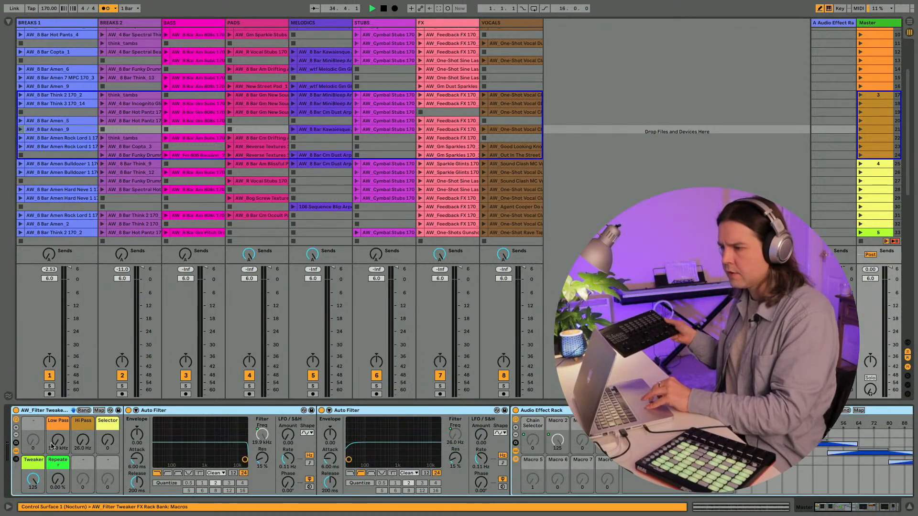
click(149, 411)
double_click(149, 411)
double_click(155, 411)
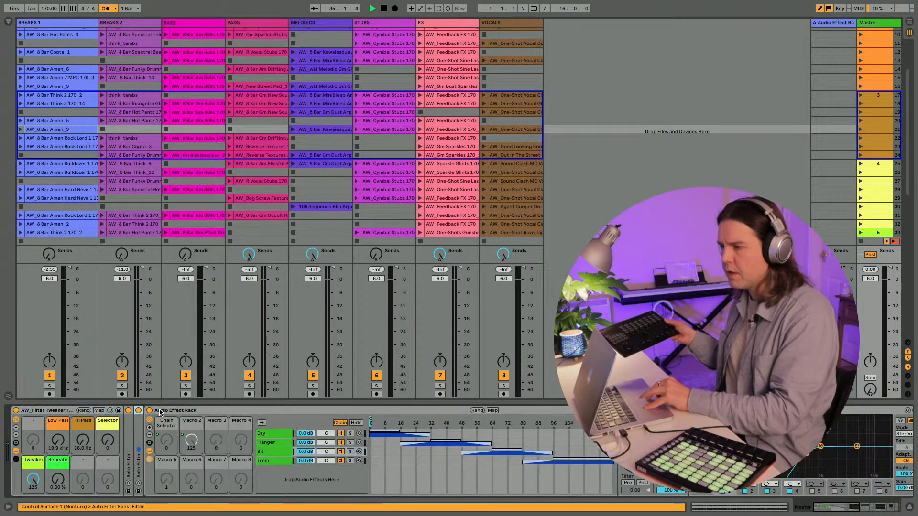
double_click(173, 412)
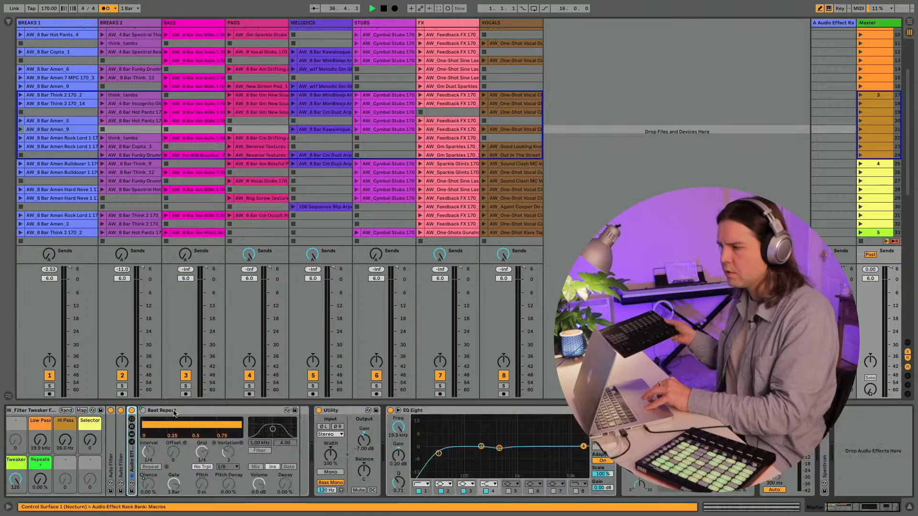
double_click(133, 460)
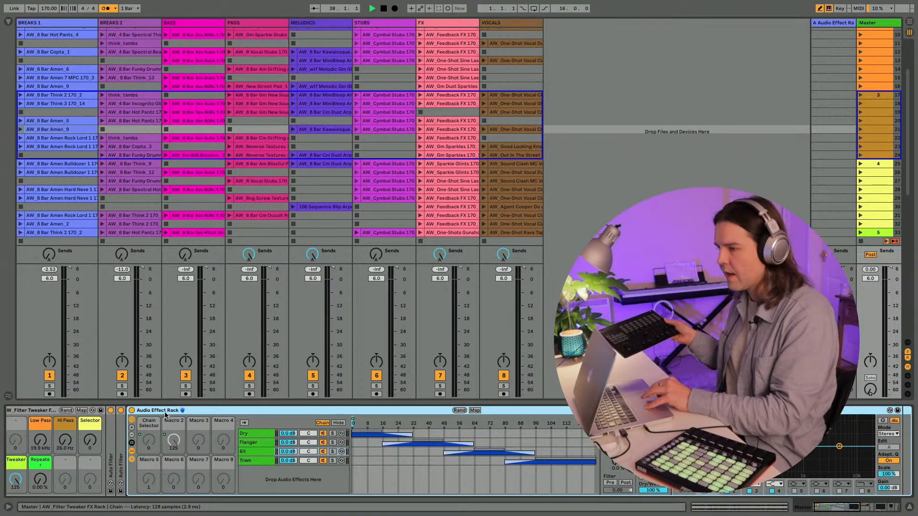
scroll(161, 412, left, 2)
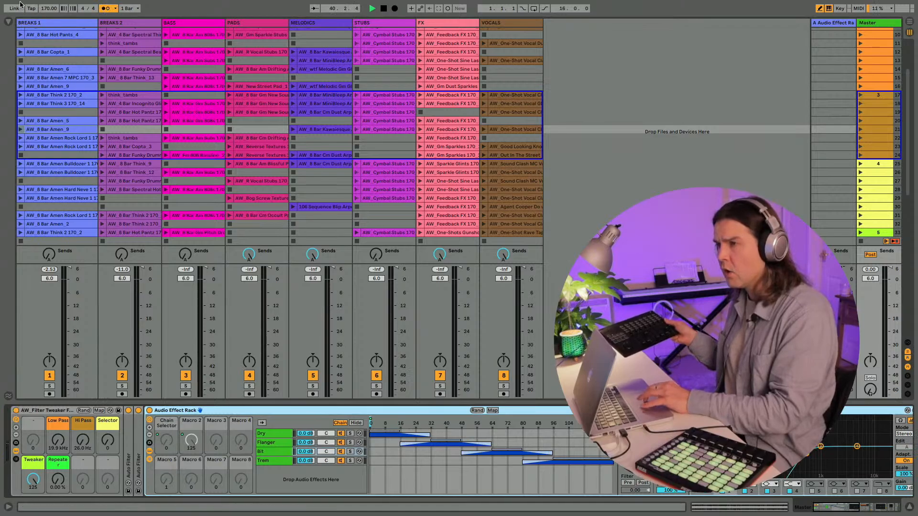
Step: Show the browser, collapse the Vocals and 5_FX sample folders, and stop playback with the song position reset
click(8, 22)
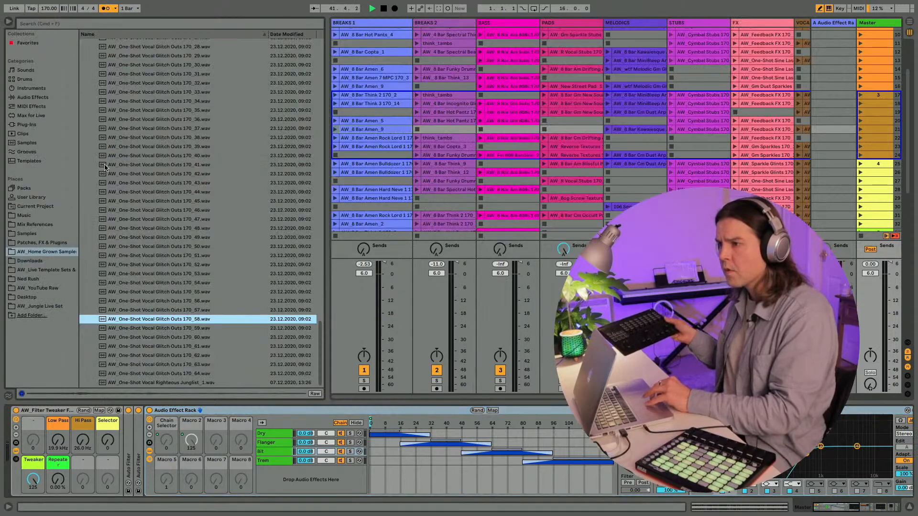
scroll(105, 167, up, 2)
scroll(105, 167, up, 10)
click(89, 135)
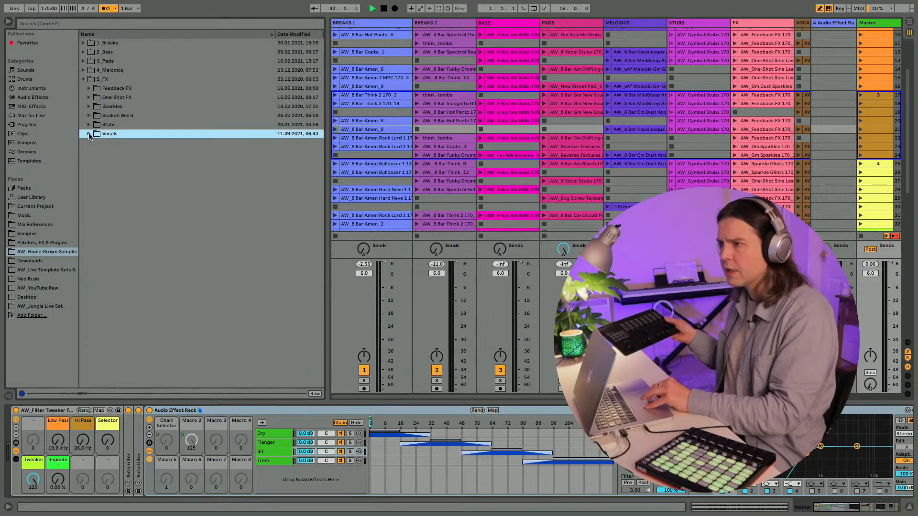
click(84, 88)
click(83, 79)
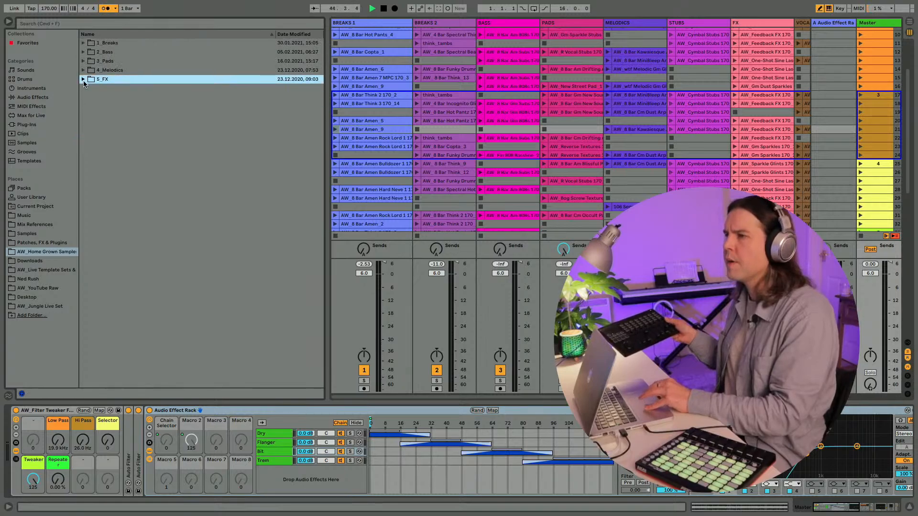
click(383, 8)
click(384, 8)
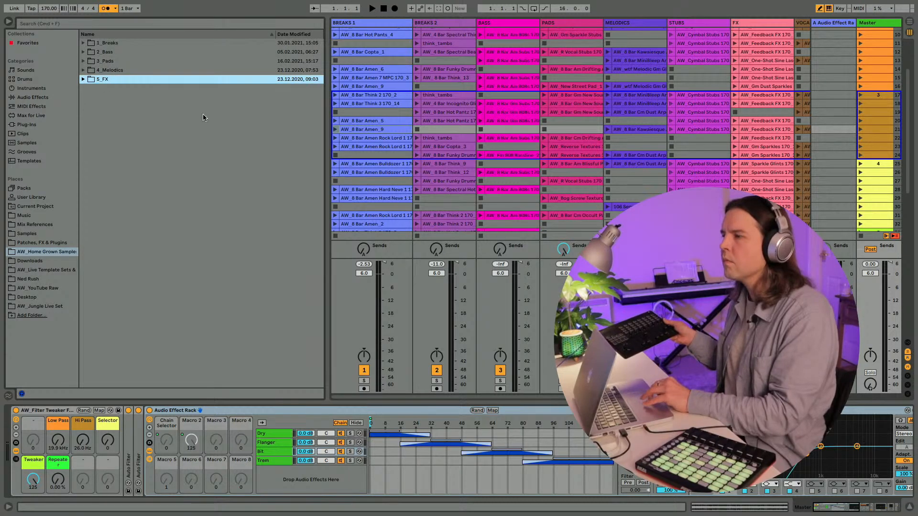
Step: Look through the 1_Breaks, 2_Bass, 3_Pads and 4_Melodics sample folders and hide the browser
click(84, 43)
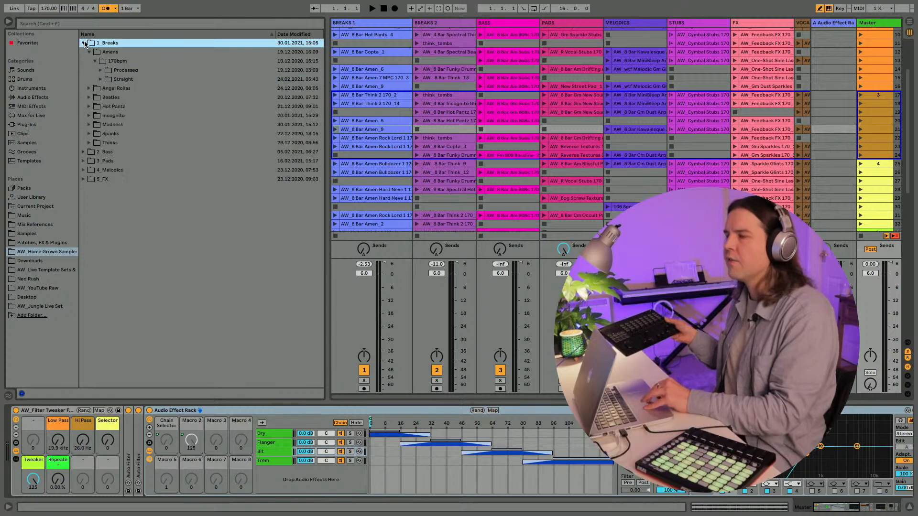
click(84, 43)
click(84, 52)
click(84, 52)
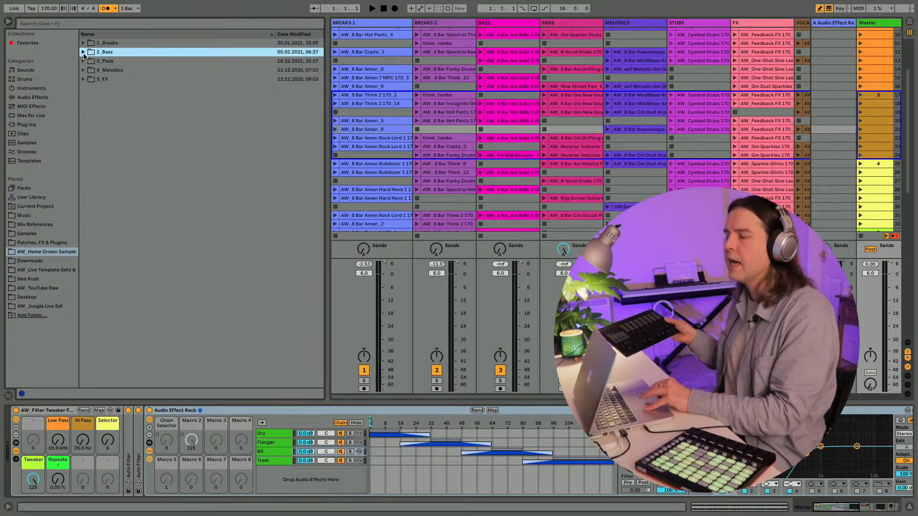
click(84, 61)
click(83, 61)
click(84, 70)
click(83, 71)
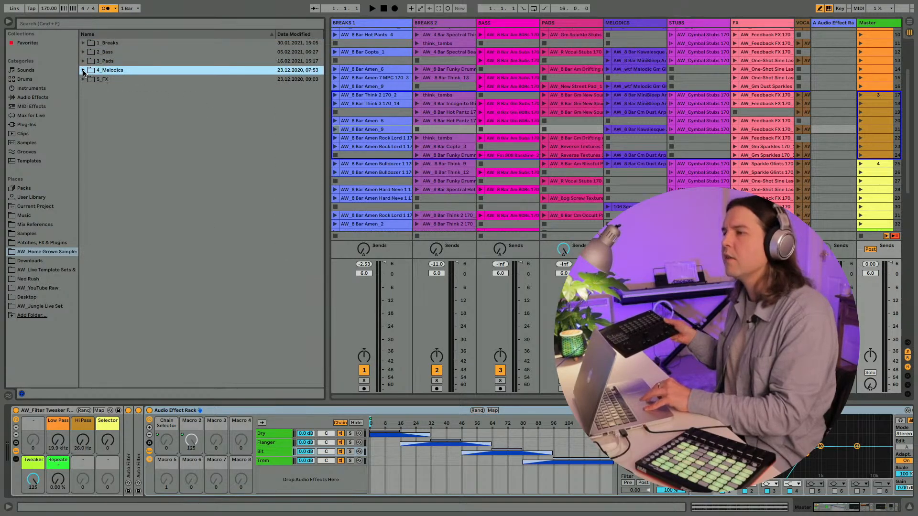
click(9, 22)
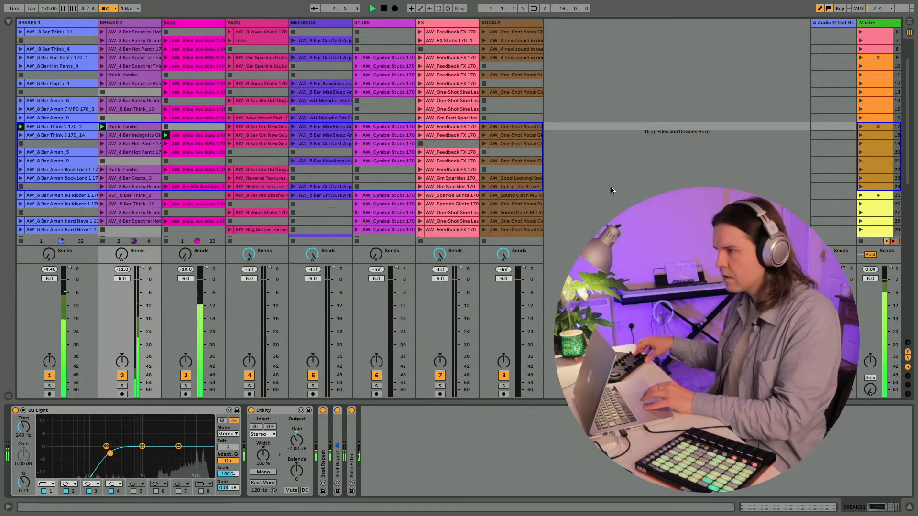
Step: Raise the system volume during the performance and lower it again
key(XF86AudioRaiseVolume)
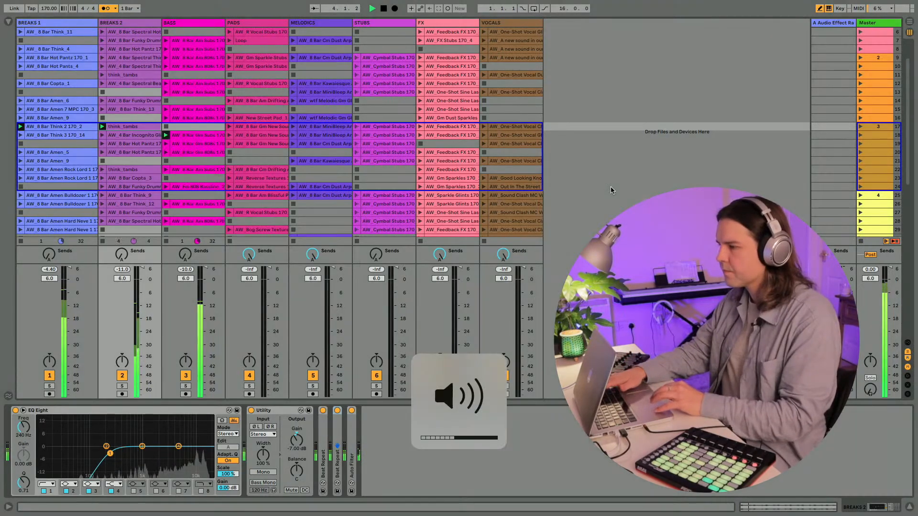
key(XF86AudioLowerVolume)
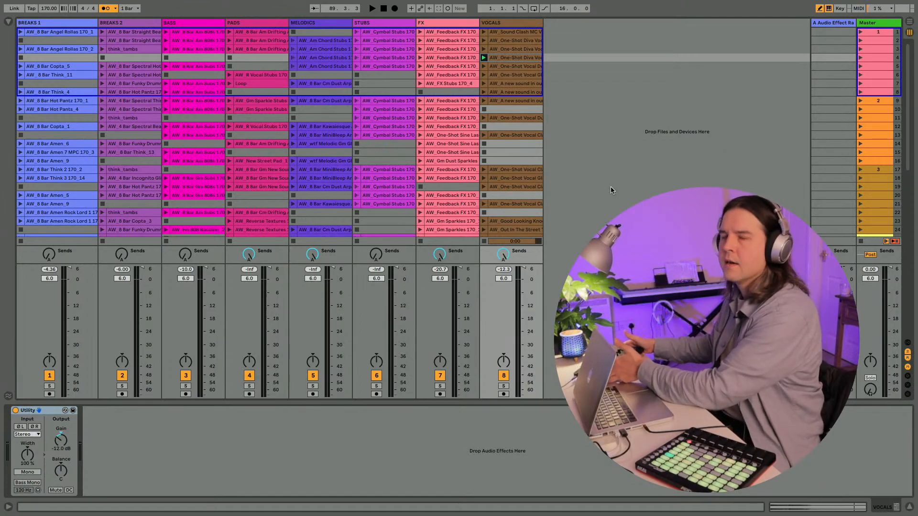
Step: On the Master track, hide the AW_Filter Tweaker FX Rack's devices and fold the EQ Eight and Glue Compressor
click(873, 22)
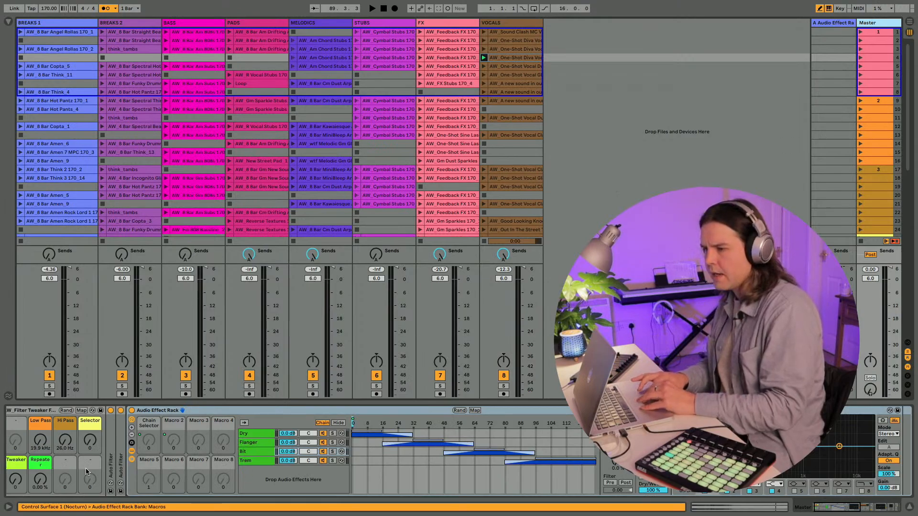
click(16, 451)
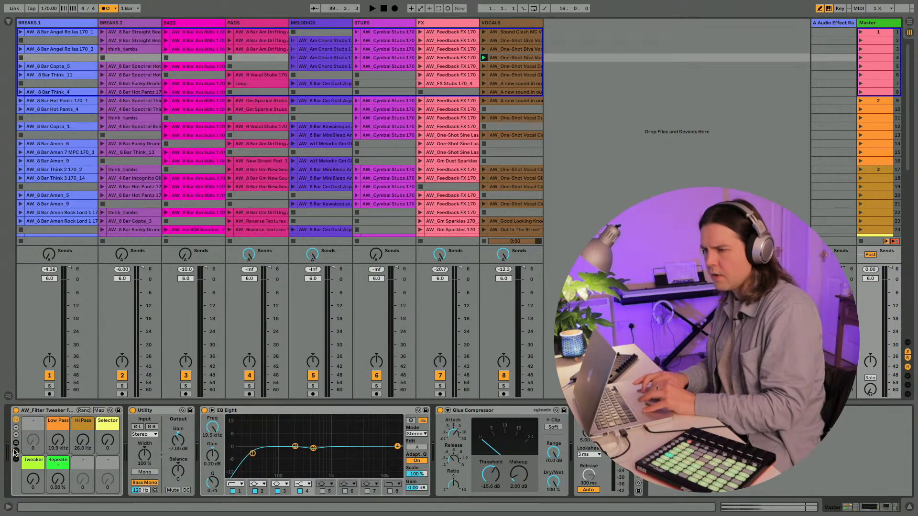
double_click(270, 411)
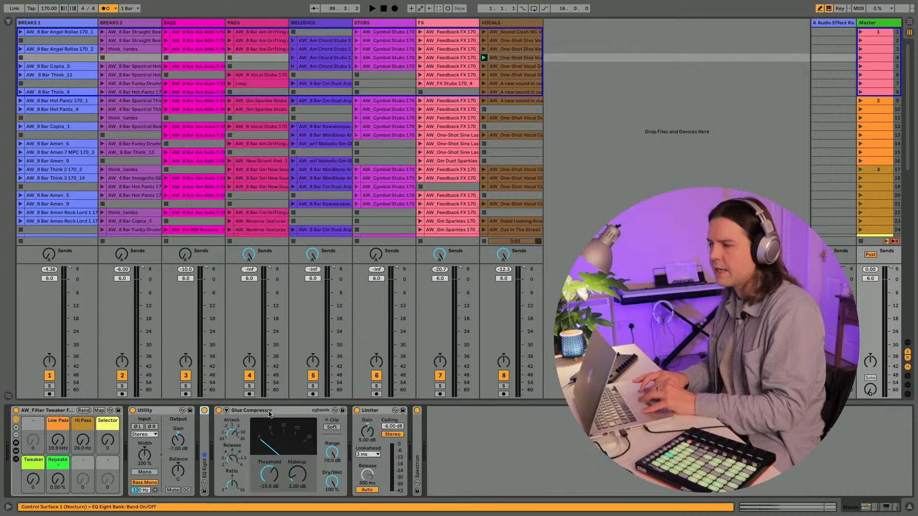
double_click(269, 412)
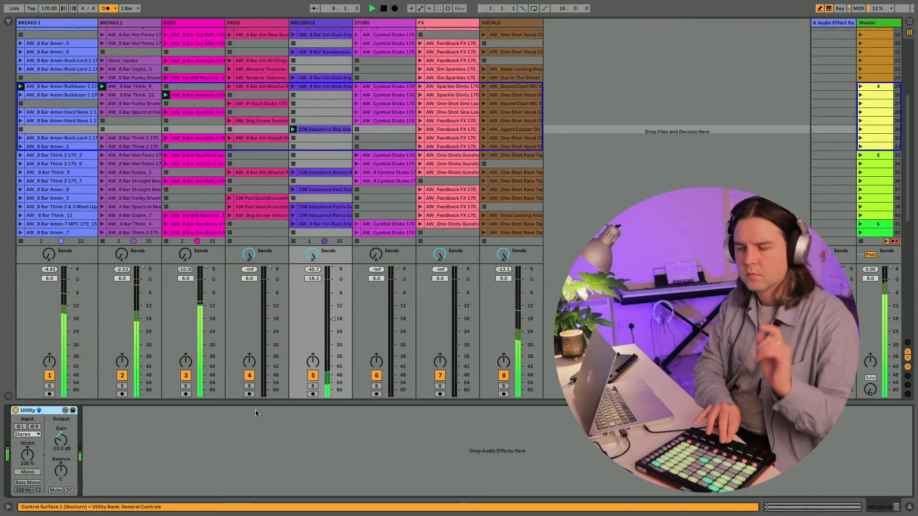
Step: Adjust the system volume around the clip performance and stop playback
key(XF86AudioRaiseVolume)
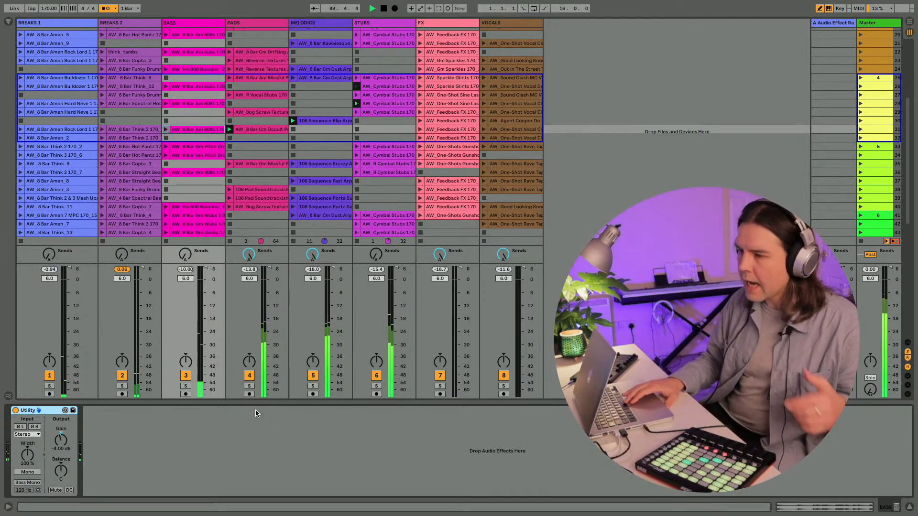
key(XF86AudioLowerVolume)
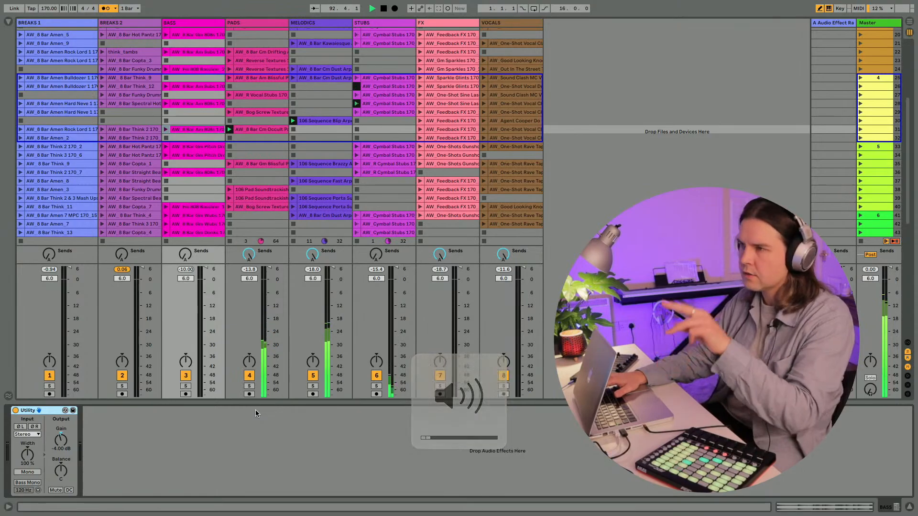
key(XF86AudioLowerVolume)
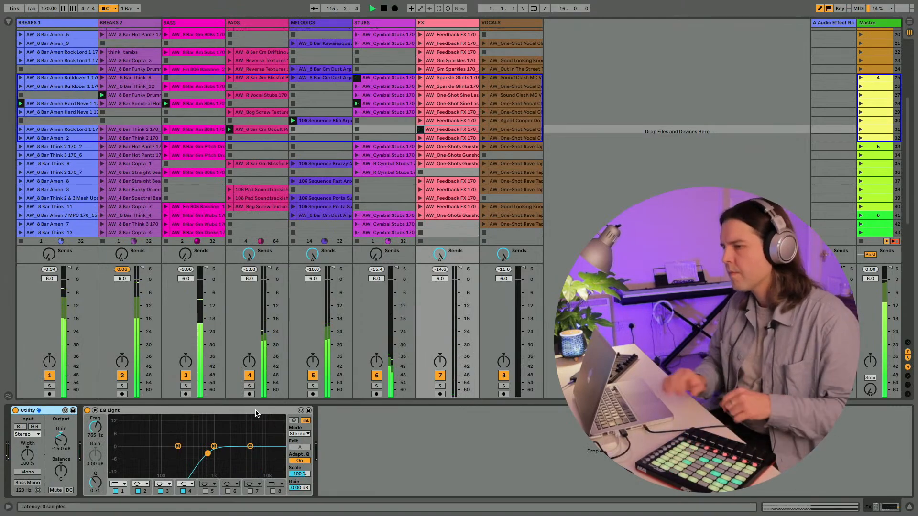
key(space)
key(XF86AudioLowerVolume)
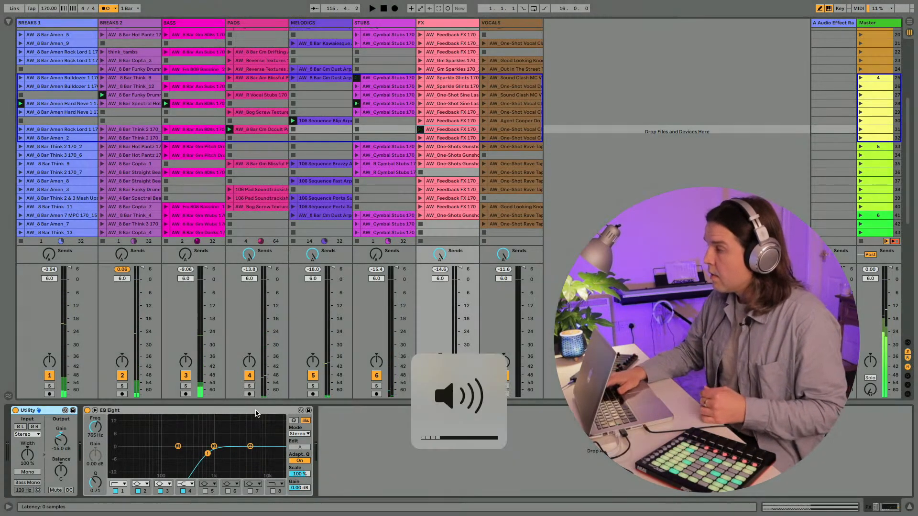
key(XF86AudioRaiseVolume)
key(XF86AudioRaiseVolume)
key(XF86AudioRaiseVolume)
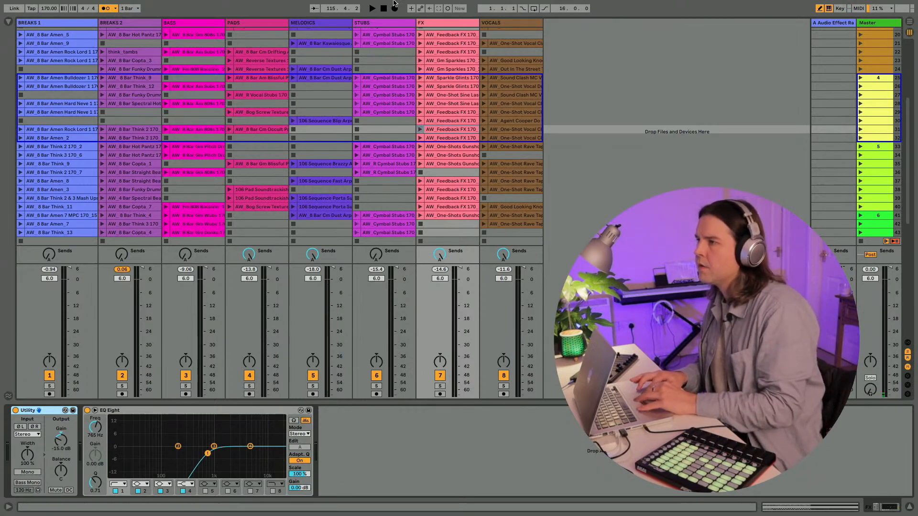
Step: Reset the song position to the start, show the Master track's devices and select scene 1
click(383, 8)
click(865, 23)
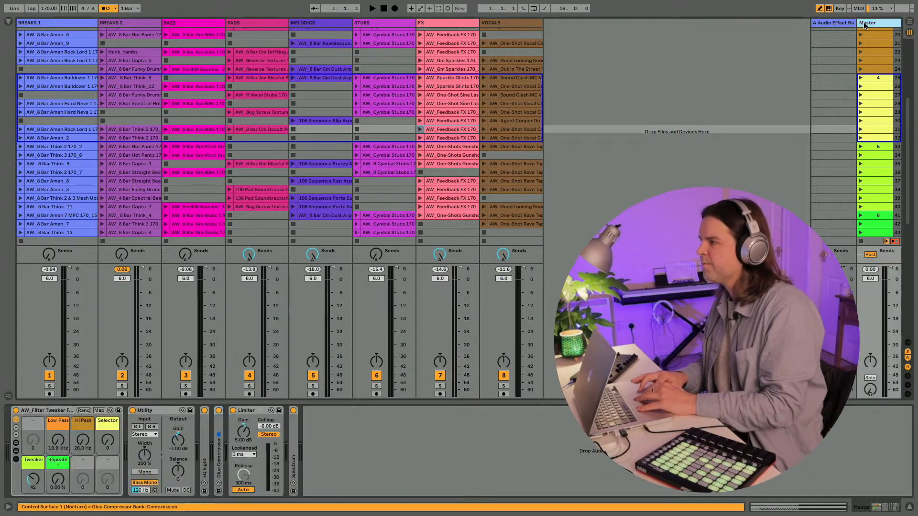
scroll(261, 136, up, 6)
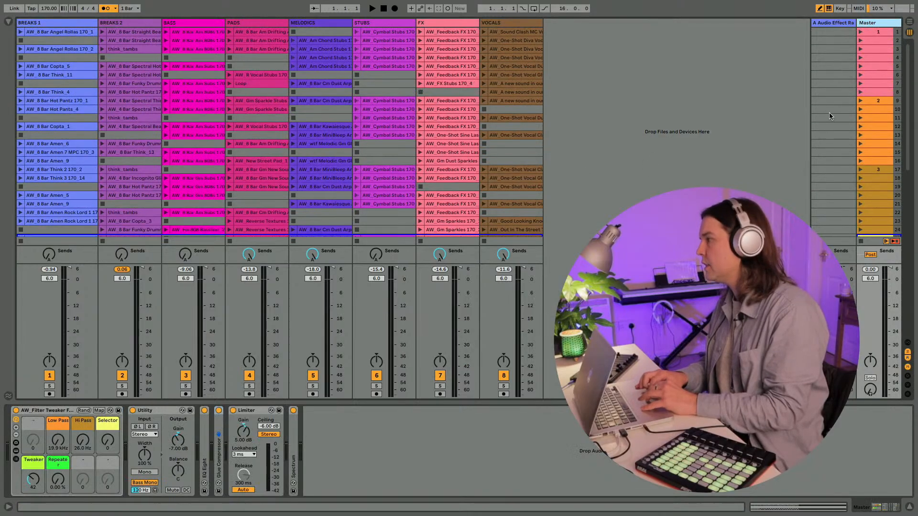
click(877, 30)
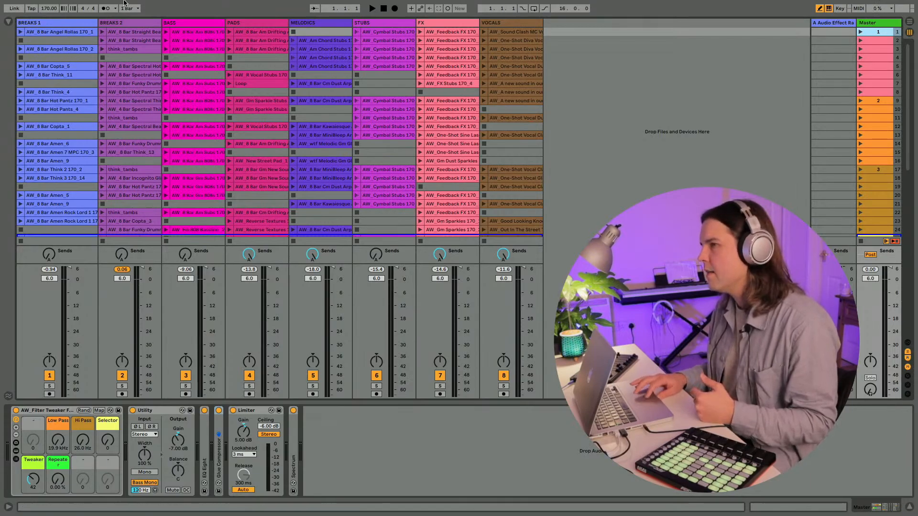
Step: Save the Live Set under the new name 211111_Live Jungle Set.als in the 201224_Live Jungle Set Project folder
mouse_move(119, 4)
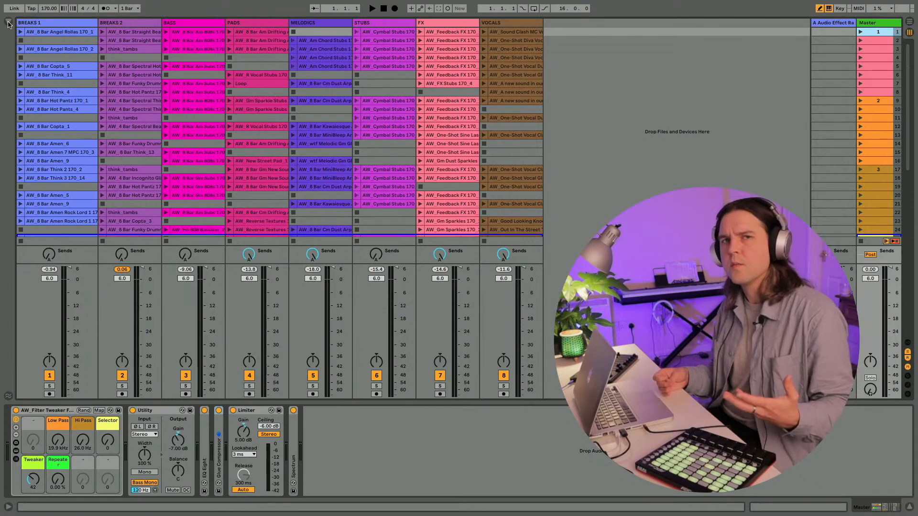
mouse_move(77, 2)
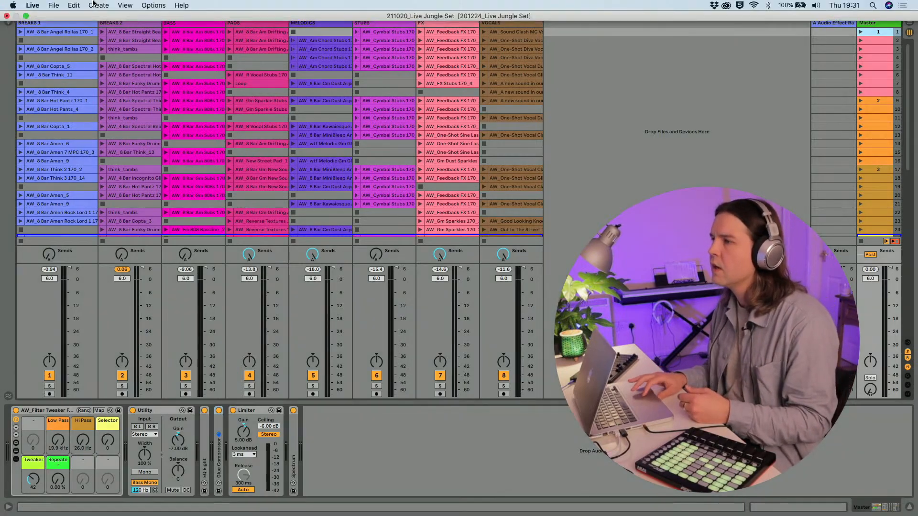
click(57, 5)
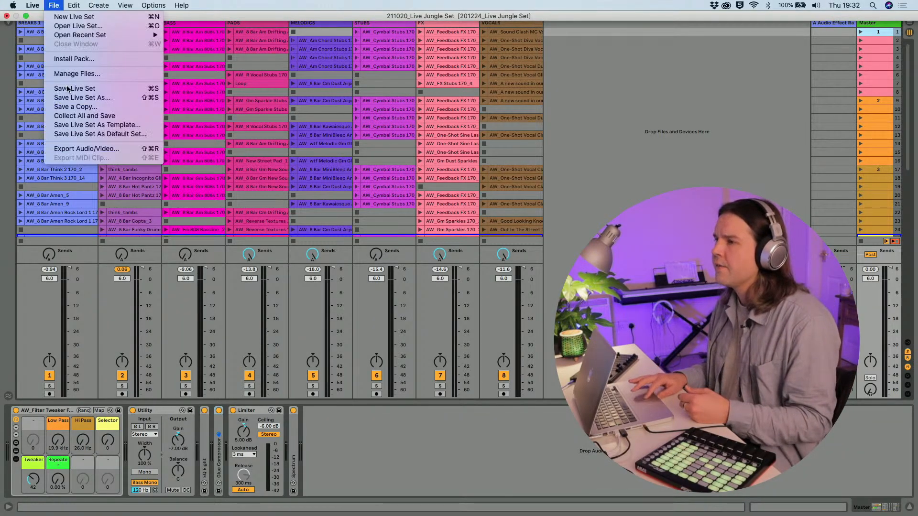
click(68, 97)
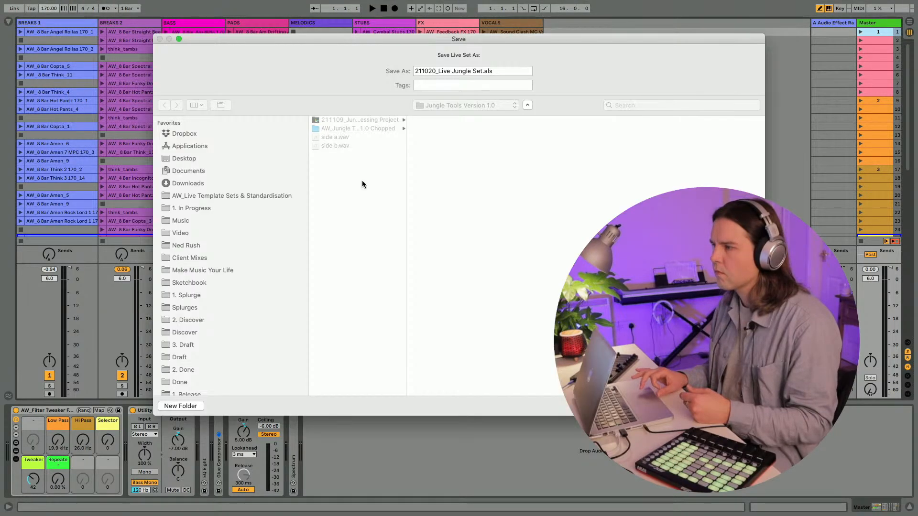
click(436, 70)
key(BackSpace)
key(BackSpace)
key(BackSpace)
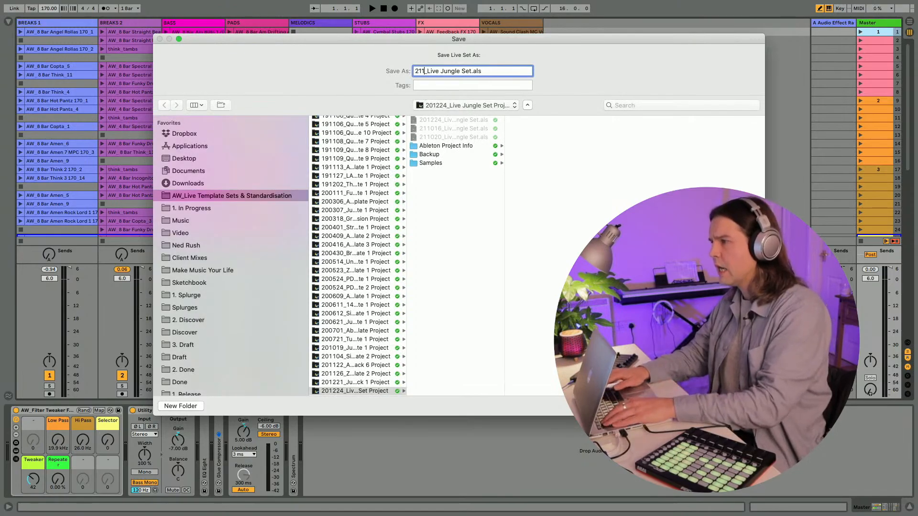
text(111)
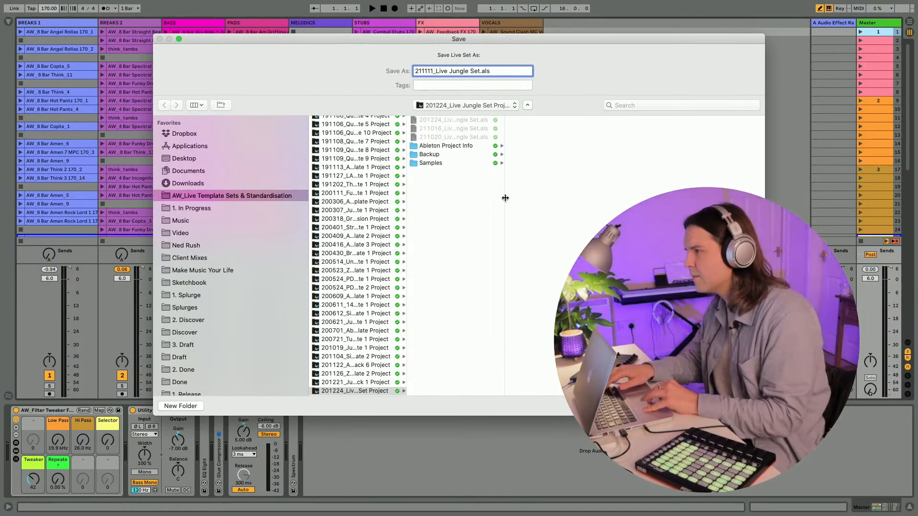
drag(505, 198, 538, 197)
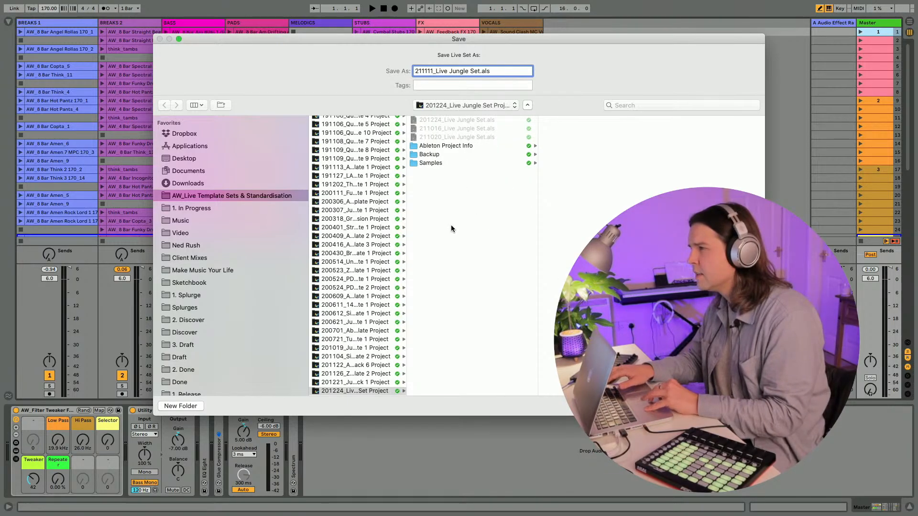
key(Return)
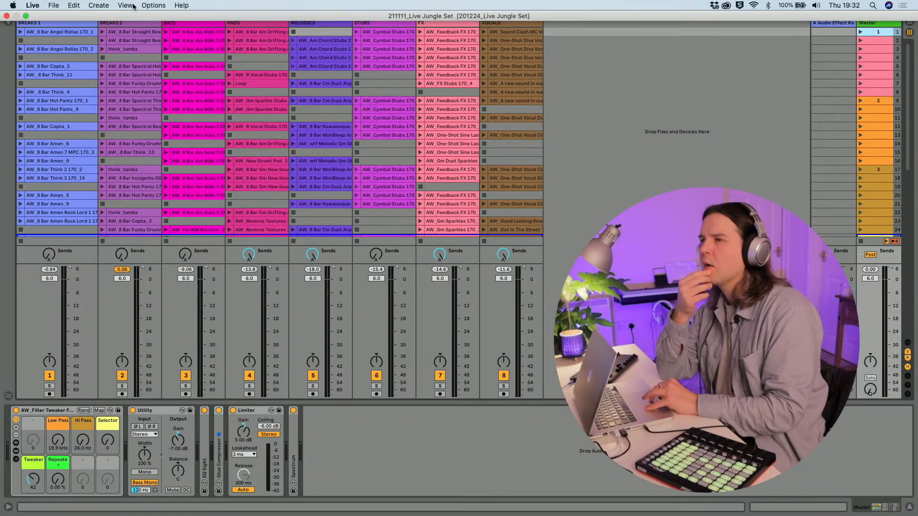
Step: Examine the 201224_Live Jungle Set project's contents, missing files and external files in the File Manager, and close it
click(125, 6)
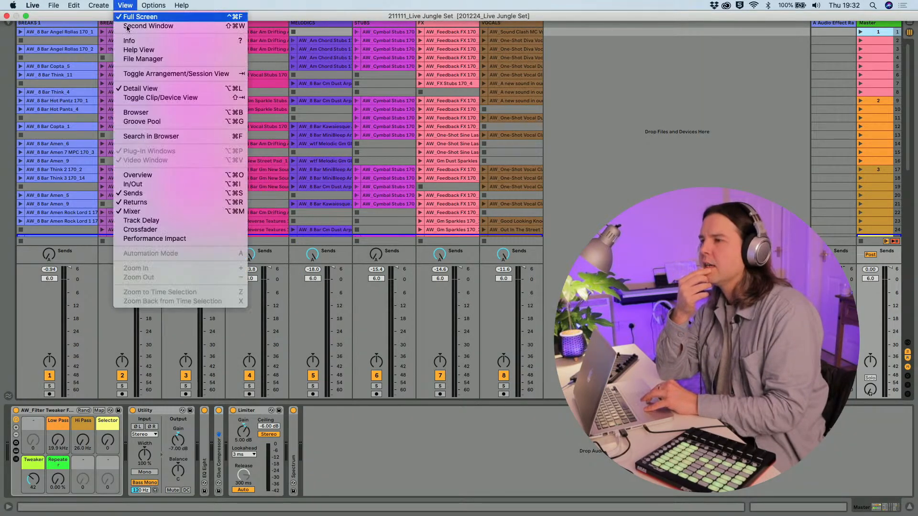
click(134, 59)
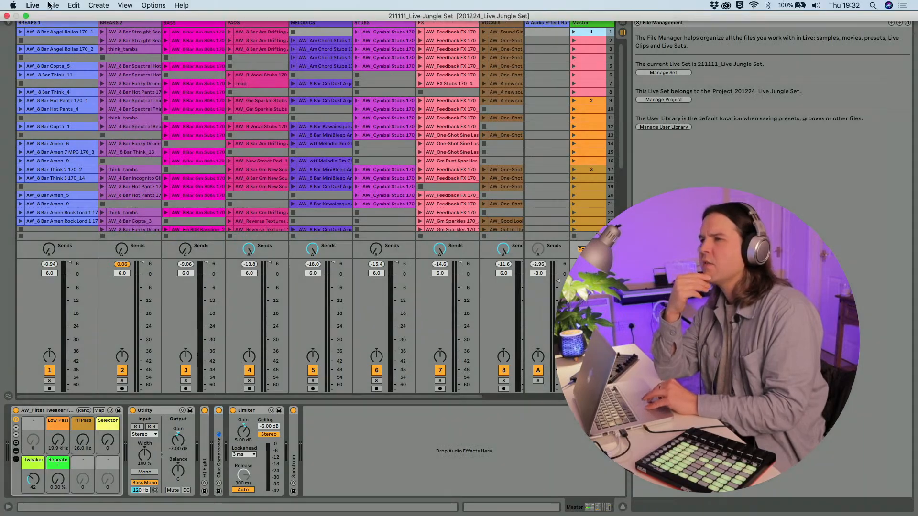
click(55, 5)
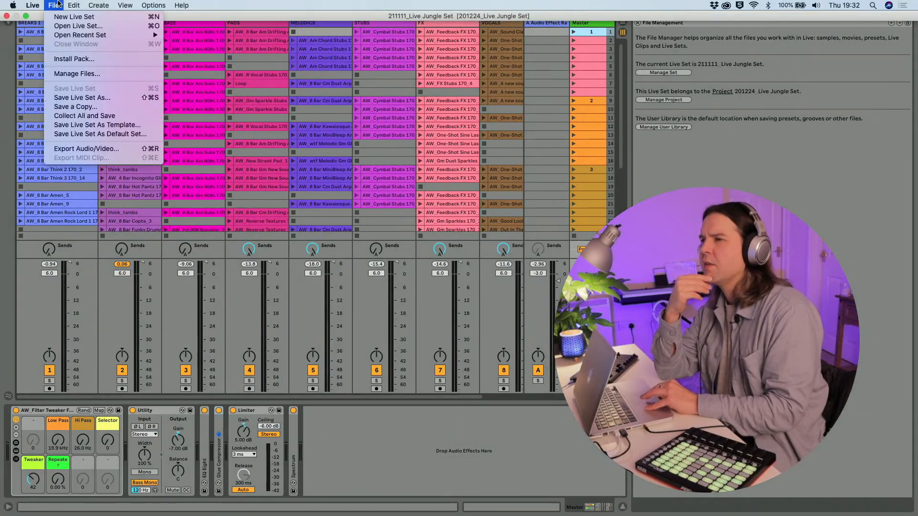
click(63, 73)
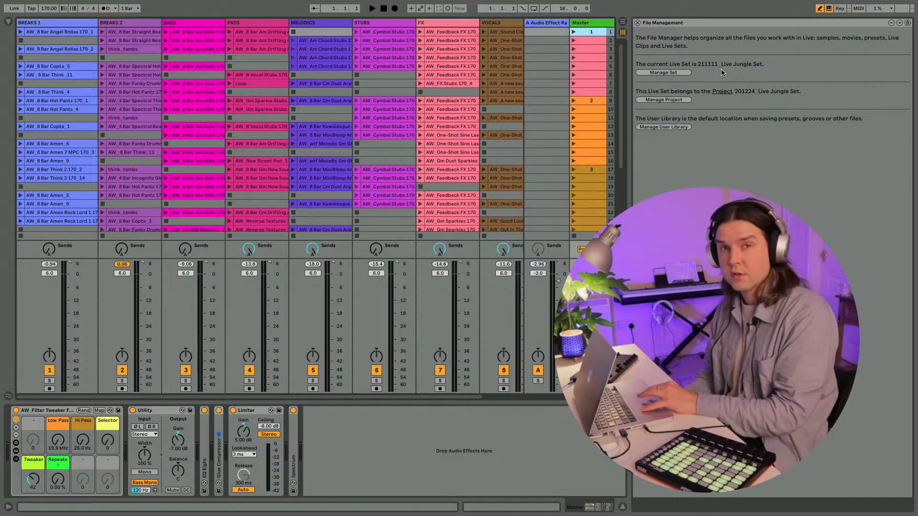
click(660, 100)
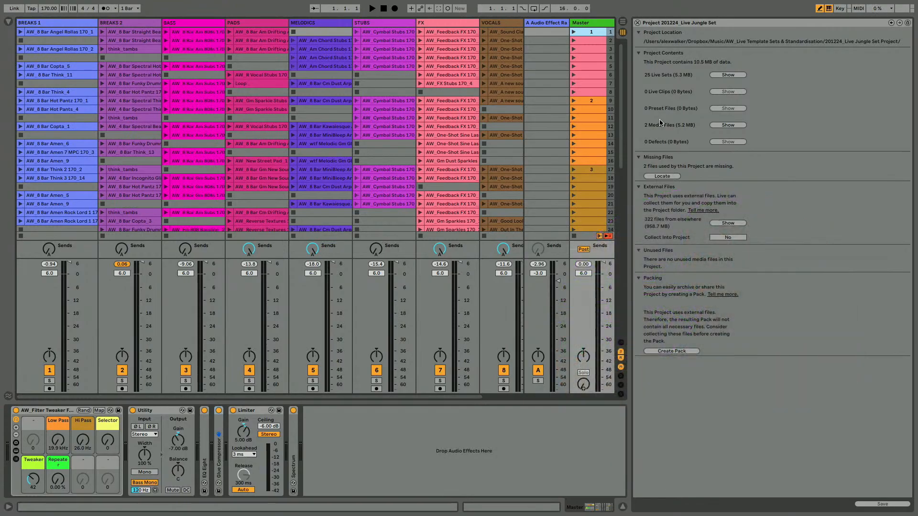
click(638, 23)
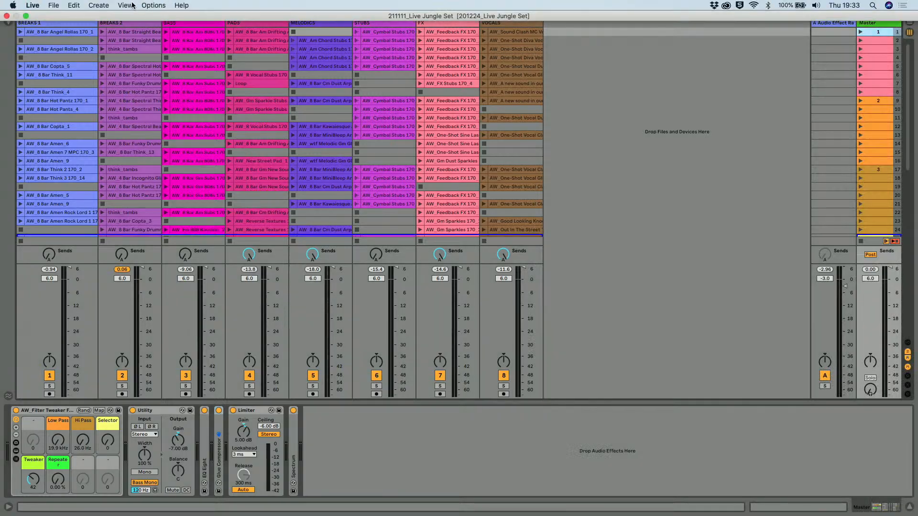
Step: Review the current Live Set's missing and external files in the File Manager and close it
click(125, 5)
click(239, 58)
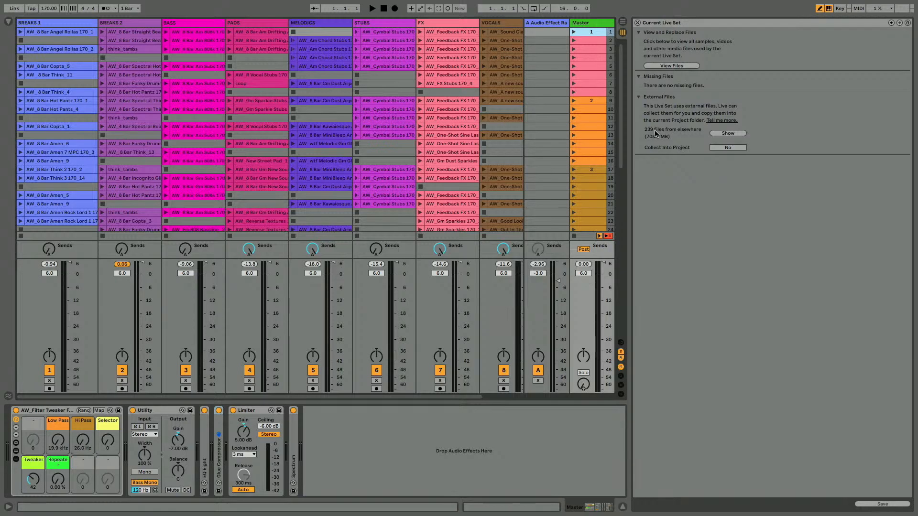
click(637, 22)
Step: Save the Live Set as 211111_Live Jungle Set.als directly in the AW_Live Template Sets & Standardisation folder, outside the existing project folders
mouse_move(1, 2)
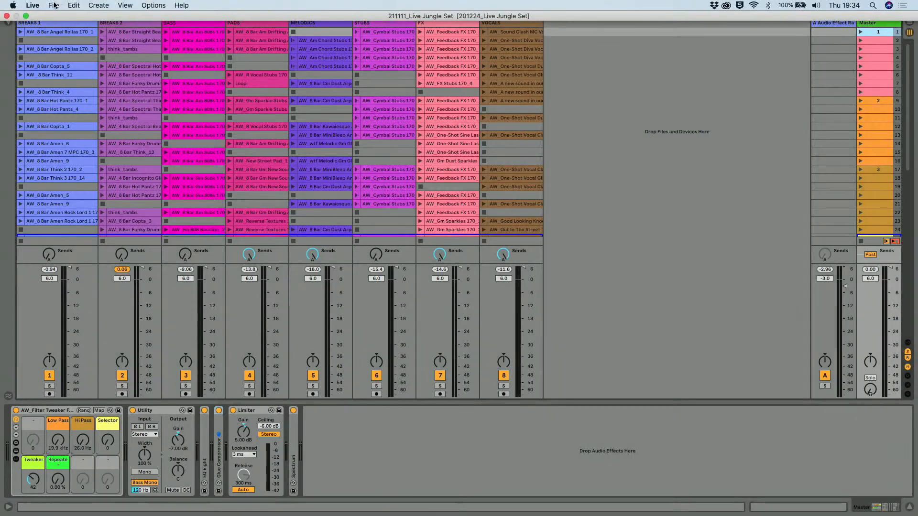
click(53, 5)
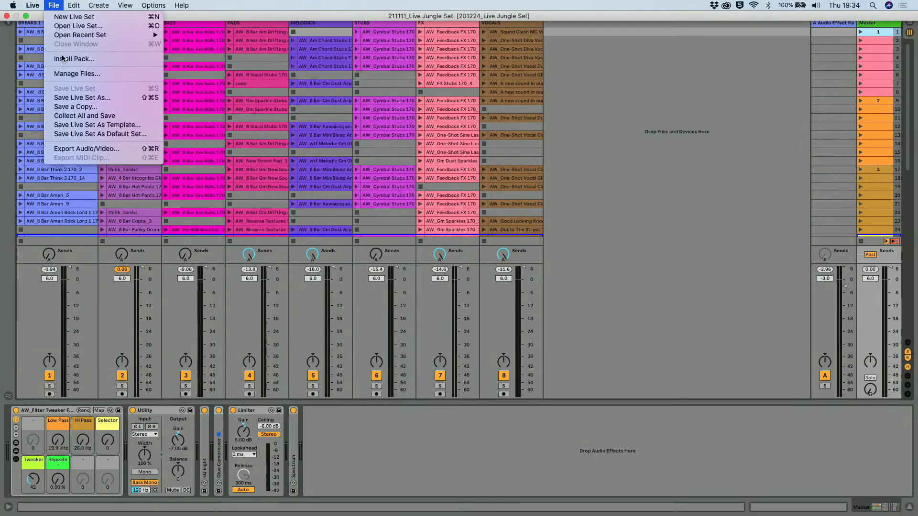
click(67, 98)
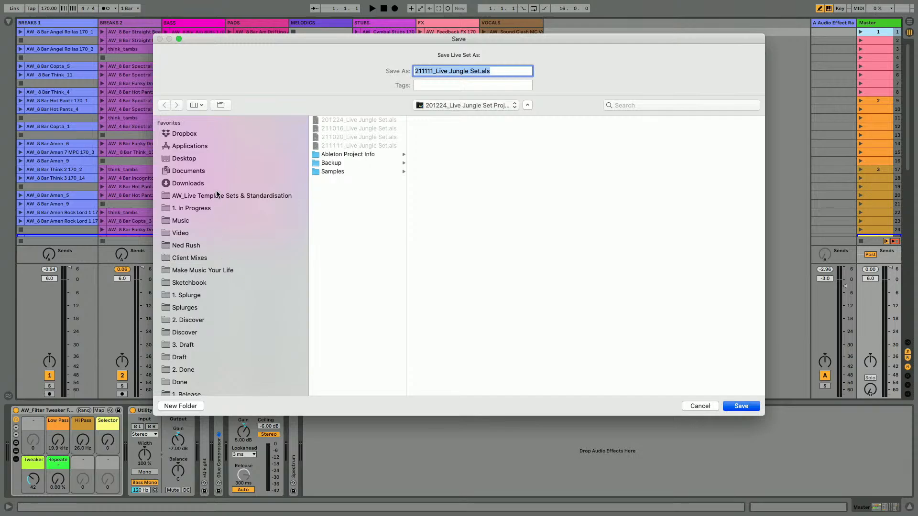
click(234, 197)
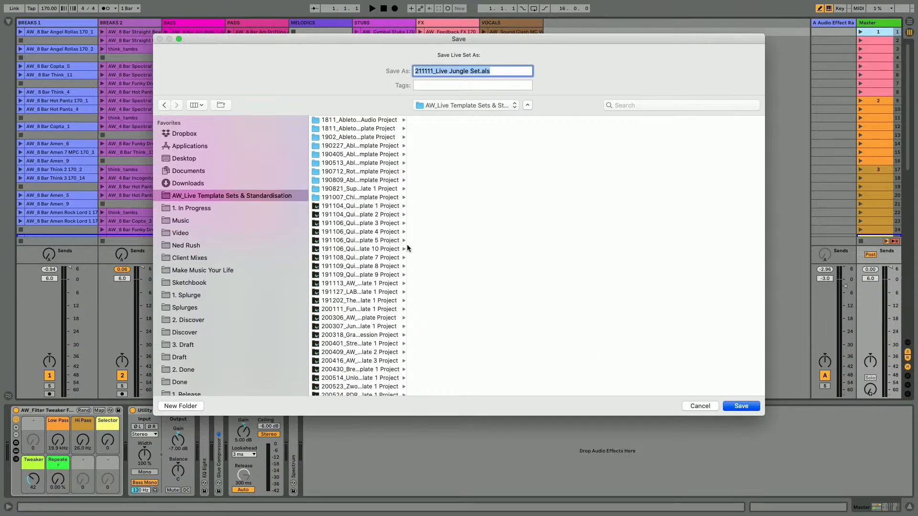
drag(406, 245, 496, 250)
scroll(375, 316, down, 5)
scroll(375, 316, down, 5)
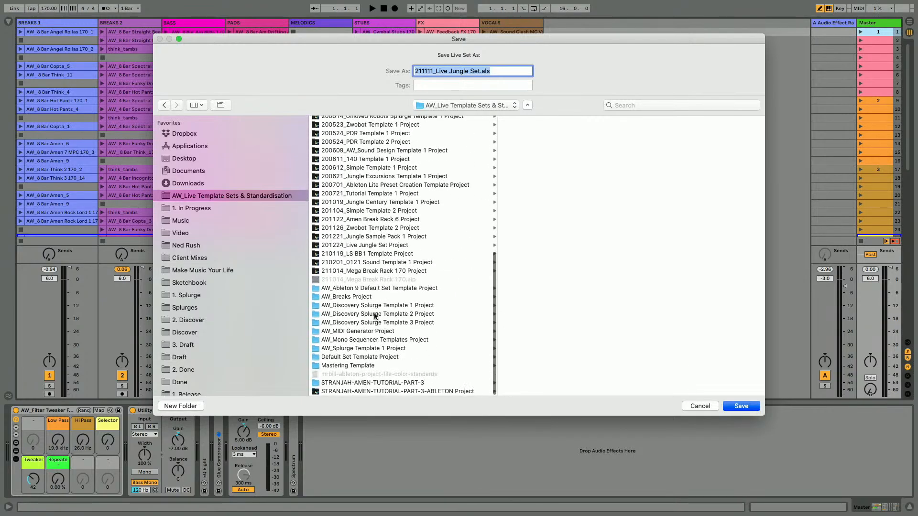
click(734, 406)
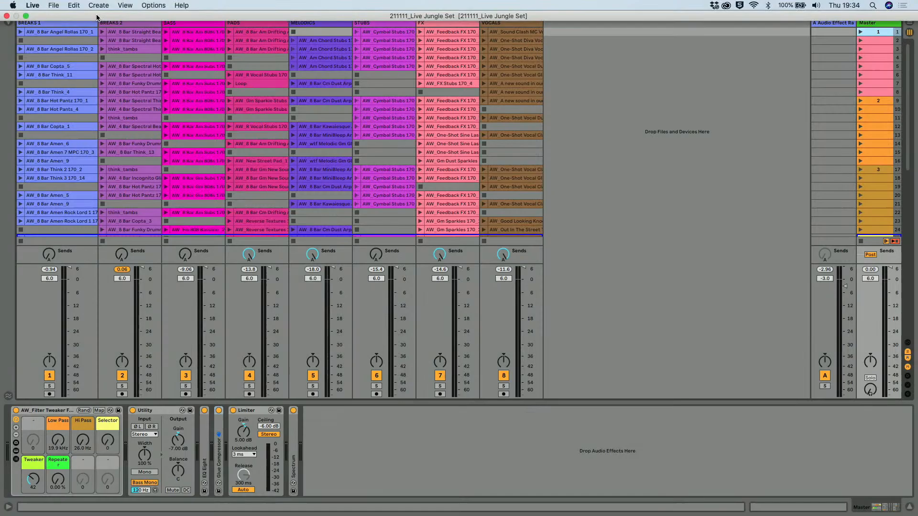
Step: In the File Manager, collect external files from elsewhere and from other Projects into the 211111_Live Jungle Set project and save it
click(95, 5)
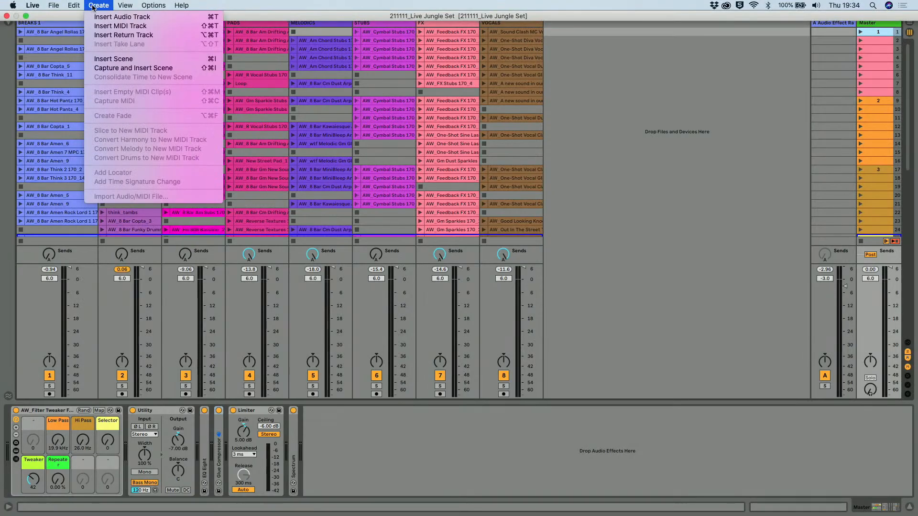
mouse_move(124, 7)
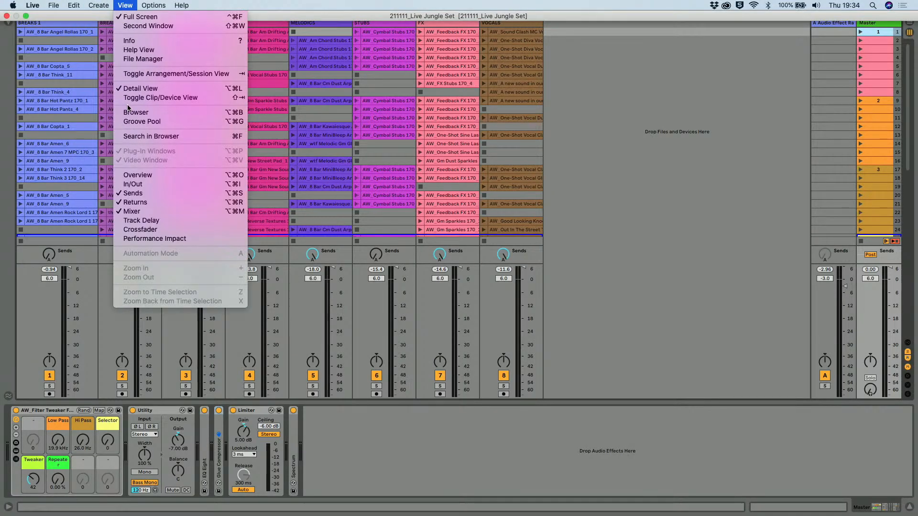
click(139, 59)
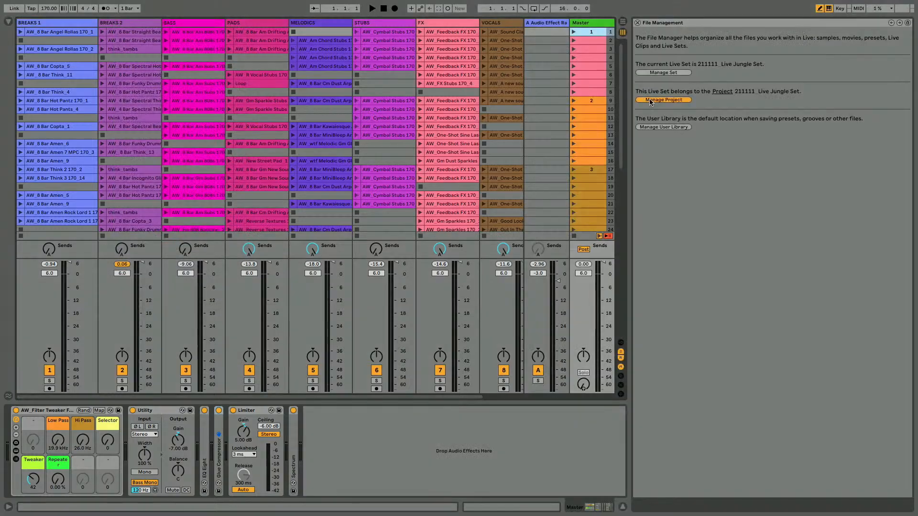
click(663, 99)
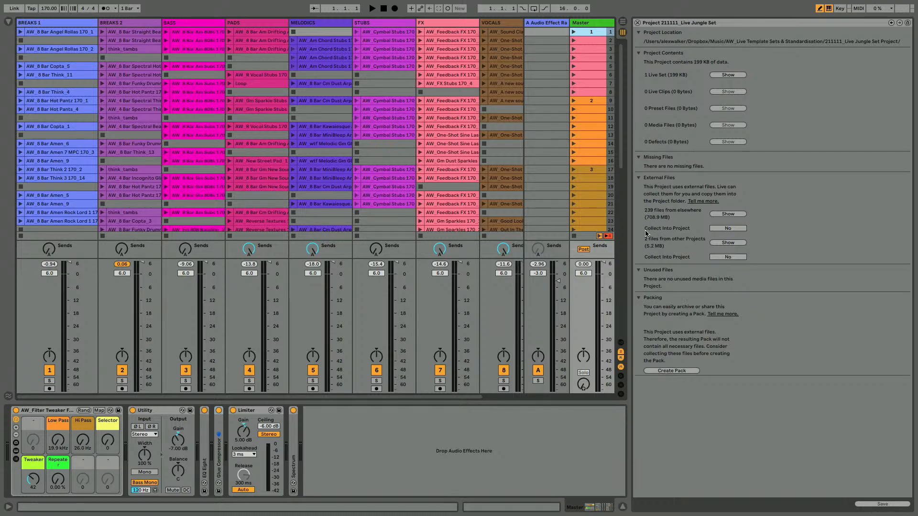
click(712, 230)
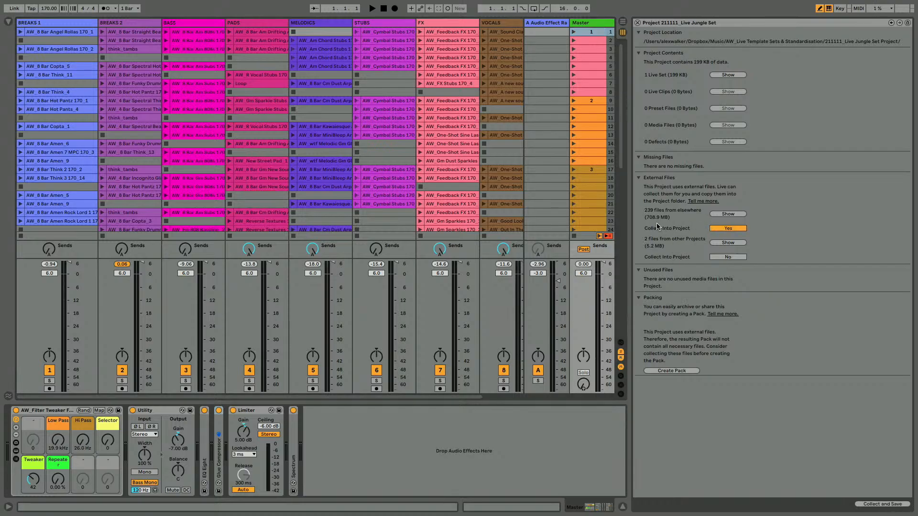
click(721, 258)
click(875, 505)
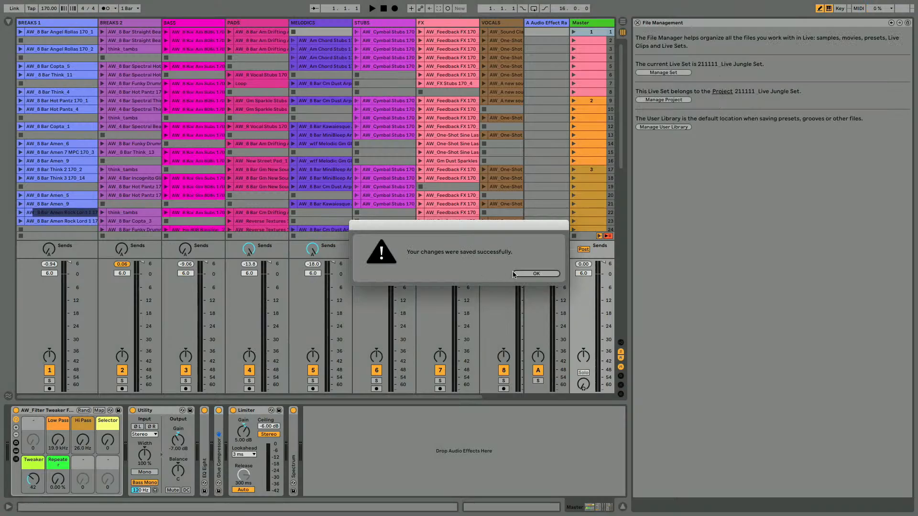
click(520, 276)
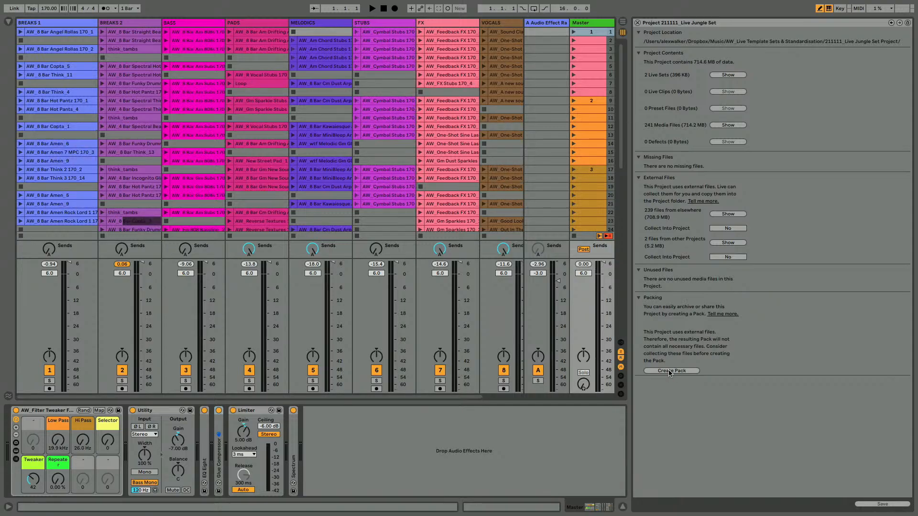
Step: Create the Pack 211111_Live Jungle Set.alp from the project in the AW_Live Template Sets & Standardisation folder and close the File Manager
click(669, 371)
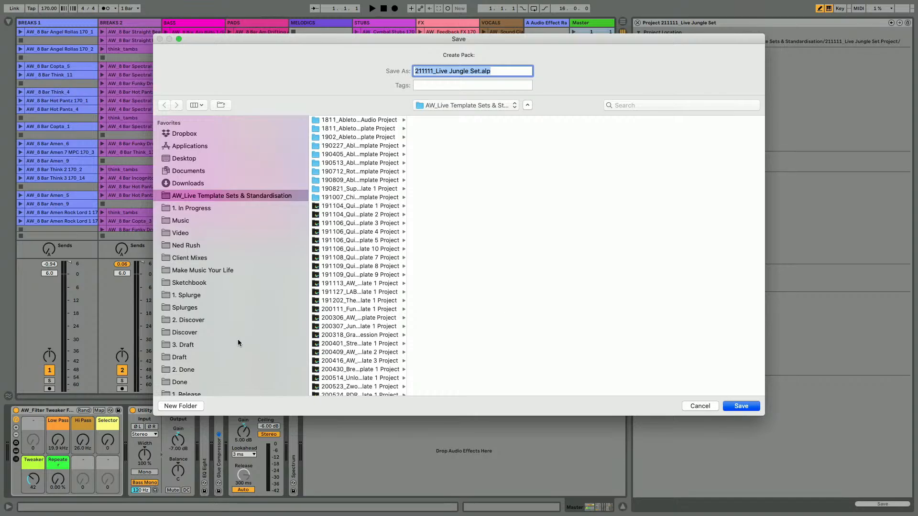
scroll(237, 339, down, 5)
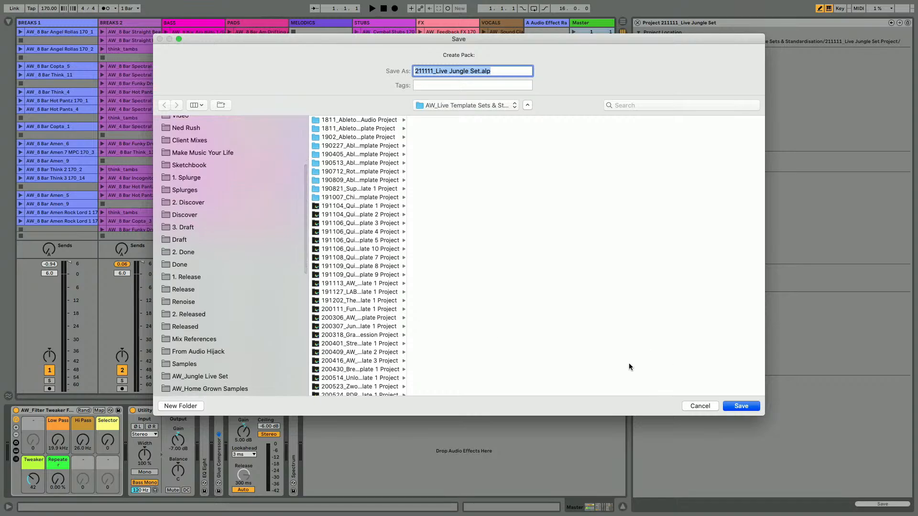
click(740, 407)
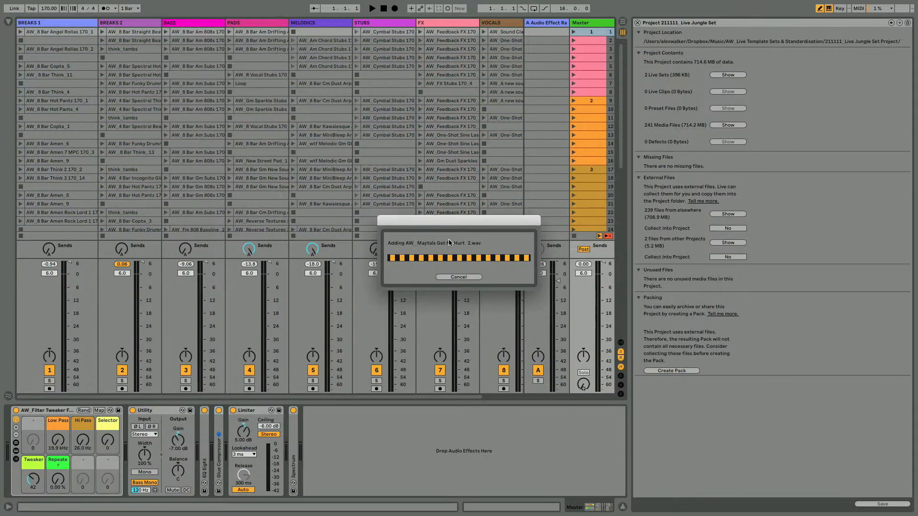
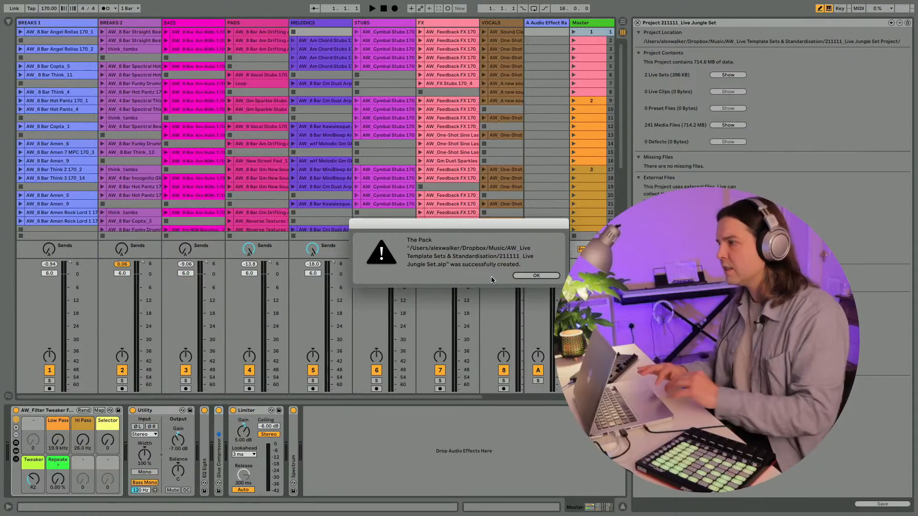
key(Return)
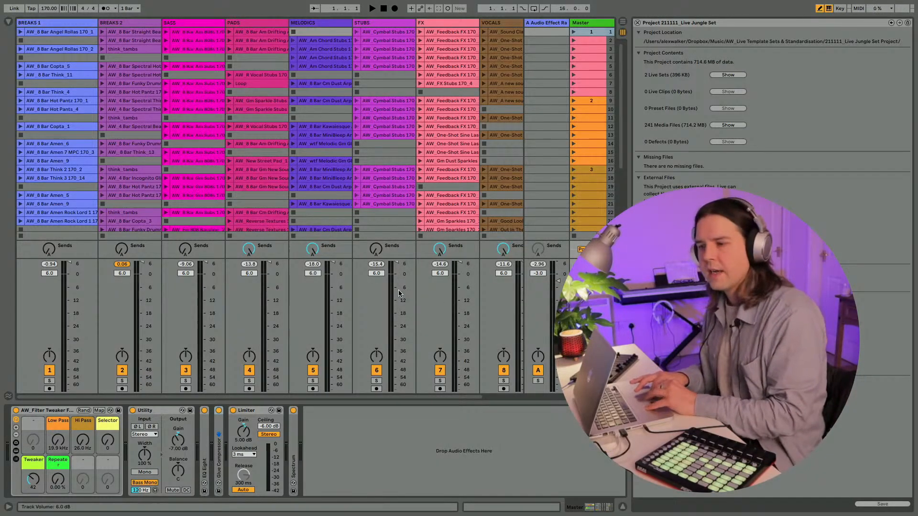
click(637, 23)
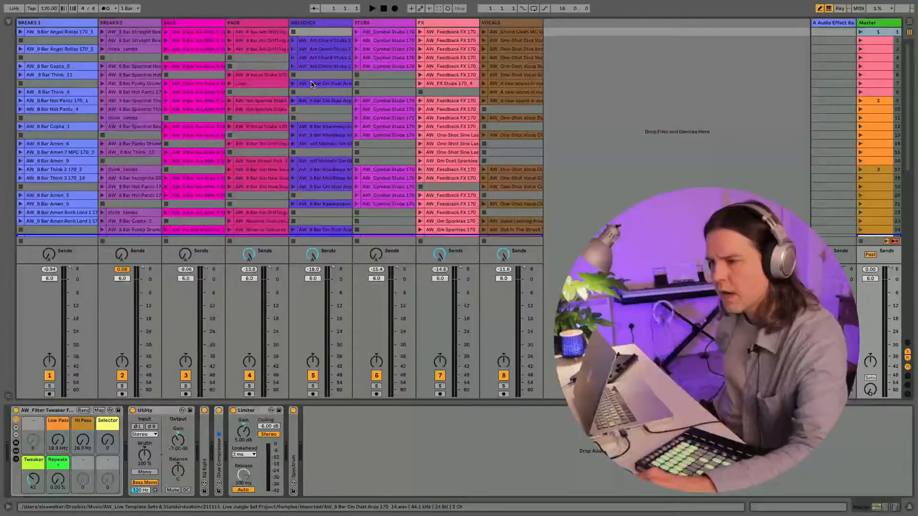
mouse_move(376, 21)
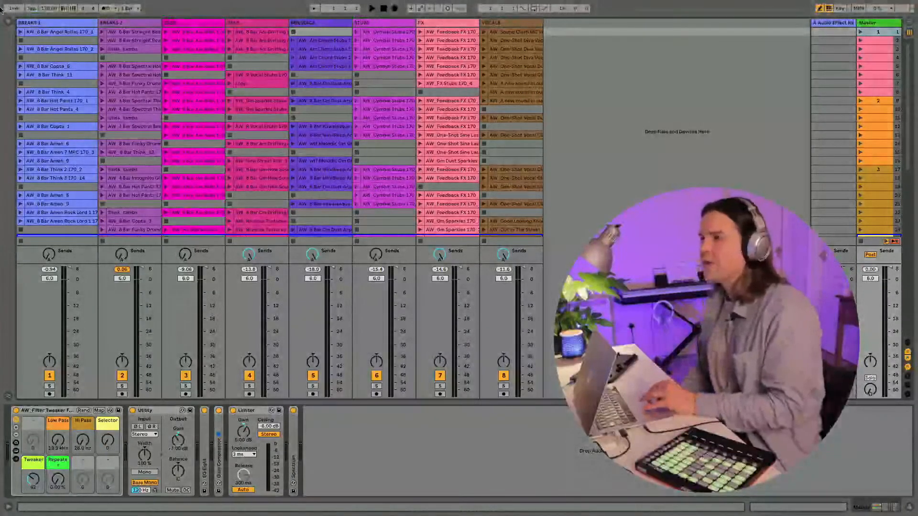
Step: Switch to Finder and look through the AW_Jungle Live Set and AW_Home Grown Samples folders
mouse_move(4, 1)
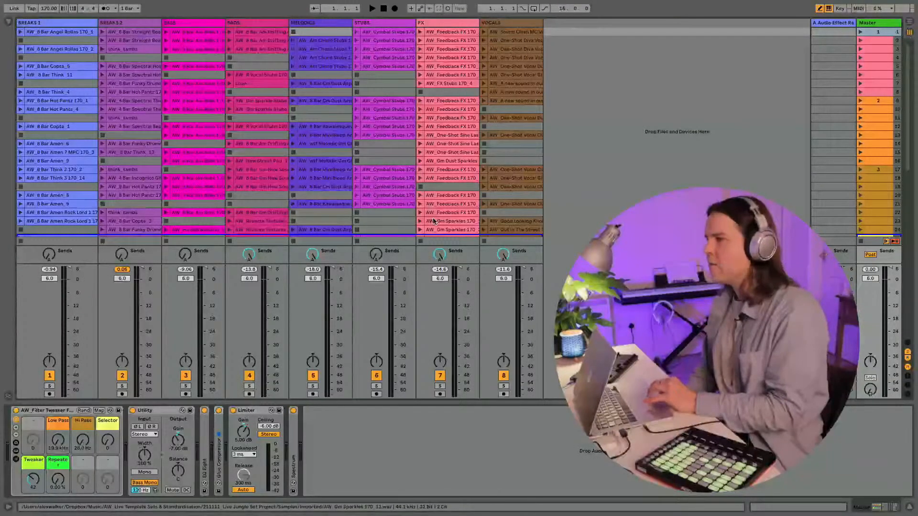
key(ctrl+Up)
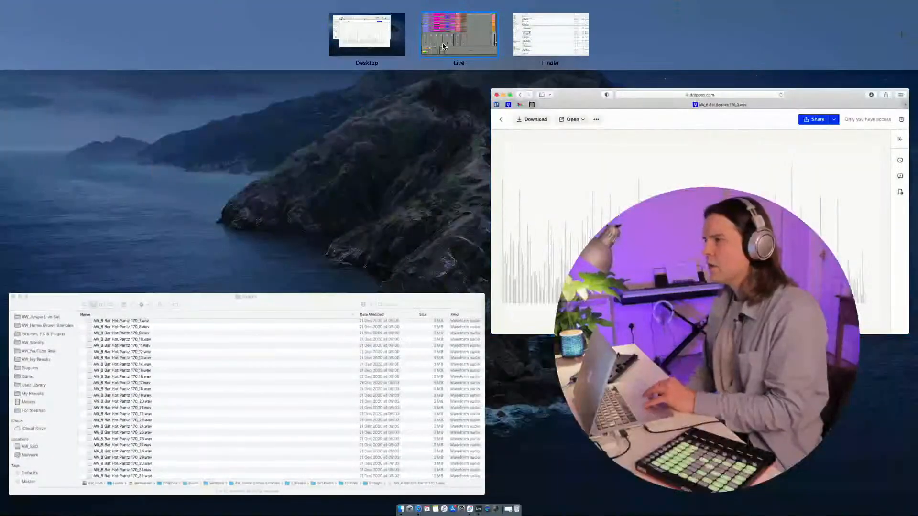
click(443, 43)
key(ctrl+Up)
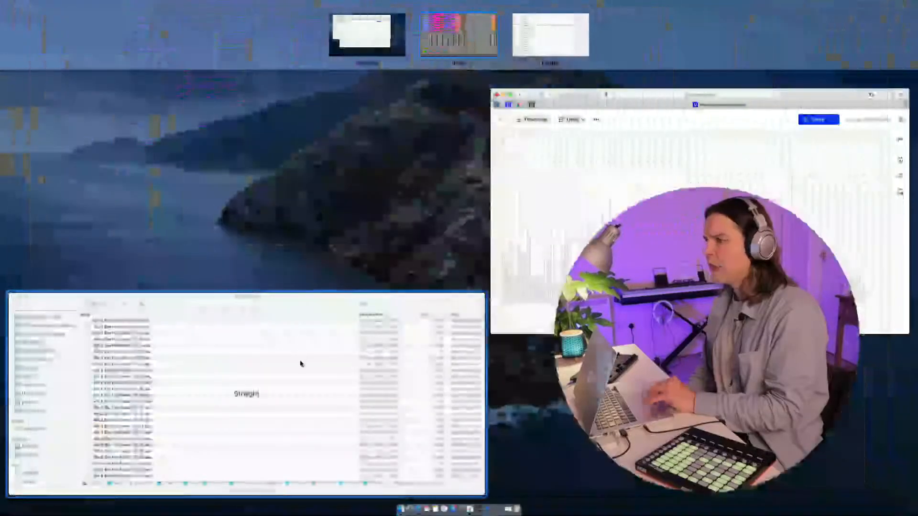
click(300, 364)
scroll(104, 184, up, 3)
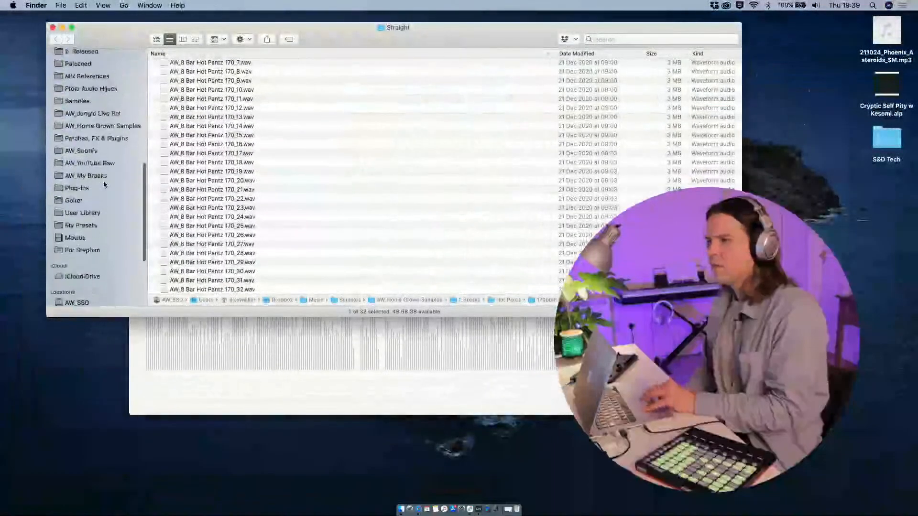
click(92, 128)
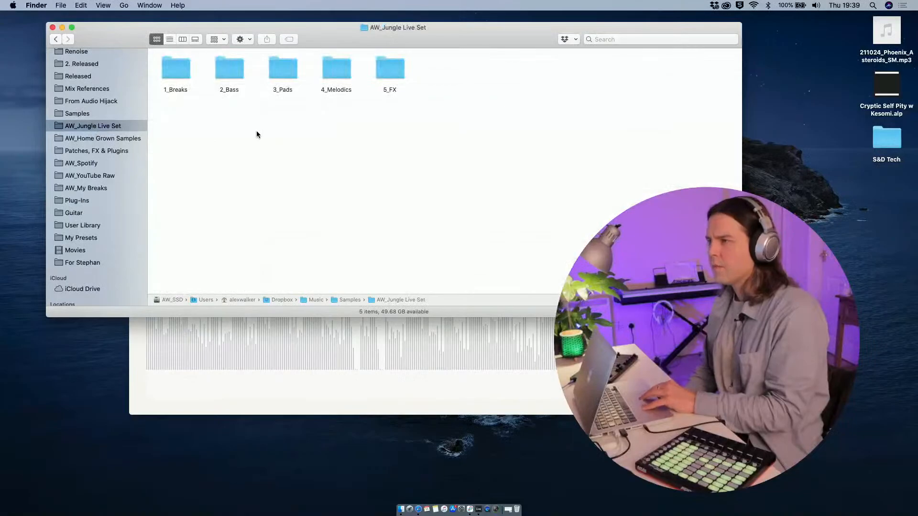
click(100, 137)
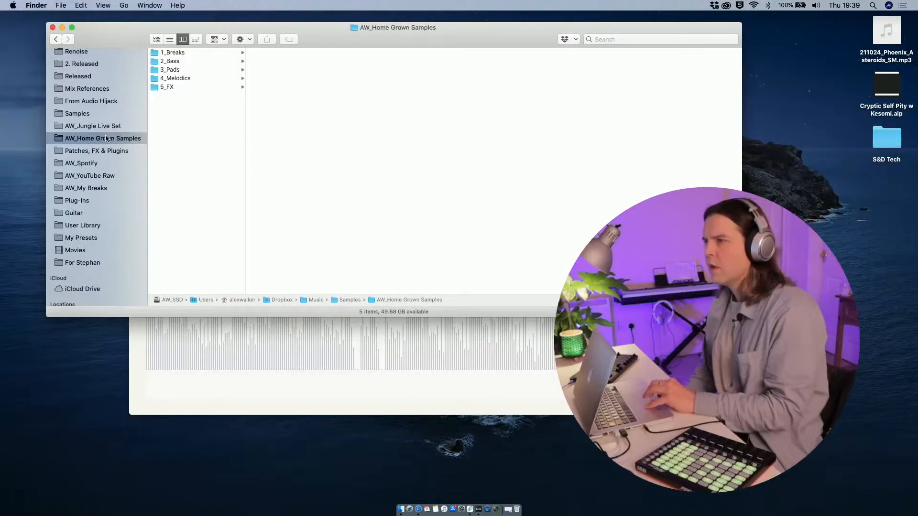
Step: Check the AW_Home Grown Samples folder's size in its info window and close that window
right_click(106, 138)
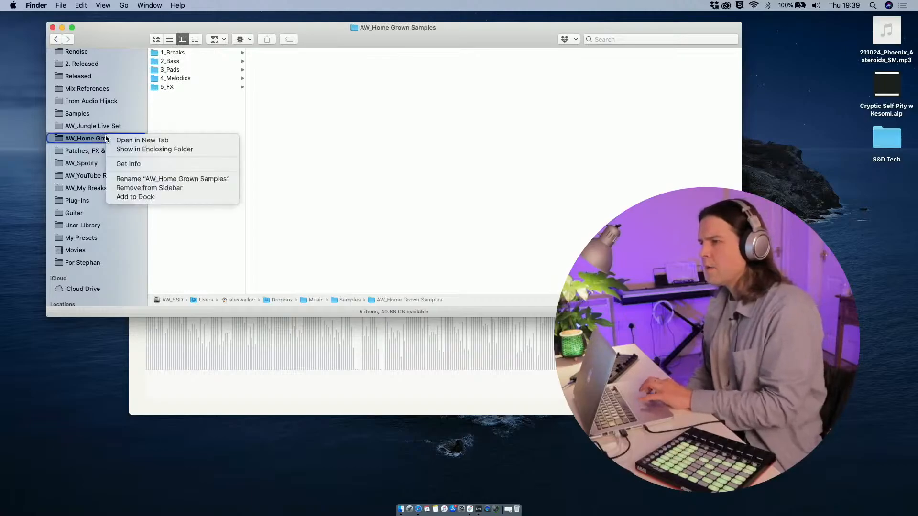
click(267, 192)
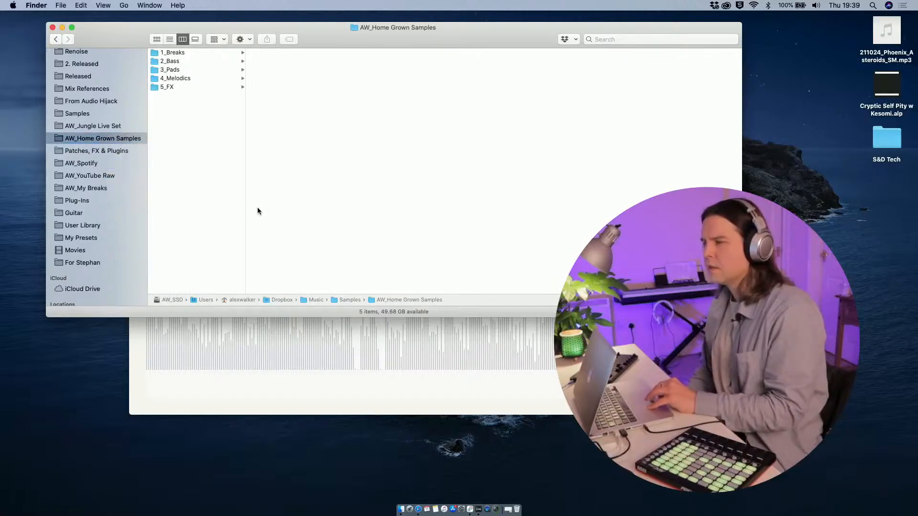
key(super+i)
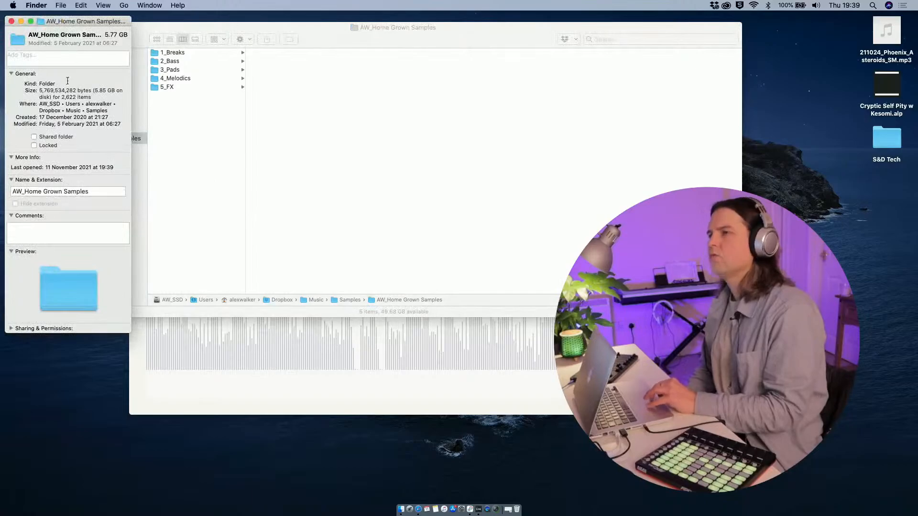
drag(73, 21, 149, 32)
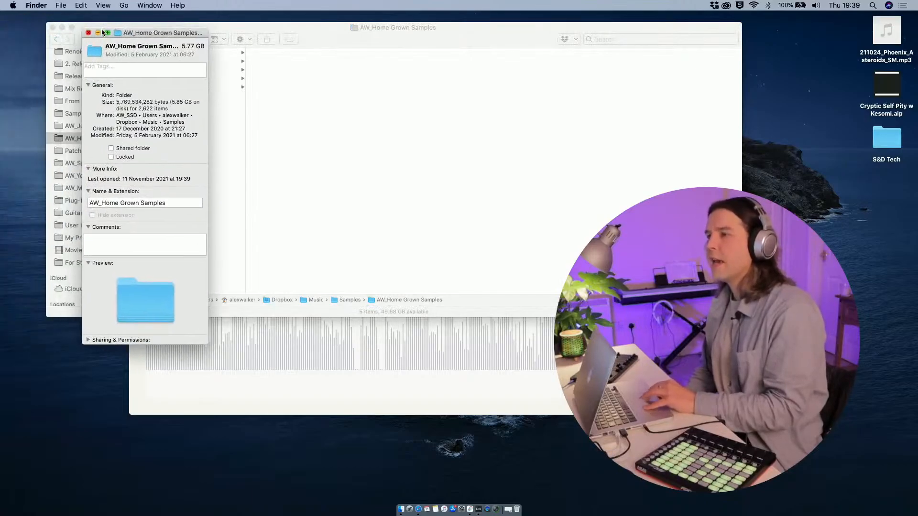
click(88, 32)
drag(91, 41, 102, 45)
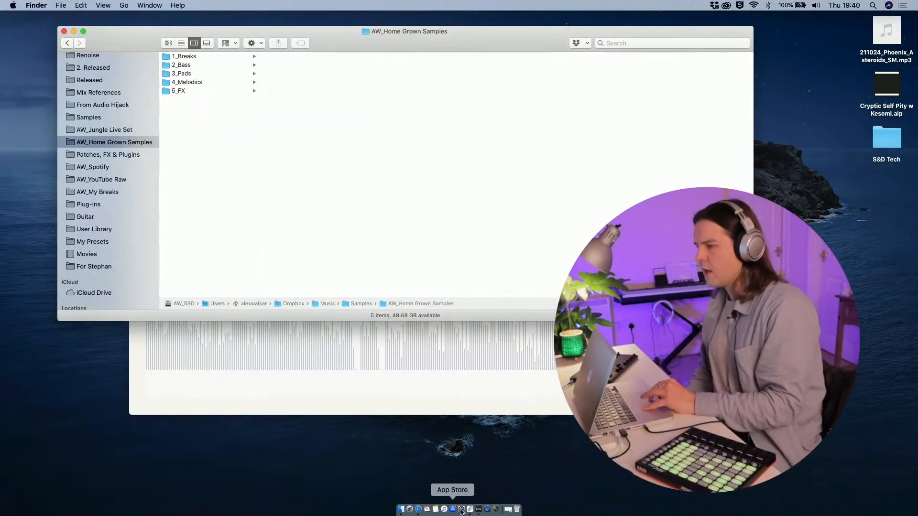
Step: Switch back to Ableton Live and create a new, empty Live Set
click(478, 509)
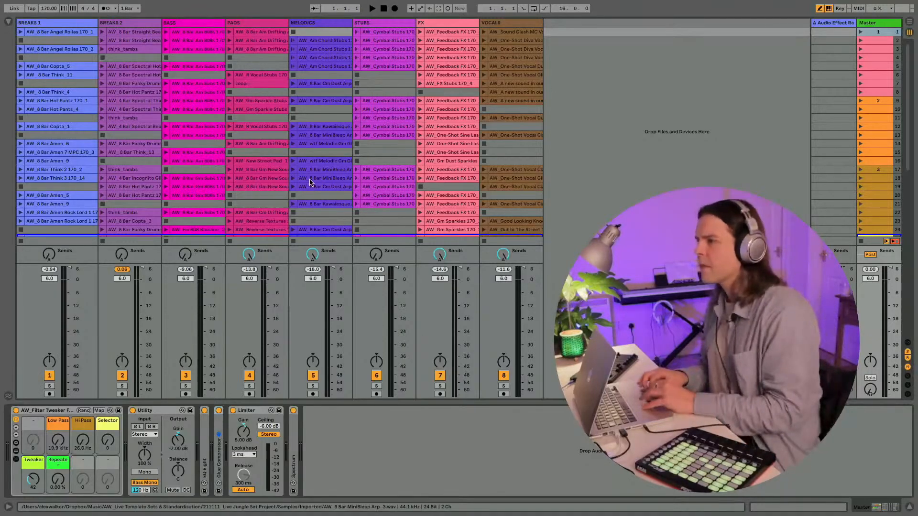
mouse_move(60, 19)
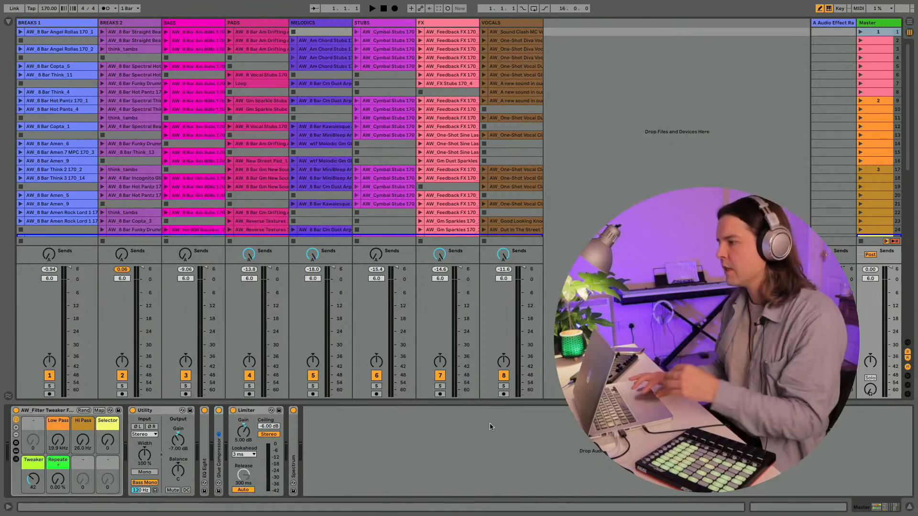
click(529, 31)
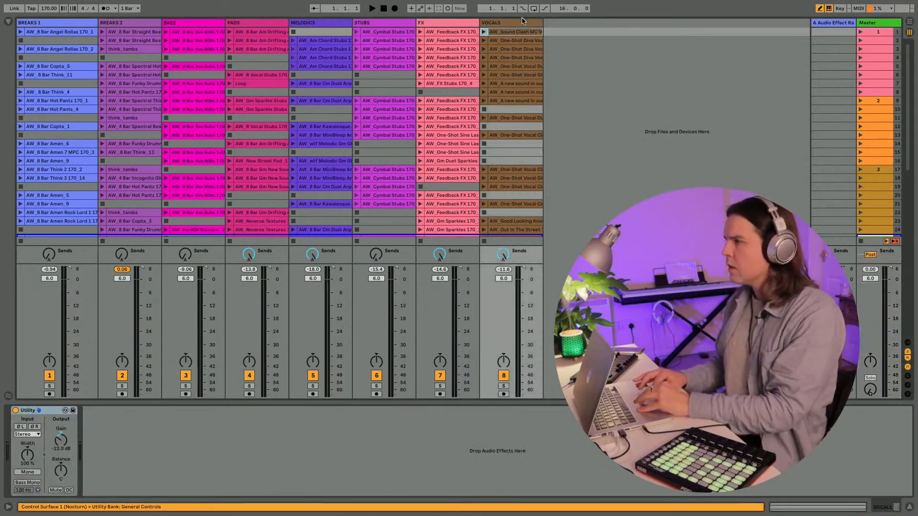
click(524, 22)
click(60, 6)
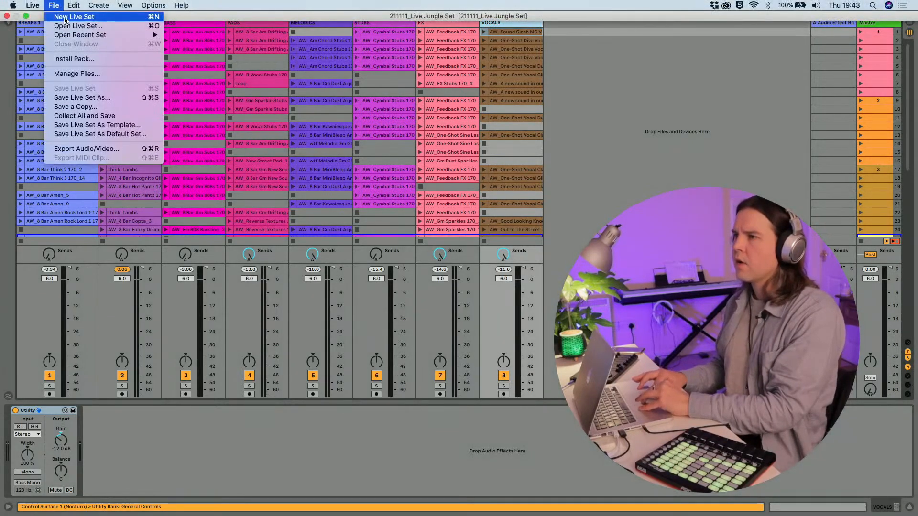
click(60, 6)
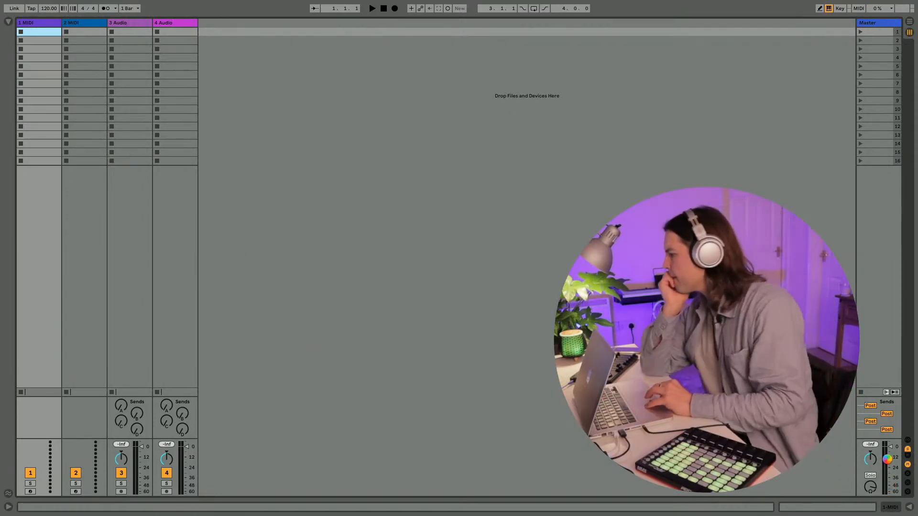
Step: Show the mixer's crossfader section and assign track 3 Audio to A and track 4 Audio to B
click(907, 482)
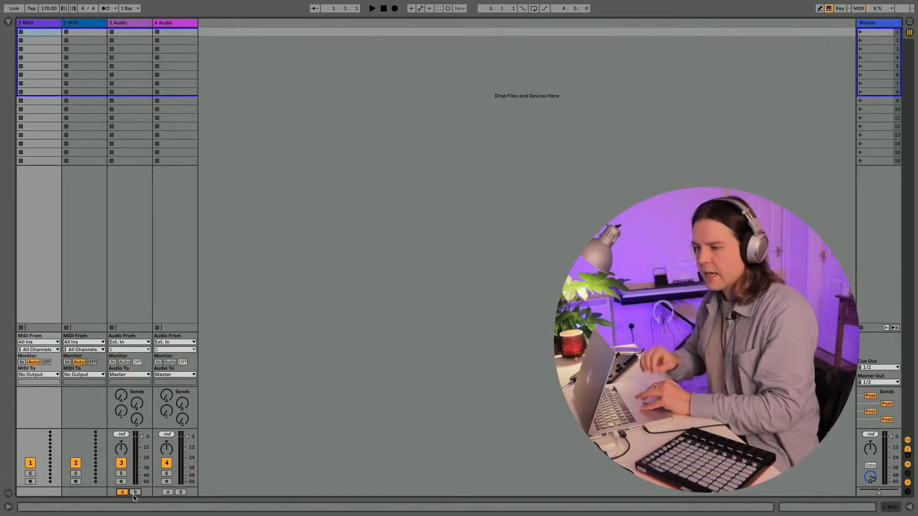
click(182, 492)
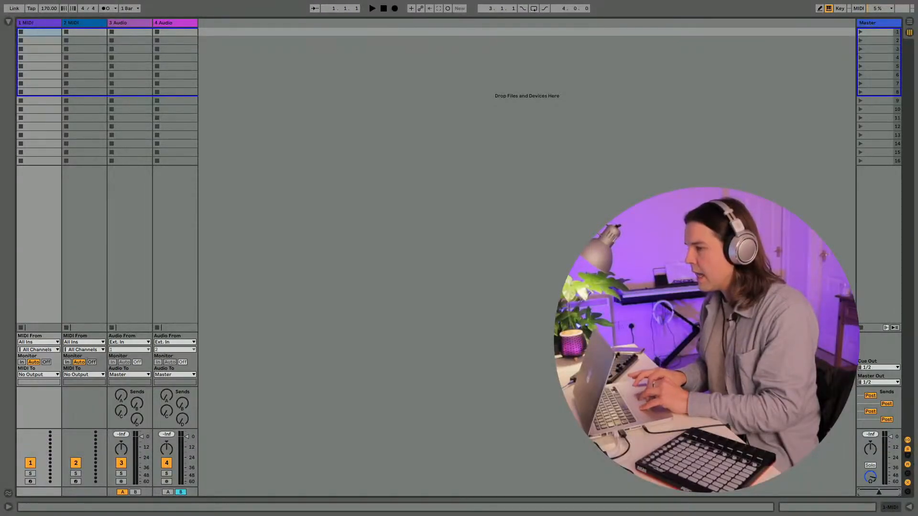
click(121, 23)
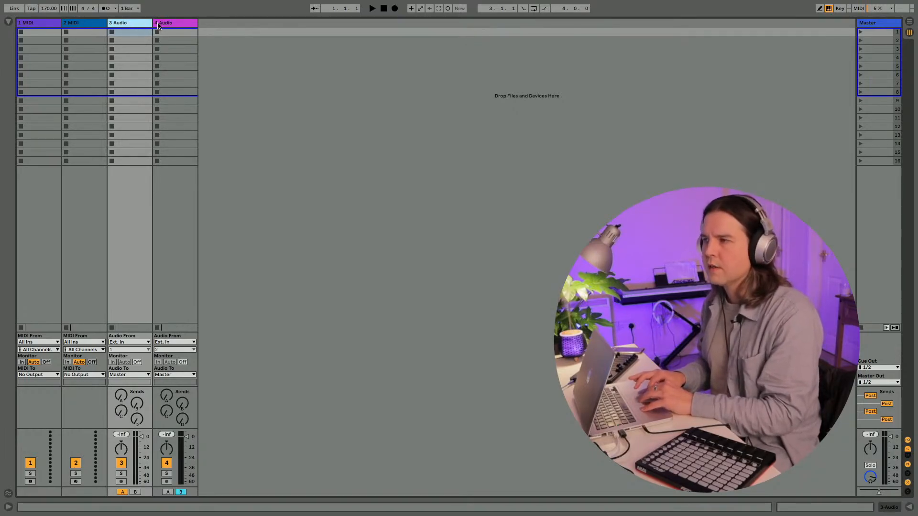
click(82, 27)
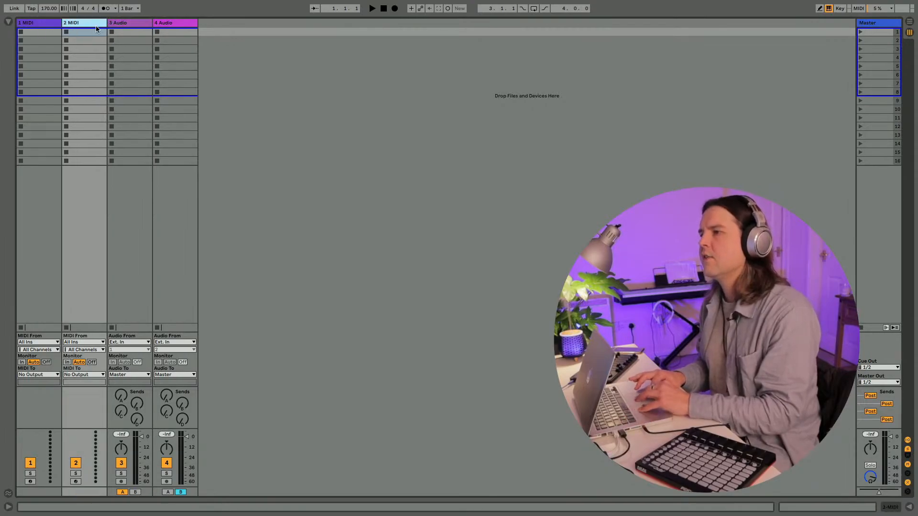
Step: Clear the crossfader assignments from tracks 3 Audio and 4 Audio
click(144, 27)
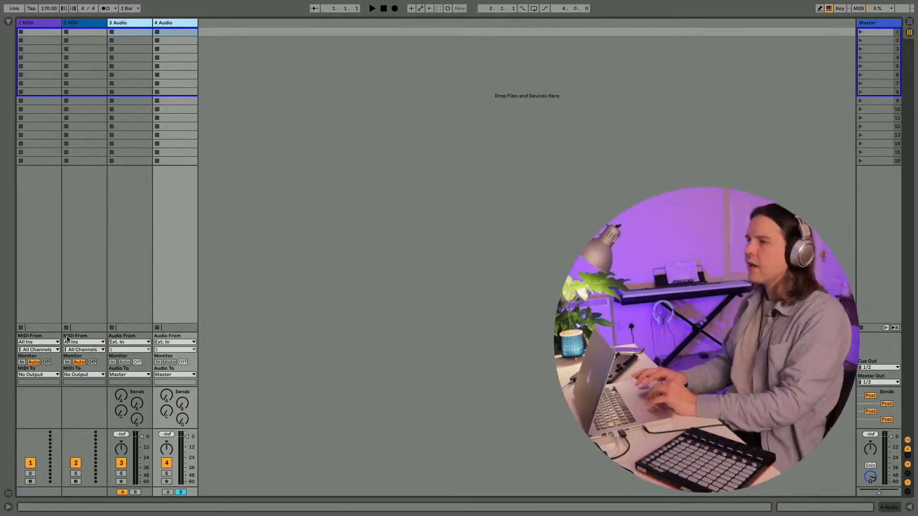
click(122, 492)
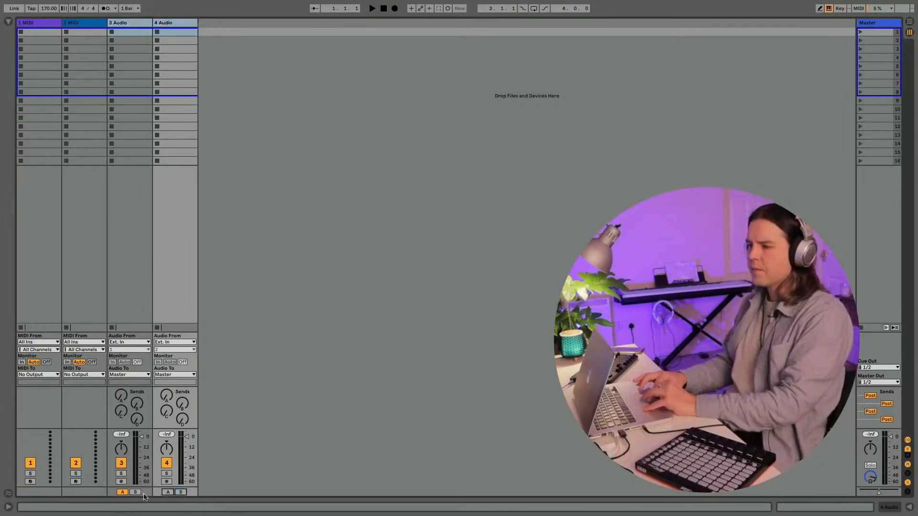
click(127, 40)
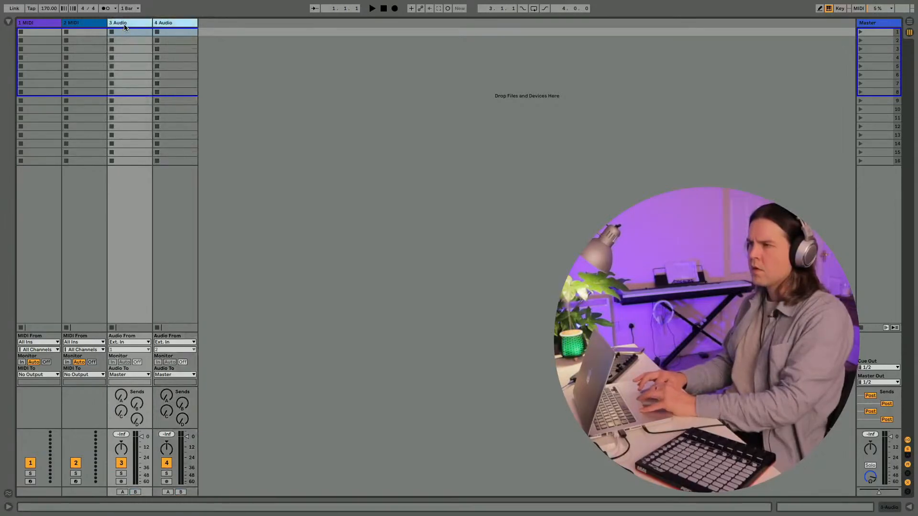
click(172, 23)
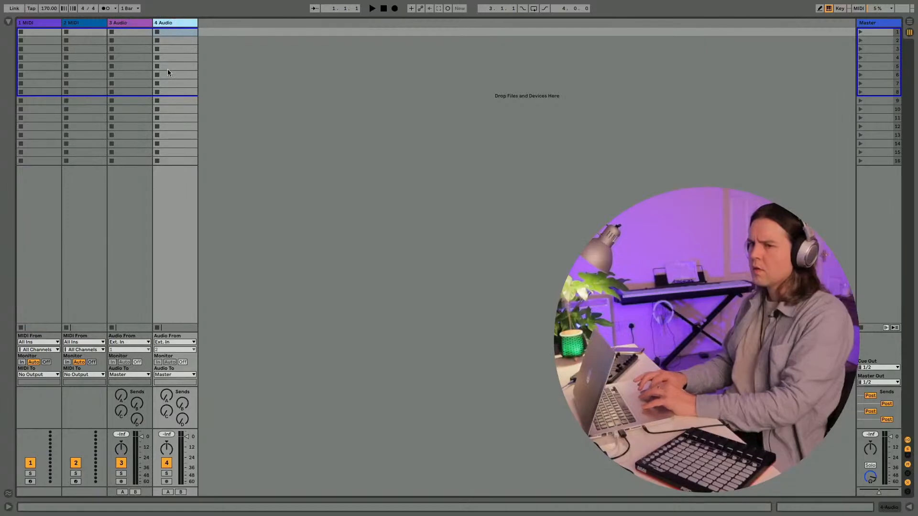
click(73, 23)
Step: Open the recent set 211109_Jungle Tools Version 1.0 Sample Proessing.als, discarding the changes to the untitled set
click(9, 22)
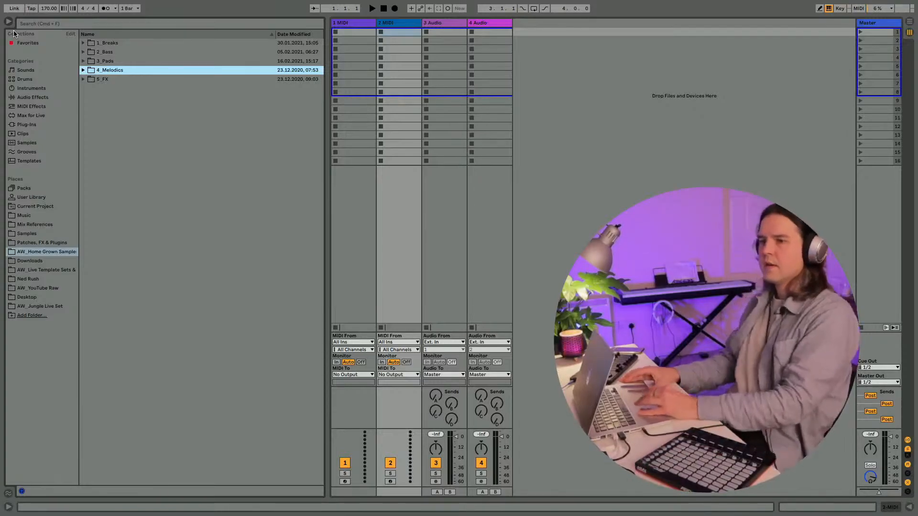
click(8, 22)
click(8, 22)
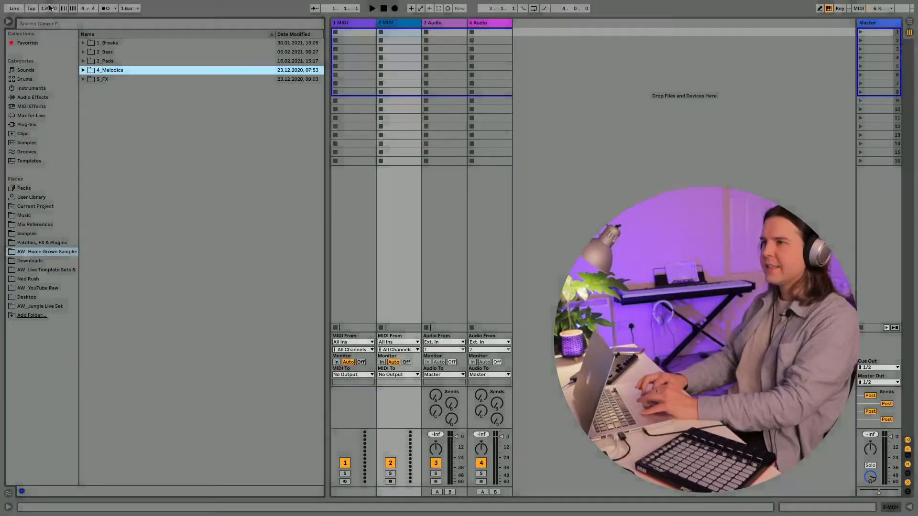
click(54, 6)
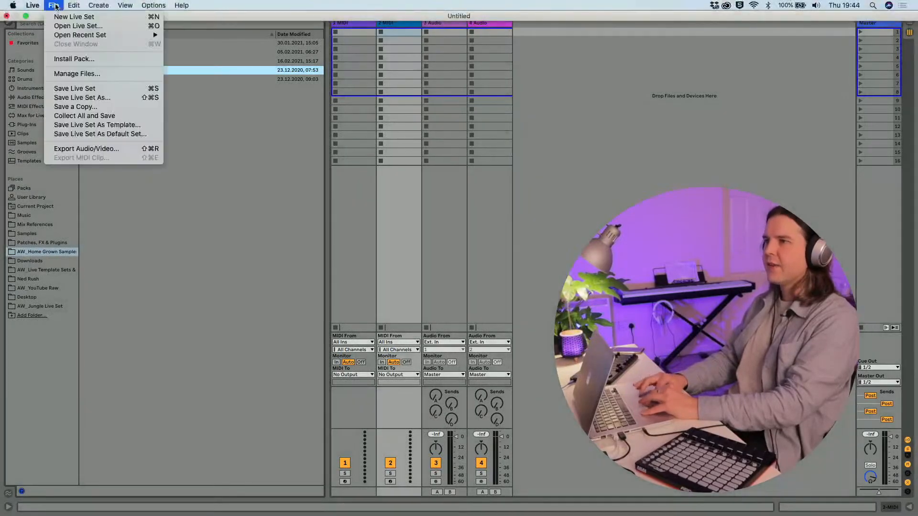
mouse_move(71, 35)
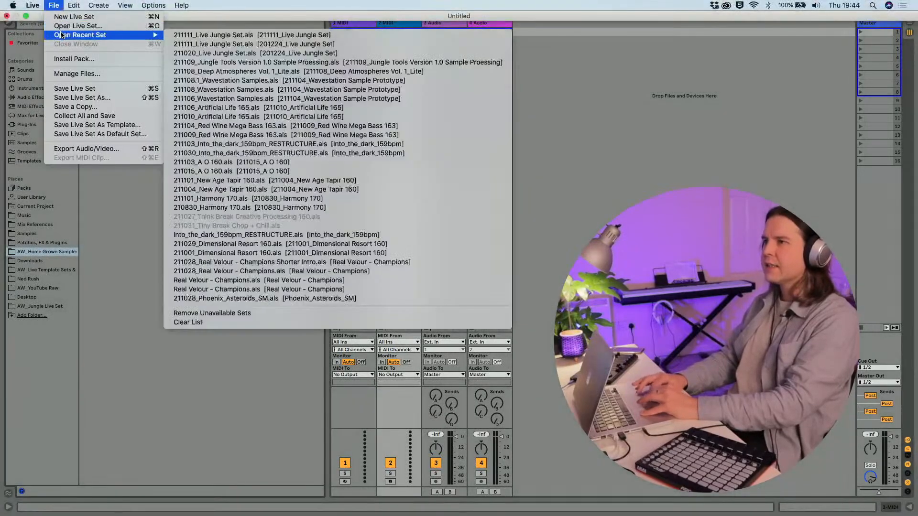
click(210, 62)
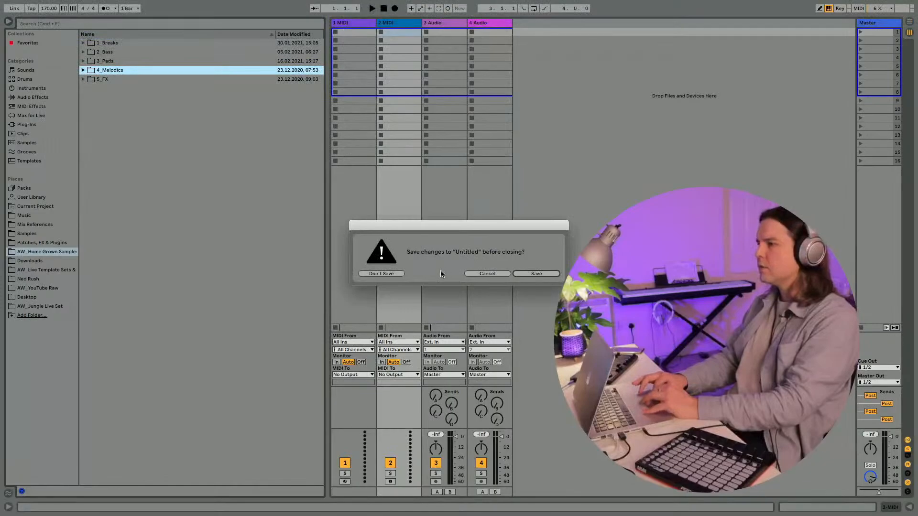
click(380, 274)
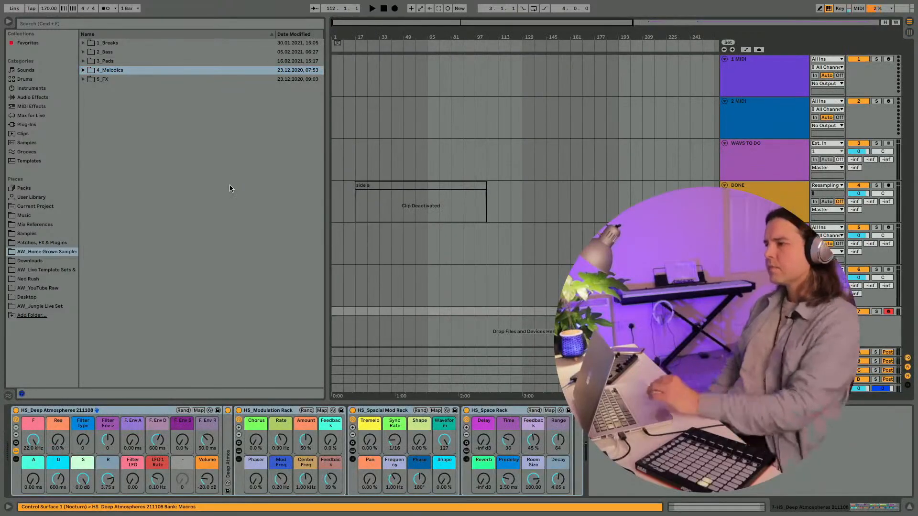
Step: Hide the browser and play the HS_Deep Atmospheres 211108 instrument from the computer MIDI keyboard, shifting its octave range to C4–D5
click(8, 22)
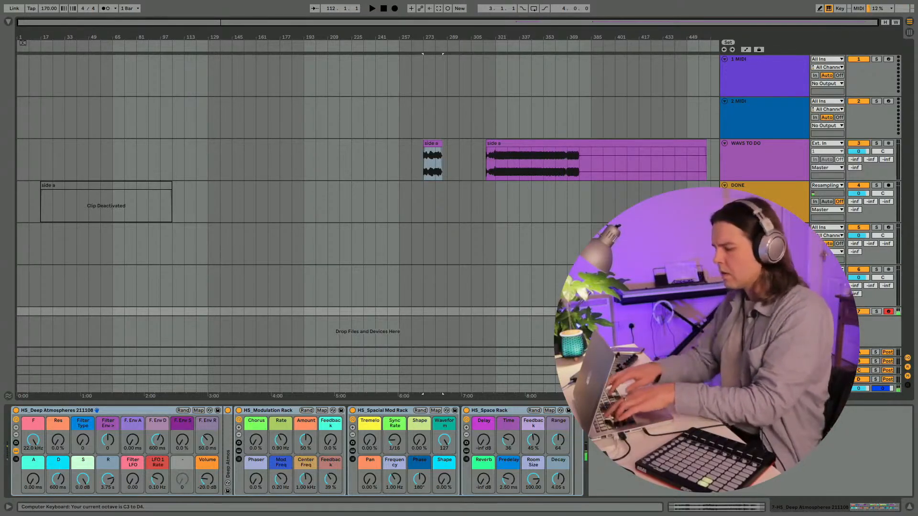
key(z)
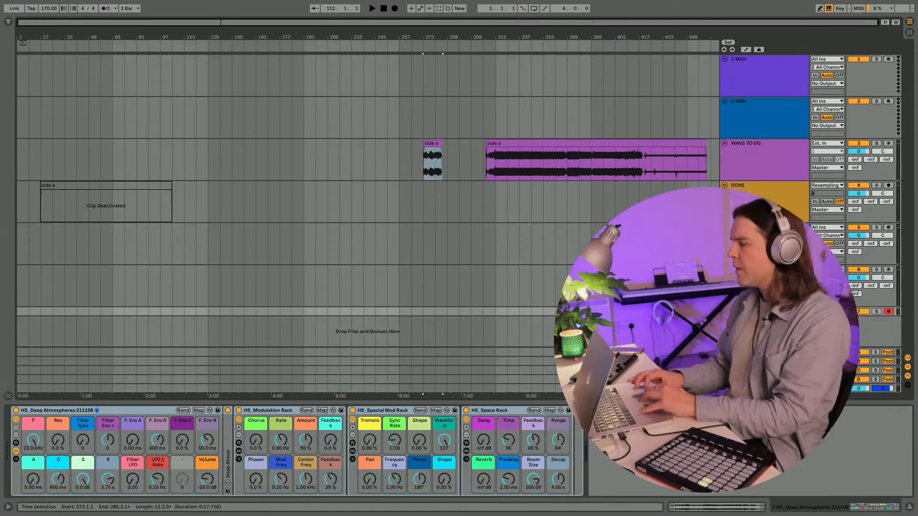
scroll(368, 192, down, 1)
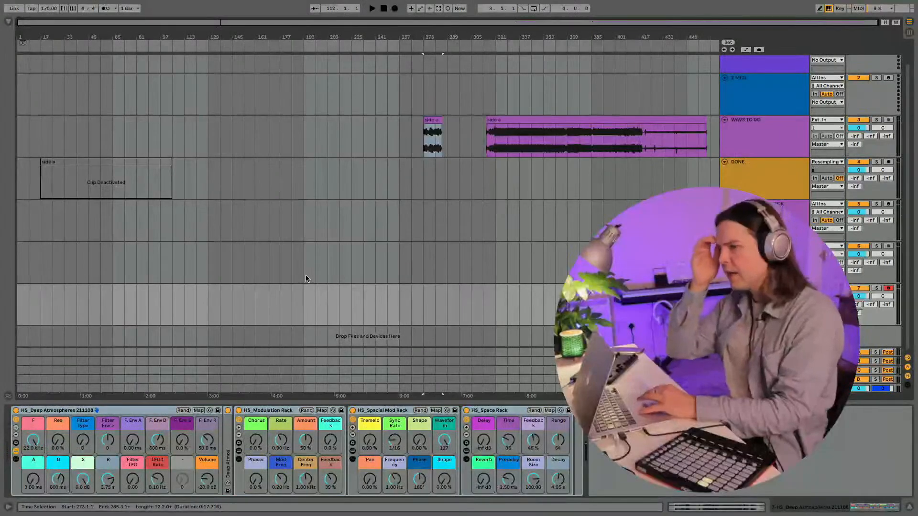
key(x)
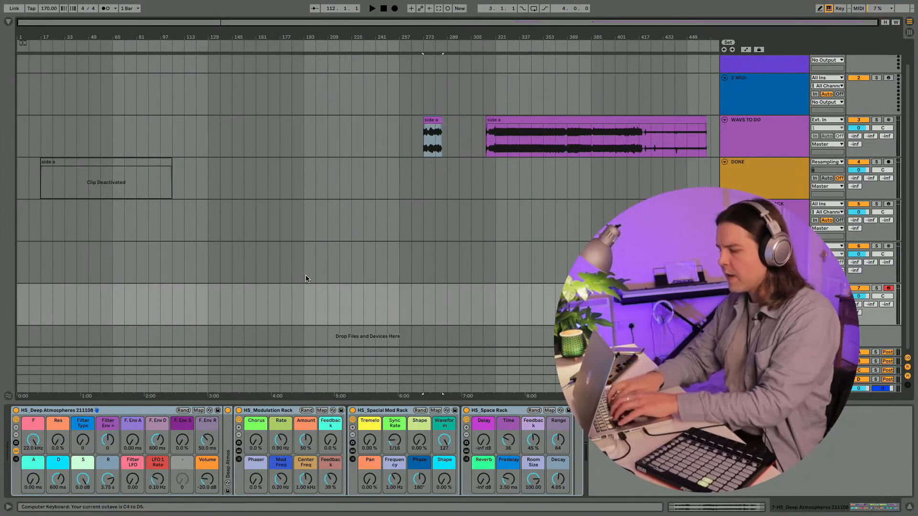
key(a)
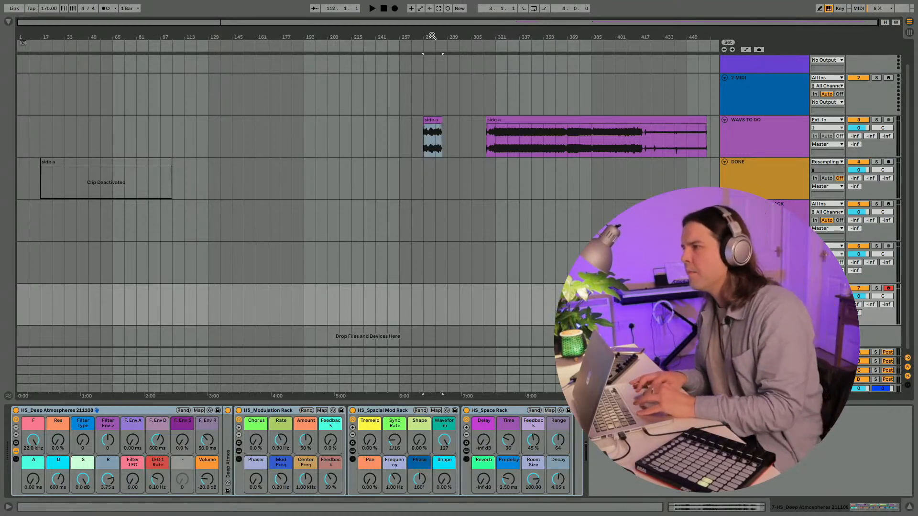
Step: Examine the short side a clip on the WAVS TO DO track while playing the HS_Deep Atmospheres 211108 instrument
drag(432, 36, 360, 117)
key(z)
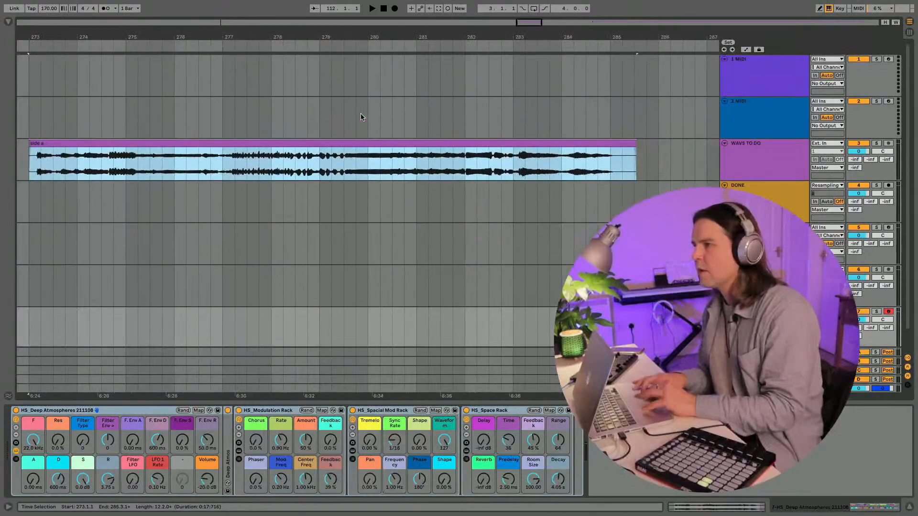
drag(262, 31, 262, 15)
scroll(260, 270, down, 1)
scroll(260, 271, left, 3)
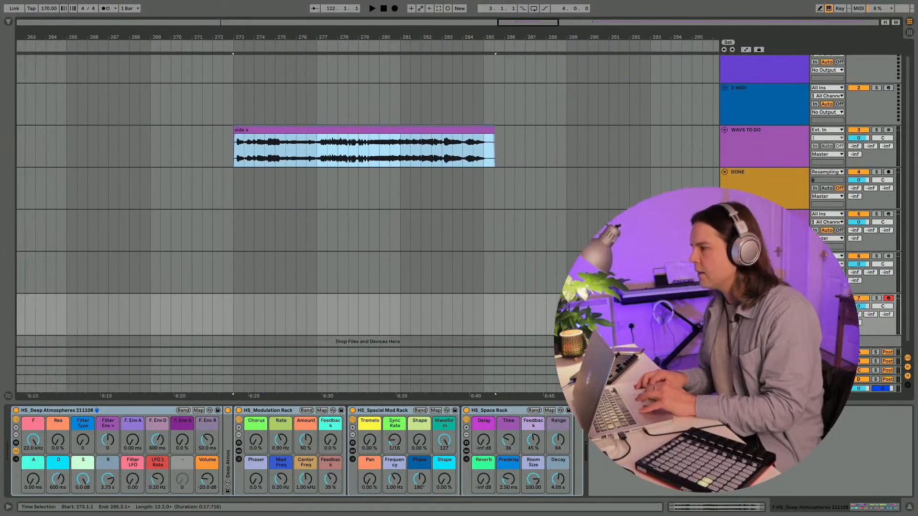
key(Escape)
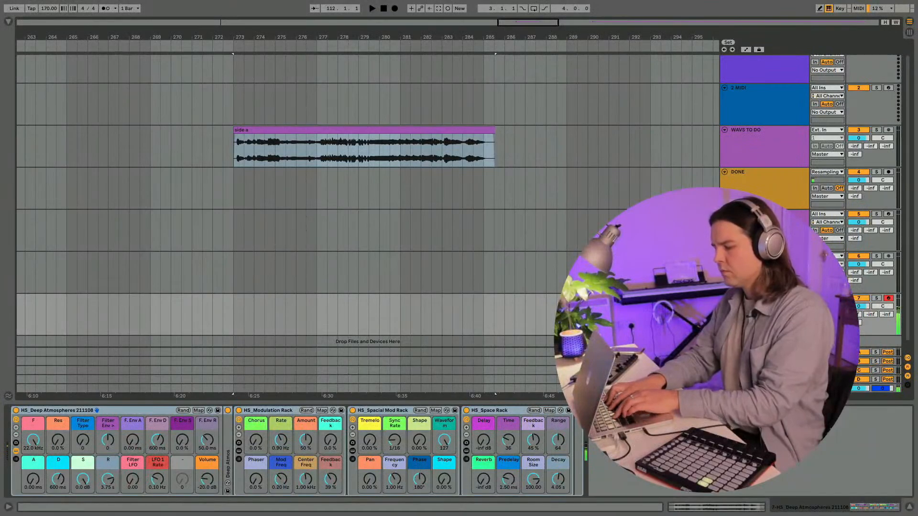
key(z)
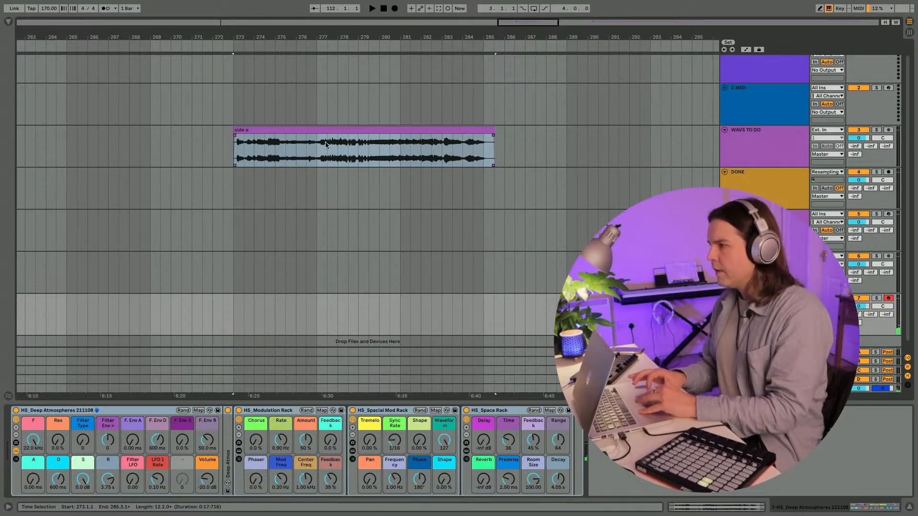
drag(309, 39, 308, 34)
scroll(297, 185, up, 1)
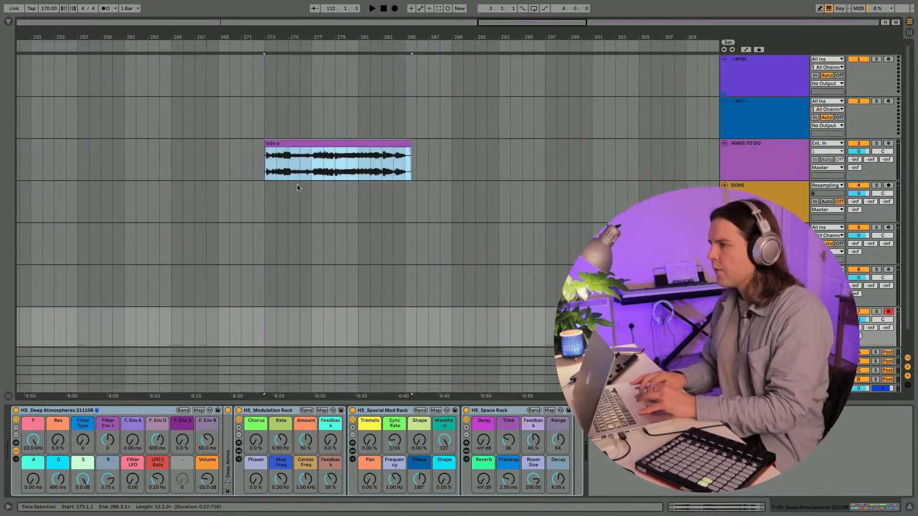
Step: Select the SIDE A SAMPLER RACK track below DONE and arm it for playing
click(748, 169)
drag(366, 41, 365, 39)
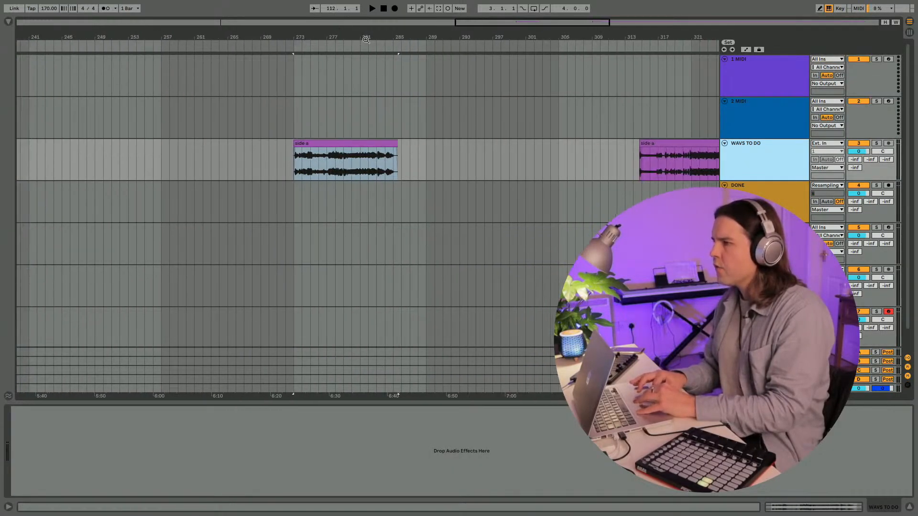
key(Down)
key(Down)
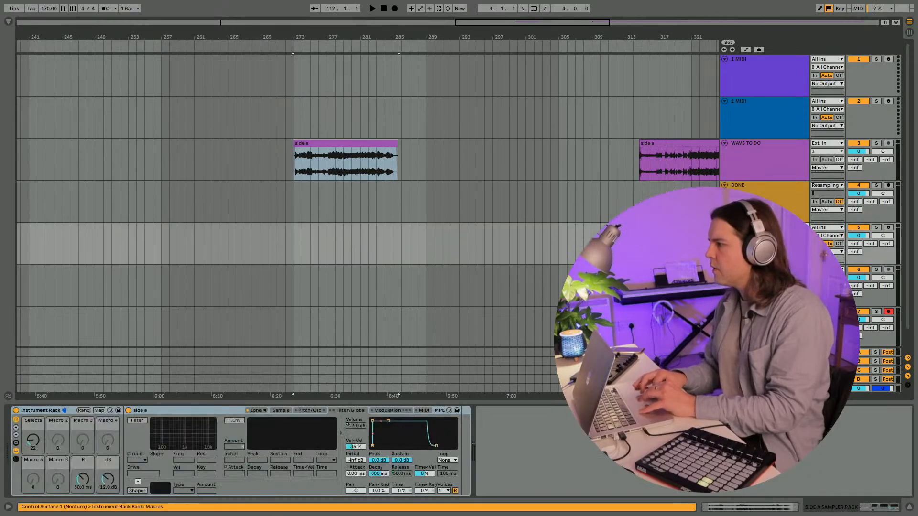
click(888, 227)
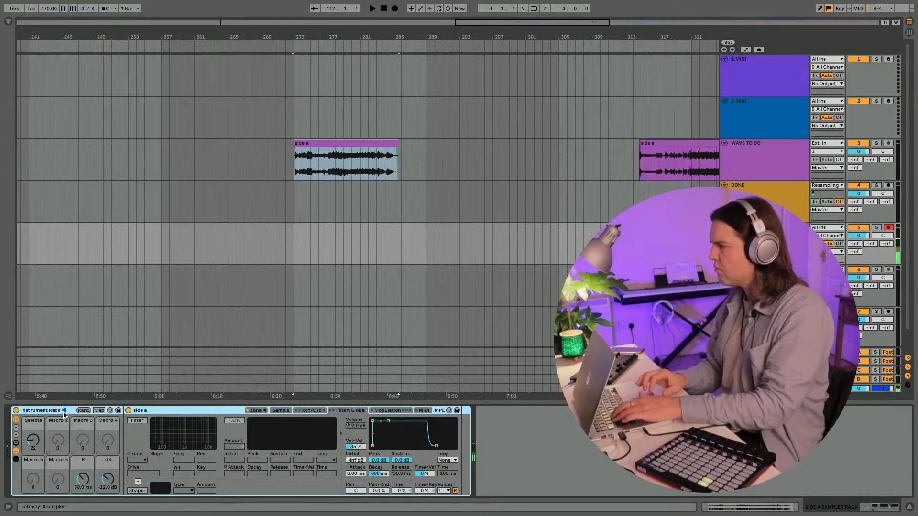
Step: Shift the computer MIDI keyboard's octave range to C3–D4 and play the Instrument Rack with its Selecta macro at 17
key(x)
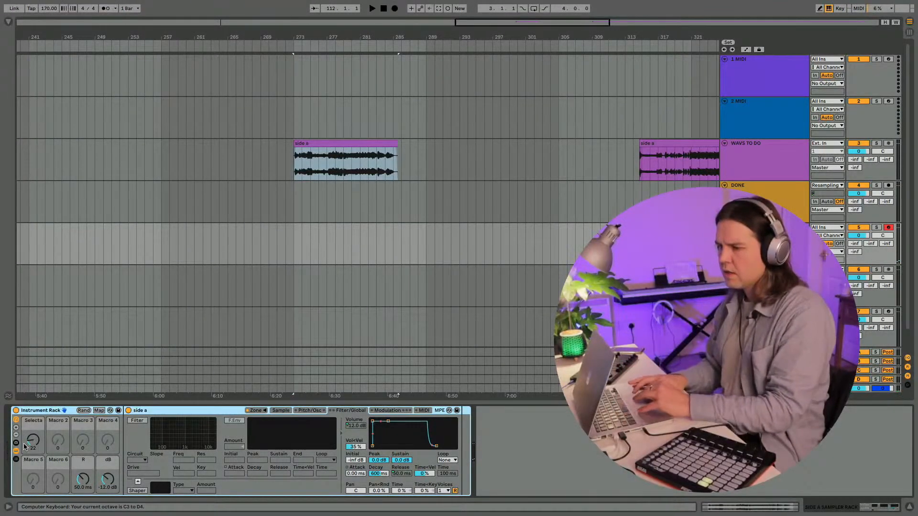
drag(24, 446, 24, 451)
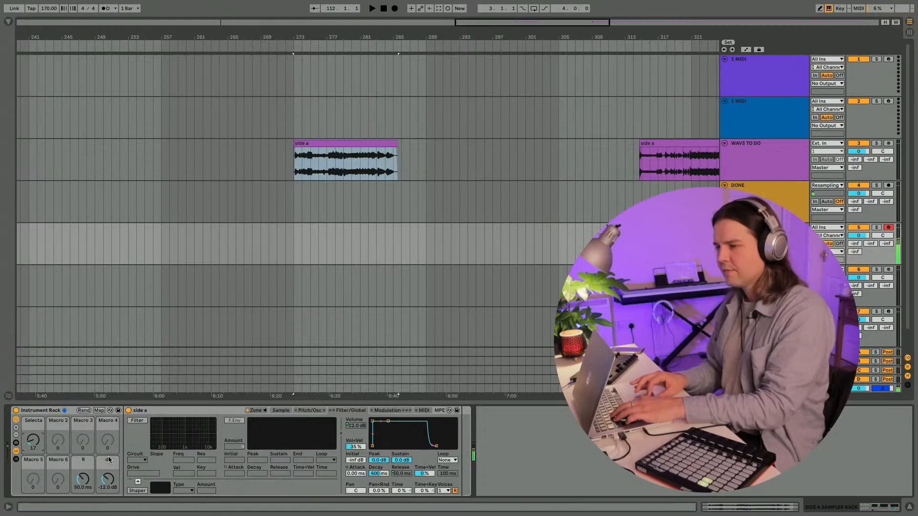
key(XF86AudioRaiseVolume)
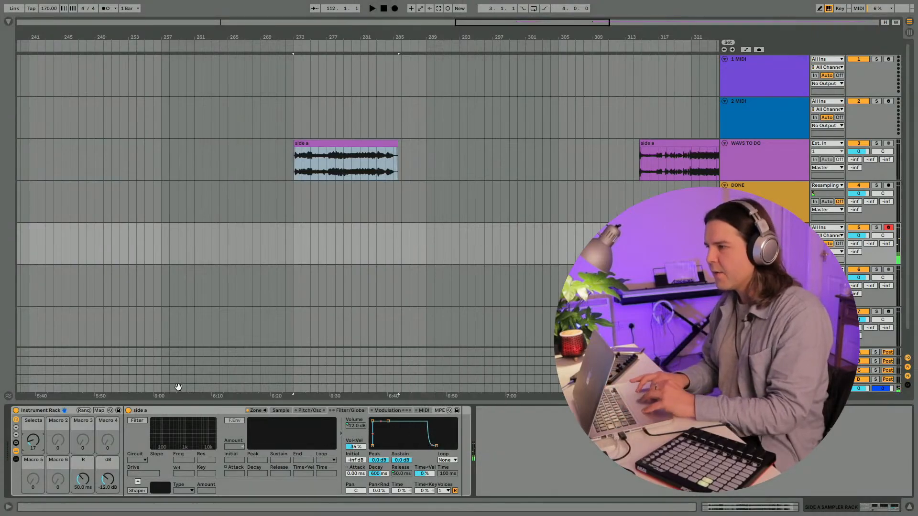
Step: Activate the deactivated side a clip on the DONE track
key(minus)
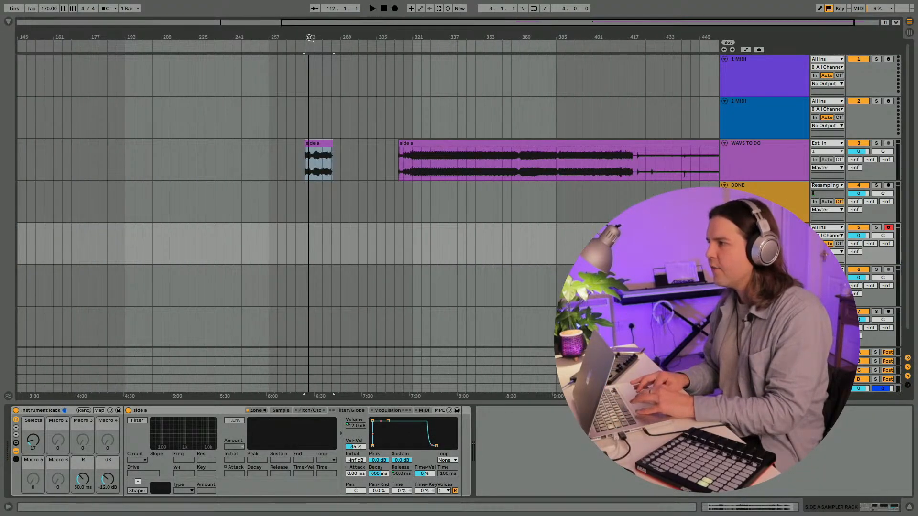
key(minus)
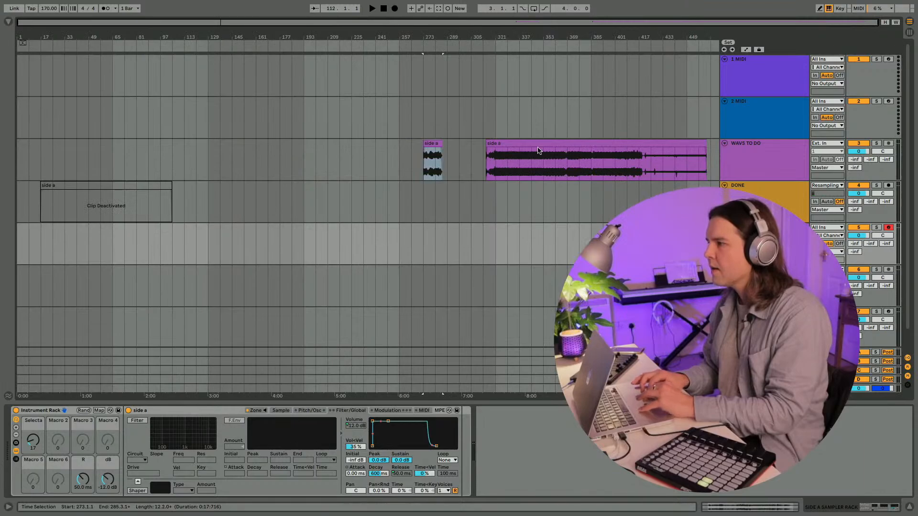
click(424, 145)
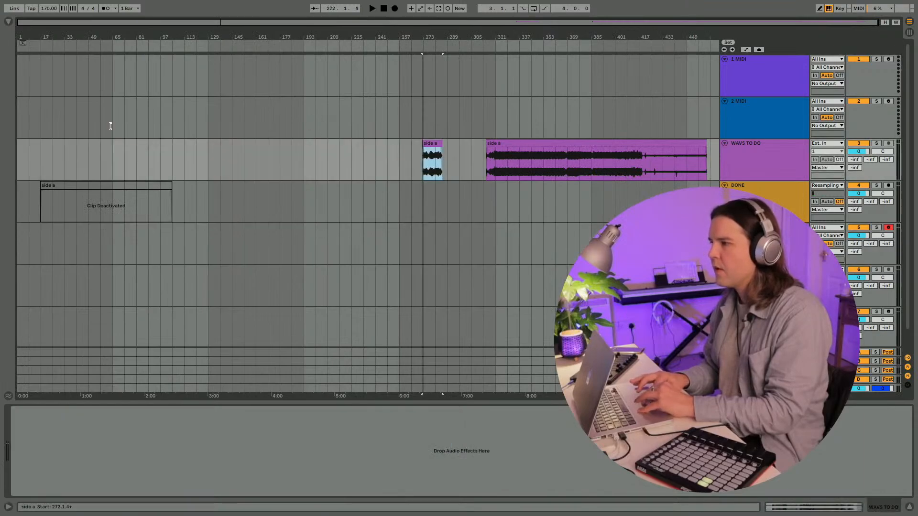
click(74, 198)
key(0)
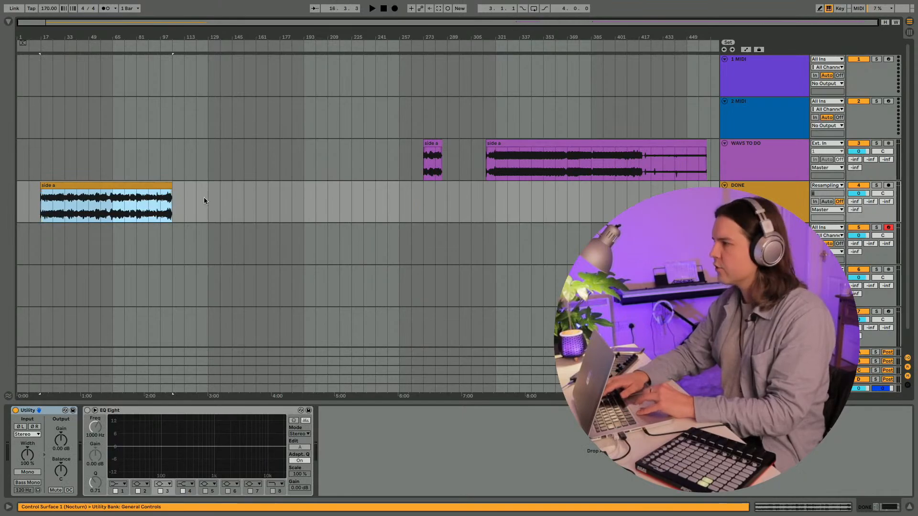
Step: Solo the DONE track and play the start of its side a clip
click(887, 186)
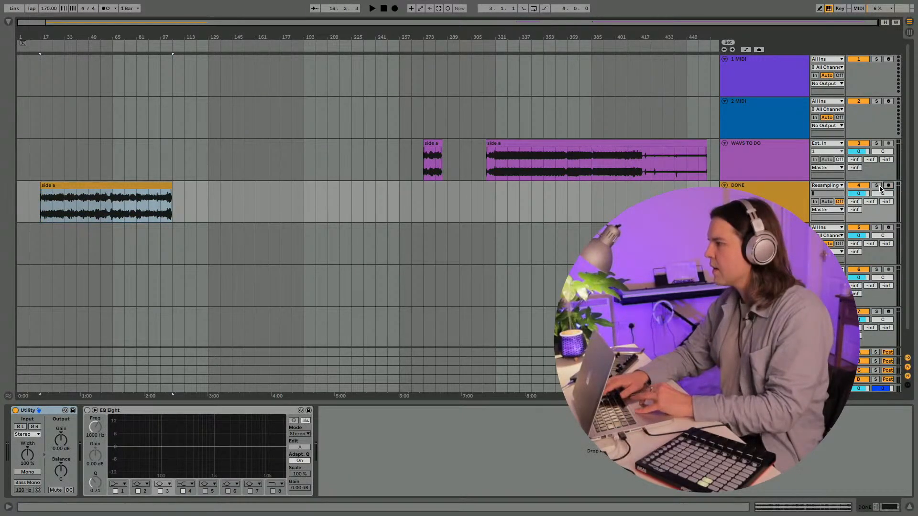
click(877, 187)
key(space)
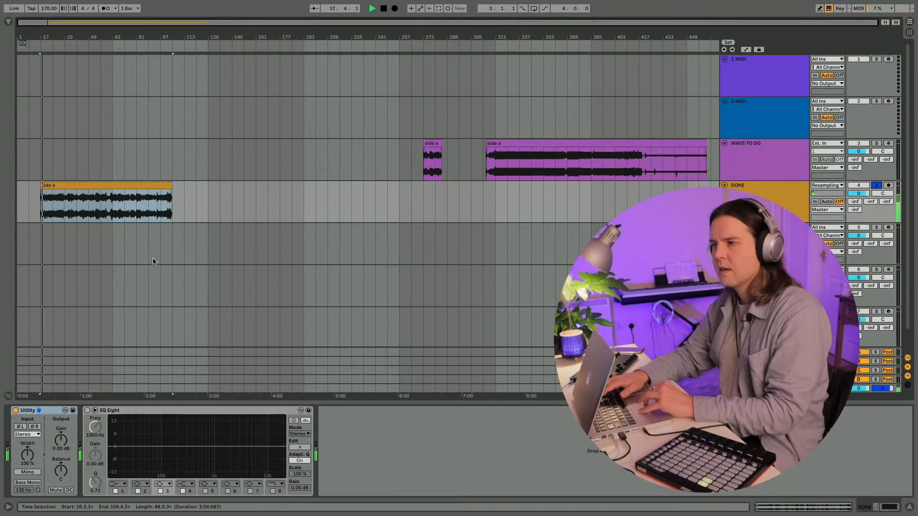
click(53, 205)
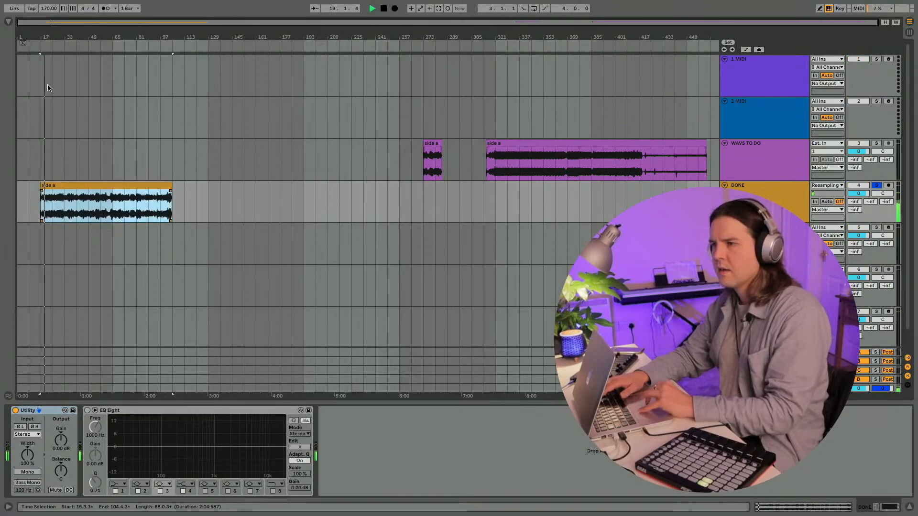
key(z)
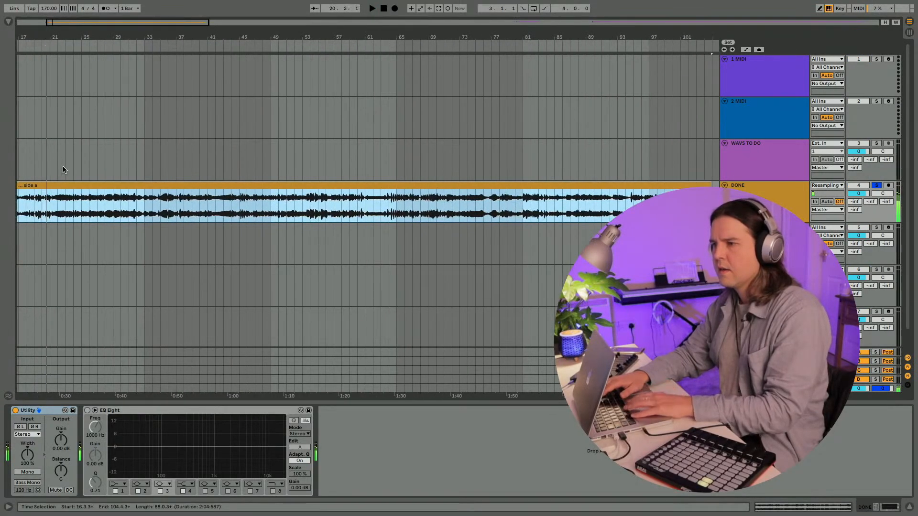
Step: Examine the waveform of the short side a clip on the WAVS TO DO track in Clip View, then return to Device View
key(minus)
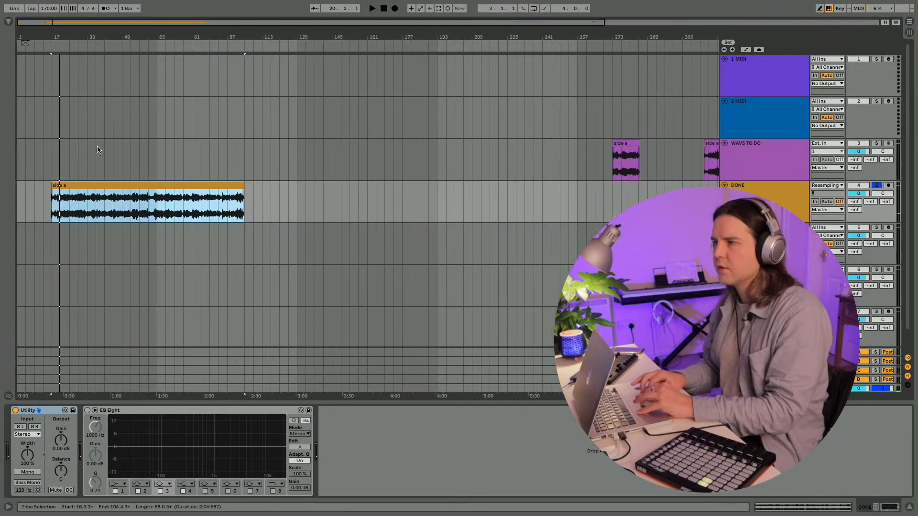
key(minus)
scroll(85, 228, right, 1)
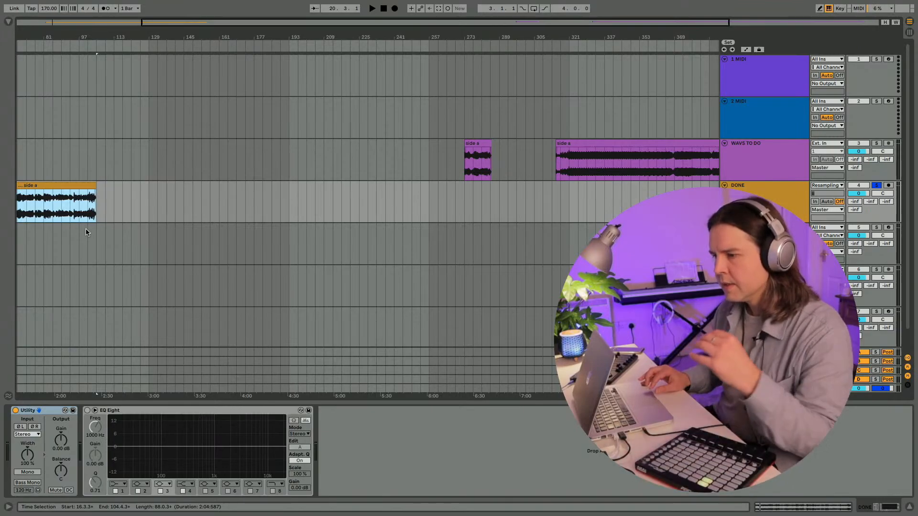
scroll(86, 231, right, 3)
scroll(241, 205, right, 9)
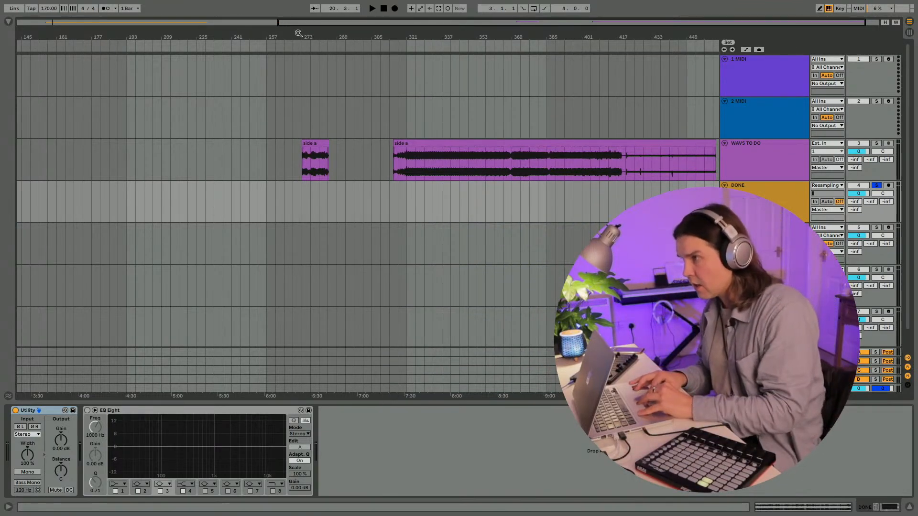
click(308, 38)
drag(307, 37, 224, 31)
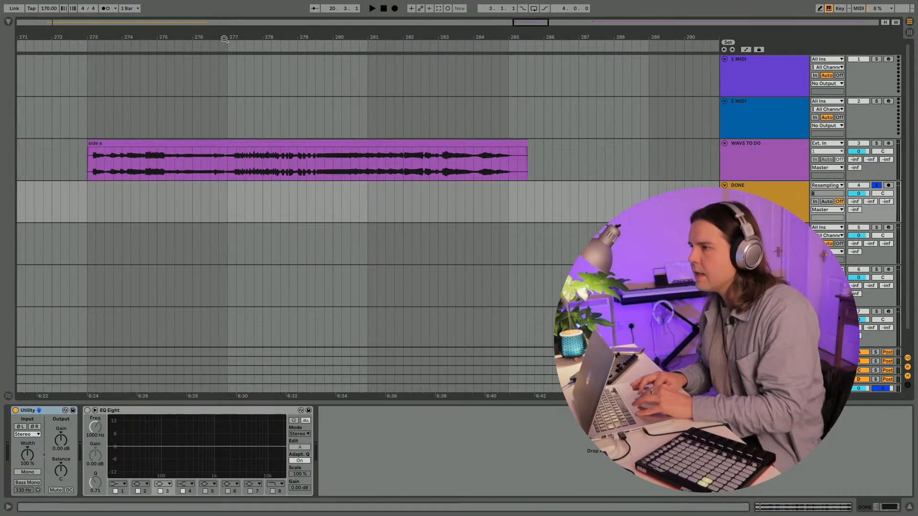
double_click(196, 144)
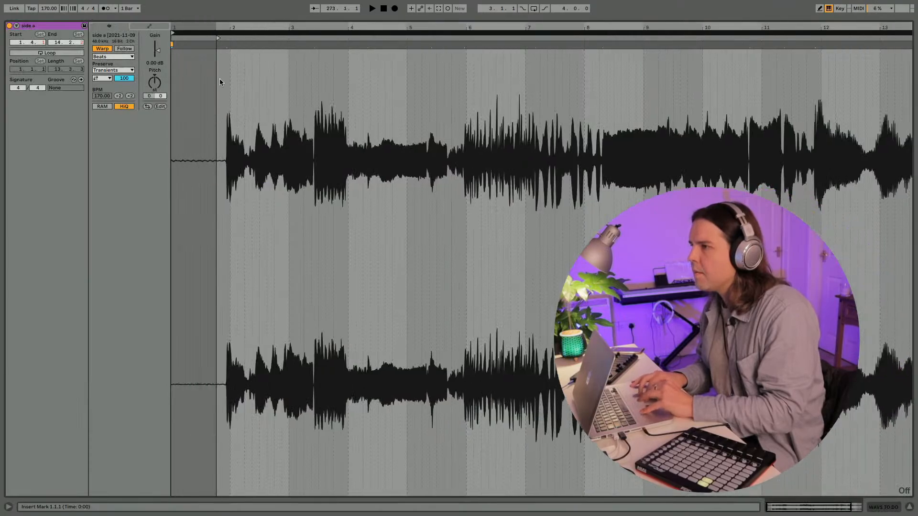
drag(212, 35, 209, 74)
key(shift+Tab)
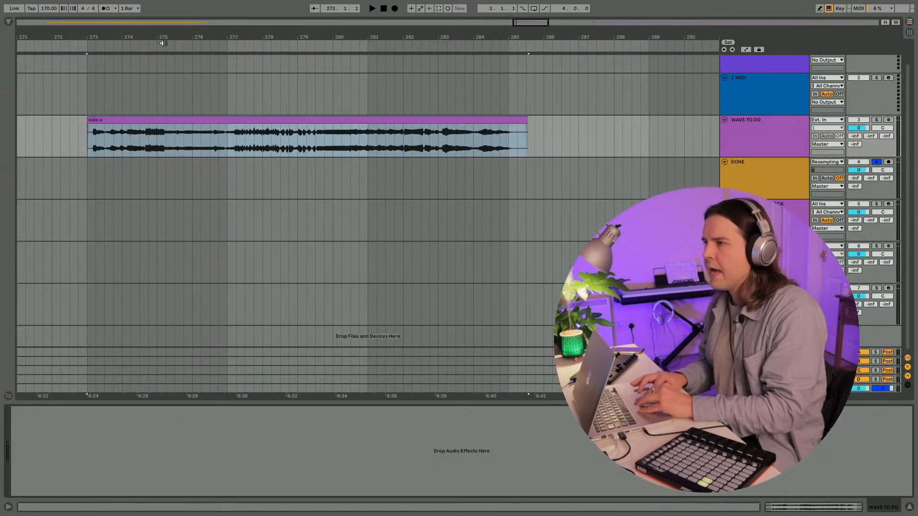
Step: Play the short side a clip on the WAVS TO DO track with the DONE track unsoloed, stopping playback near the clip's end
key(x)
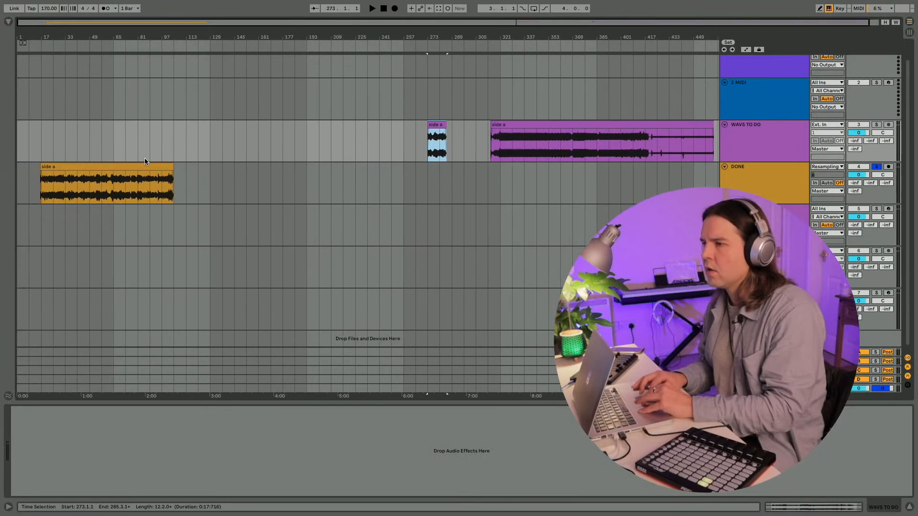
click(141, 166)
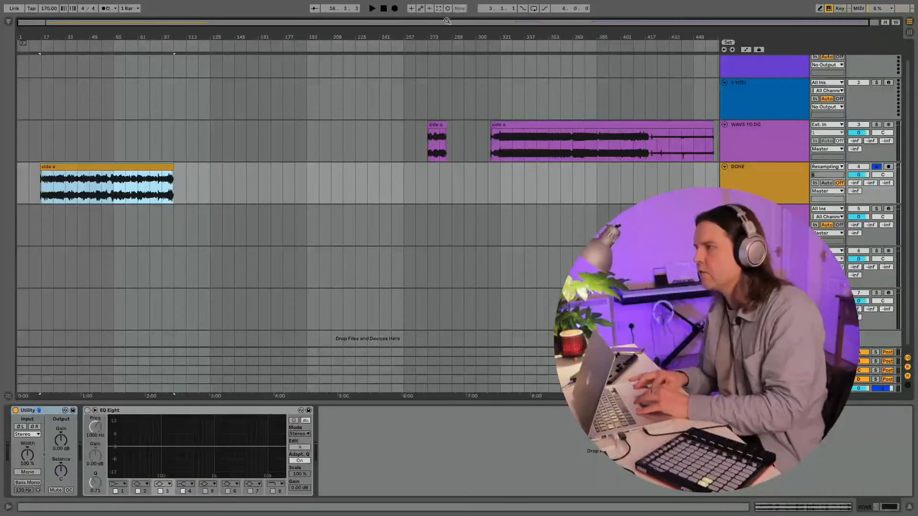
mouse_move(448, 32)
mouse_down()
mouse_move(345, 42)
mouse_move(448, 39)
mouse_up()
click(750, 136)
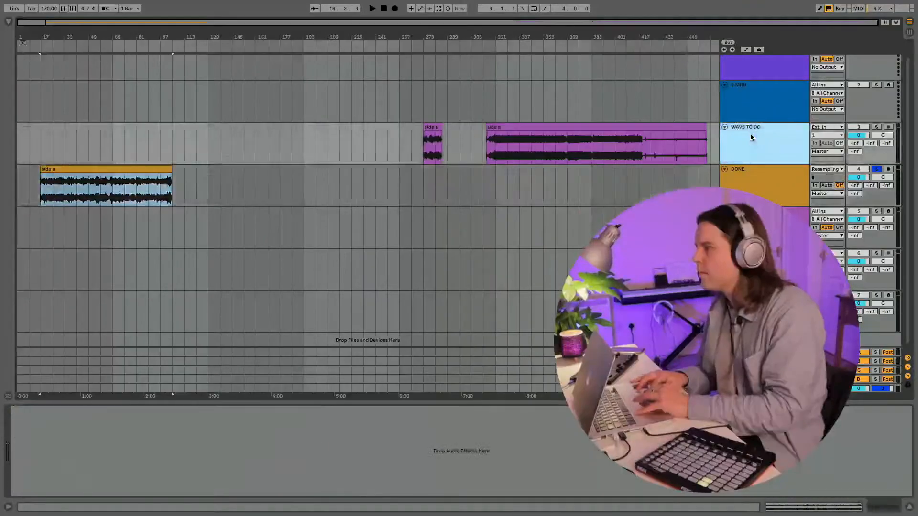
click(434, 153)
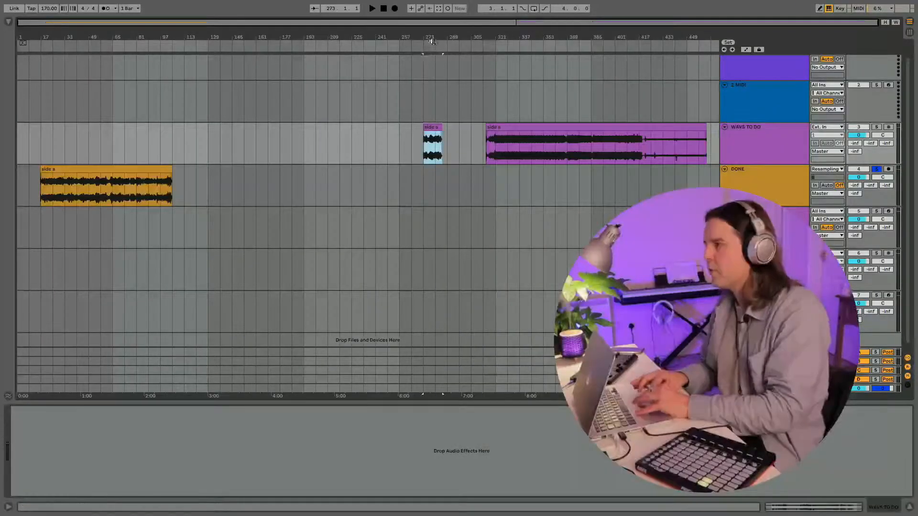
key(space)
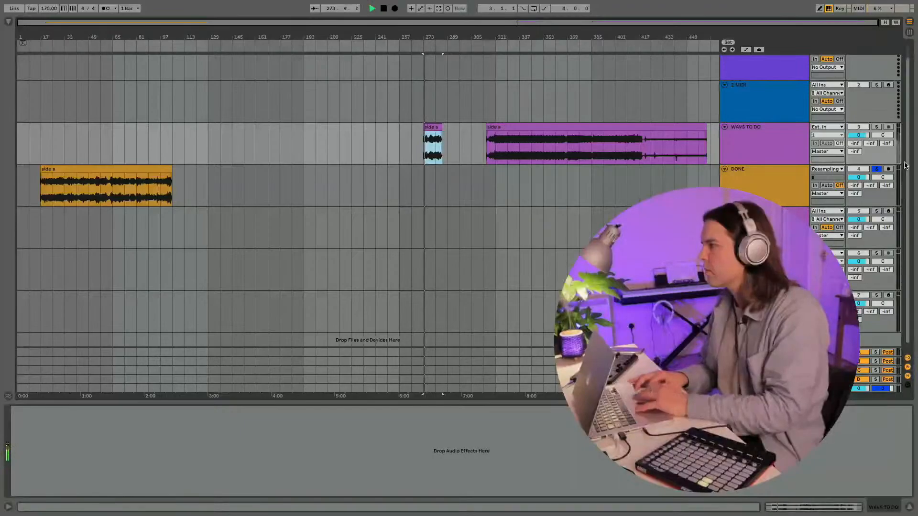
click(877, 169)
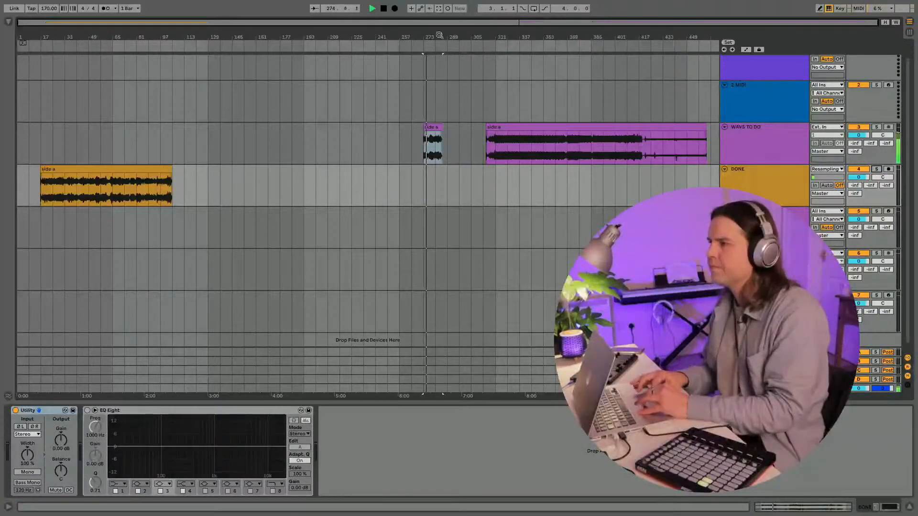
drag(436, 36, 423, 59)
drag(364, 29, 281, 37)
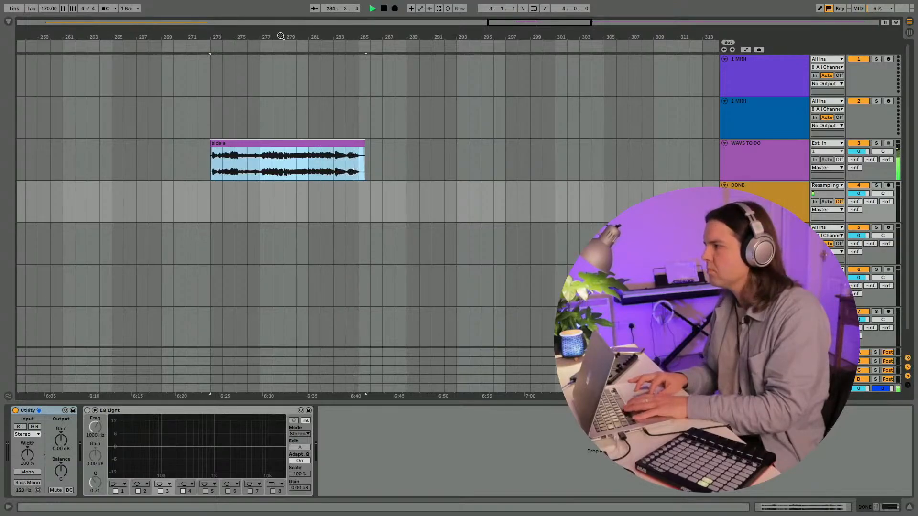
key(space)
Step: Reopen the short side a clip in Clip View and show its full waveform from start to end
scroll(244, 70, up, 3)
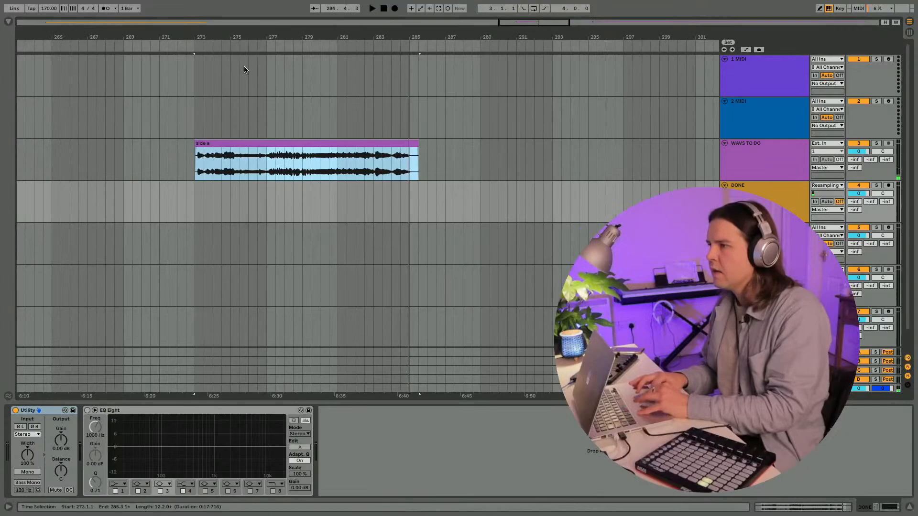
double_click(242, 143)
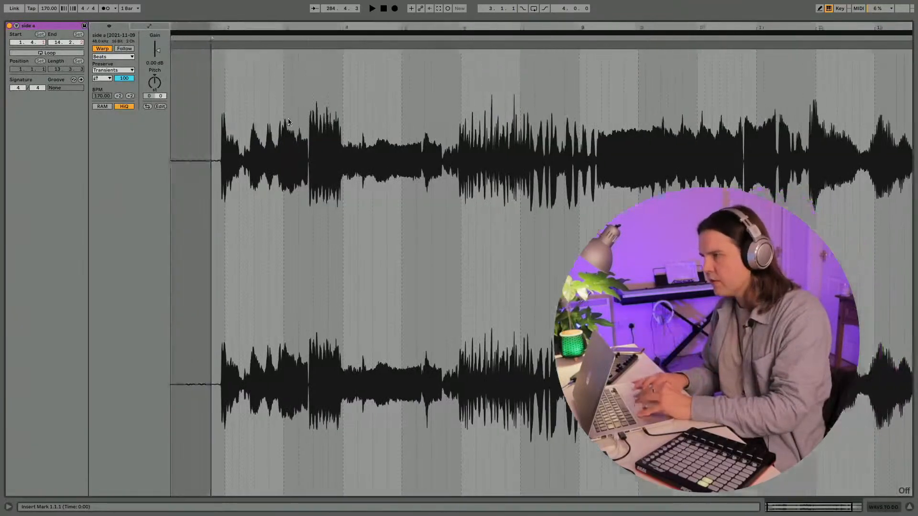
drag(289, 27, 278, 28)
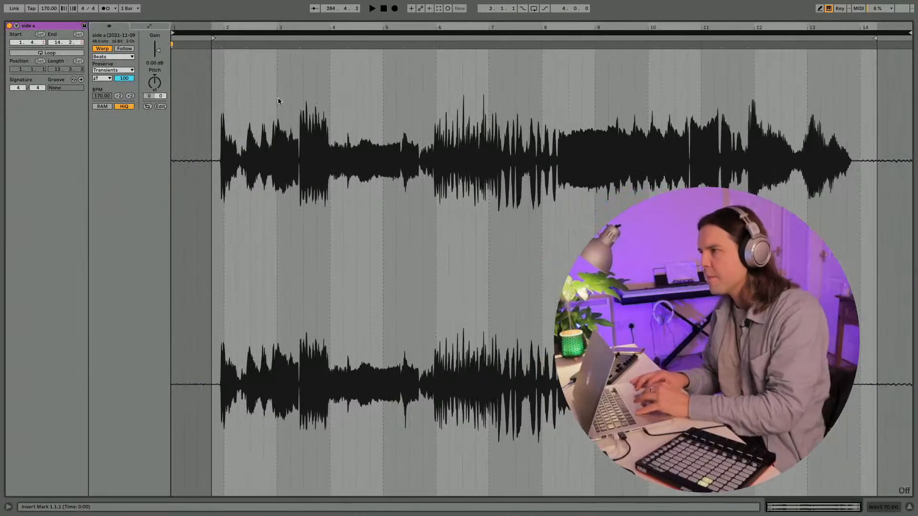
Step: Crop the side a clip's sample to its trimmed region and enlarge the start of the cropped waveform
right_click(449, 119)
click(466, 234)
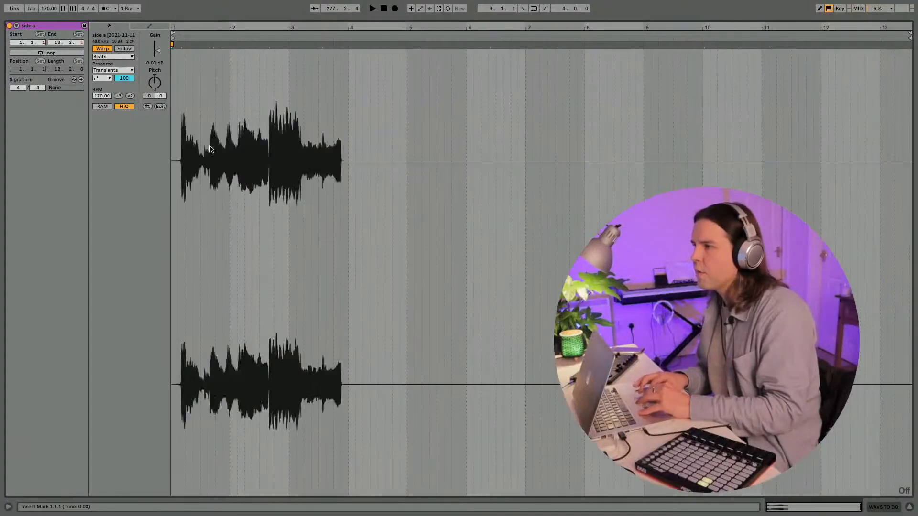
drag(179, 30, 187, 55)
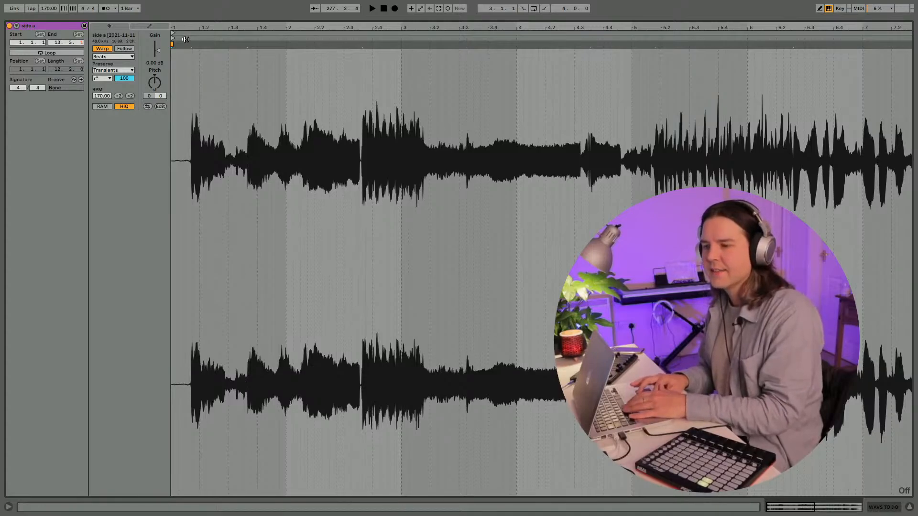
Step: Play the cropped side a clip from its start, following its waveform to the end, and show the full clip again
click(185, 39)
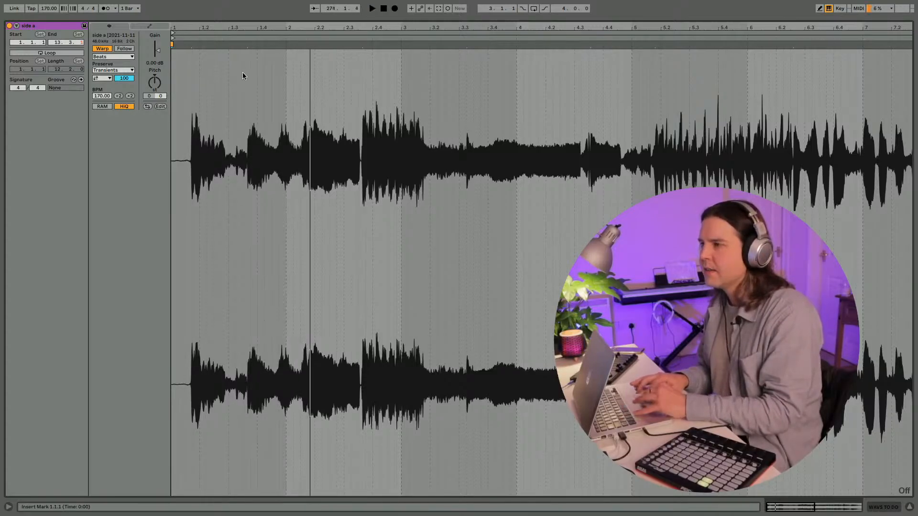
click(233, 39)
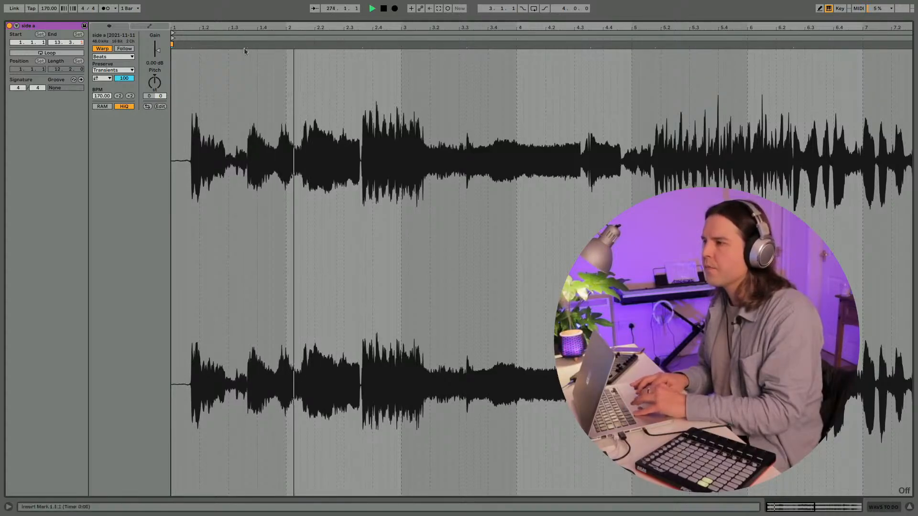
scroll(395, 229, right, 3)
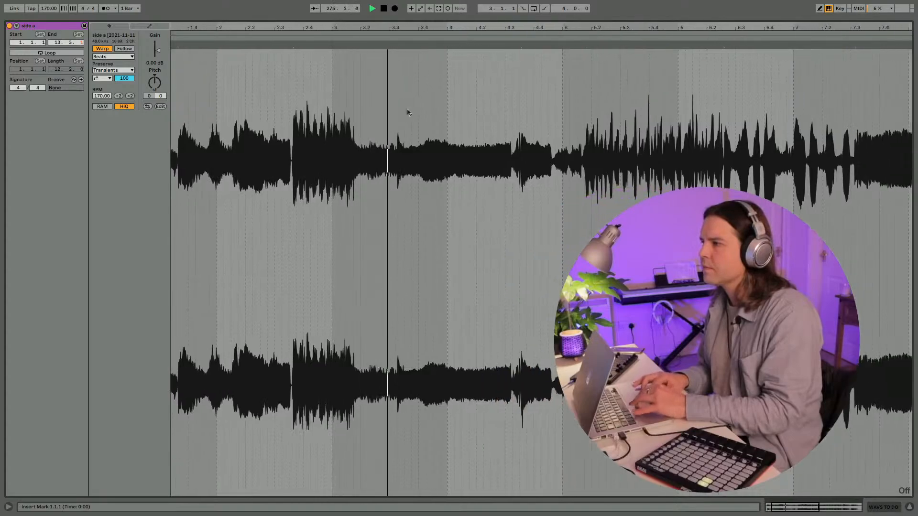
scroll(389, 86, right, 4)
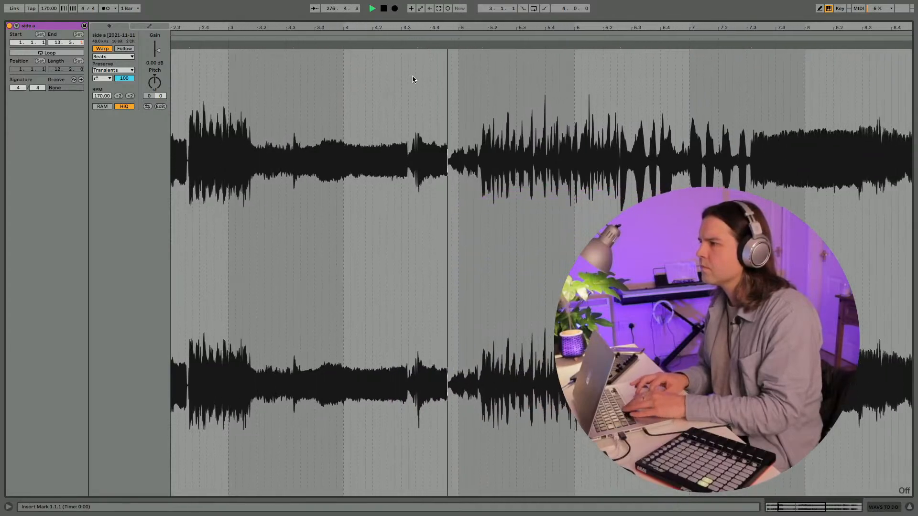
scroll(413, 79, right, 3)
scroll(412, 76, right, 8)
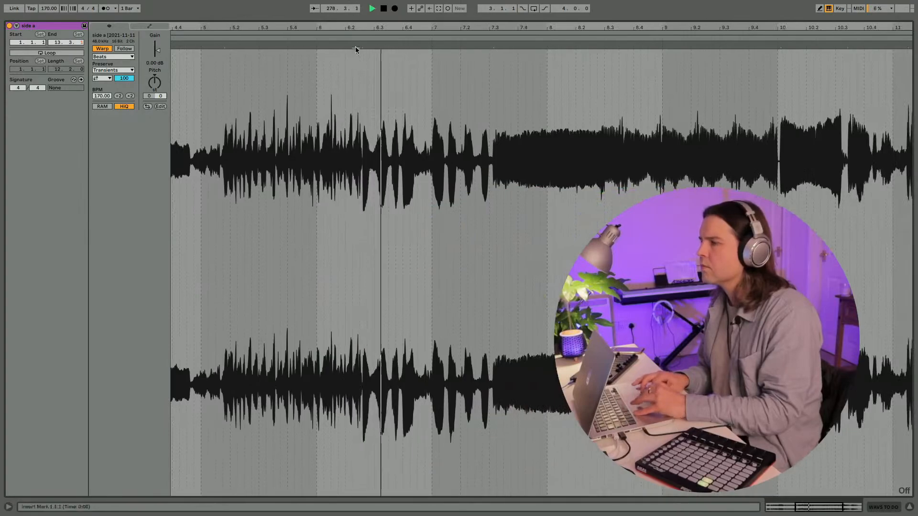
scroll(356, 47, right, 4)
scroll(356, 48, right, 2)
scroll(357, 48, right, 7)
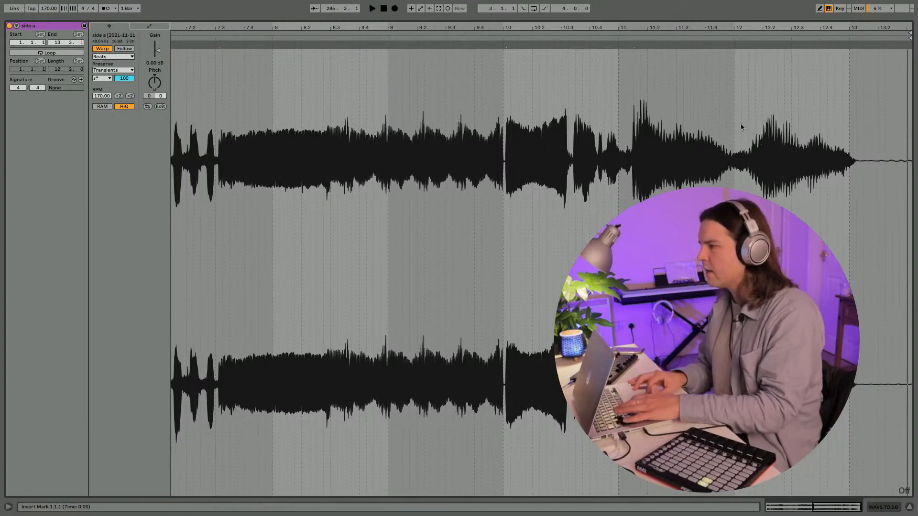
drag(590, 27, 591, 14)
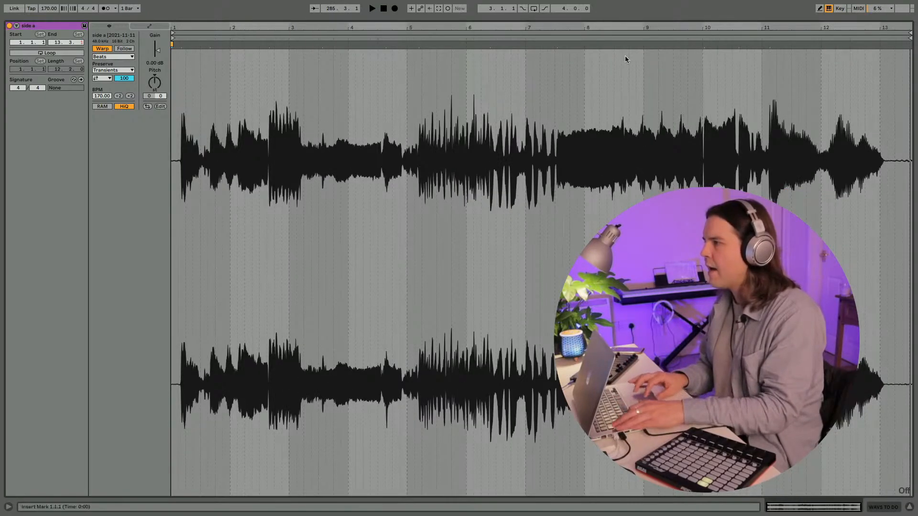
Step: Slice the side a clip on the WAVS TO DO track to a new MIDI track, one slice per Transient, with the Sampler slicing preset
key(Tab)
click(750, 135)
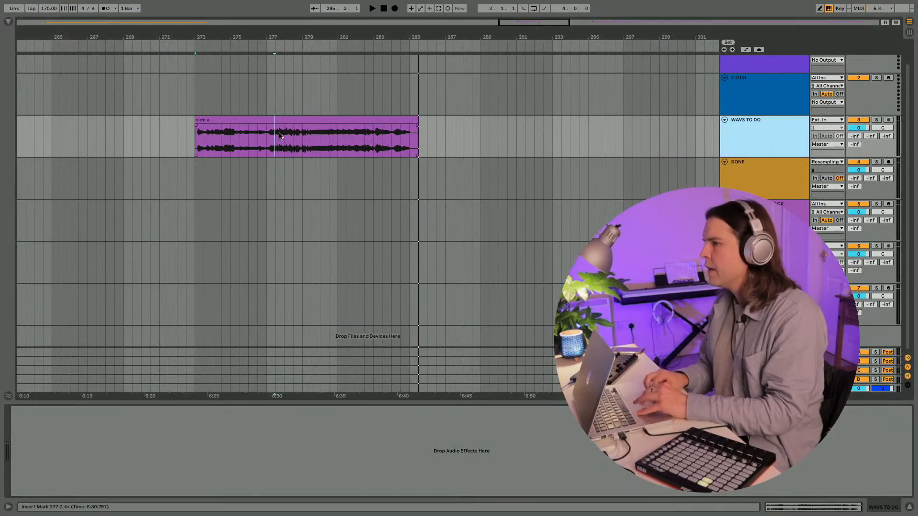
right_click(246, 121)
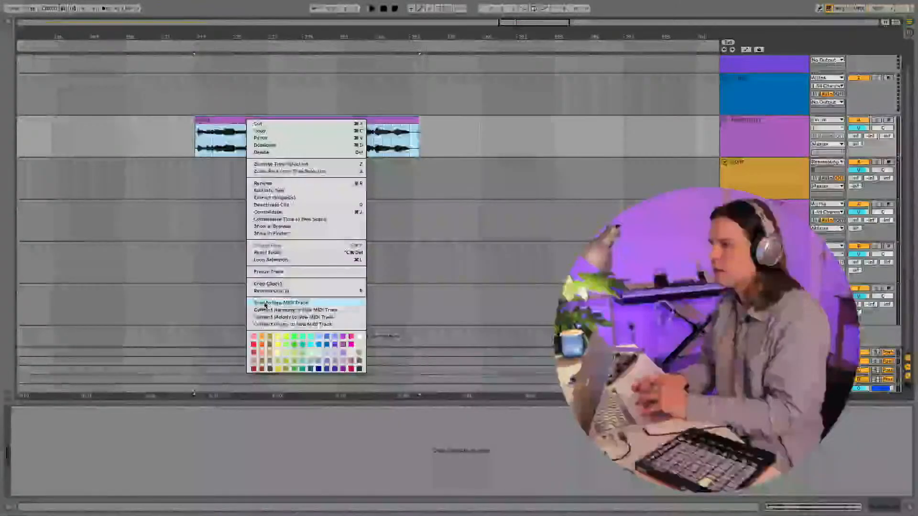
click(264, 303)
click(485, 231)
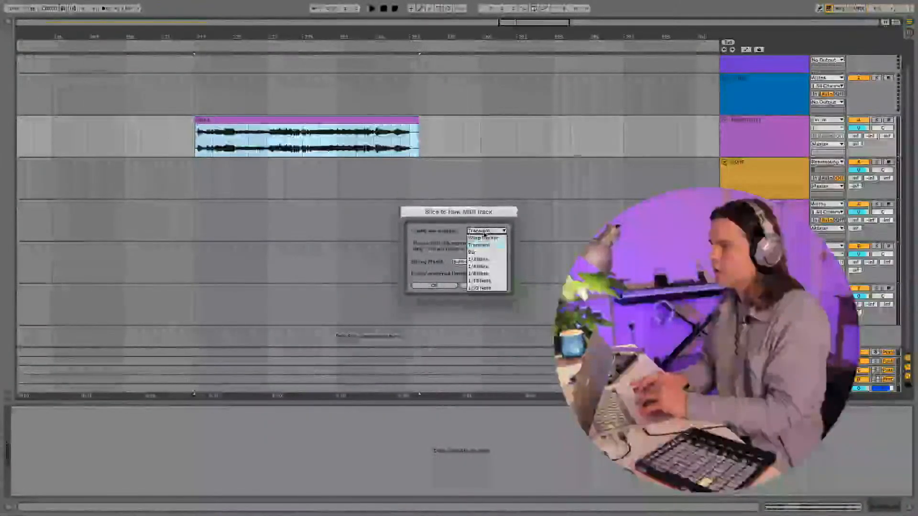
click(485, 234)
click(467, 263)
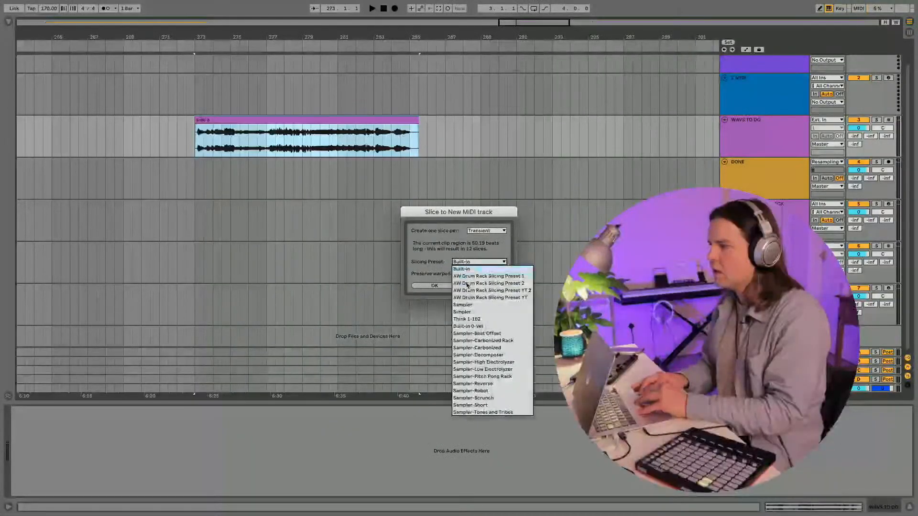
click(466, 305)
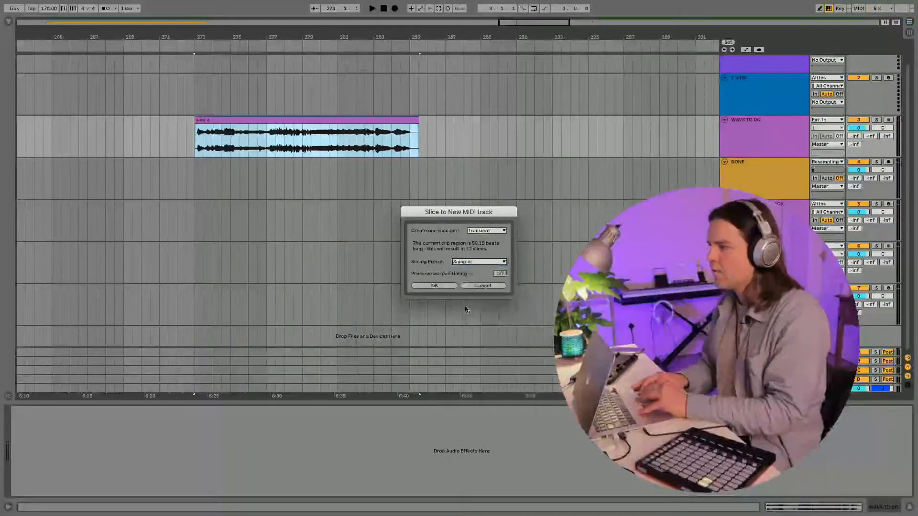
click(435, 286)
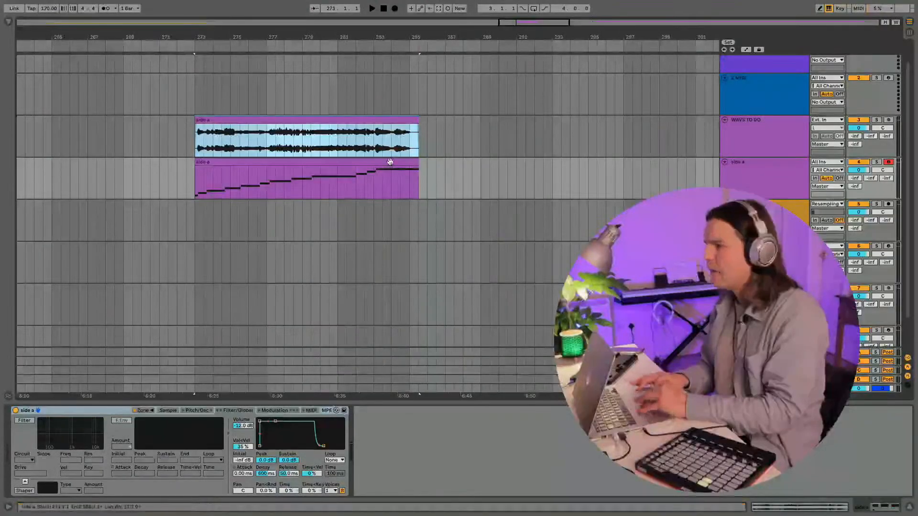
Step: Examine Slice 2 in the new Sampler's sample display and Zone editor, then close the Zone editor
click(165, 411)
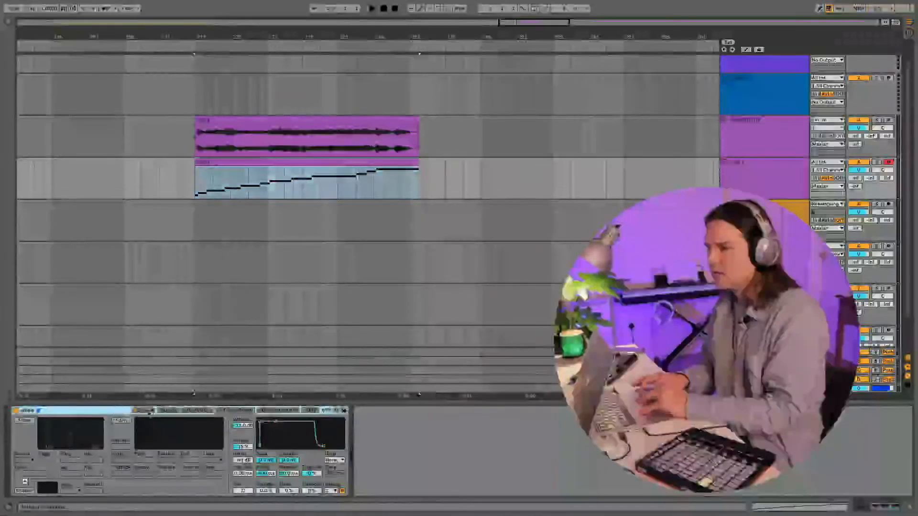
key(shift+Tab)
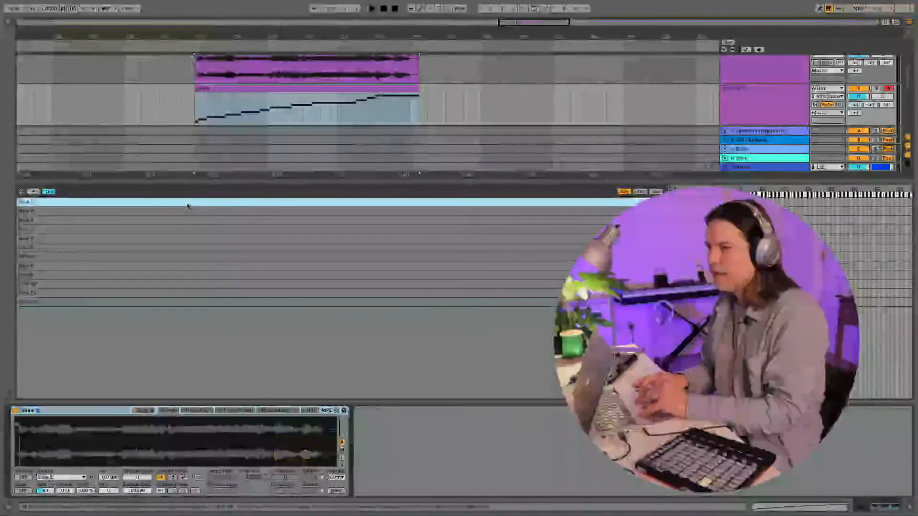
click(81, 214)
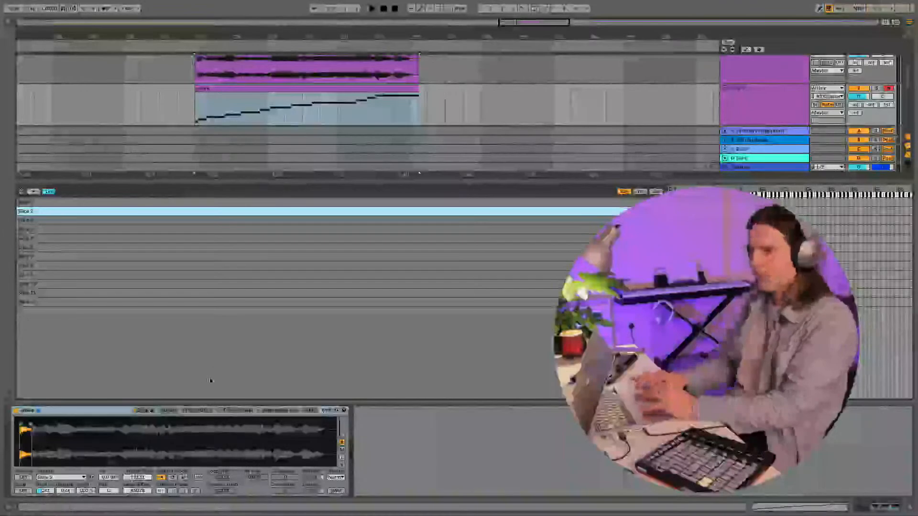
click(145, 411)
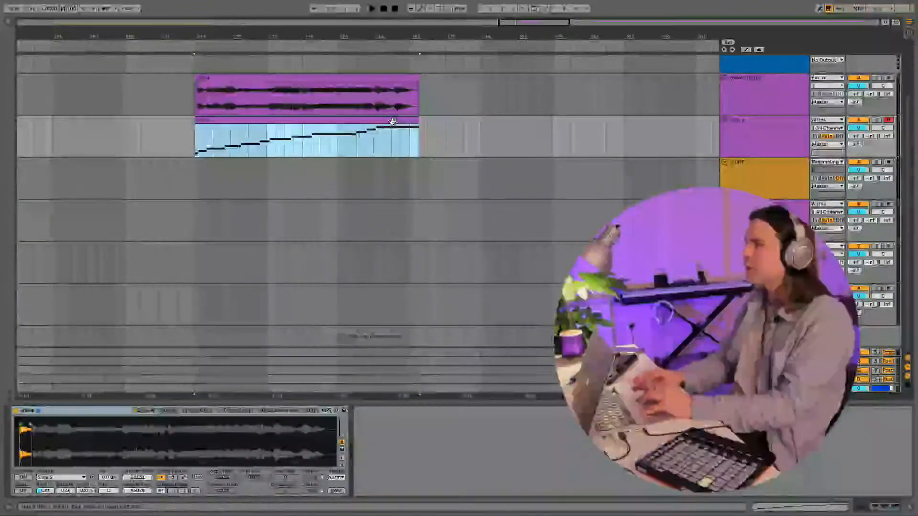
Step: Delete the sliced MIDI clip from the new side a track and reopen Sampler's Zone editor with Slice 2 selected
key(a)
click(141, 416)
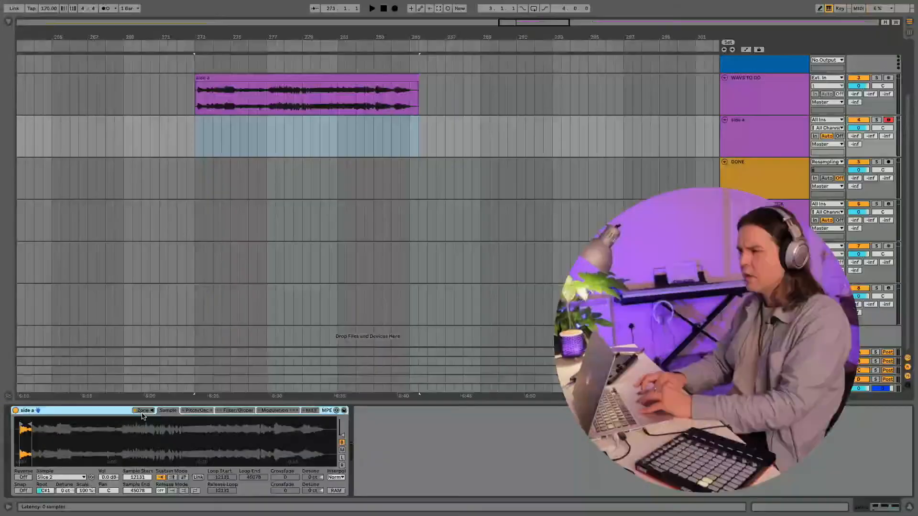
click(142, 411)
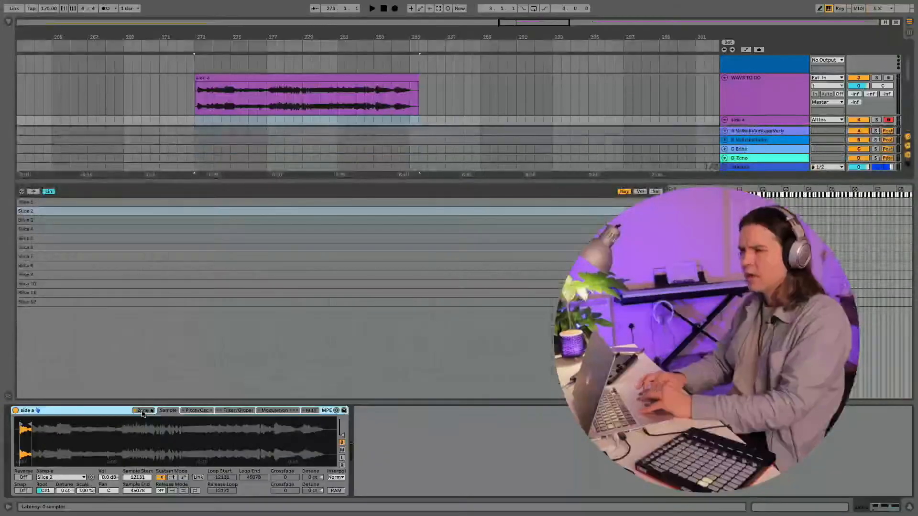
click(158, 212)
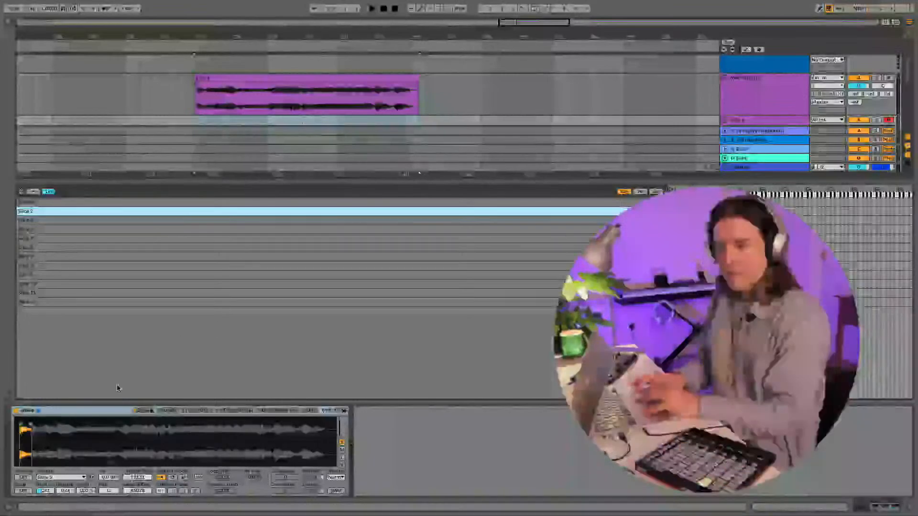
click(146, 411)
click(145, 411)
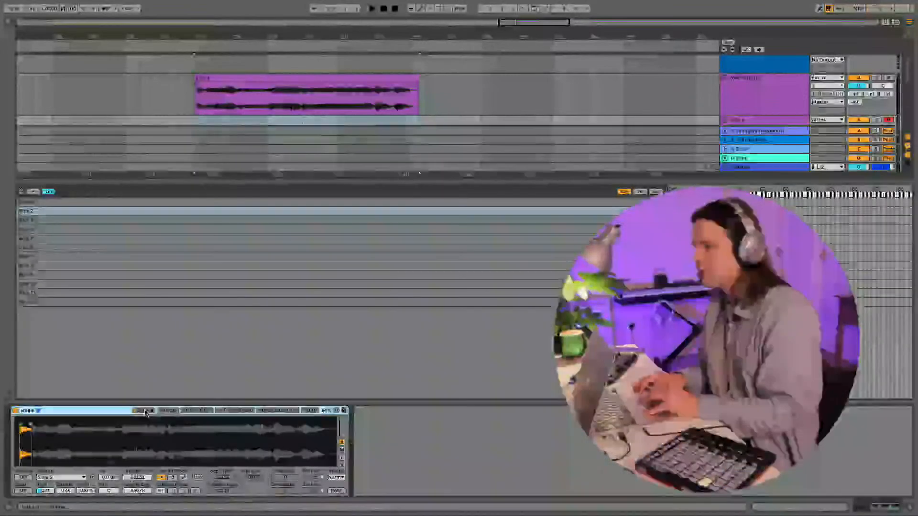
click(146, 411)
click(146, 411)
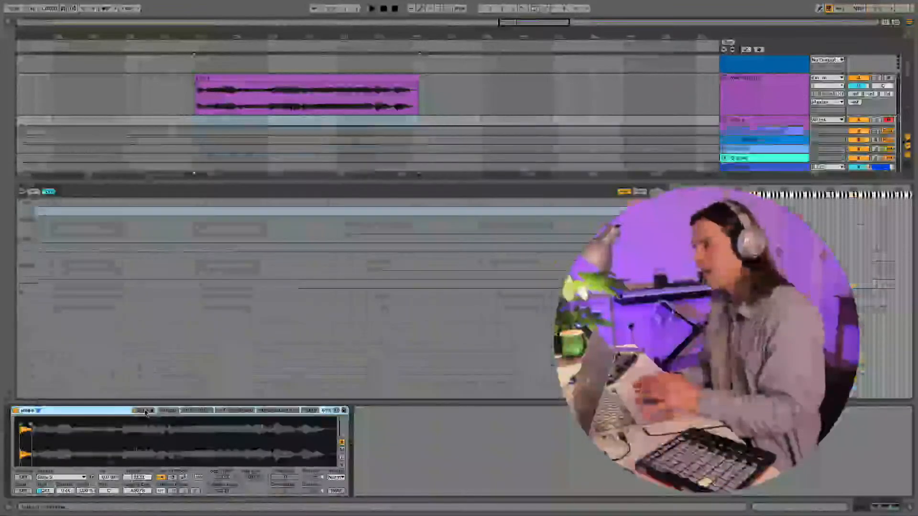
click(115, 212)
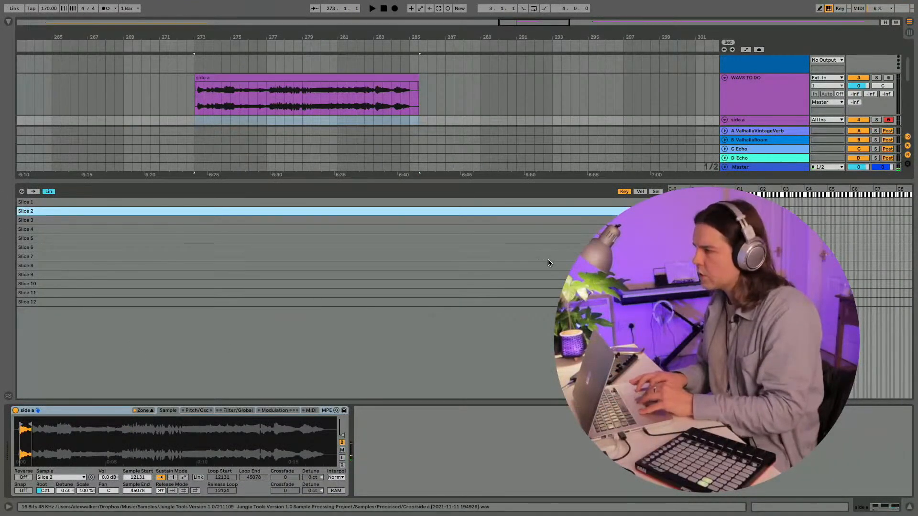
Step: Inspect the waveform region of Slice 1 and delete that slice from Sampler's zone list
click(567, 201)
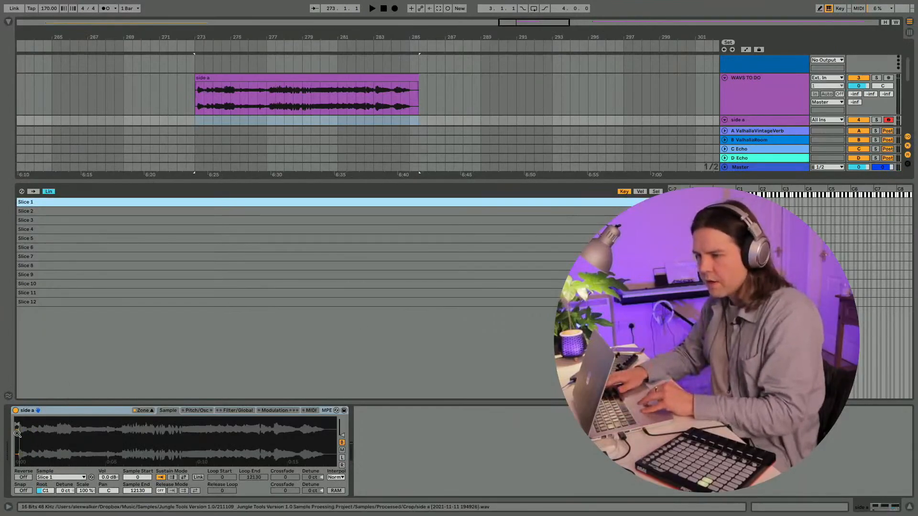
scroll(16, 433, up, 3)
key(Delete)
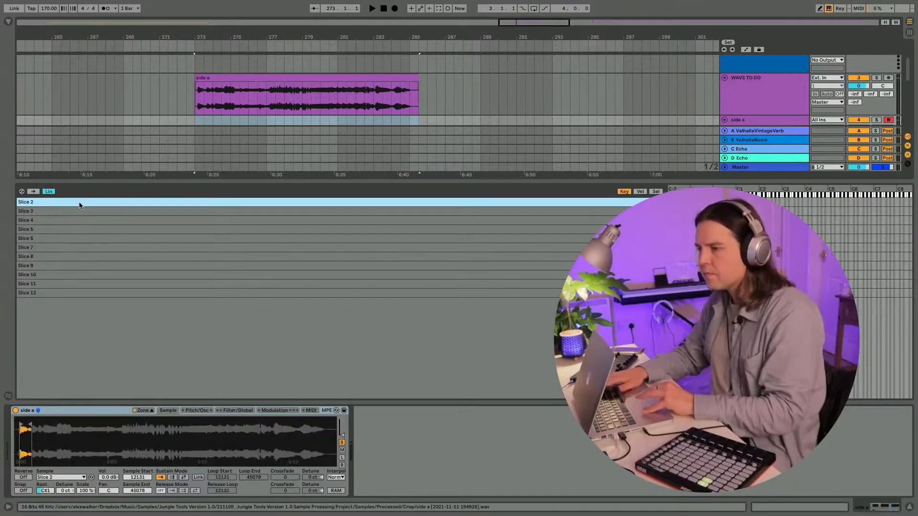
Step: Step through the sample regions from Slice 12 up to Slice 9 and back down to Slice 12
click(392, 295)
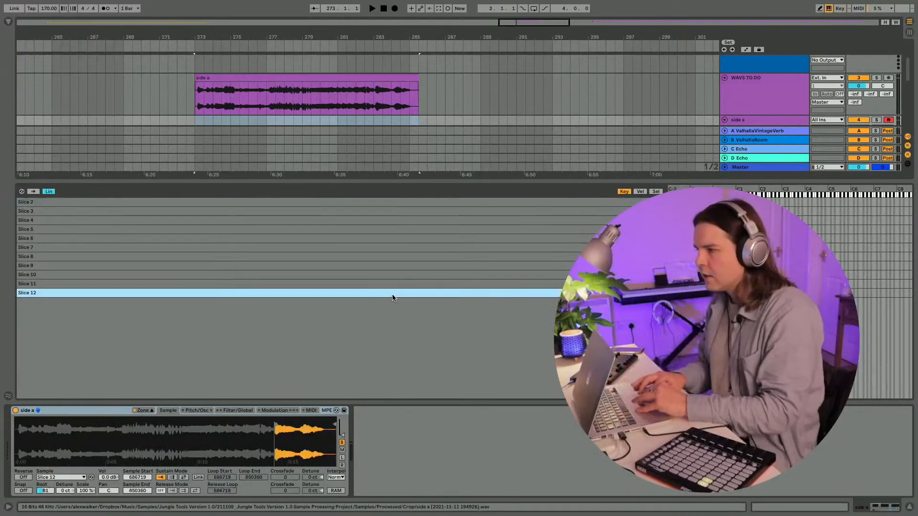
key(Up)
key(Up)
key(Up)
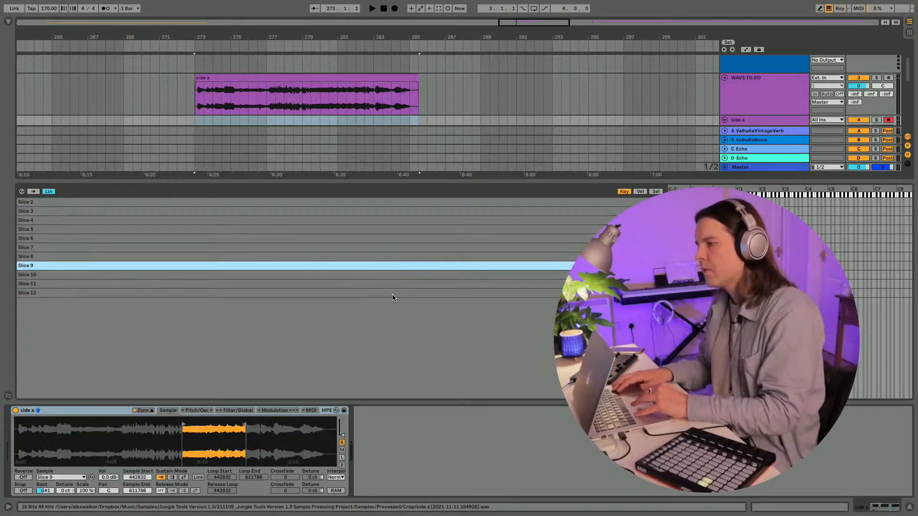
key(Down)
key(Down)
key(Down)
Step: Select Slice 2 through Slice 12 and examine their sample select ranges in the Zone editor
shift+click(408, 202)
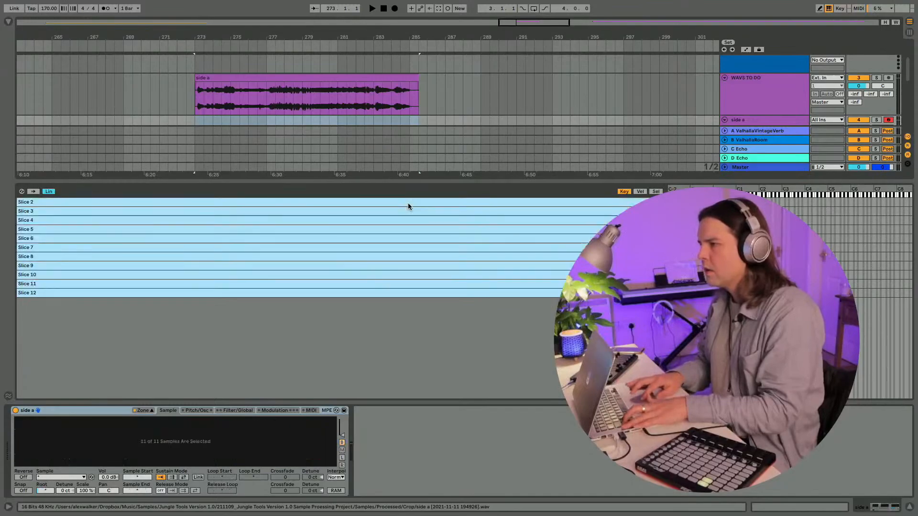
click(655, 191)
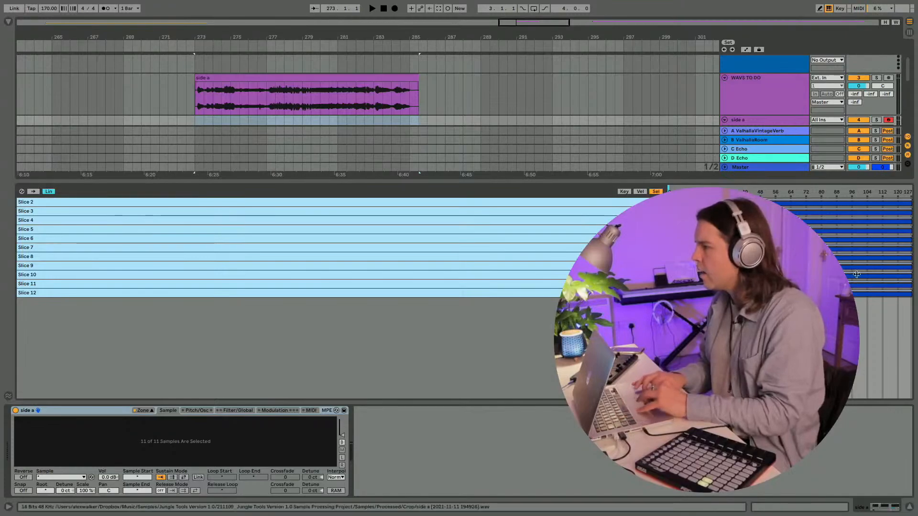
mouse_move(907, 202)
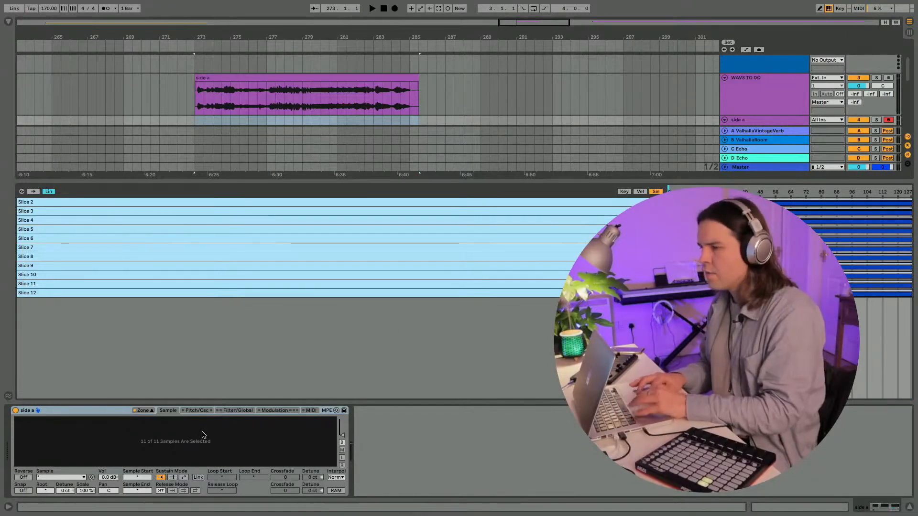
click(142, 410)
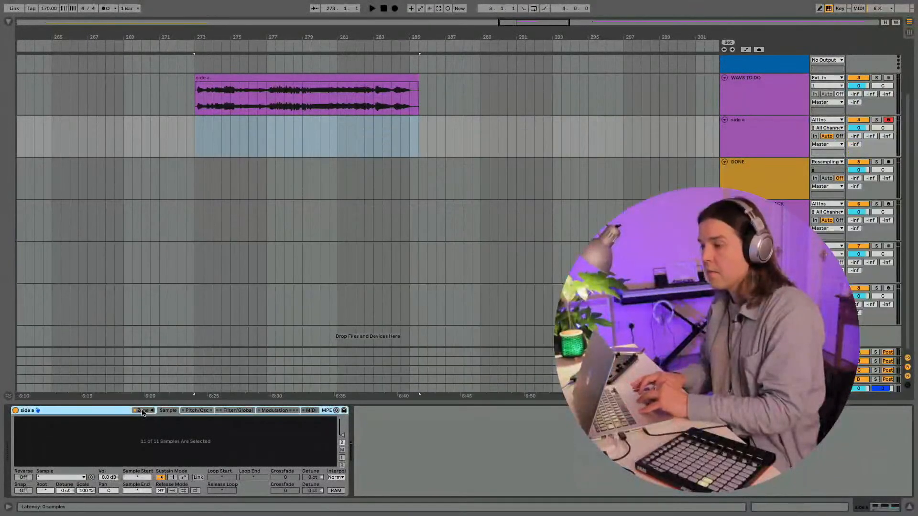
click(142, 410)
Step: Switch the Zone editor to key ranges and set the root key of all slices from Slice 2 to Slice 12 to C3
click(217, 220)
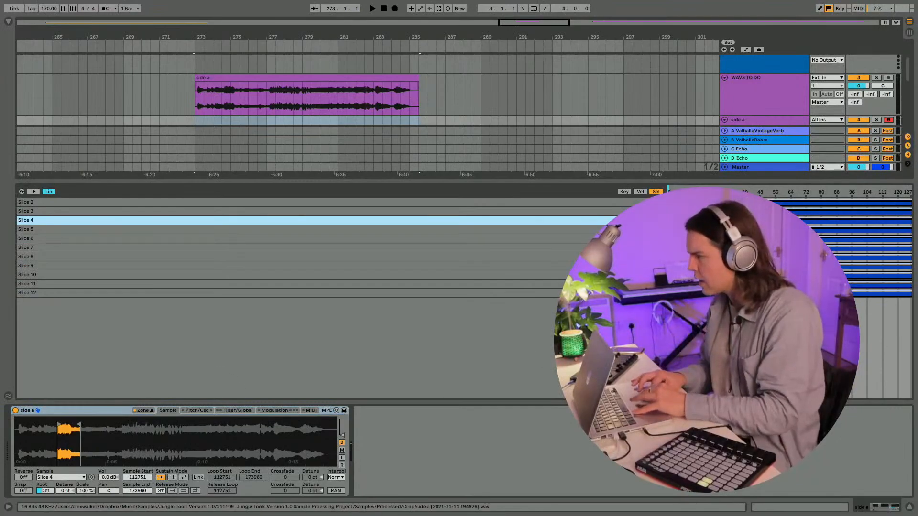
click(625, 191)
key(ctrl+a)
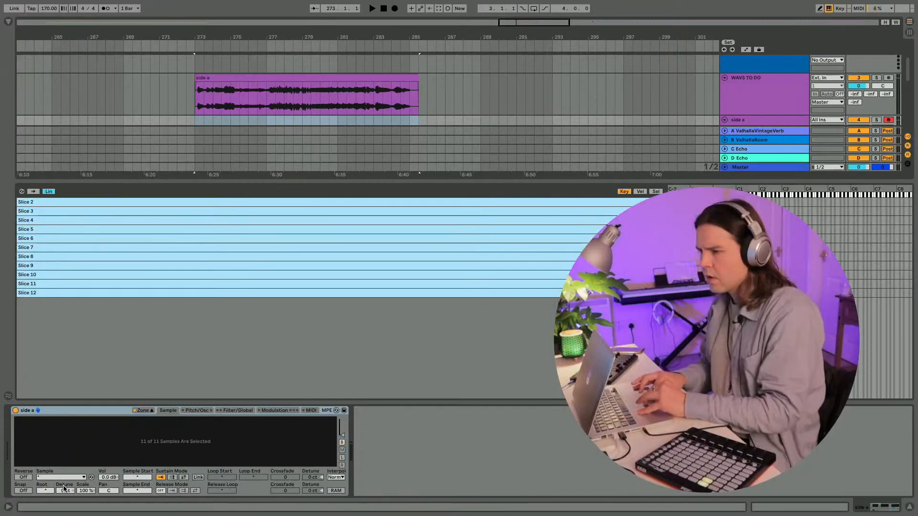
click(45, 491)
text(c3)
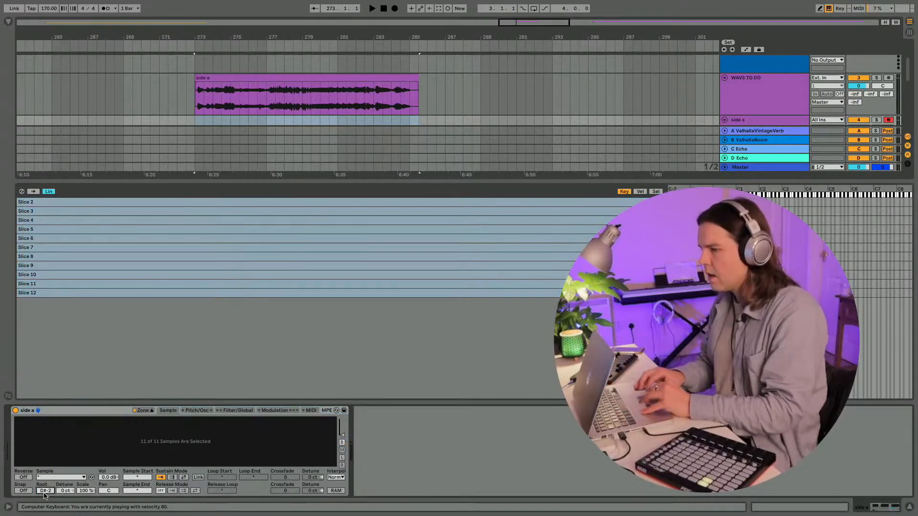
drag(45, 491, 44, 481)
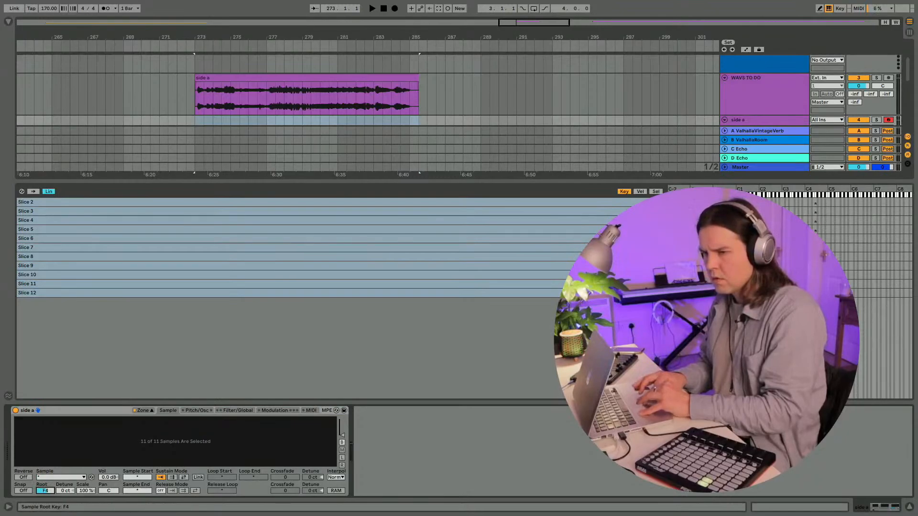
drag(44, 490, 45, 499)
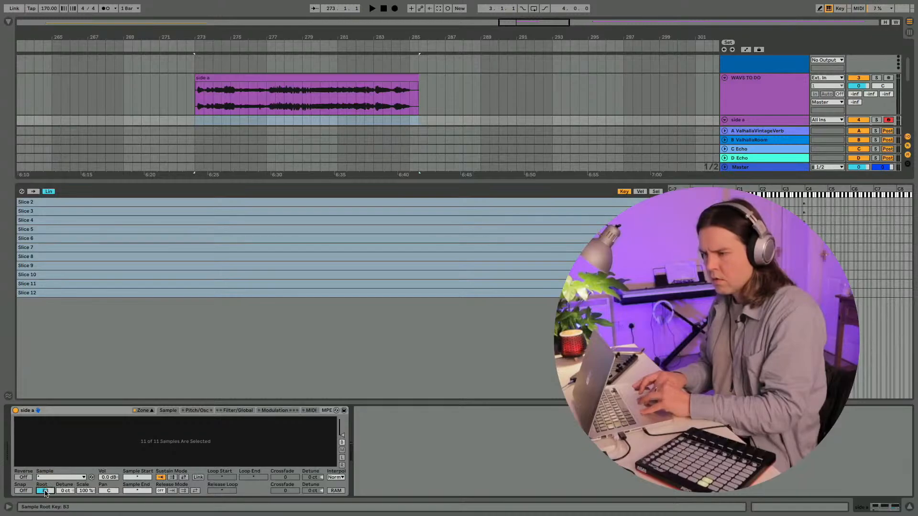
text(g3)
key(Return)
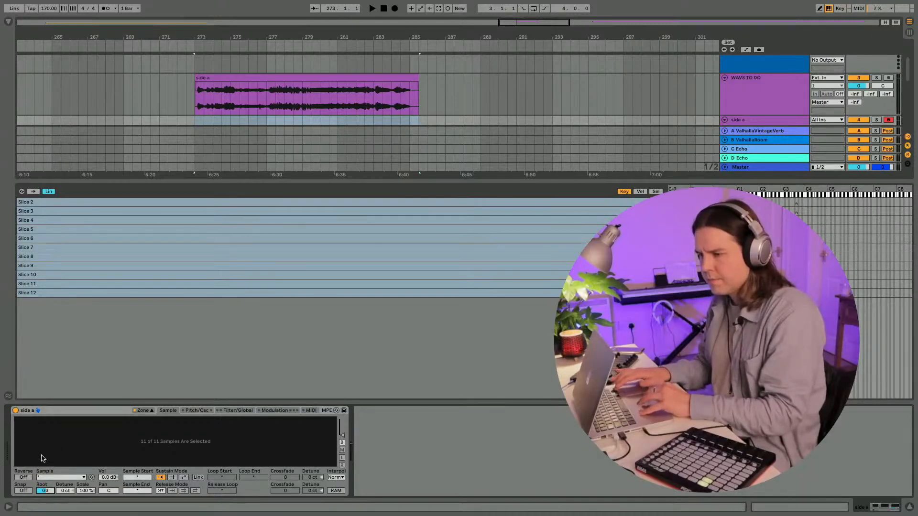
key(Down)
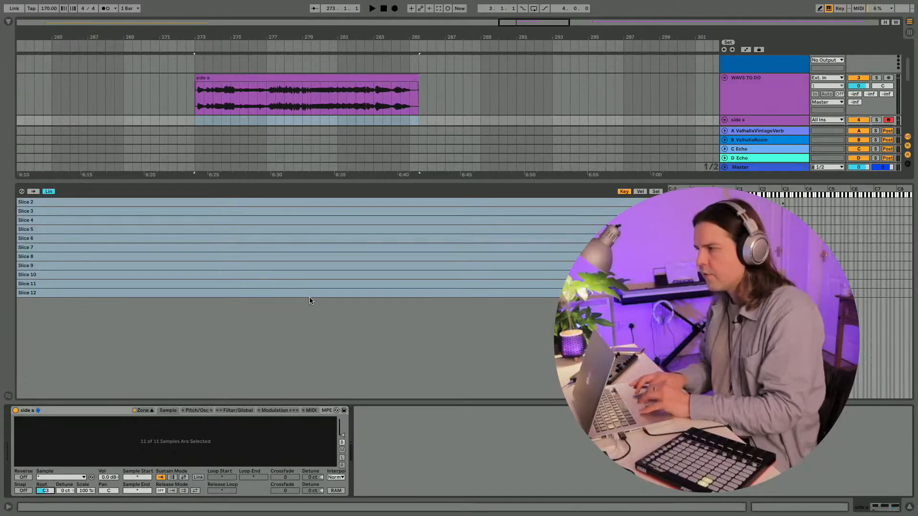
Step: Try distributing the key ranges of all selected slices using Distribute Ranges Around Root Key and Distribute Ranges Equally
right_click(321, 268)
click(334, 298)
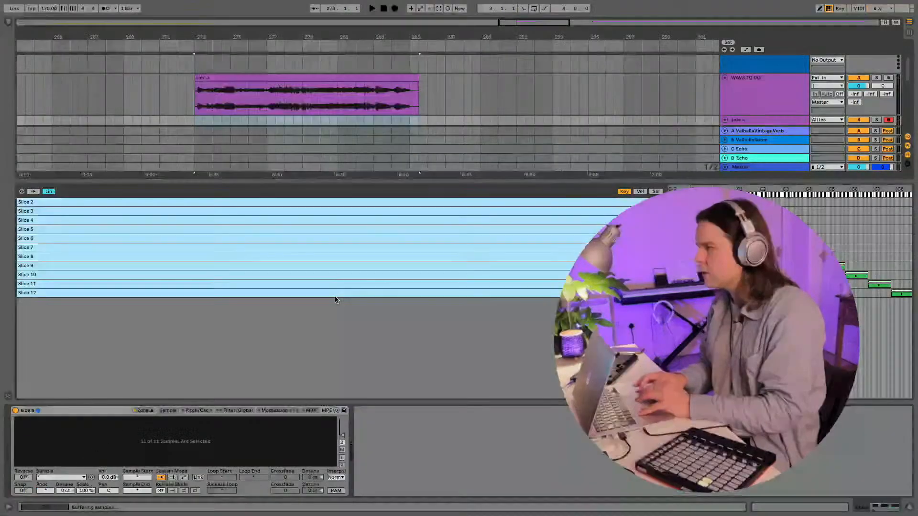
right_click(341, 285)
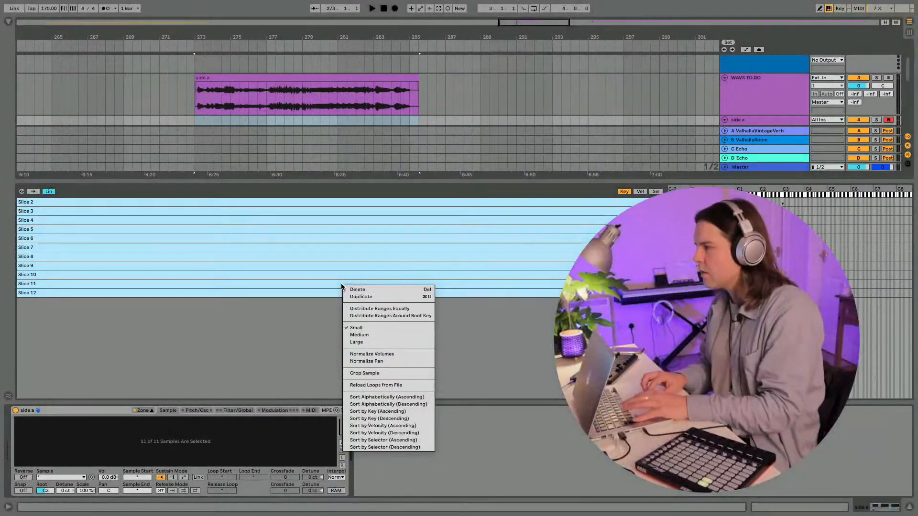
click(364, 314)
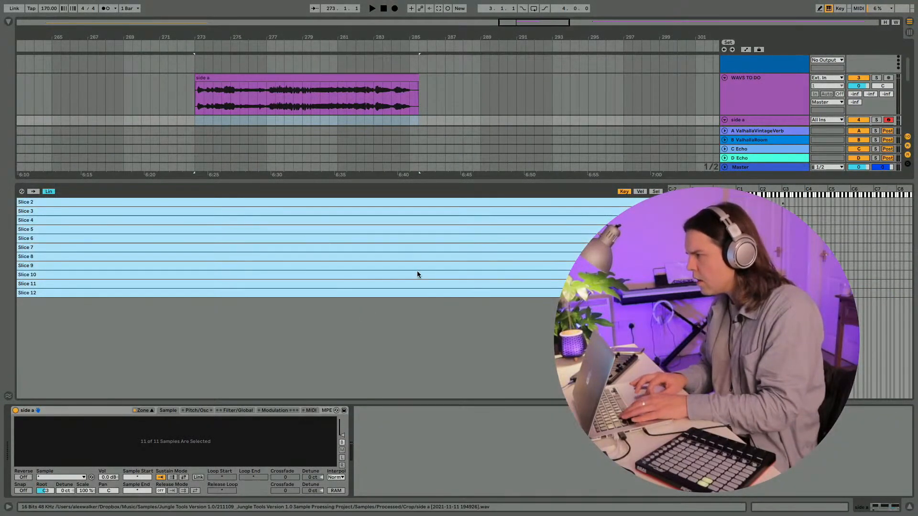
right_click(423, 248)
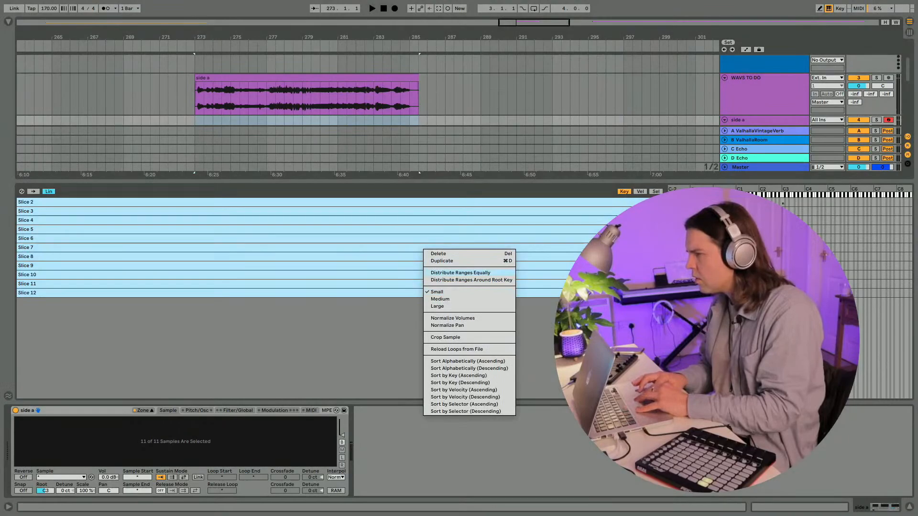
click(508, 283)
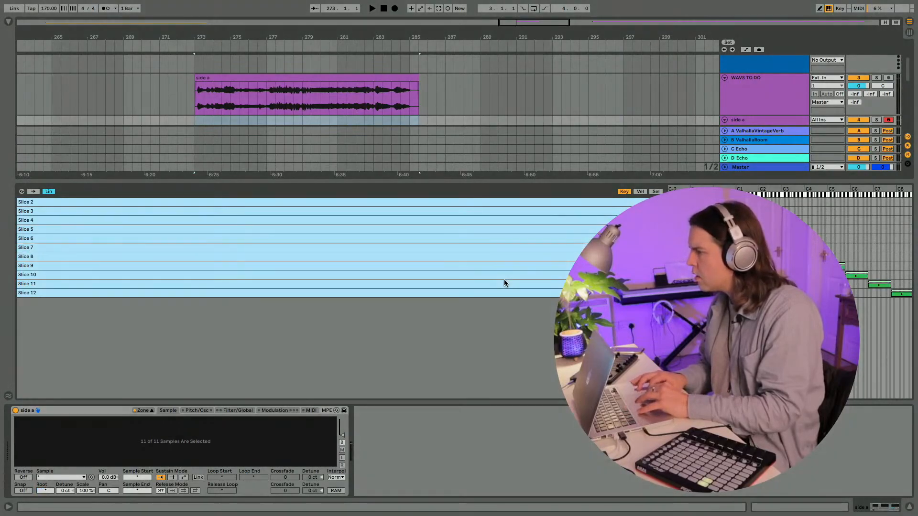
Step: Check the root keys of Slice 3 and Slice 2 and reset all slices' root key to C3
click(486, 202)
key(Down)
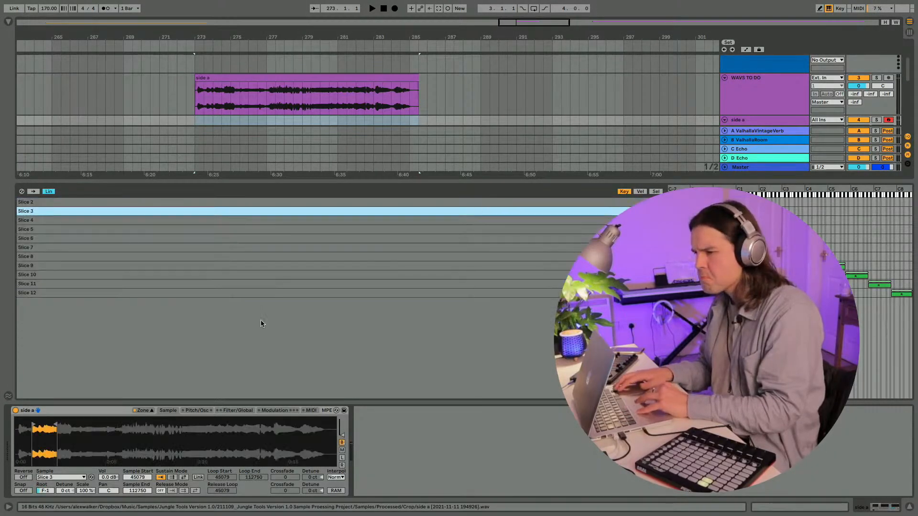
click(227, 204)
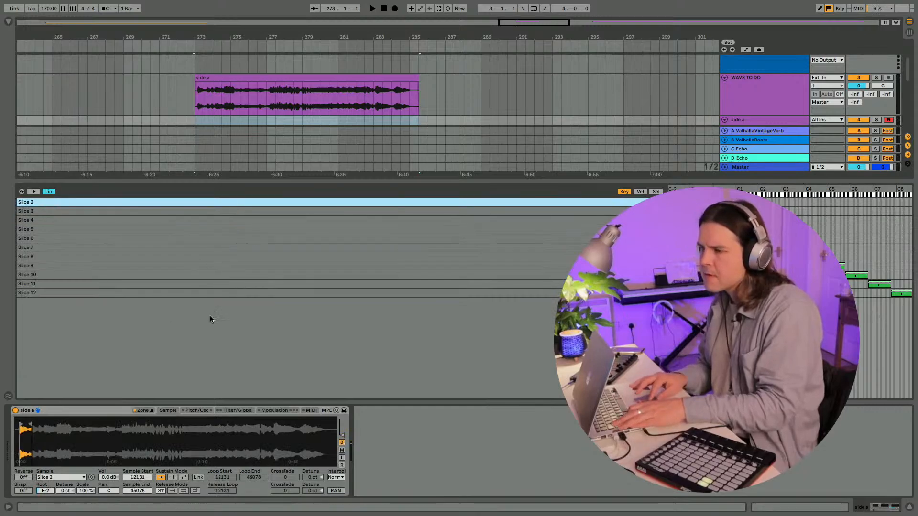
key(super+a)
click(45, 491)
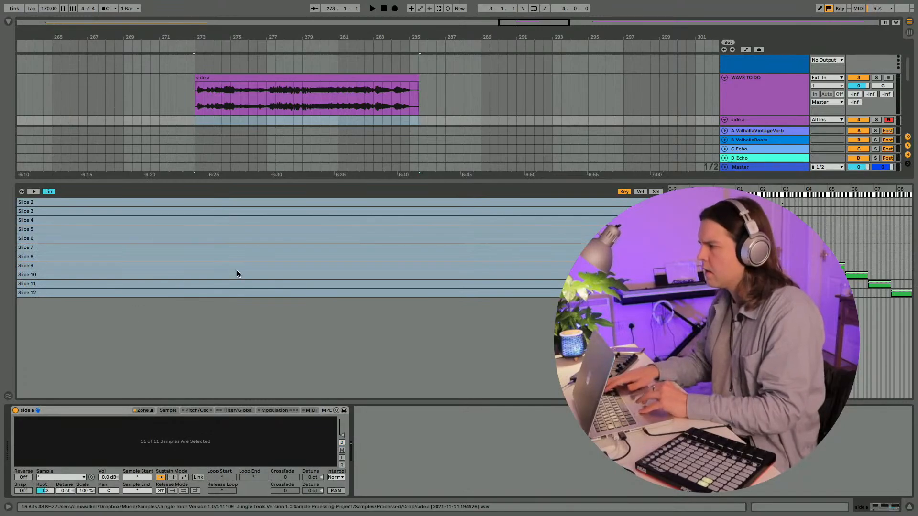
Step: Retry redistributing the key ranges of all slices with their root key set to C3
right_click(267, 232)
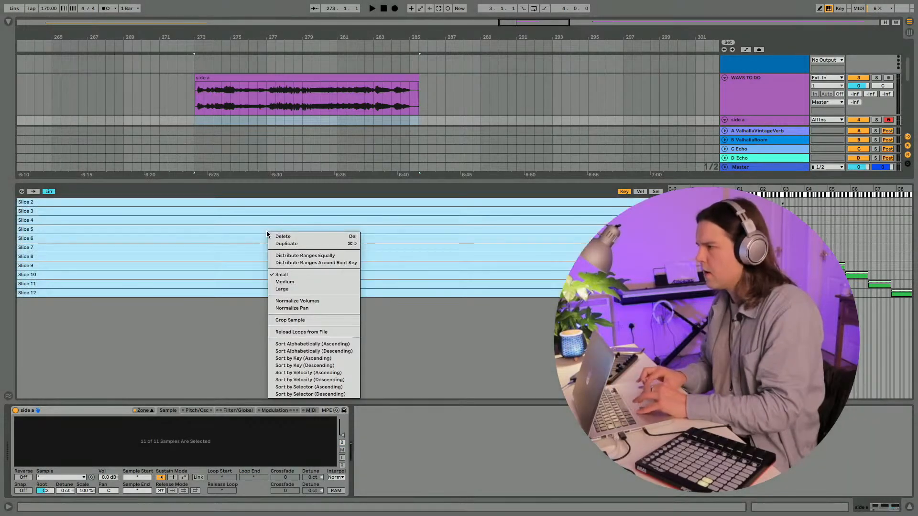
click(311, 263)
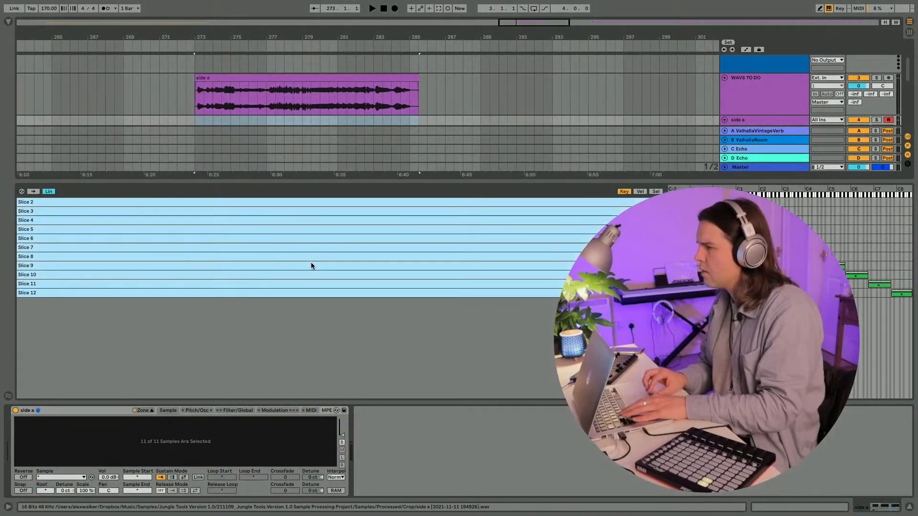
right_click(311, 263)
click(332, 285)
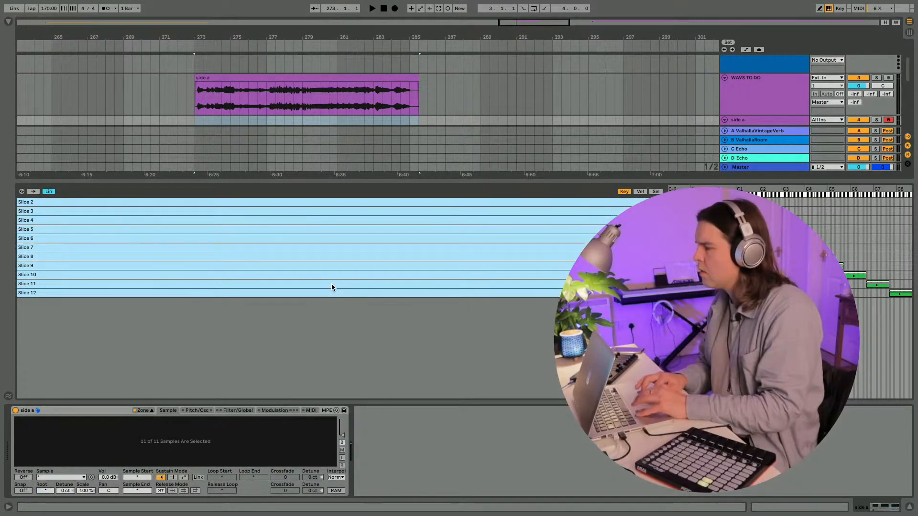
Step: Stretch the key ranges of all selected slices across the whole keyboard so they overlap completely
right_click(390, 280)
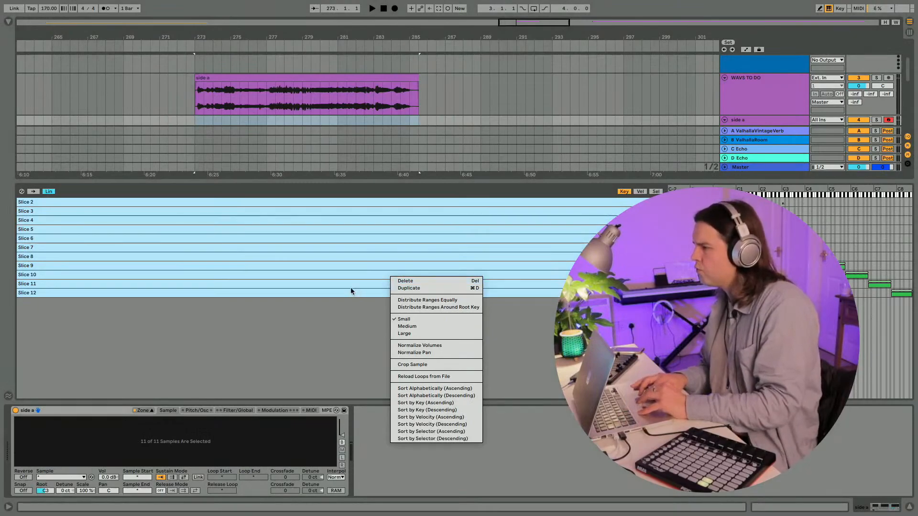
click(428, 299)
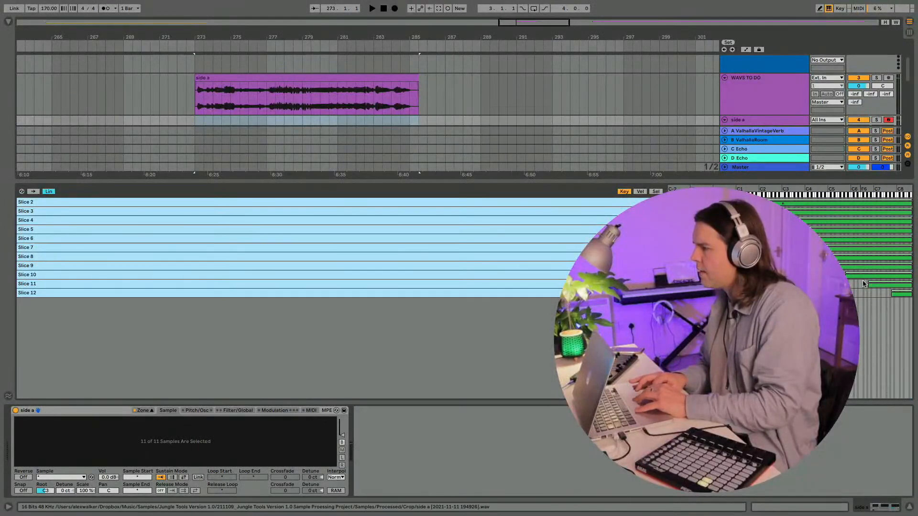
drag(870, 286, 664, 283)
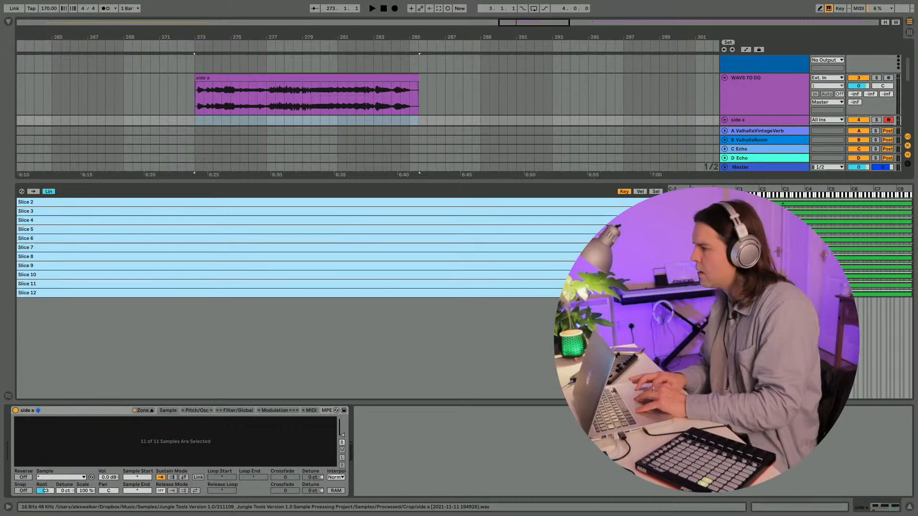
Step: Audition the stacked slices with the computer MIDI keyboard in the C3 to D4 and C2 to D3 octaves
click(395, 294)
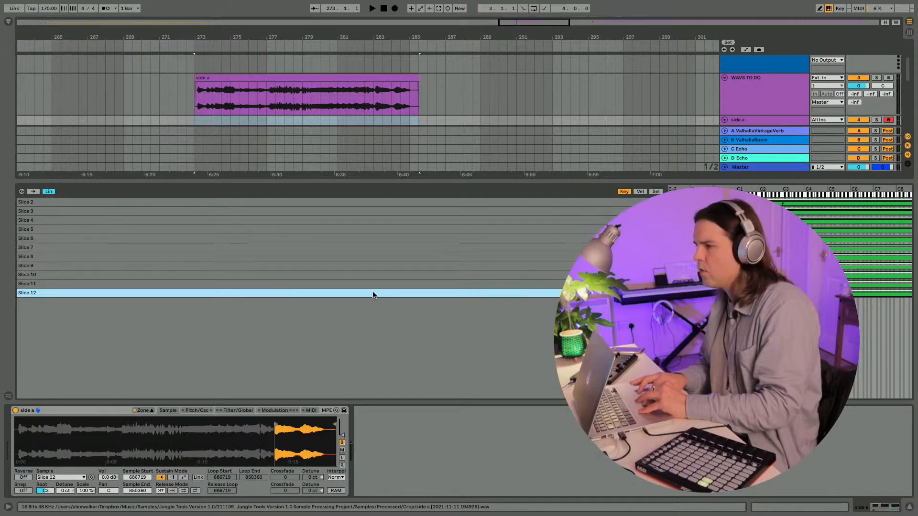
click(215, 203)
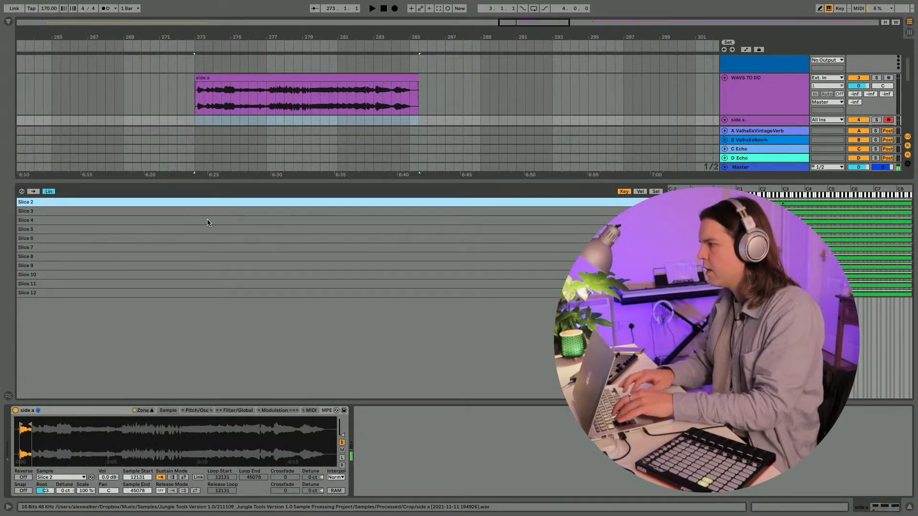
key(z)
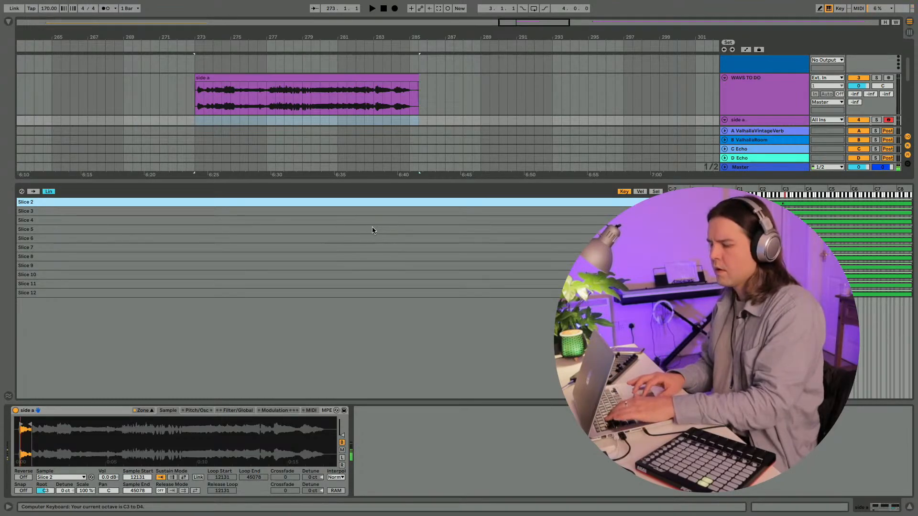
key(k)
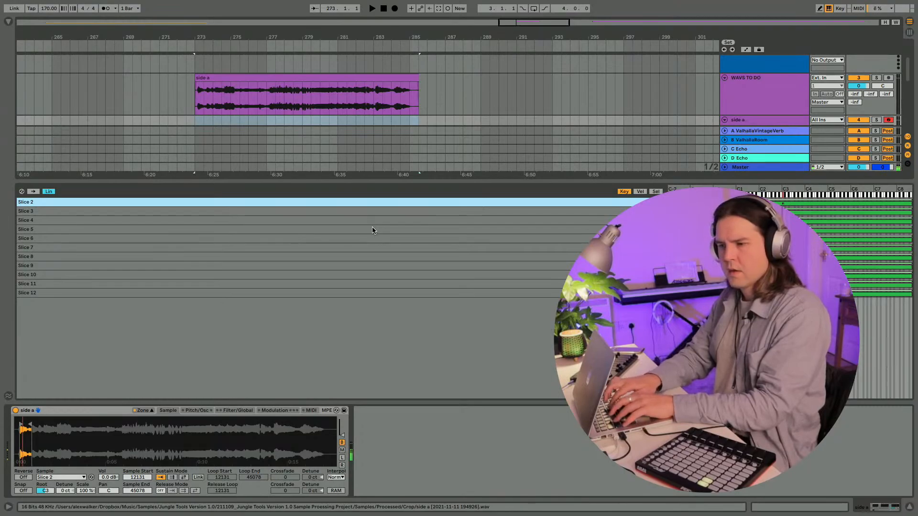
key(z)
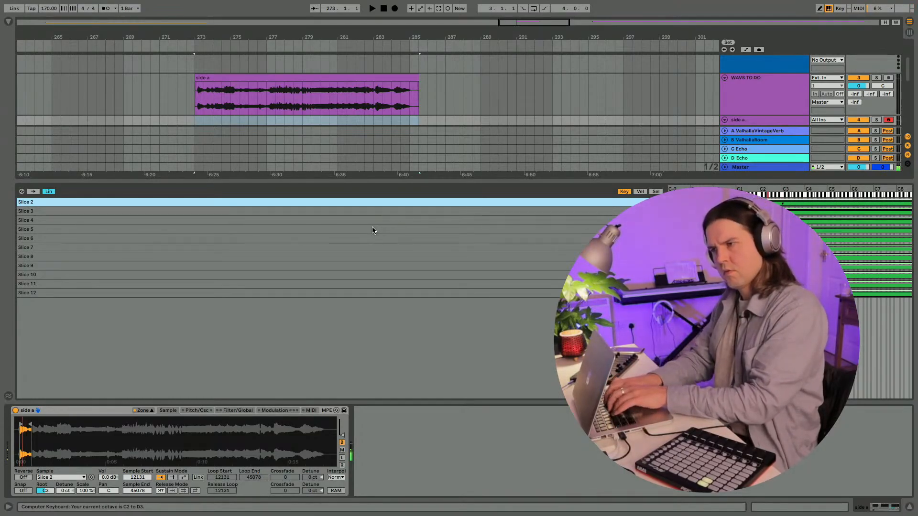
key(a)
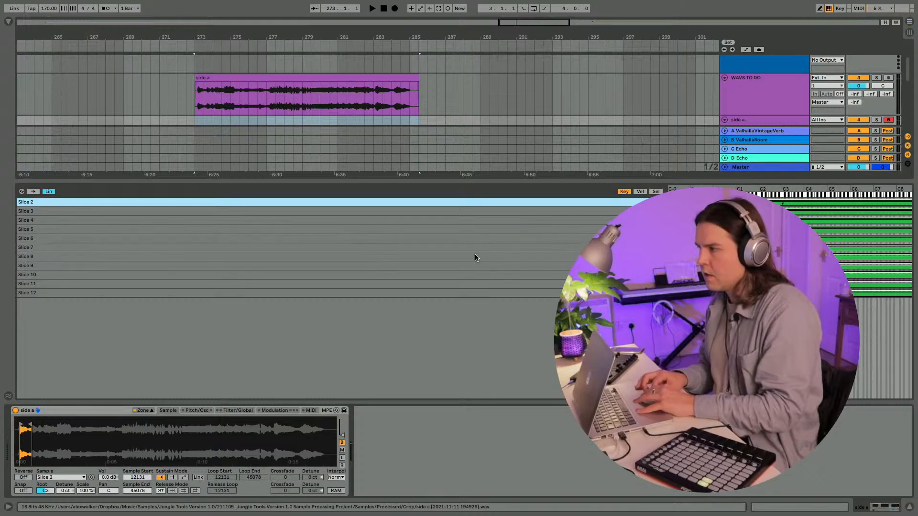
Step: Show the sample select ranges and shrink them for all slices toward the low end of the selector scale
click(655, 192)
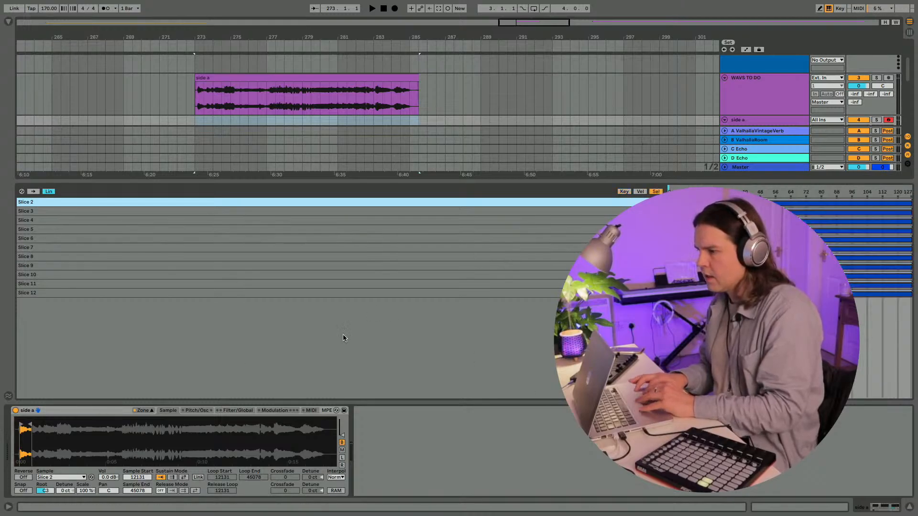
click(529, 256)
key(super+a)
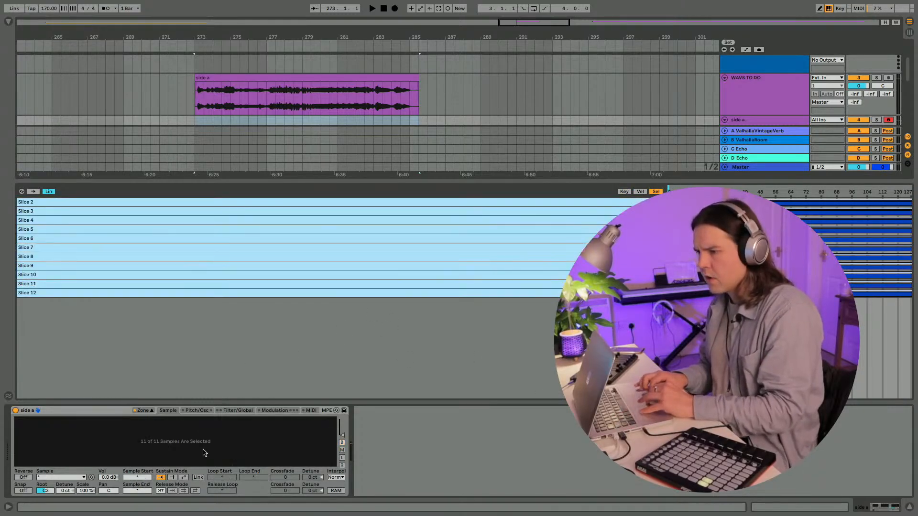
drag(909, 203, 717, 203)
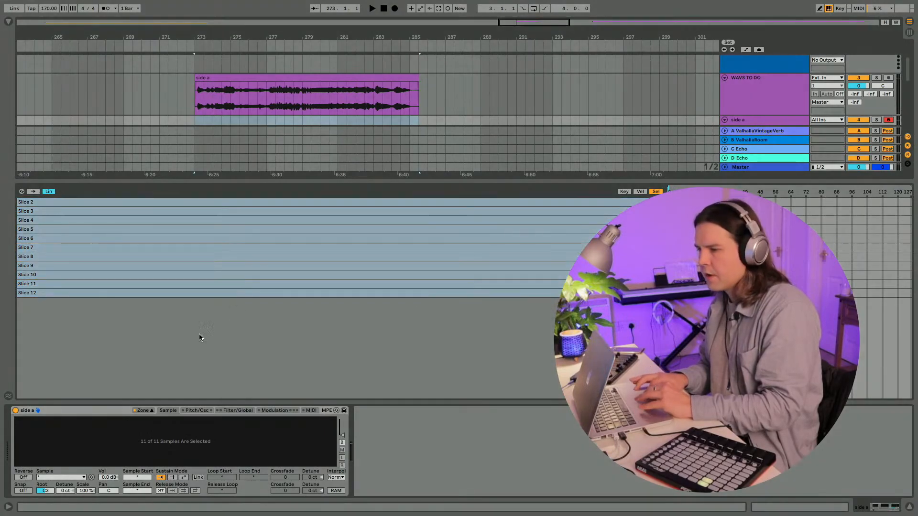
Step: Group the side a Sampler into an Instrument Rack and map its sample selector to Macro 1
click(69, 412)
key(ctrl+g)
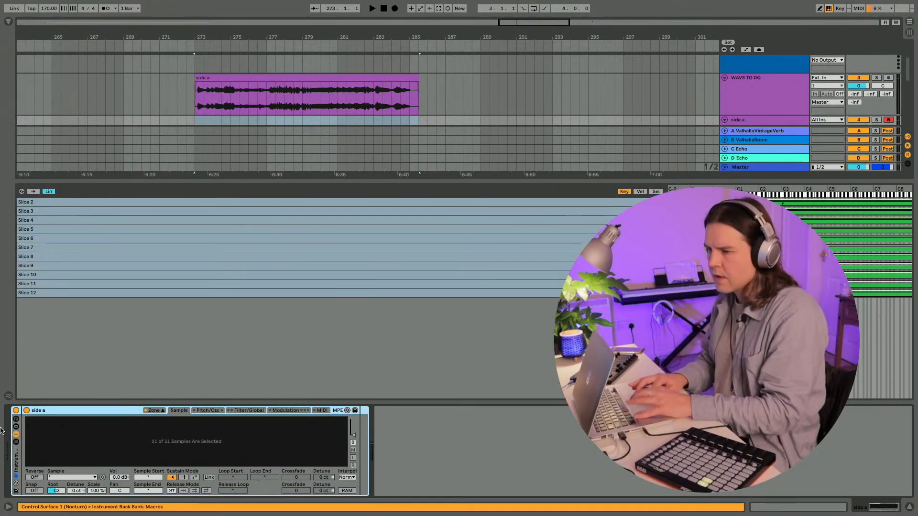
click(16, 419)
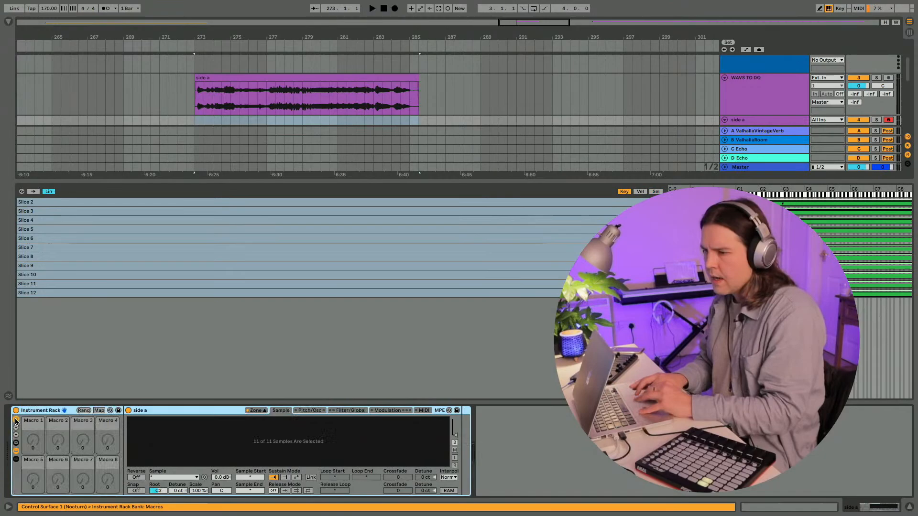
click(655, 192)
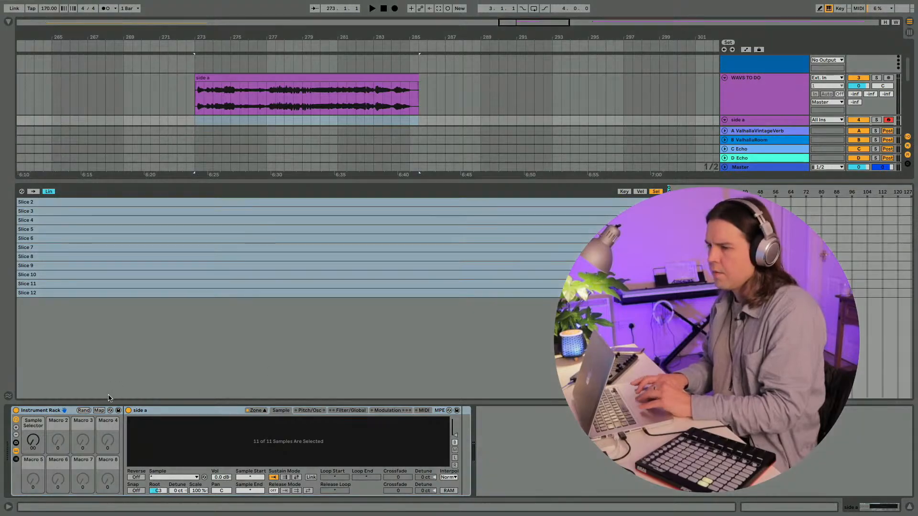
Step: Rename the Instrument Rack's first macro to Selecta
click(33, 424)
text(sEL)
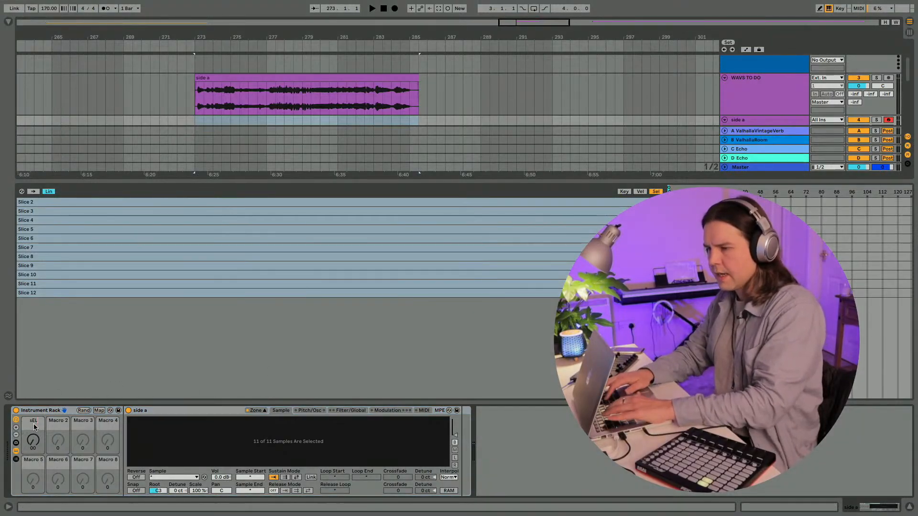
text(elc)
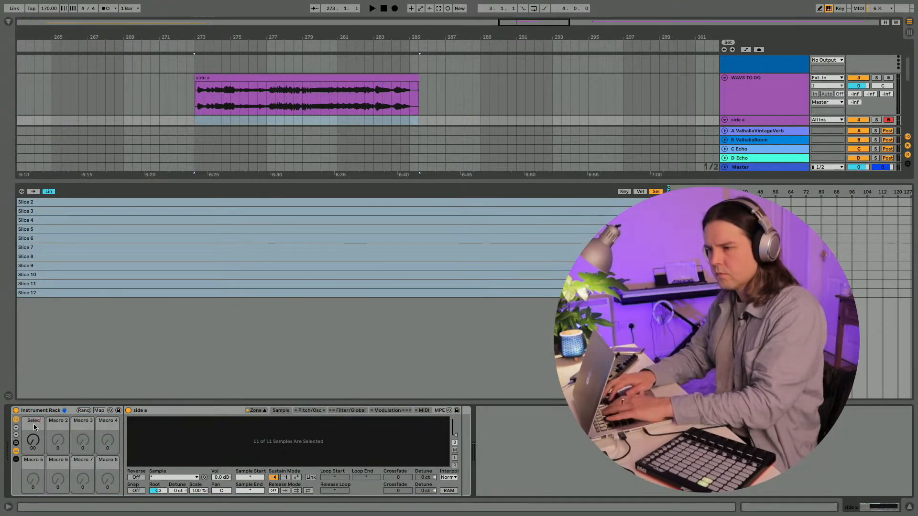
text(ta)
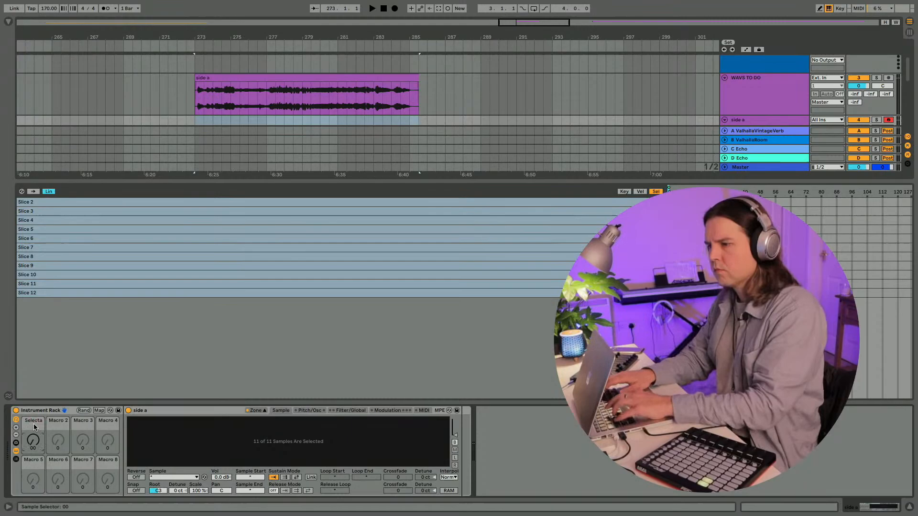
Step: Limit the Selecta macro's Sample Selector mapping to a maximum of 10 and leave macro mapping mode
click(99, 410)
click(9, 22)
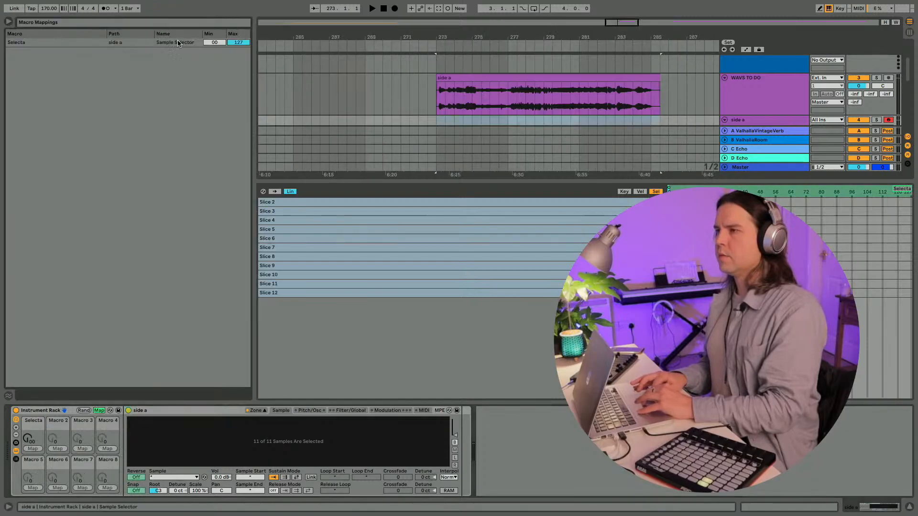
click(99, 410)
Step: Sweep the Selecta macro up to 10 and audition the selected slices at higher octaves
drag(33, 439, 33, 434)
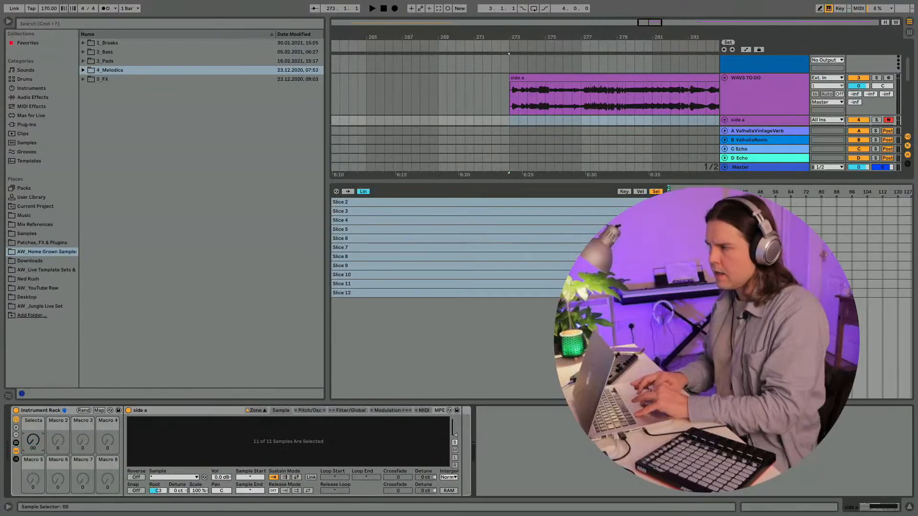
drag(32, 440, 33, 432)
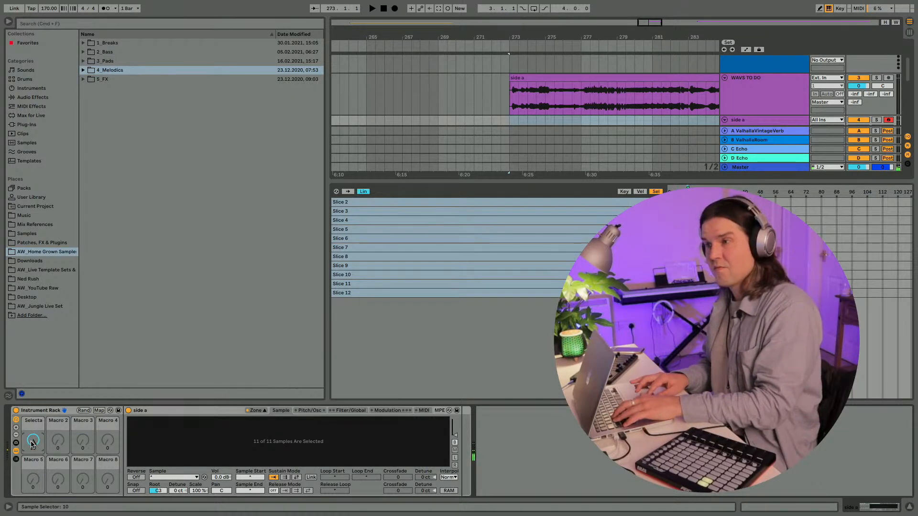
key(x)
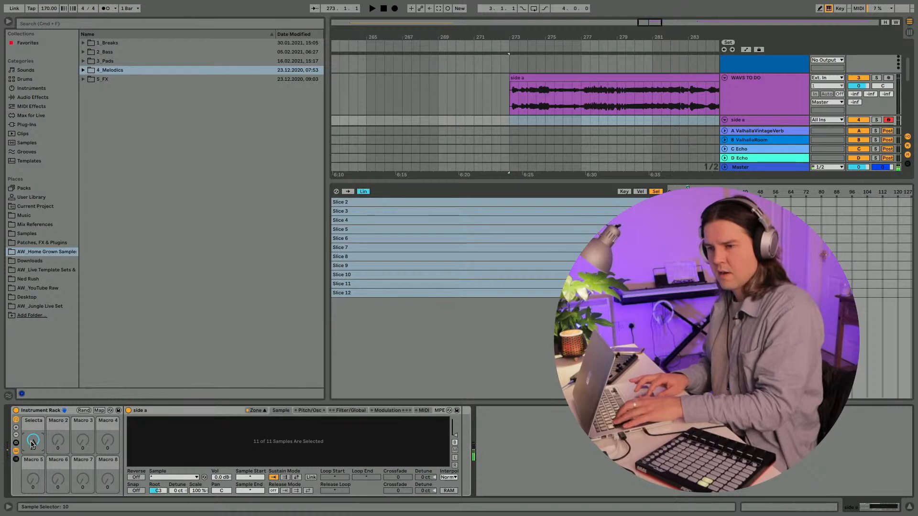
key(x)
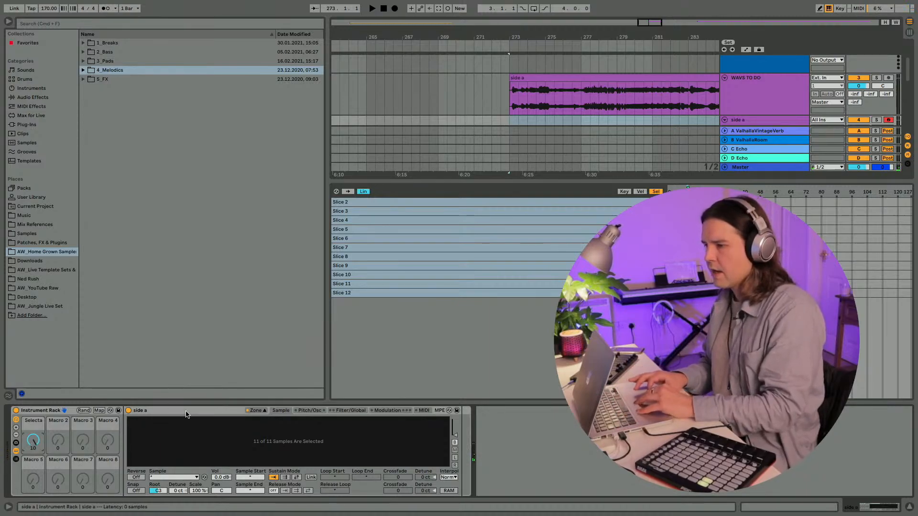
Step: Select Slice 2 and move its sample start marker slightly later, closer to where the sound begins
click(378, 203)
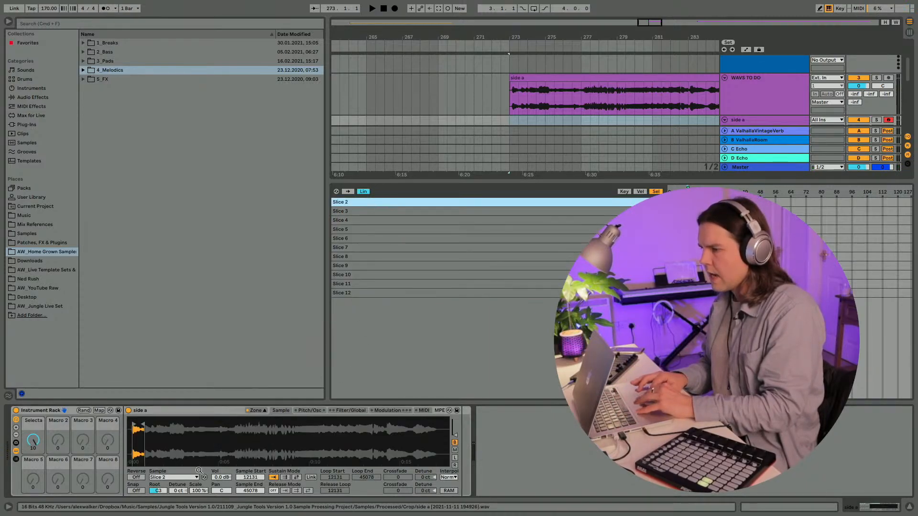
drag(198, 471, 201, 501)
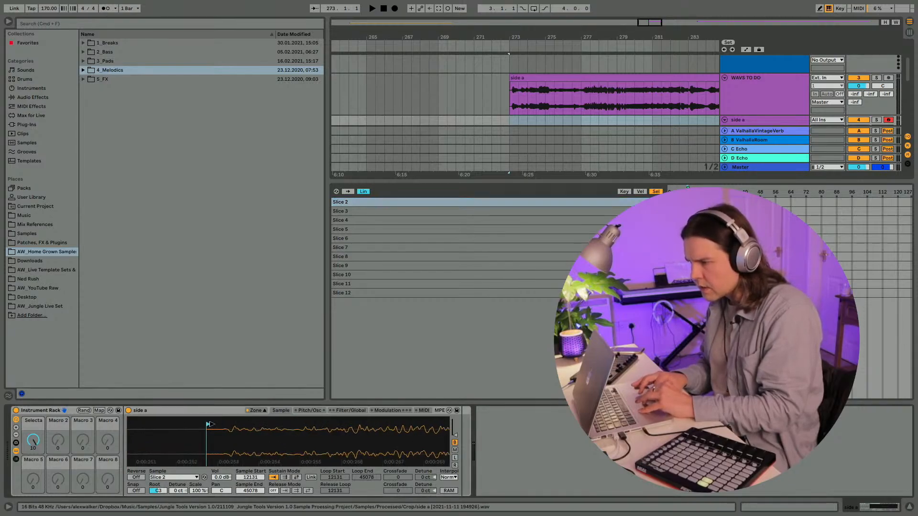
drag(210, 424, 224, 425)
Step: Inspect the start of Slice 3's waveform and set the Selecta macro to 01 to audition that slice
click(350, 212)
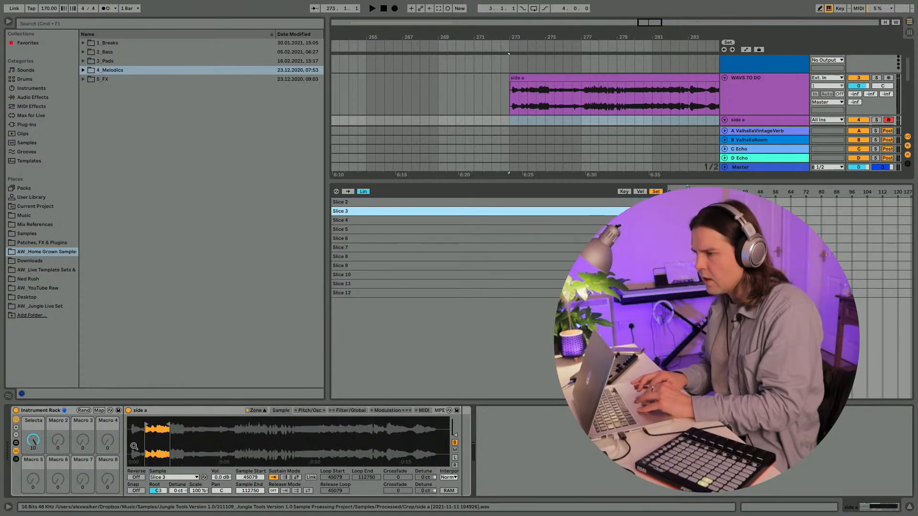
scroll(177, 435, left, 5)
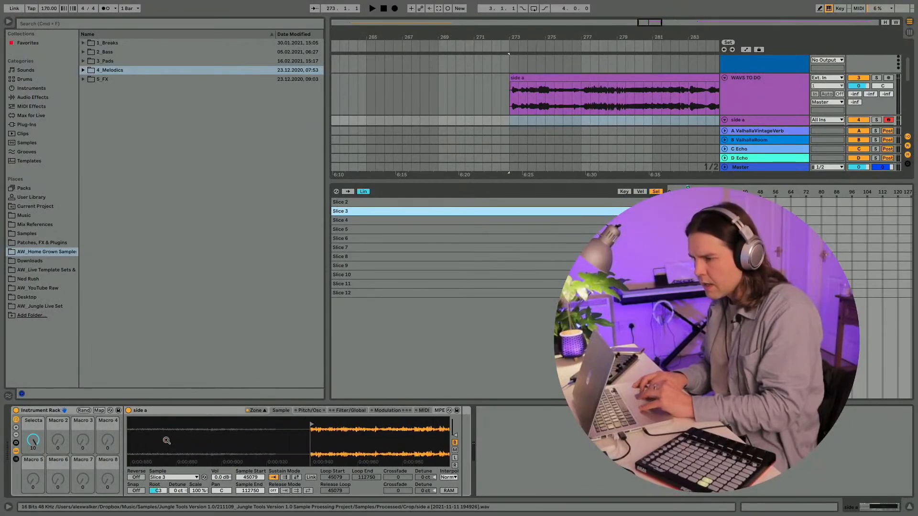
drag(33, 440, 33, 452)
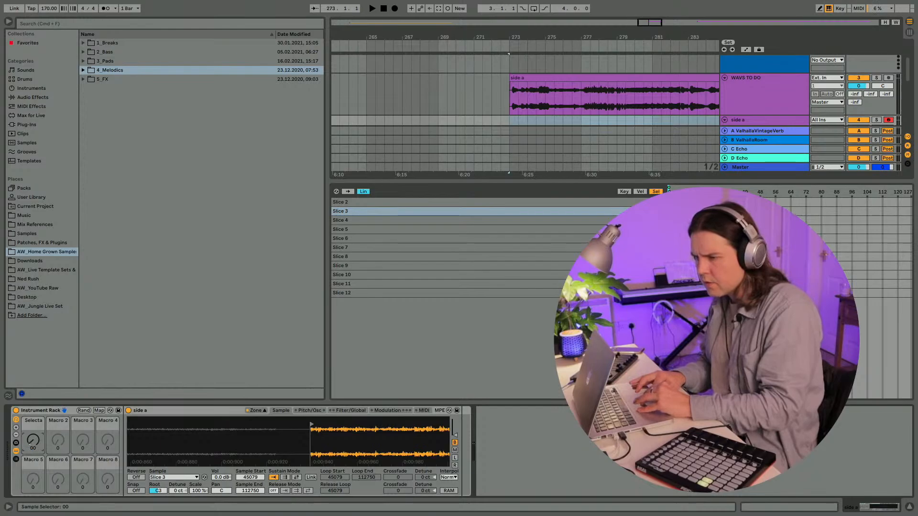
key(Up)
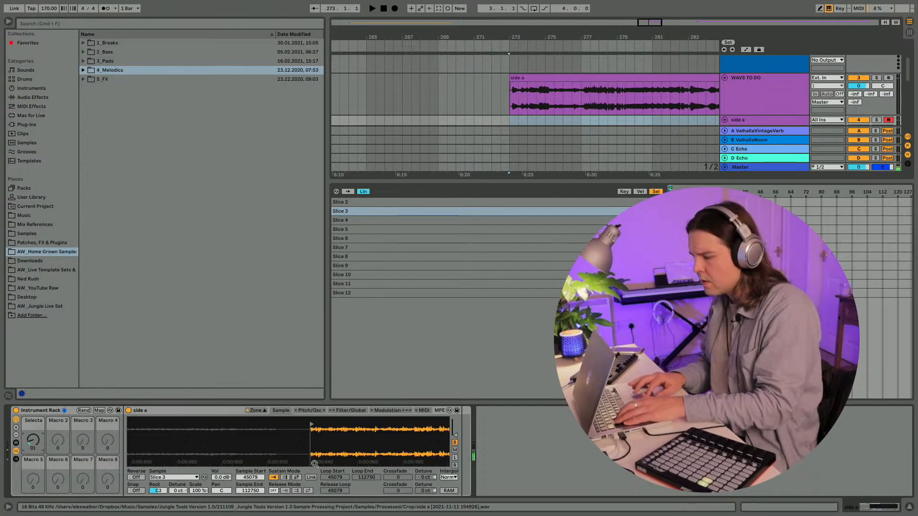
Step: Trim Slice 3's sample end to 111515, cutting off the beginning of the following sound
click(529, 212)
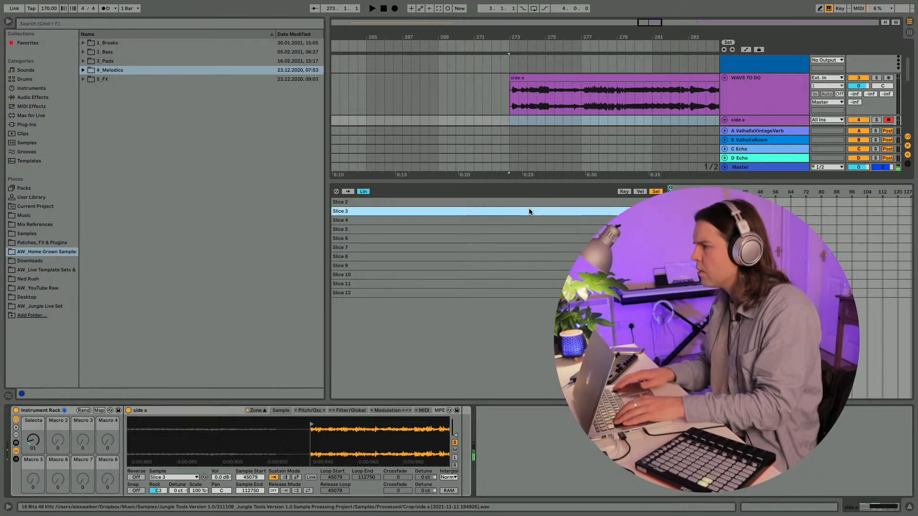
scroll(287, 440, down, 5)
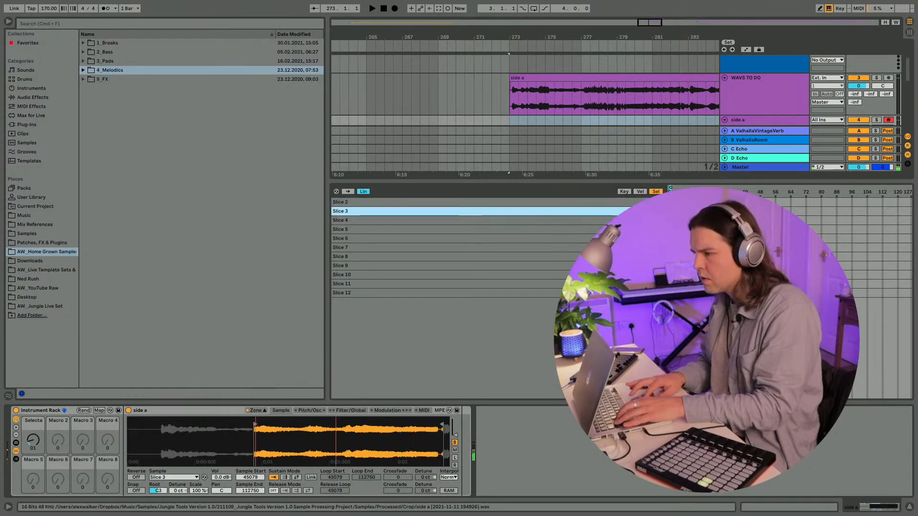
scroll(355, 441, up, 5)
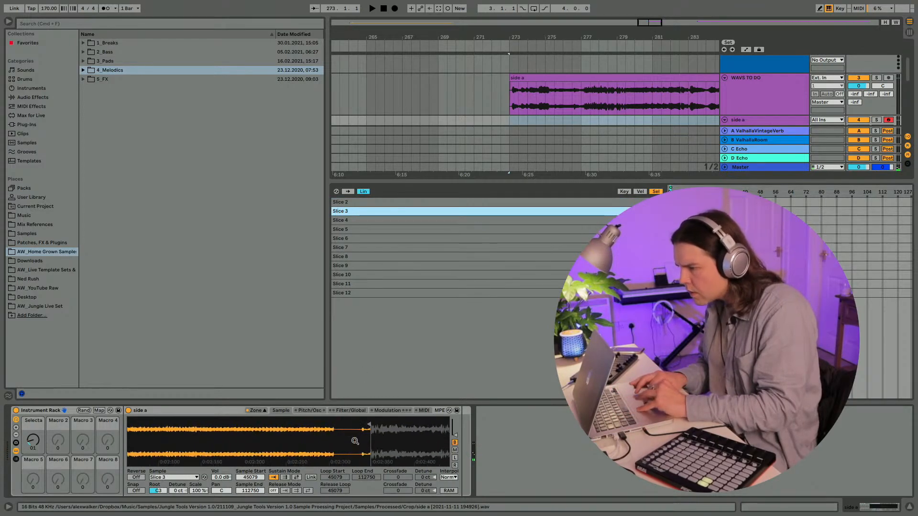
mouse_move(366, 426)
mouse_down()
mouse_move(334, 425)
mouse_move(347, 425)
mouse_up()
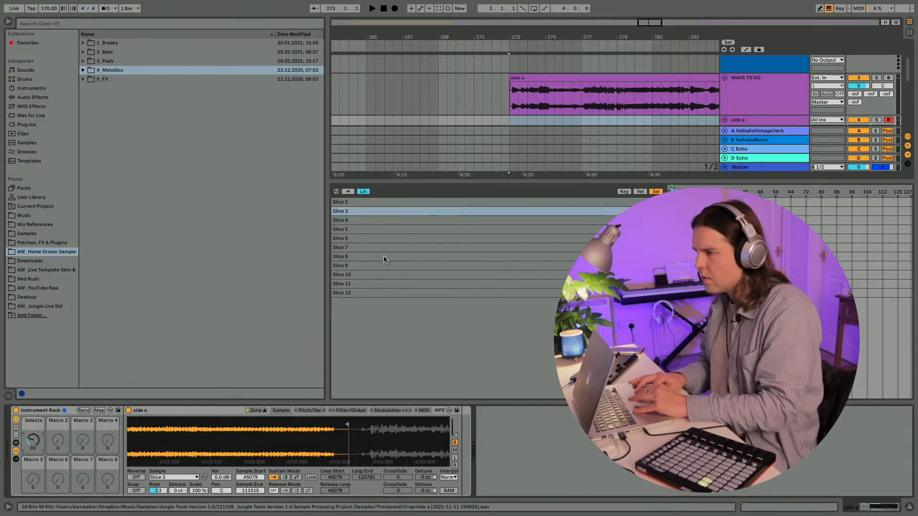
Step: Audition with the Selecta macro at 02 while comparing the sample regions of Slice 3 and Slice 4
click(369, 221)
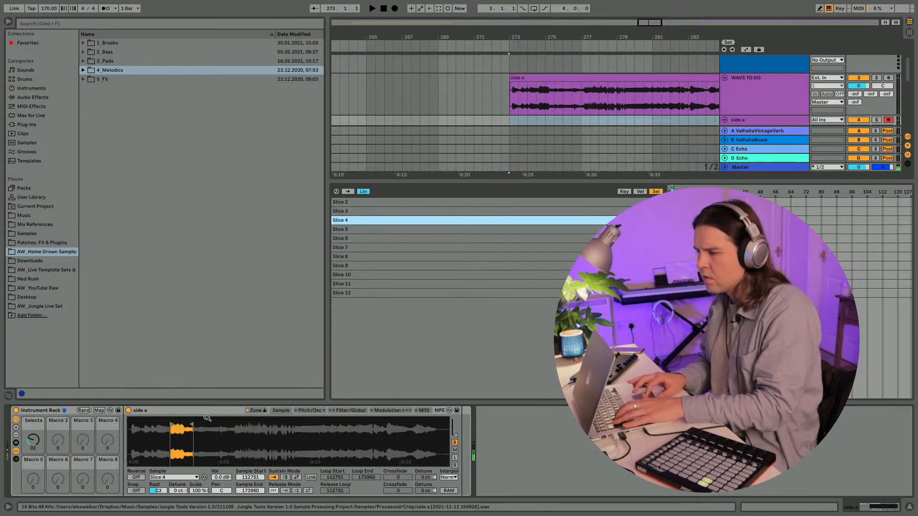
click(386, 211)
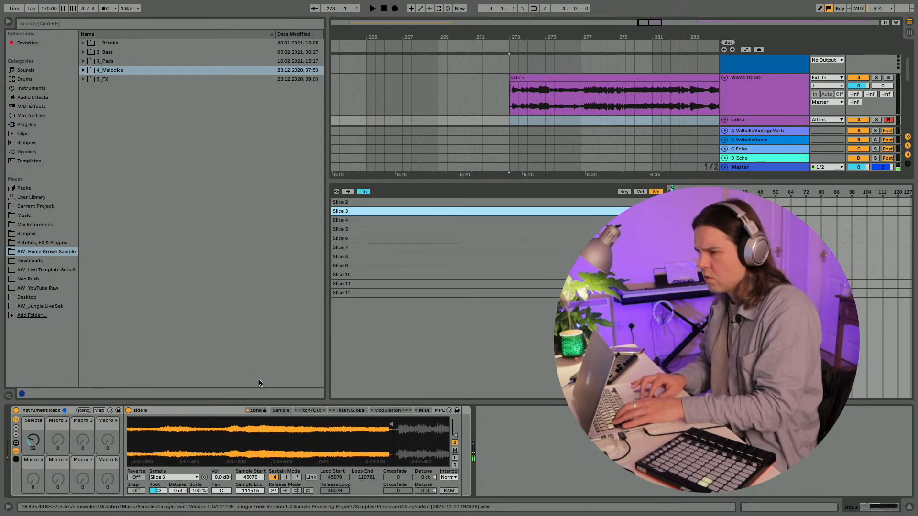
click(388, 220)
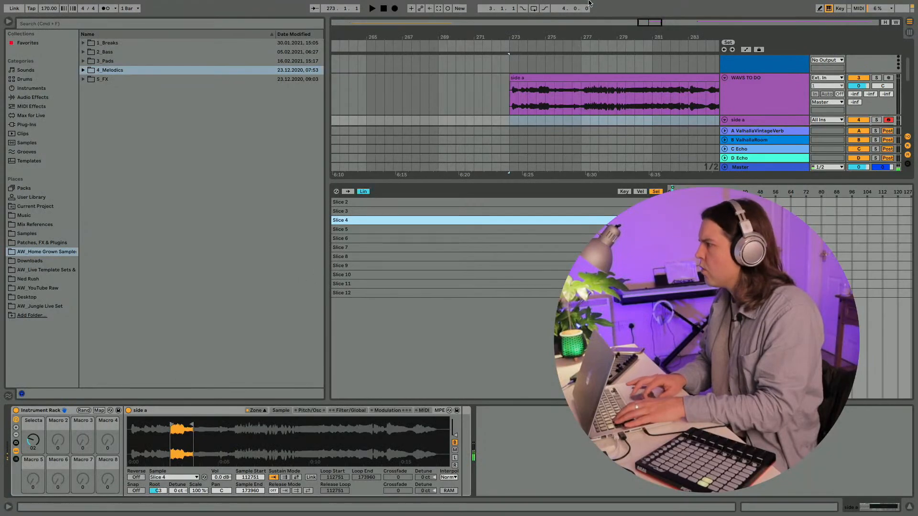
scroll(592, 56, down, 2)
scroll(609, 106, up, 1)
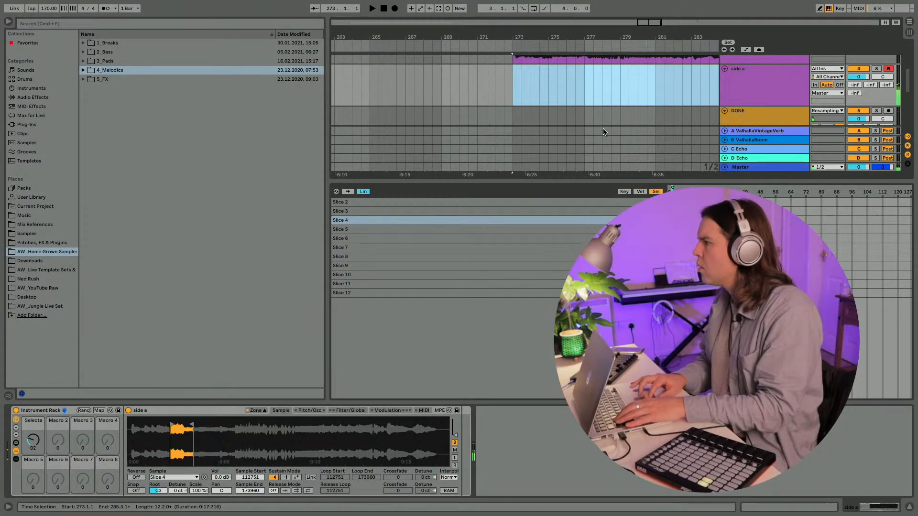
key(Up)
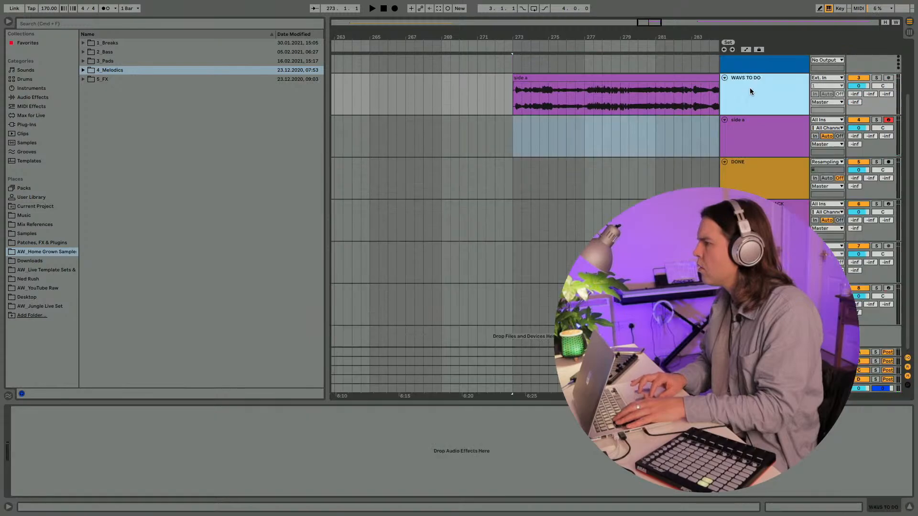
key(Down)
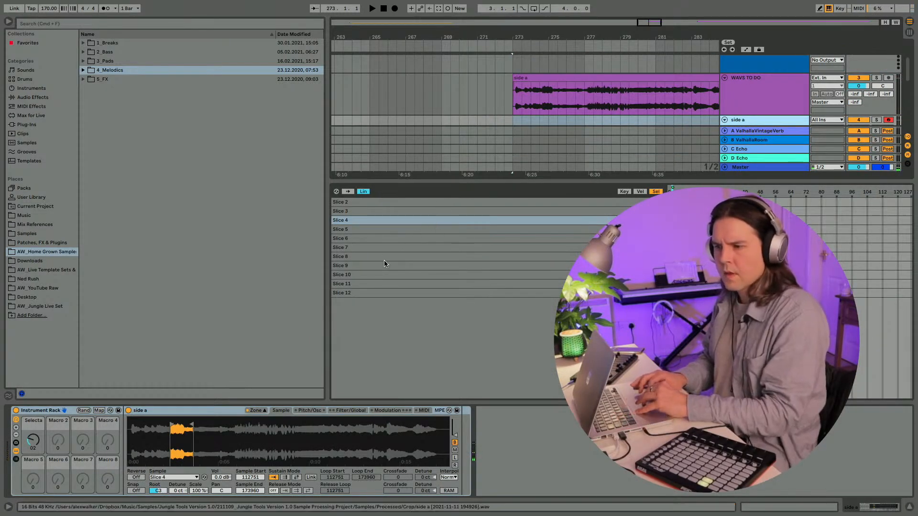
Step: Examine the boundary between the end of Slice 3 and the start of Slice 4 in the waveform
click(508, 215)
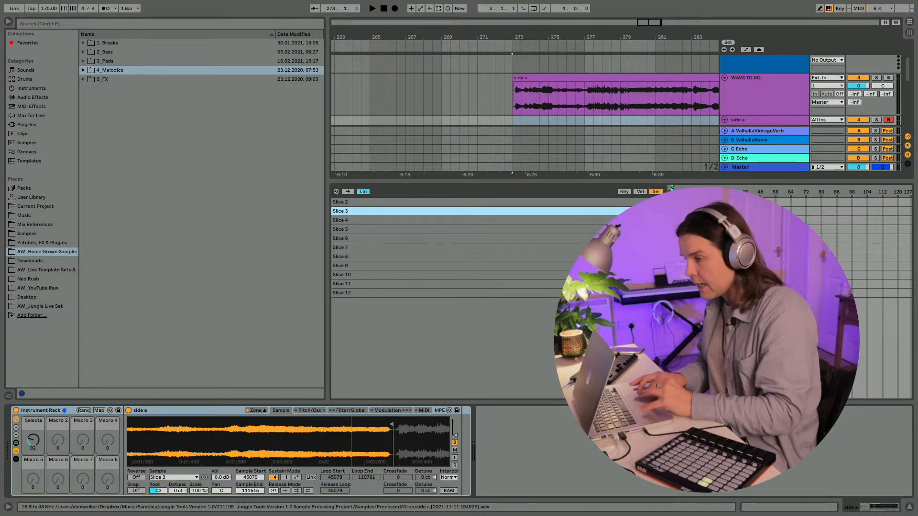
click(387, 223)
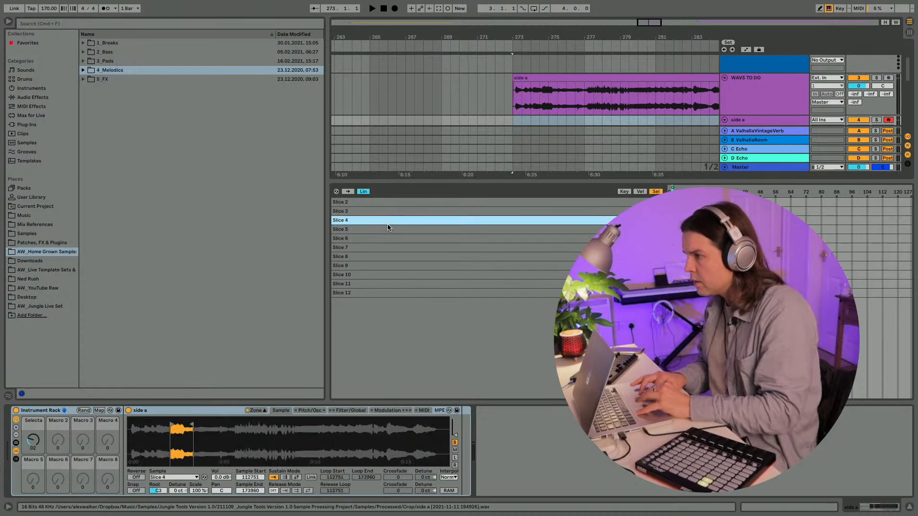
drag(175, 439, 240, 452)
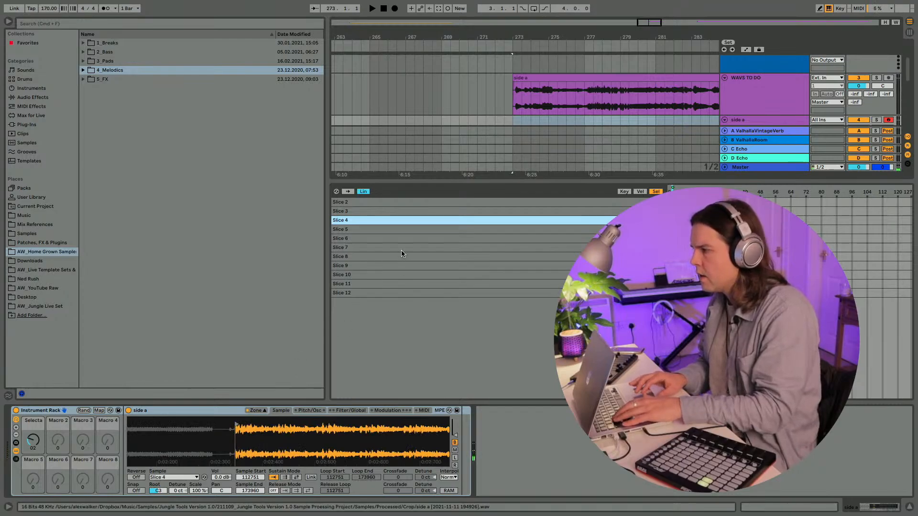
key(Up)
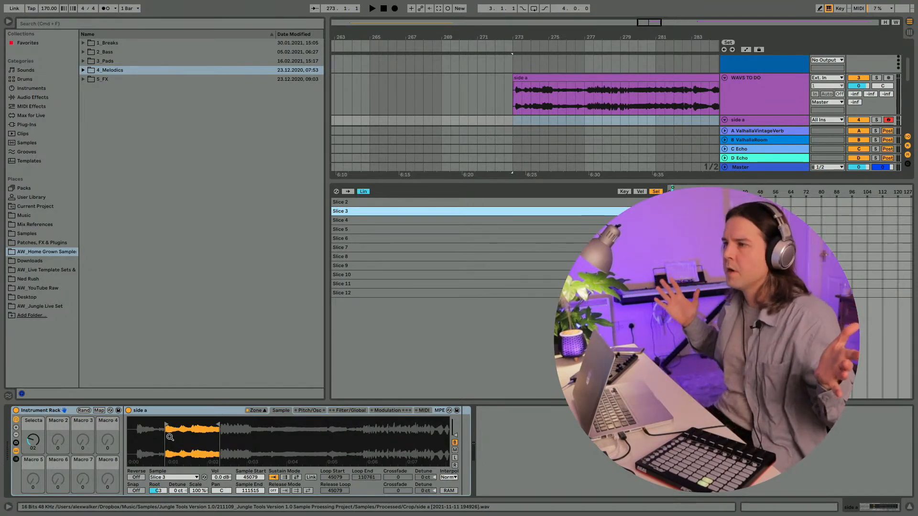
Step: Look through the sample pack folders in the Samples place and hide the browser
click(27, 234)
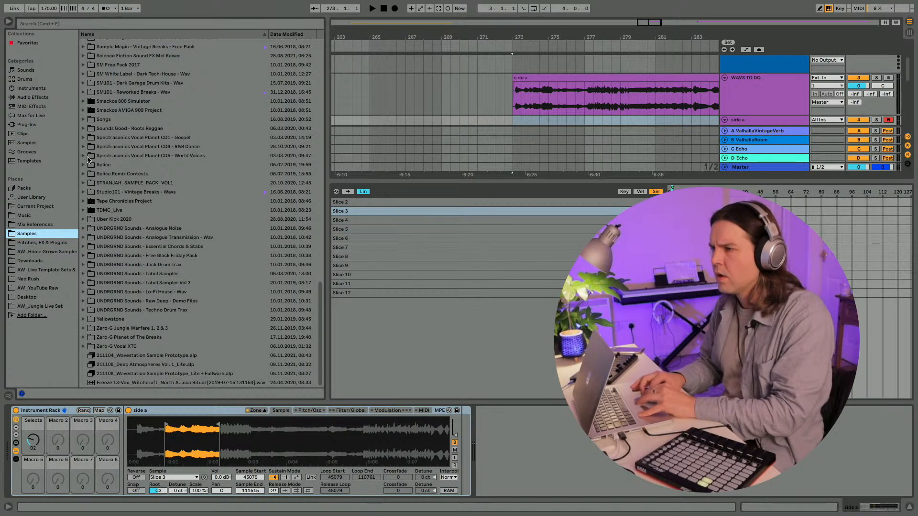
scroll(90, 282, up, 10)
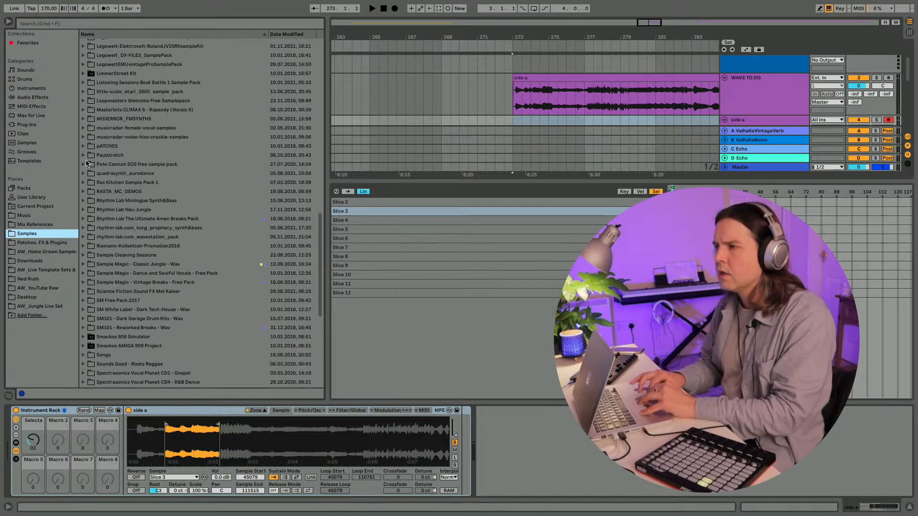
scroll(87, 163, up, 3)
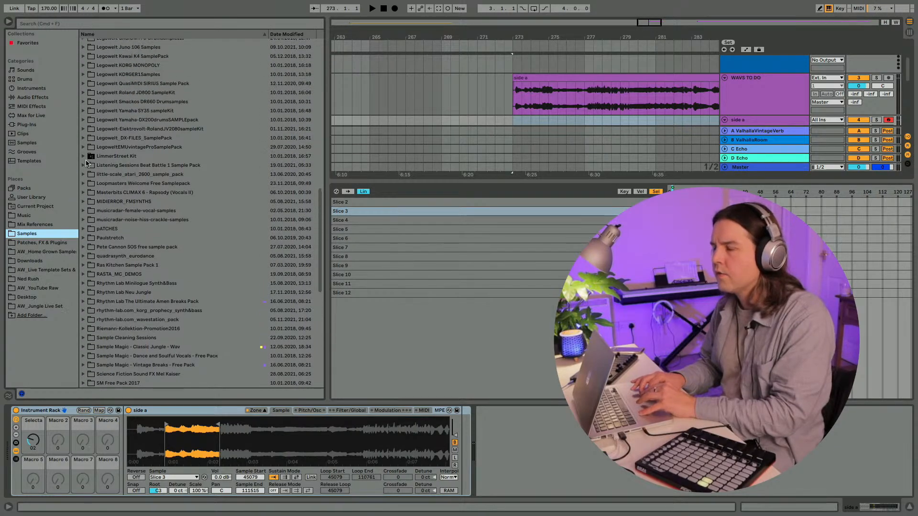
scroll(87, 164, down, 4)
scroll(84, 214, down, 1)
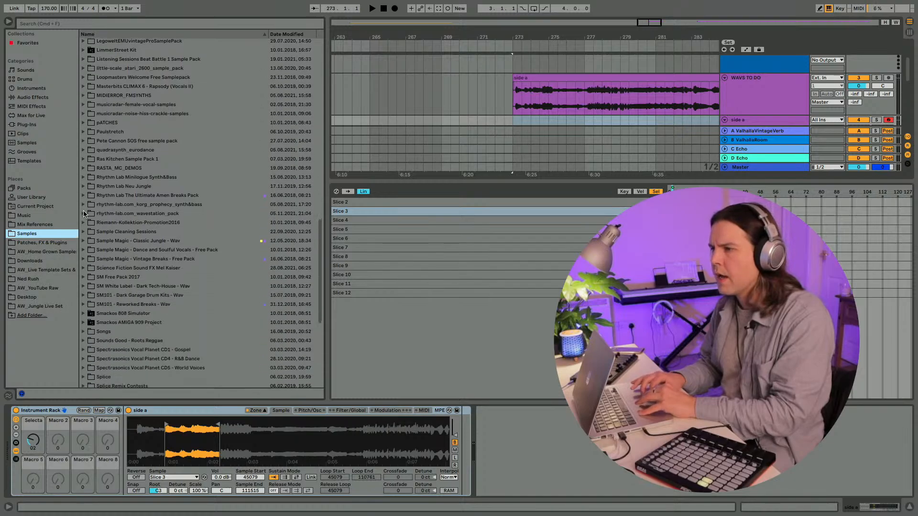
scroll(83, 252, down, 3)
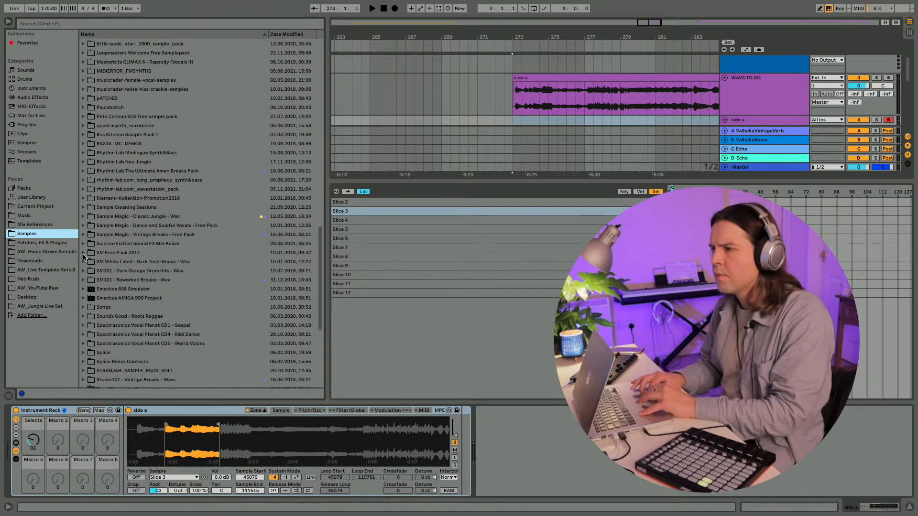
scroll(84, 257, down, 2)
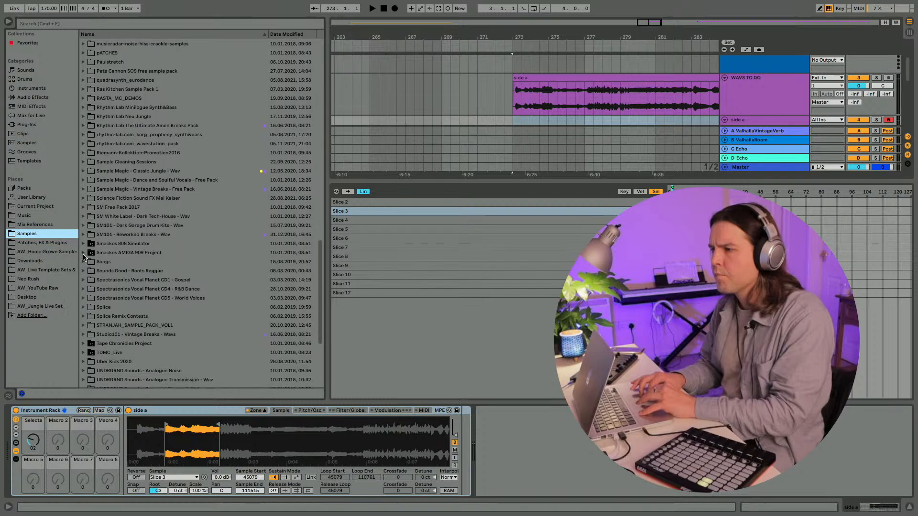
scroll(84, 296, down, 2)
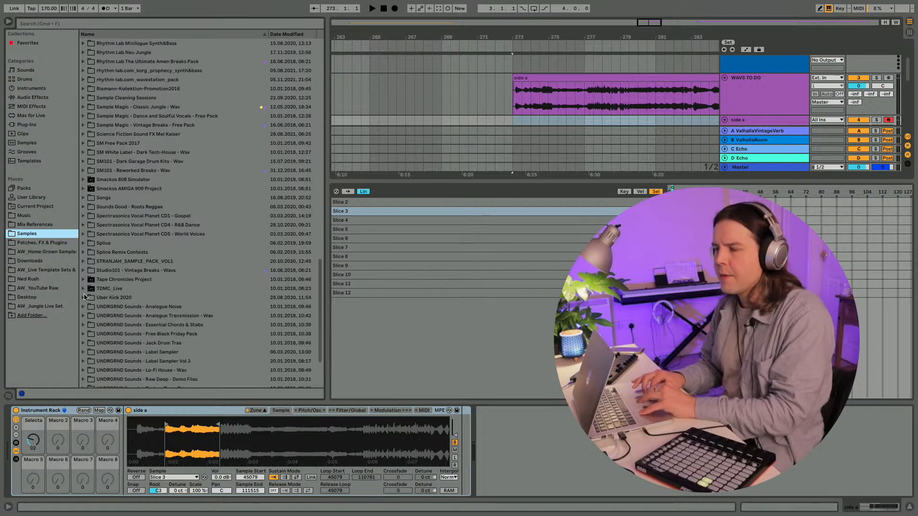
scroll(84, 296, down, 4)
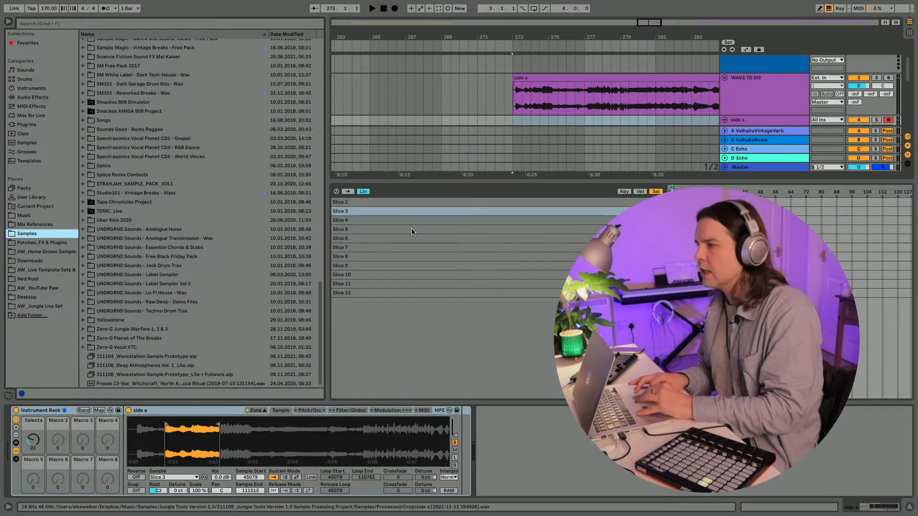
click(8, 21)
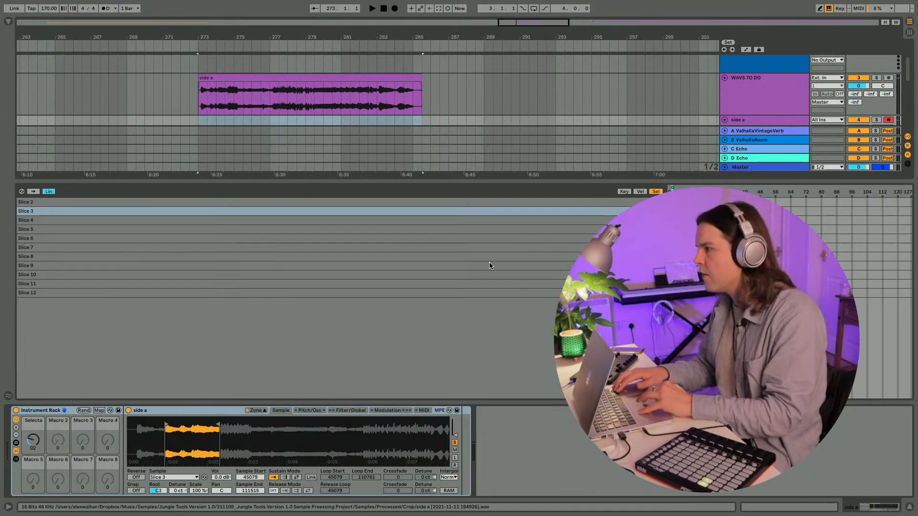
Step: Inspect the start of Slice 4's waveform while auditioning with the Selecta macro at 03 and 04
click(485, 220)
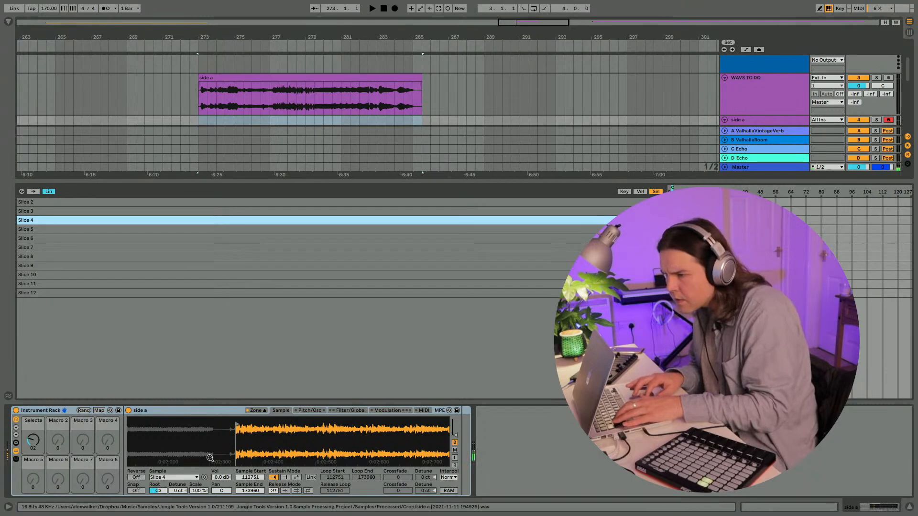
drag(33, 440, 33, 436)
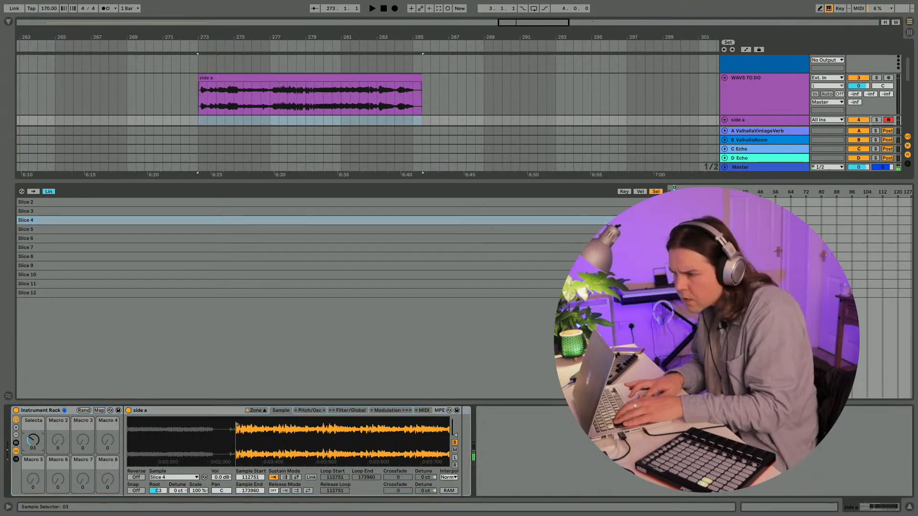
click(40, 443)
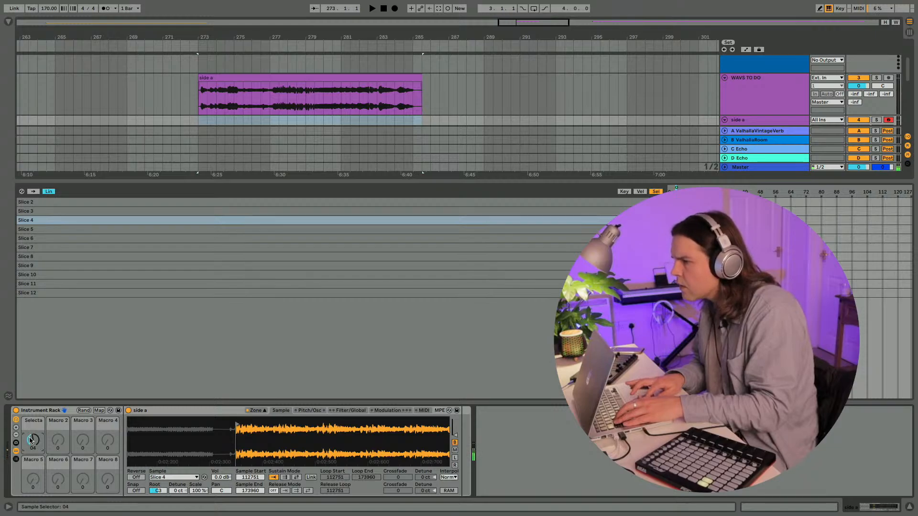
click(257, 411)
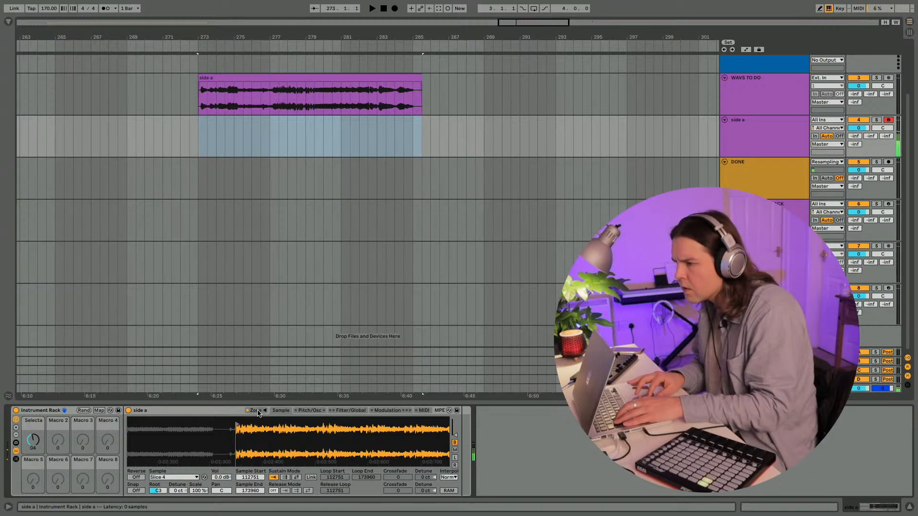
click(257, 410)
Step: Trim Slice 5's sample start to 174004 so that it begins right at its sound
click(492, 243)
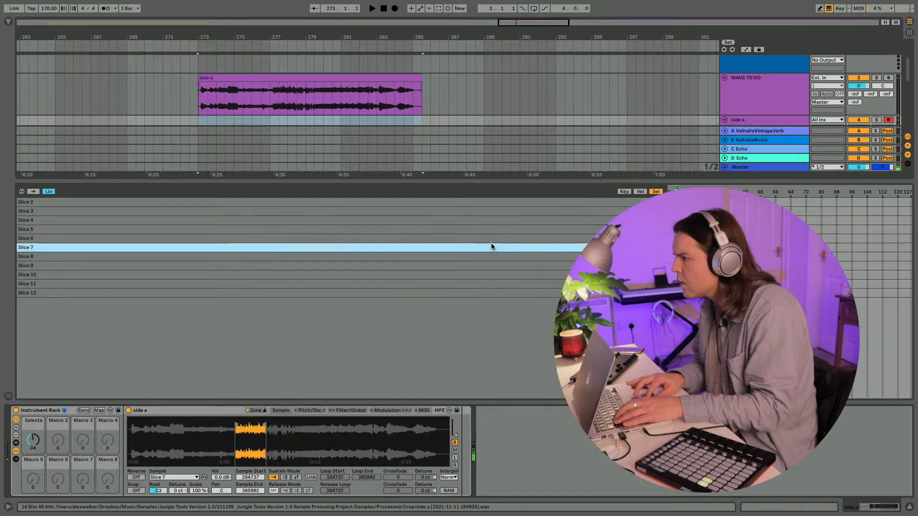
key(Up)
key(Up)
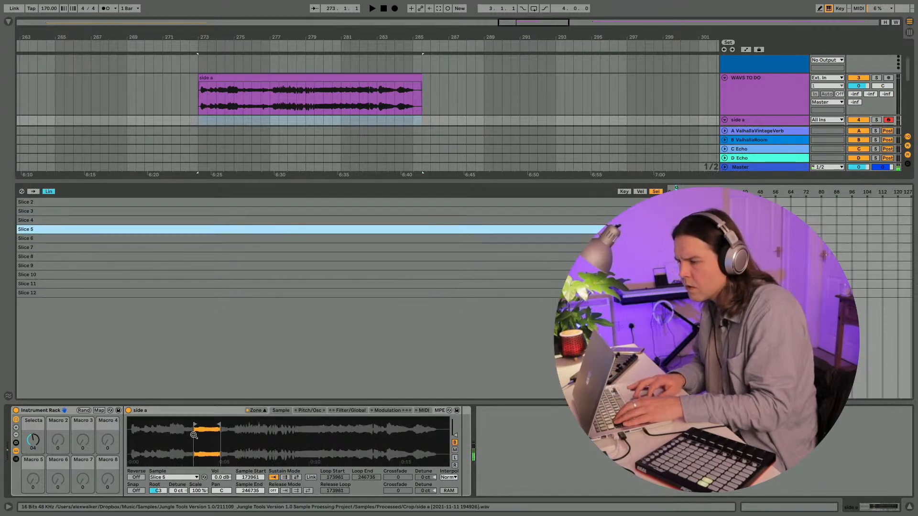
click(732, 126)
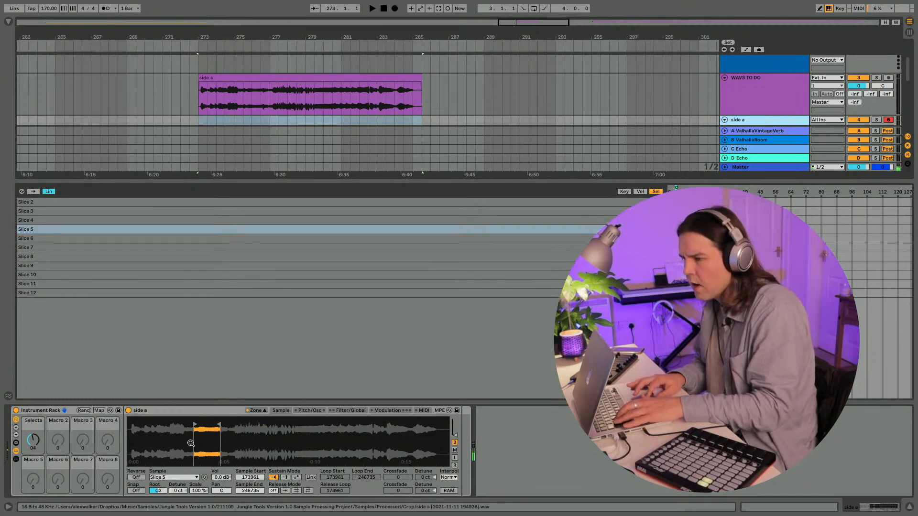
scroll(191, 443, down, 10)
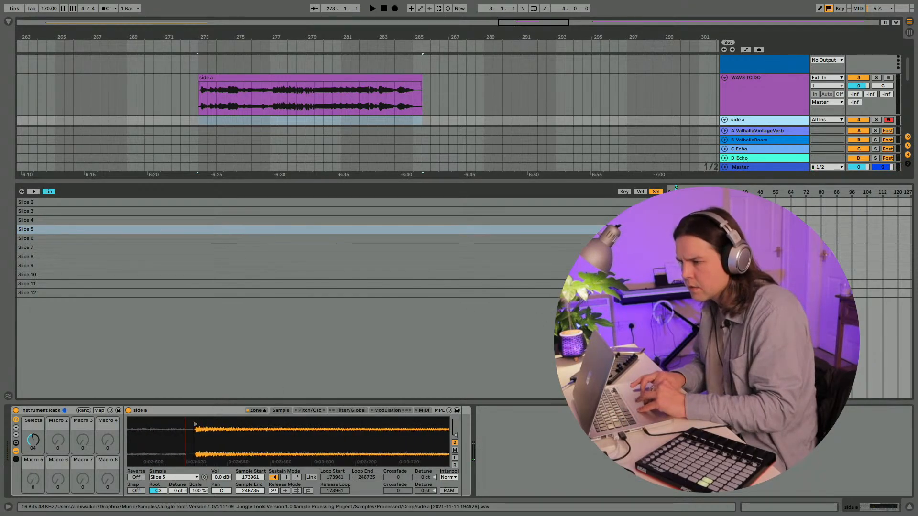
scroll(213, 438, down, 6)
drag(253, 423, 278, 424)
scroll(194, 452, up, 15)
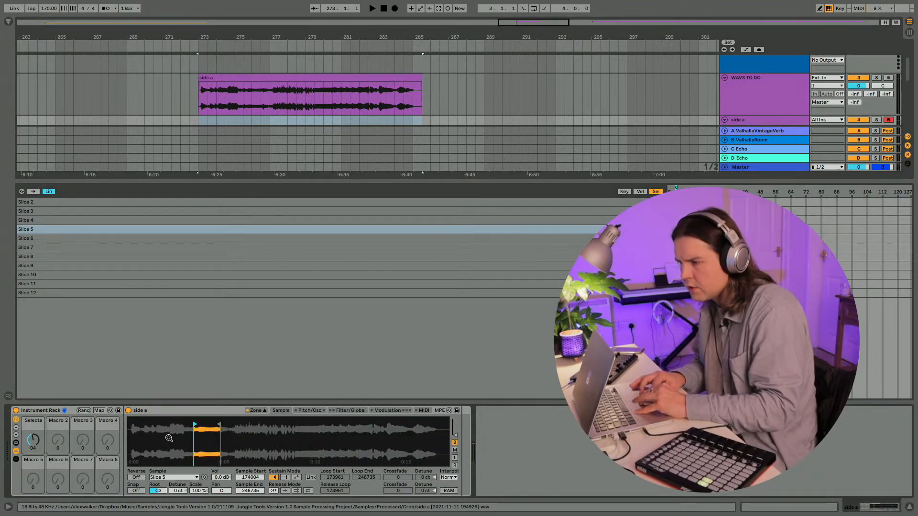
Step: Move Slice 4's sample start marker slightly earlier in the waveform
click(216, 226)
click(216, 221)
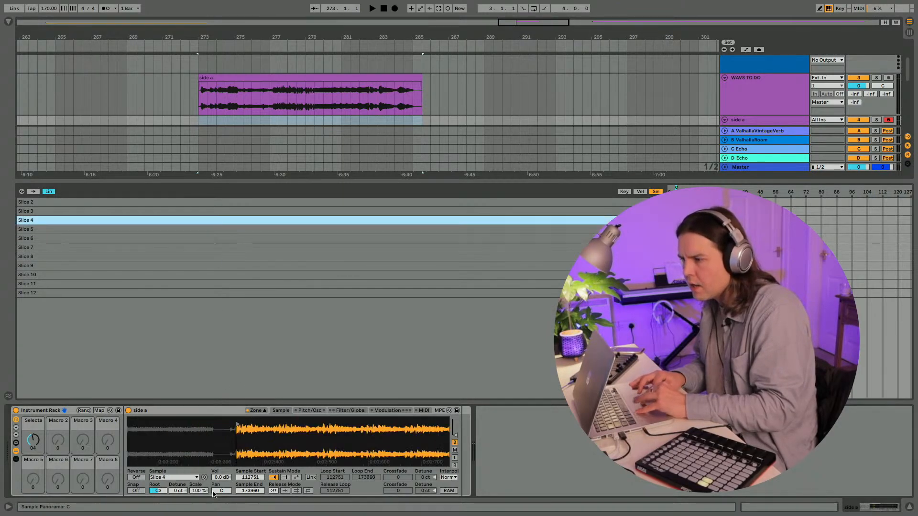
scroll(237, 430, down, 5)
drag(234, 423, 206, 423)
Step: Check the extent of Slice 6's region and set Slice 7's sample start to 282100
click(203, 238)
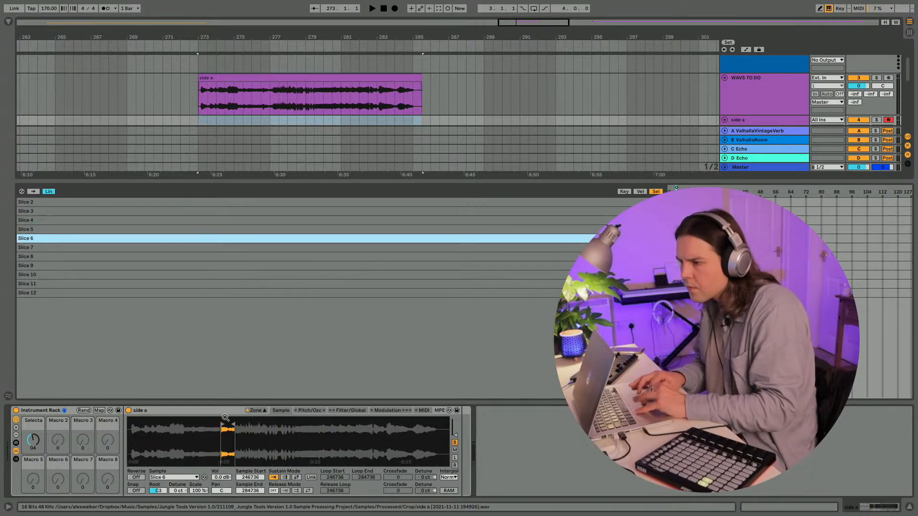
scroll(224, 438, up, 5)
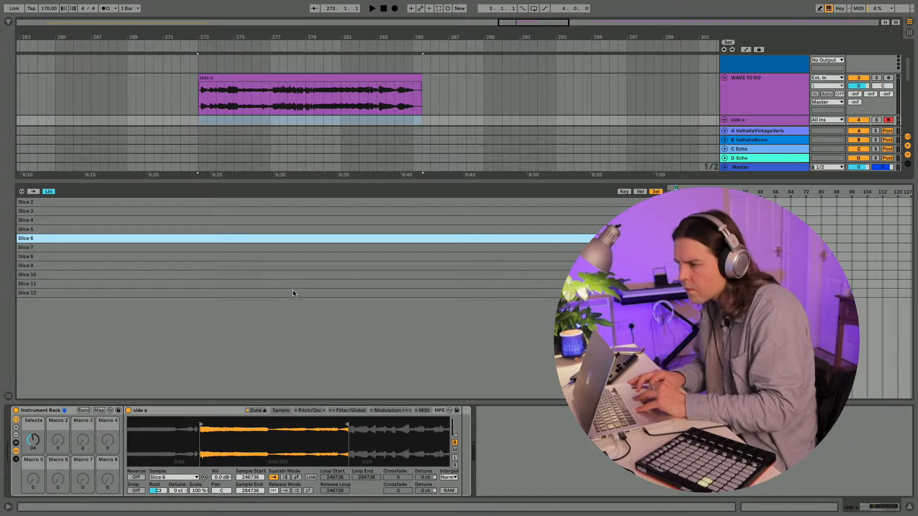
click(272, 247)
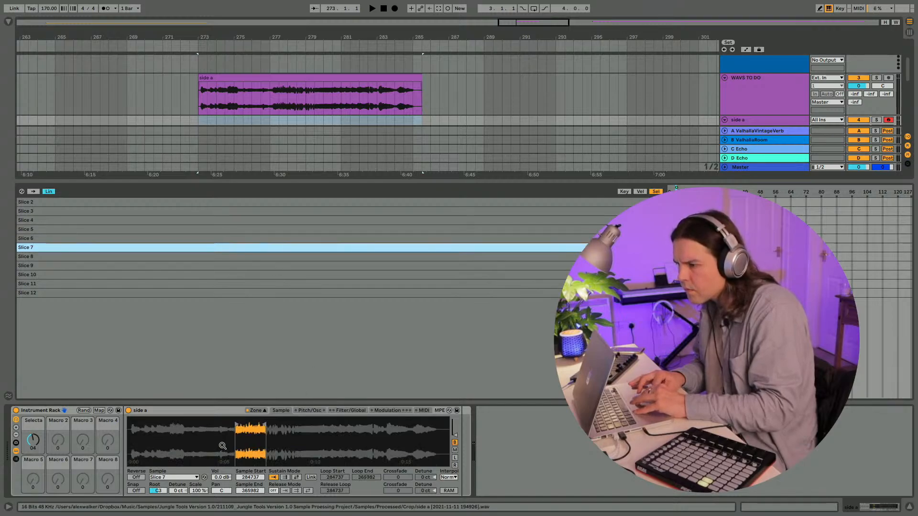
scroll(297, 441, down, 5)
scroll(297, 441, up, 3)
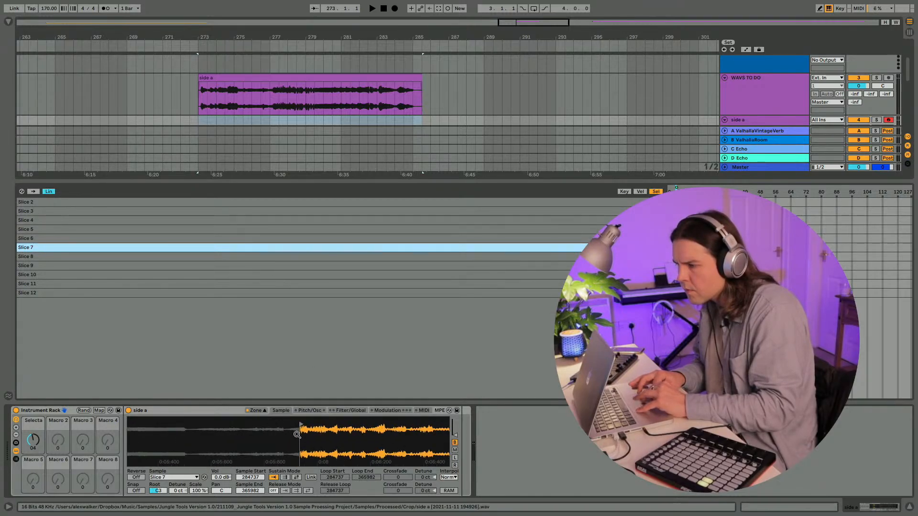
click(264, 410)
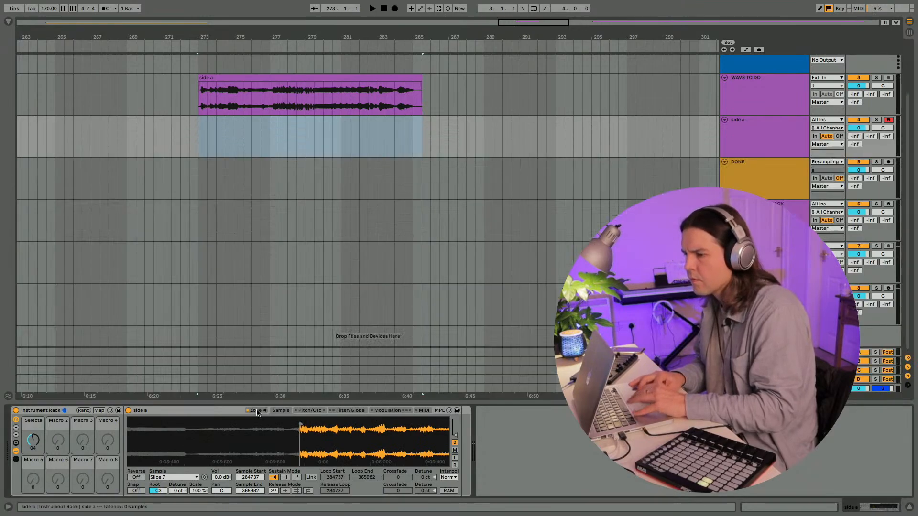
key(a)
drag(300, 425, 285, 425)
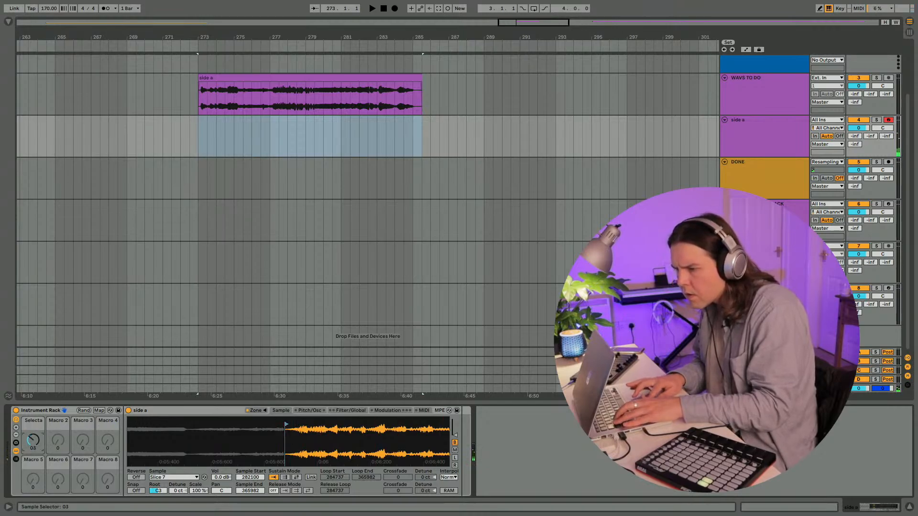
Step: Trim Slice 6's sample end to 264338, cutting off the quieter second part of its region
click(255, 410)
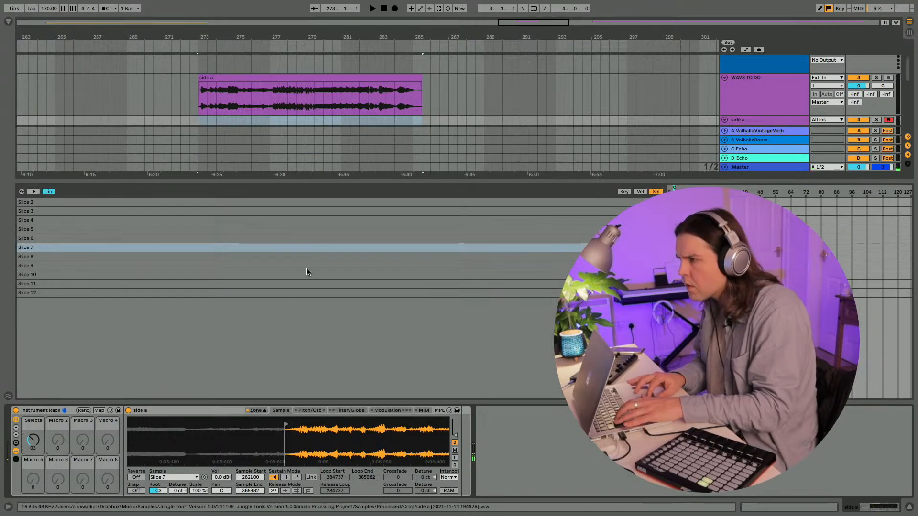
click(320, 238)
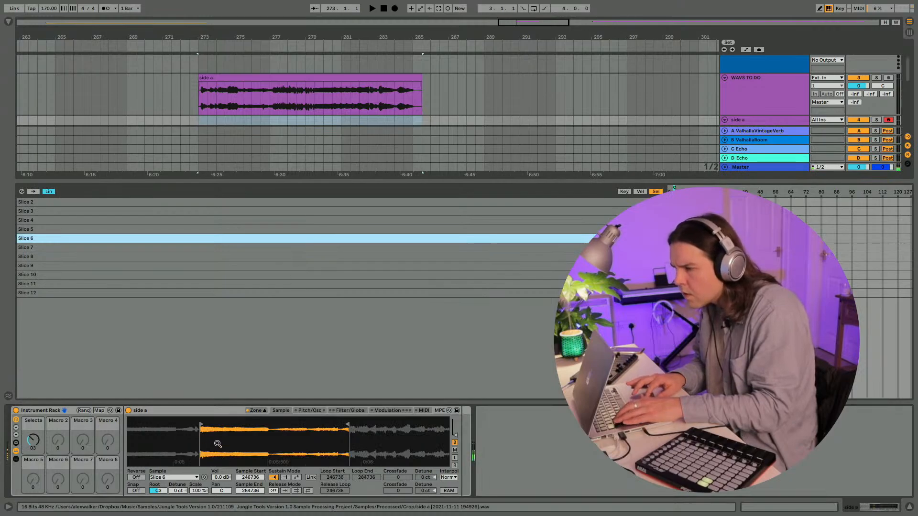
click(35, 439)
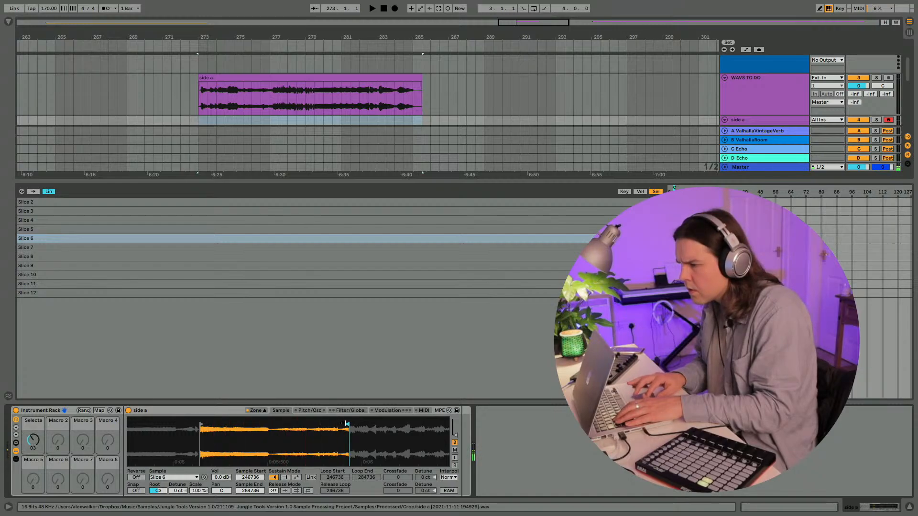
drag(343, 424, 264, 431)
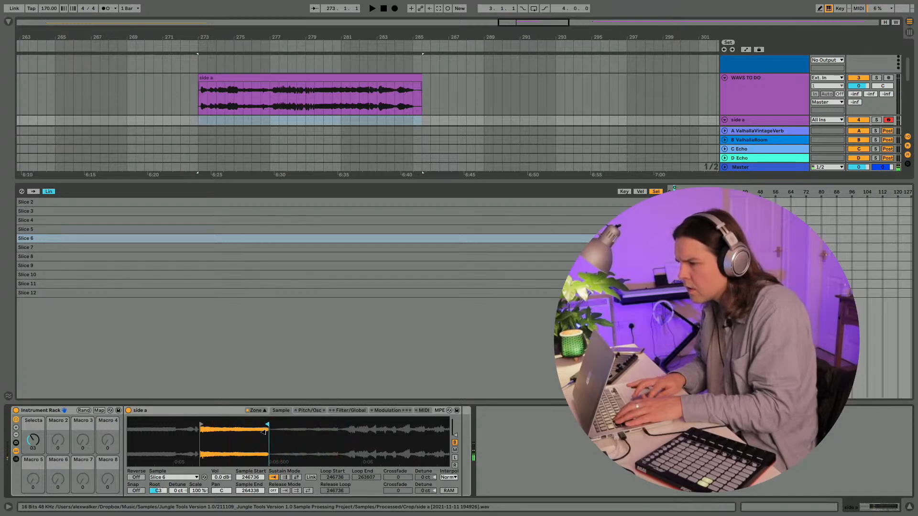
Step: Audition with the Selecta macro at 05, try Slice 7's sample start at 264412, and return it to 282100
drag(33, 440, 33, 436)
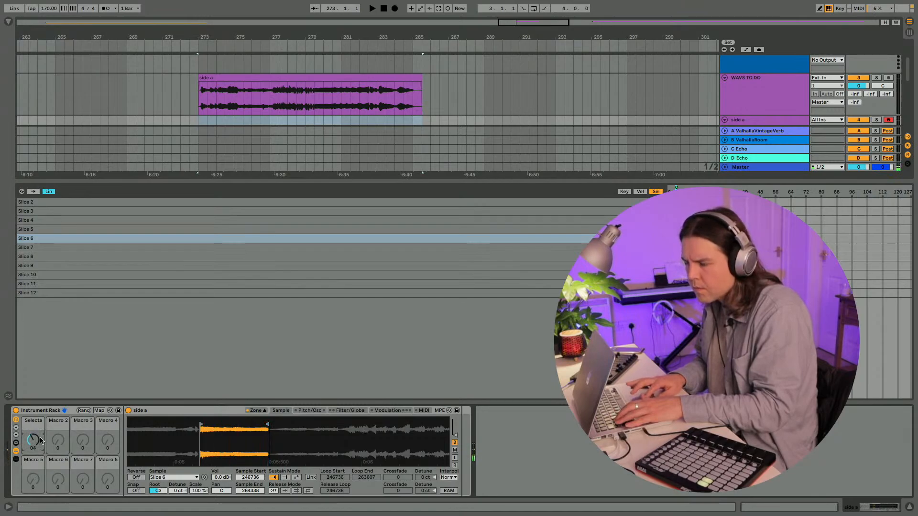
click(254, 247)
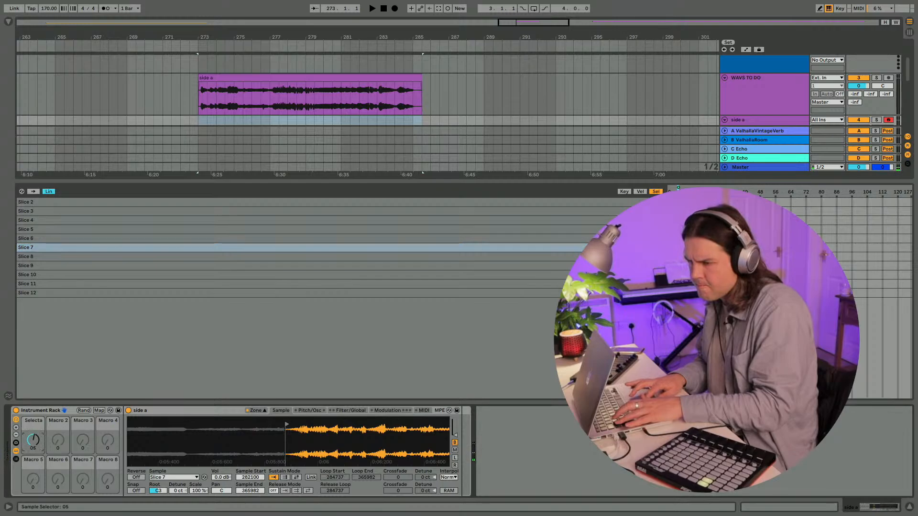
drag(281, 432, 230, 425)
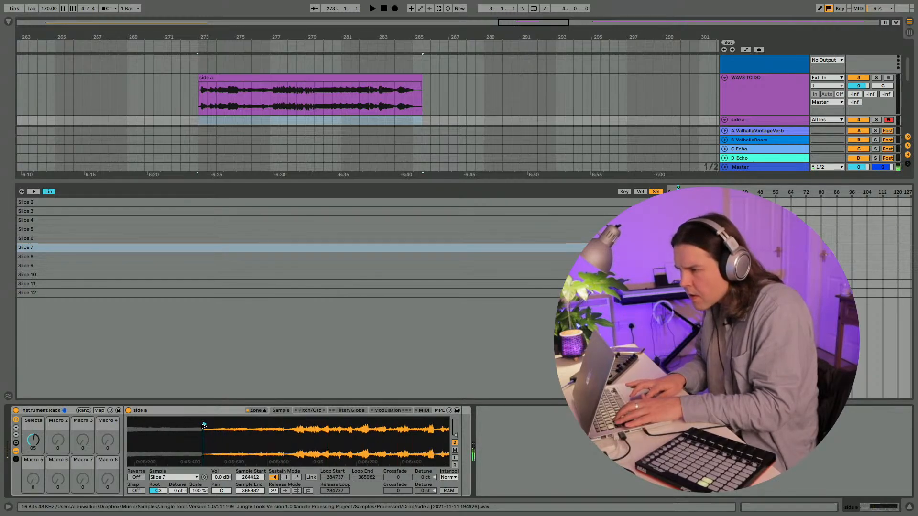
drag(203, 425, 285, 426)
key(super+alt+b)
key(super+alt+b)
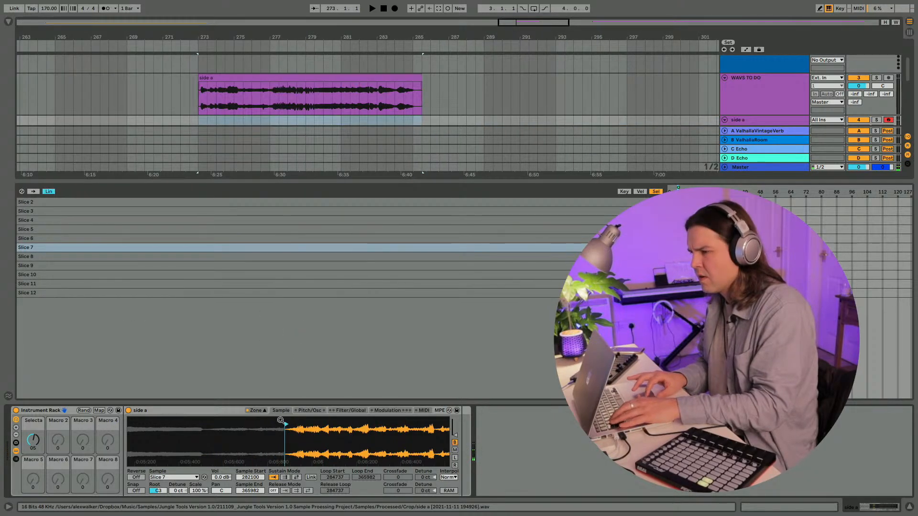
Step: Set the Selecta macro to 06 for auditioning and compare the sample regions of Slice 7 and Slice 8
click(189, 257)
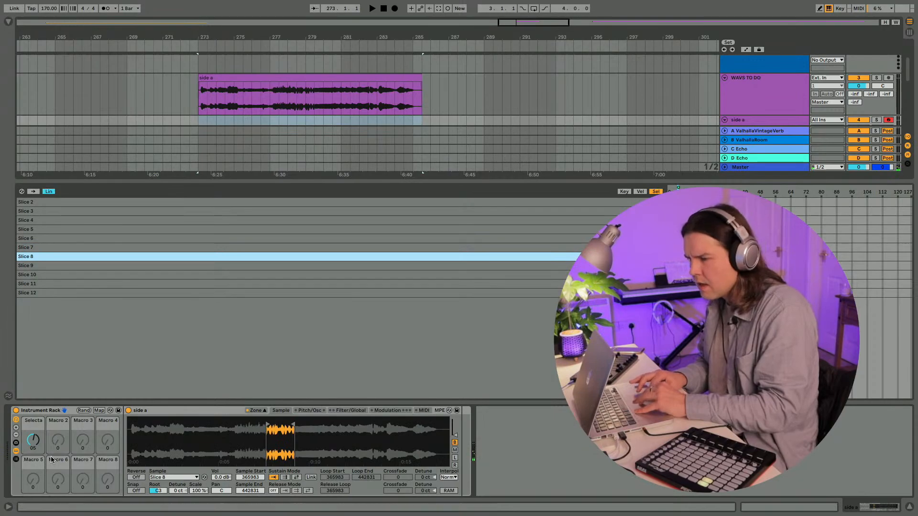
click(33, 440)
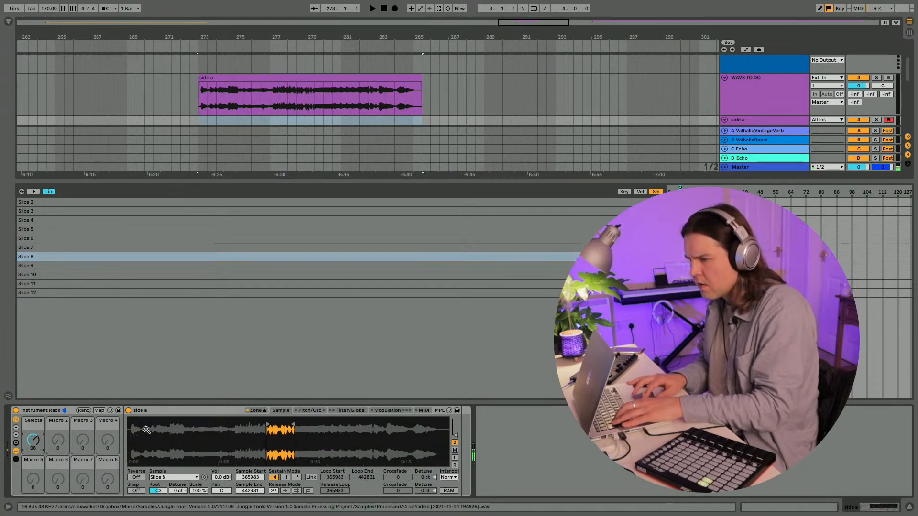
click(128, 247)
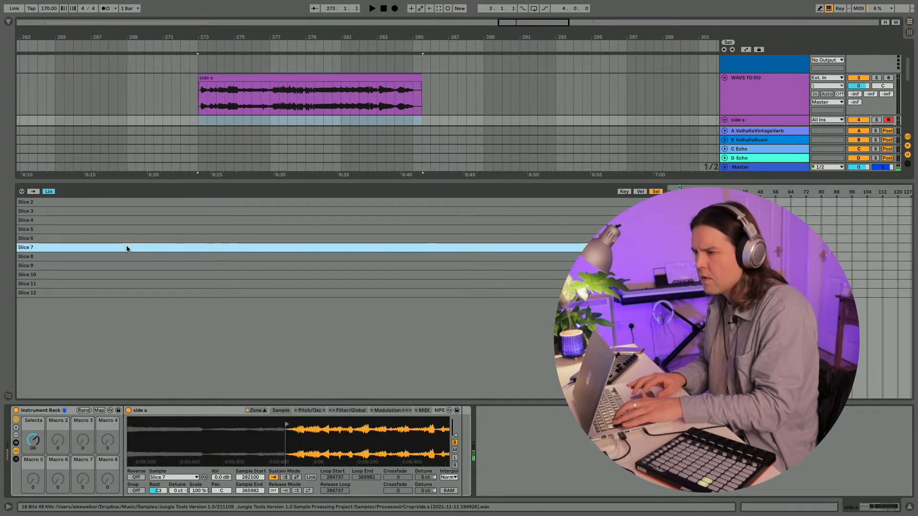
click(129, 257)
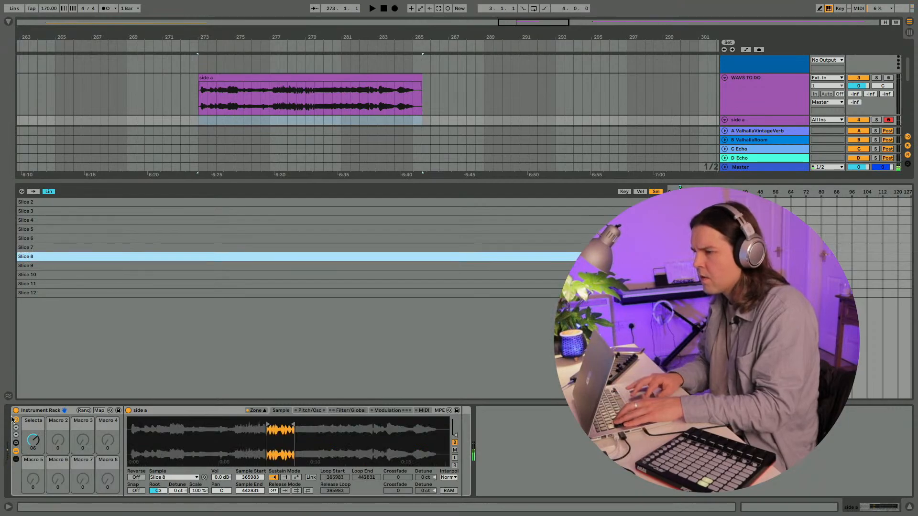
Step: Audition the sample at selector value 05 and examine the start points of Slice 8 and Slice 7
drag(31, 446, 31, 444)
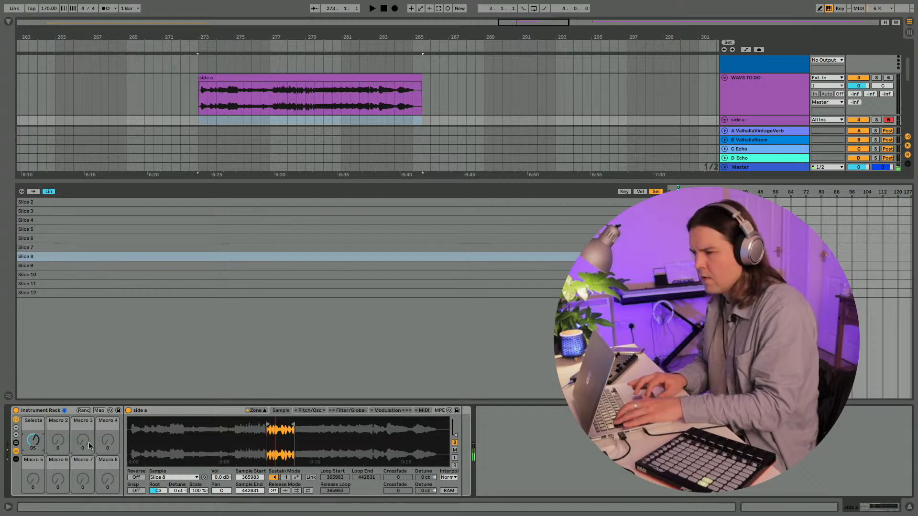
key(a)
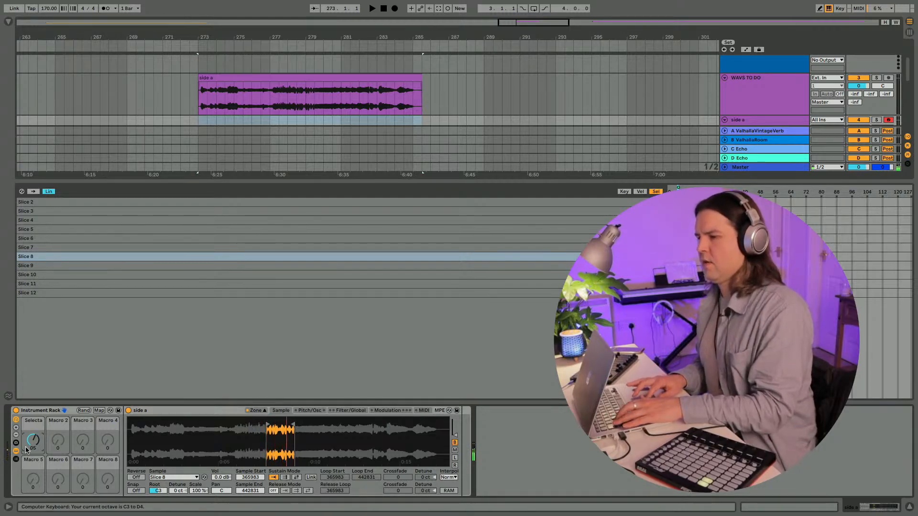
click(88, 263)
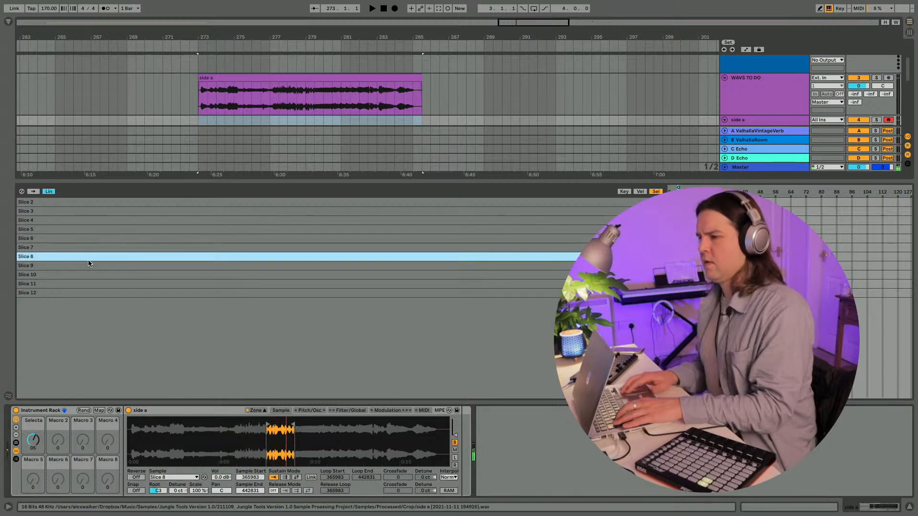
scroll(277, 441, up, 3)
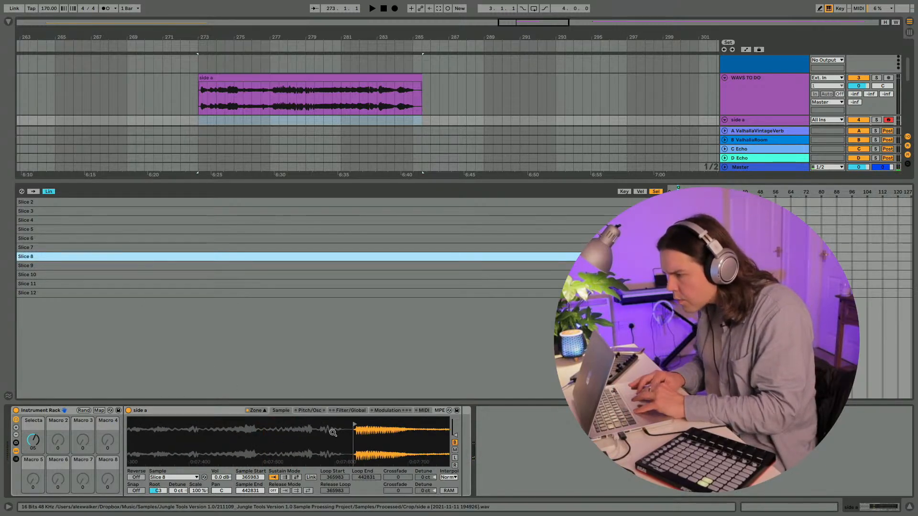
scroll(347, 429, up, 2)
click(293, 247)
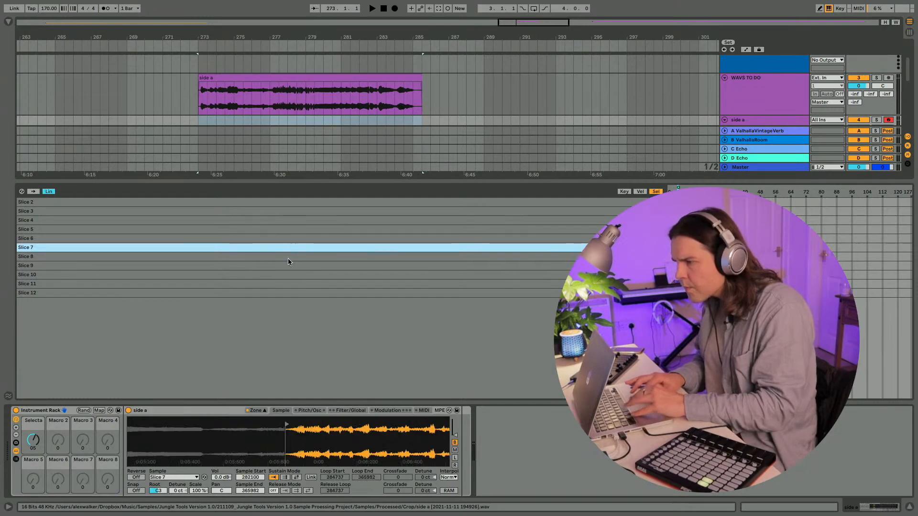
Step: Advance the sample selector macro from 06 to 09, auditioning the samples and examining Slices 9, 10 and 11
drag(33, 439, 33, 436)
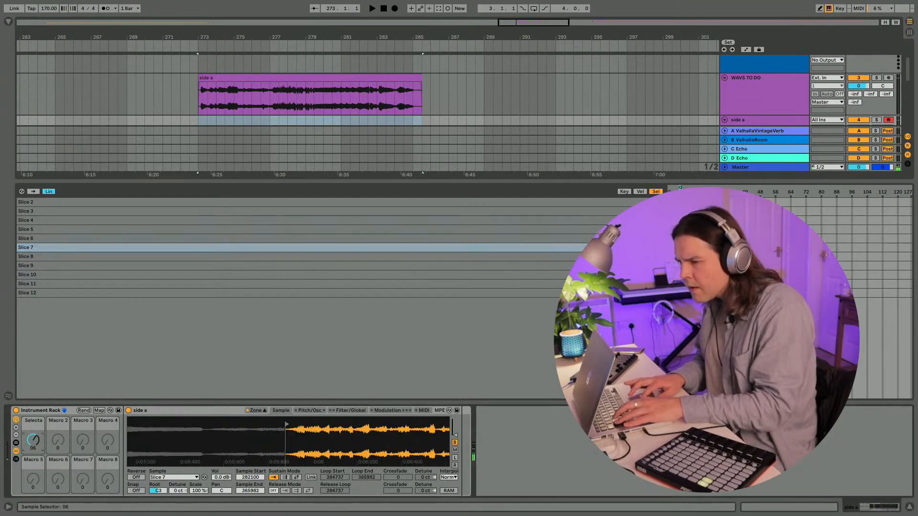
click(105, 264)
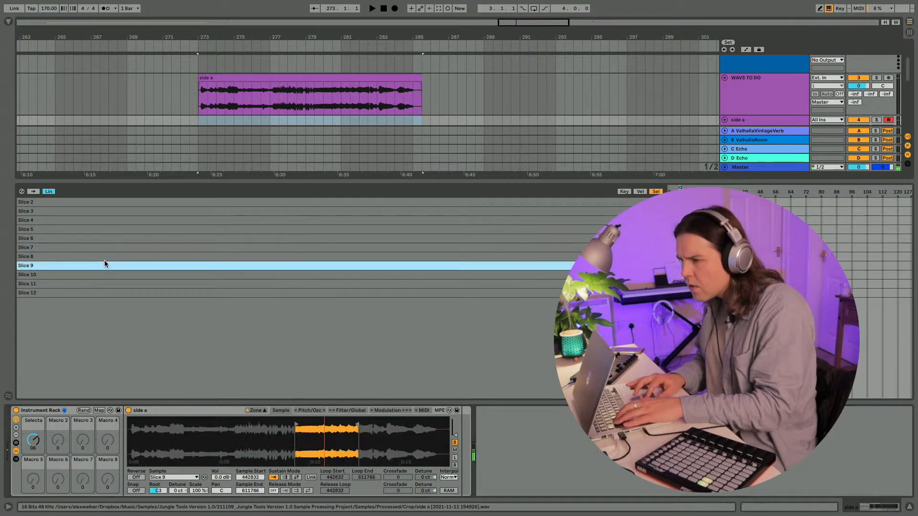
key(Down)
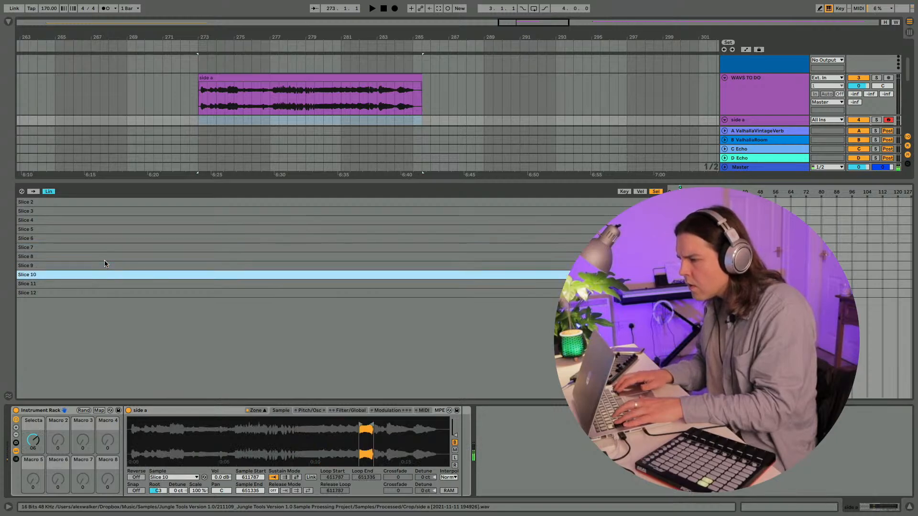
click(16, 451)
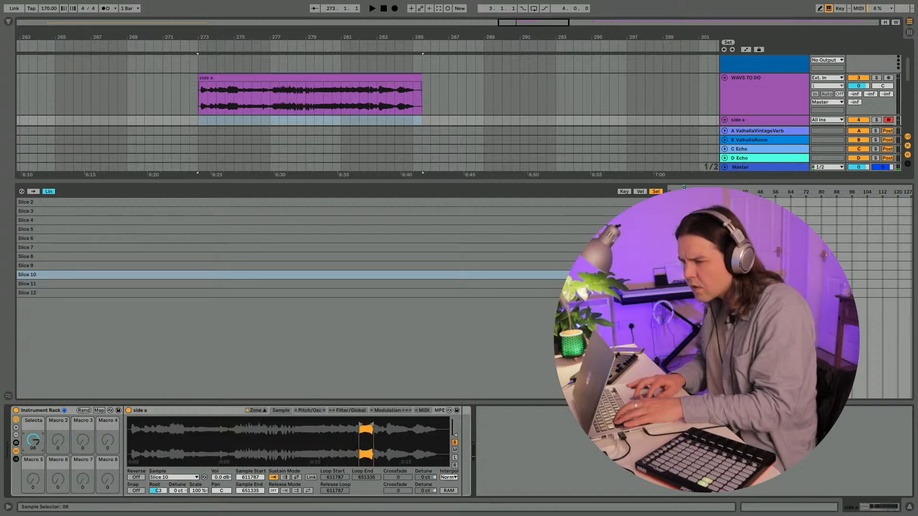
click(134, 284)
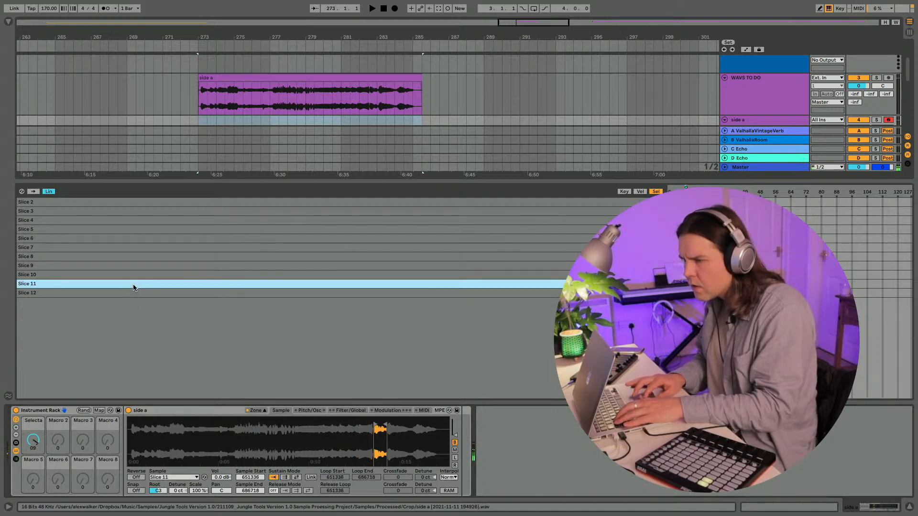
Step: Trim the end of Slice 11 back to about sample 685913
drag(383, 445, 384, 483)
drag(330, 423, 319, 423)
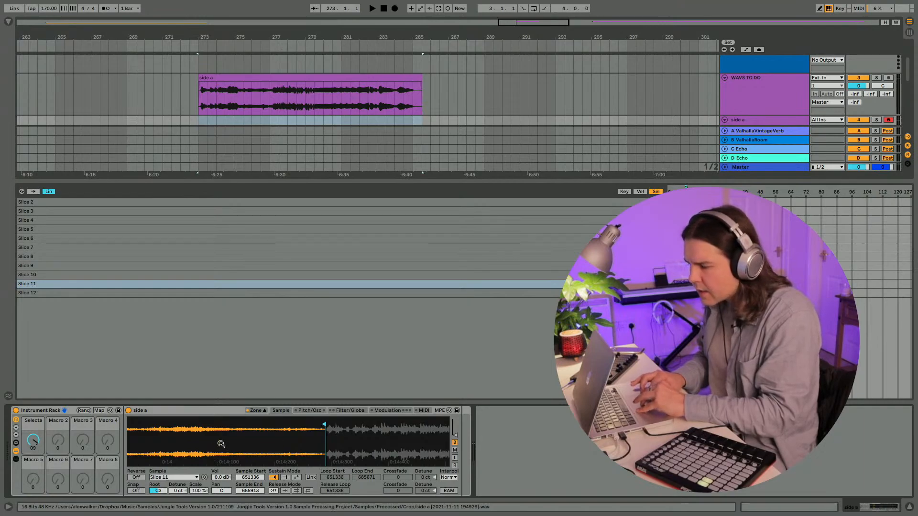
mouse_move(235, 440)
mouse_down()
mouse_move(235, 413)
mouse_move(246, 439)
mouse_move(308, 423)
mouse_move(337, 448)
mouse_move(352, 438)
mouse_up()
Step: Adjust Slice 12 so that it starts at about sample 685856 and ends at about 822563
click(221, 293)
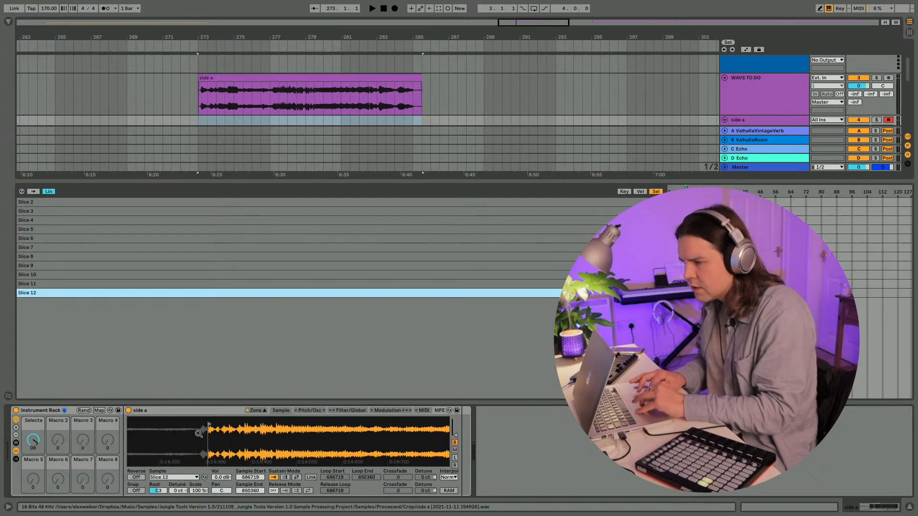
drag(209, 425, 205, 424)
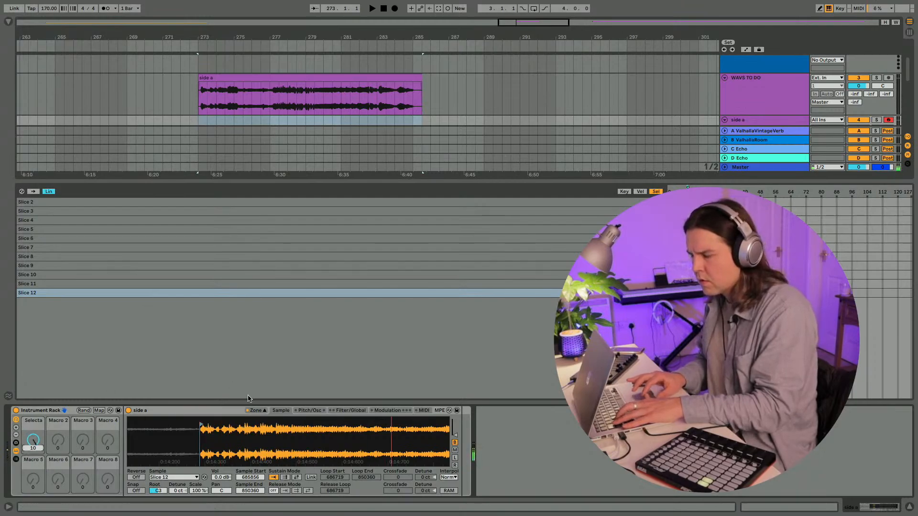
scroll(390, 440, down, 5)
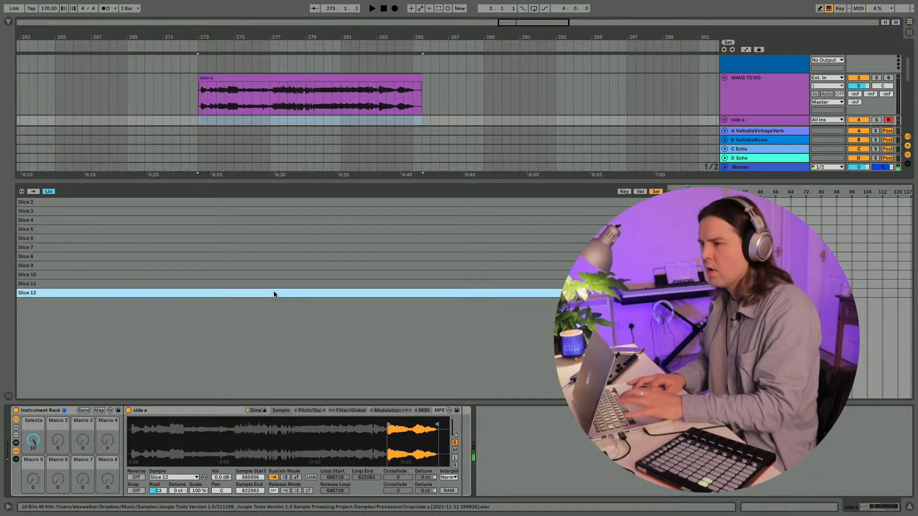
Step: Crop all the samples from Slice 2 through Slice 12
shift+click(261, 201)
right_click(261, 205)
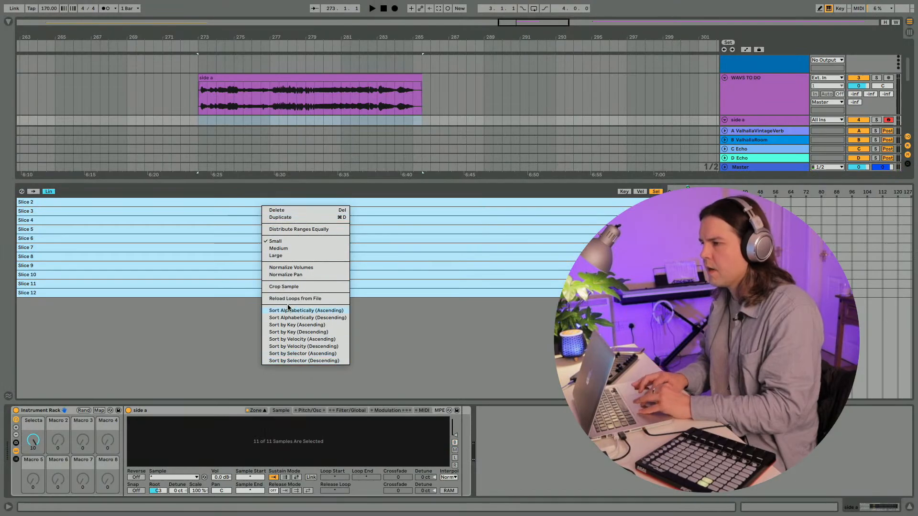
click(284, 286)
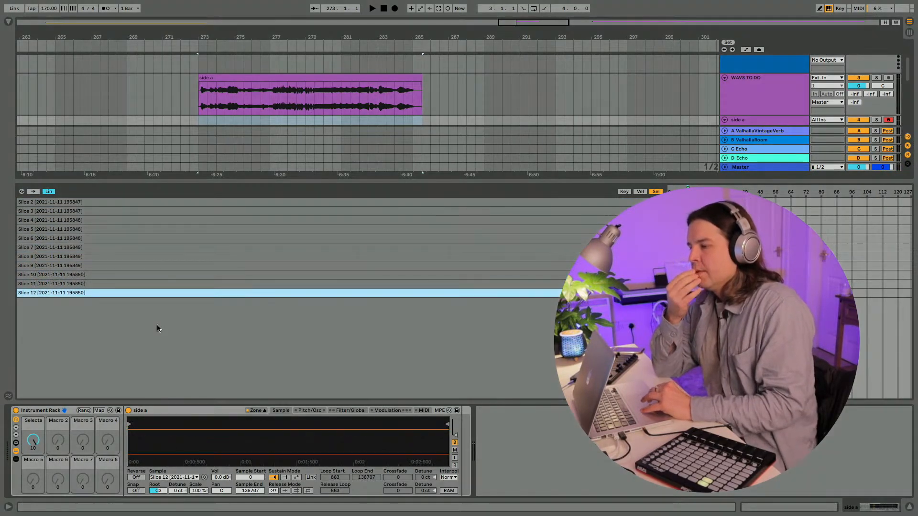
Step: Audition the cropped slices with the sample selector macro, going from 01 to 05
click(33, 439)
text(01)
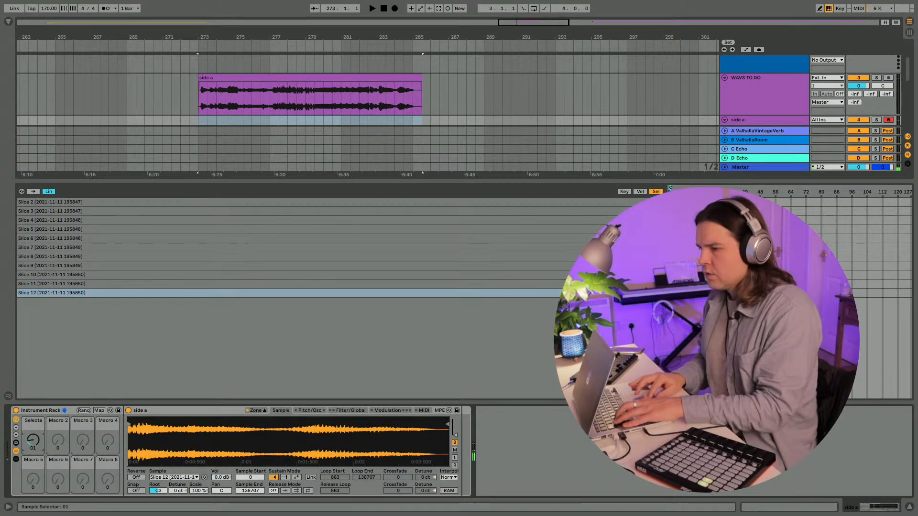
text(5)
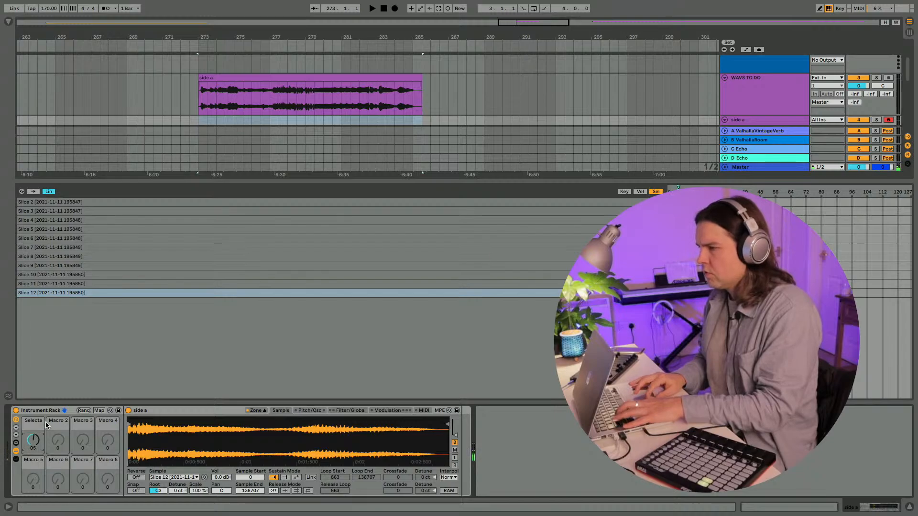
Step: Find the SIDE A SAMPLER RACK track and examine its Sampler's zone list
scroll(696, 93, down, 3)
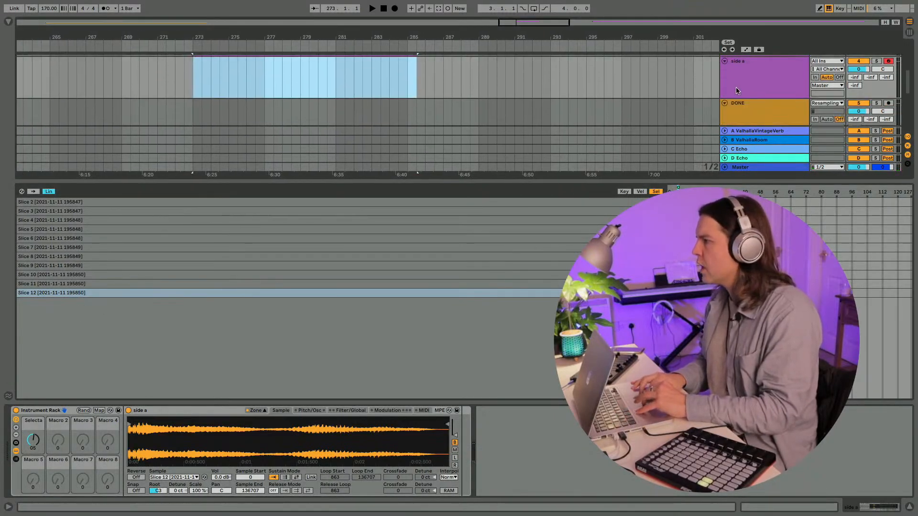
click(745, 87)
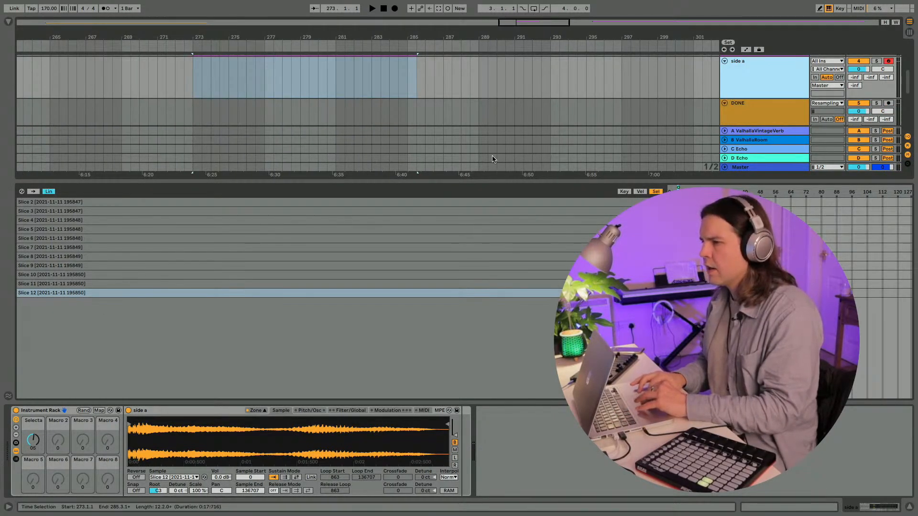
key(super+alt+l)
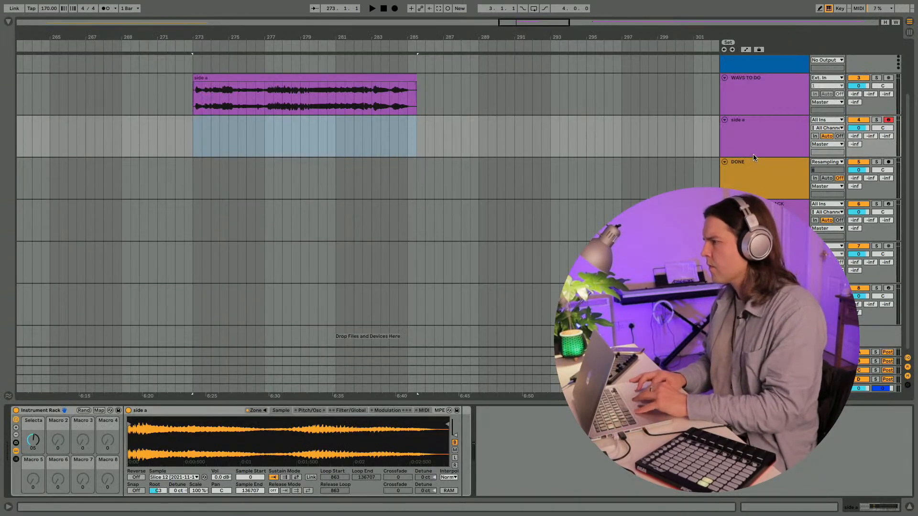
click(753, 154)
key(Down)
key(Down)
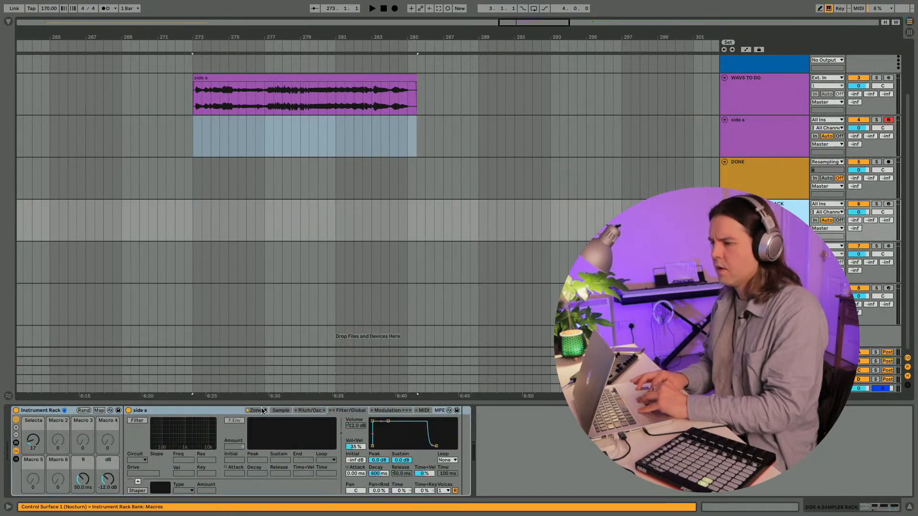
key(super+alt+l)
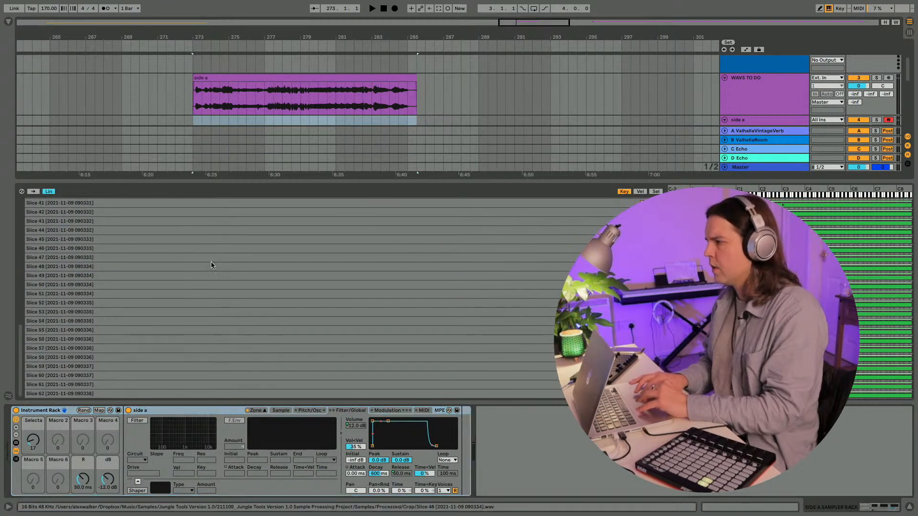
Step: Return to the side a track and select all of its cropped slices in the Sampler's zone list
click(752, 87)
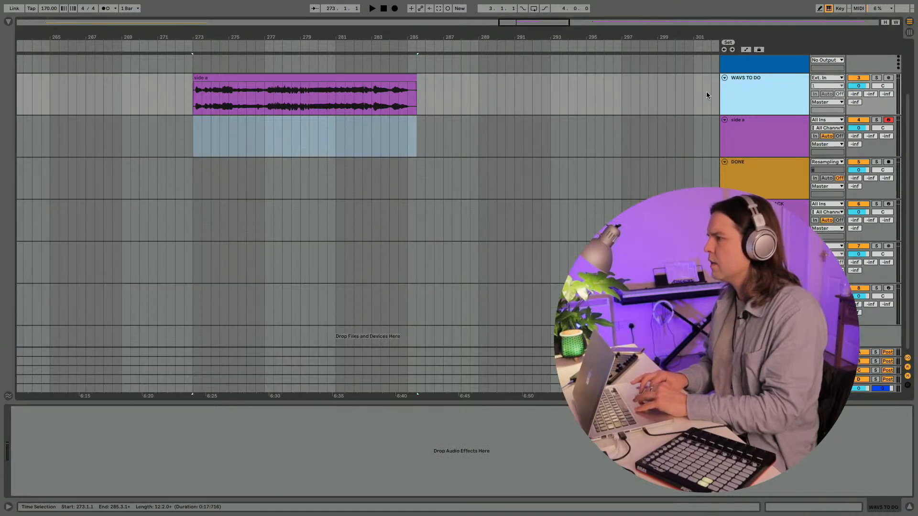
click(738, 120)
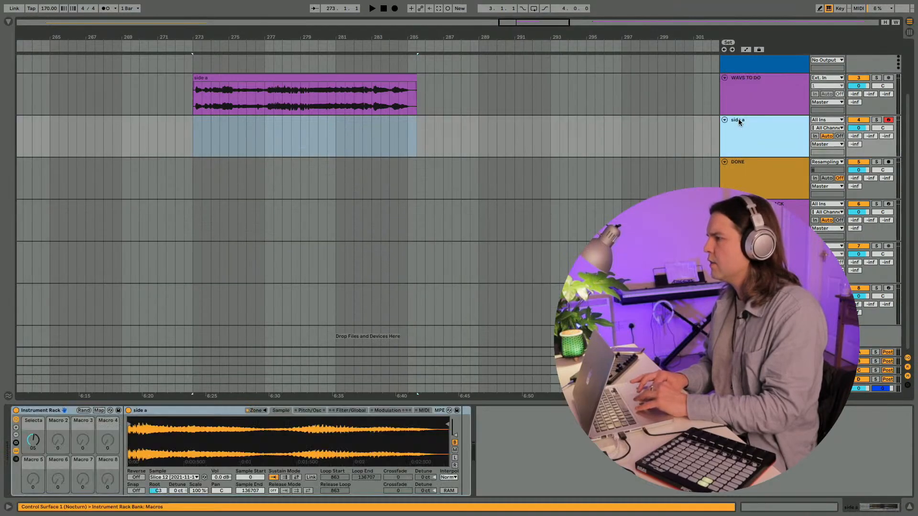
click(257, 411)
click(229, 258)
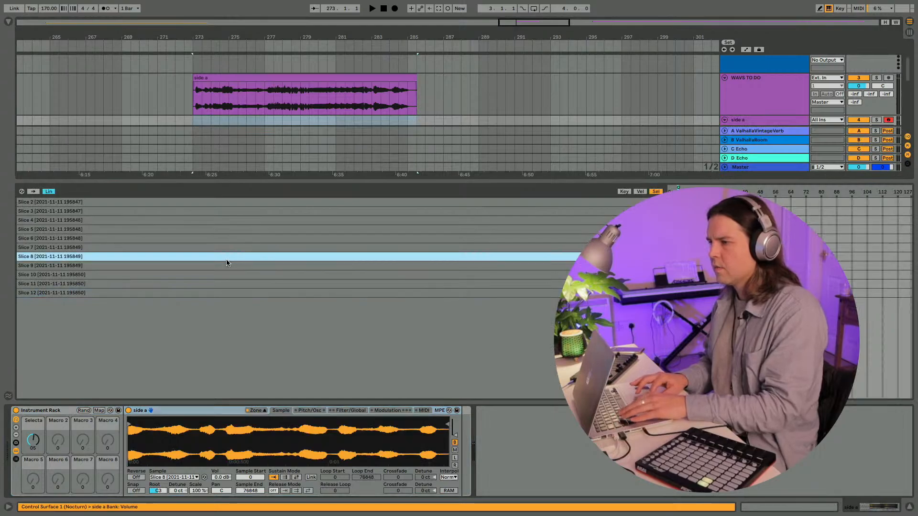
key(super+a)
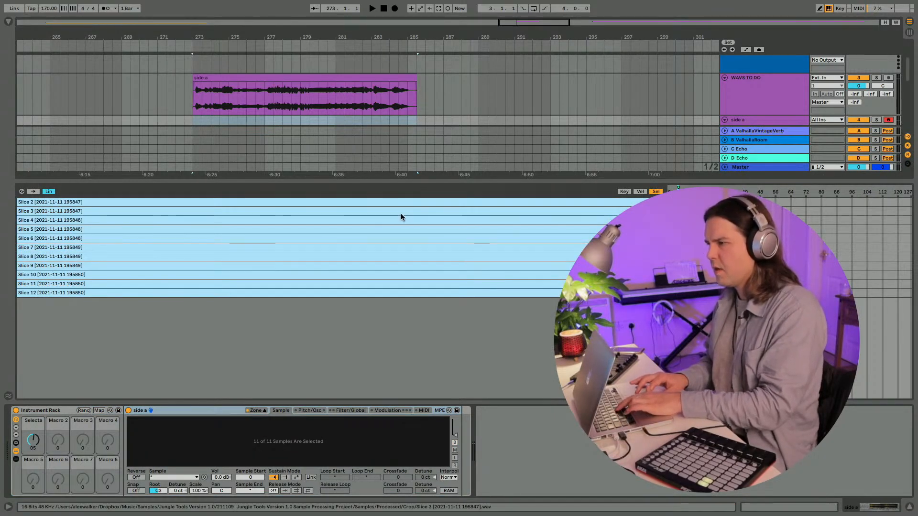
right_click(391, 237)
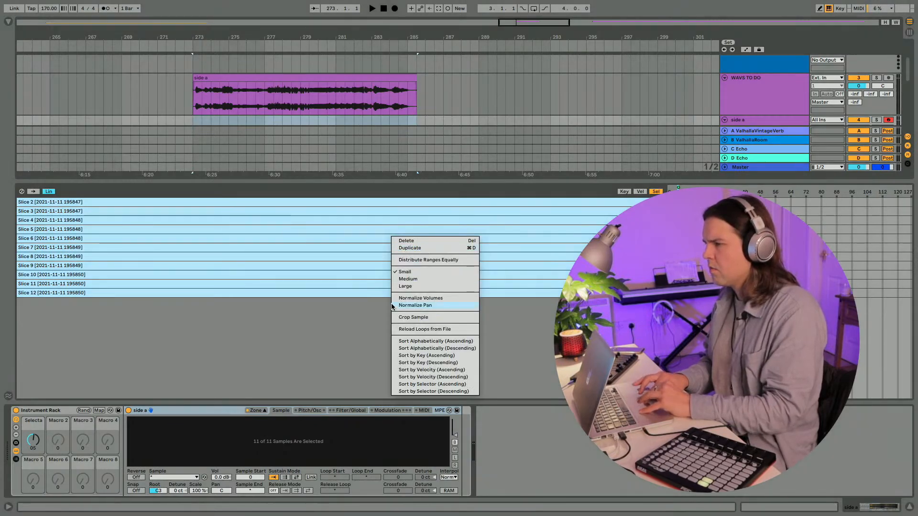
click(362, 276)
right_click(407, 238)
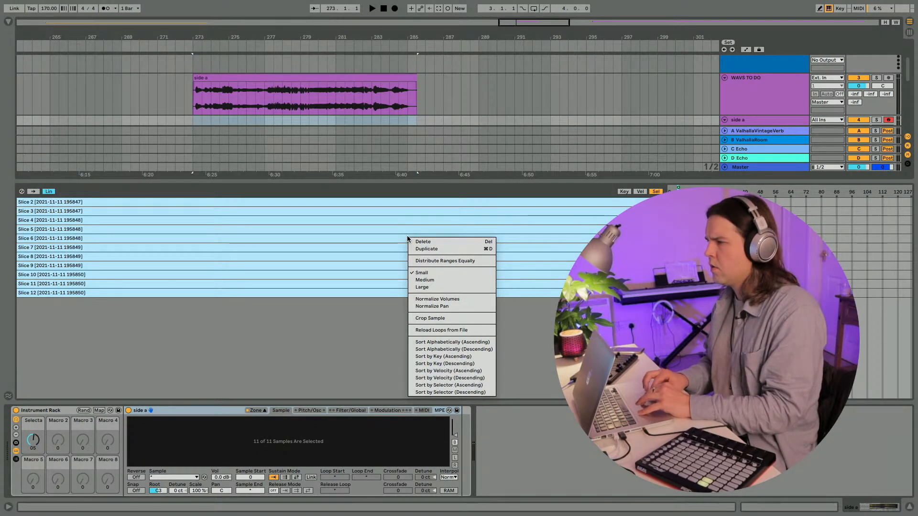
click(351, 239)
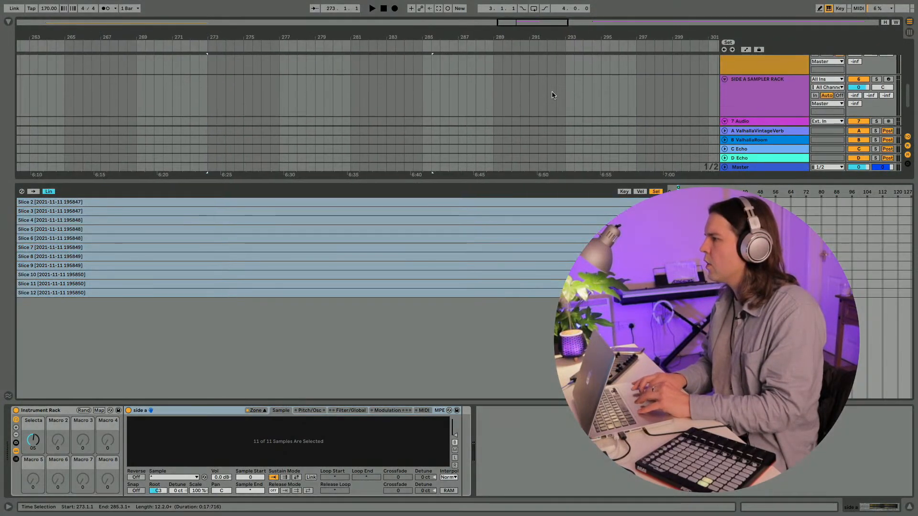
Step: Transfer the selected cropped slices from the side a track into the SIDE A SAMPLER RACK zone list, near its end
drag(342, 273, 737, 86)
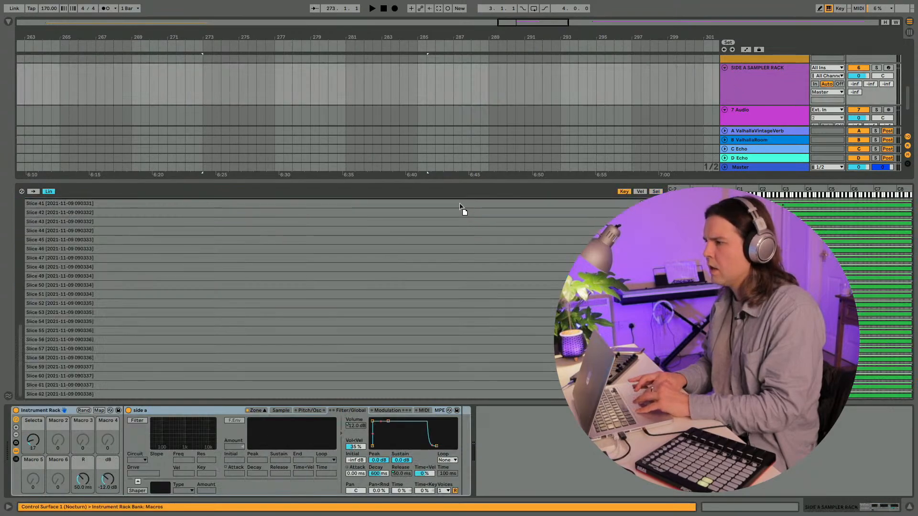
drag(460, 205, 469, 393)
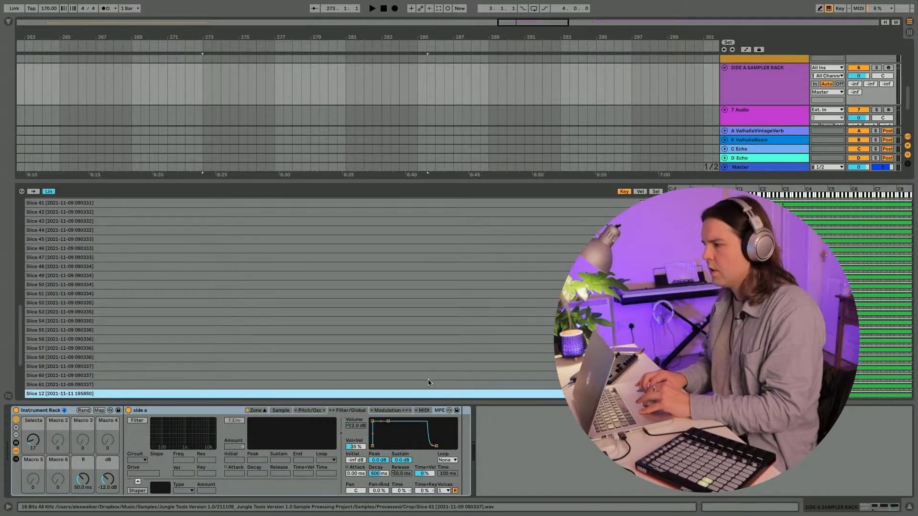
Step: Show the sample select zones, select all slices in the zone list and extend their selector ranges up to 127
click(656, 191)
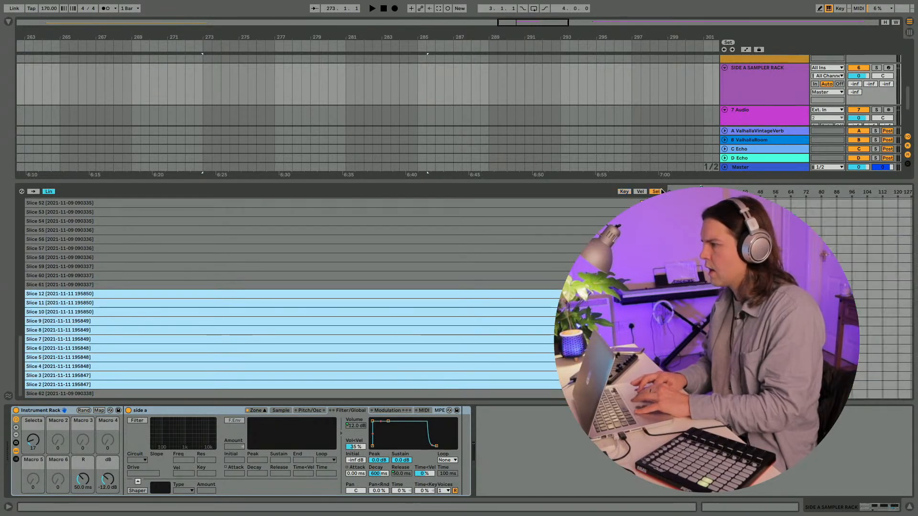
key(super+a)
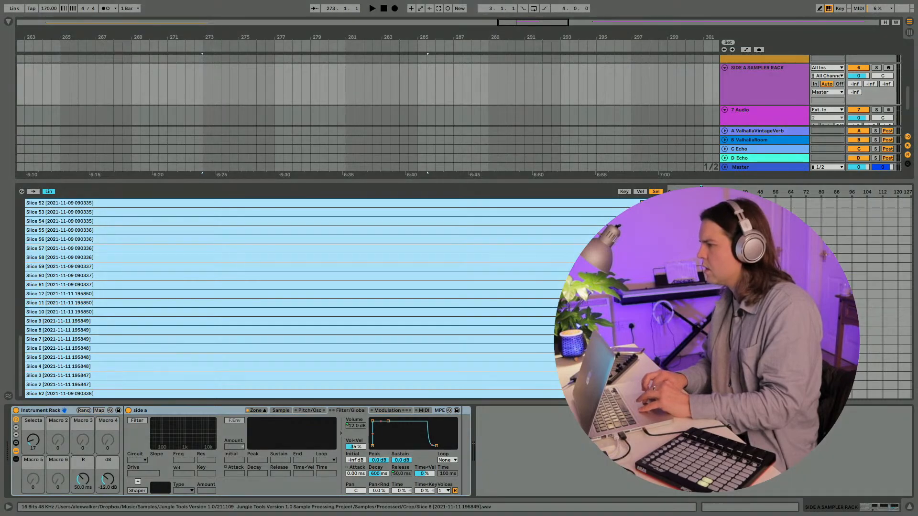
key(ctrl+Up)
key(ctrl+Up)
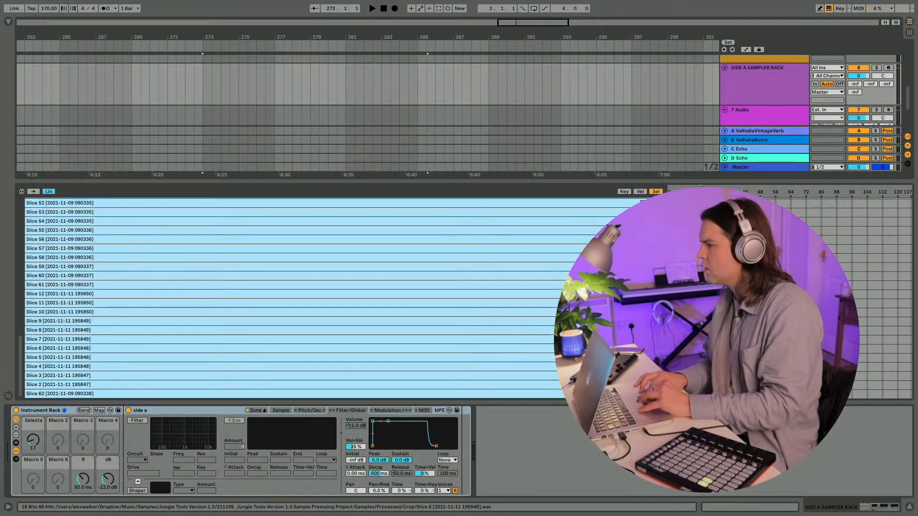
scroll(286, 348, up, 10)
scroll(286, 348, down, 10)
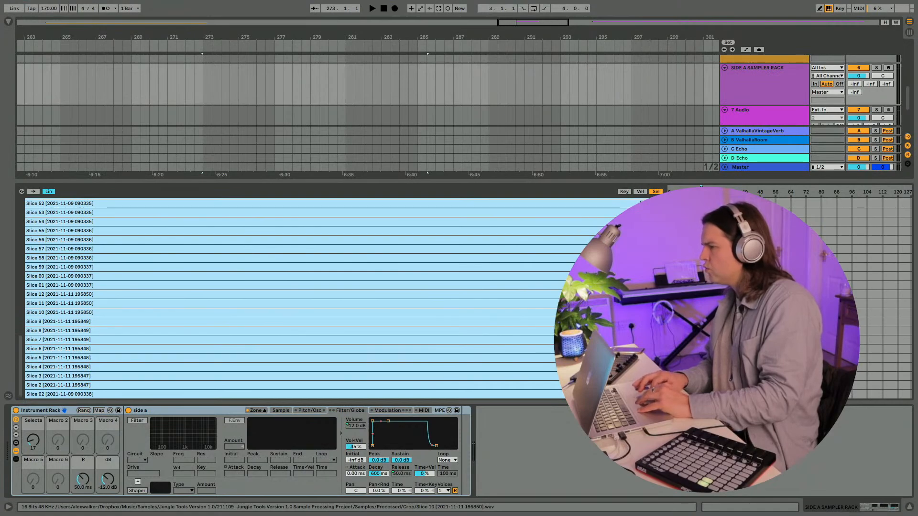
drag(841, 312, 915, 312)
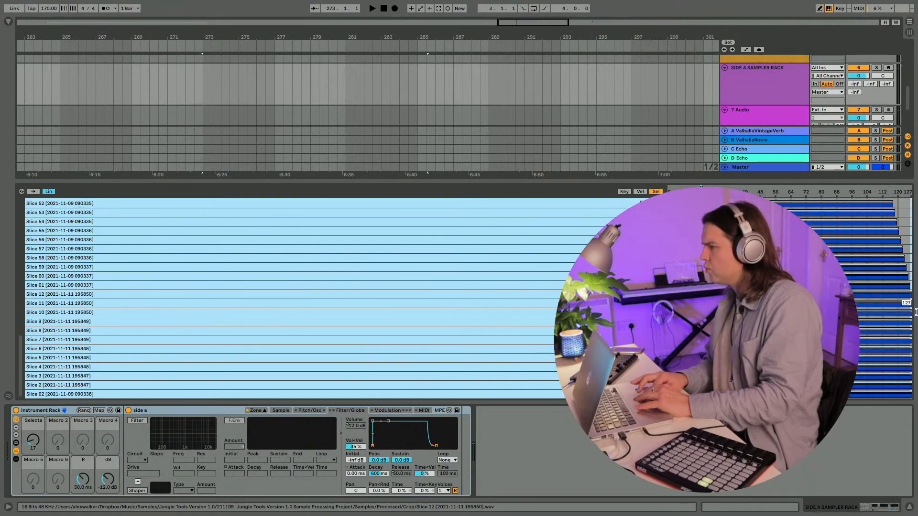
scroll(468, 298, up, 10)
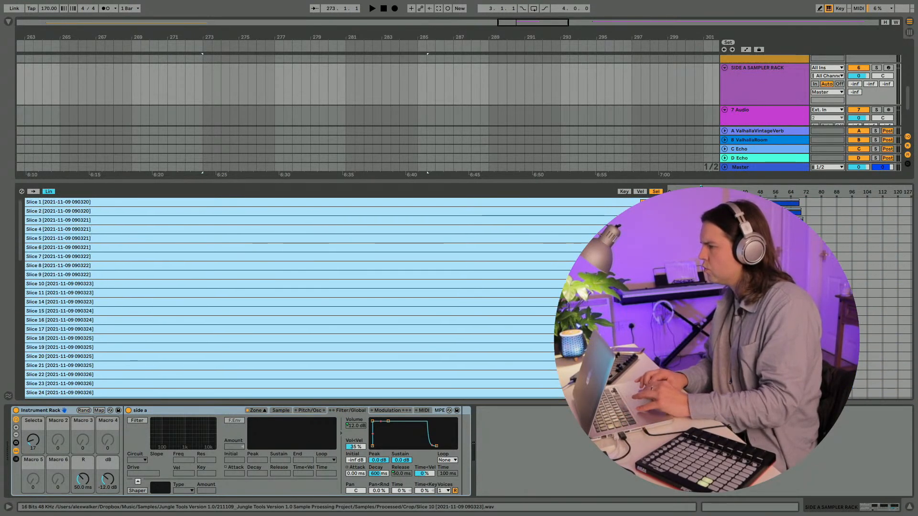
scroll(468, 298, down, 10)
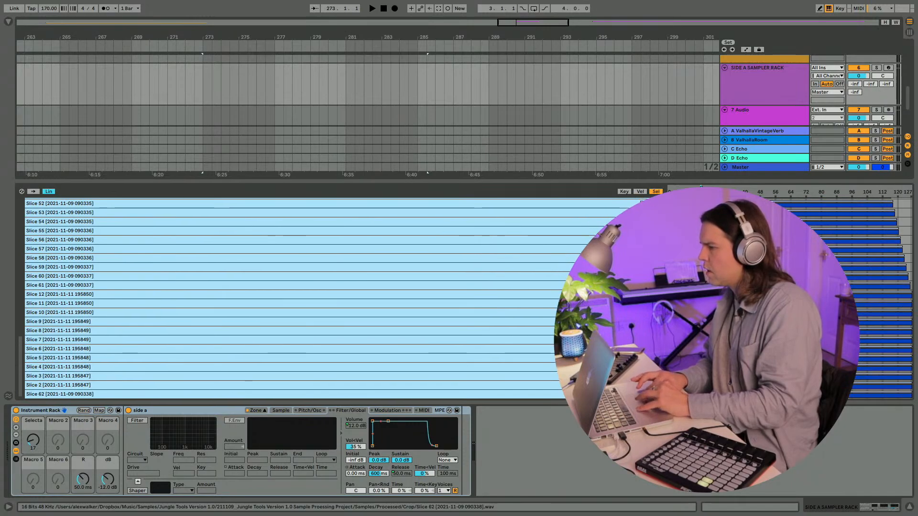
scroll(468, 299, up, 15)
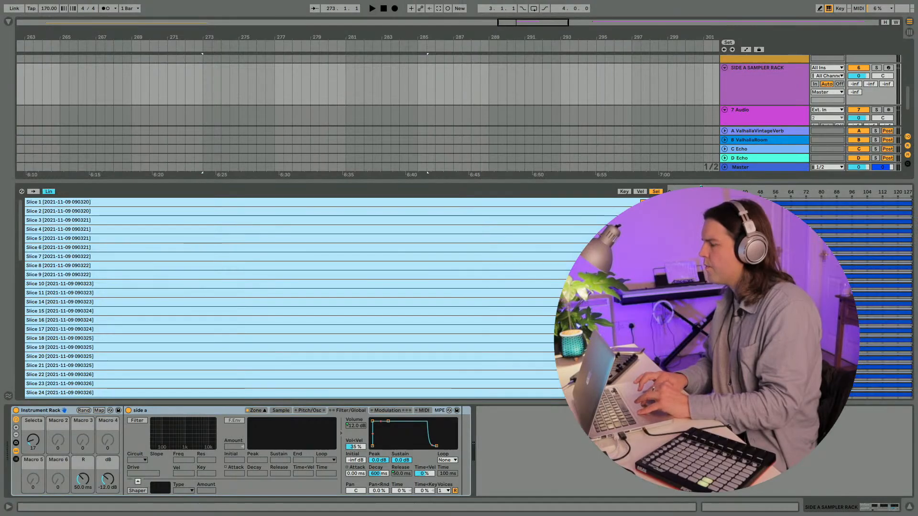
Step: Reselect all slices in the zone list and lower the upper end of their sample select ranges to about 70
key(ctrl+Up)
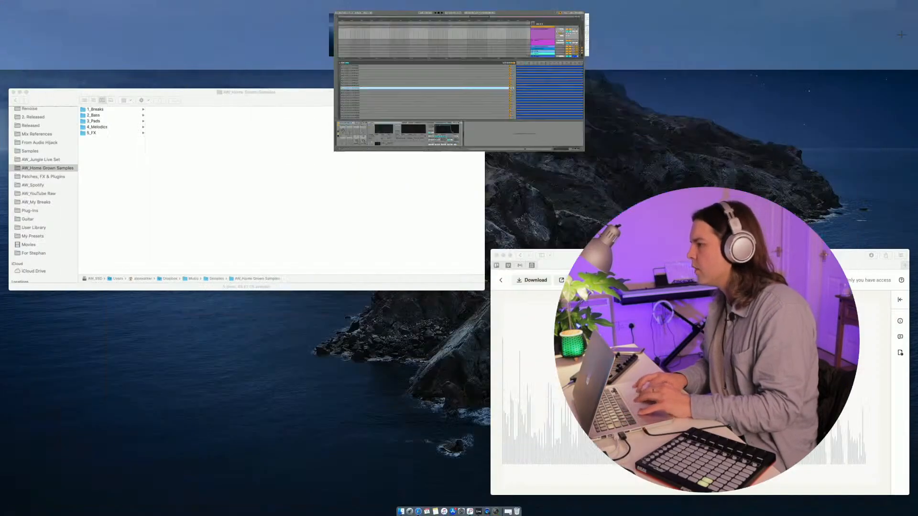
key(ctrl+Up)
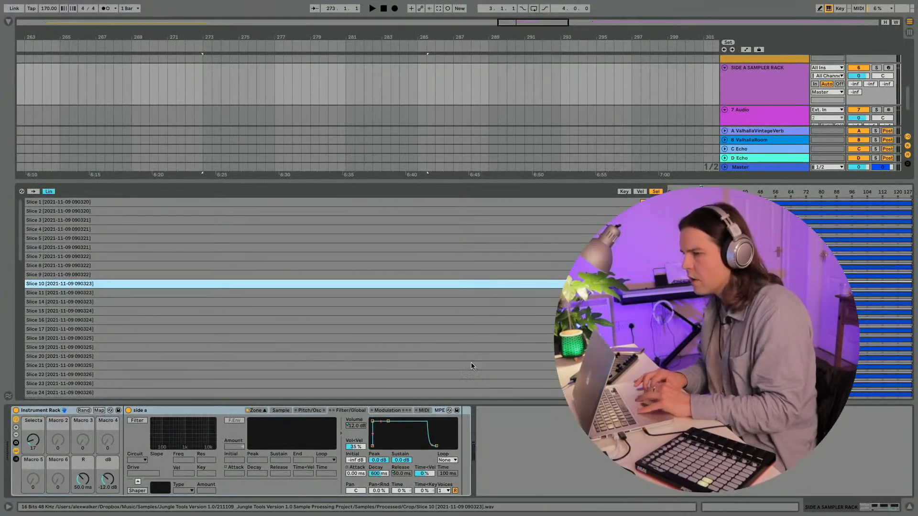
key(super+a)
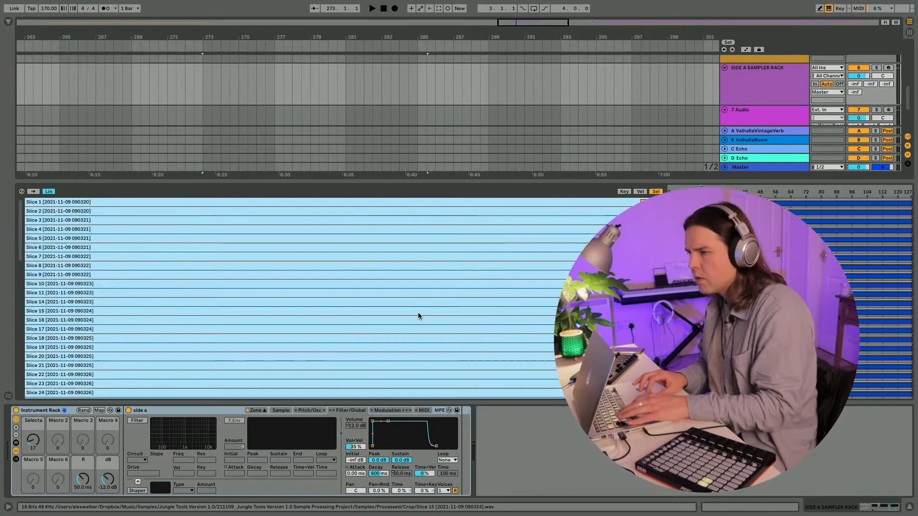
click(279, 412)
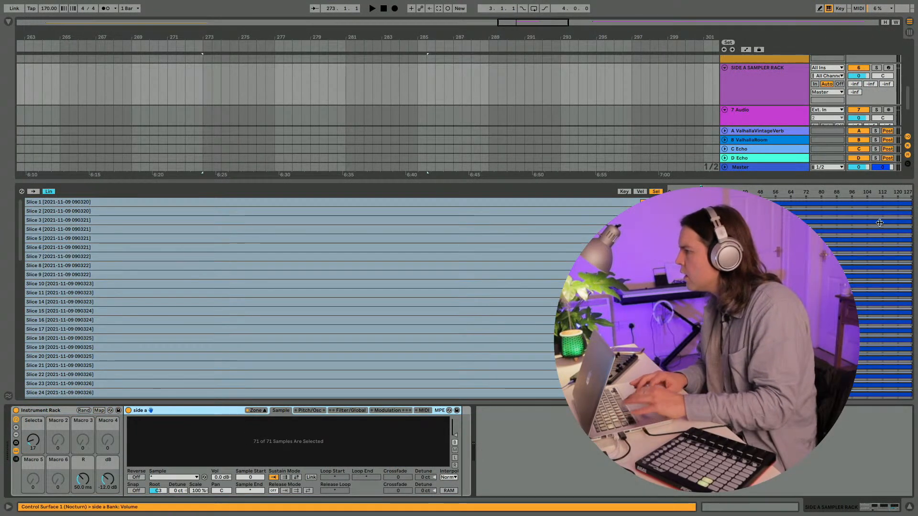
drag(912, 204, 801, 209)
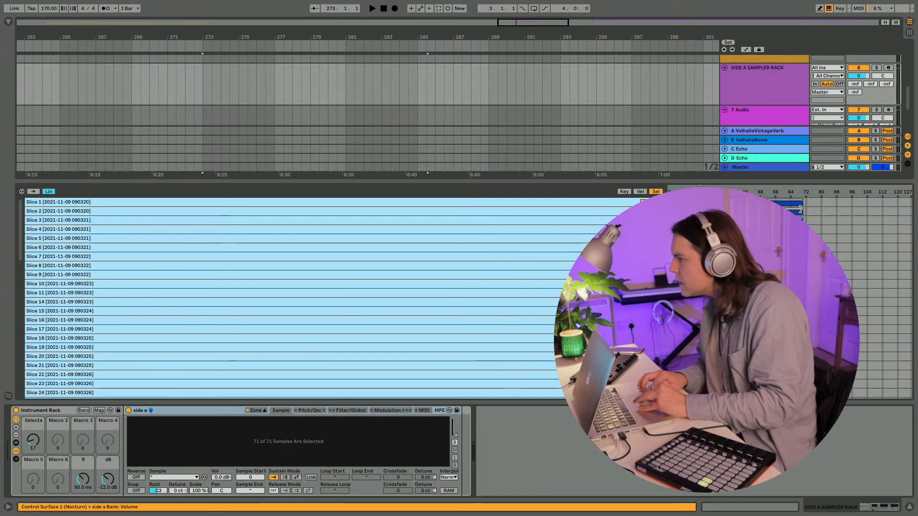
scroll(335, 292, down, 10)
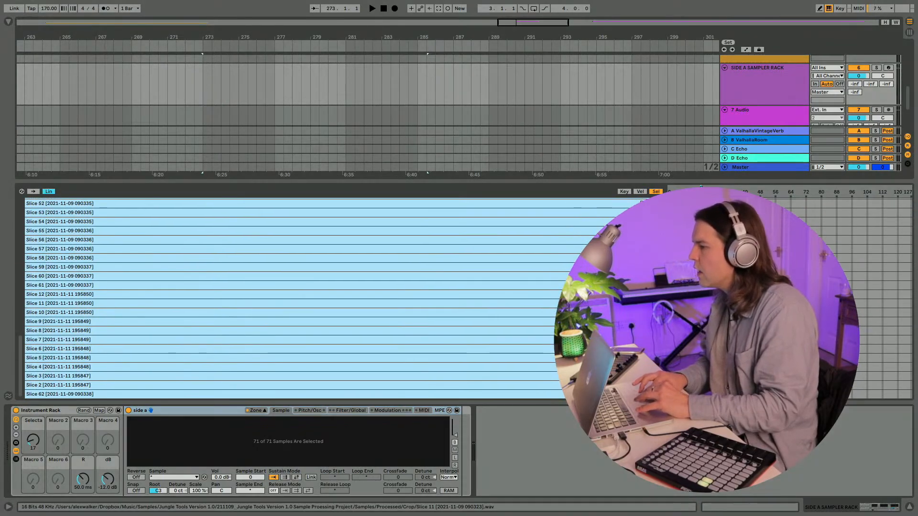
scroll(334, 297, up, 10)
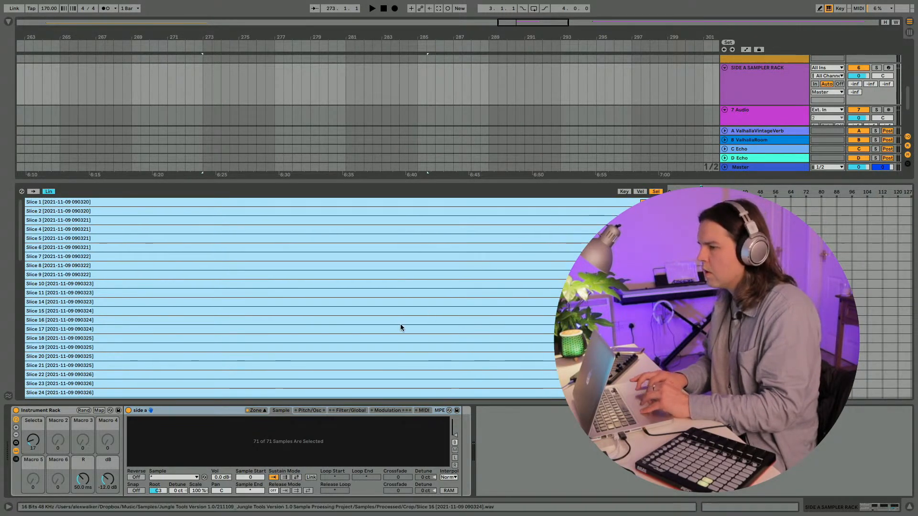
Step: Set the maximum of the Selecta macro's Sample Selector mapping to 70 and leave macro mapping
click(98, 411)
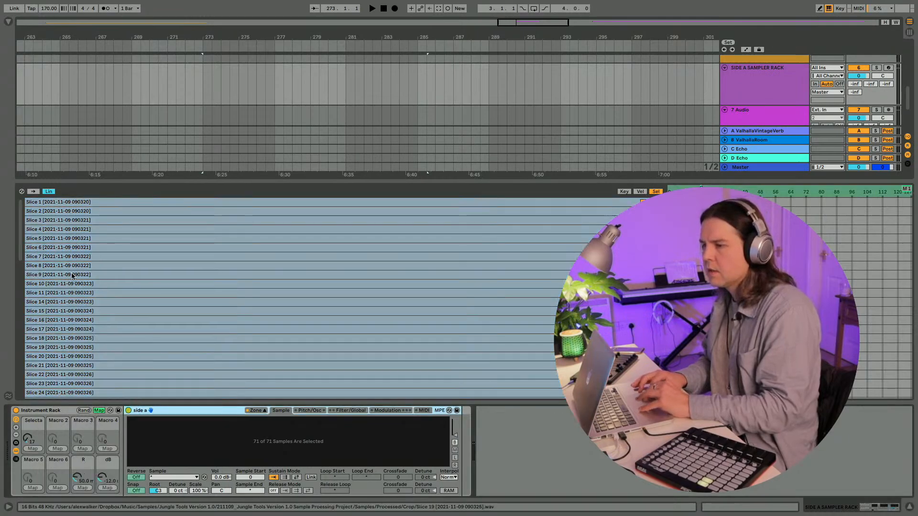
key(super+alt+b)
click(240, 44)
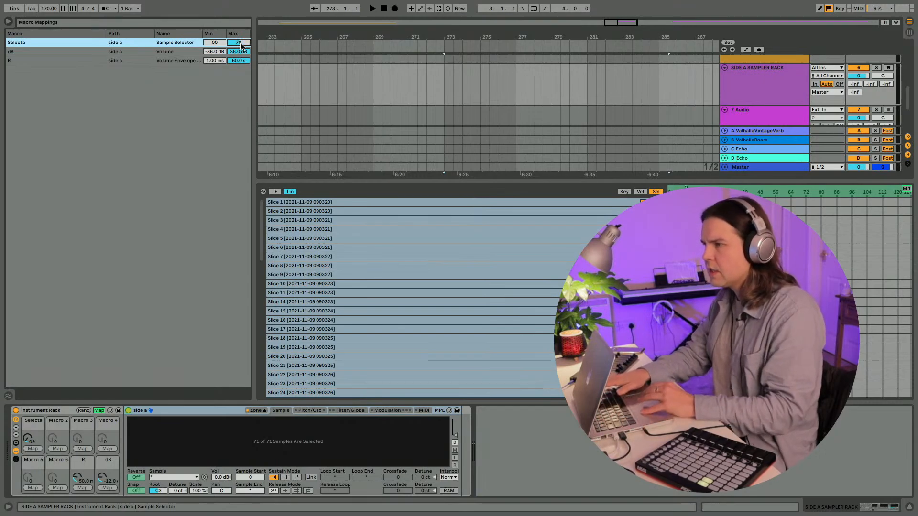
text(70)
key(Return)
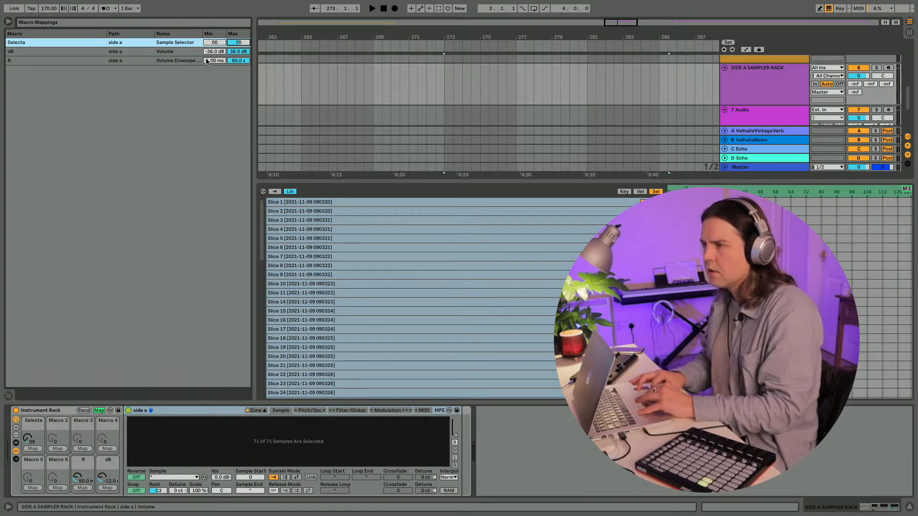
click(97, 412)
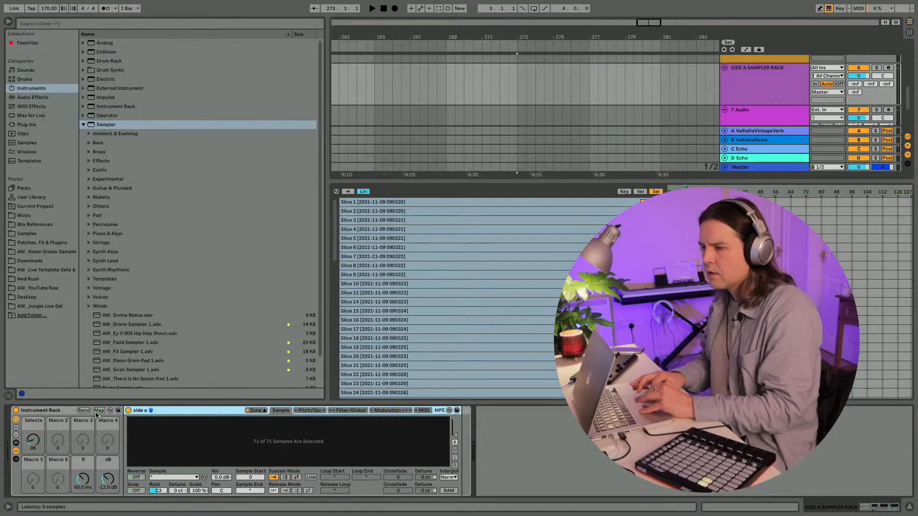
Step: Set the Selecta macro to 70, arm the SIDE A SAMPLER RACK track and play notes to audition the selected sample
drag(28, 447, 29, 420)
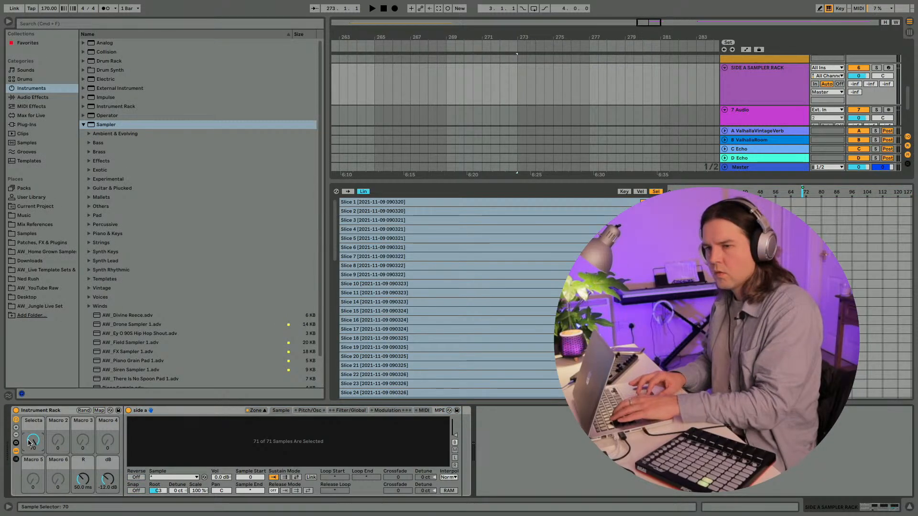
scroll(706, 132, right, 2)
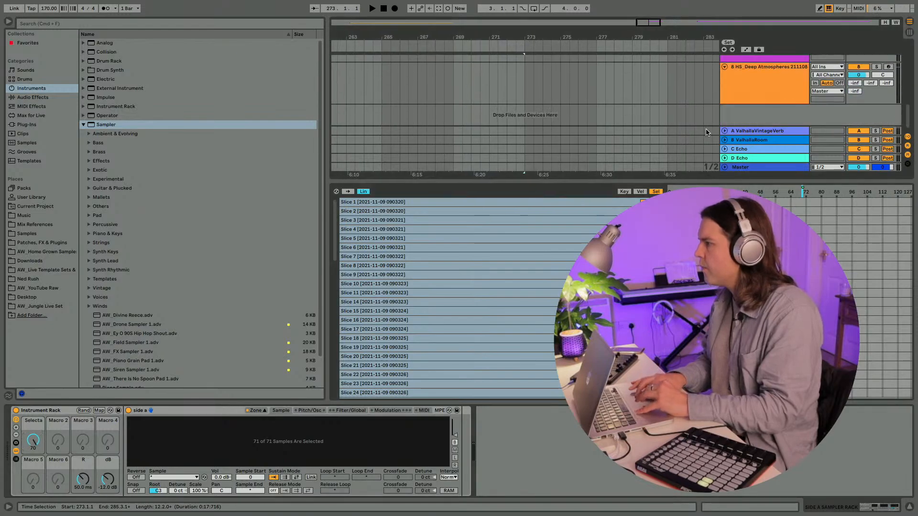
scroll(897, 73, up, 1)
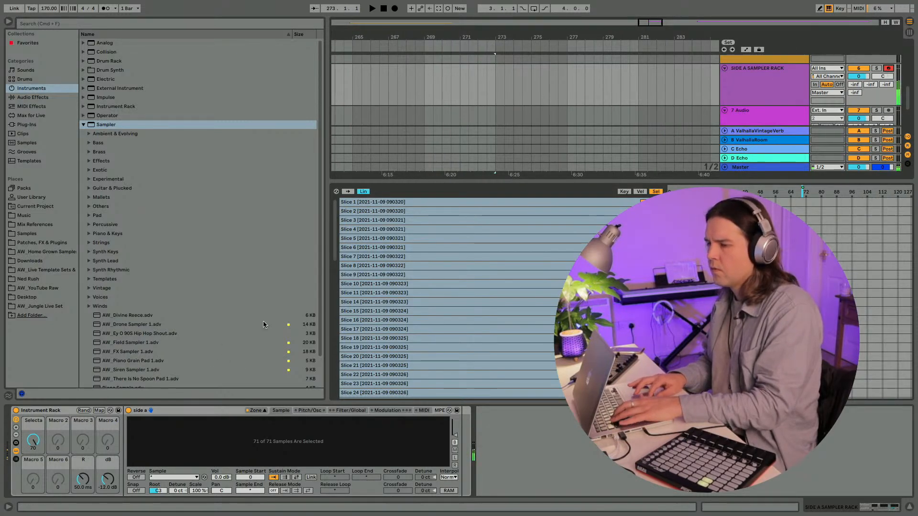
scroll(460, 283, down, 10)
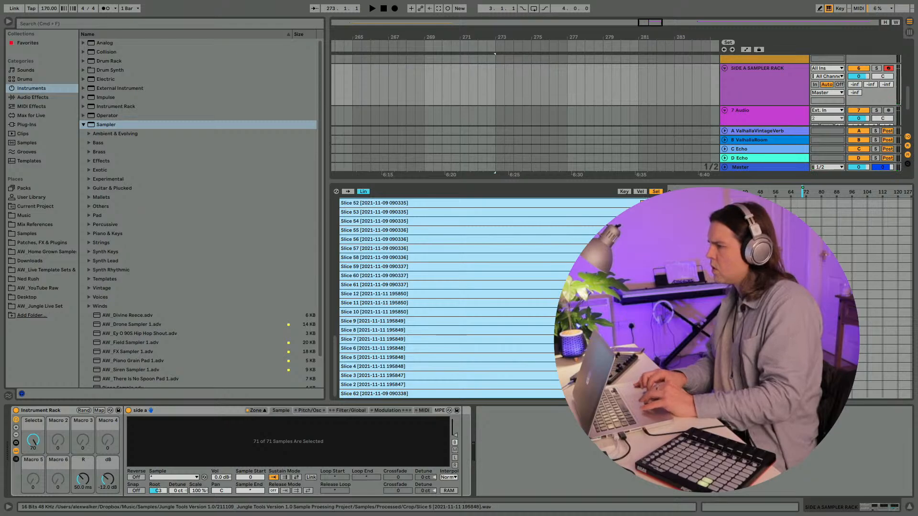
key(a)
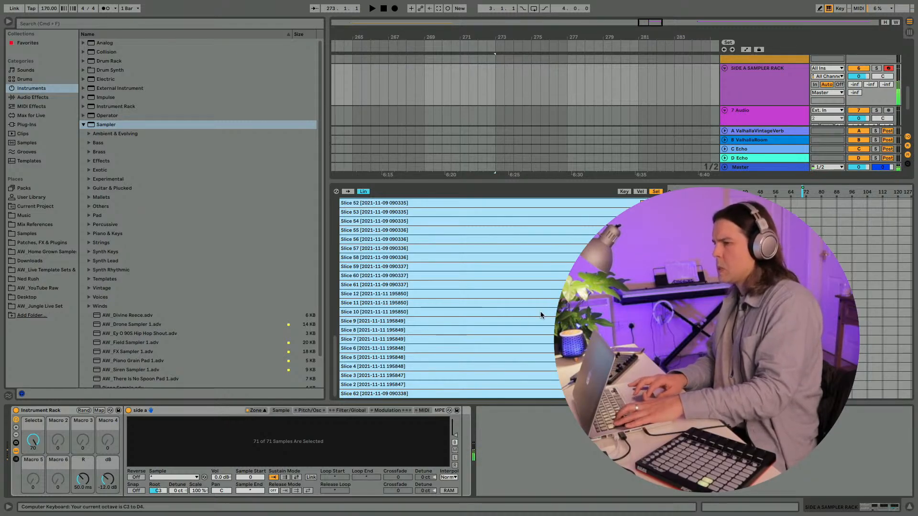
click(636, 191)
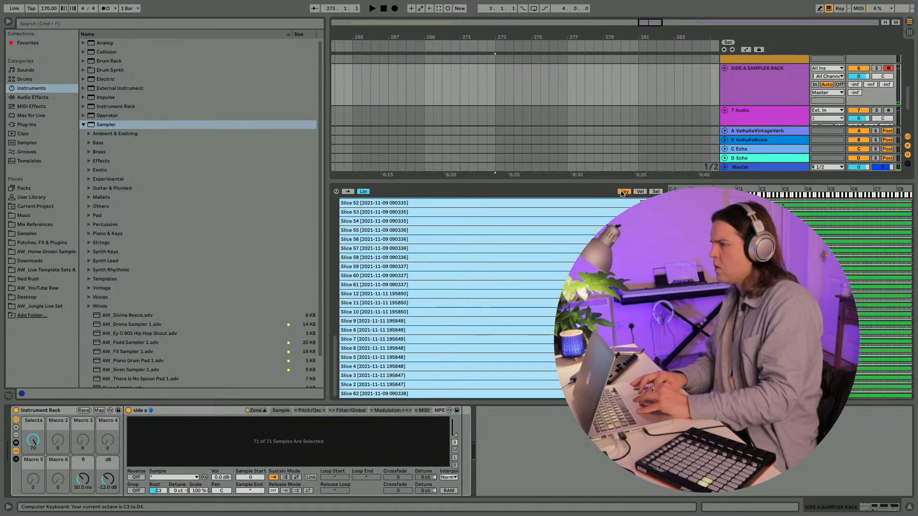
click(656, 192)
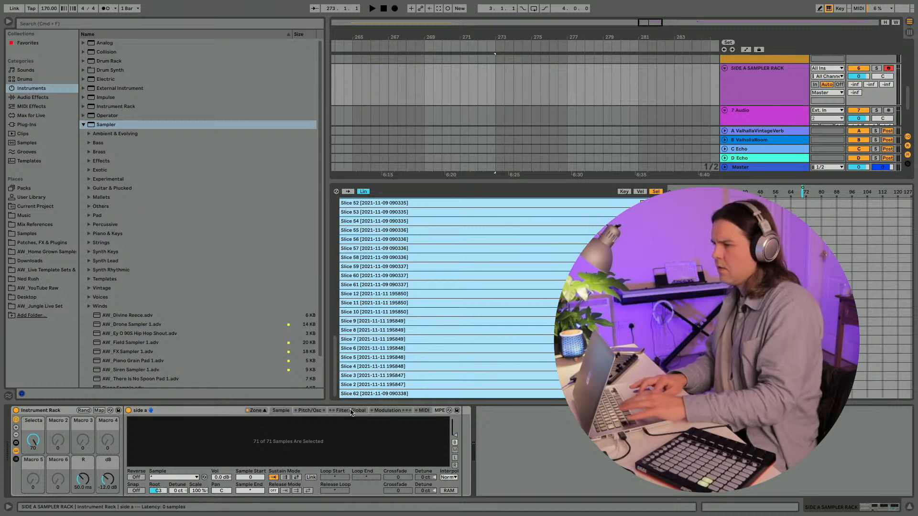
click(408, 324)
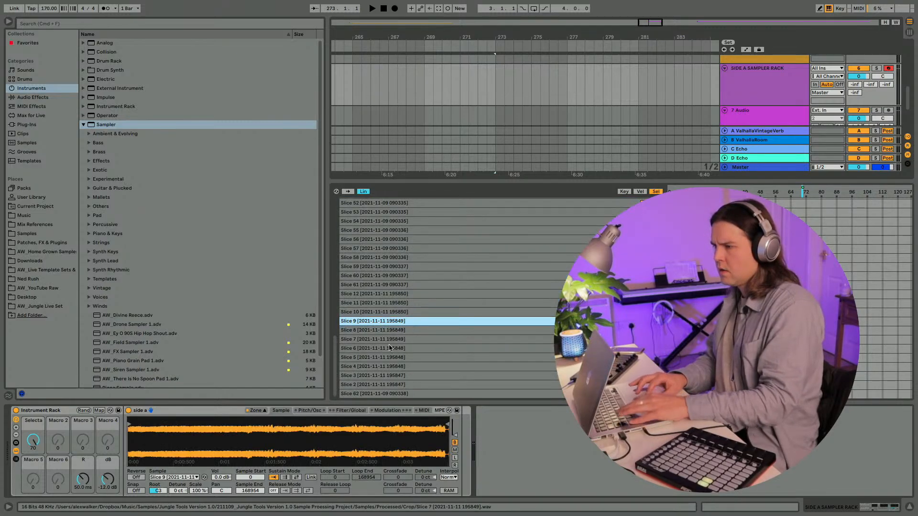
key(super+a)
scroll(503, 309, up, 5)
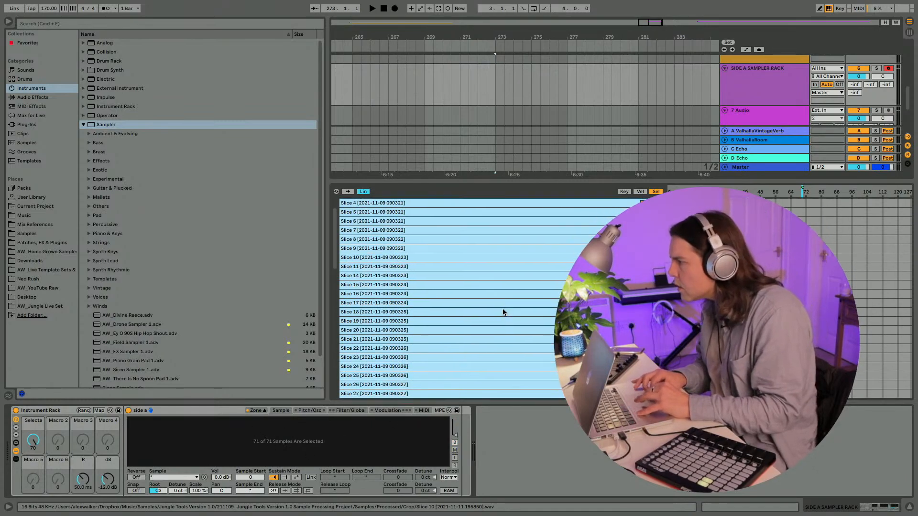
scroll(503, 313, down, 15)
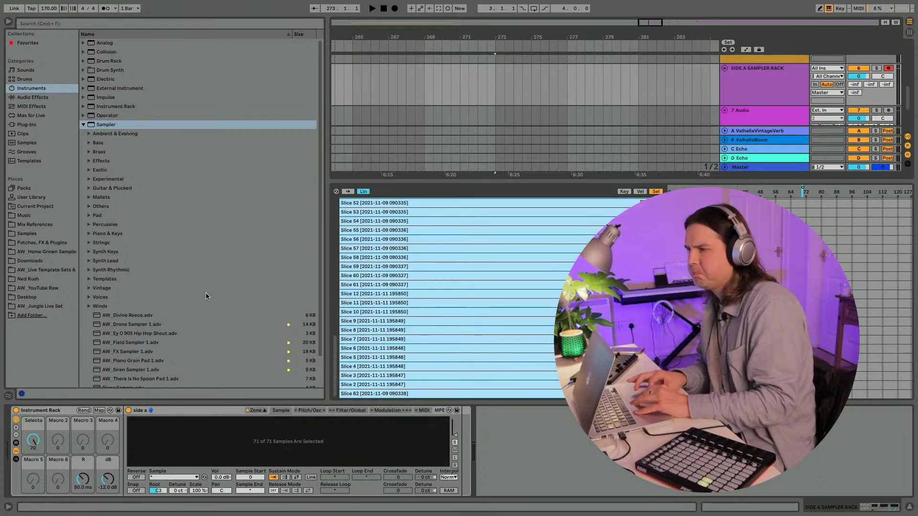
Step: Try maximums of 73 and 69 for the Selecta macro's Sample Selector mapping, then return it to 70
click(99, 410)
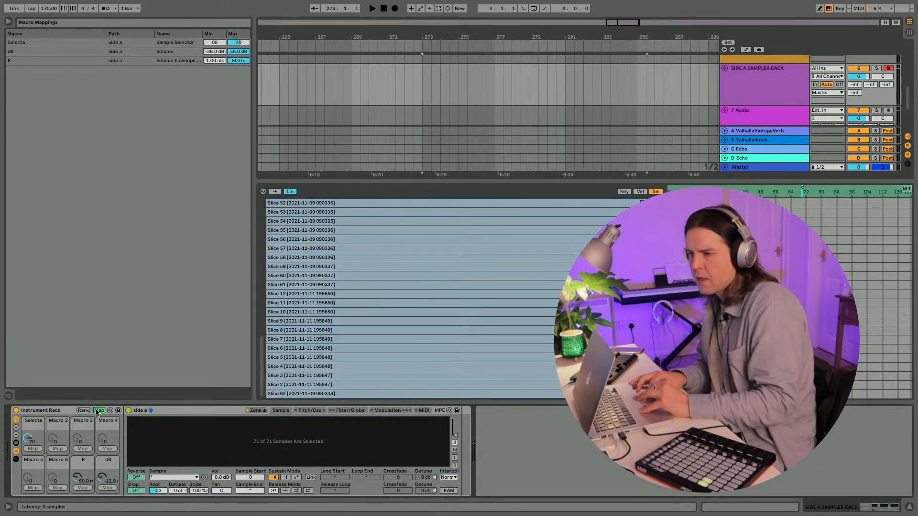
click(238, 42)
text(75)
key(Return)
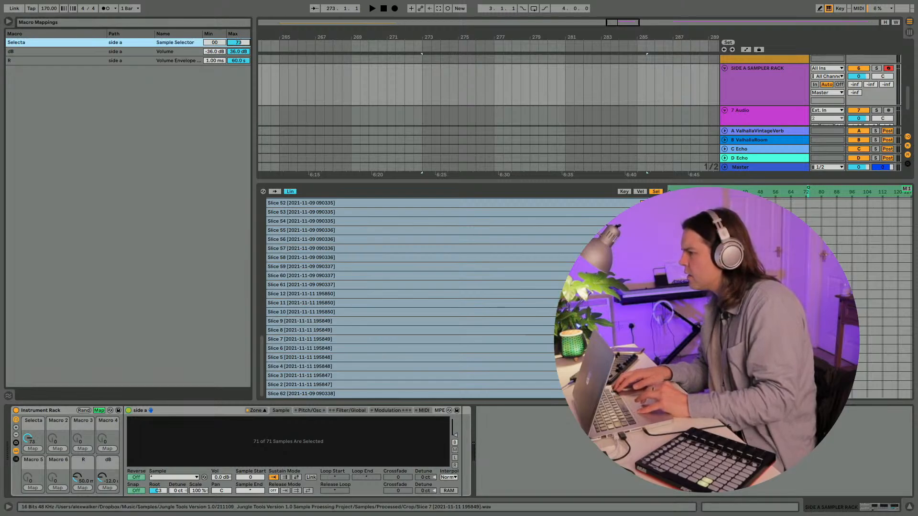
key(Down)
key(Down)
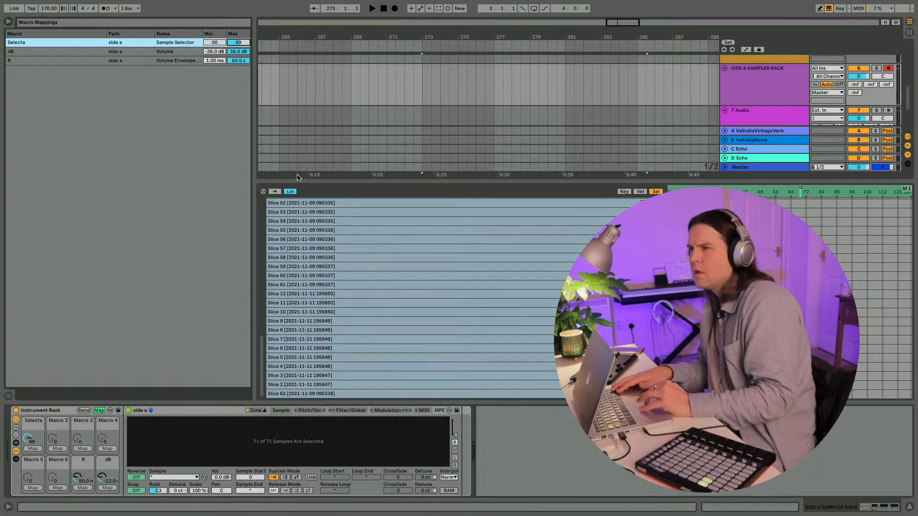
key(Up)
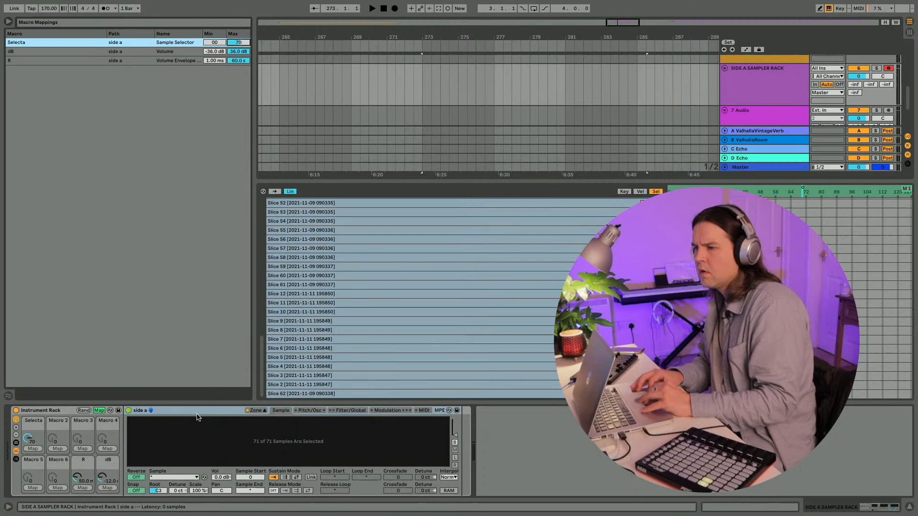
click(99, 410)
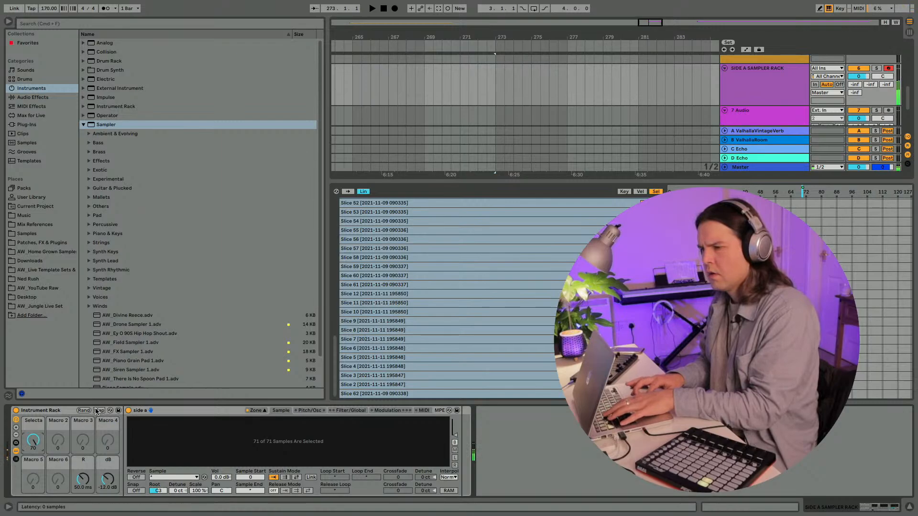
Step: Audition the slices by moving the Selecta macro through values between 65 and 69 and down to 58
drag(33, 439, 33, 447)
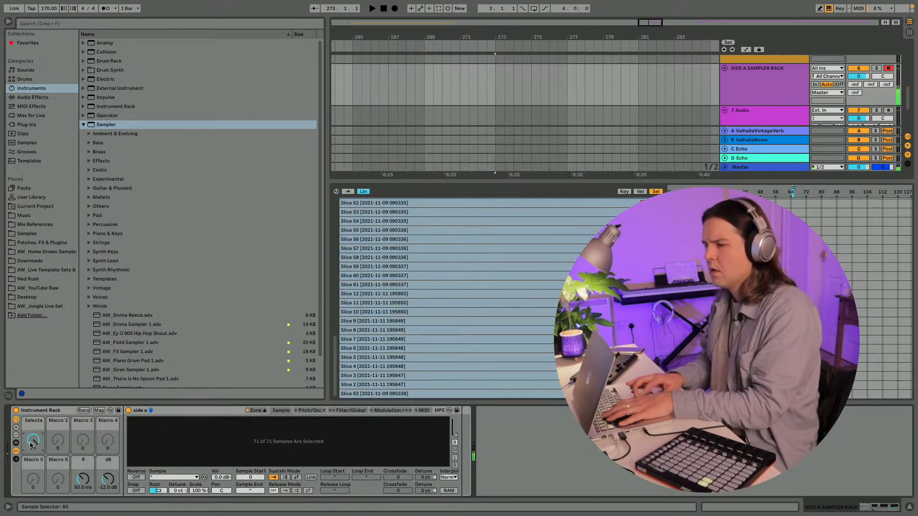
drag(32, 445, 32, 442)
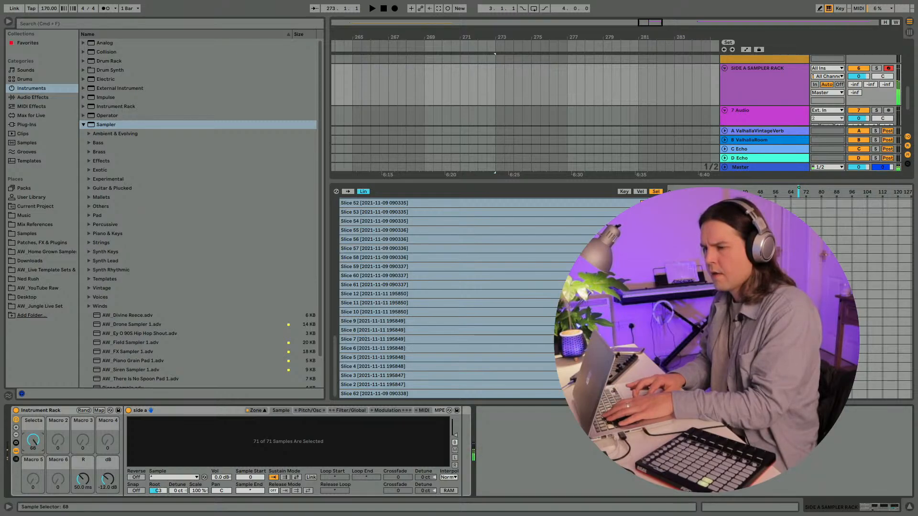
key(Up)
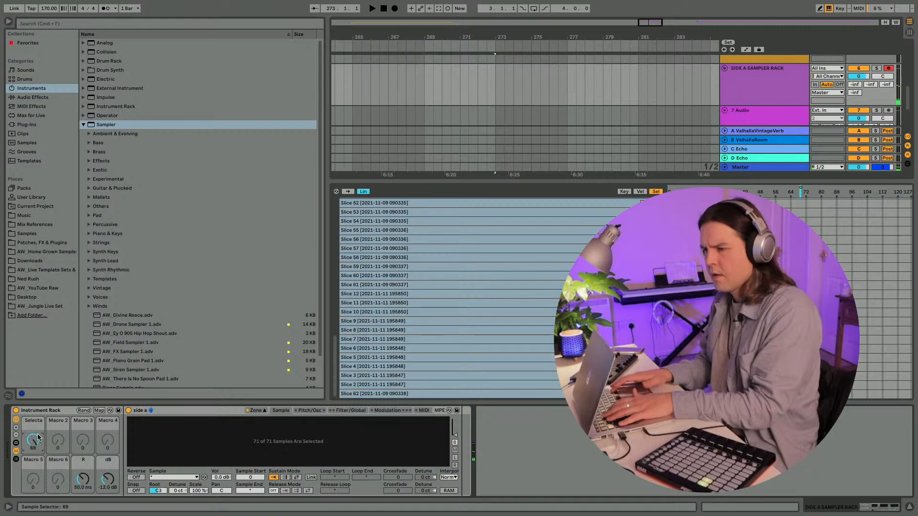
key(Down)
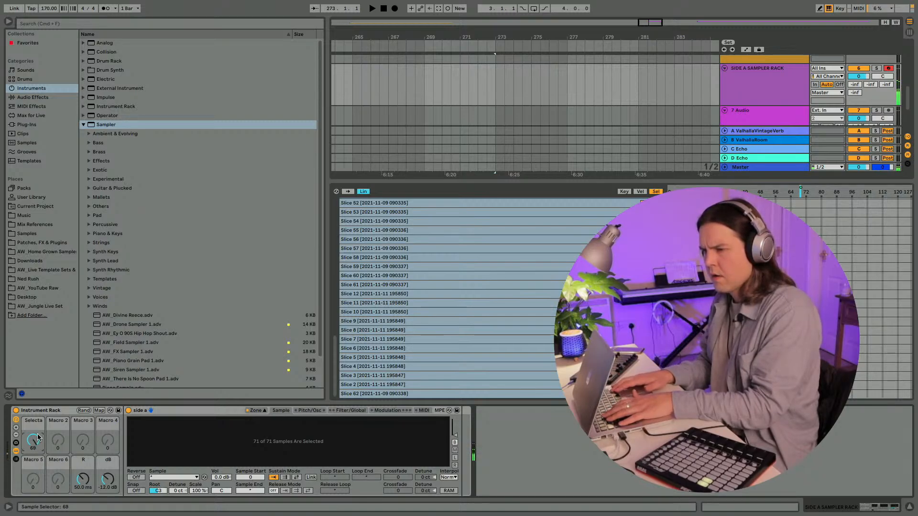
key(Up)
key(Down)
key(Down)
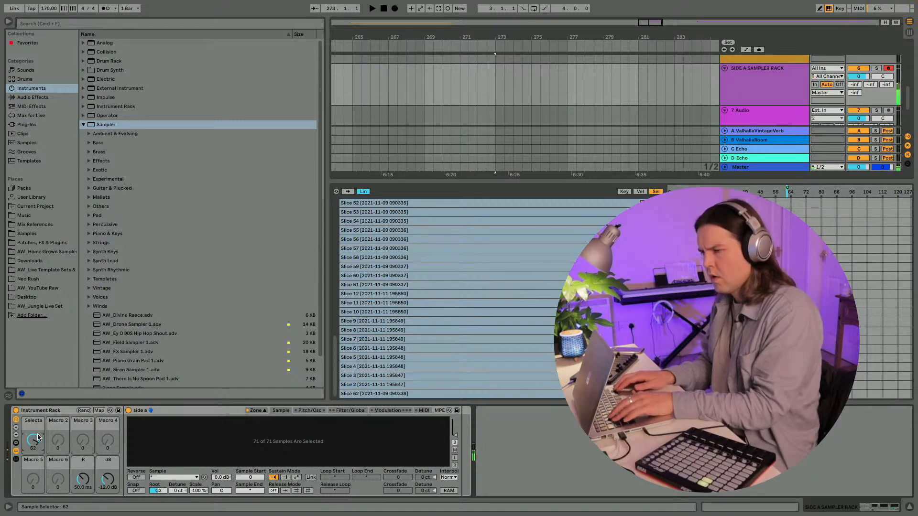
key(Down)
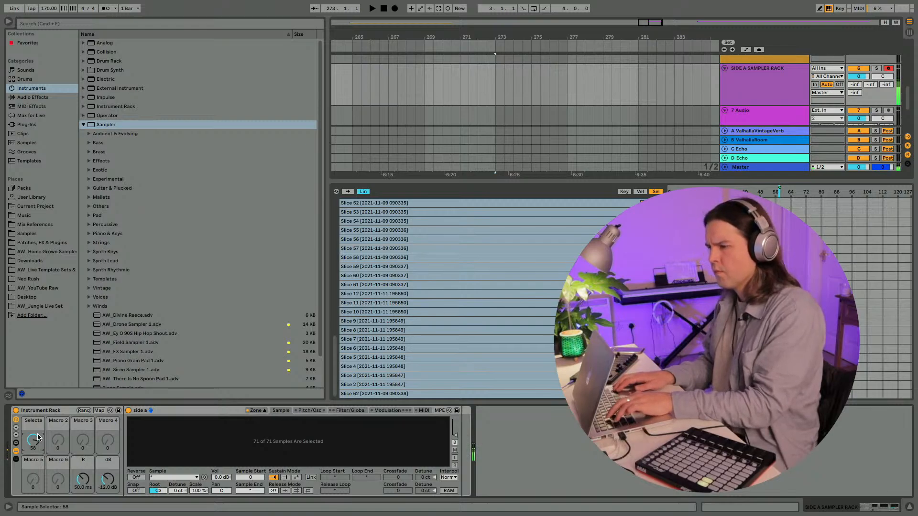
click(426, 293)
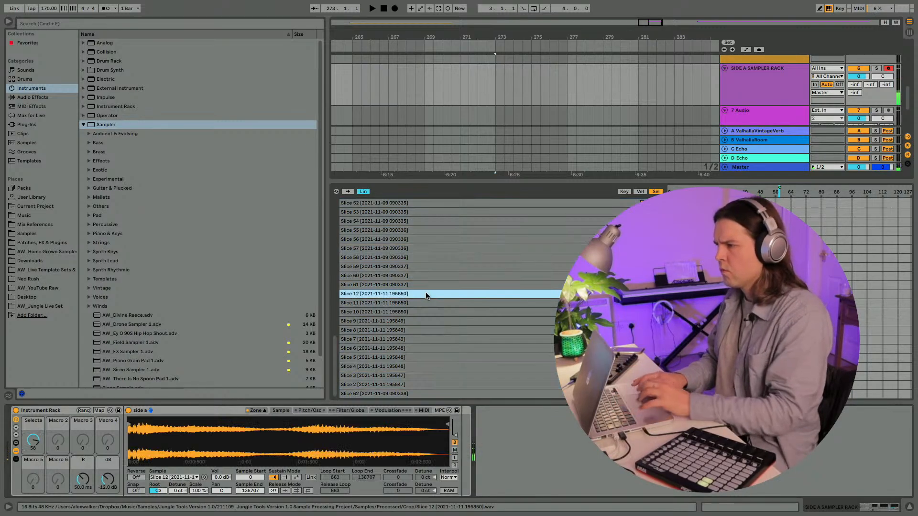
click(9, 22)
key(super+a)
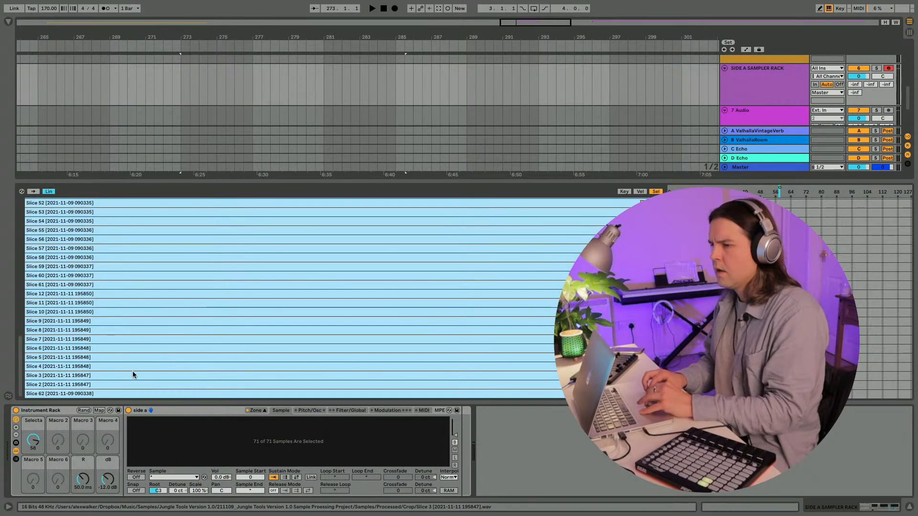
click(36, 410)
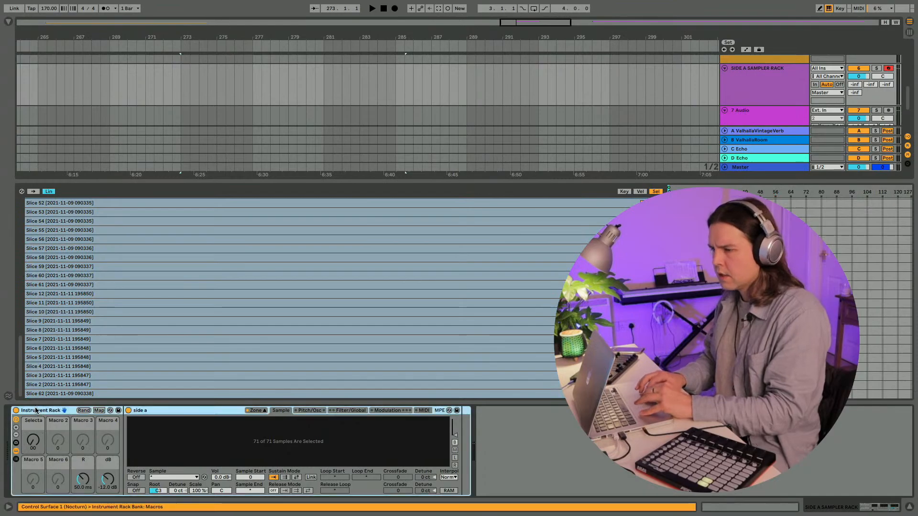
click(112, 312)
click(255, 411)
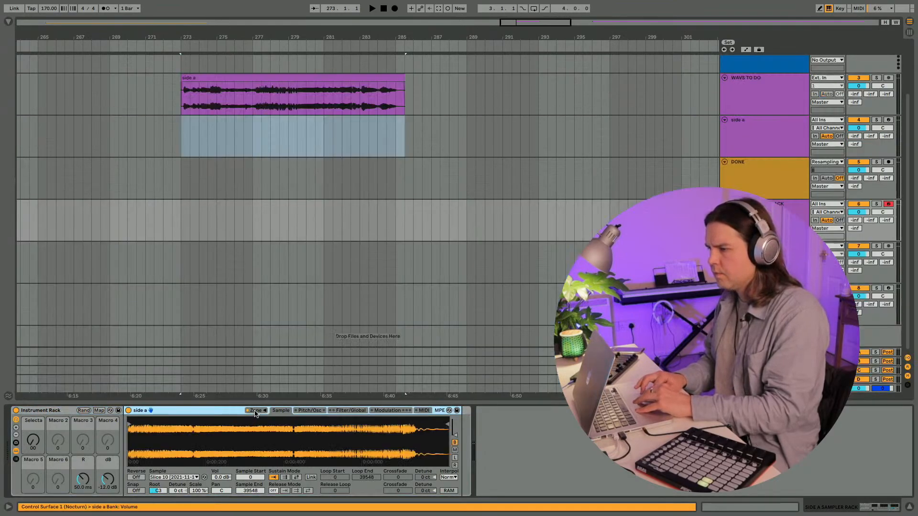
Step: Rename the instrument rack on the SIDE A SAMPLER RACK track as AW_Jungle Tools 1.0
click(37, 412)
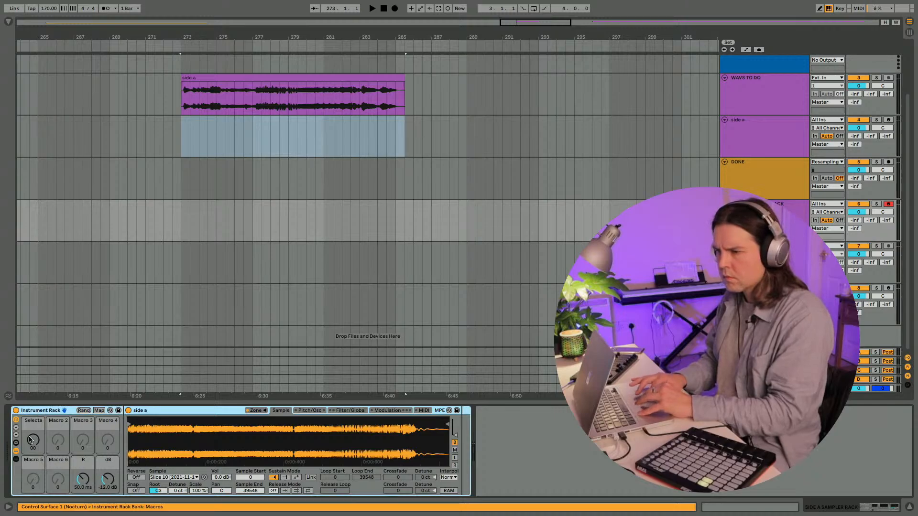
key(ctrl+r)
text(AW)
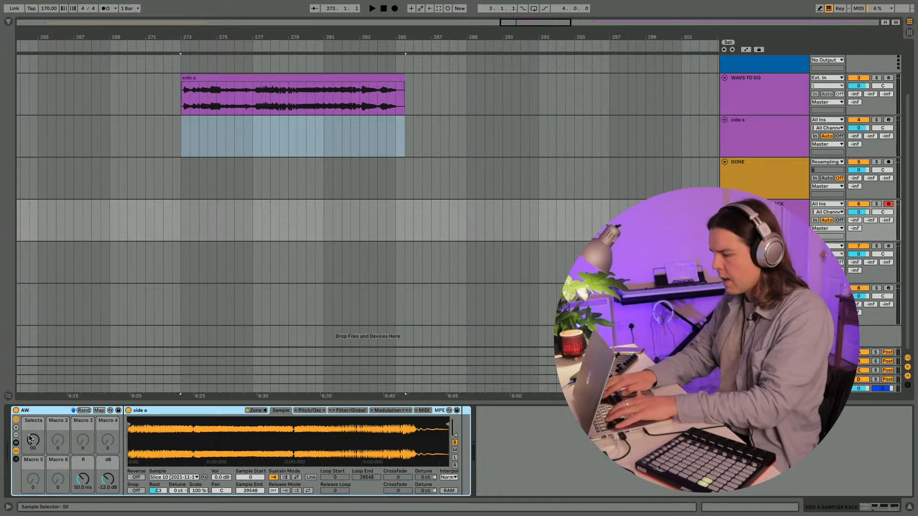
text(_)
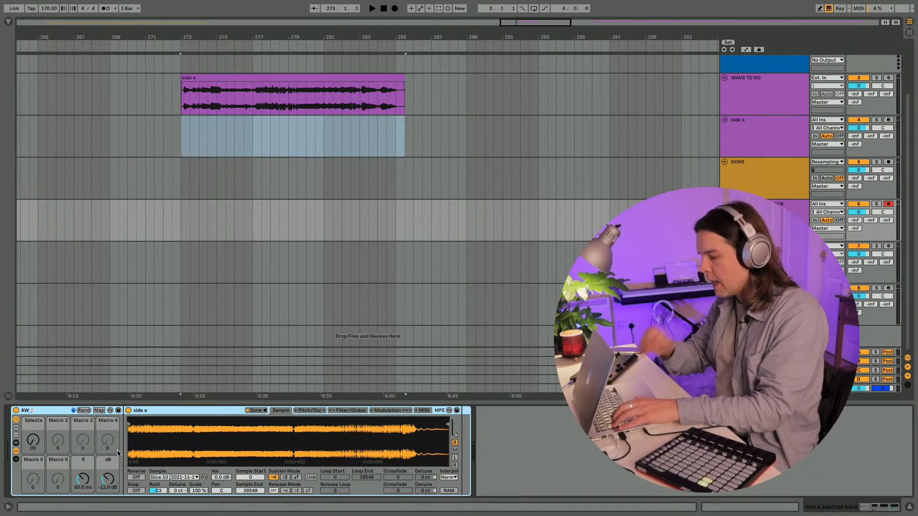
text(JU)
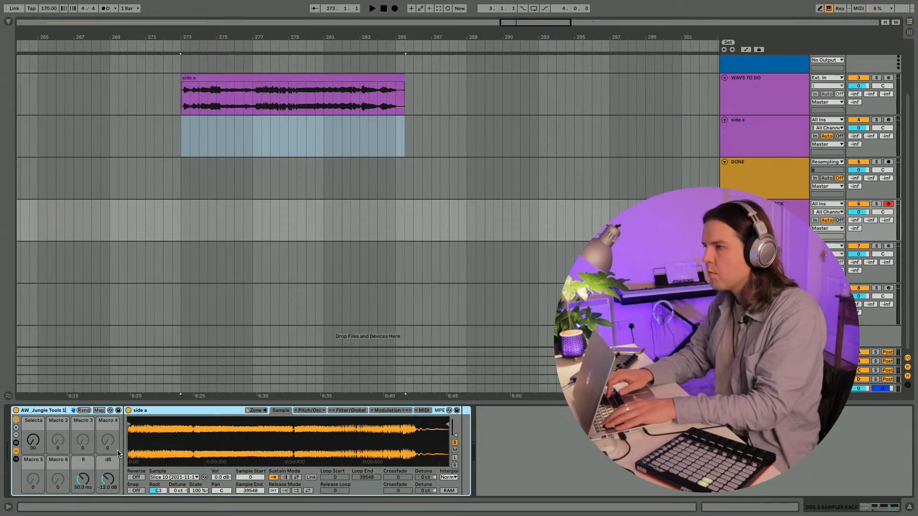
text(.0)
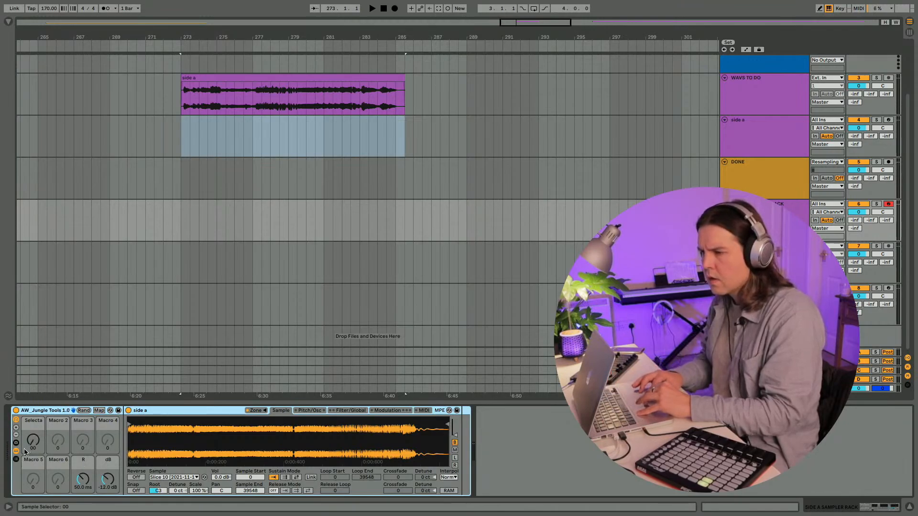
Step: Save the AW_Jungle Tools 1.0 rack as a preset in the User Library and hide the browser
key(super+t)
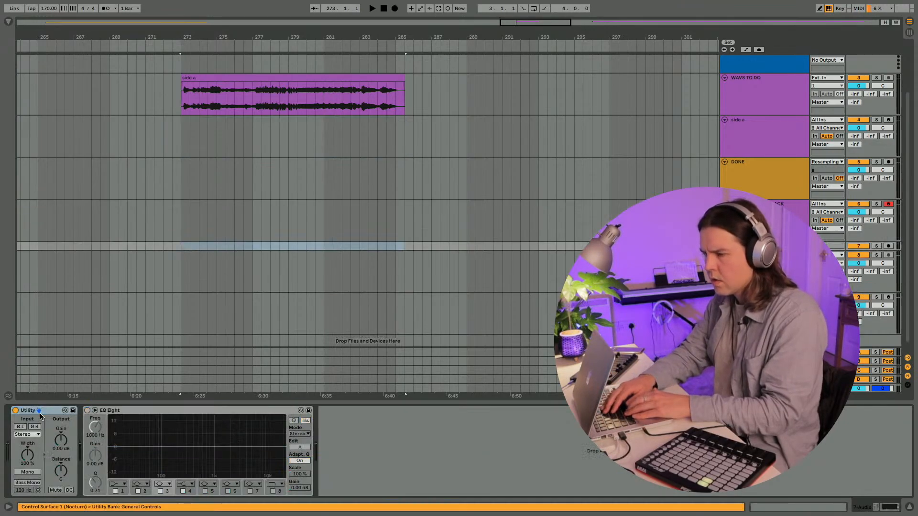
key(super+z)
click(762, 214)
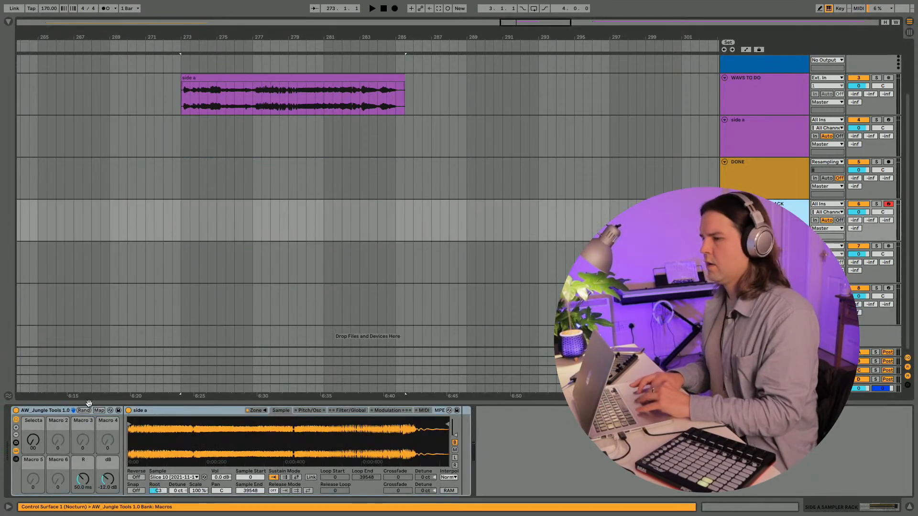
click(118, 411)
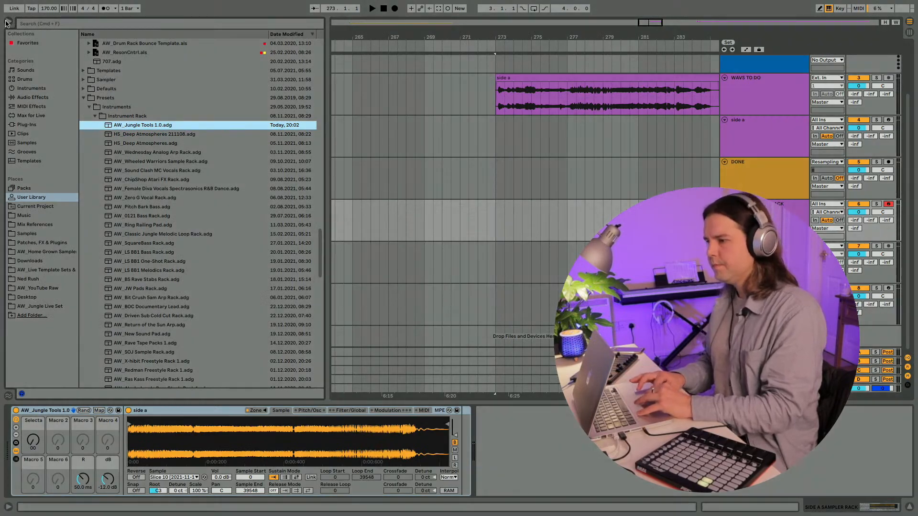
click(8, 23)
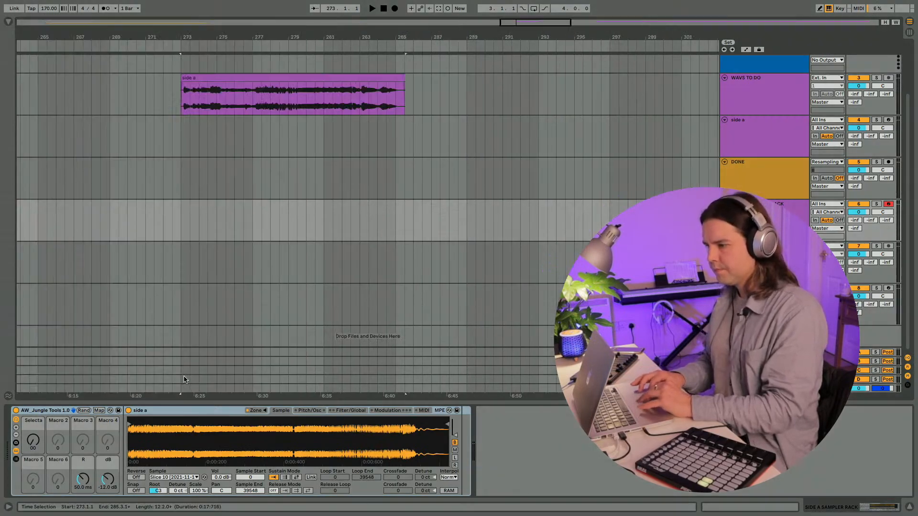
Step: Crop the samples of all zones in the side a Sampler and close the zone editor
click(232, 418)
click(219, 312)
key(super+a)
right_click(219, 321)
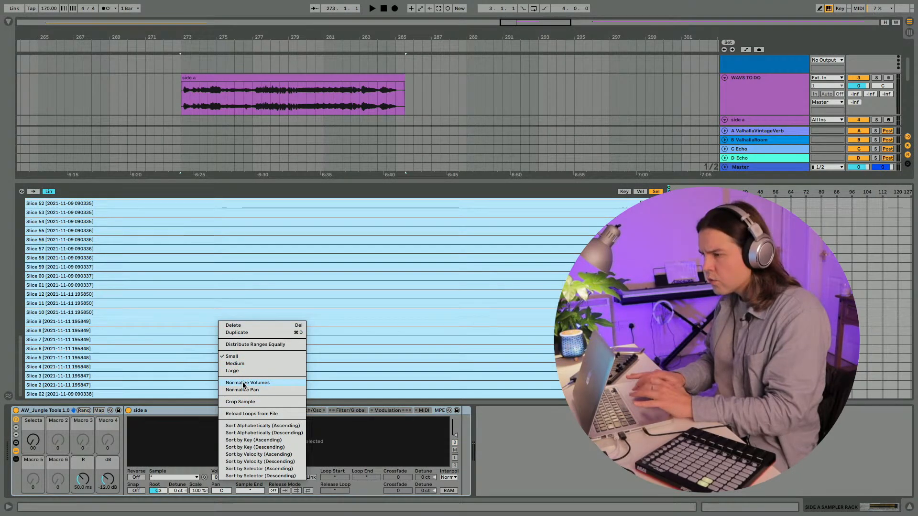
click(246, 402)
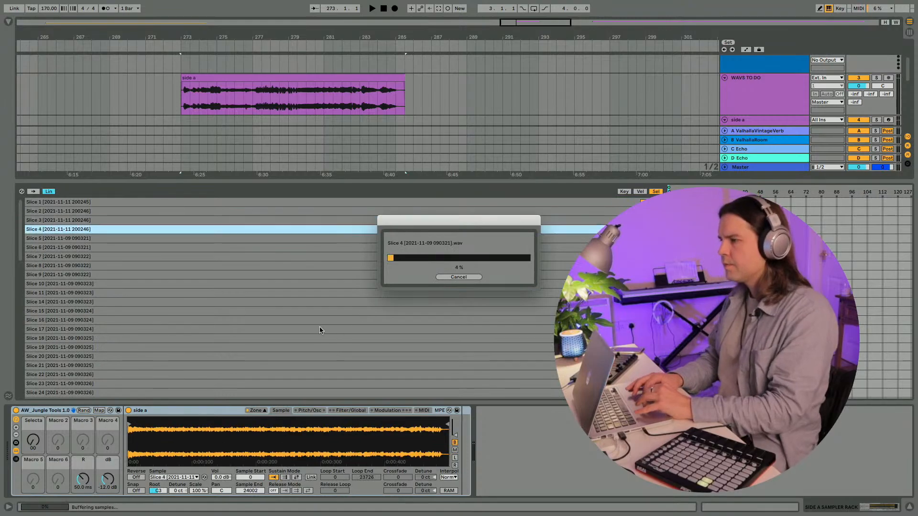
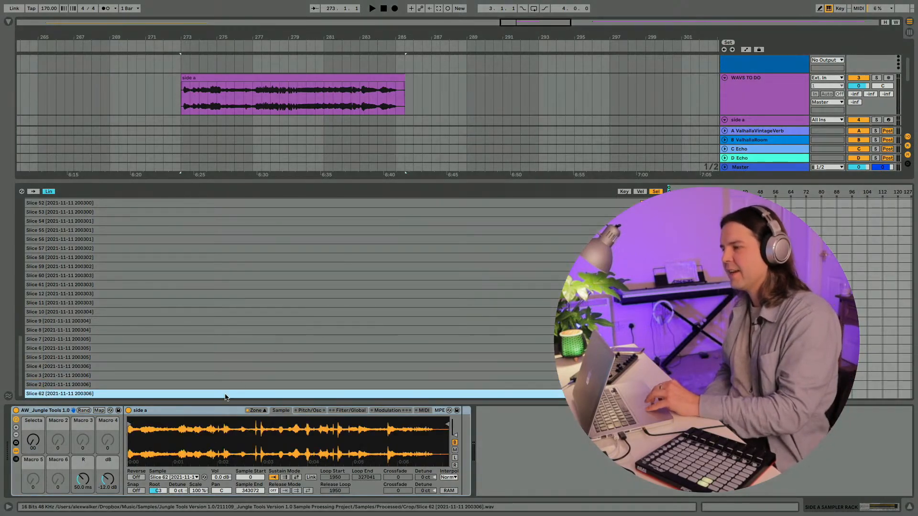
click(258, 410)
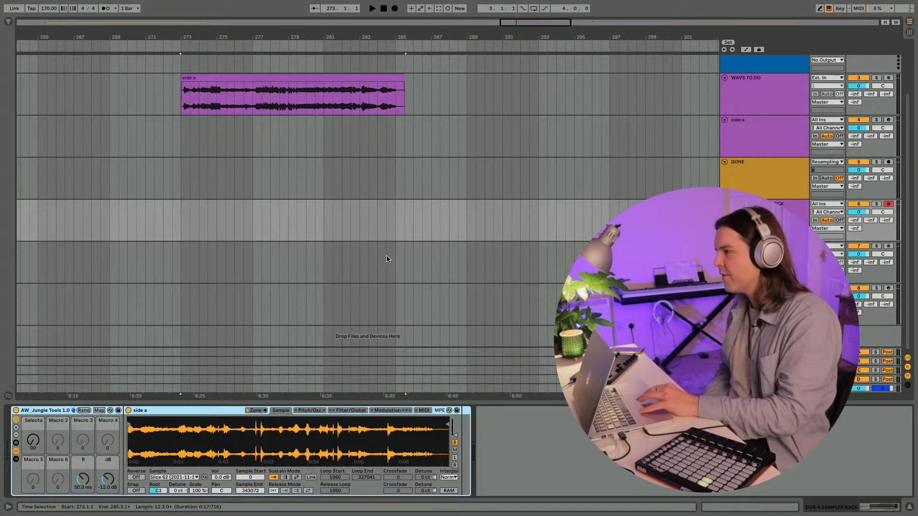
Step: Show the cropped Slice 62 sample in Finder and enlarge the Crop folder window to full screen
scroll(389, 256, right, 1)
scroll(510, 232, left, 5)
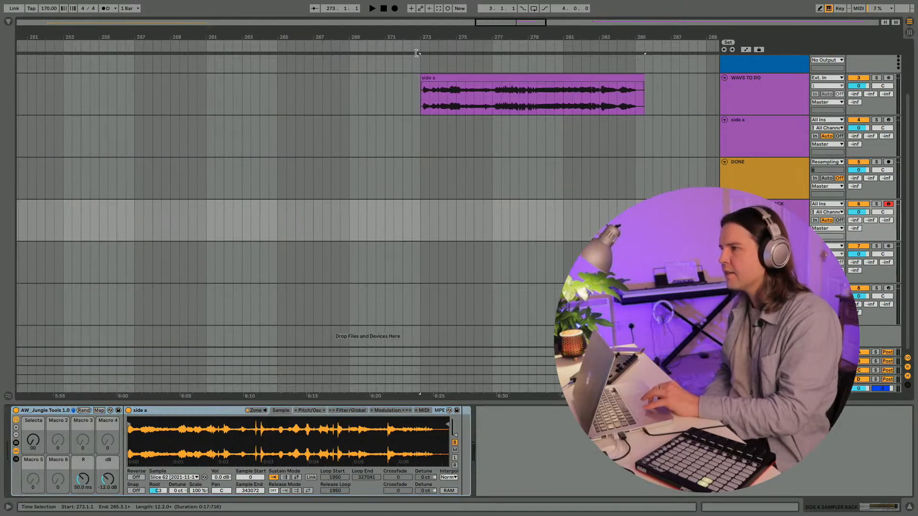
key(w)
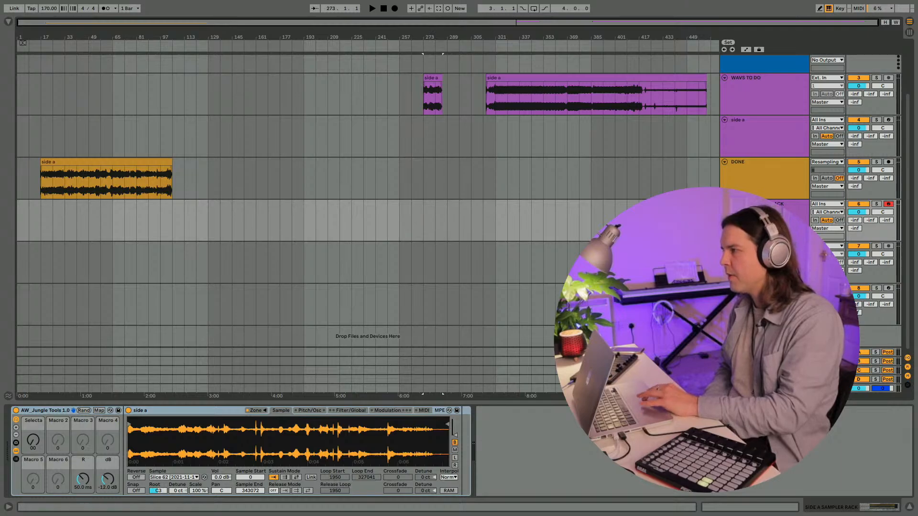
click(201, 444)
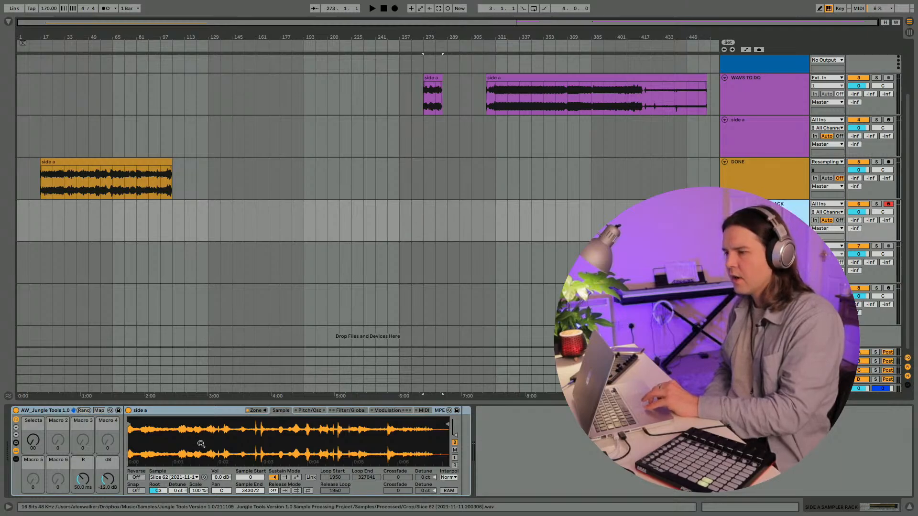
right_click(156, 440)
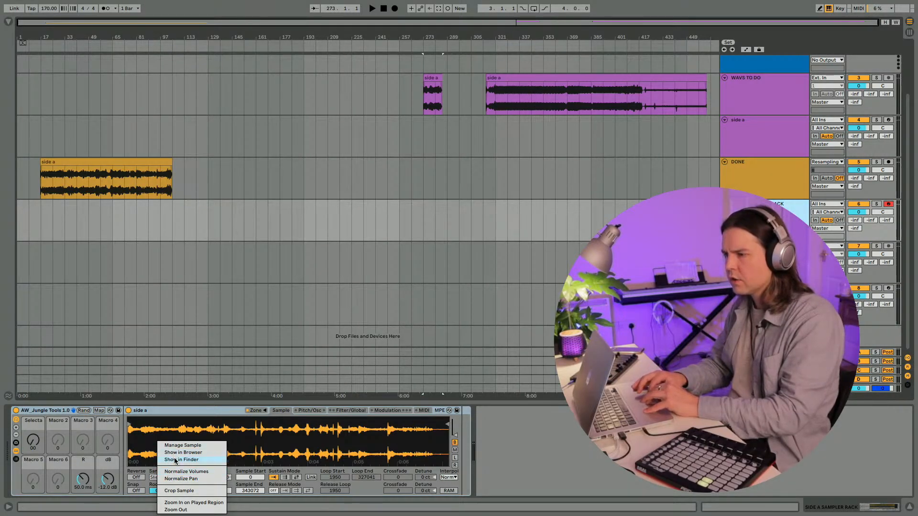
click(181, 460)
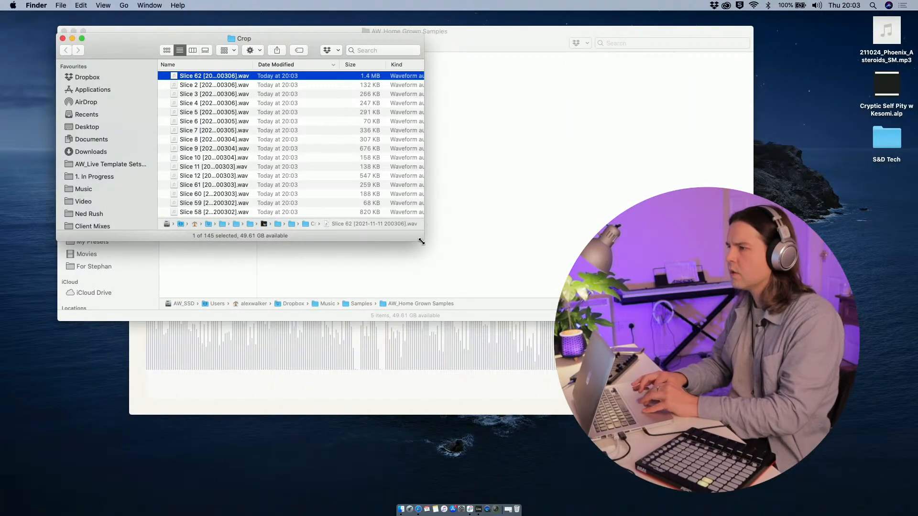
drag(421, 241, 766, 391)
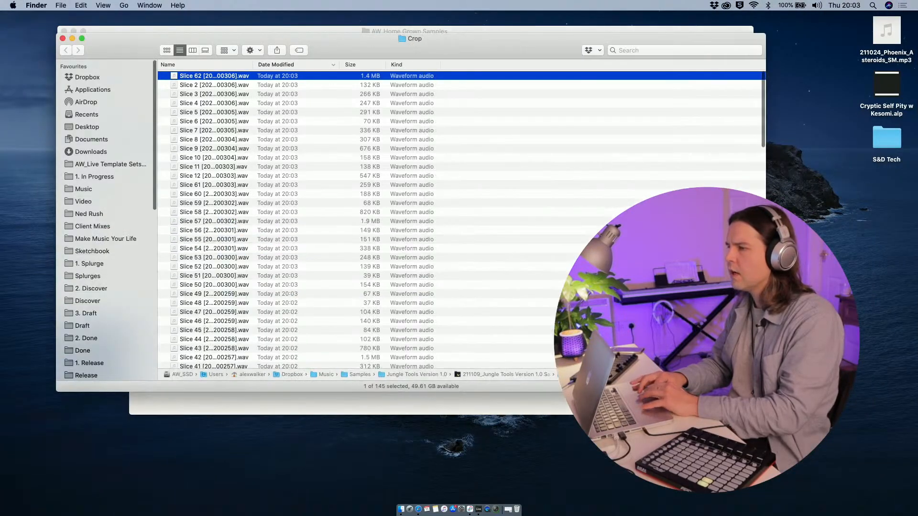
click(80, 38)
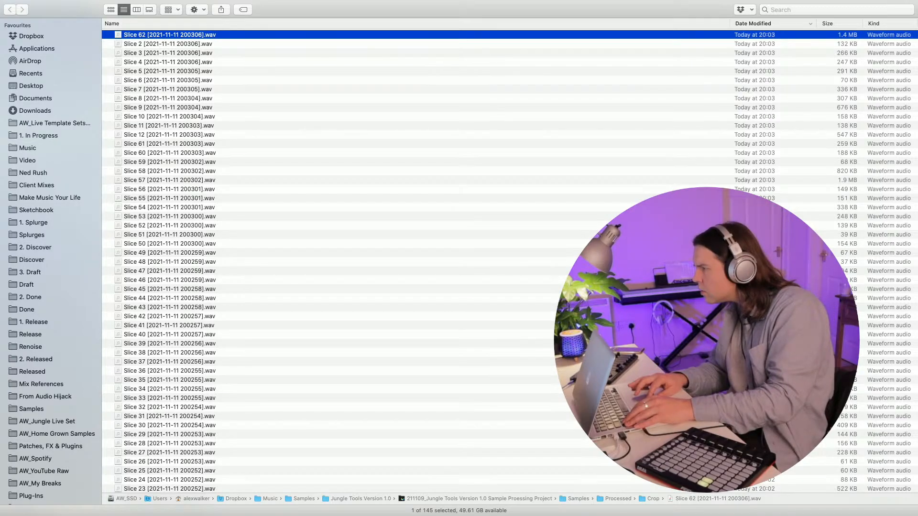
Step: Preview the cropped Slice 49 sample from 2021-11-11 in Quick Look and close the preview
shift+click(169, 252)
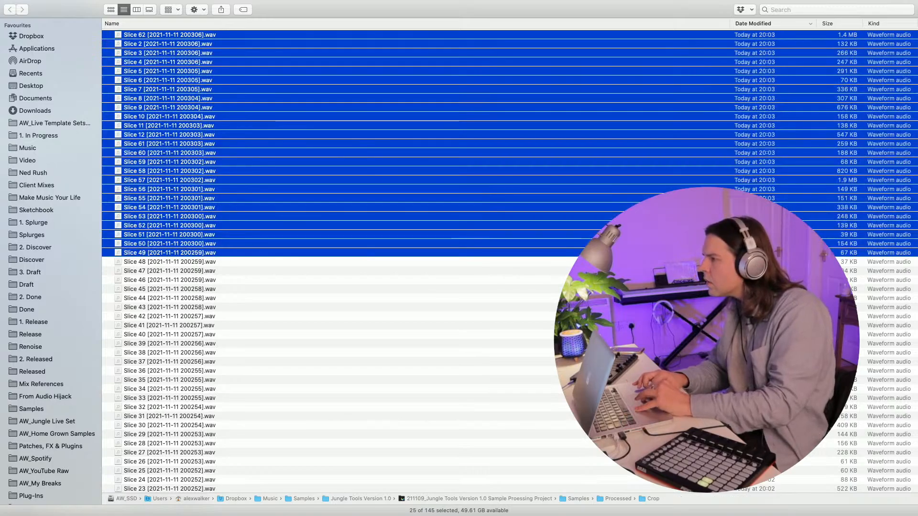
click(154, 253)
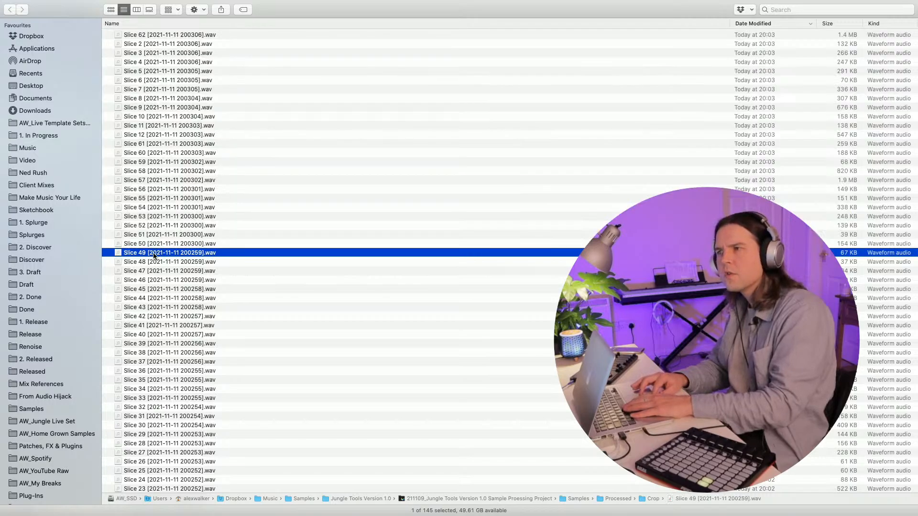
key(Return)
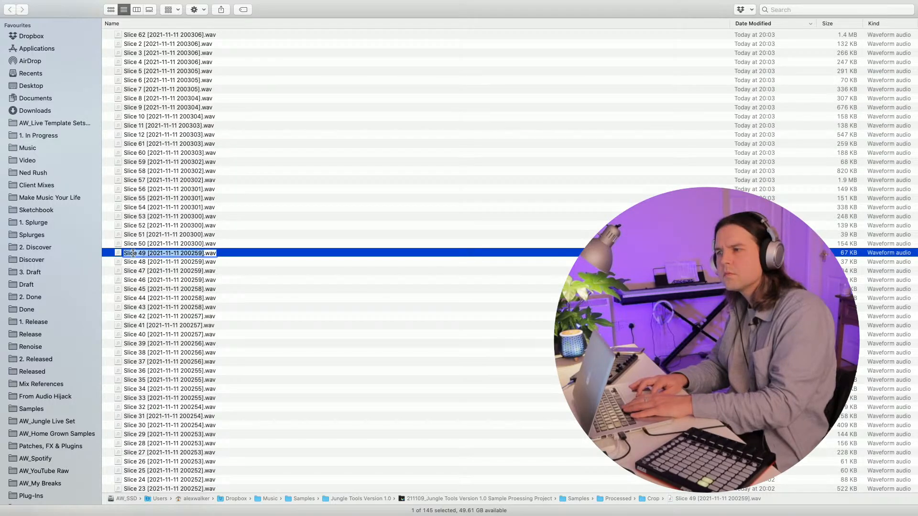
click(133, 253)
key(Return)
key(space)
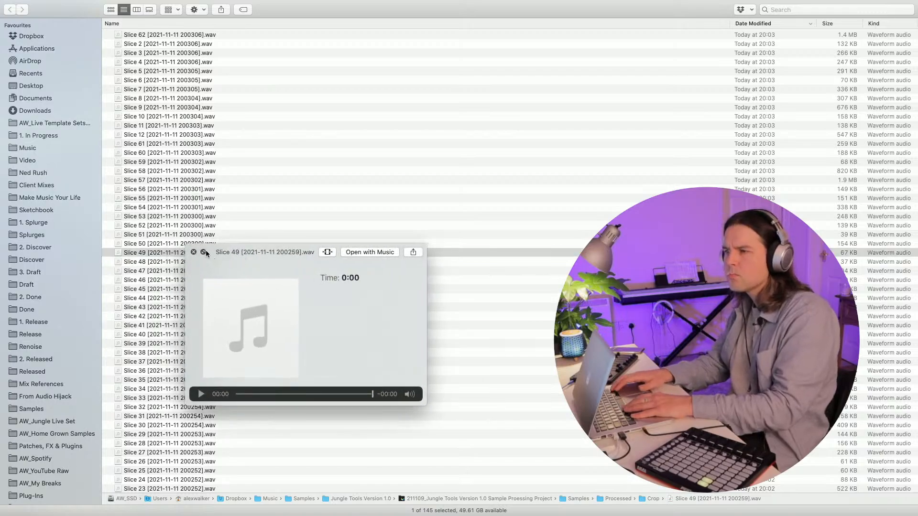
click(192, 251)
Step: Audition the cropped samples Slice 50 through Slice 53 in Quick Look and close the preview
key(Up)
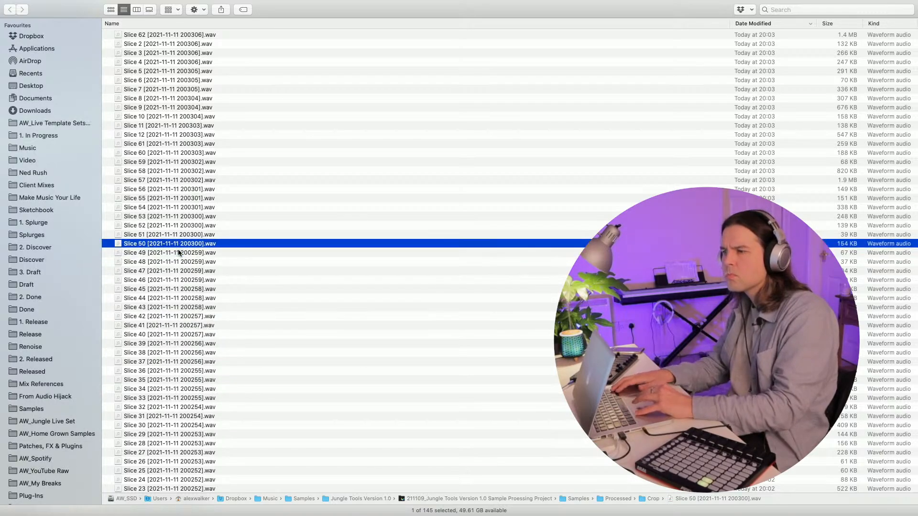
key(space)
key(Up)
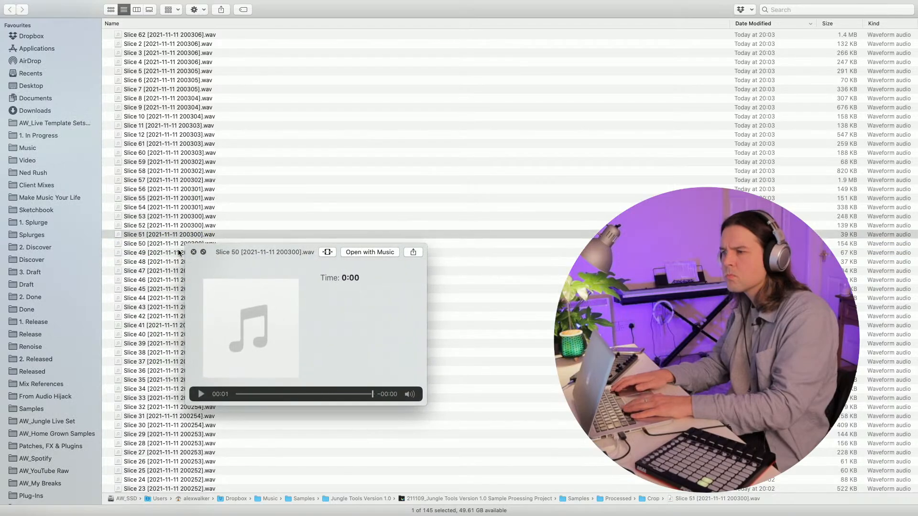
key(Up)
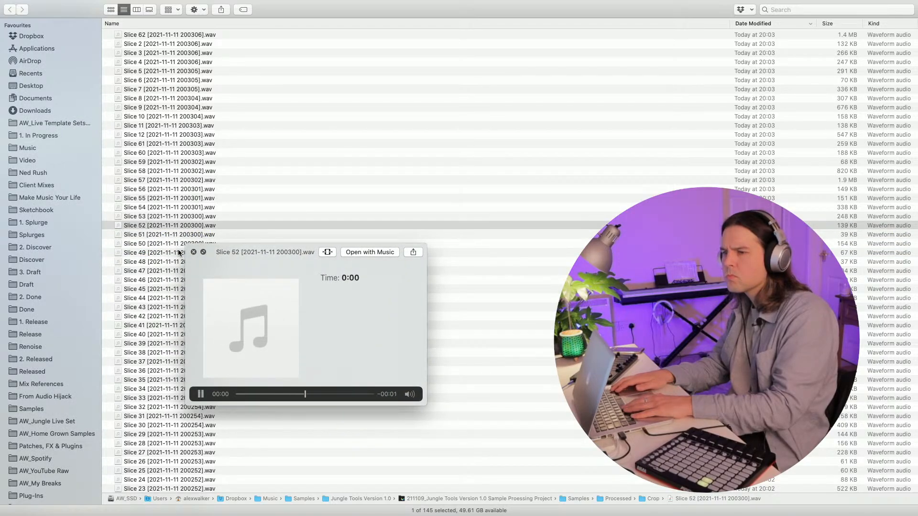
key(Up)
key(space)
key(Up)
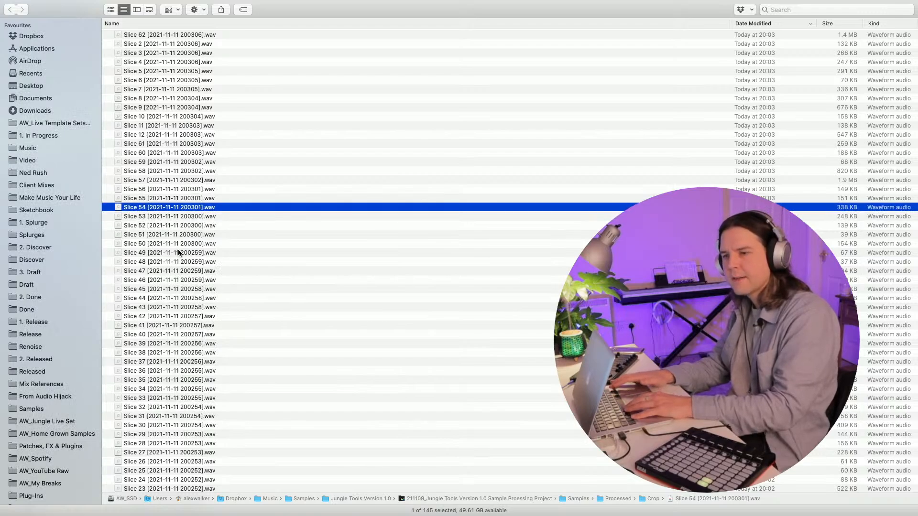
Step: Audition the cropped samples Slice 55, Slice 56 and Slice 57 and find the older Slice 57 file in the Crop folder
key(Up)
key(Down)
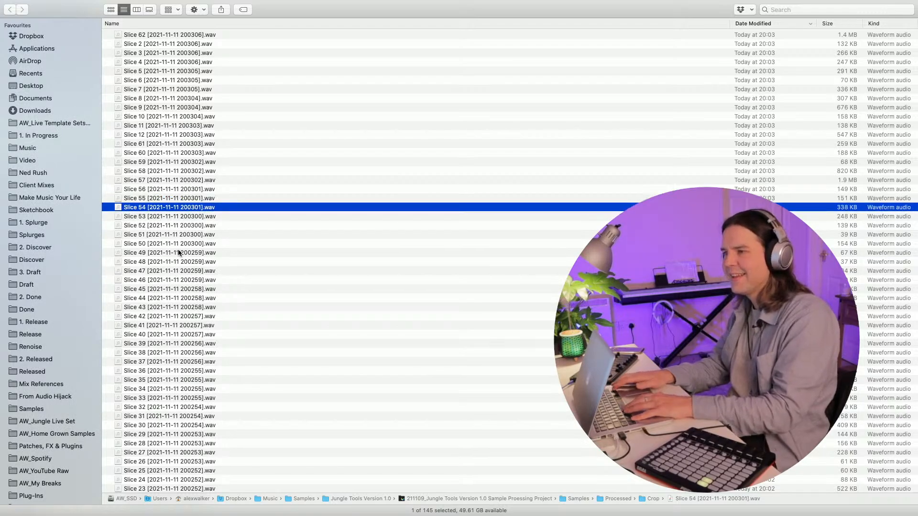
key(Up)
key(Down)
key(Up)
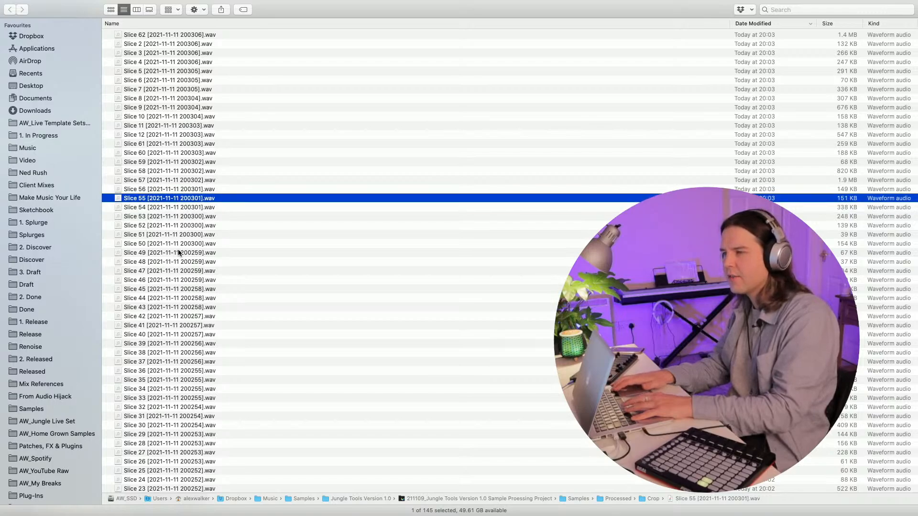
key(space)
key(space)
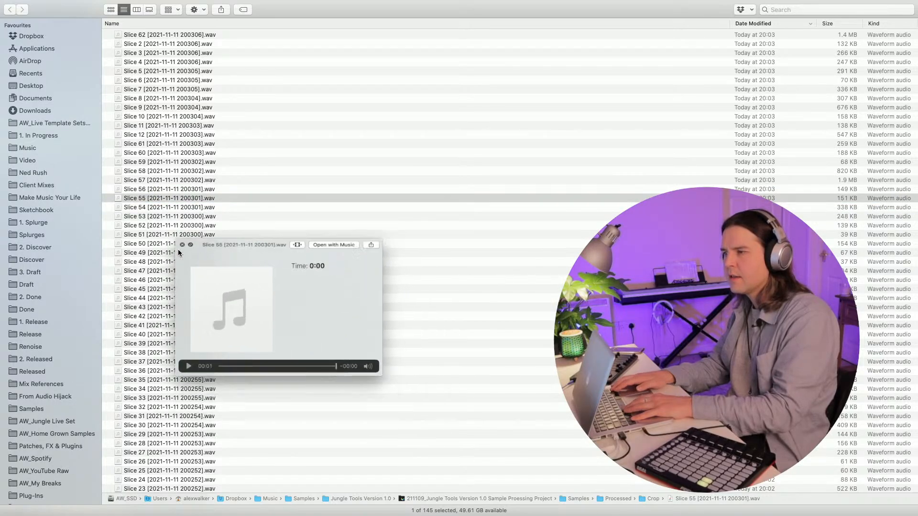
key(Up)
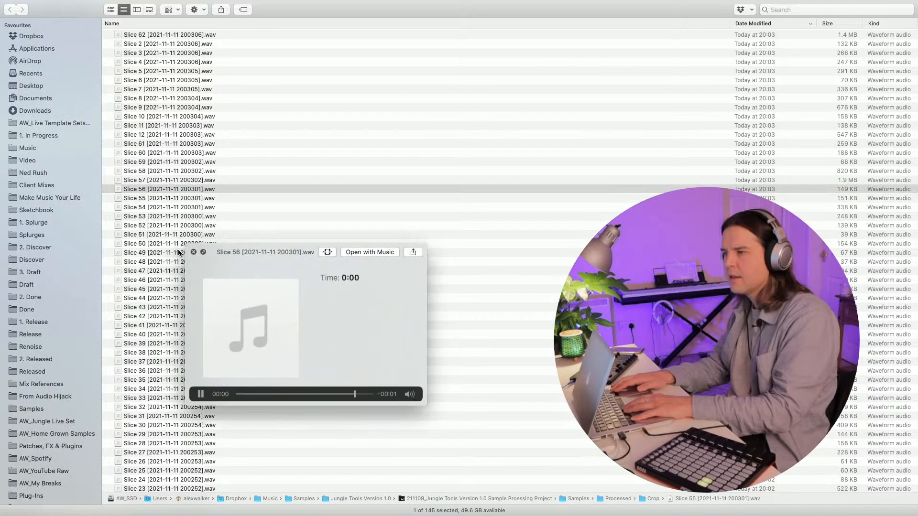
key(space)
key(Up)
key(space)
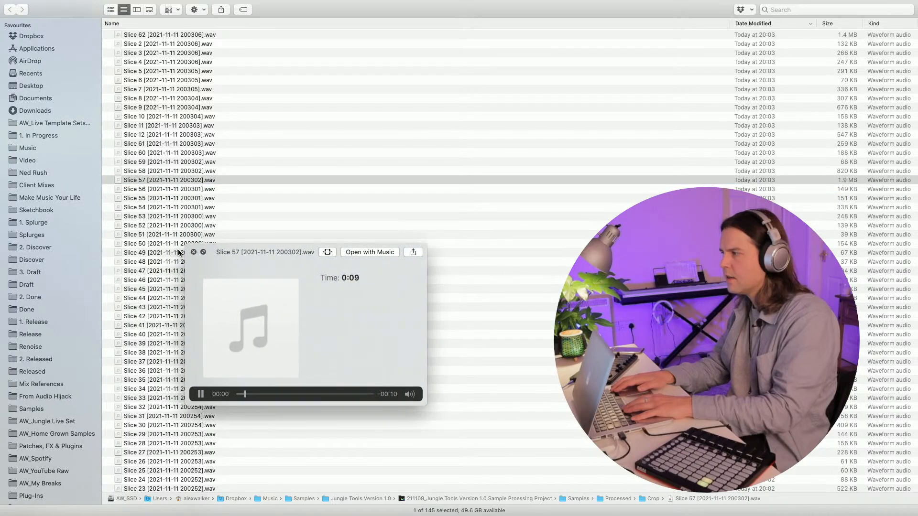
key(space)
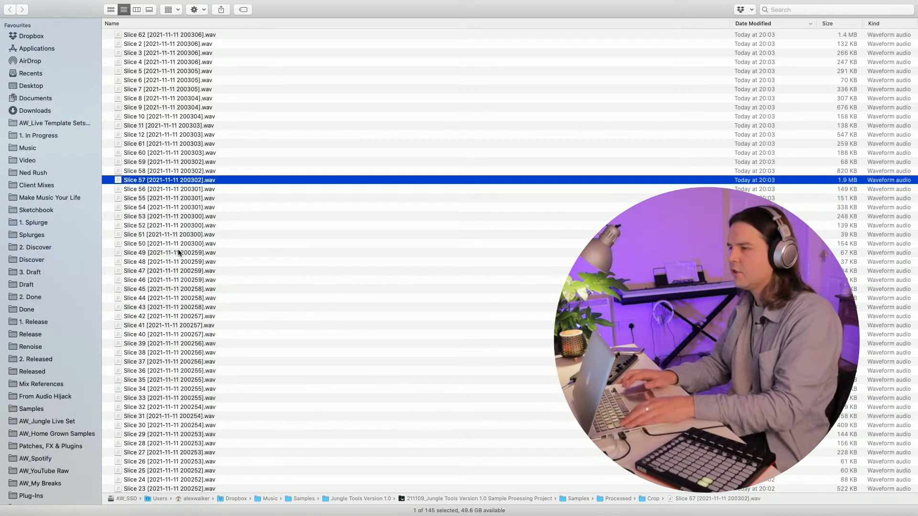
text(slice 57)
scroll(250, 237, up, 10)
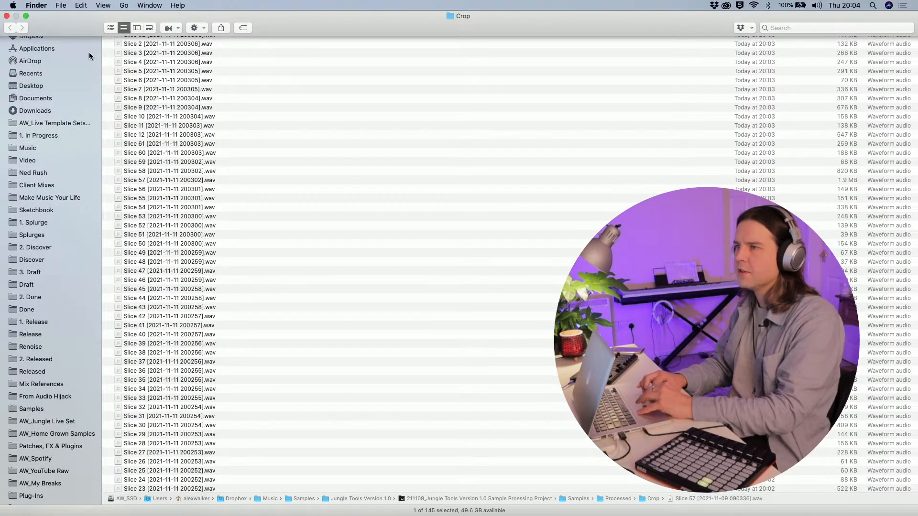
Step: Switch to Ableton Live and show the zone editor of the side a Sampler
key(ctrl+Up)
click(505, 36)
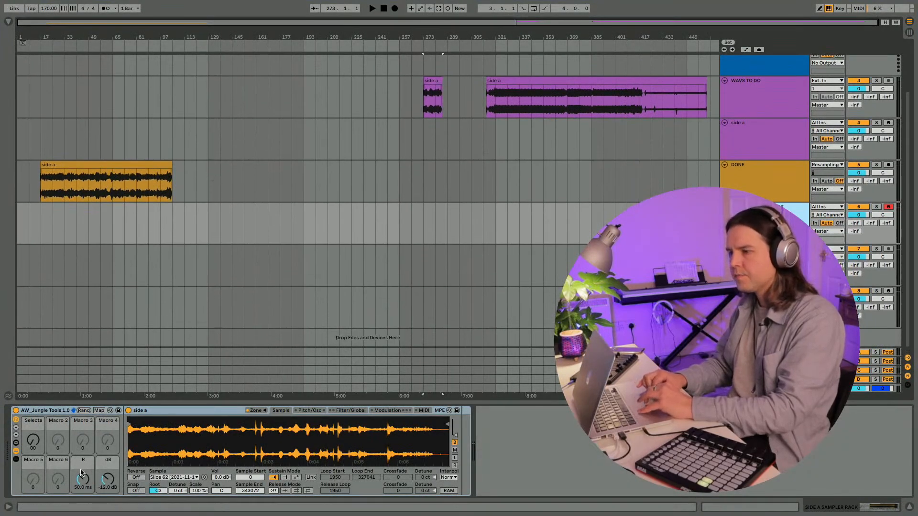
mouse_move(335, 3)
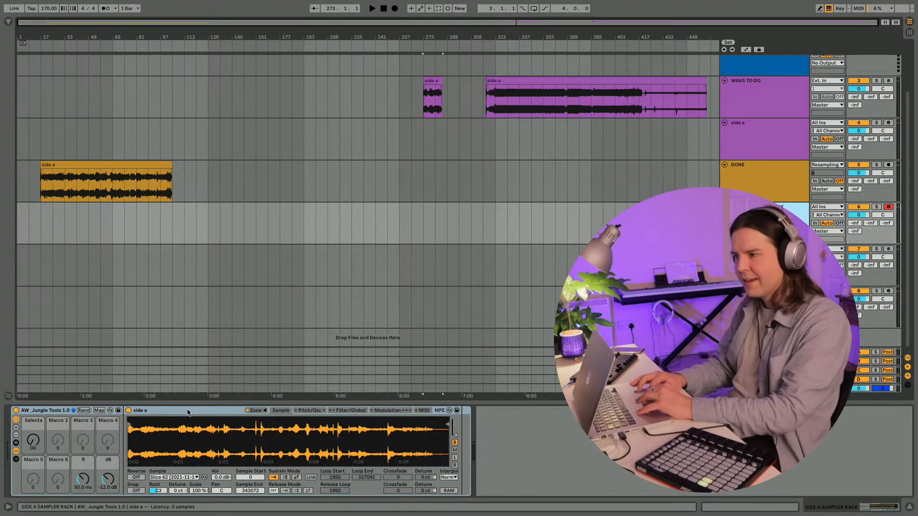
click(254, 410)
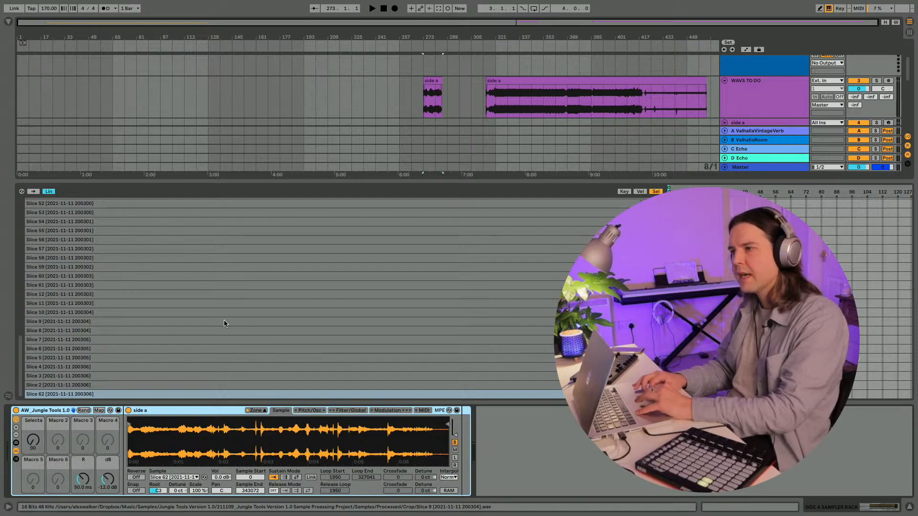
Step: Select all zones of the side a Sampler and crop their samples again
scroll(224, 324, up, 15)
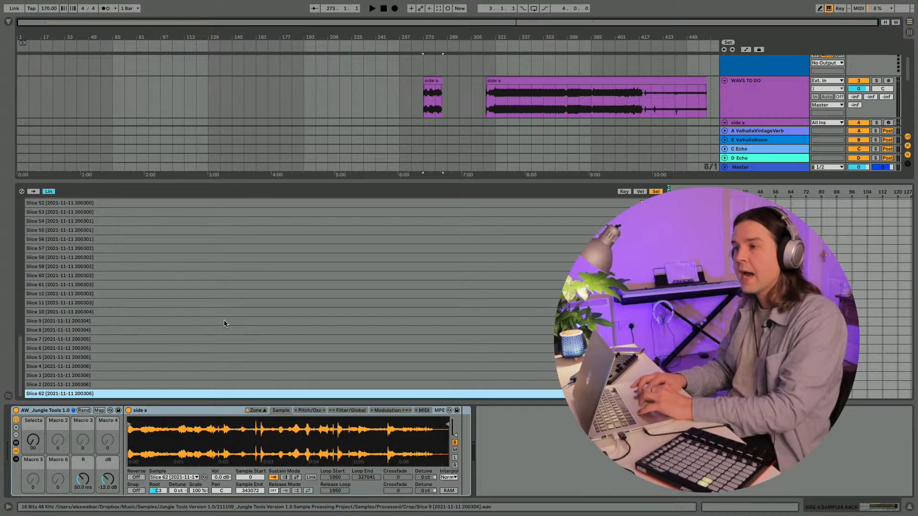
scroll(224, 324, up, 15)
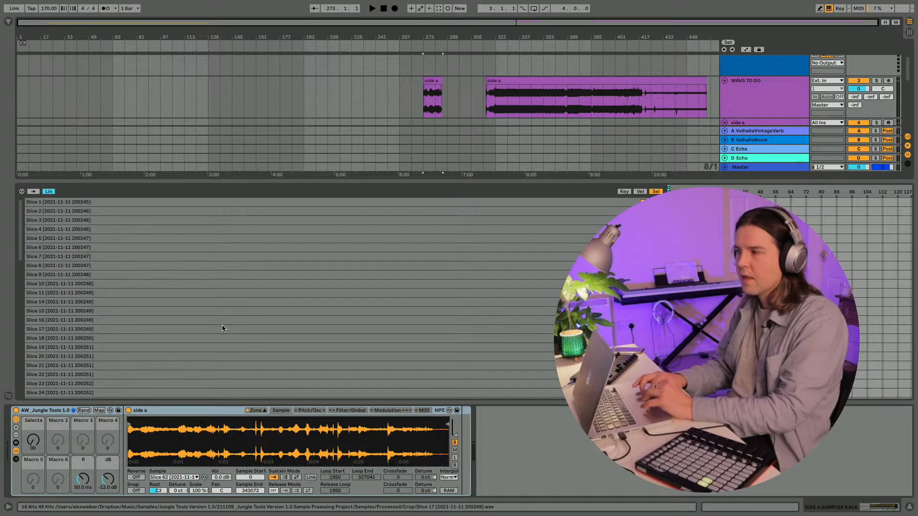
scroll(221, 327, down, 15)
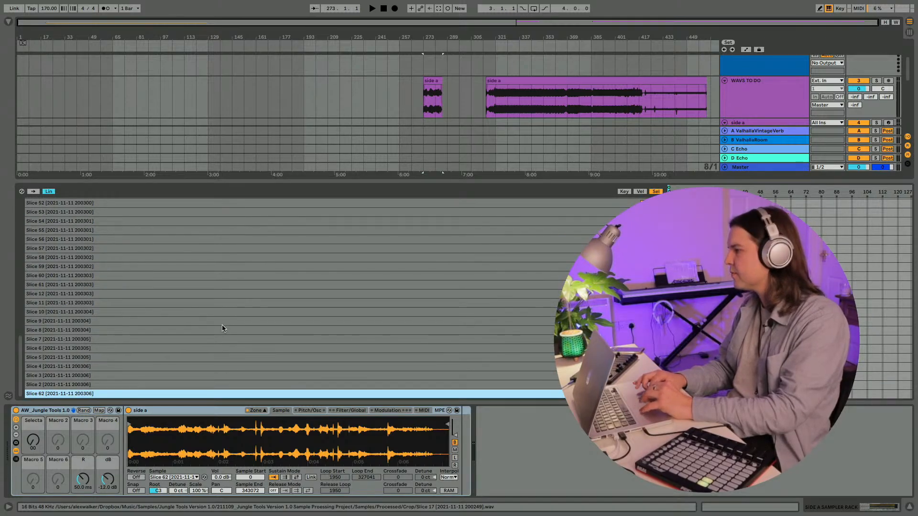
scroll(222, 219, up, 15)
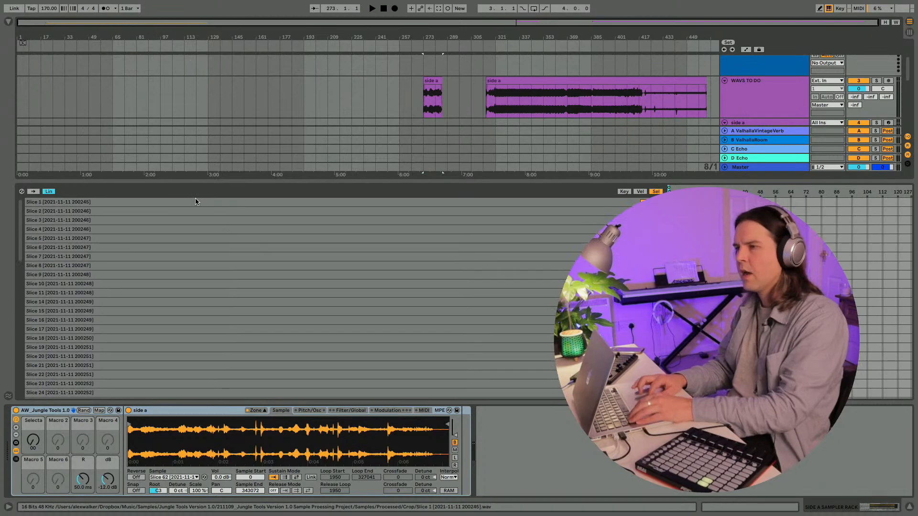
key(super+a)
scroll(142, 282, down, 5)
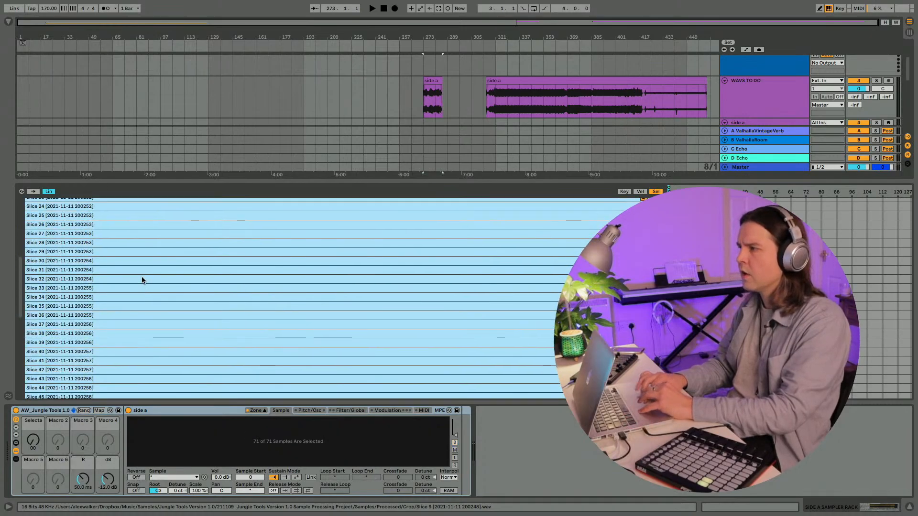
scroll(141, 281, down, 10)
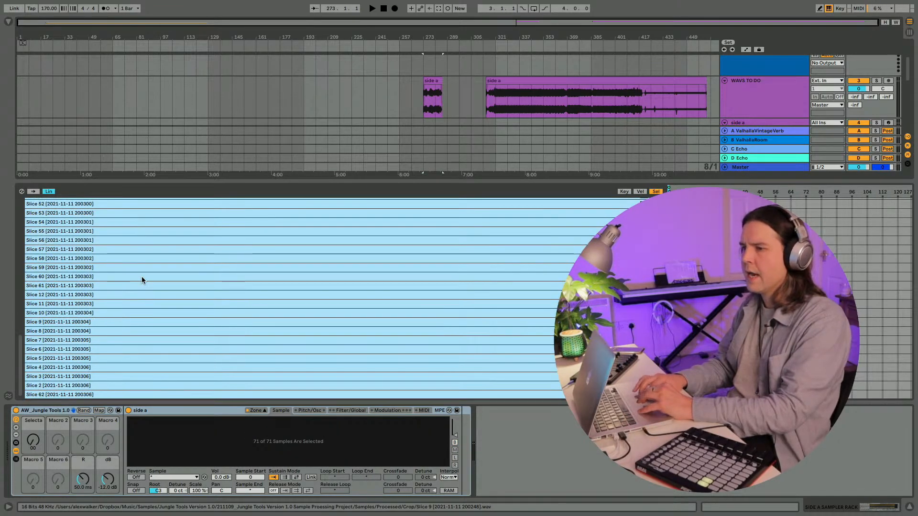
scroll(142, 280, up, 15)
right_click(142, 280)
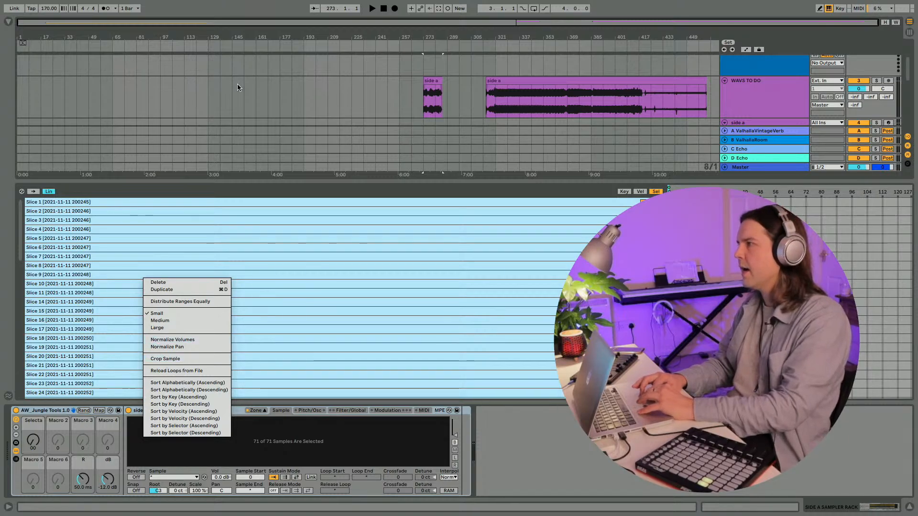
click(165, 360)
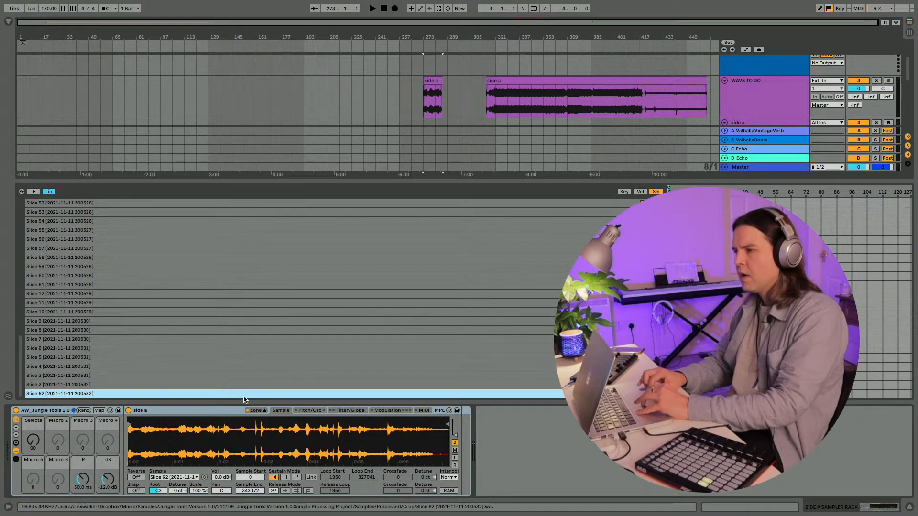
Step: Show the newly cropped Slice 5 sample in Finder and compare the names and modification times of the new and earlier crops
right_click(229, 357)
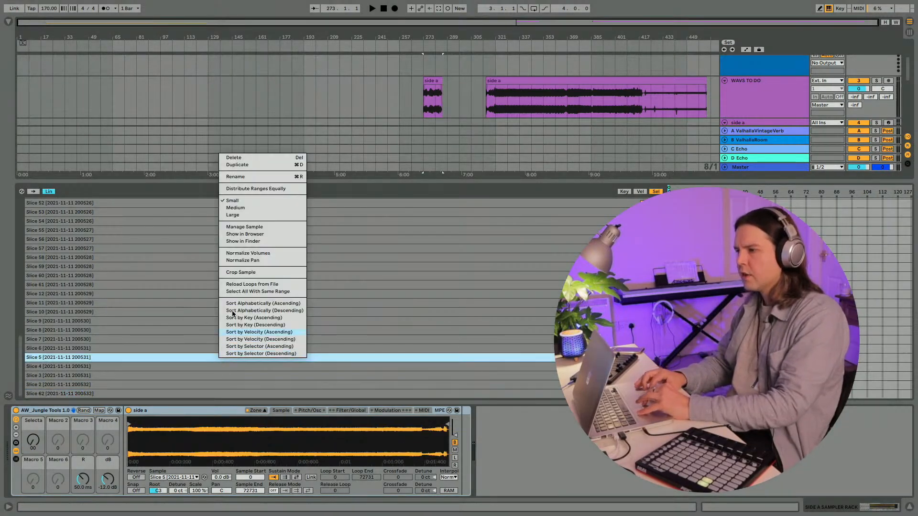
click(236, 241)
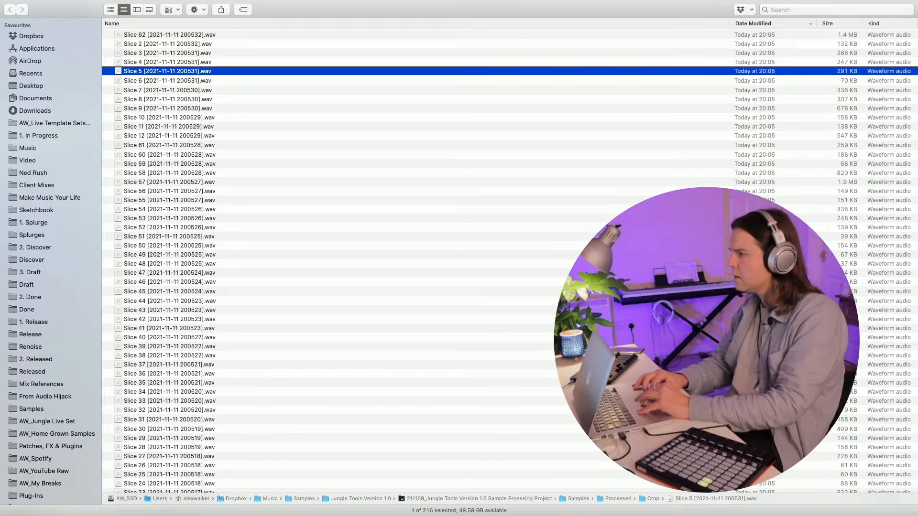
scroll(334, 263, down, 10)
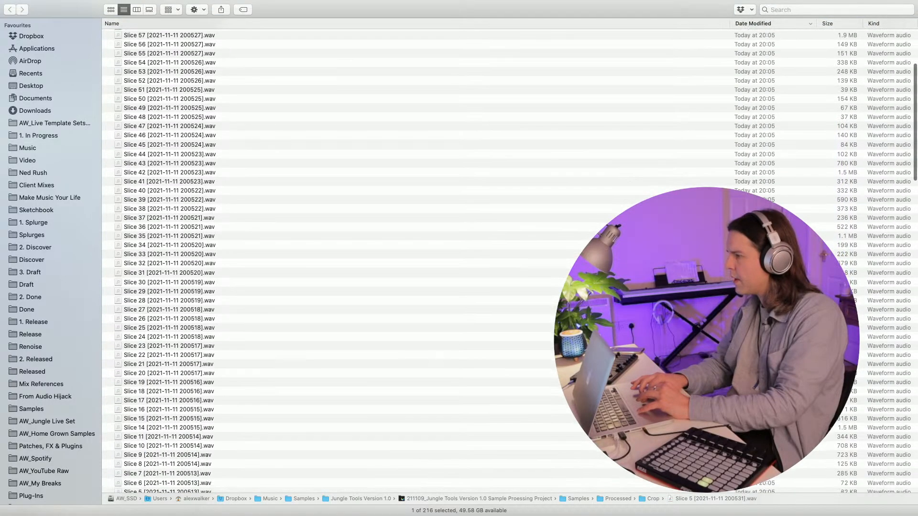
scroll(334, 263, down, 5)
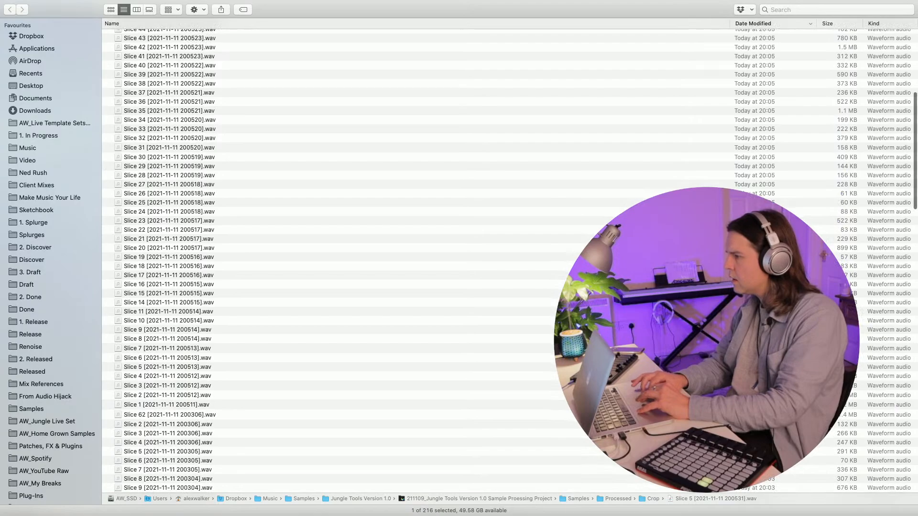
scroll(335, 263, down, 1)
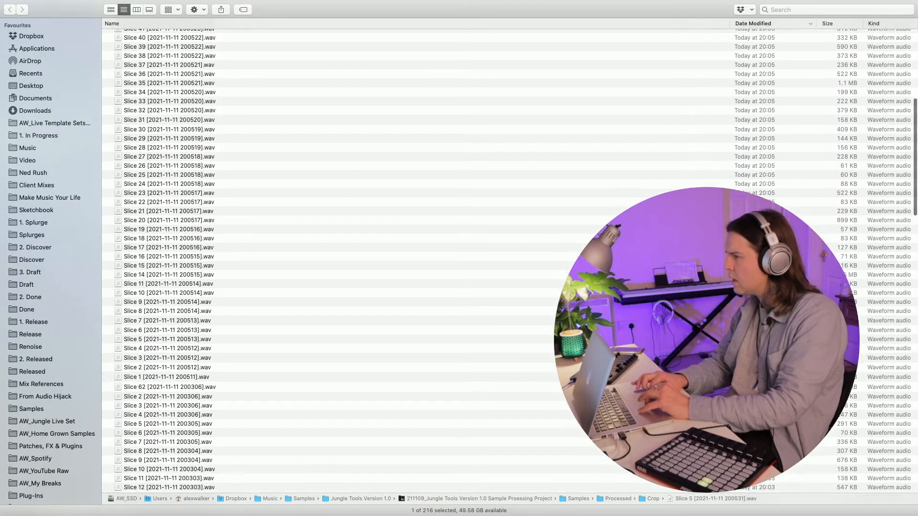
scroll(364, 263, up, 10)
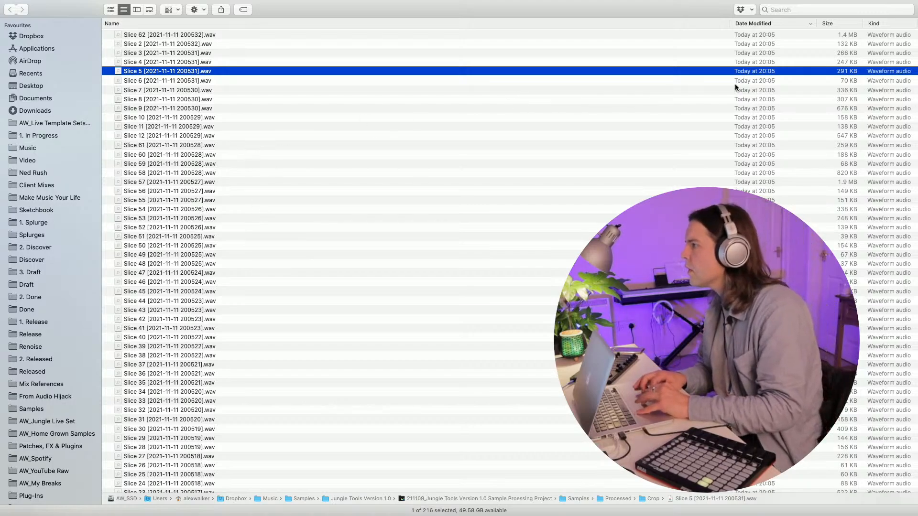
scroll(756, 84, down, 5)
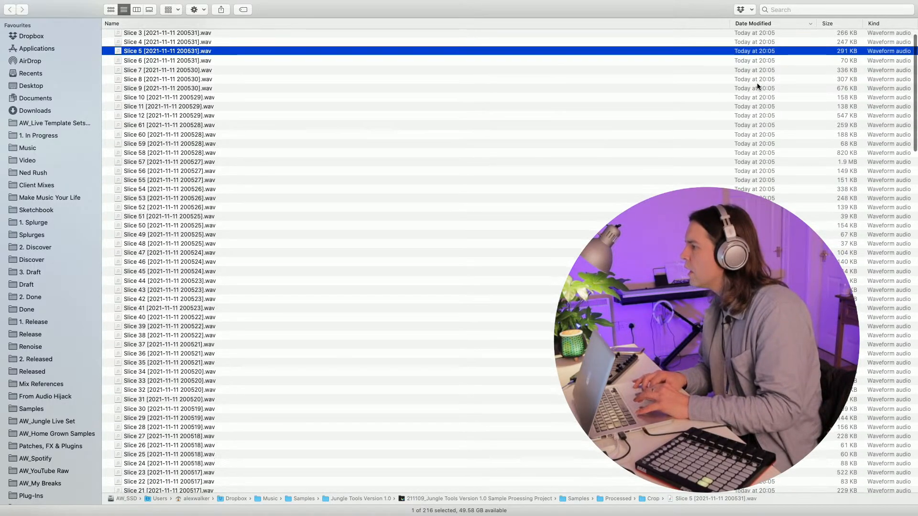
scroll(756, 85, down, 8)
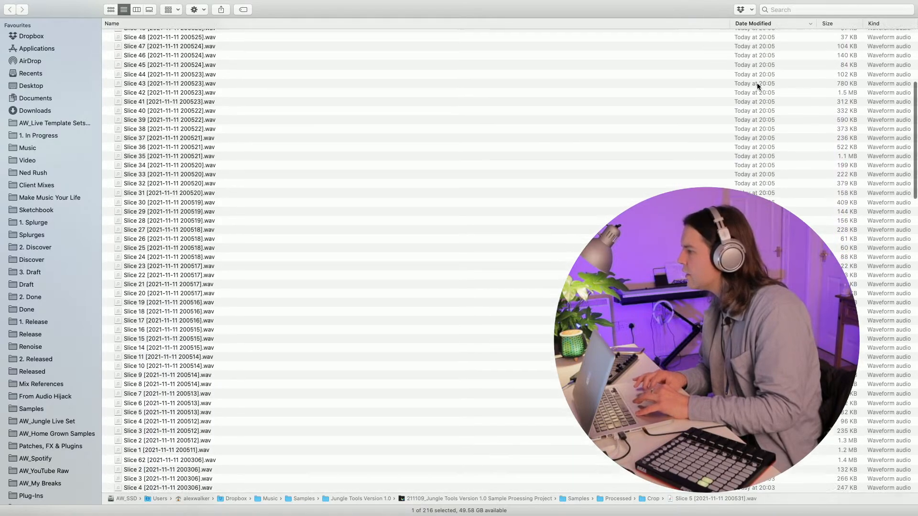
scroll(756, 82, down, 10)
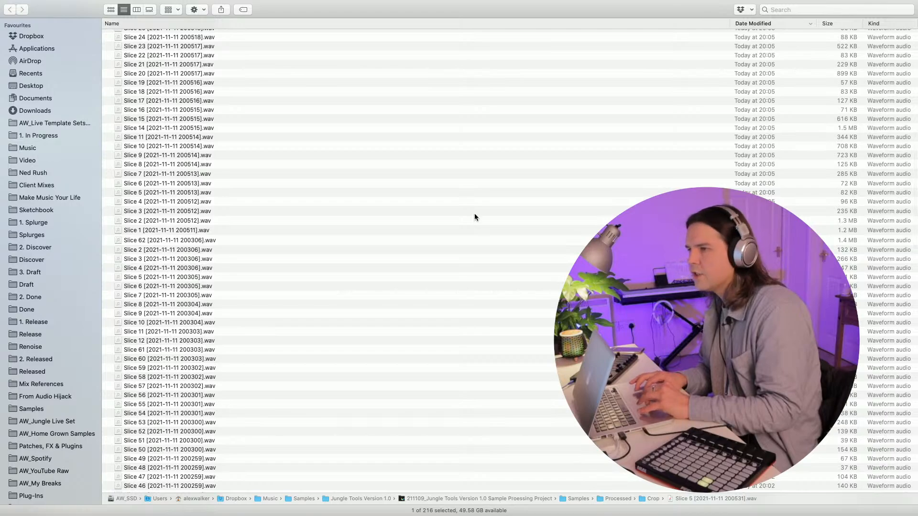
Step: Select all sample files in the Crop folder and move them to the Trash
scroll(218, 189, up, 20)
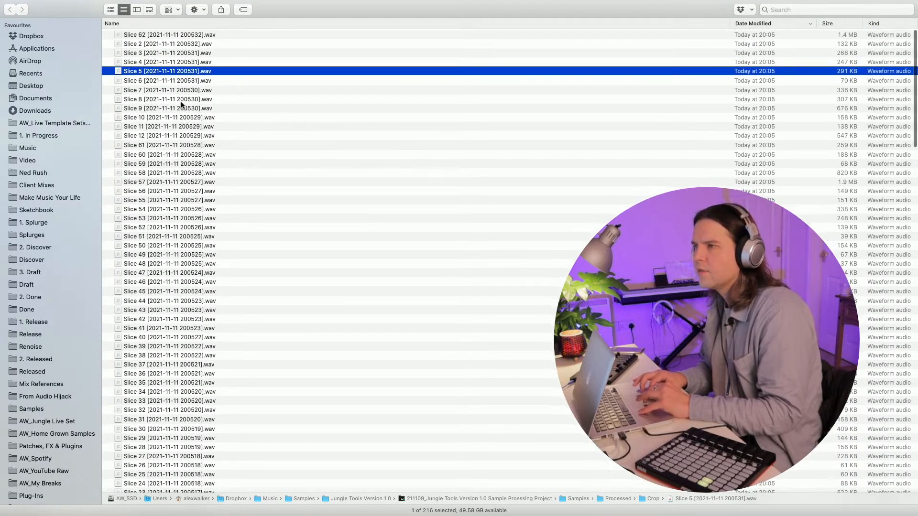
click(173, 35)
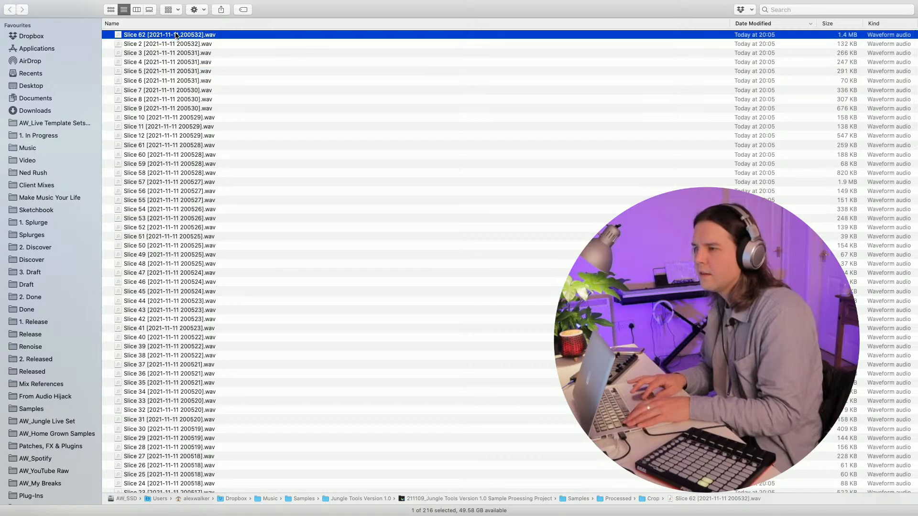
scroll(165, 238, down, 2)
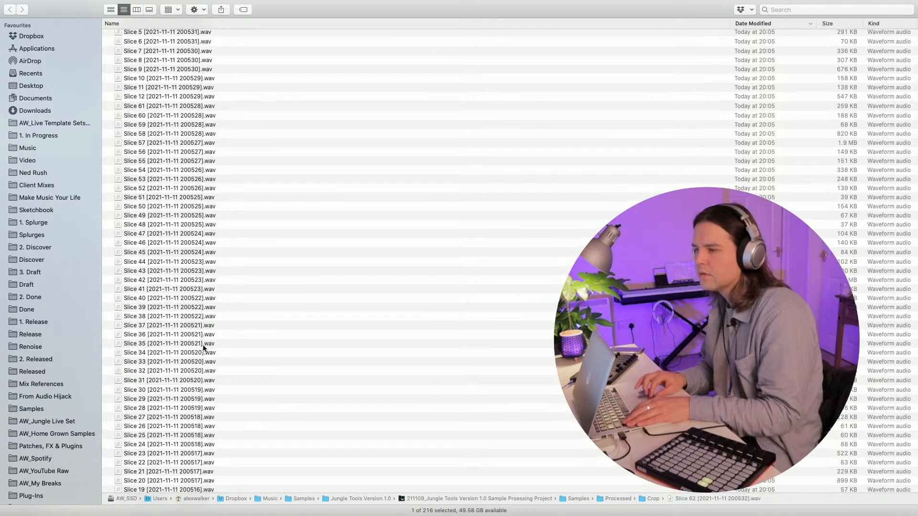
click(246, 281)
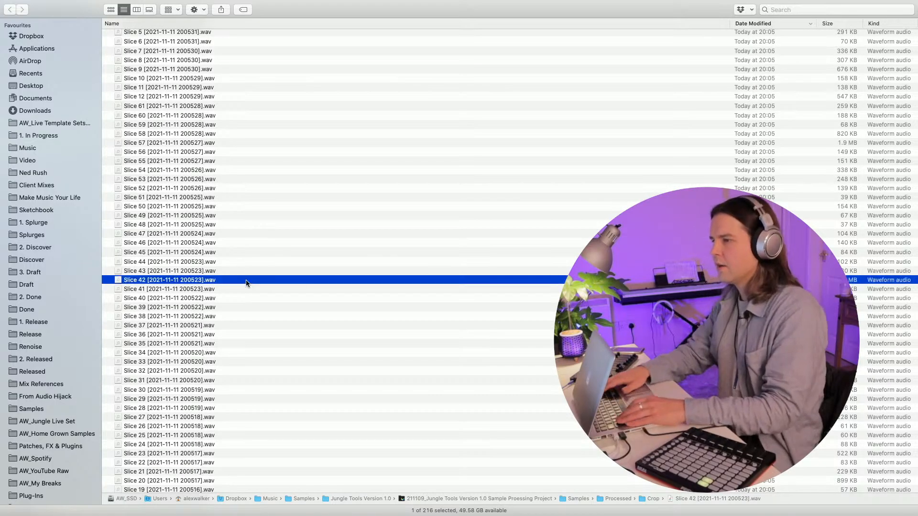
key(super+a)
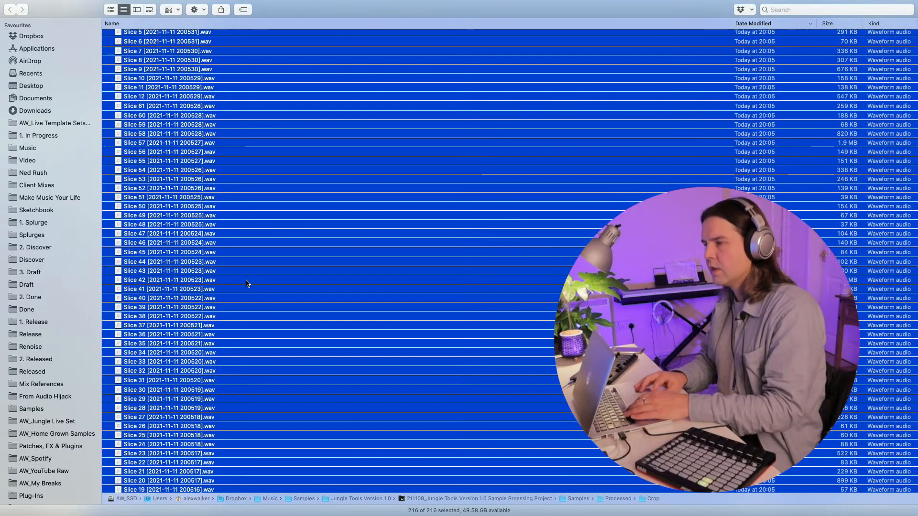
key(super+BackSpace)
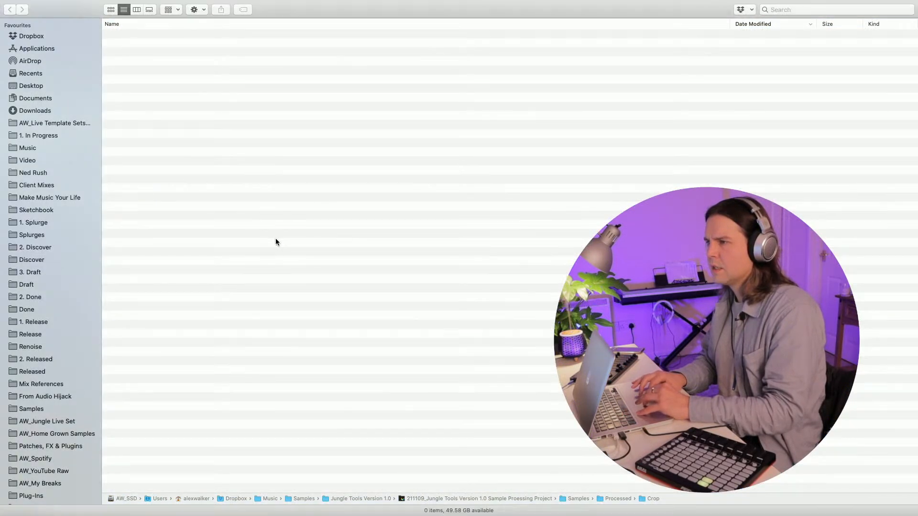
Step: Switch to Ableton Live and try to crop the samples of all zones in the side a Sampler
key(ctrl+Up)
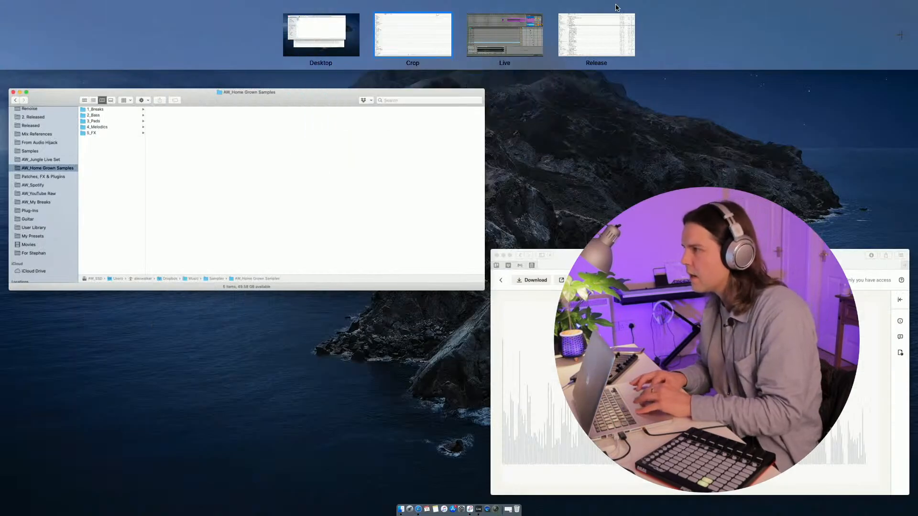
click(507, 35)
click(231, 294)
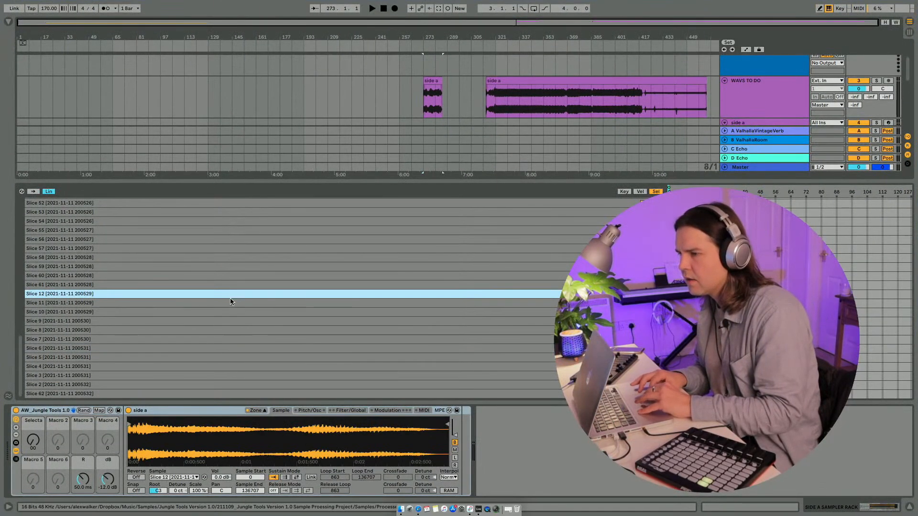
click(195, 357)
right_click(195, 356)
click(164, 353)
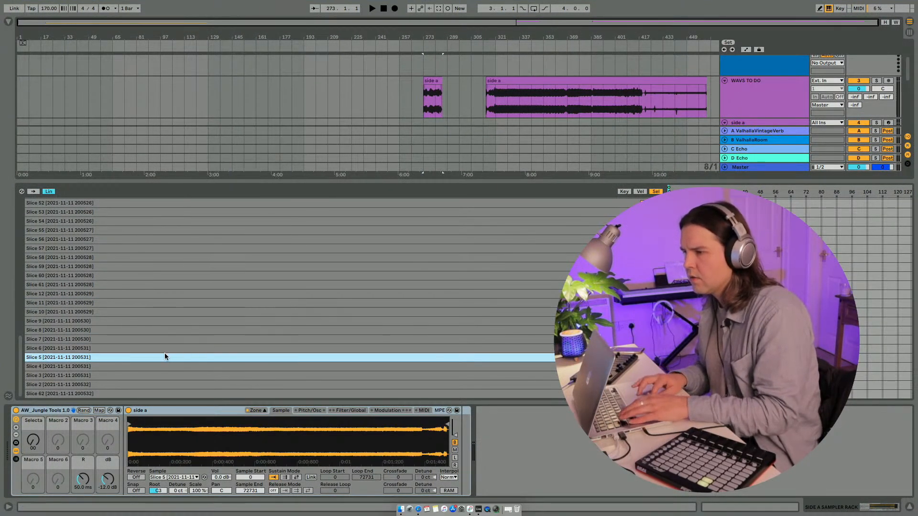
key(super+a)
right_click(165, 354)
click(188, 435)
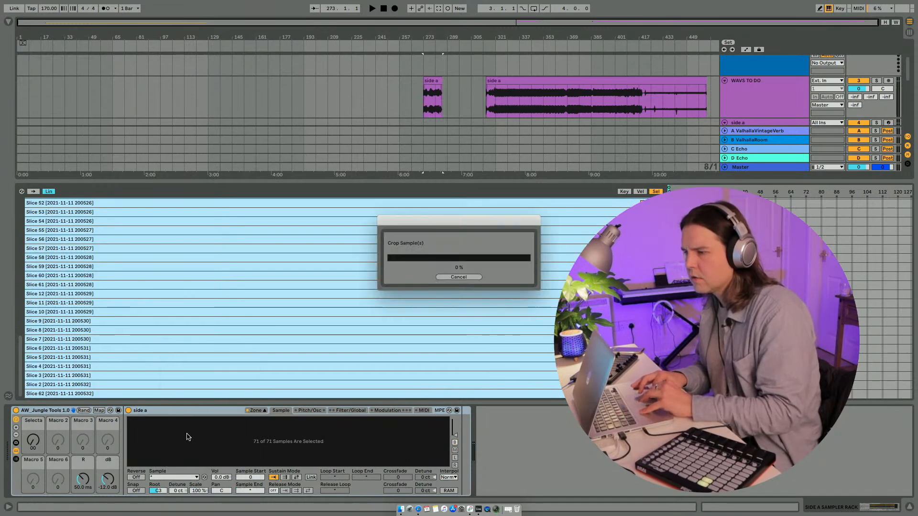
click(536, 283)
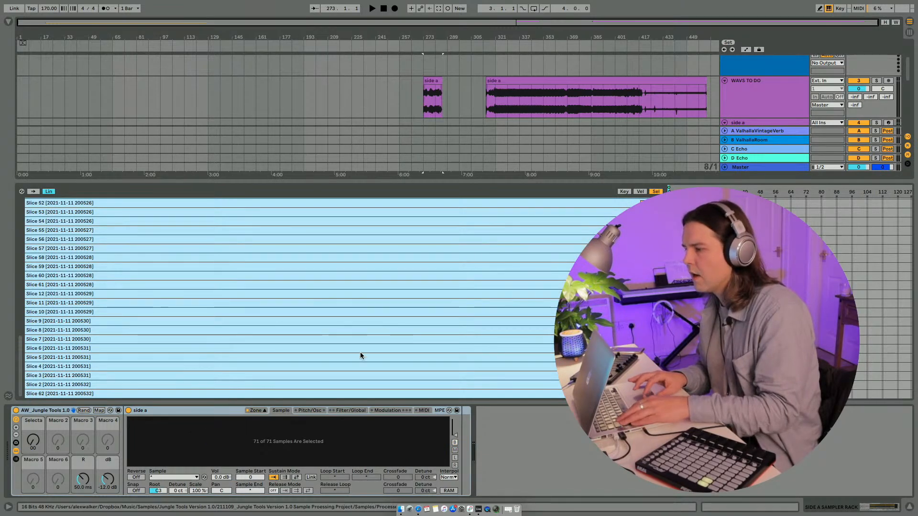
Step: Switch to Finder, undo the deletion of the Crop folder's sample files, and return to Ableton Live
click(401, 510)
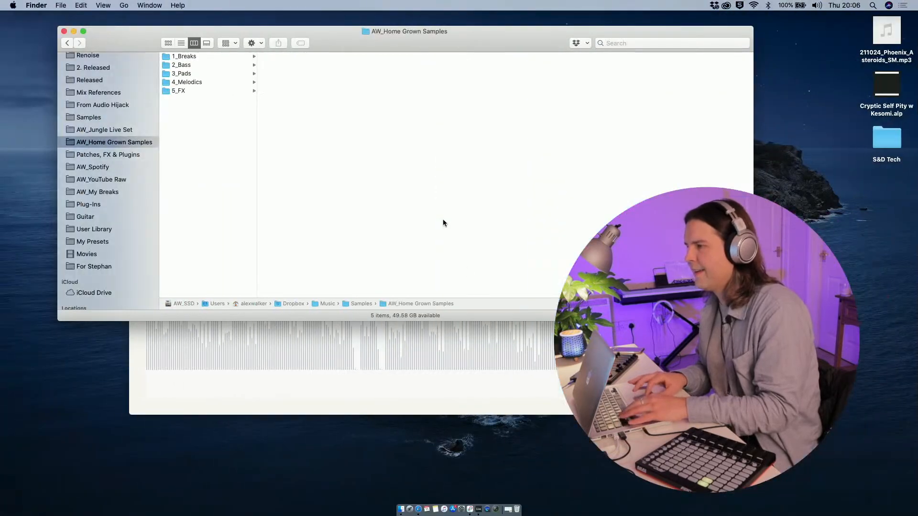
key(super+z)
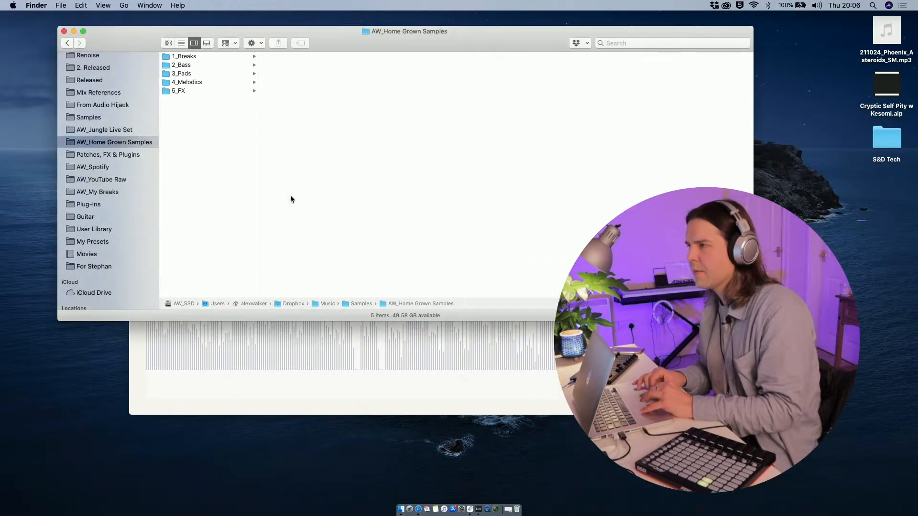
click(479, 510)
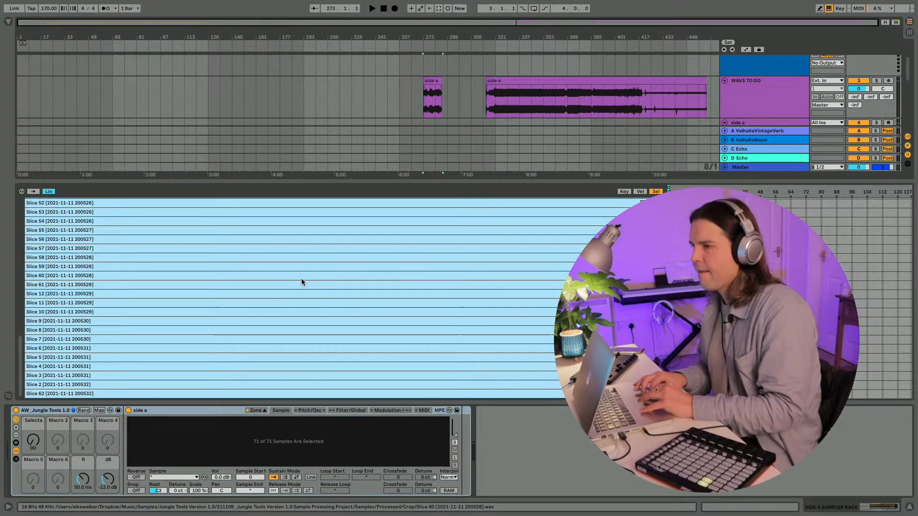
click(300, 276)
key(super+a)
right_click(275, 294)
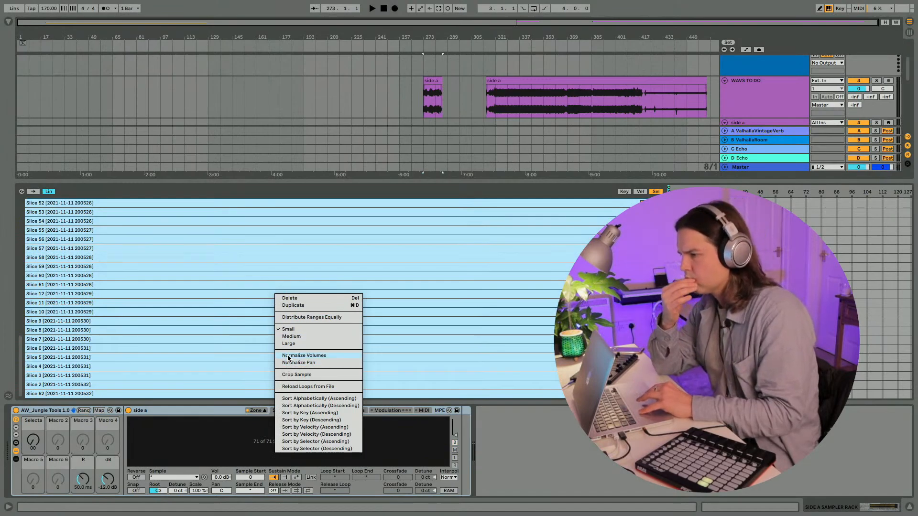
mouse_move(416, 3)
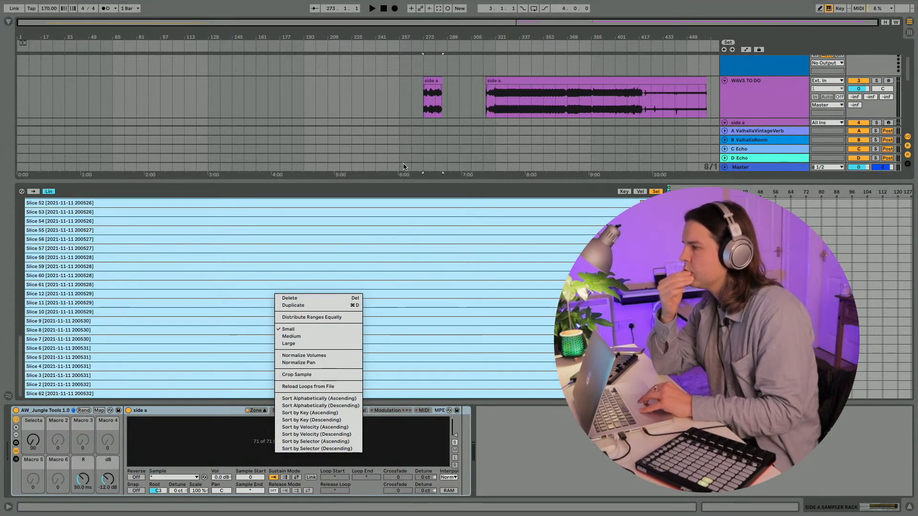
click(402, 163)
Step: Raise the volume and play the longer side a clip on the WAVS TO DO track from its start, stopping after a few bars
click(488, 100)
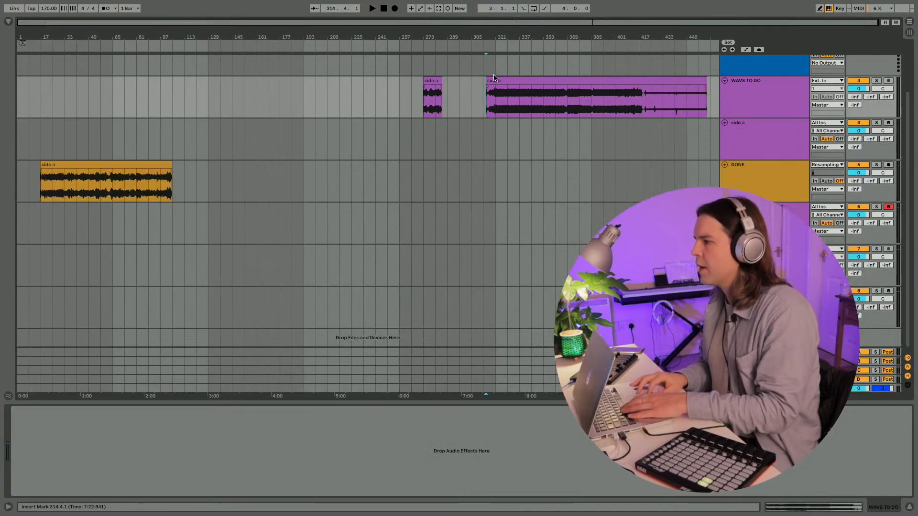
key(XF86AudioRaiseVolume)
key(space)
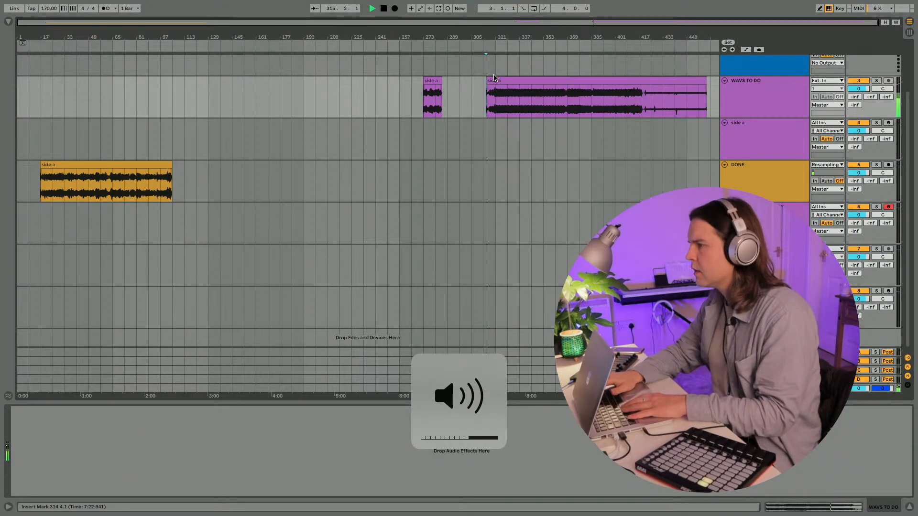
key(XF86AudioRaiseVolume)
drag(497, 40, 491, 19)
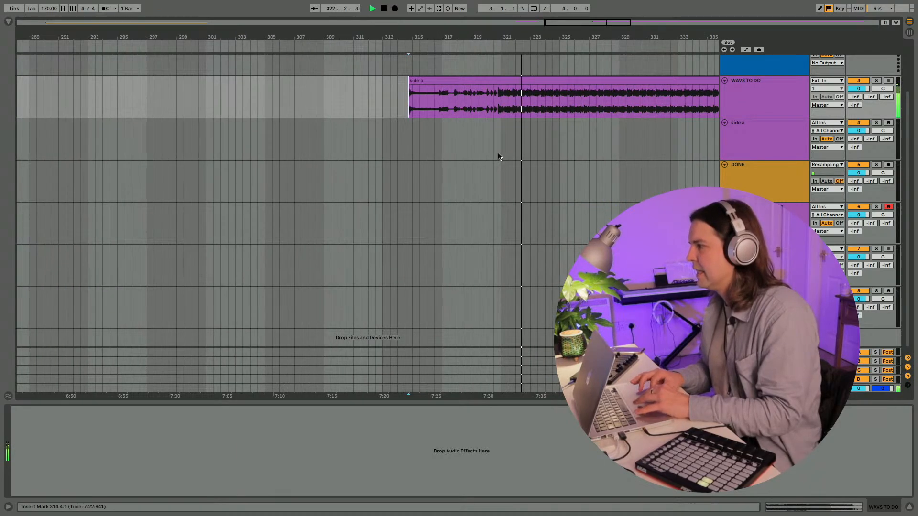
key(space)
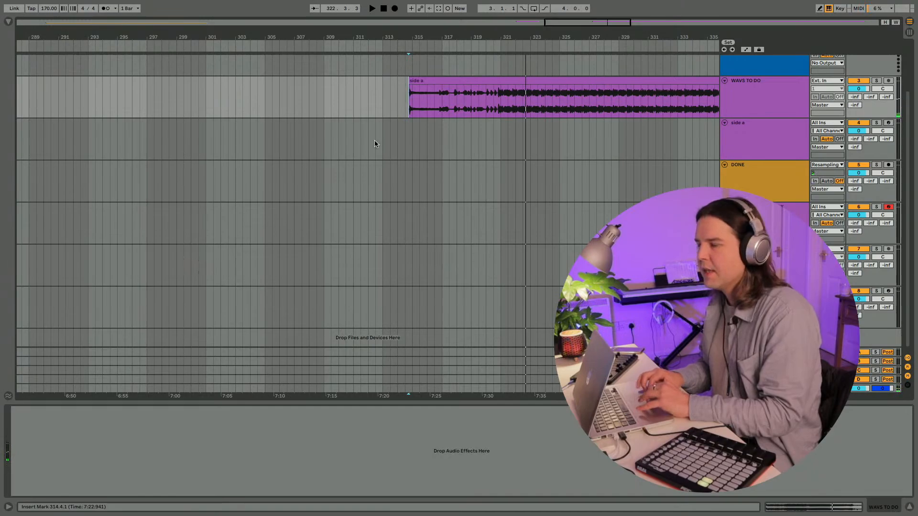
Step: Show the zone editor of the side a Sampler on the SIDE A SAMPLER RACK track again
scroll(420, 102, up, 1)
scroll(419, 102, right, 2)
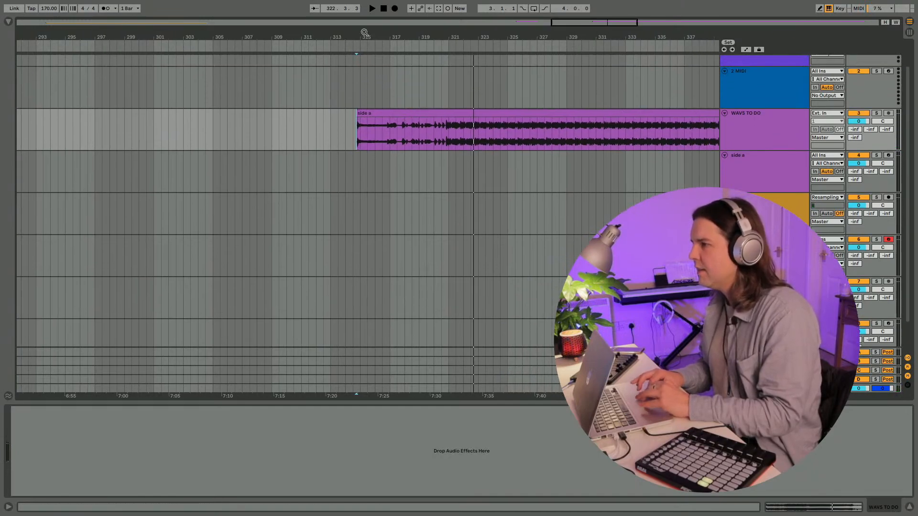
drag(396, 40, 396, 29)
scroll(224, 126, left, 10)
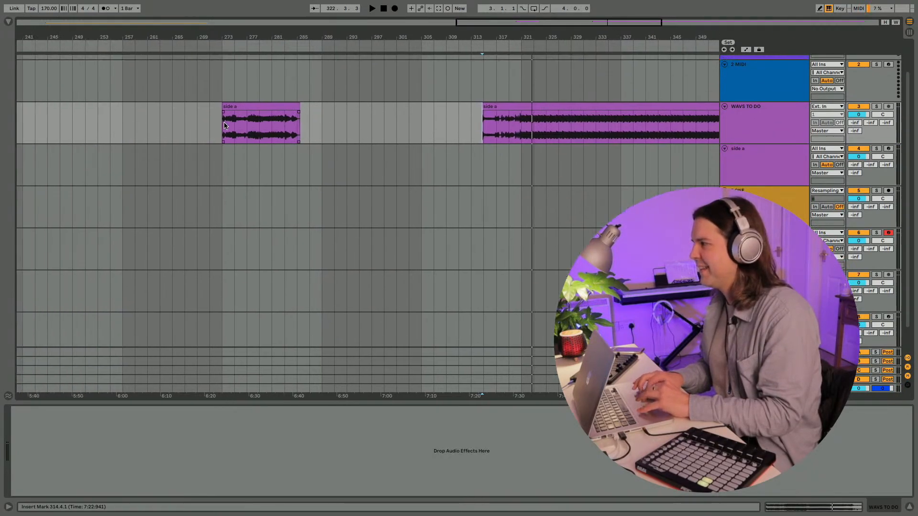
scroll(225, 123, up, 1)
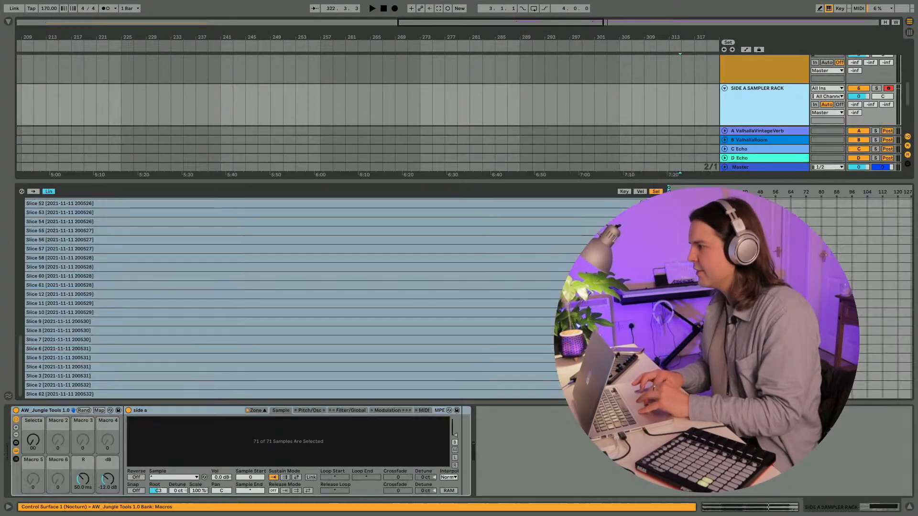
click(365, 278)
key(super+a)
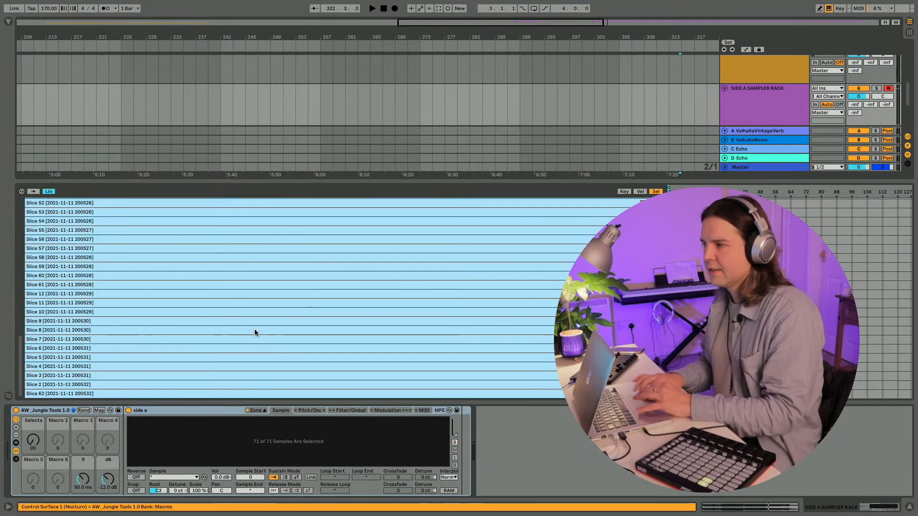
right_click(254, 329)
click(182, 368)
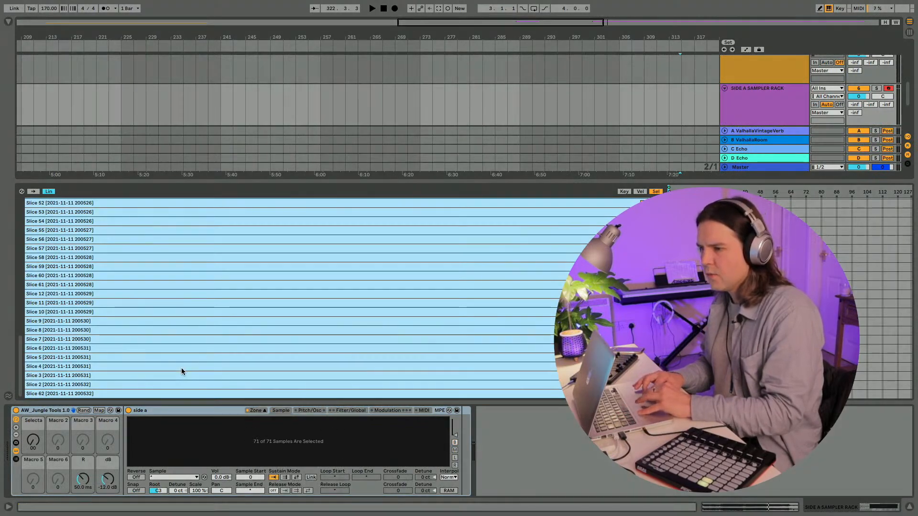
Step: Select every zone of the side a Sampler from the first, Slice 1, to the last, Slice 62, and crop their samples
click(133, 393)
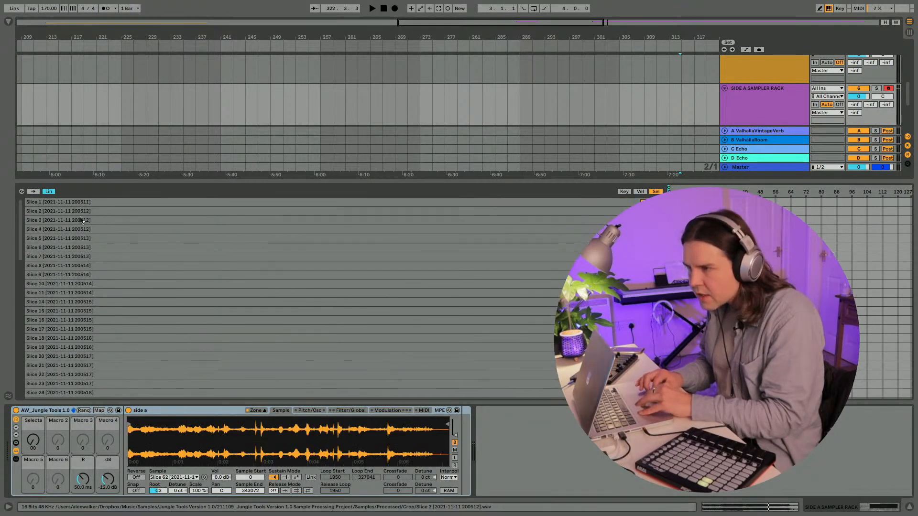
click(118, 204)
scroll(118, 204, down, 15)
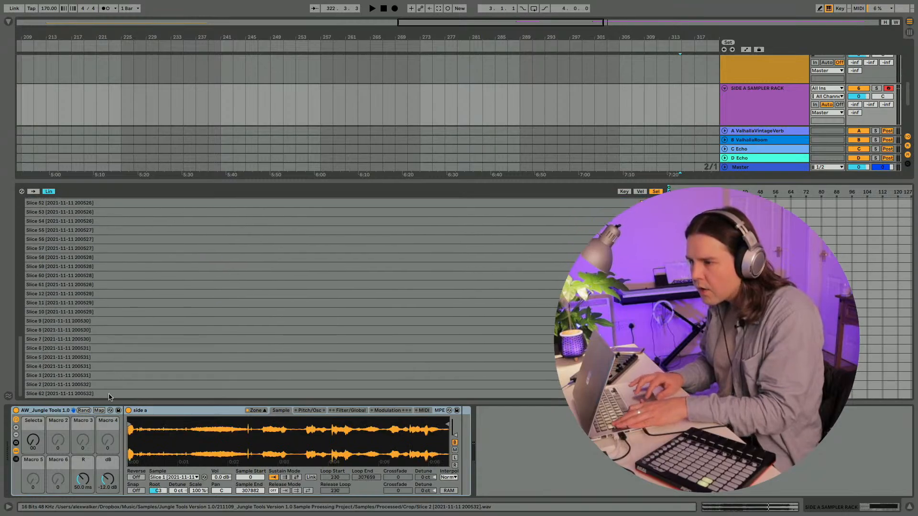
shift+click(111, 395)
right_click(111, 394)
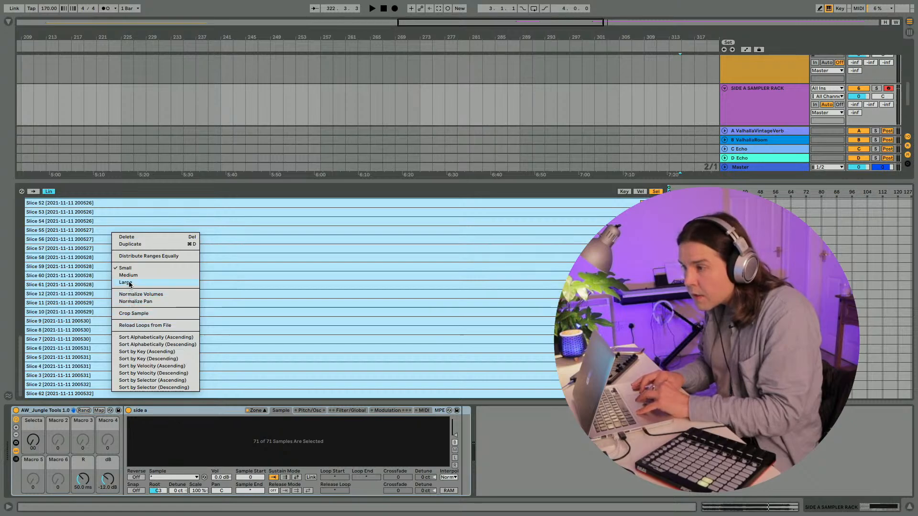
click(133, 314)
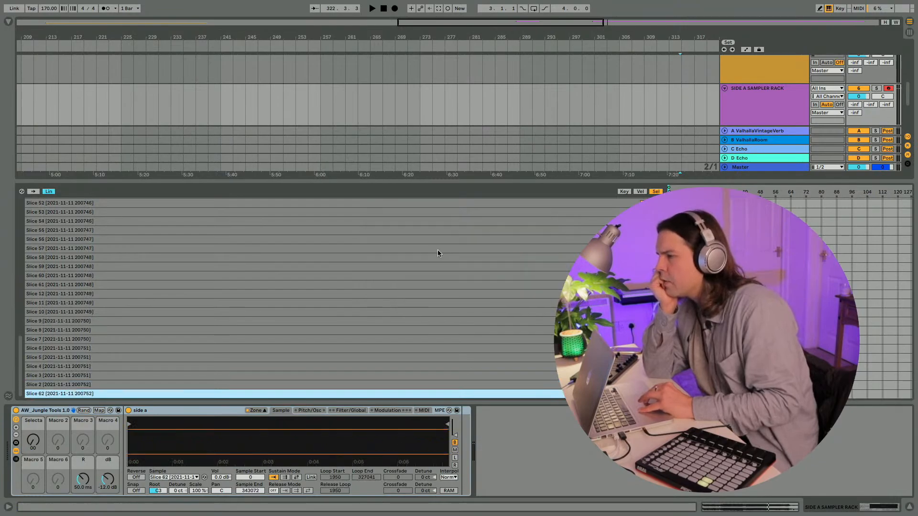
Step: Show the newly cropped Slice 2 sample in Finder and compare the Crop folder's files sorted by name and by date modified
key(ctrl+Up)
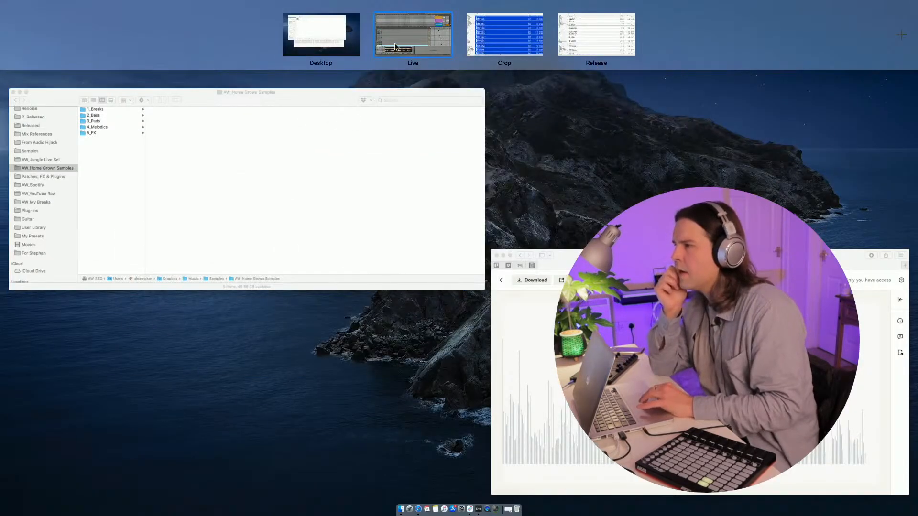
click(394, 46)
right_click(173, 388)
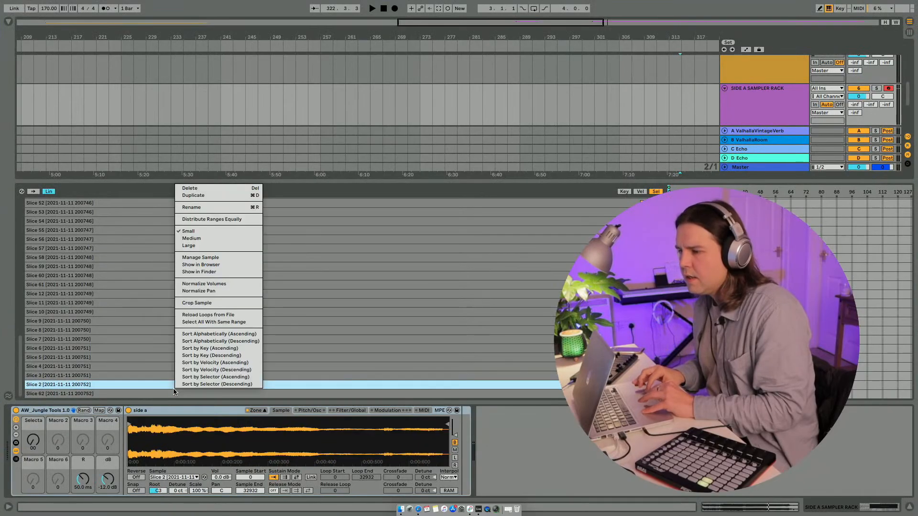
click(200, 270)
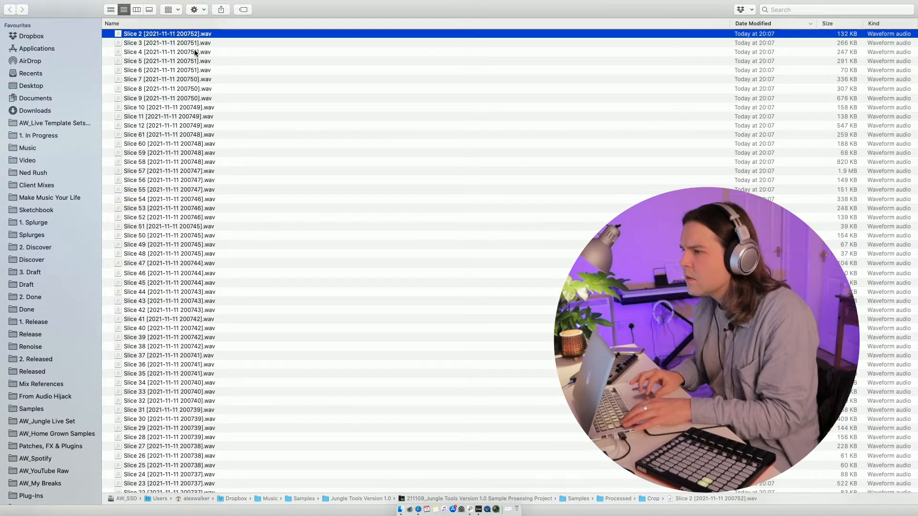
scroll(194, 49, up, 2)
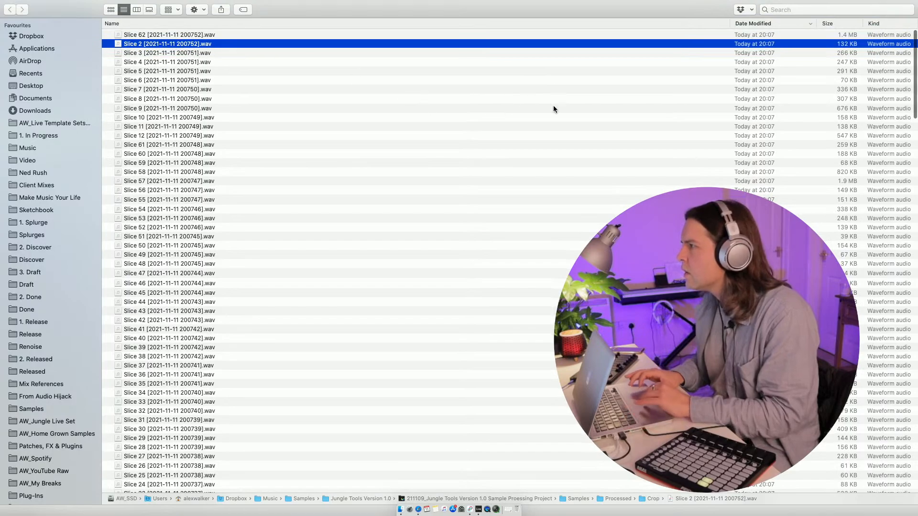
click(592, 25)
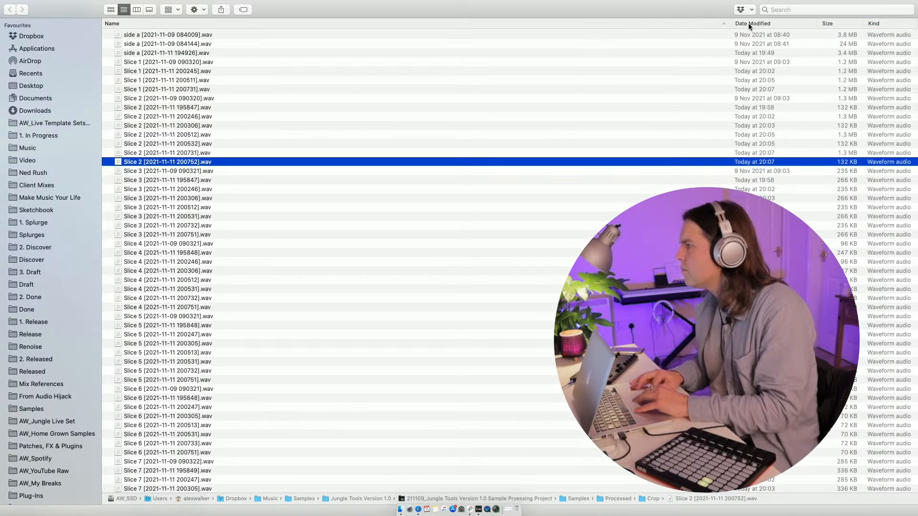
click(749, 24)
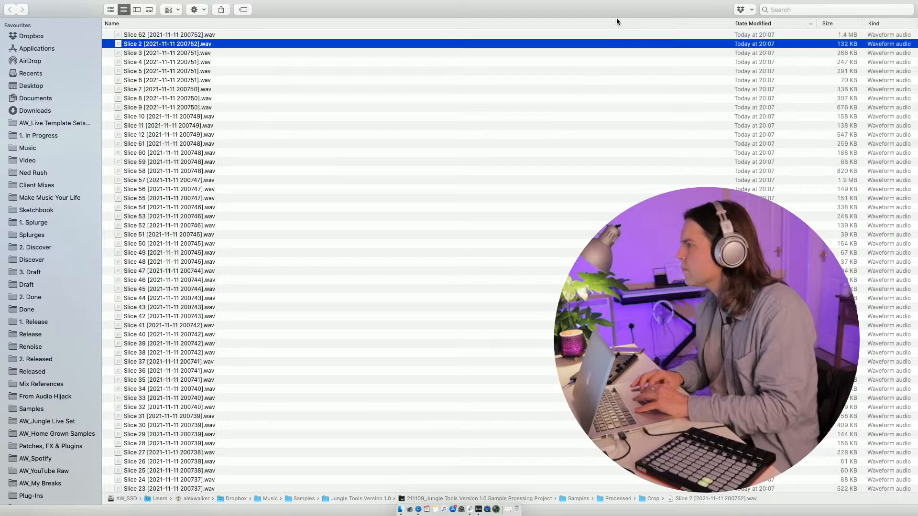
click(168, 36)
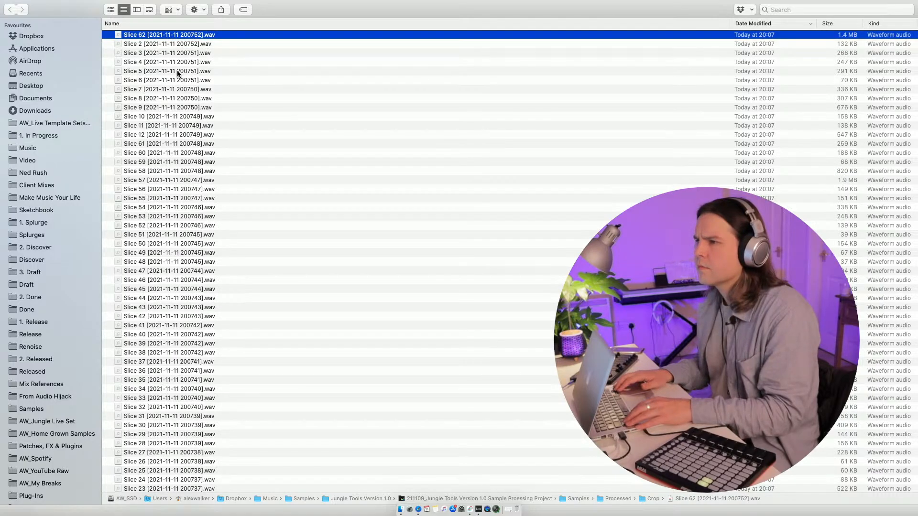
key(shift+Down)
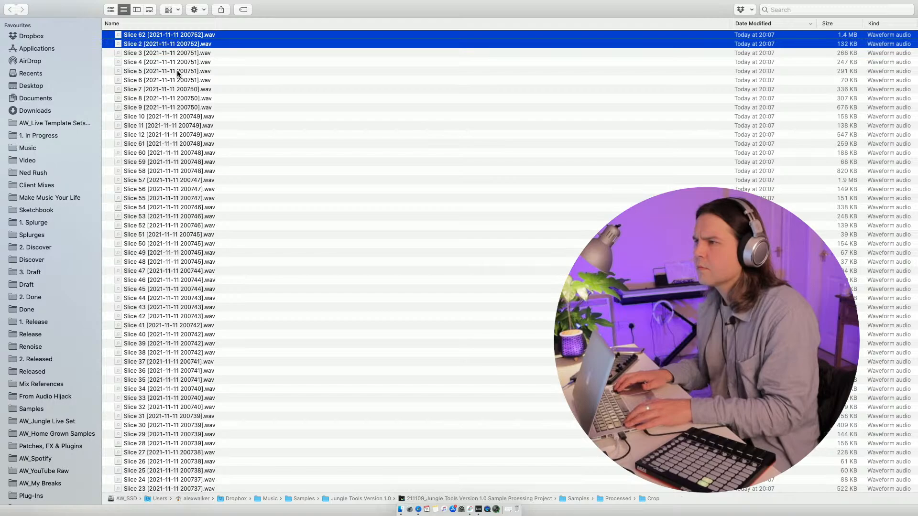
key(Down)
key(Up)
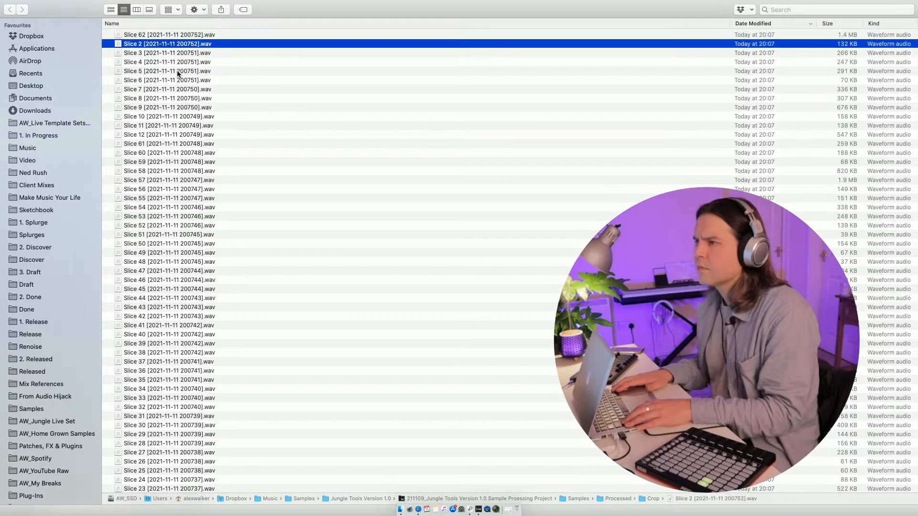
key(Down)
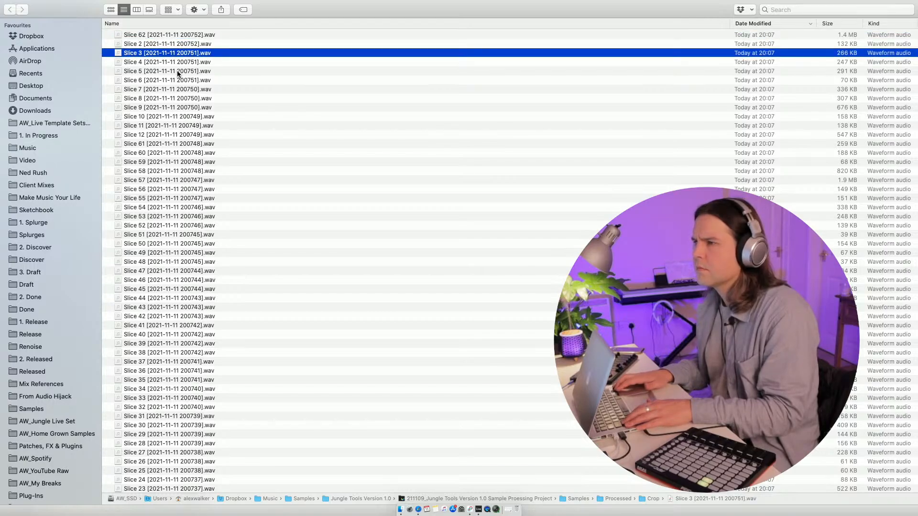
key(Up)
key(Up)
key(shift+Down)
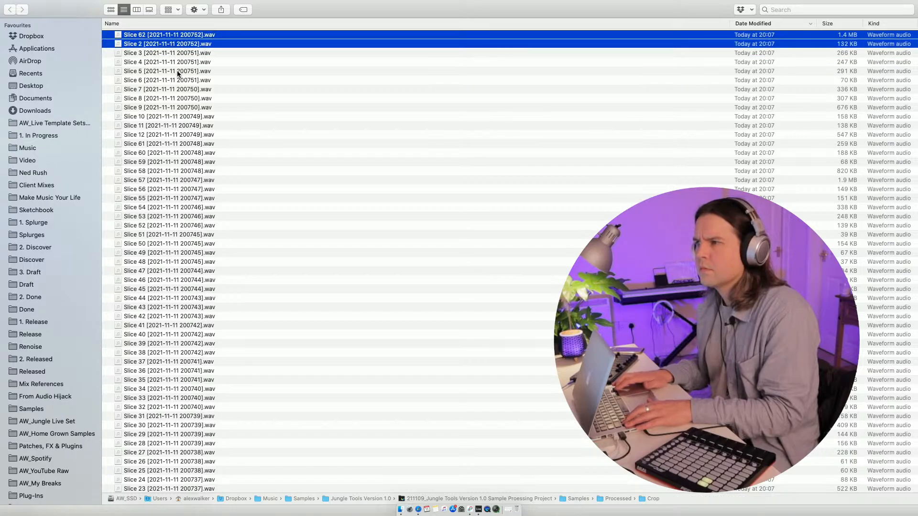
key(shift+Down)
key(shift+Down)
key(shift+Down)
key(shift+Down)
key(shift+Down)
key(shift+Down)
key(shift+Down)
key(shift+Down)
key(shift+Down)
key(shift+Down)
key(shift+Down)
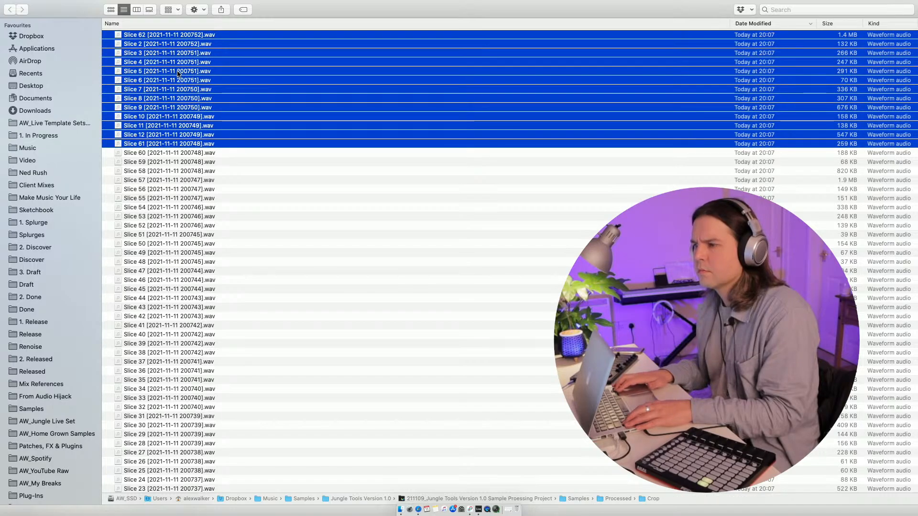
key(shift+Down)
key(shift+Down)
key(shift+Down)
key(shift+Down)
key(shift+Down)
key(shift+Down)
key(shift+Down)
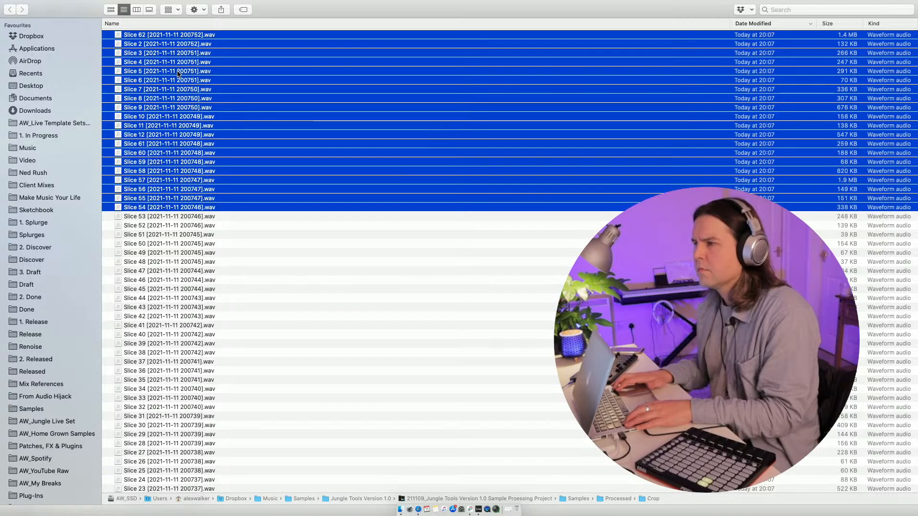
key(shift+Down)
key(shift+Down)
key(shift+Down)
key(shift+Down)
key(shift+Down)
key(shift+Down)
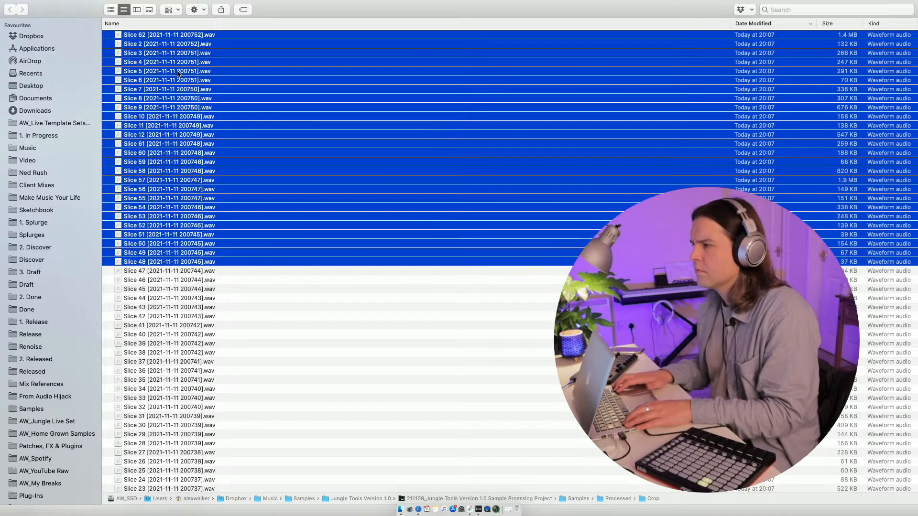
key(shift+Down)
key(shift+Down)
key(shift+Down)
key(shift+Down)
key(shift+Down)
key(shift+Down)
key(shift+Down)
key(shift+Down)
key(shift+Down)
key(shift+Down)
key(shift+Down)
key(shift+Down)
key(shift+Down)
key(shift+Down)
key(shift+Down)
key(shift+Down)
key(shift+Down)
key(shift+Down)
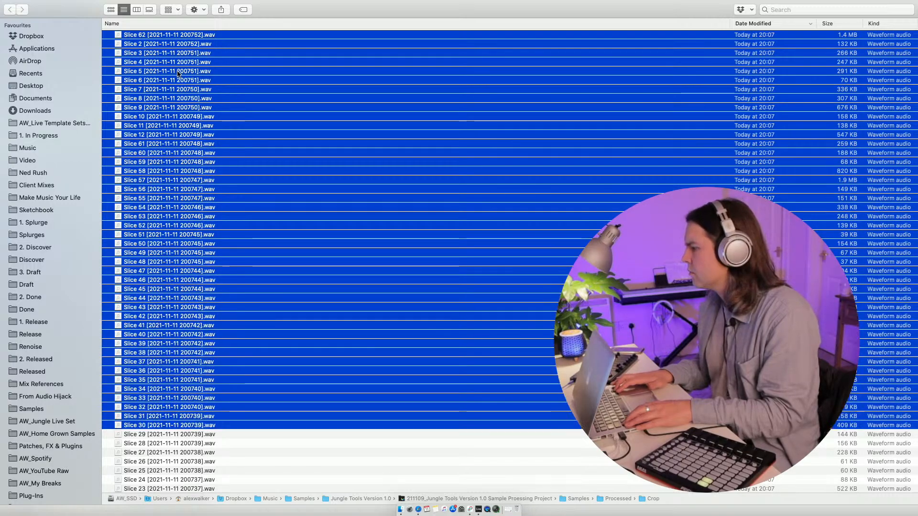
key(shift+Down)
key(shift+Down)
key(shift+Down)
key(shift+Down)
key(shift+Down)
key(shift+Down)
key(shift+Down)
key(shift+Down)
key(shift+Down)
key(shift+Down)
key(shift+Down)
key(shift+Down)
key(shift+Down)
key(shift+Down)
key(shift+Down)
key(shift+Down)
key(shift+Down)
key(shift+Down)
key(shift+Down)
key(shift+Down)
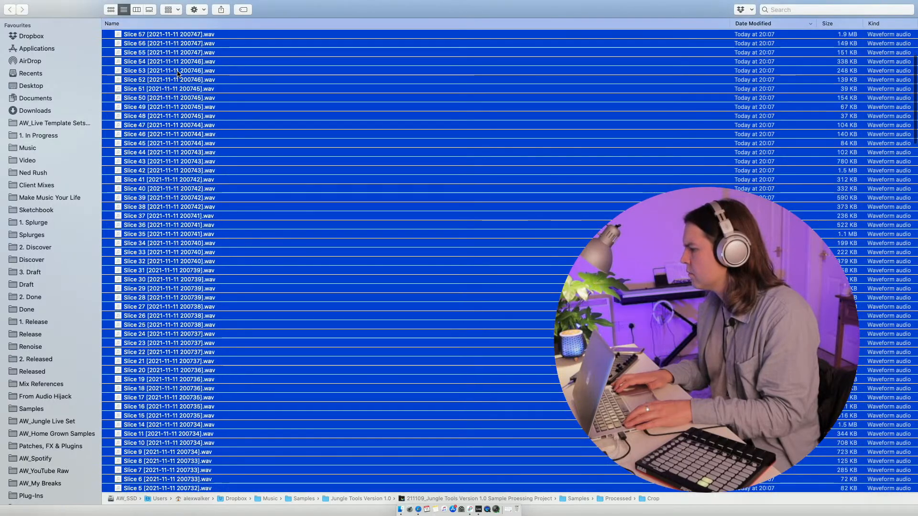
key(shift+Down)
key(shift+Down)
key(shift+Down)
key(shift+Down)
scroll(176, 73, down, 3)
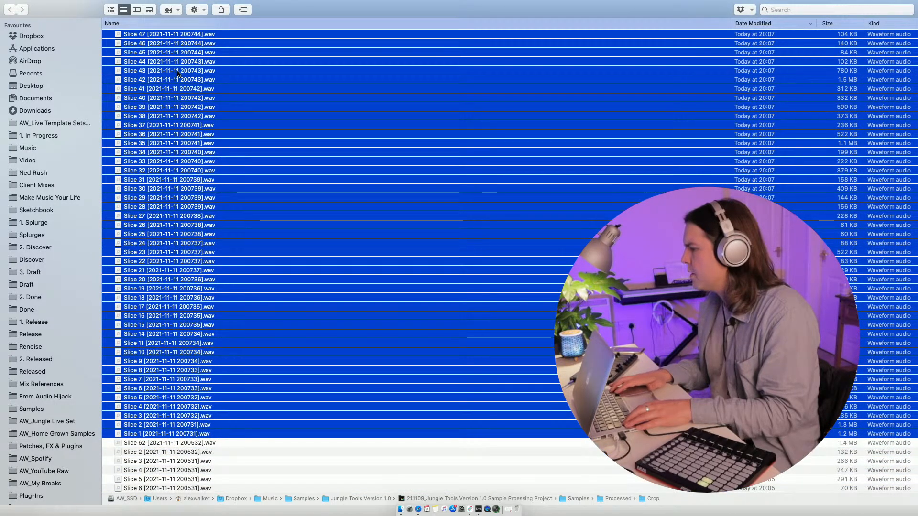
scroll(316, 260, down, 3)
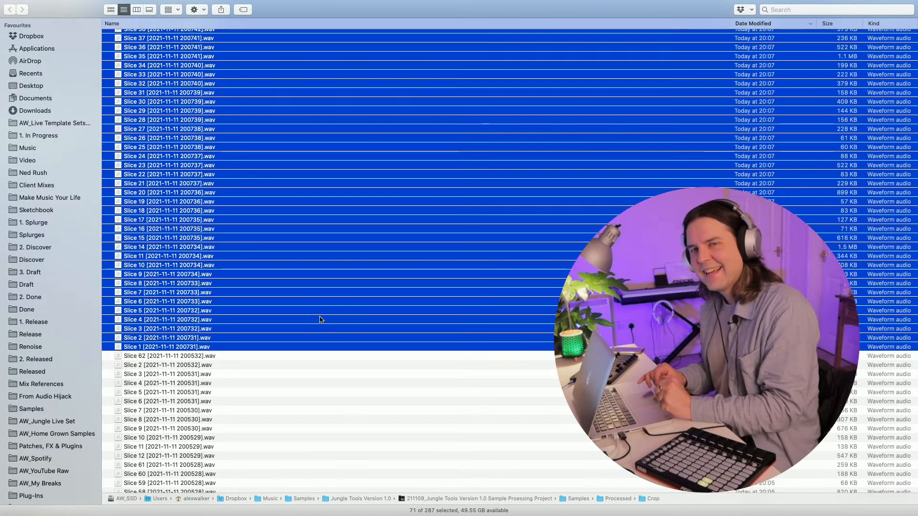
scroll(320, 320, down, 3)
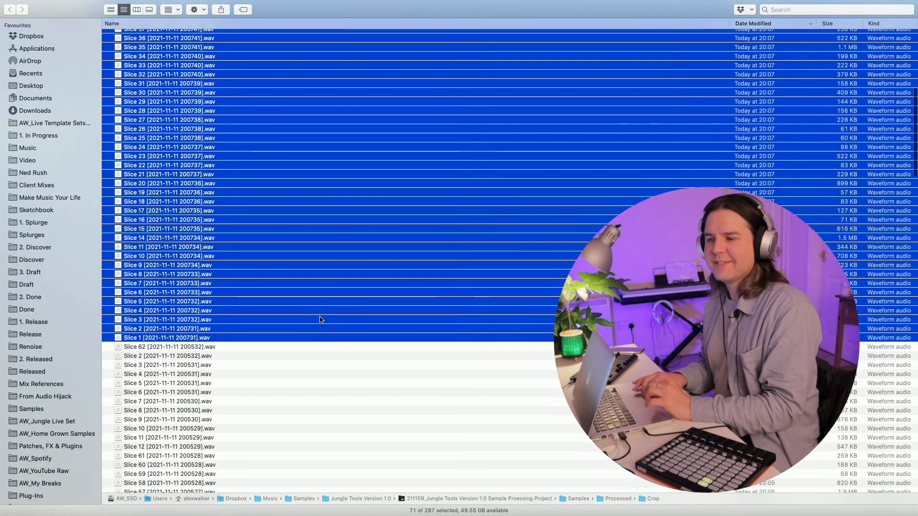
scroll(319, 319, down, 5)
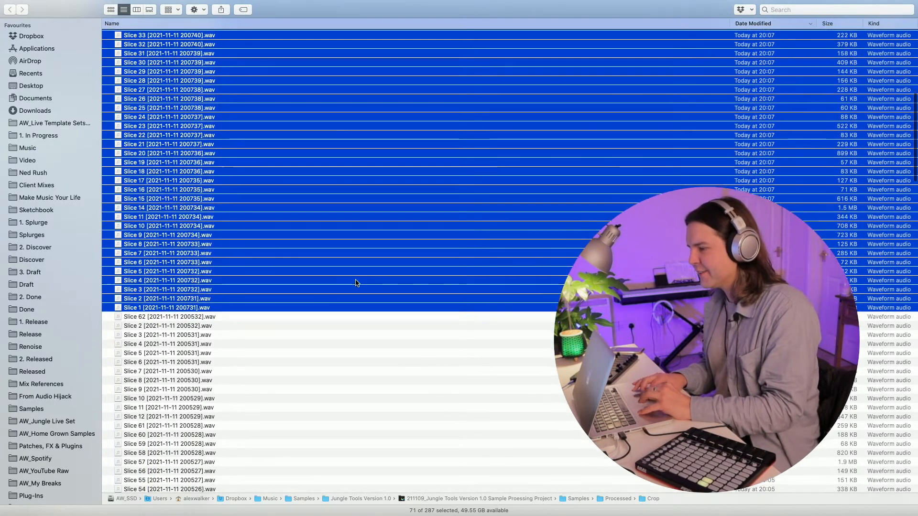
scroll(355, 282, up, 10)
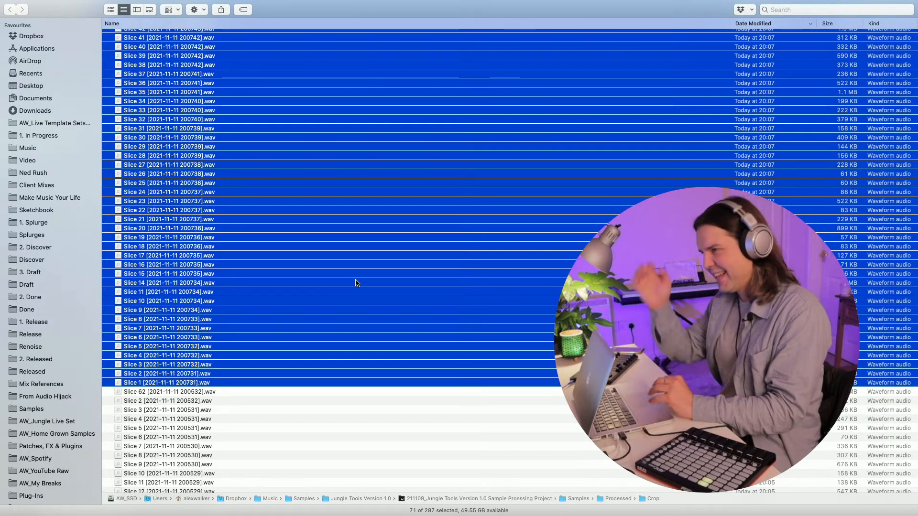
right_click(277, 262)
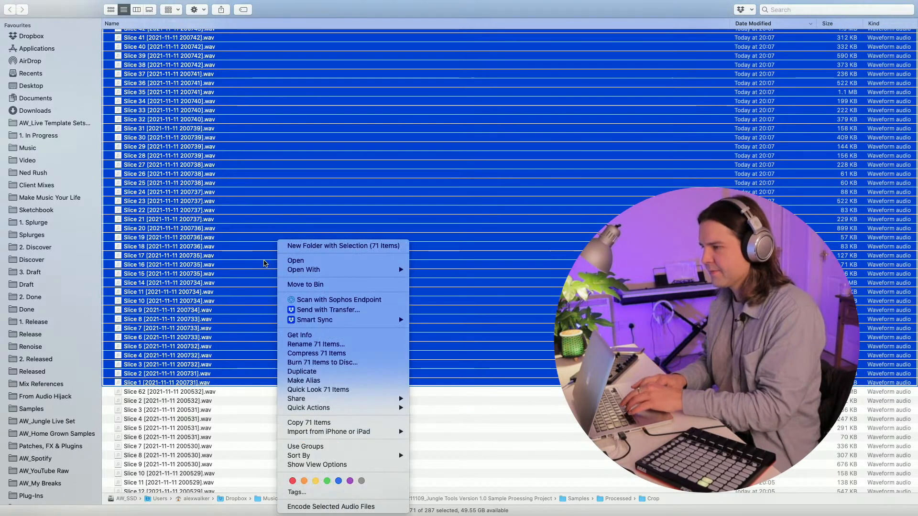
click(262, 284)
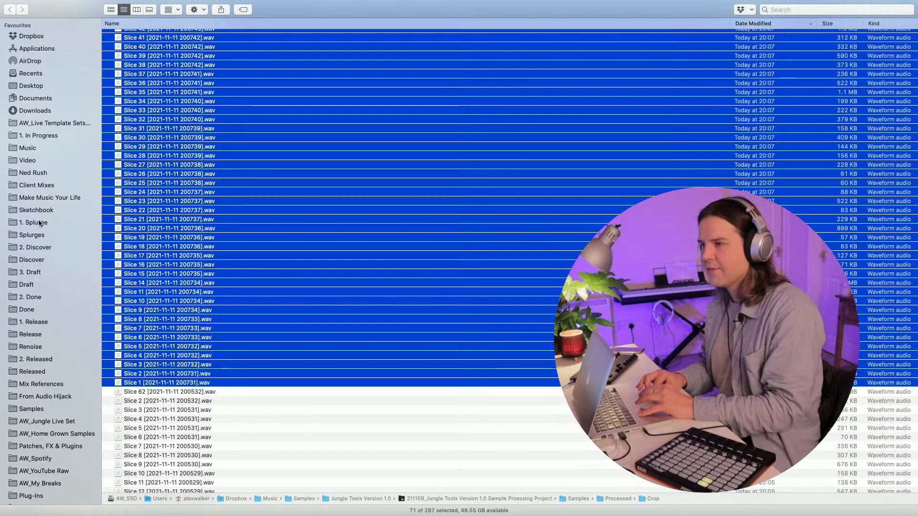
Step: Open the Samples folder sorted by newest modification date and expand AW_Jungle Tools 1.0 Chopped inside Jungle Tools Version 1.0
click(41, 422)
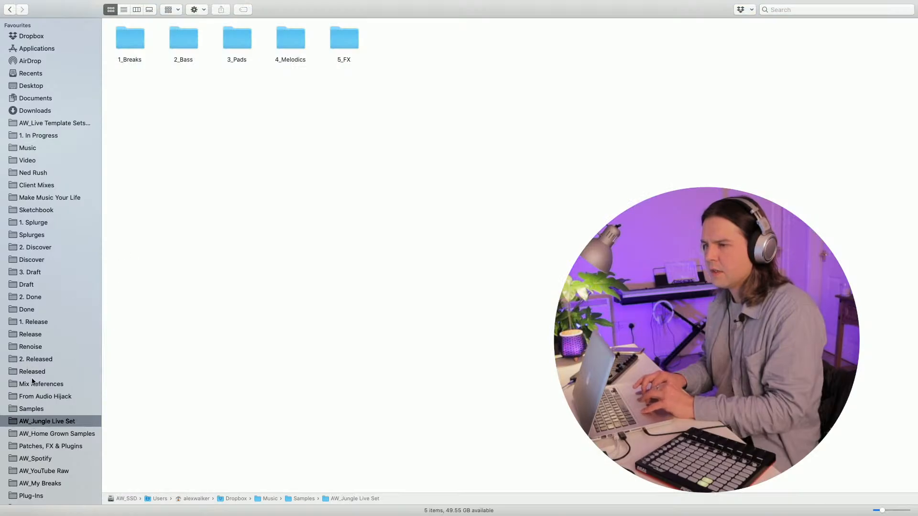
click(33, 410)
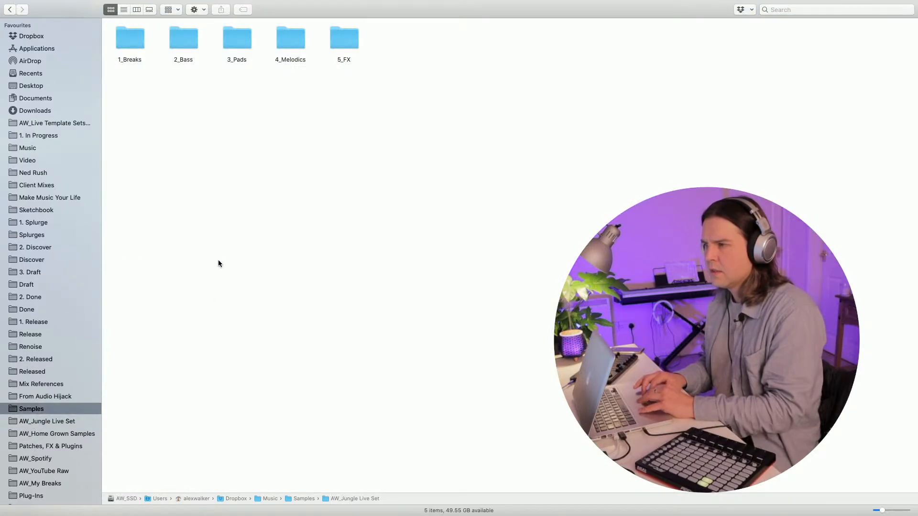
scroll(205, 191, up, 10)
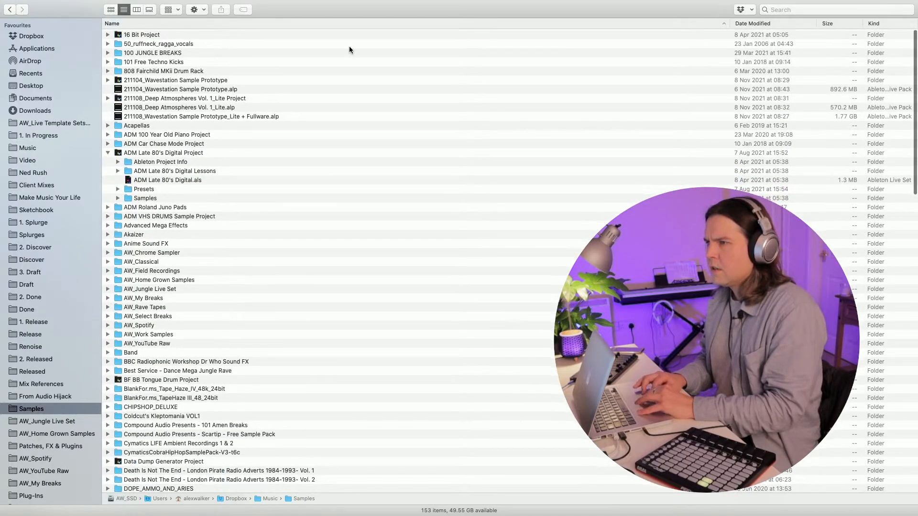
click(750, 23)
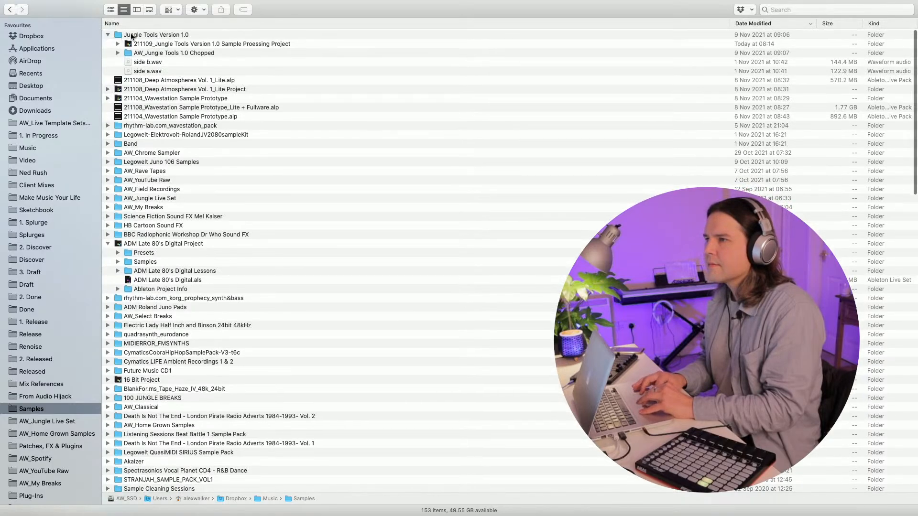
click(137, 35)
click(119, 53)
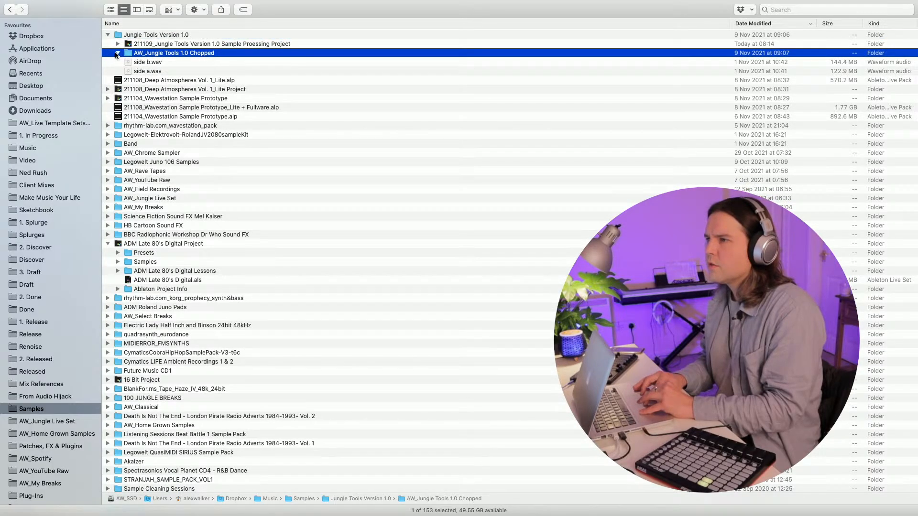
click(116, 53)
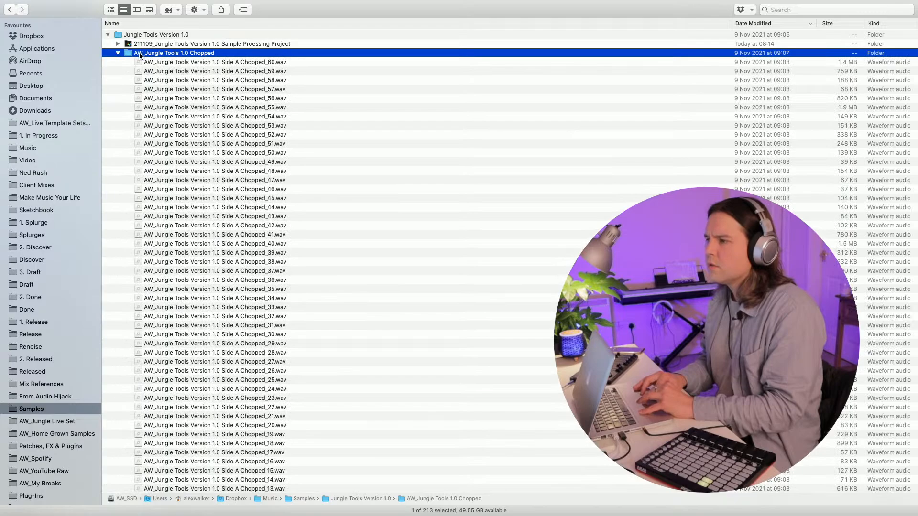
Step: Select the existing Side A Chopped files from 60 to 1 and paste the copied slices into the Samples folder
scroll(178, 142, down, 15)
scroll(178, 142, up, 14)
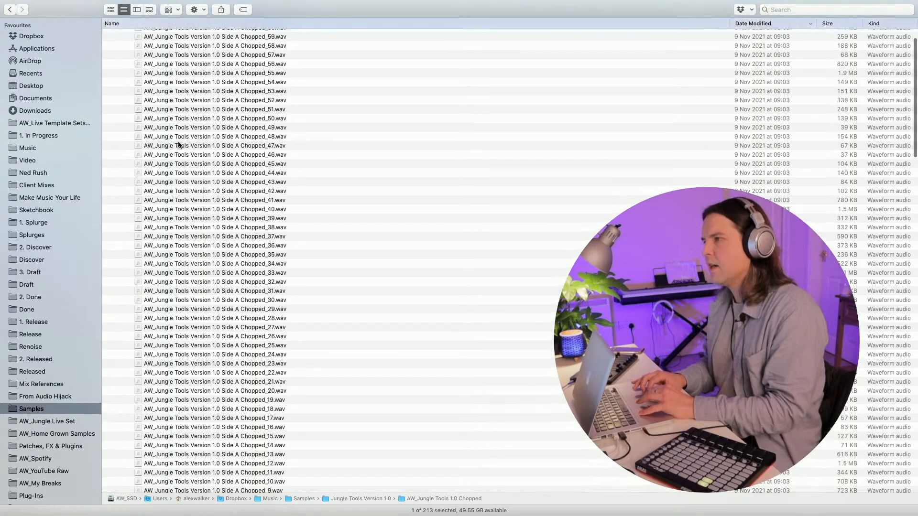
scroll(178, 145, up, 3)
scroll(180, 145, down, 2)
scroll(180, 145, up, 3)
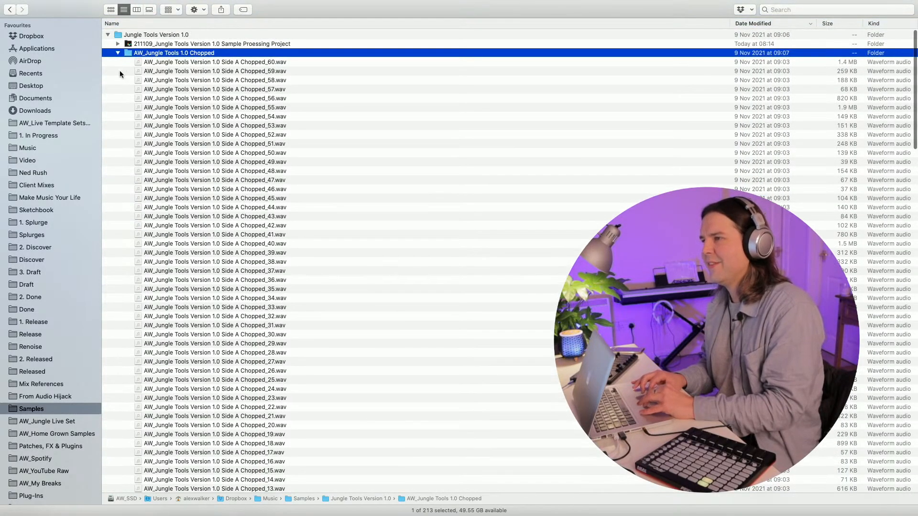
click(178, 62)
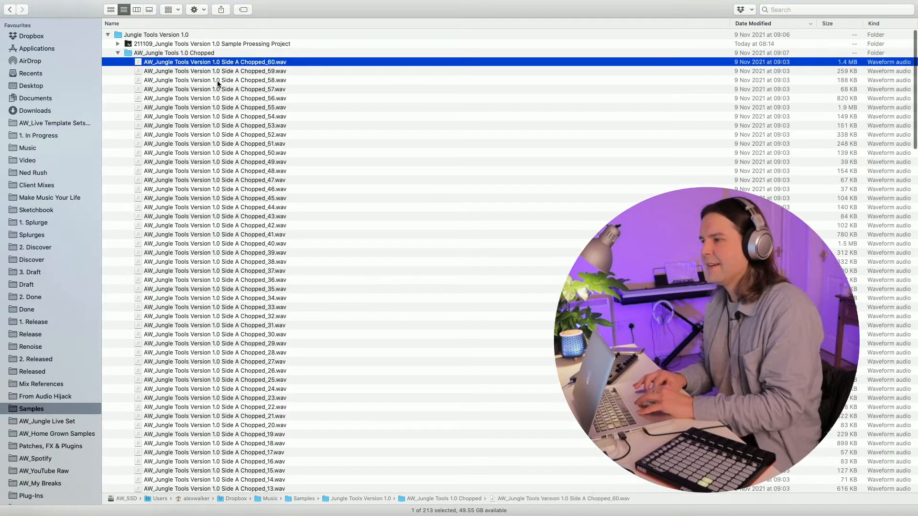
scroll(217, 84, down, 8)
shift+click(216, 375)
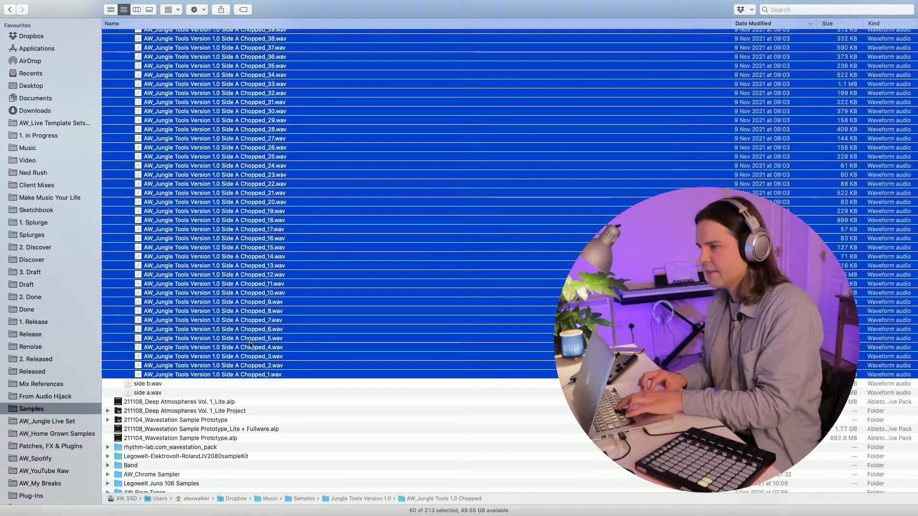
key(super+v)
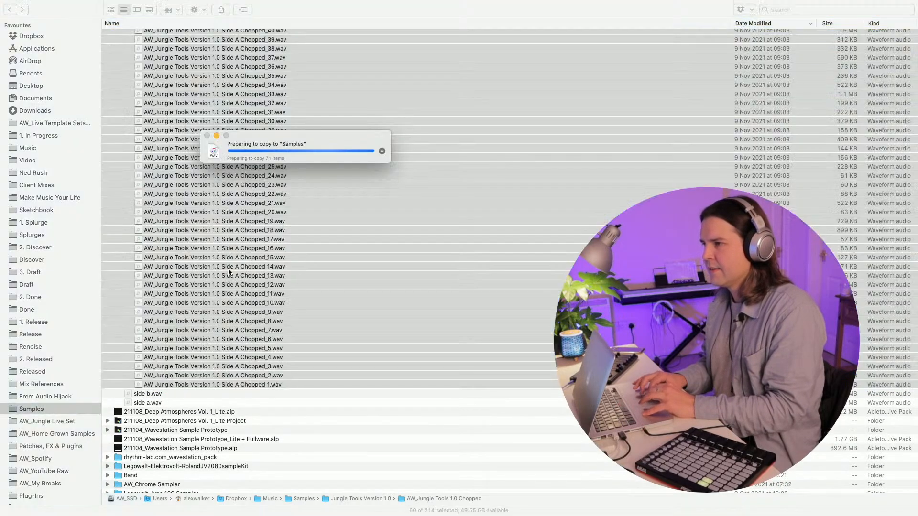
scroll(228, 272, up, 8)
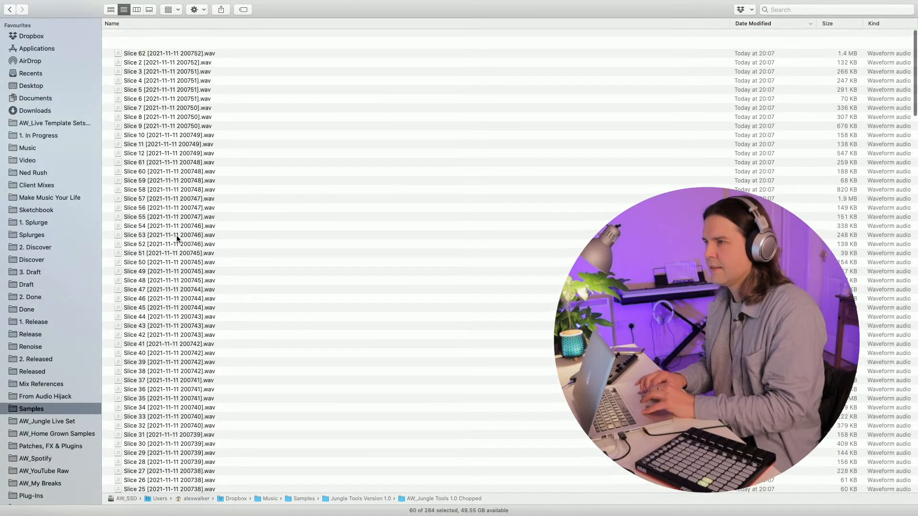
click(211, 104)
key(super+a)
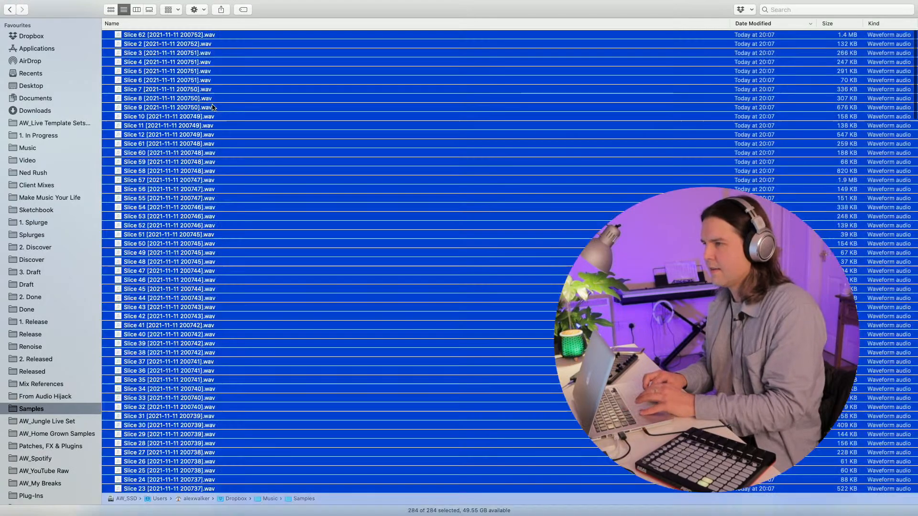
right_click(210, 102)
click(234, 248)
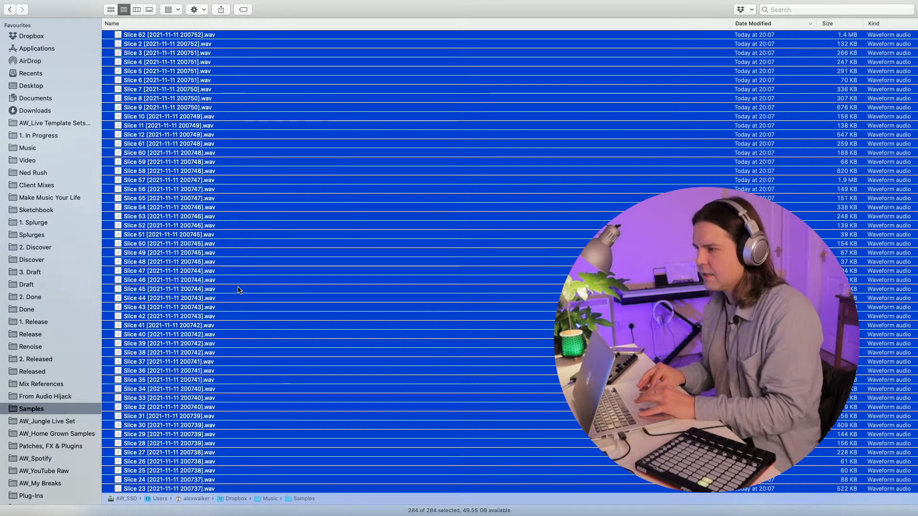
right_click(239, 288)
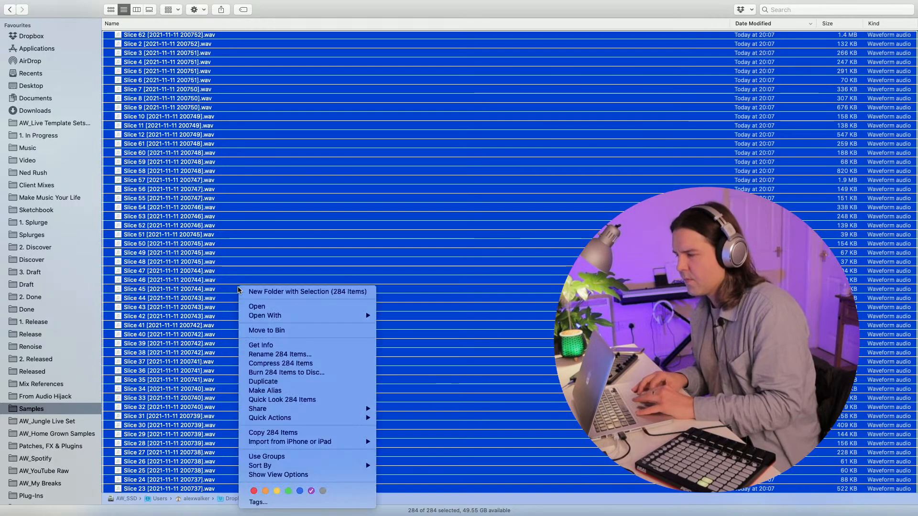
click(263, 354)
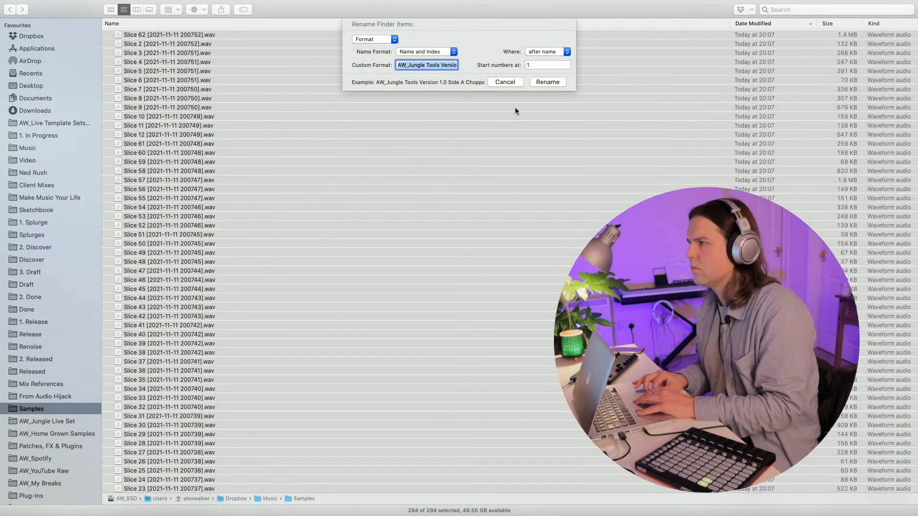
click(511, 81)
Step: Cancel the batch rename in the Samples folder and undo the paste of the copied slices there
scroll(440, 226, down, 10)
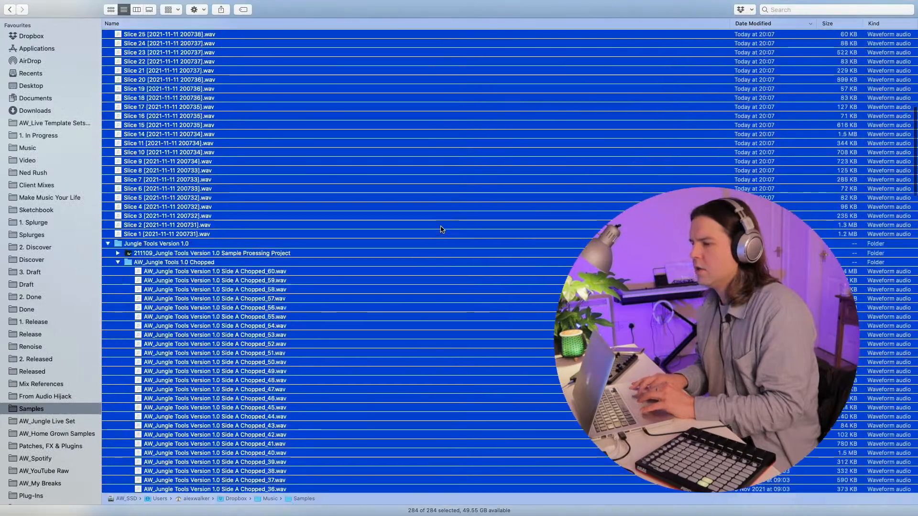
scroll(440, 229, up, 6)
scroll(178, 372, down, 2)
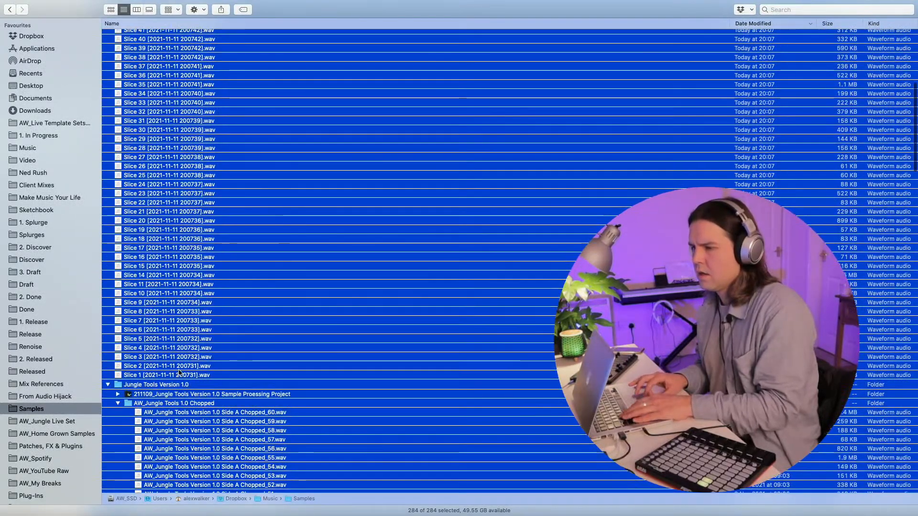
key(super+z)
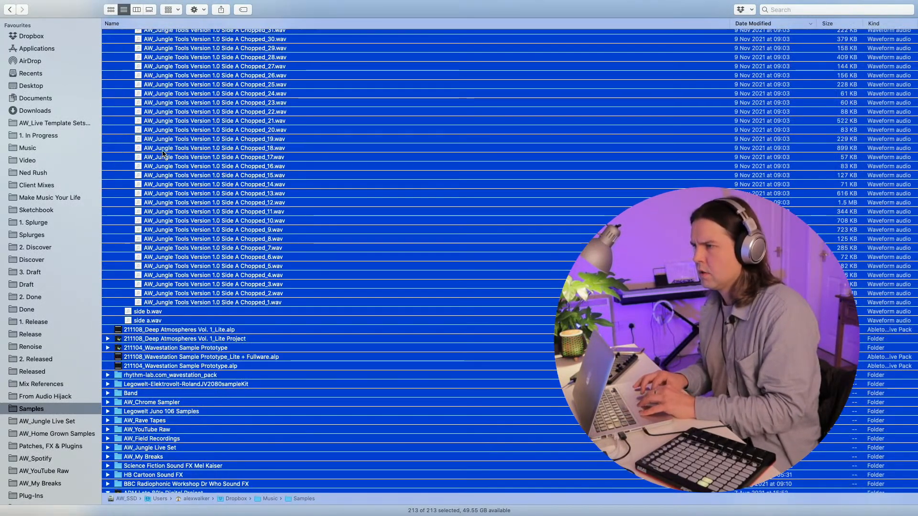
Step: Open the AW_Jungle Tools 1.0 Chopped folder inside Jungle Tools Version 1.0
click(170, 159)
scroll(163, 96, up, 10)
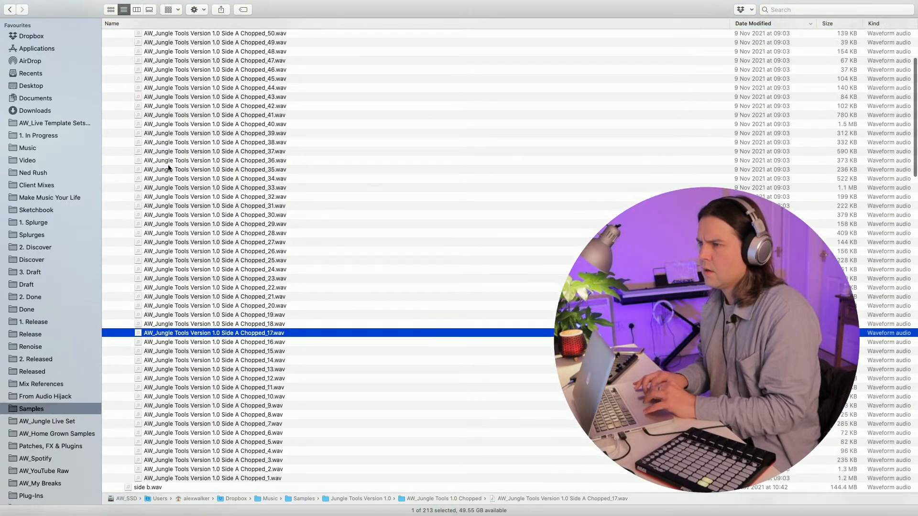
click(164, 54)
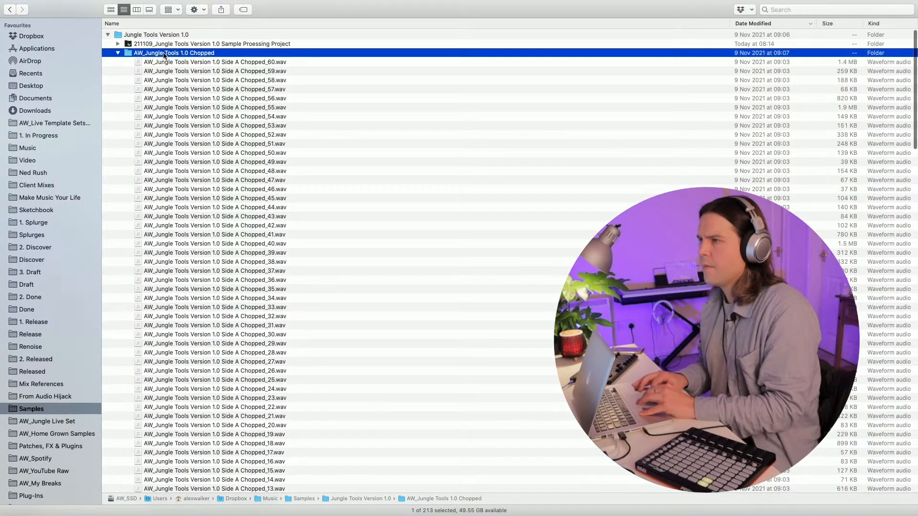
key(super+Down)
Step: Move all existing Side A Chopped files to the bin and paste the copied slices in their place
click(314, 124)
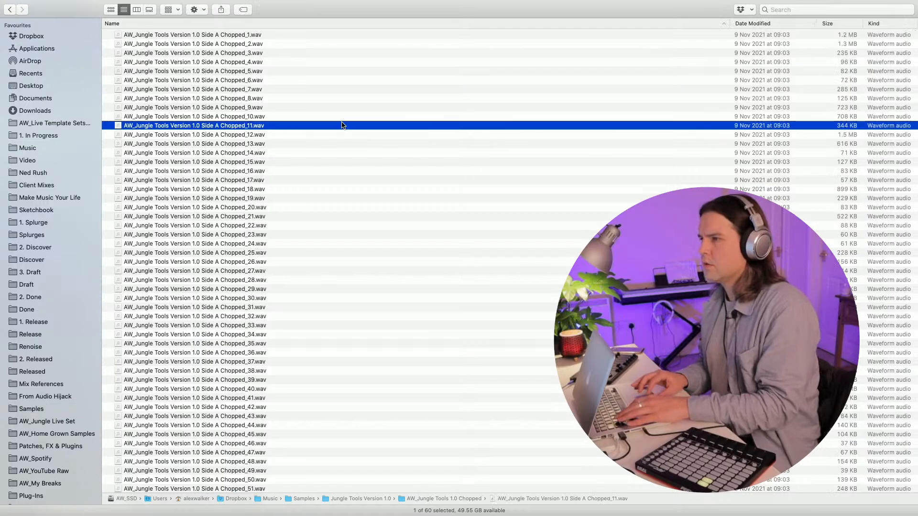
key(super+a)
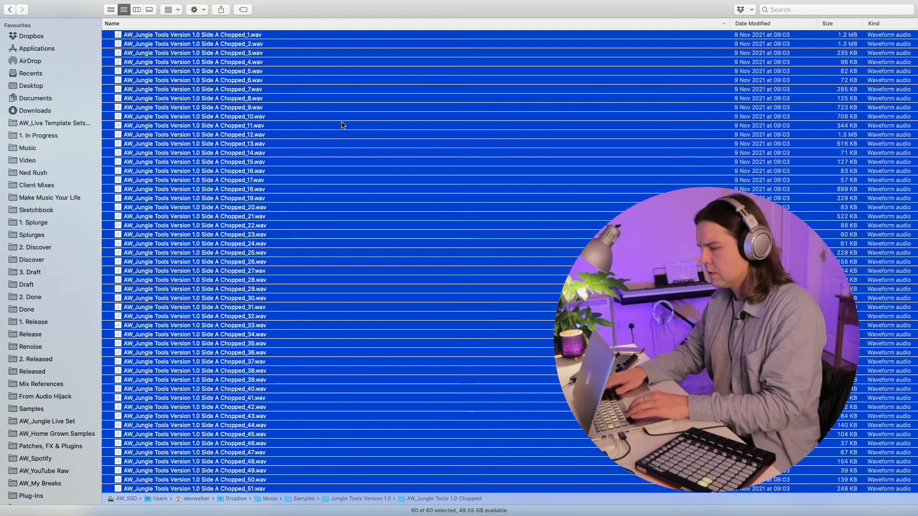
key(super+BackSpace)
key(super+v)
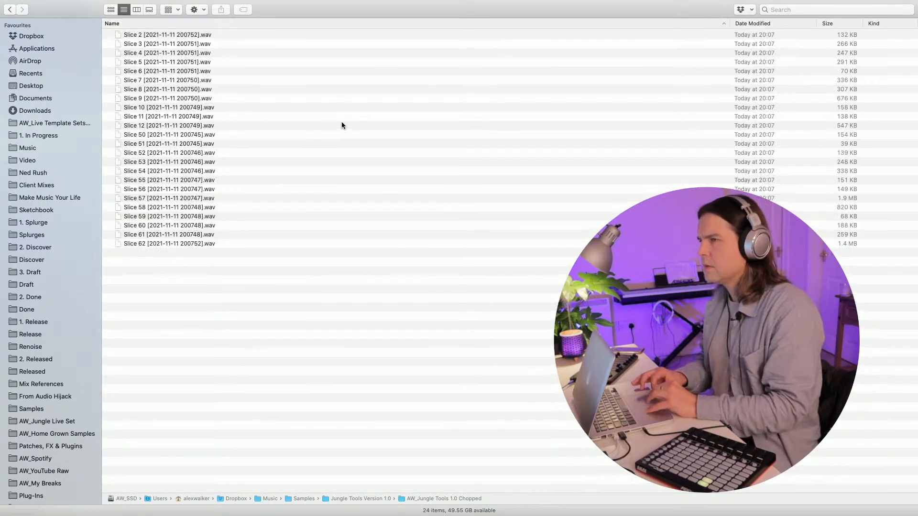
Step: Batch-rename all pasted slices with the Name and Index format "AW_Jungle Tools Version 1.0 Side A Chopped_", index after the name, numbering from 1
click(229, 254)
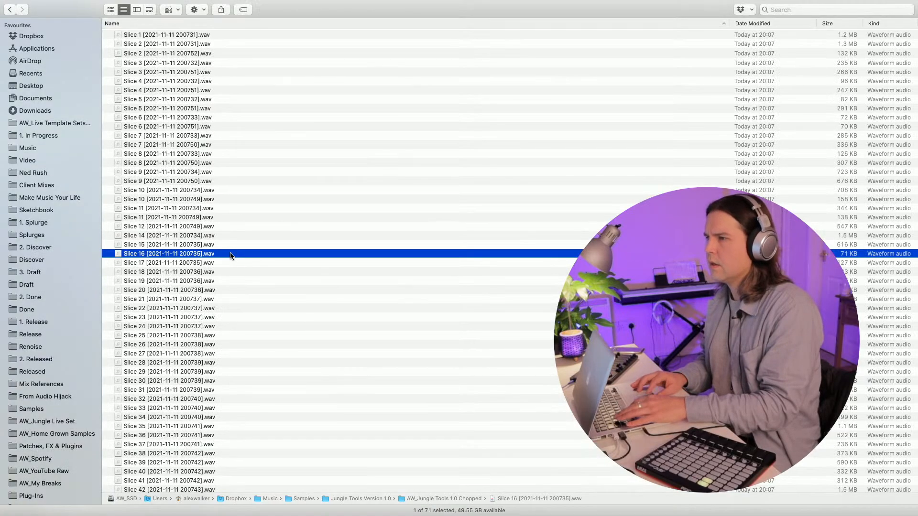
key(super+a)
right_click(231, 255)
click(238, 303)
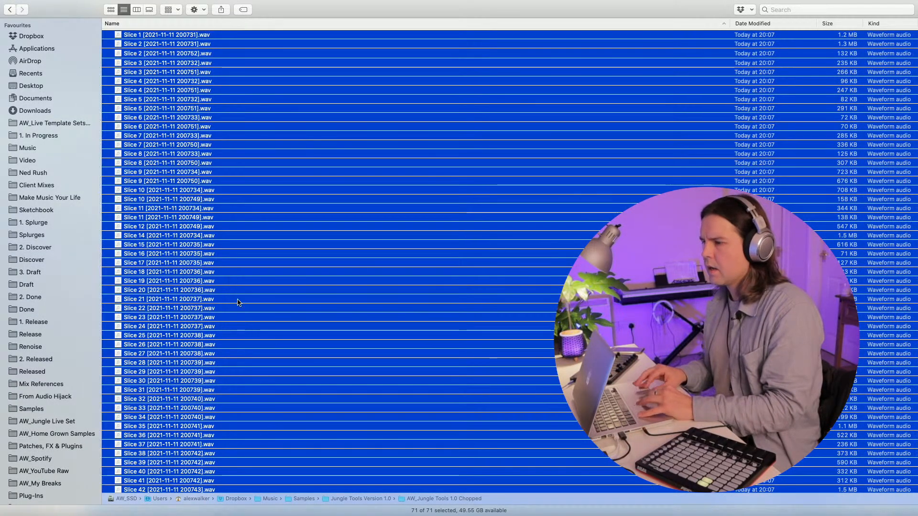
right_click(232, 285)
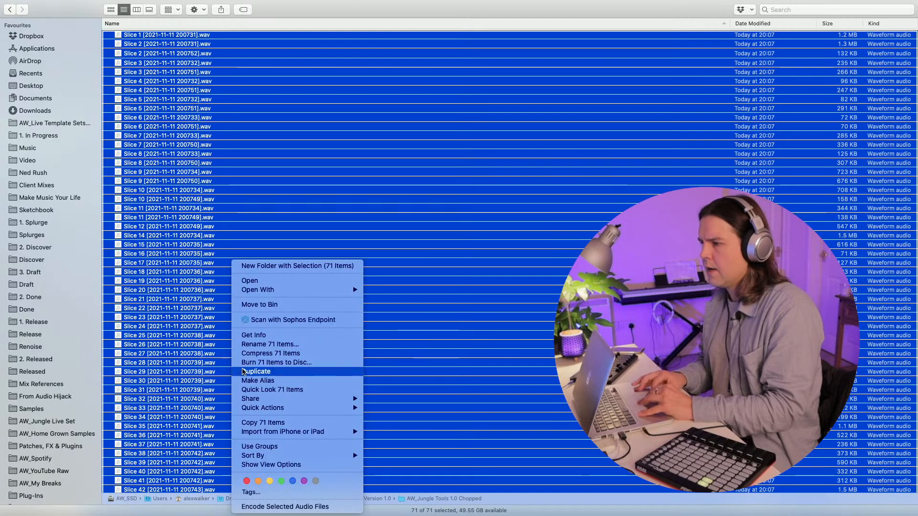
click(249, 344)
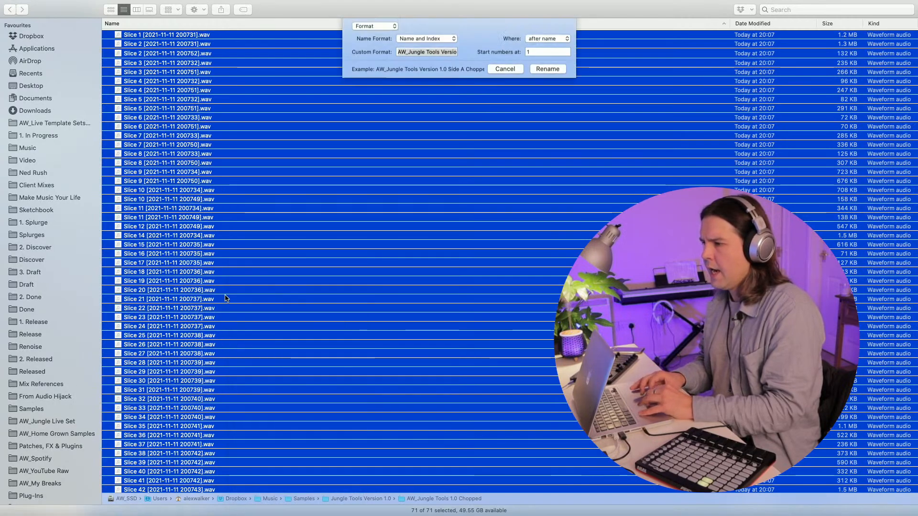
key(Right)
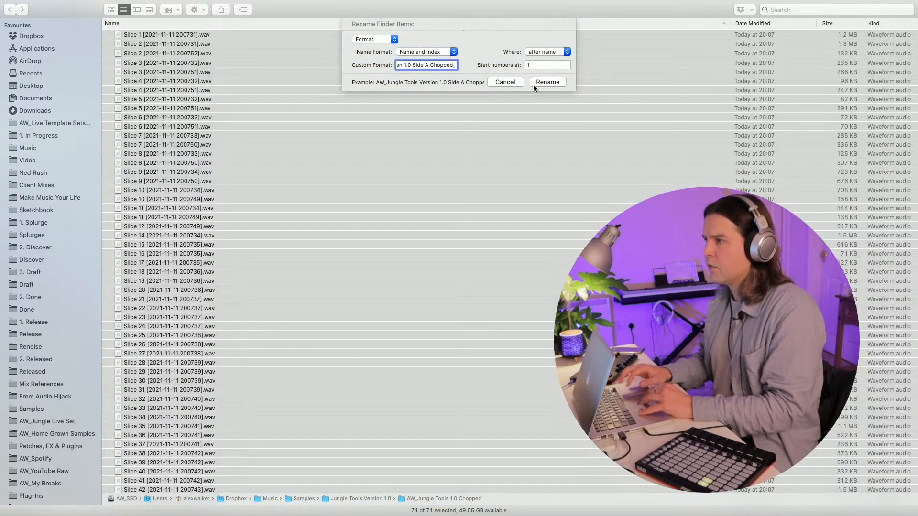
click(544, 82)
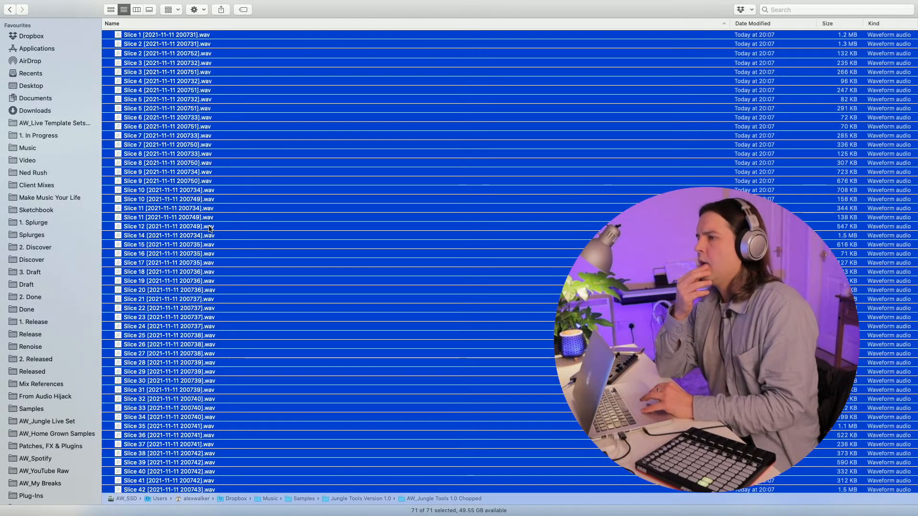
Step: Audition the renamed samples in Quick Look one by one, from Chopped_65 up the list to Chopped_58
scroll(143, 378, down, 10)
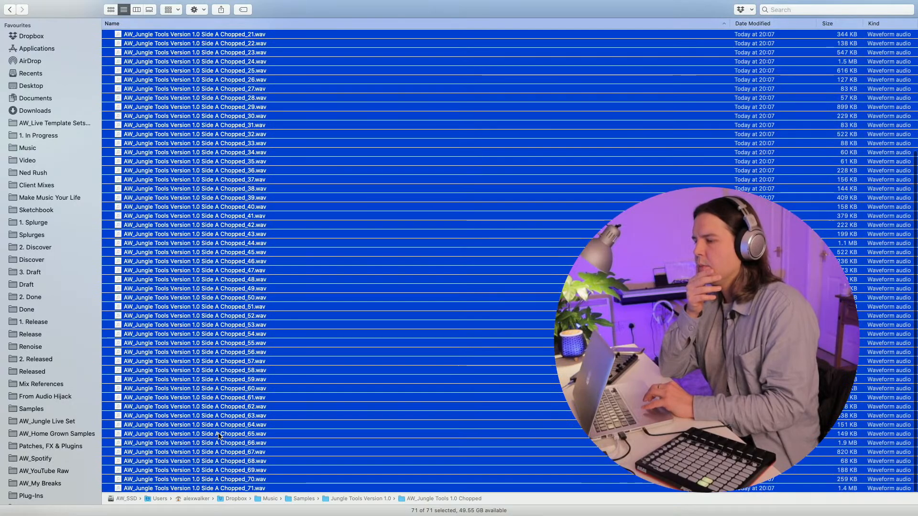
click(219, 436)
key(space)
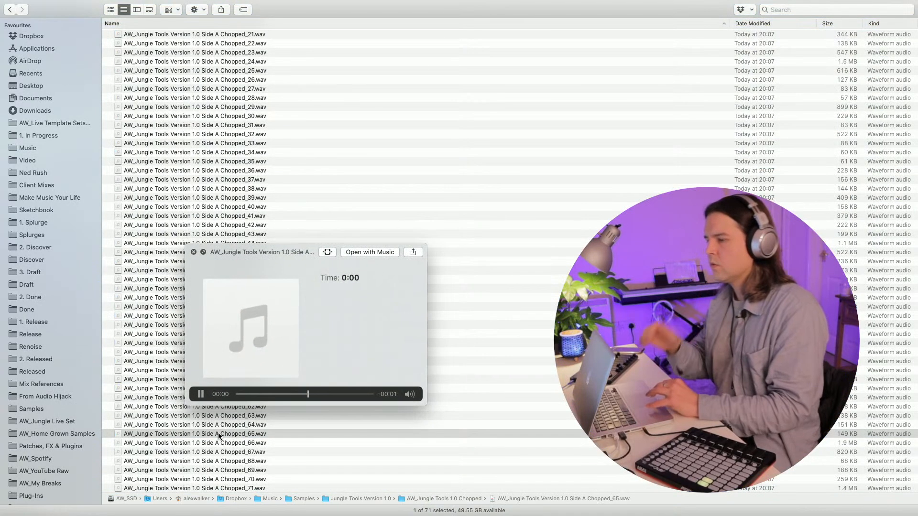
key(Up)
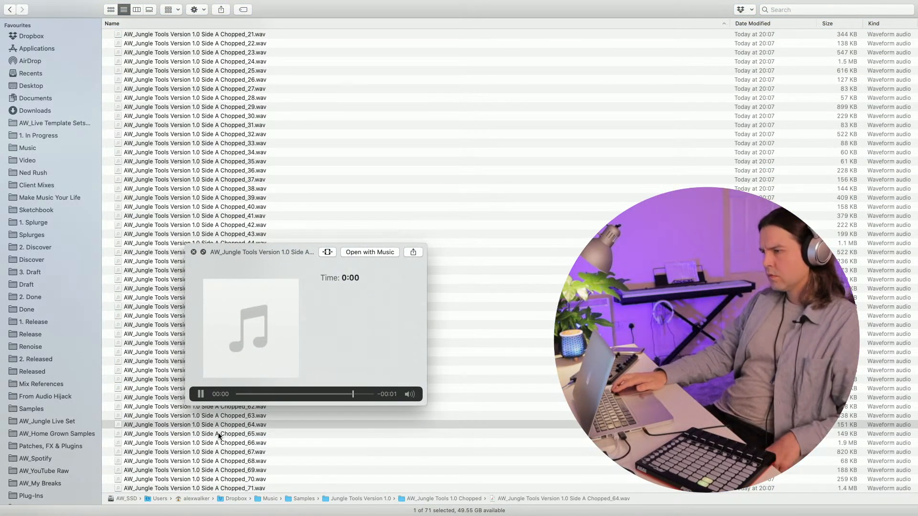
key(Up)
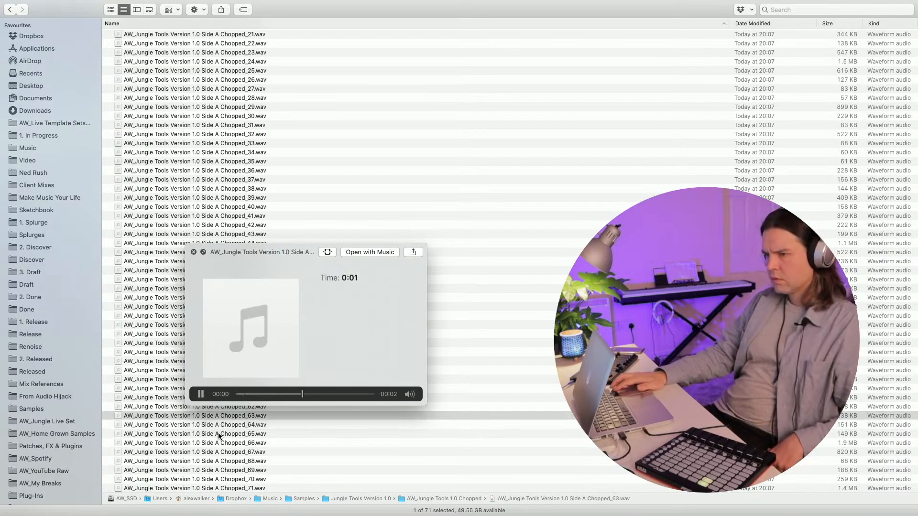
key(Up)
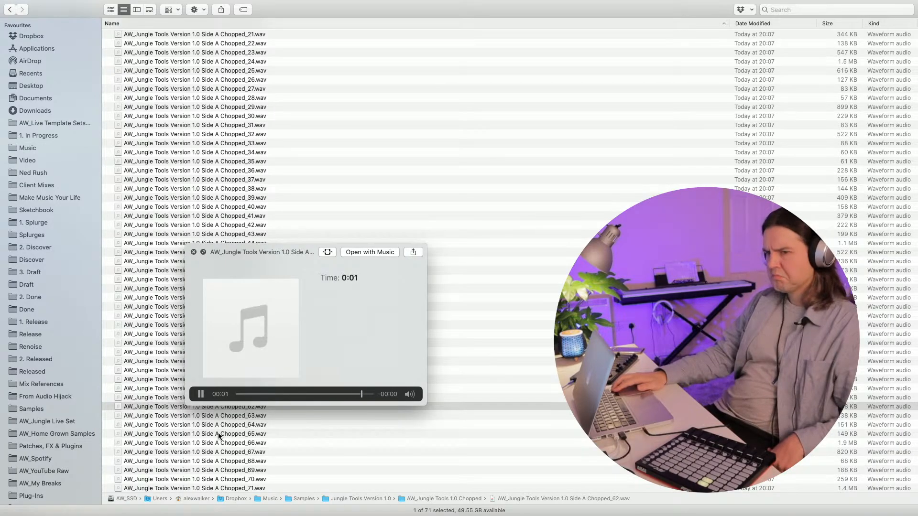
key(Up)
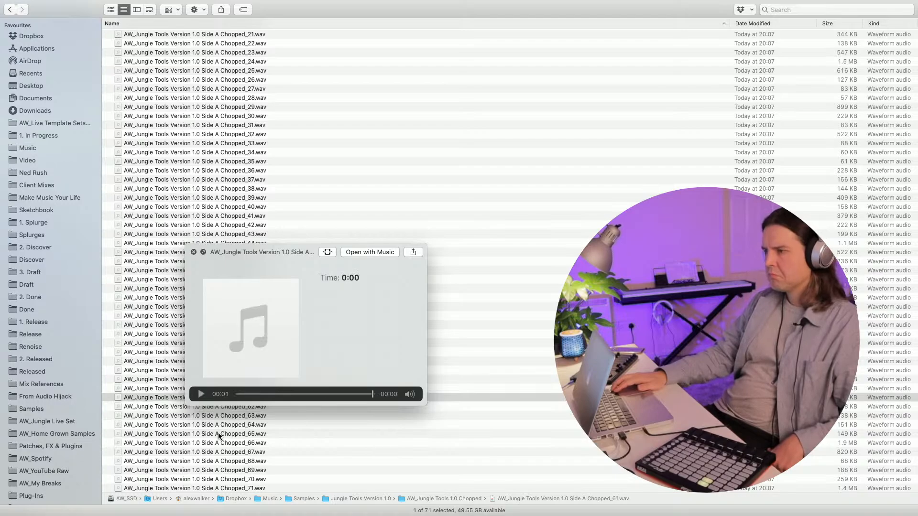
key(Up)
key(Up)
key(Up)
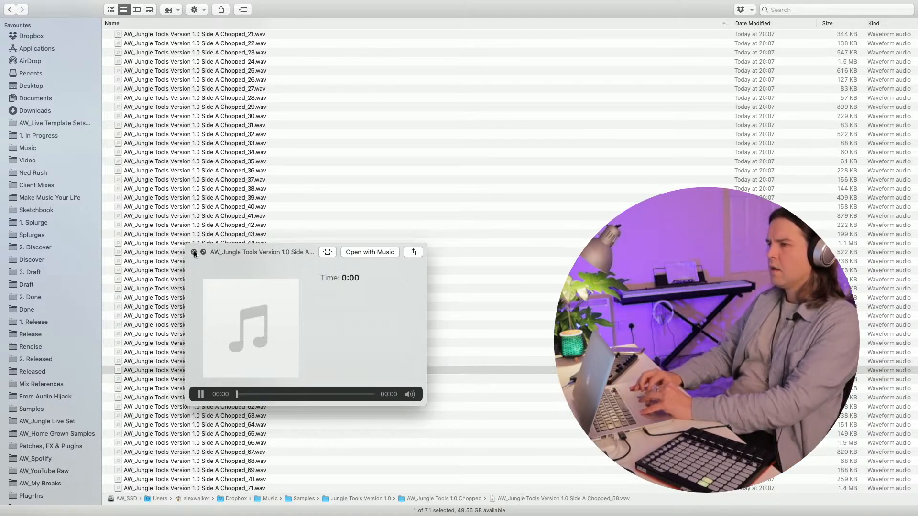
click(193, 252)
Step: Audition the samples from Chopped_43 up to Chopped_30 in Quick Look, then select Chopped_36 and review the start of the list
click(201, 234)
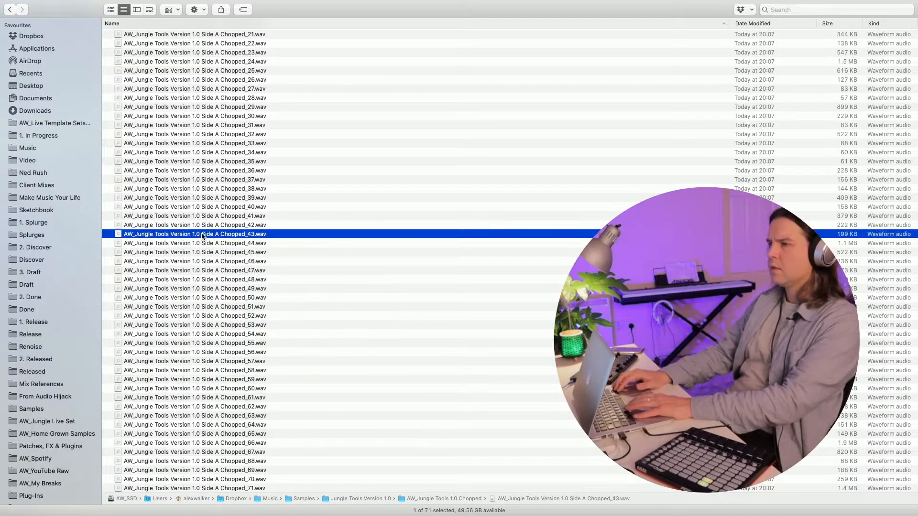
key(space)
key(Up)
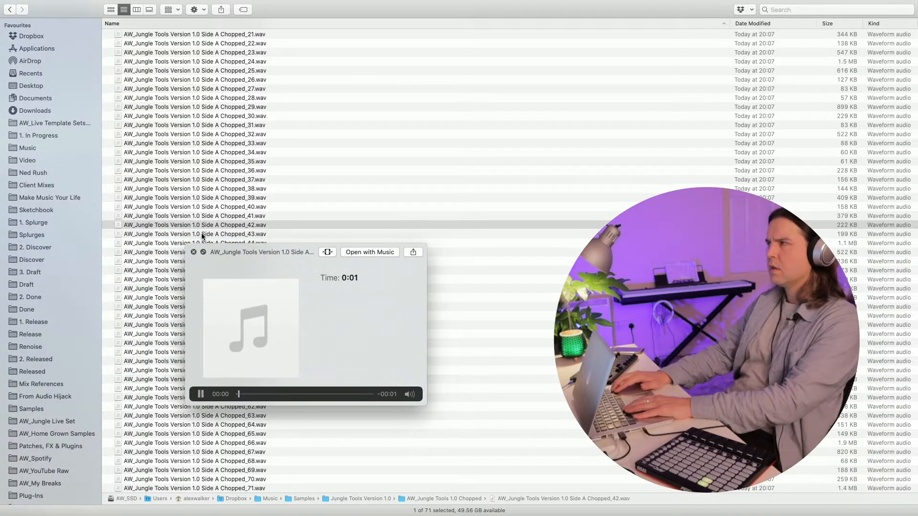
key(Up)
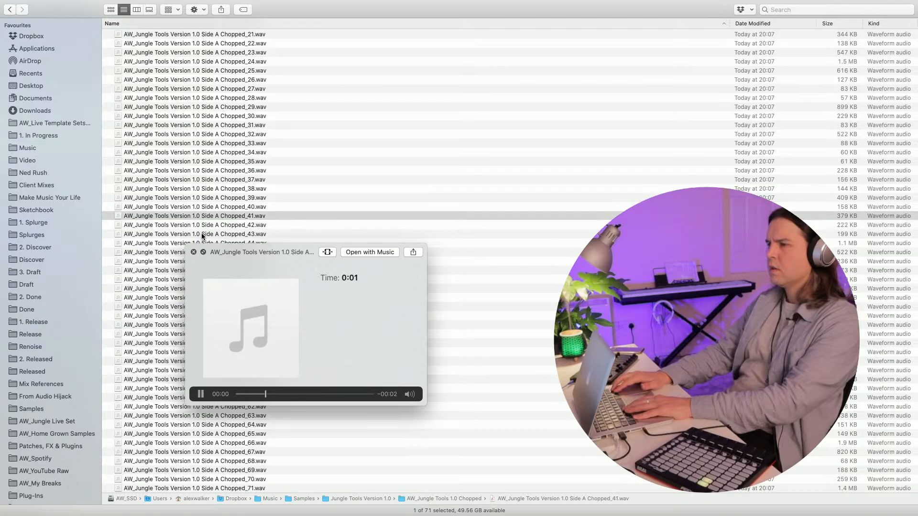
key(Up)
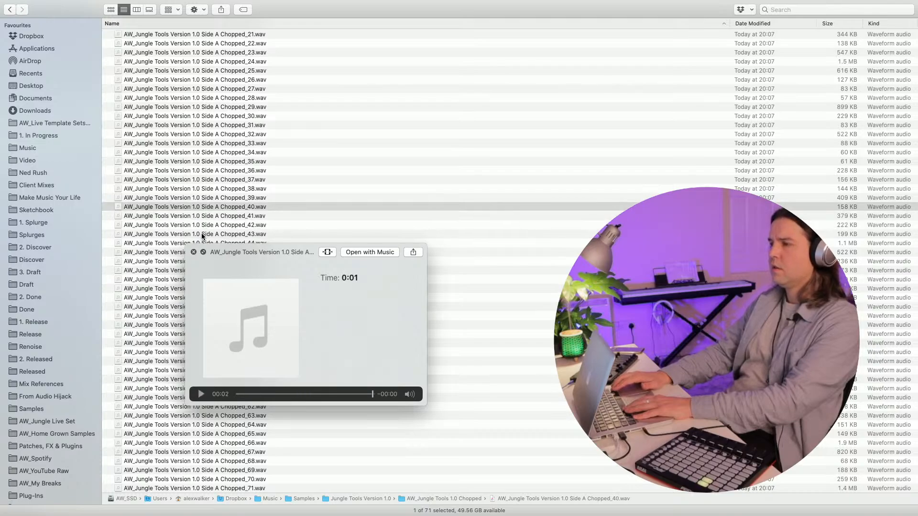
key(Up)
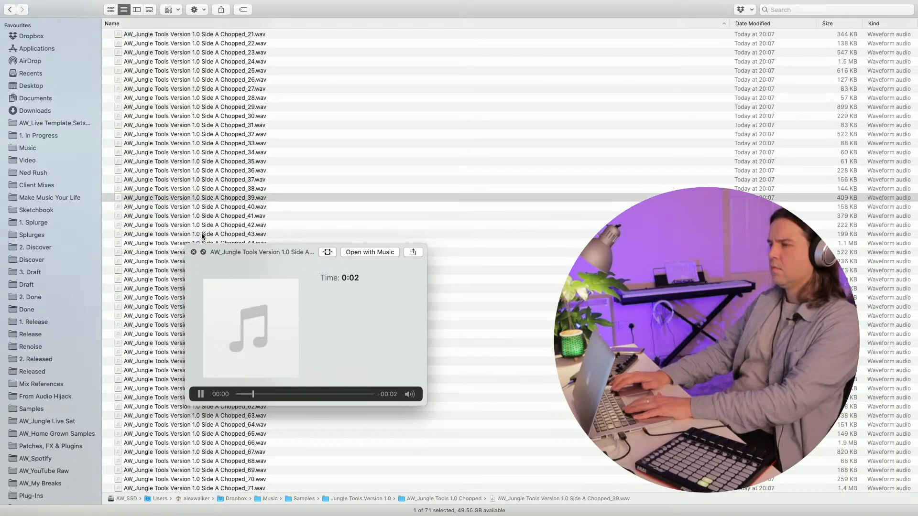
key(Up)
key(Up)
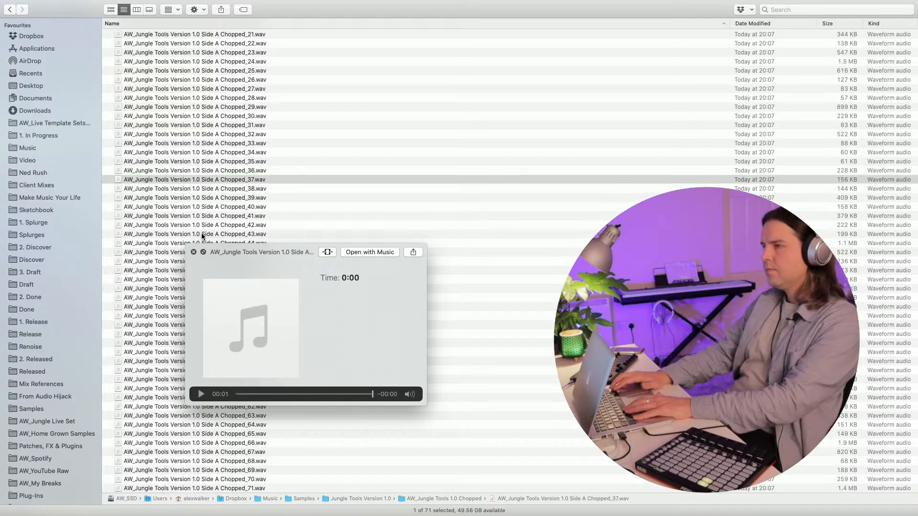
key(Up)
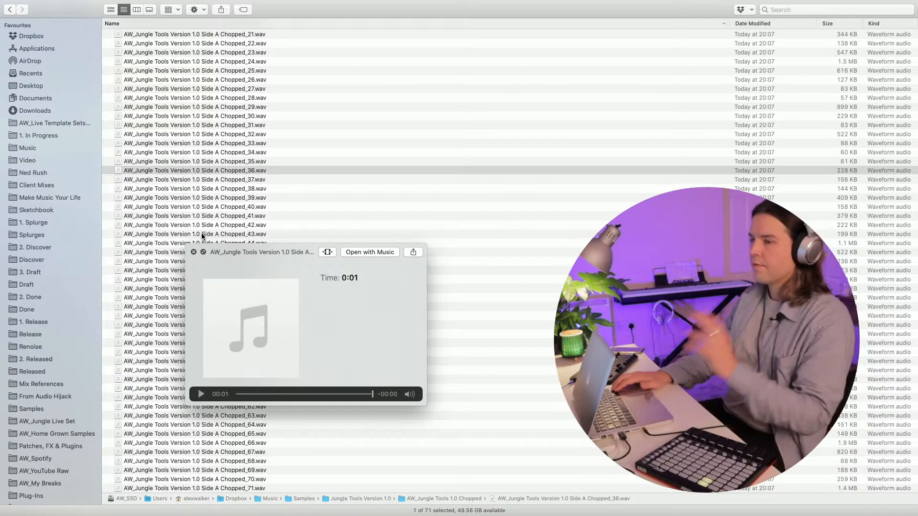
key(Down)
key(Up)
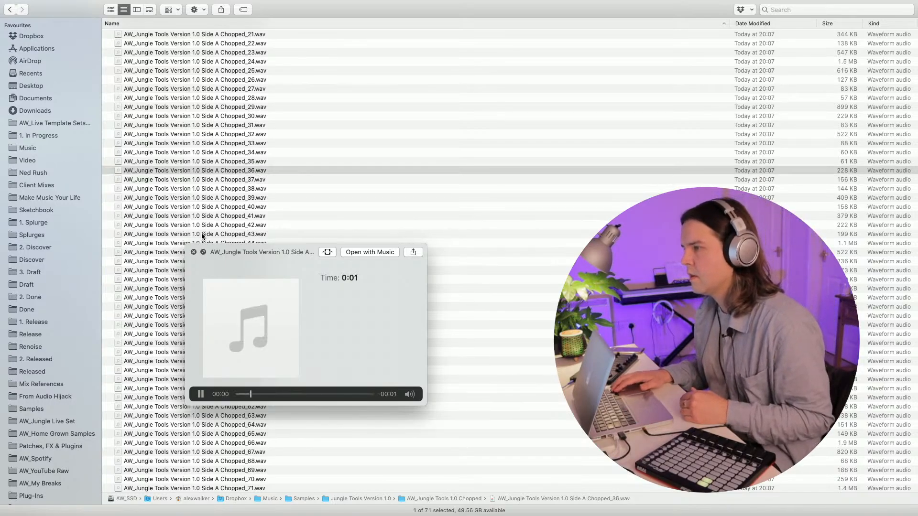
key(Up)
key(Up)
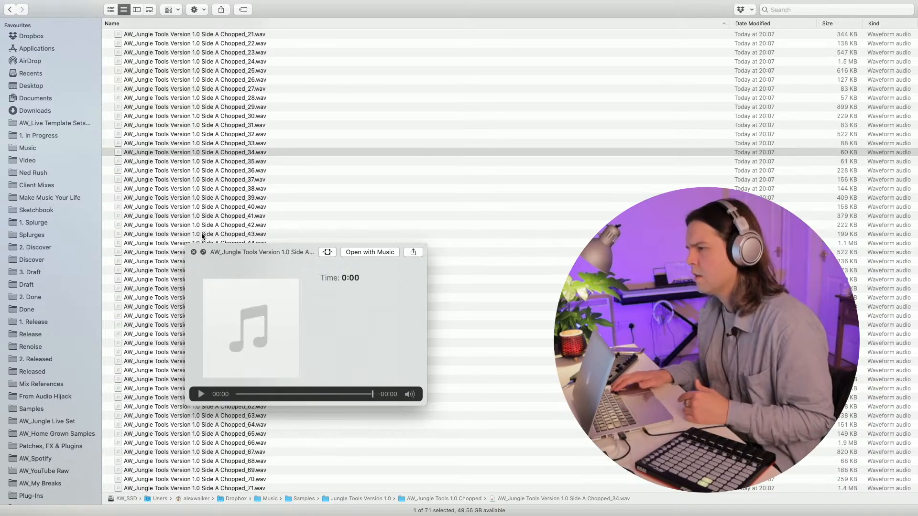
key(Up)
key(Up)
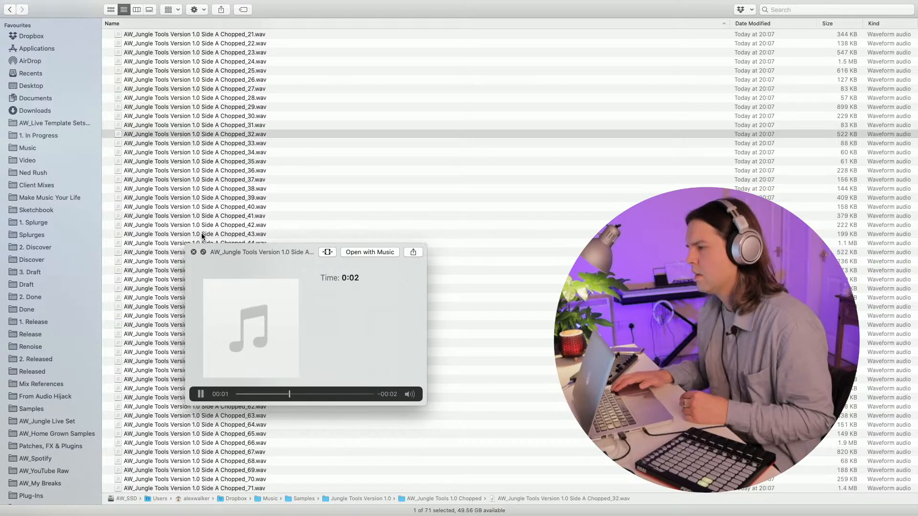
key(Up)
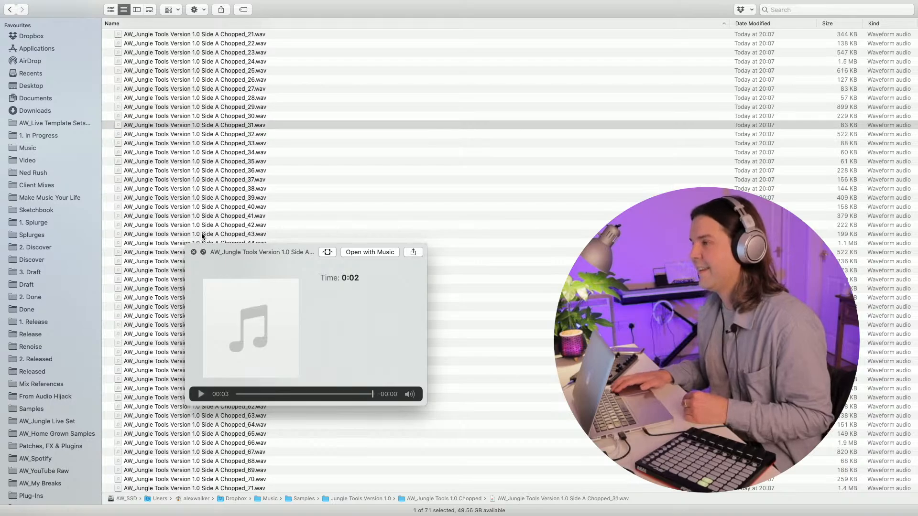
key(Up)
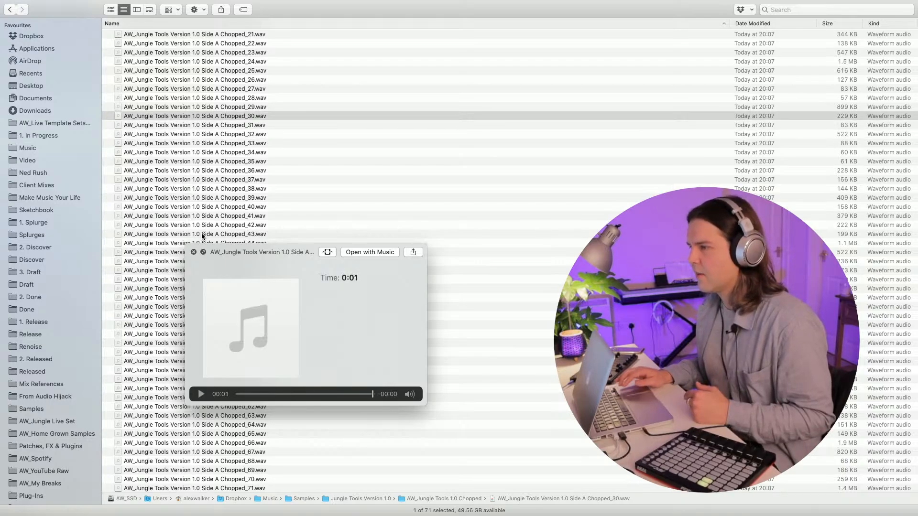
click(194, 252)
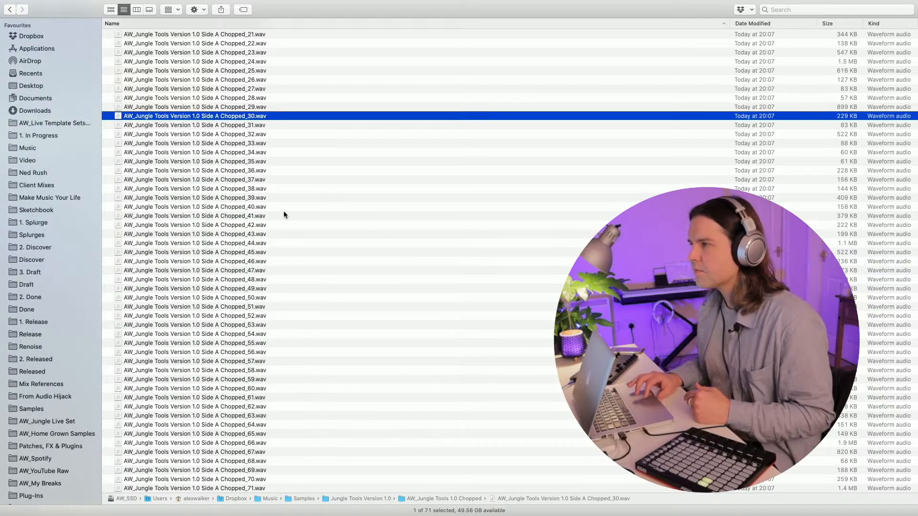
click(244, 171)
scroll(244, 171, up, 10)
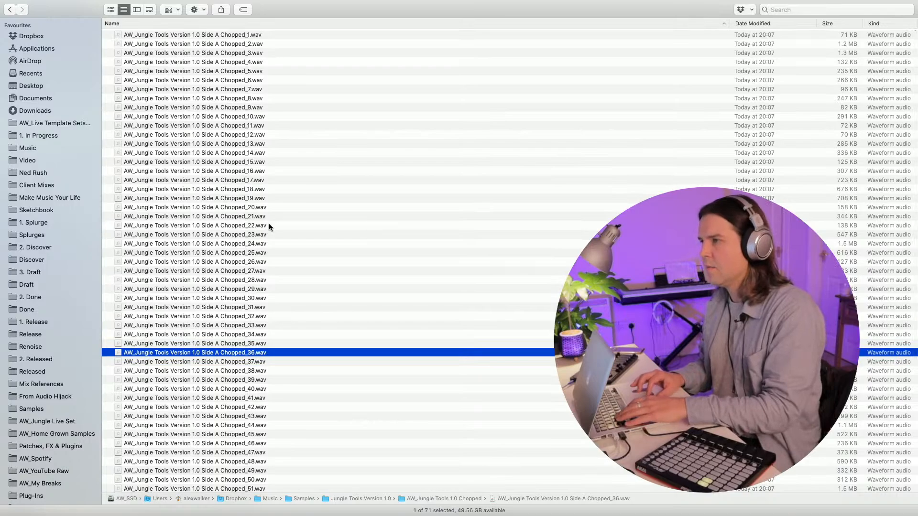
Step: Go back to the Samples folder, switch to Ableton Live and hide the sampler's expanded zone list
click(10, 9)
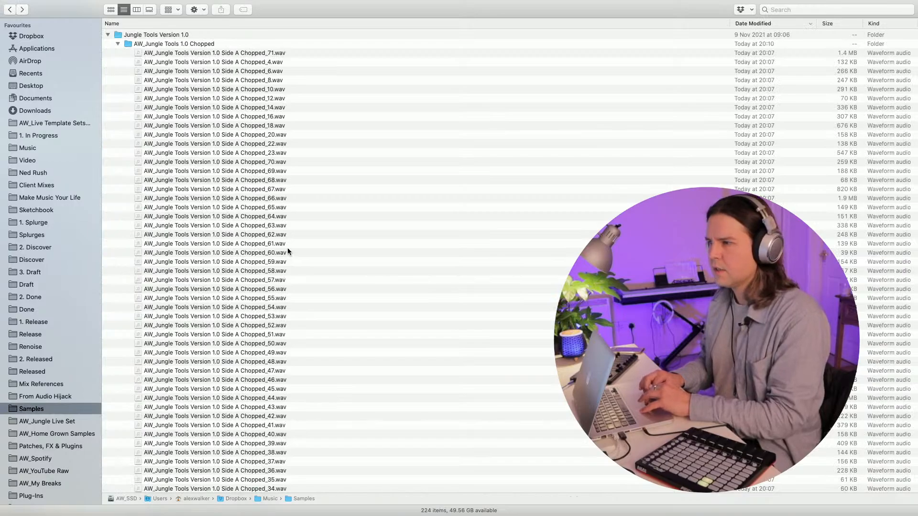
key(ctrl+Up)
click(419, 49)
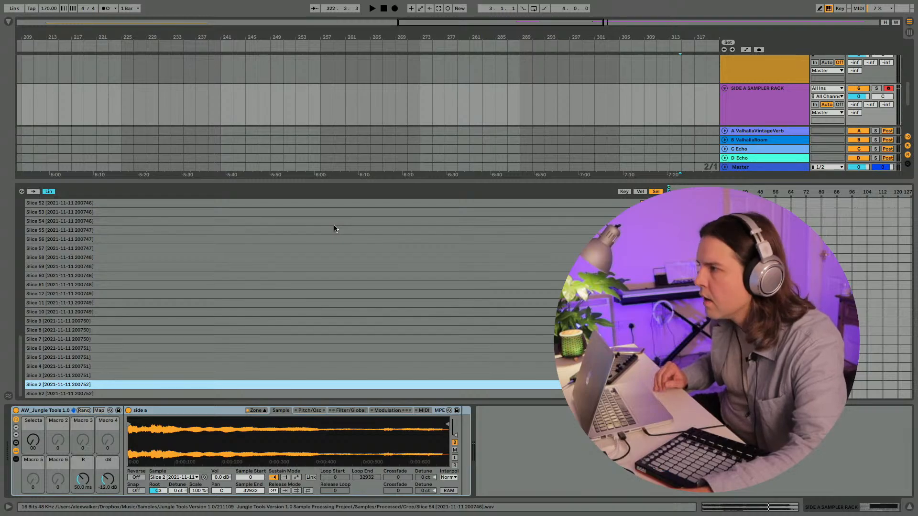
key(shift+Tab)
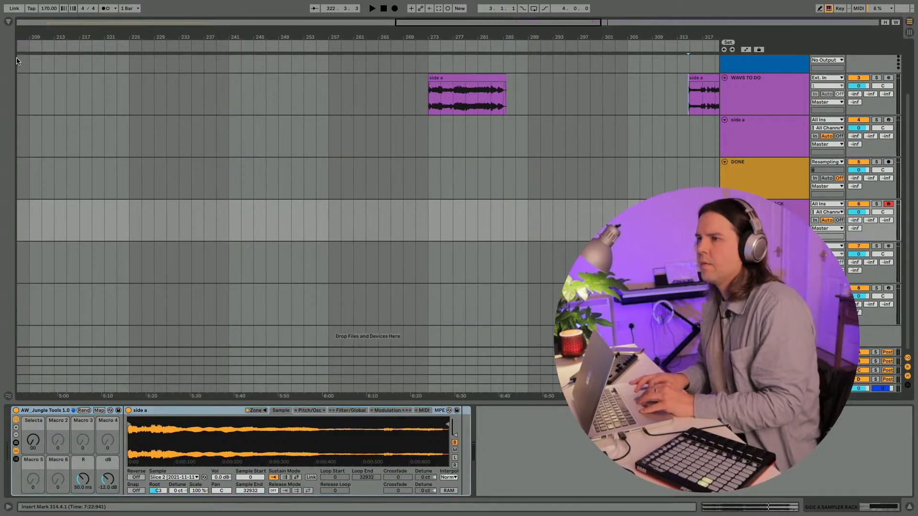
Step: Show the browser, collapse the Presets folder and search the User Library for "bass"
click(8, 21)
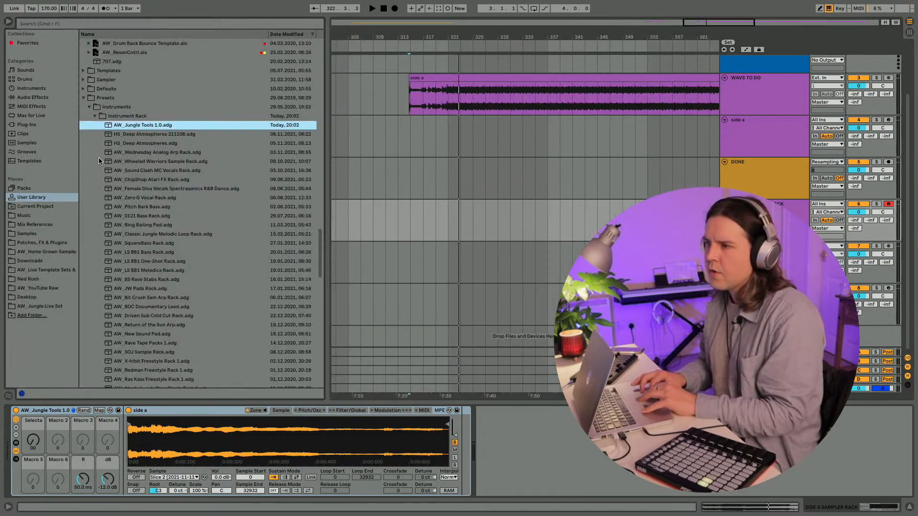
click(83, 98)
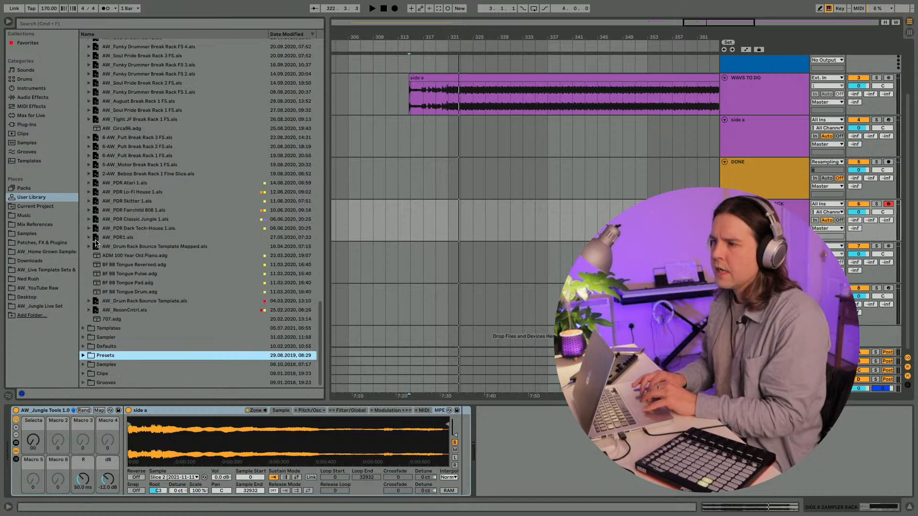
click(90, 23)
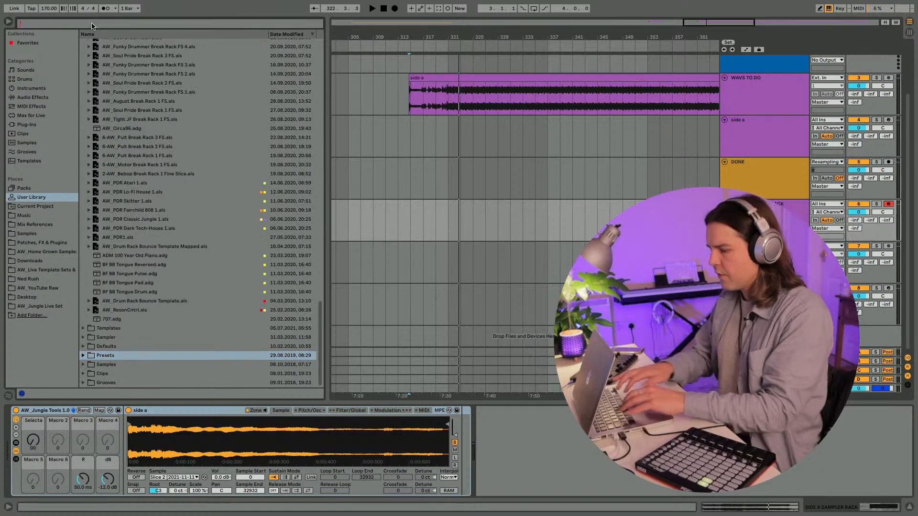
text(bass)
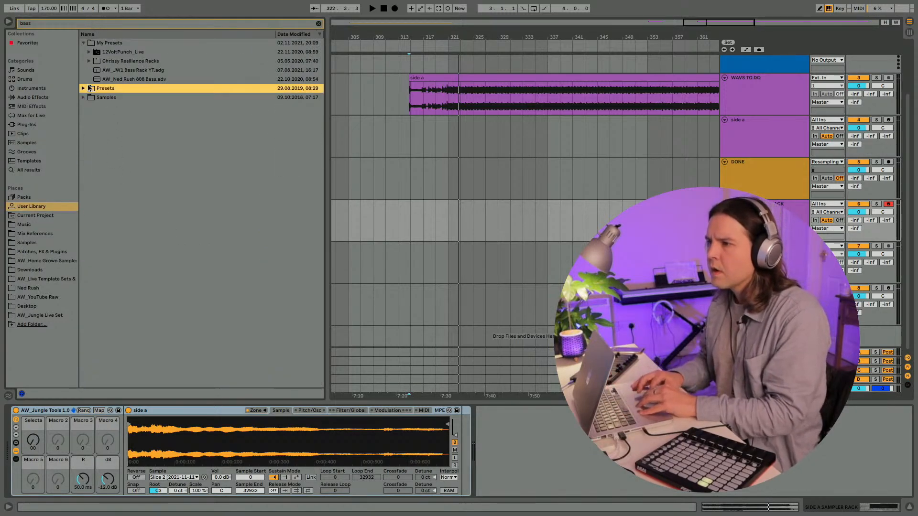
Step: Load AW_Jungle Warfare Vol 1 BASSES Rack 1.adg from the Instrument Rack presets onto a new track
click(83, 89)
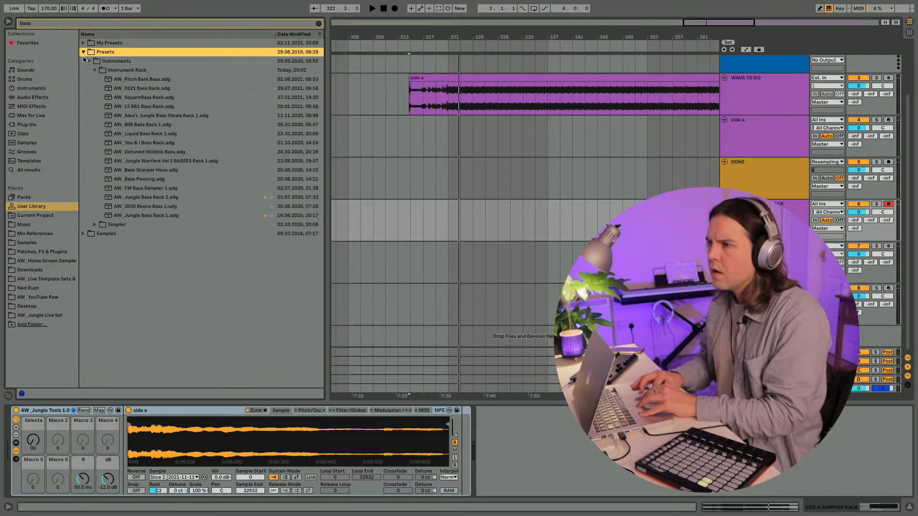
click(128, 125)
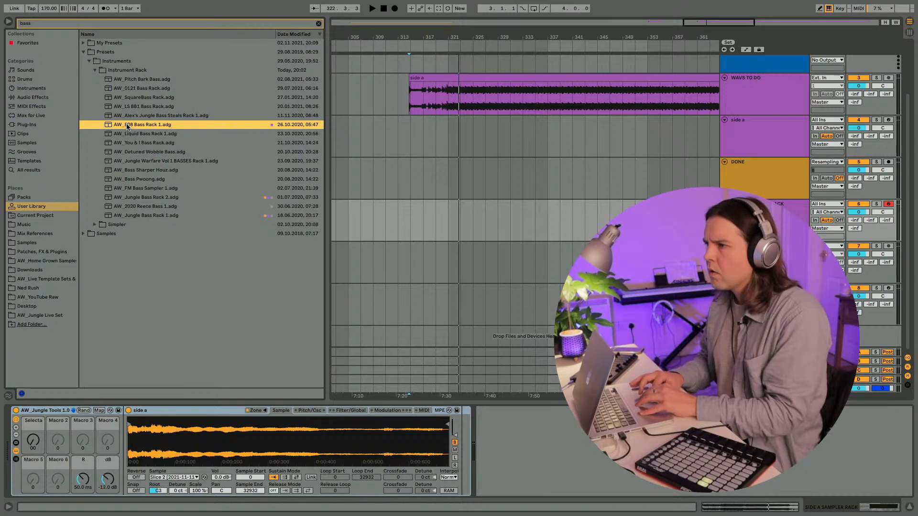
click(132, 161)
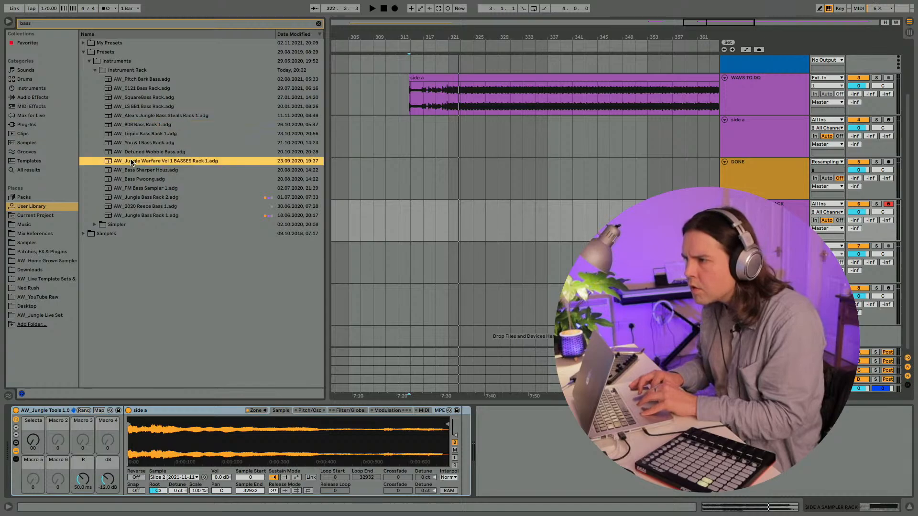
drag(414, 307, 453, 334)
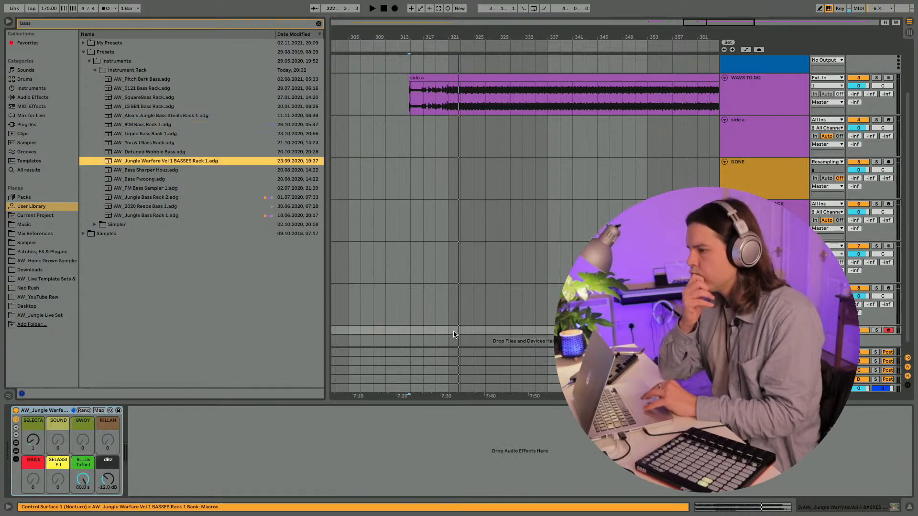
Step: Show the bass rack's chain list and audition its sounds while moving the SELECTA macro to 5
click(16, 450)
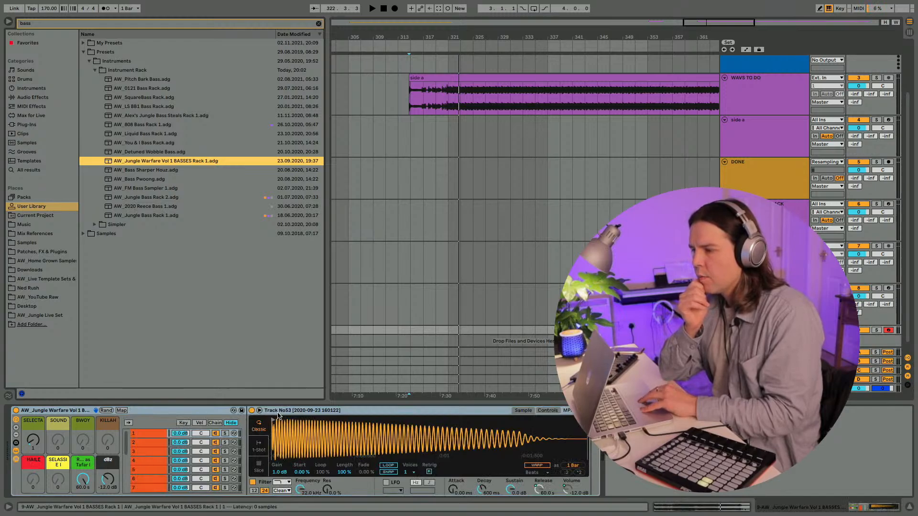
key(a)
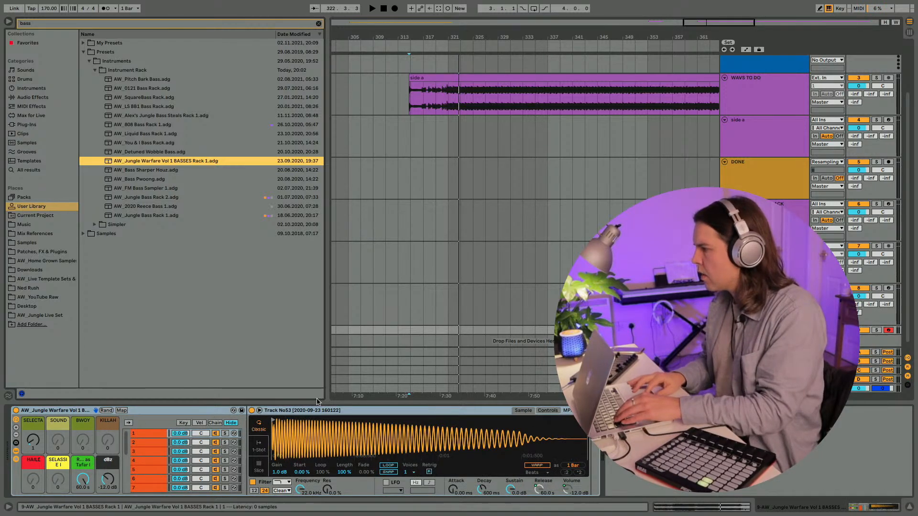
drag(32, 440, 32, 444)
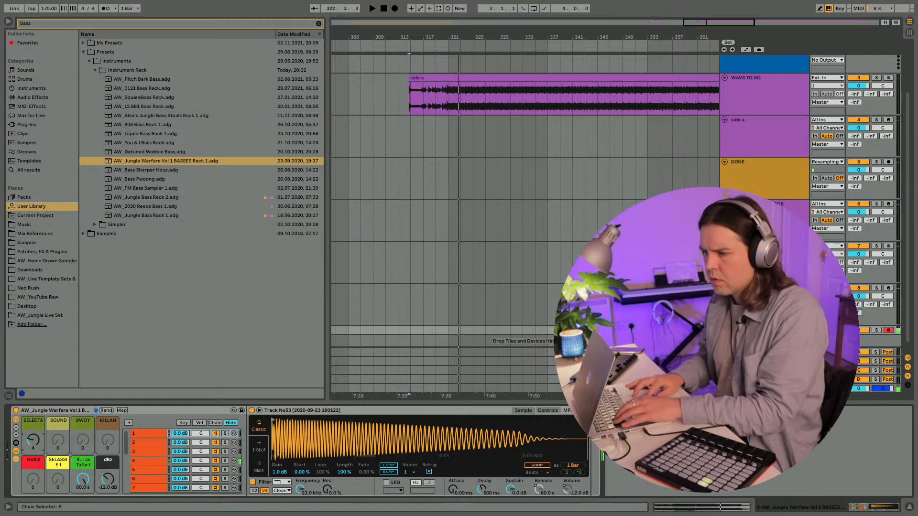
key(space)
key(space)
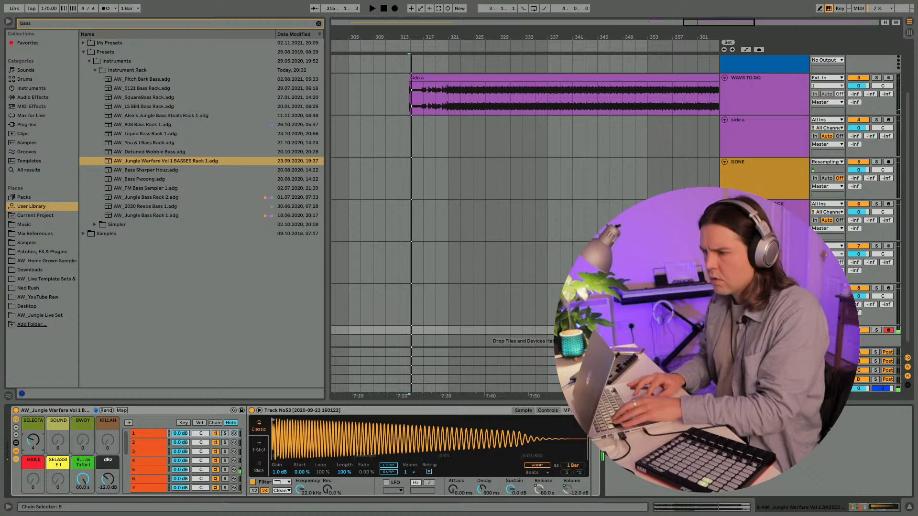
Step: Set the rack's release macro to 50.0 ms, move SELECTA to another bass and select chain 10
double_click(82, 477)
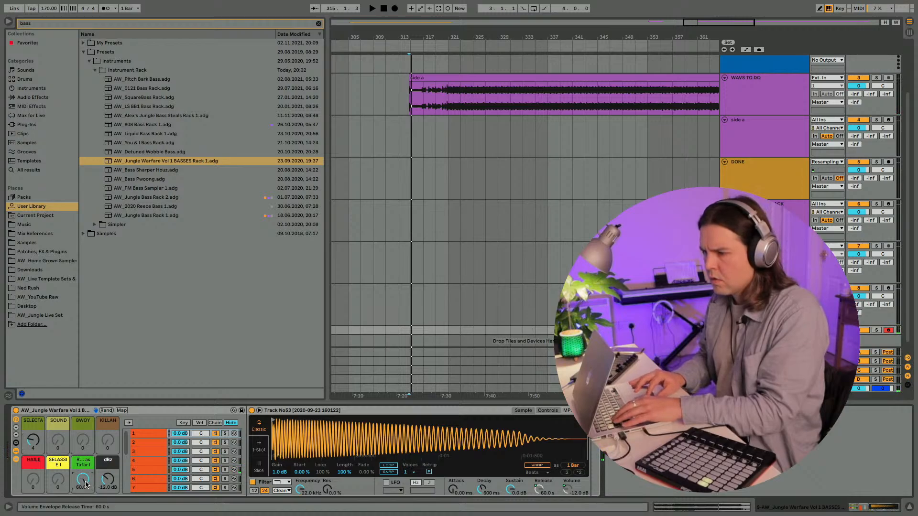
drag(22, 433, 33, 439)
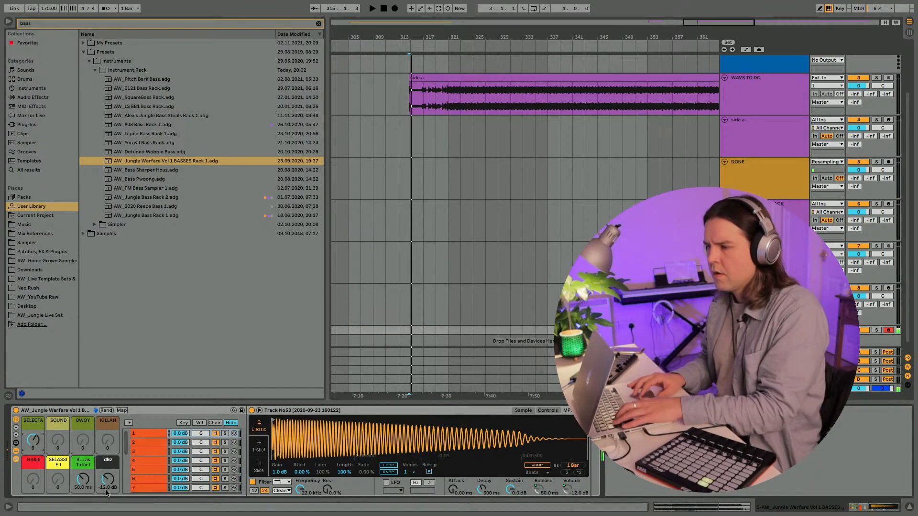
scroll(150, 455, down, 5)
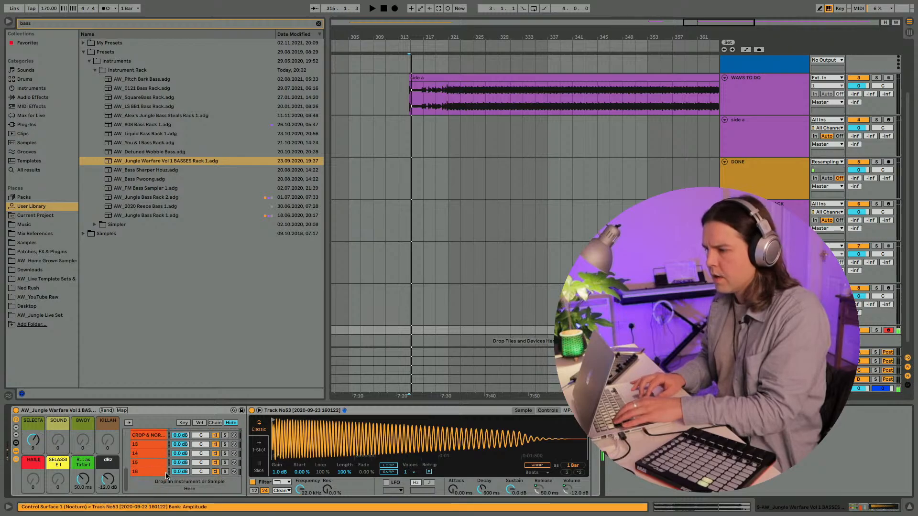
click(150, 456)
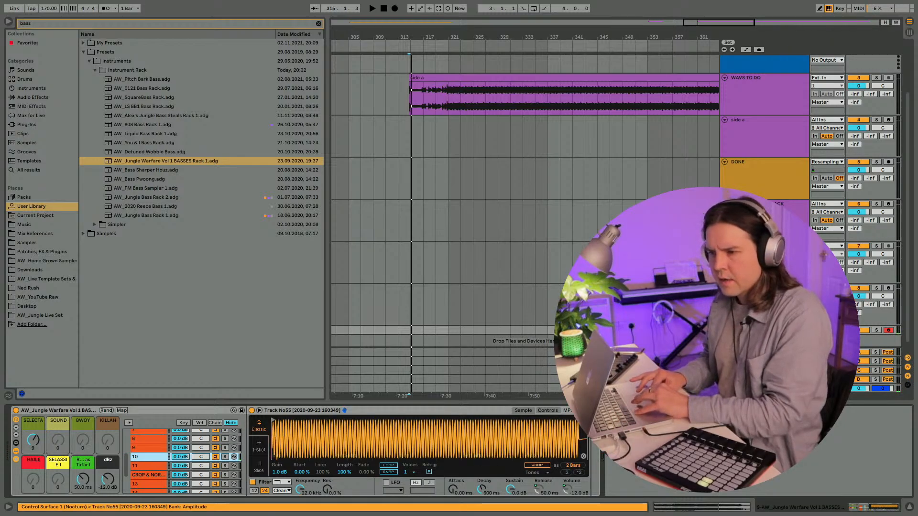
Step: Examine the start of chain 10's Track No55 sample waveform up close while auditioning it
scroll(272, 431, up, 5)
scroll(272, 430, up, 5)
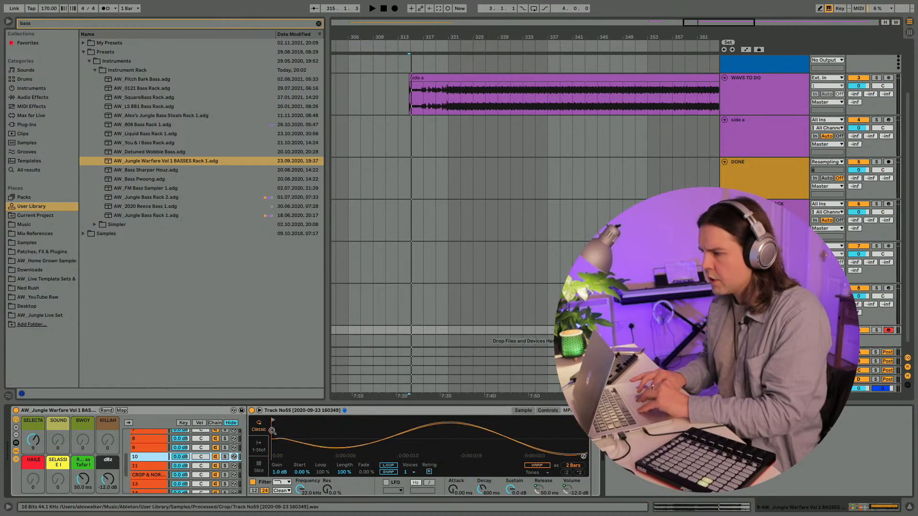
scroll(272, 431, up, 10)
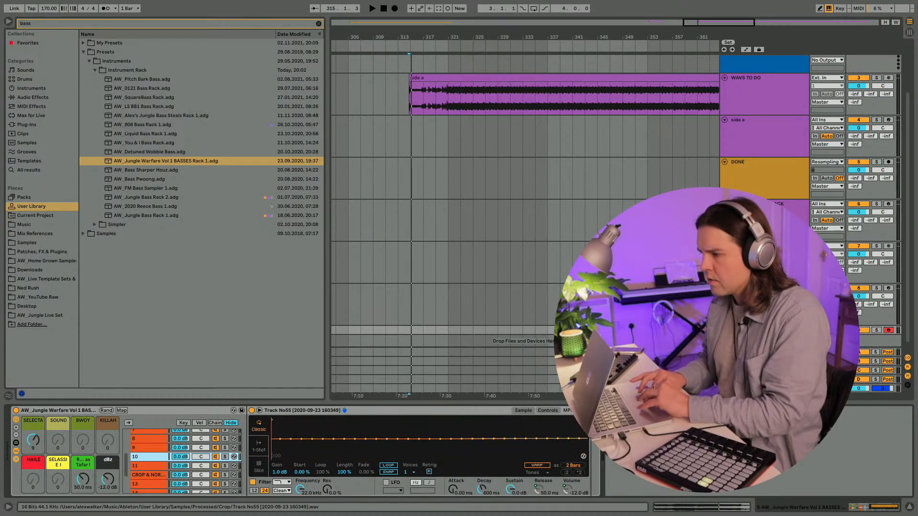
scroll(286, 439, down, 10)
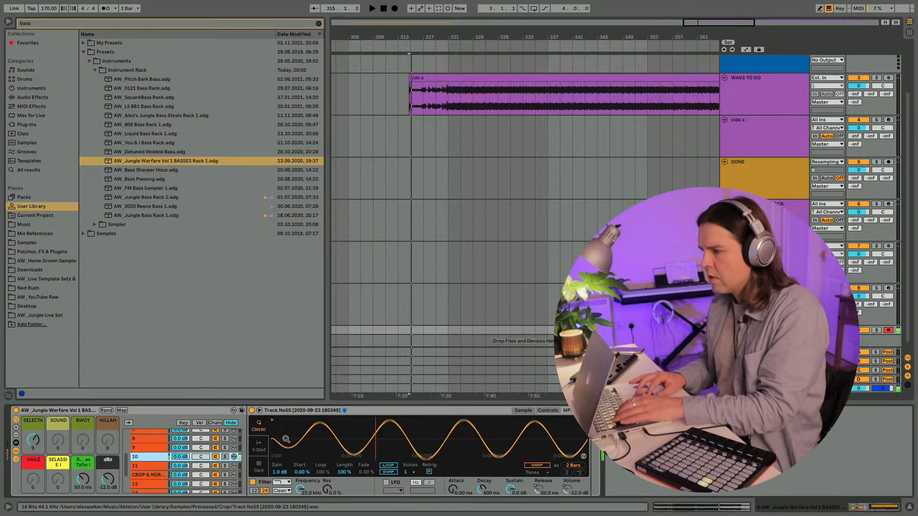
scroll(286, 438, down, 5)
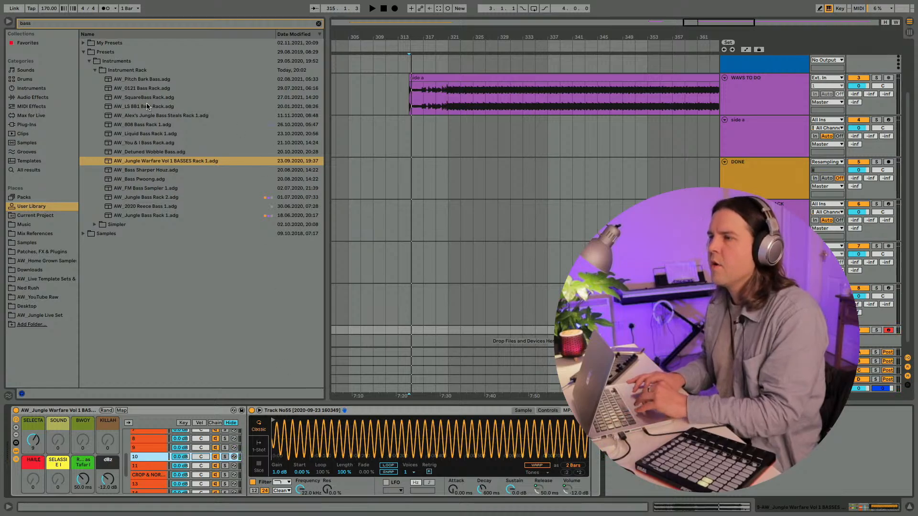
Step: Clear the library search, hide the browser and switch to Session View
click(319, 24)
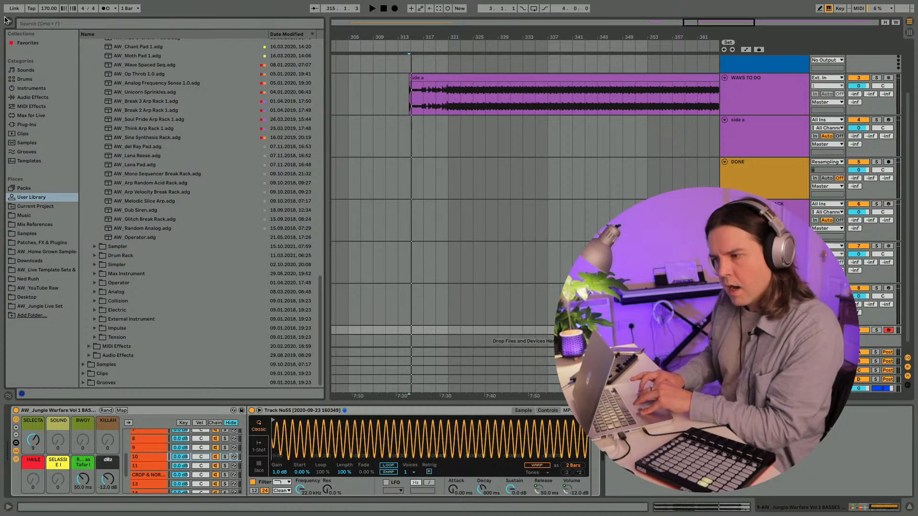
click(7, 21)
key(Tab)
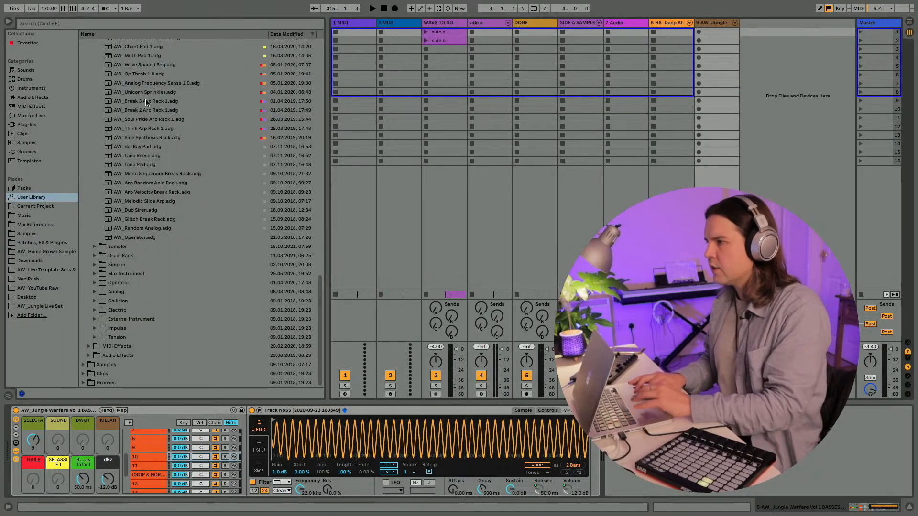
click(7, 22)
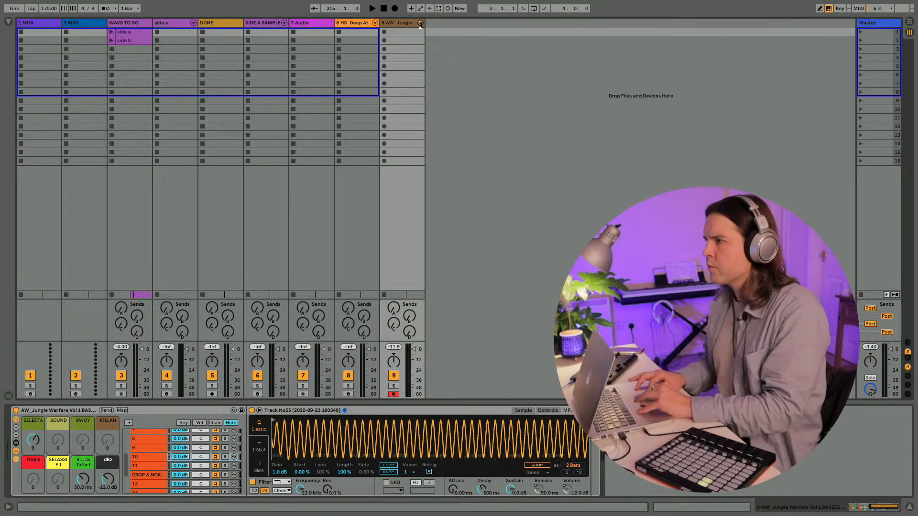
Step: Audition the bass, set the project tempo to 160 BPM and turn on the metronome
key(a)
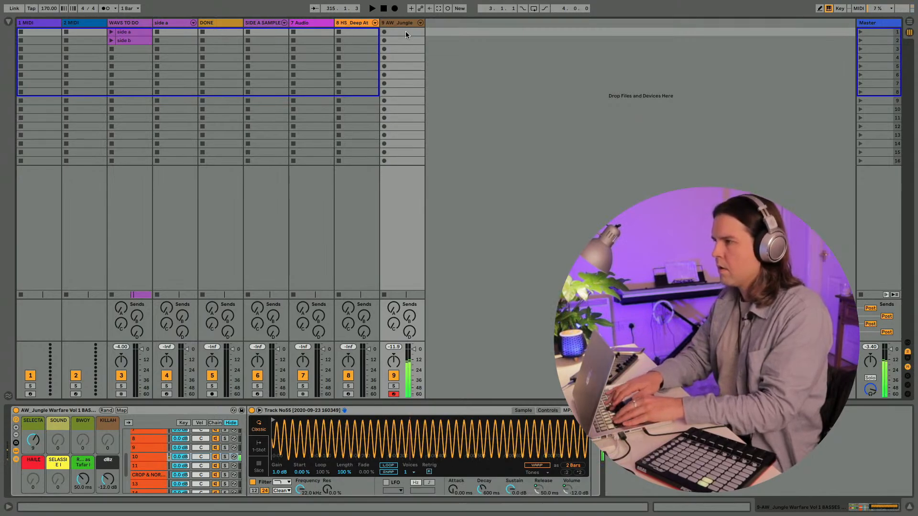
click(48, 8)
text(160)
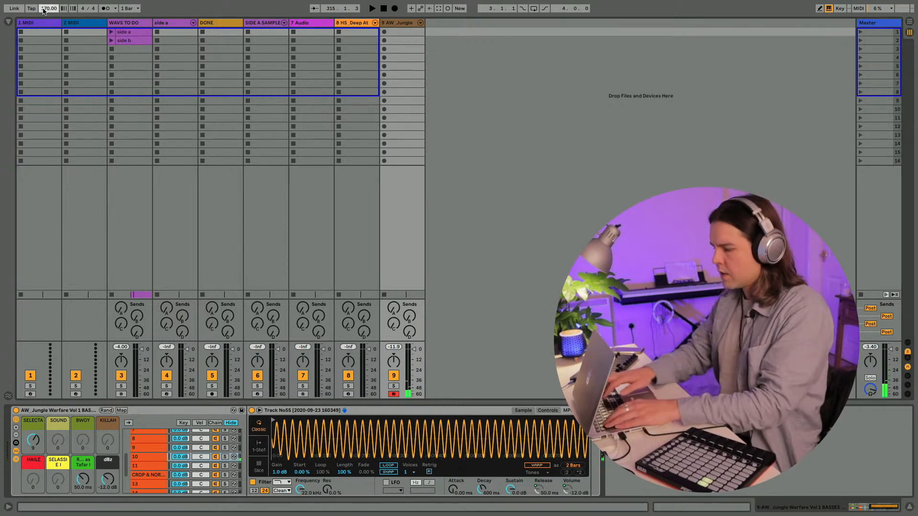
click(104, 8)
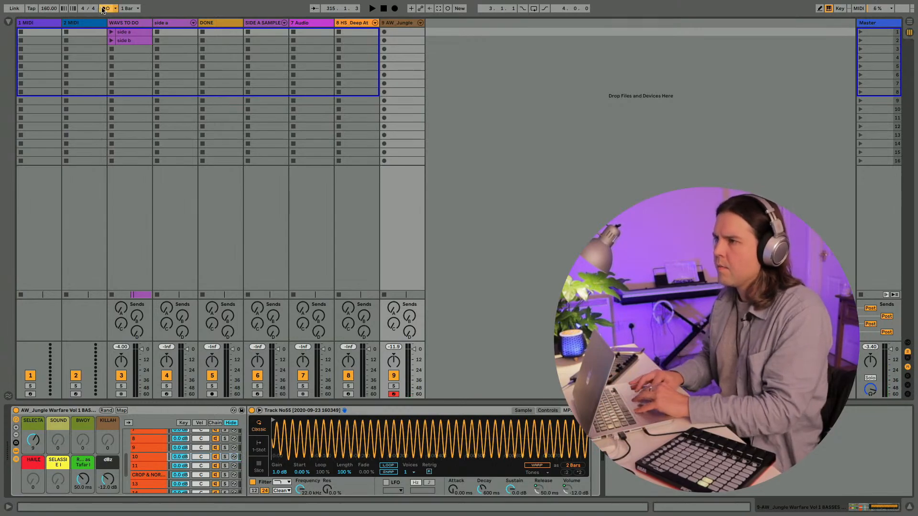
Step: Start playback and record a four-bar bassline of C3, G3 and C4 notes in the bass rack track's first clip slot
key(space)
key(Tab)
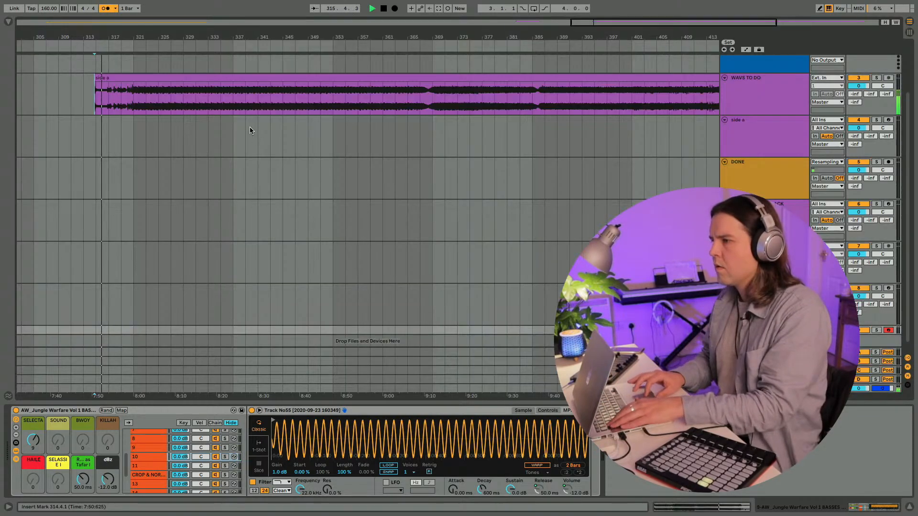
click(262, 161)
key(Tab)
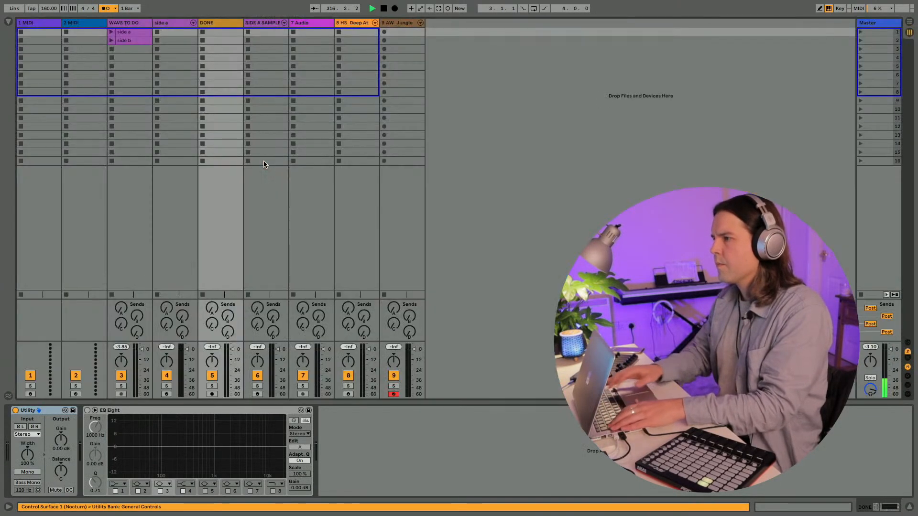
click(384, 32)
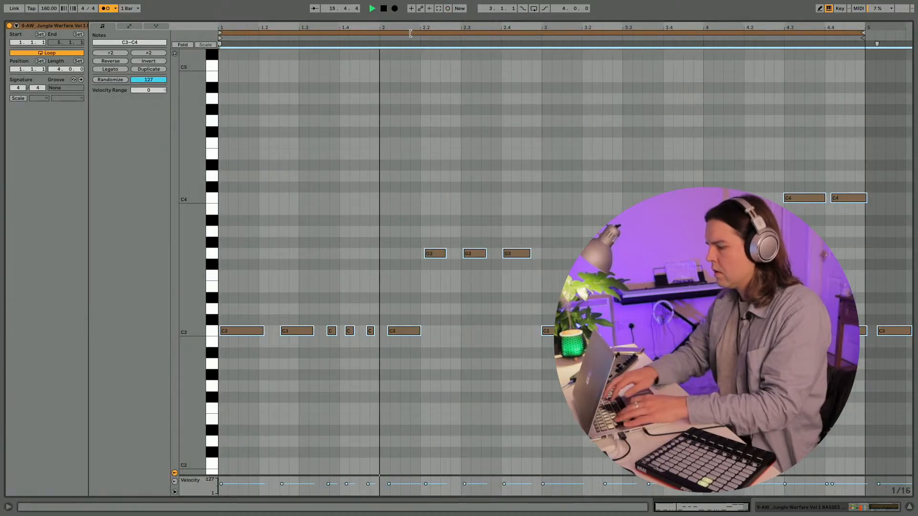
Step: Quantize the recorded bass notes to the grid and shorten the two C4 notes in bar 4
click(490, 322)
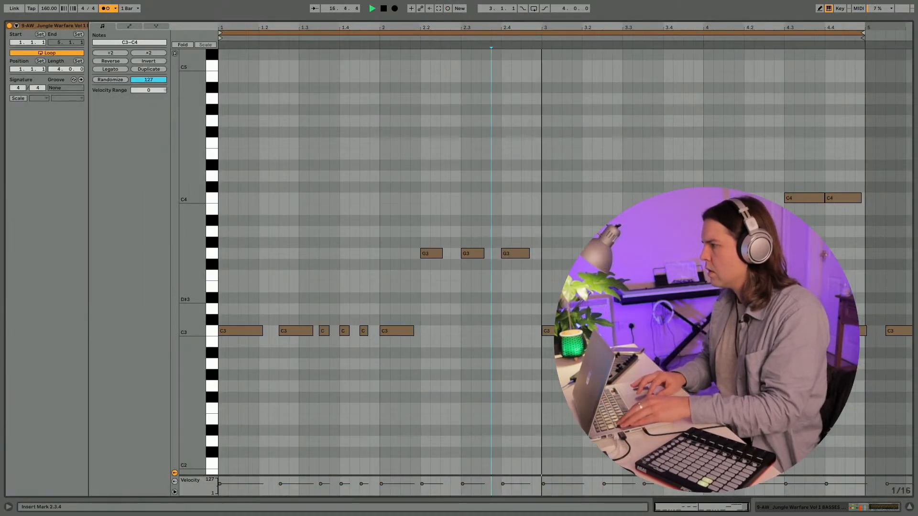
click(815, 144)
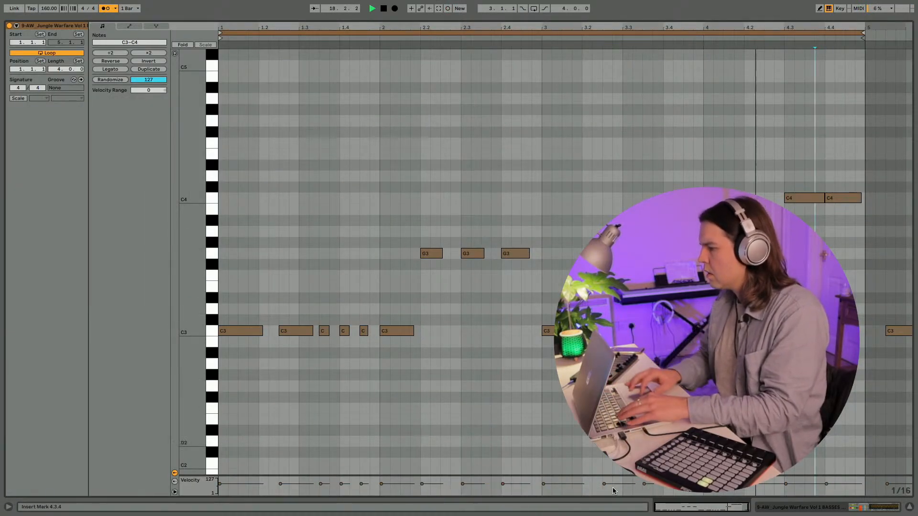
click(812, 198)
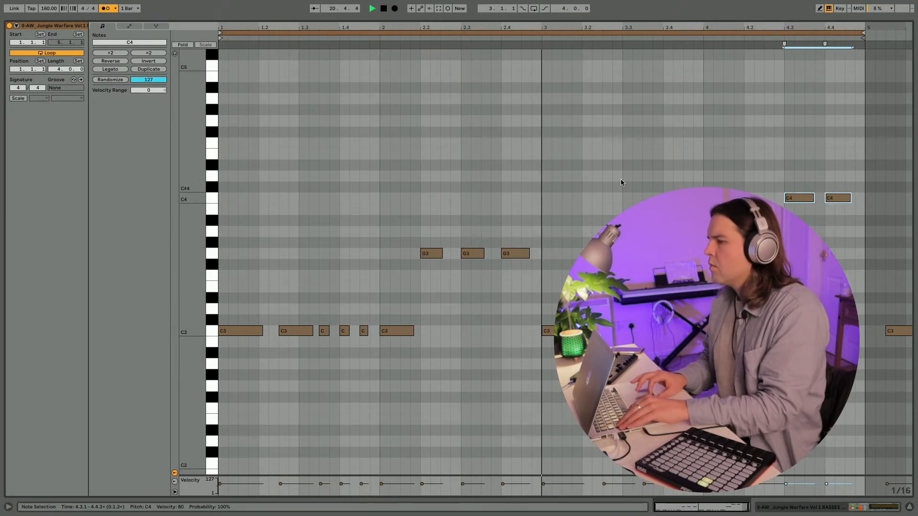
Step: Leave the bass clip's note editor, stop playback and zoom into the bass sample's waveform in the rack
key(Tab)
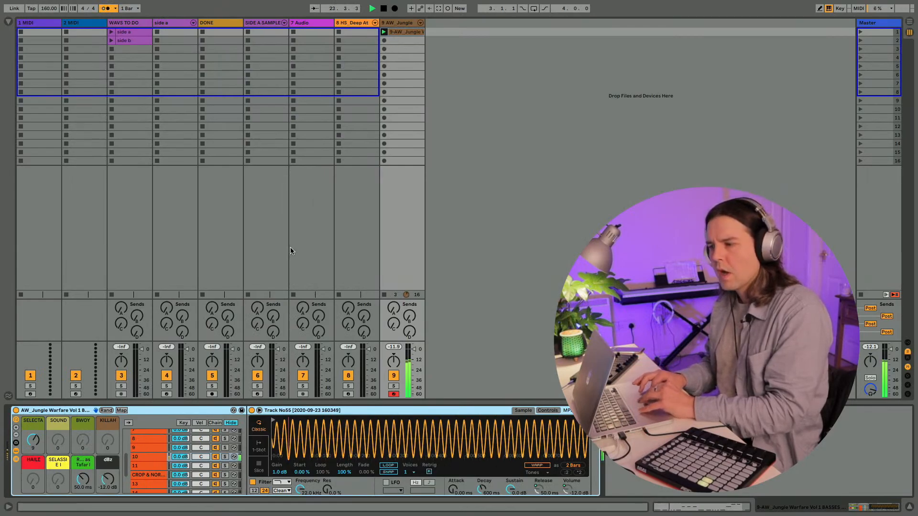
key(space)
drag(276, 425, 279, 449)
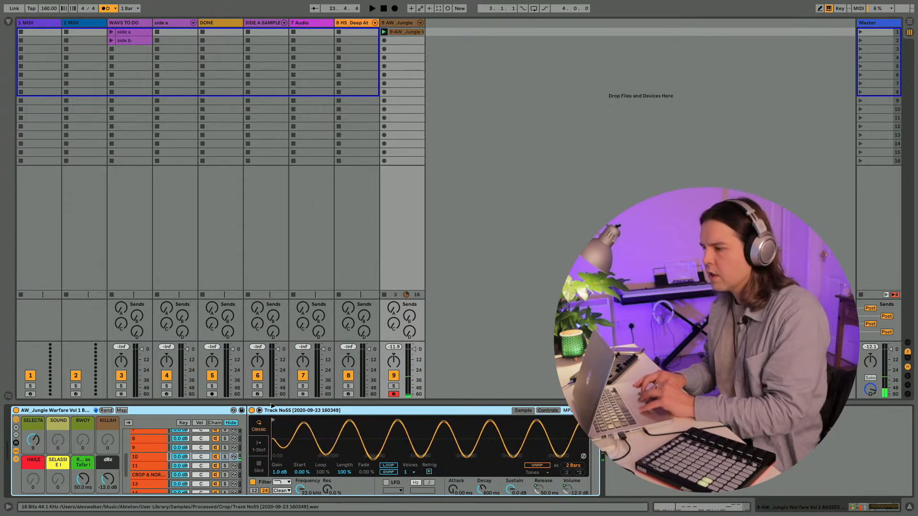
Step: Show the browser and open the Samples folder down to Zero-G Jungle Warfare 1, 2 & 3, VOL 1, Straight Loops
click(9, 23)
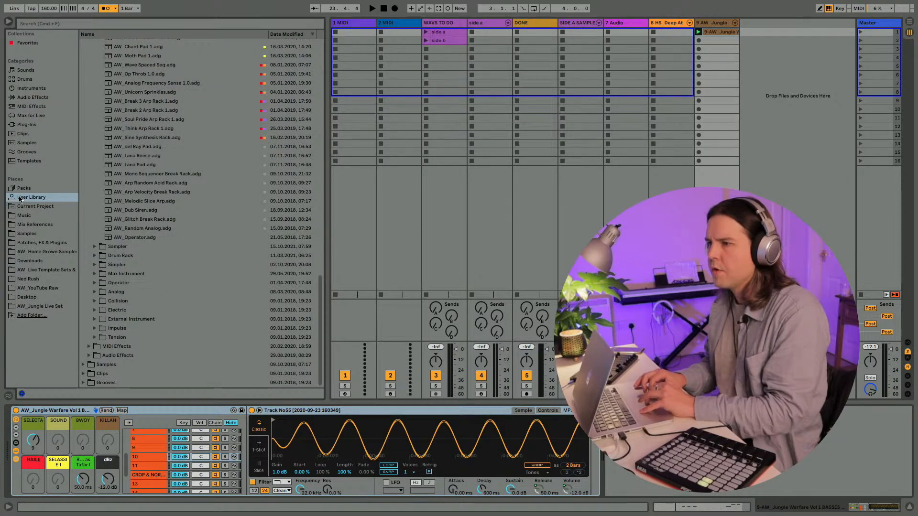
click(24, 234)
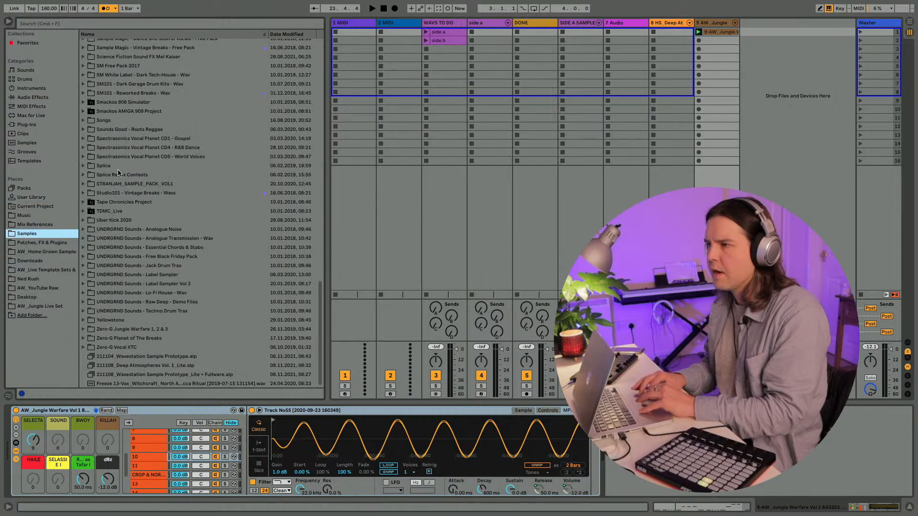
scroll(118, 173, down, 1)
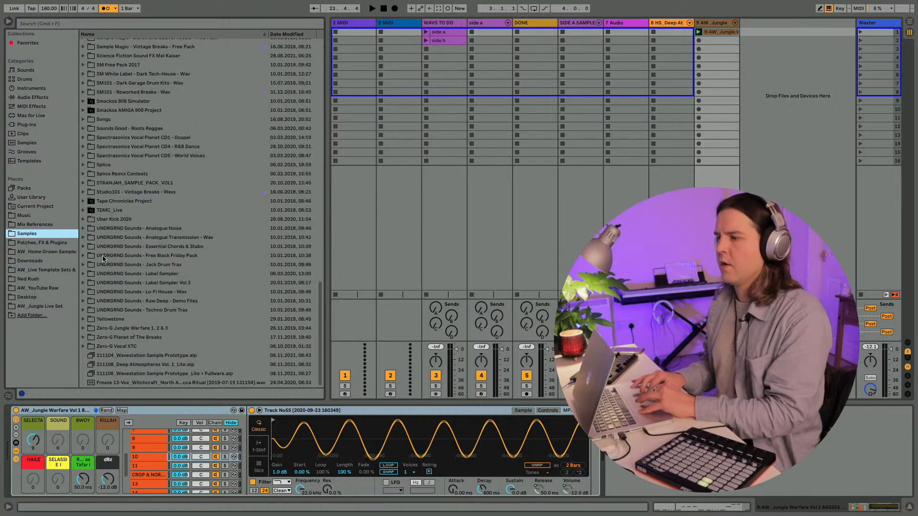
click(84, 329)
click(84, 328)
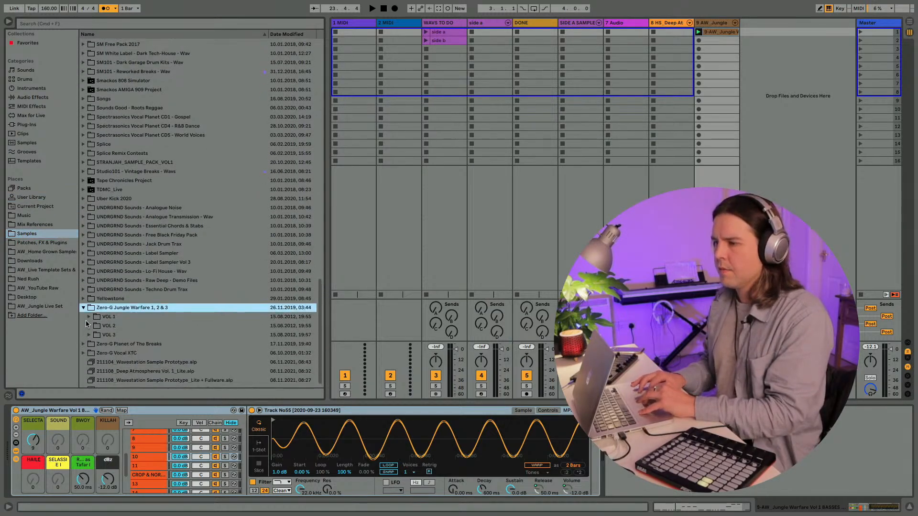
click(90, 316)
click(89, 317)
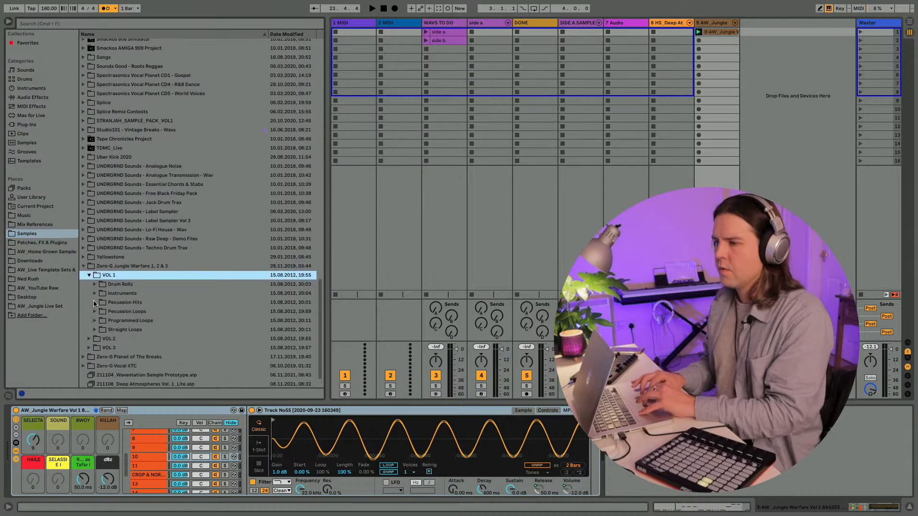
click(95, 330)
click(95, 329)
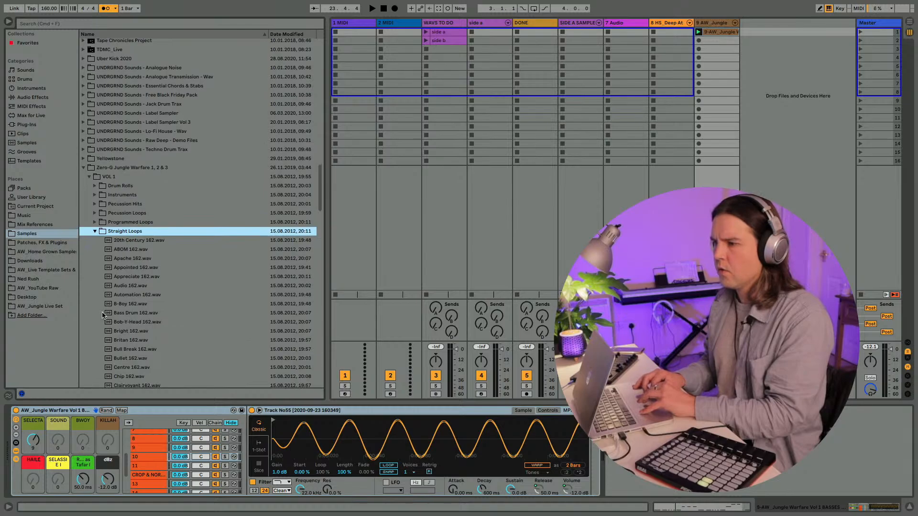
Step: Load Apache 162.wav into the first clip slot of audio track 7 and set its warp mode to Re-Pitch
click(127, 261)
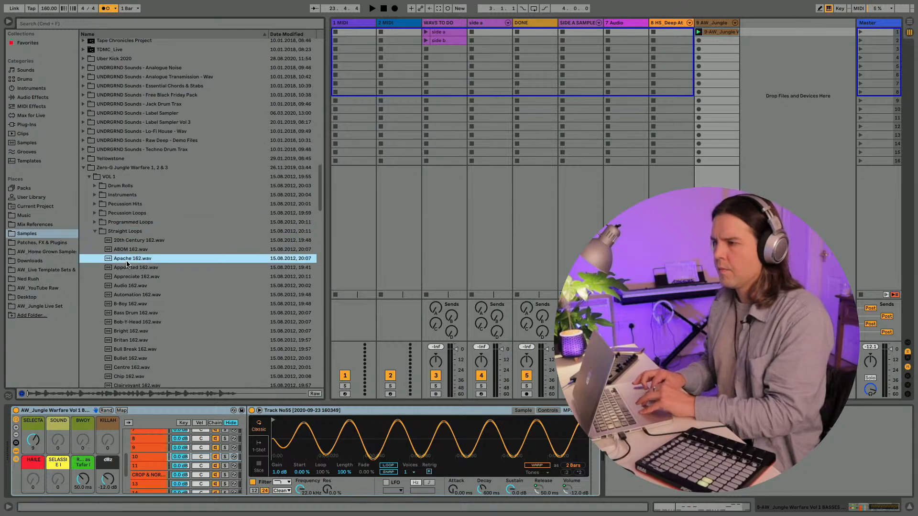
drag(127, 261, 618, 32)
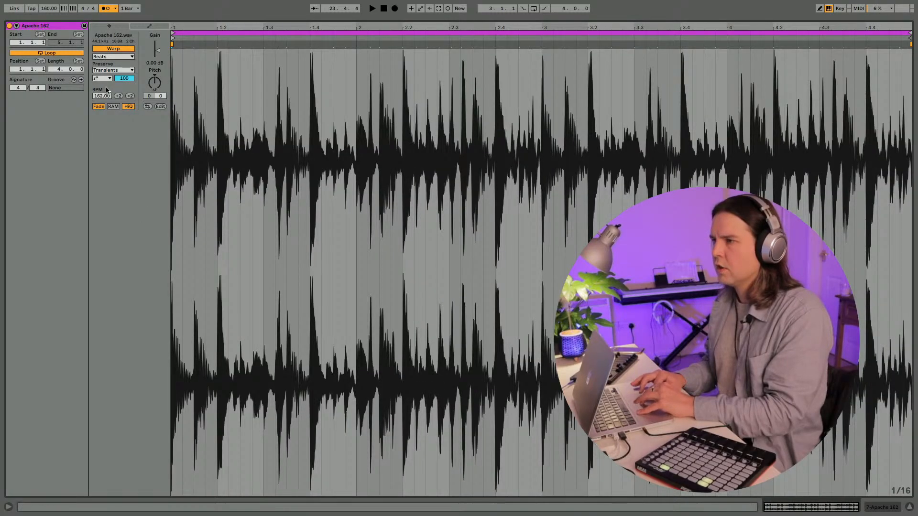
click(110, 57)
click(108, 85)
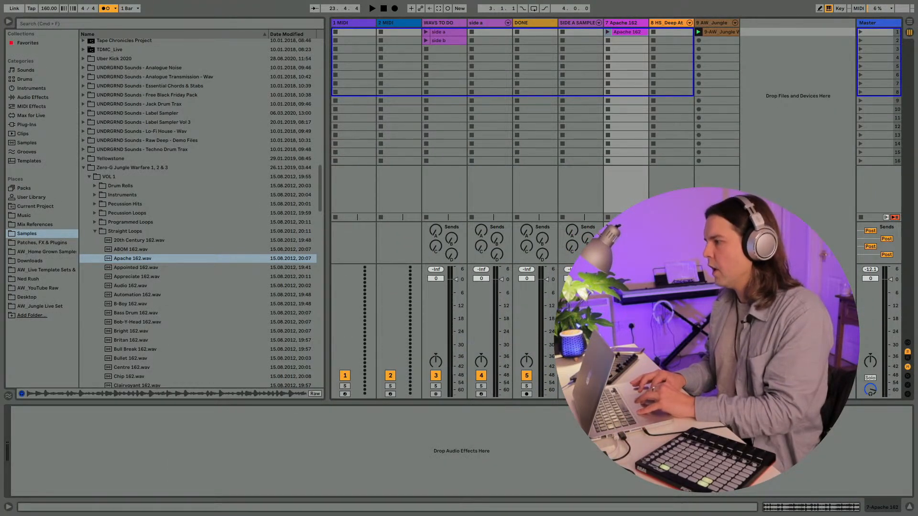
Step: Launch the Apache 162 clip, listen to it against the bassline and stop playback
click(609, 41)
click(607, 32)
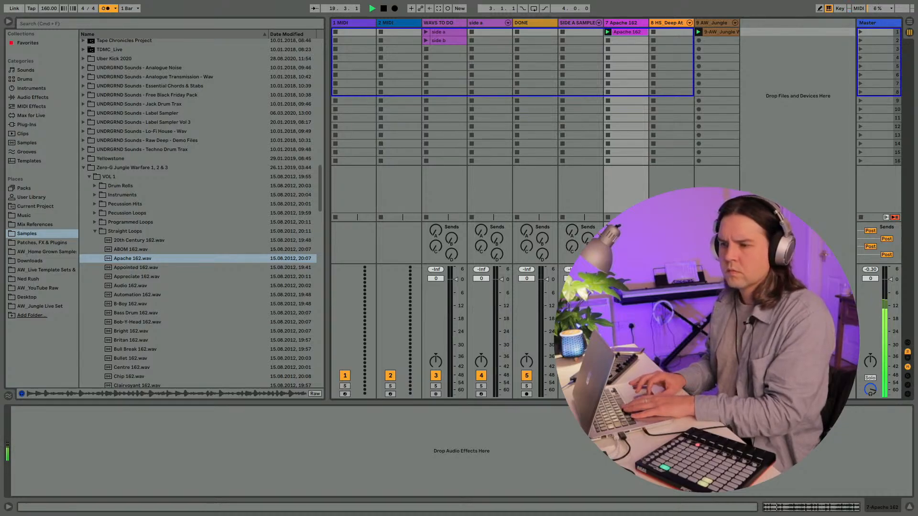
key(space)
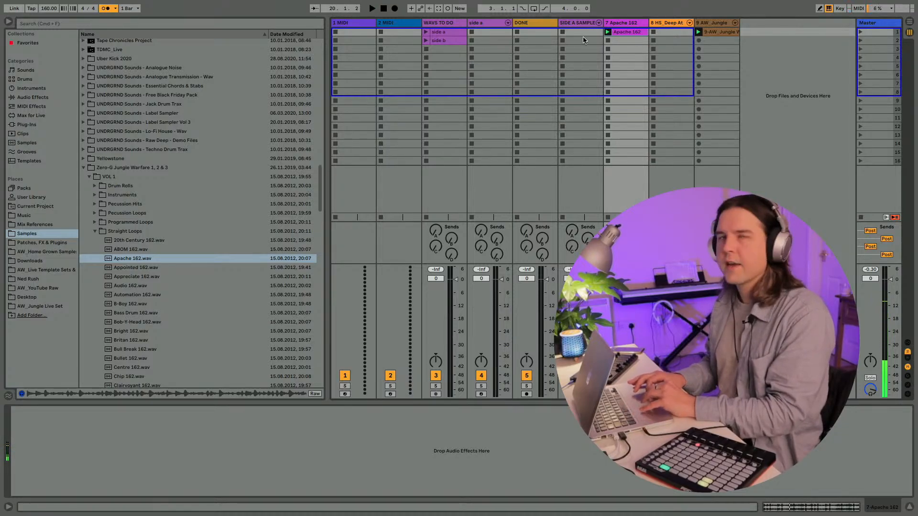
Step: Select the bass rack track and examine the bass sample's waveform at different zoom levels
click(712, 23)
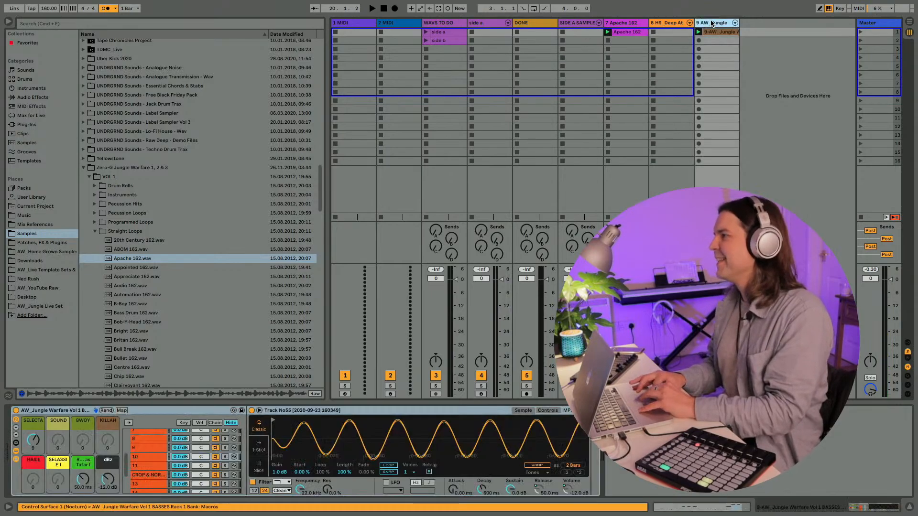
mouse_move(274, 439)
mouse_down()
mouse_move(273, 468)
mouse_move(272, 436)
mouse_up()
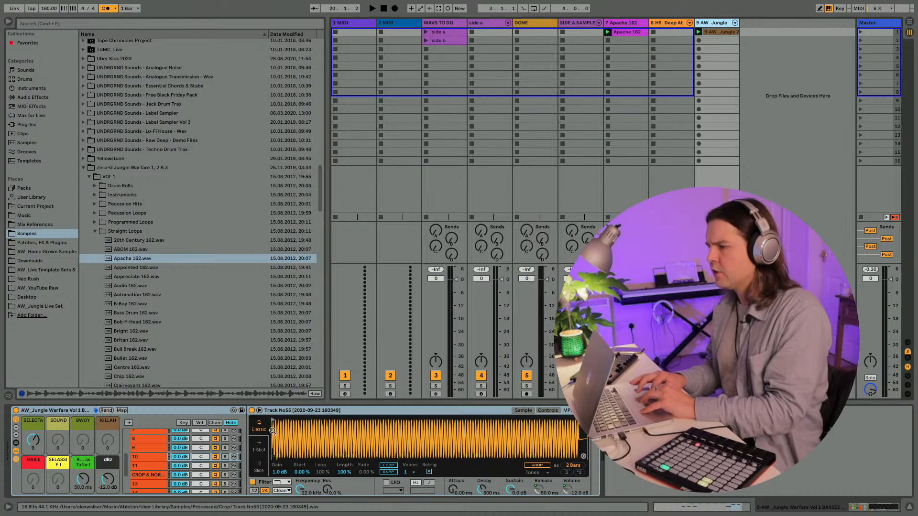
scroll(273, 430, up, 3)
scroll(272, 430, down, 3)
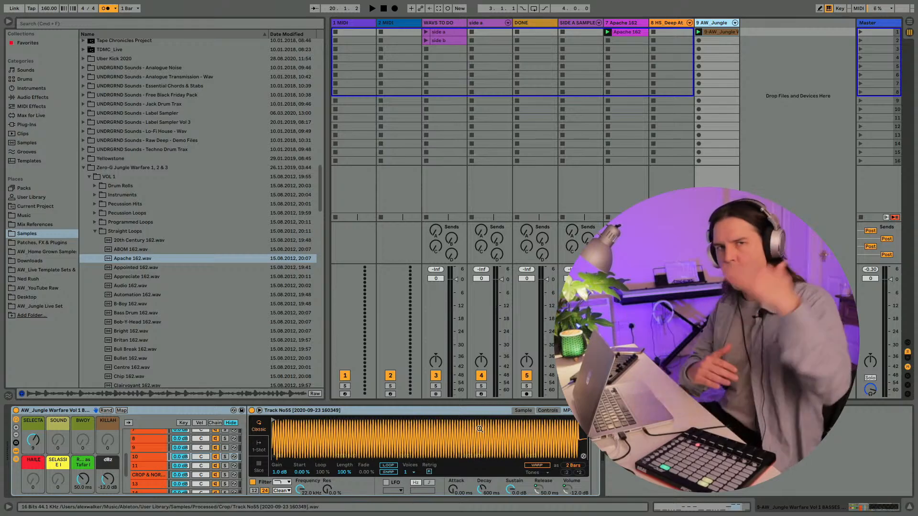
Step: Audition the Apache 162 break with the bassline and turn off the metronome
key(space)
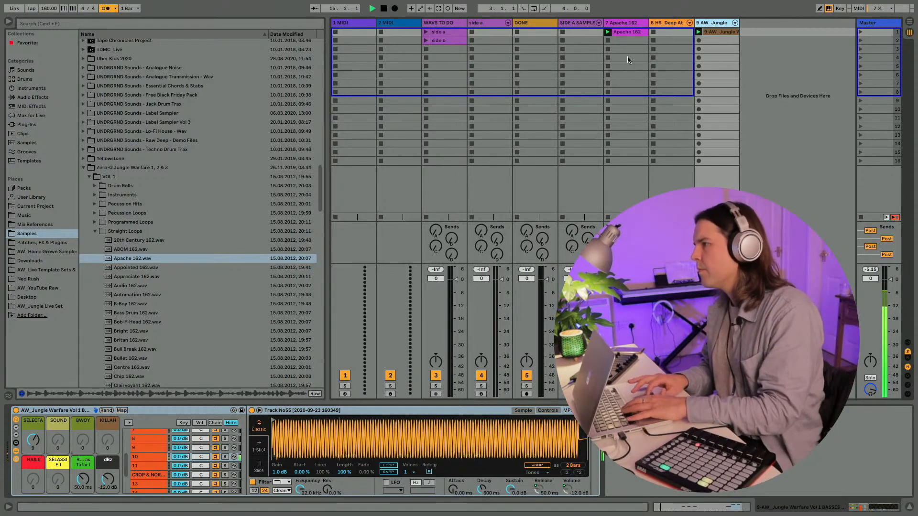
click(630, 35)
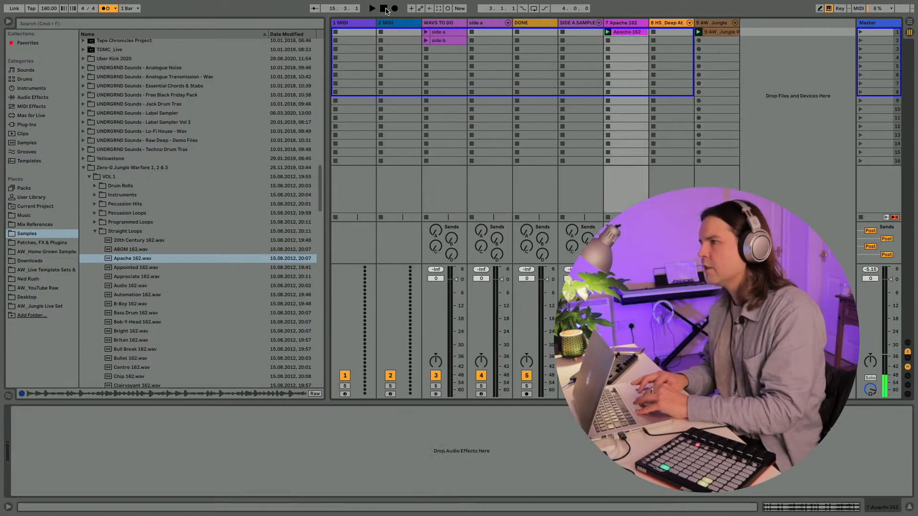
click(106, 9)
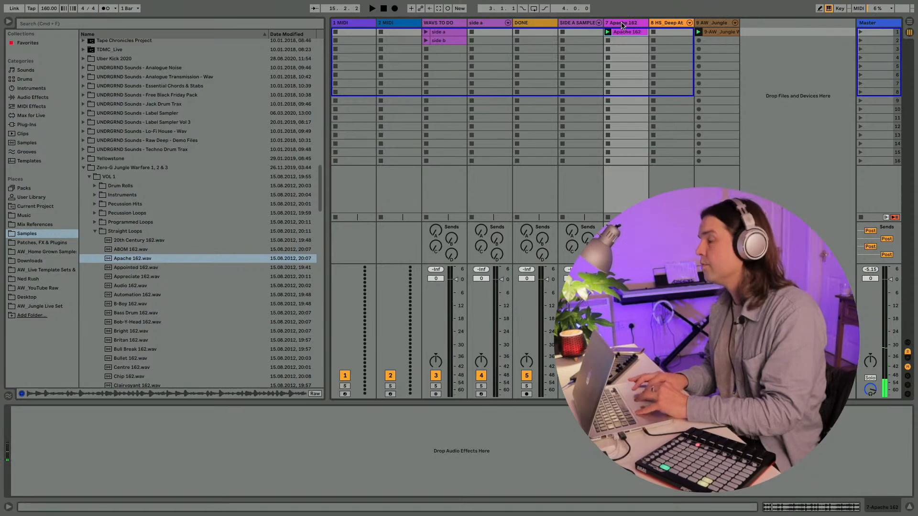
key(space)
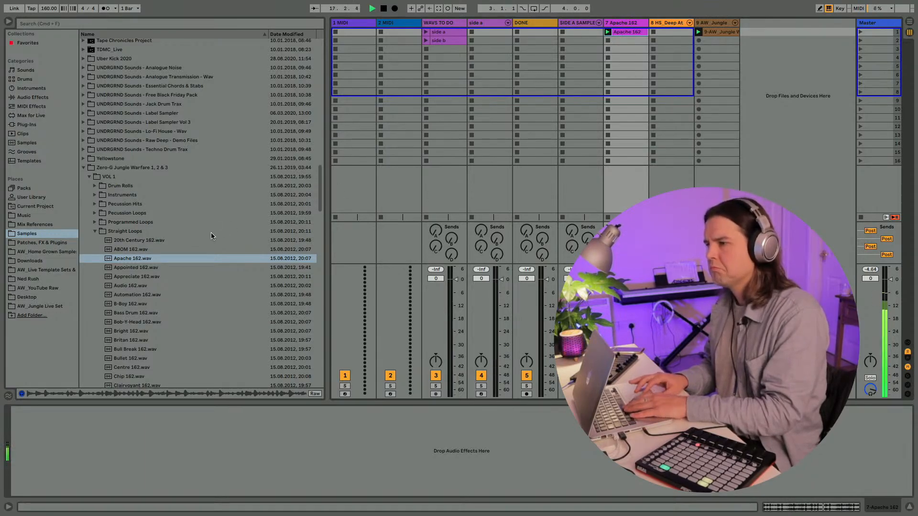
key(space)
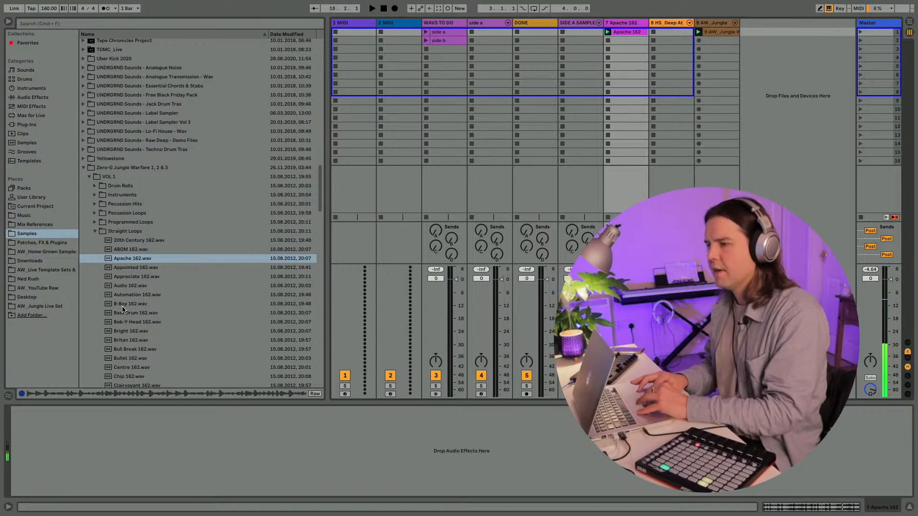
Step: Load B-Boy 162.wav into track 7's second clip slot, launch it and set its warp mode to Re-Pitch
drag(125, 304, 612, 41)
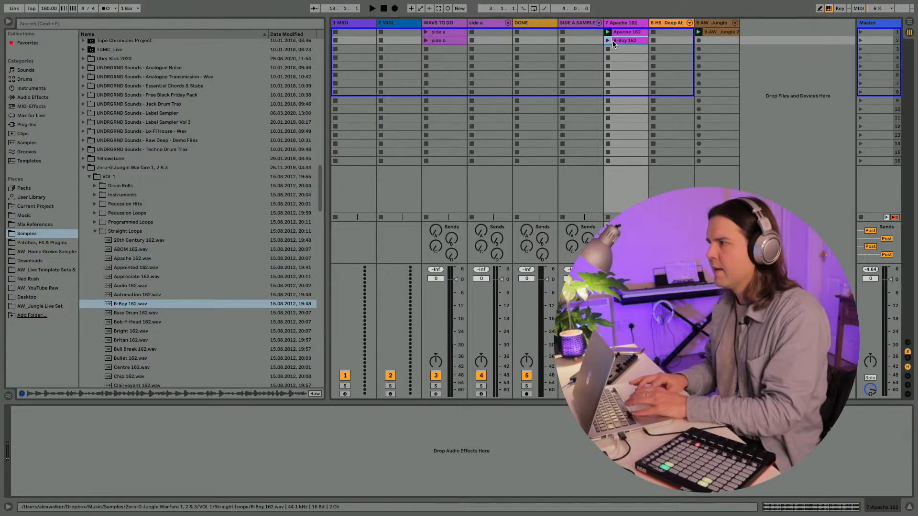
key(Return)
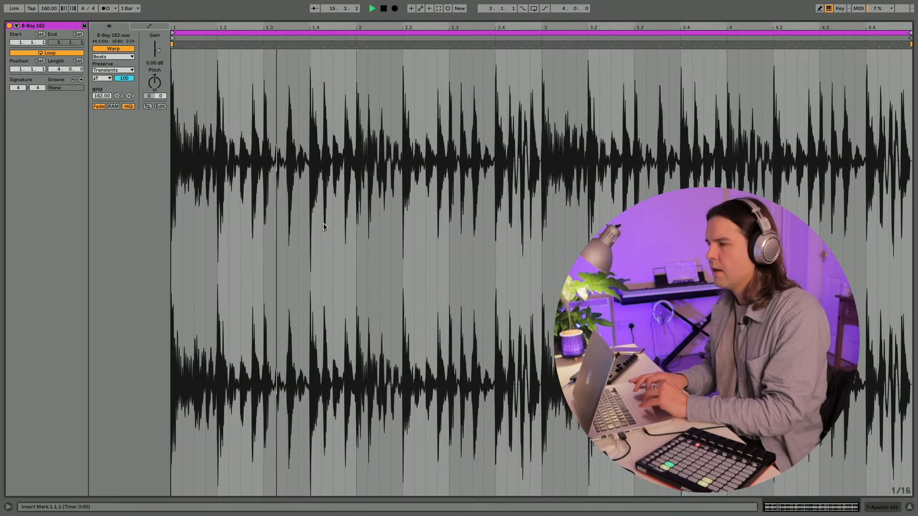
click(113, 56)
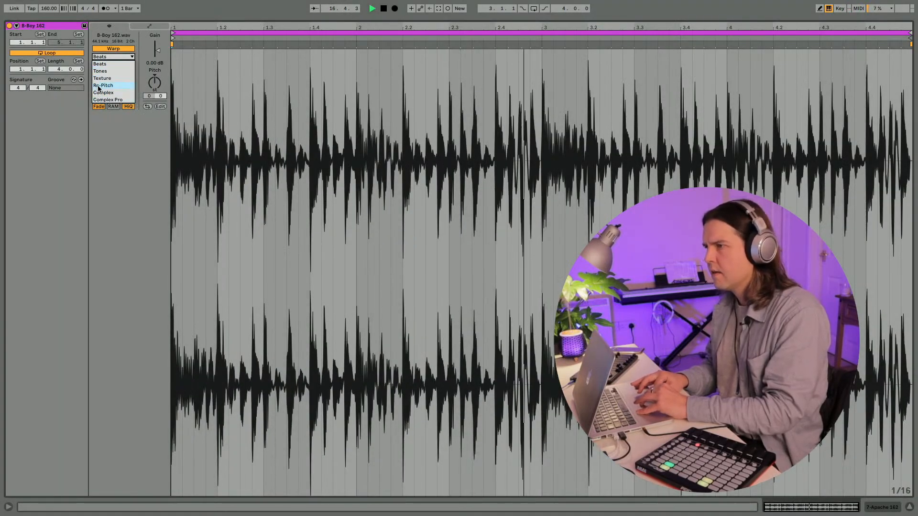
click(97, 99)
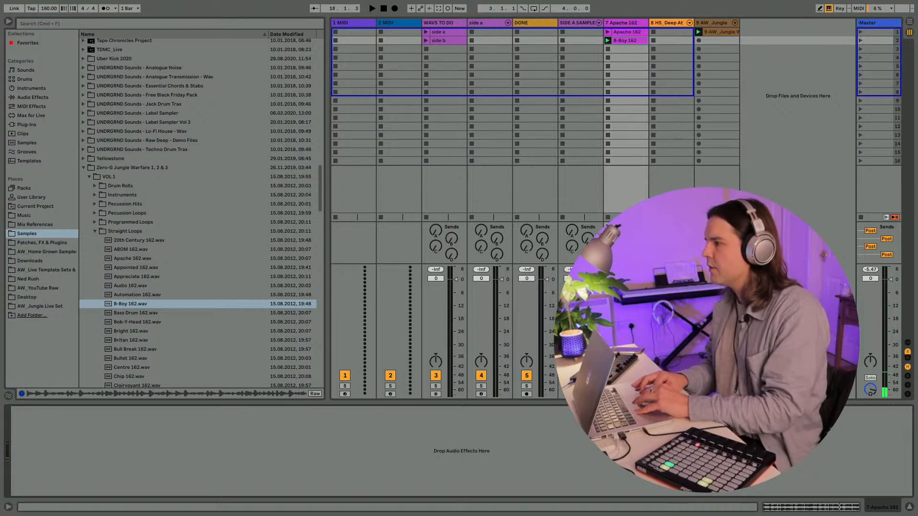
Step: Play the B-Boy 162 break and jam along on the bass rack, shifting the keyboard octave down and up
key(space)
key(z)
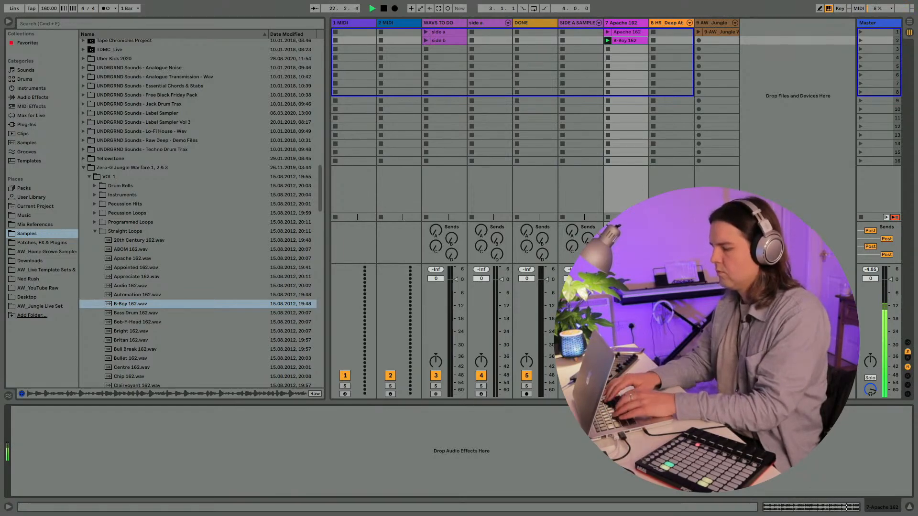
key(x)
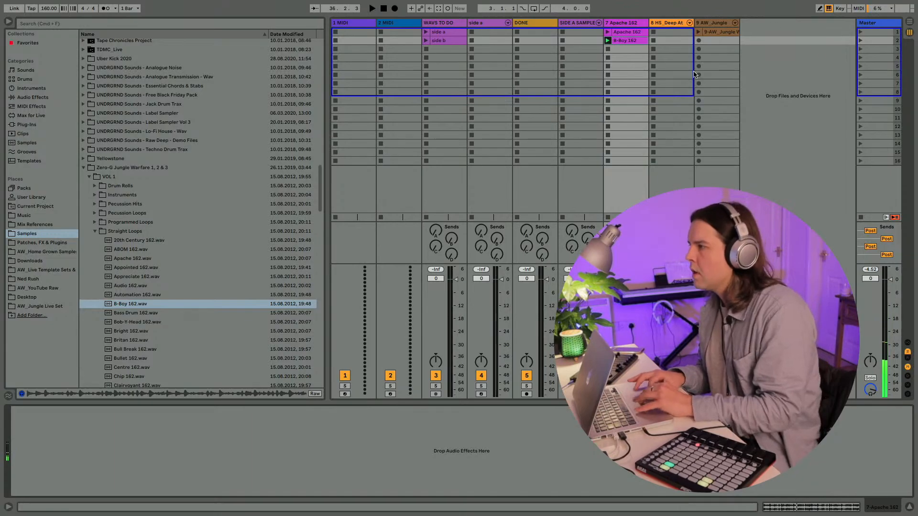
Step: Narrow the browser to give the session tracks more room and go to the WAVS TO DO track
click(711, 32)
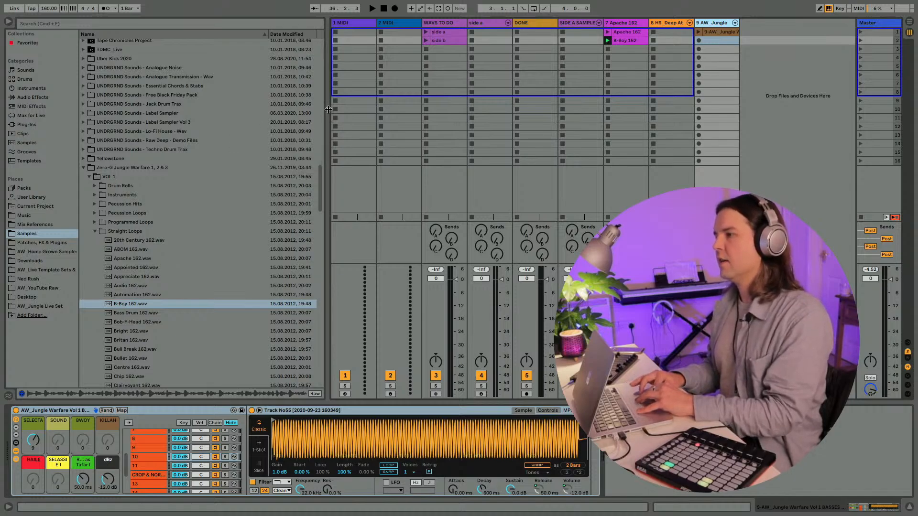
drag(328, 110, 293, 110)
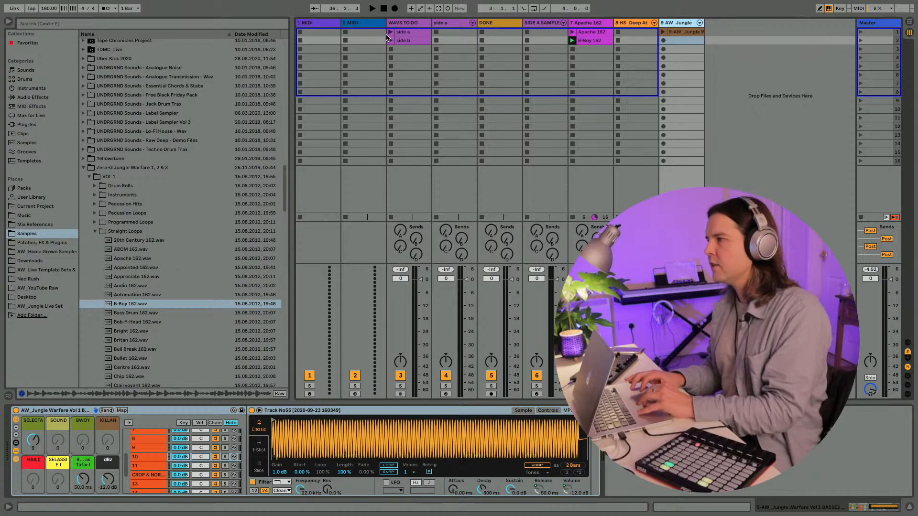
click(400, 24)
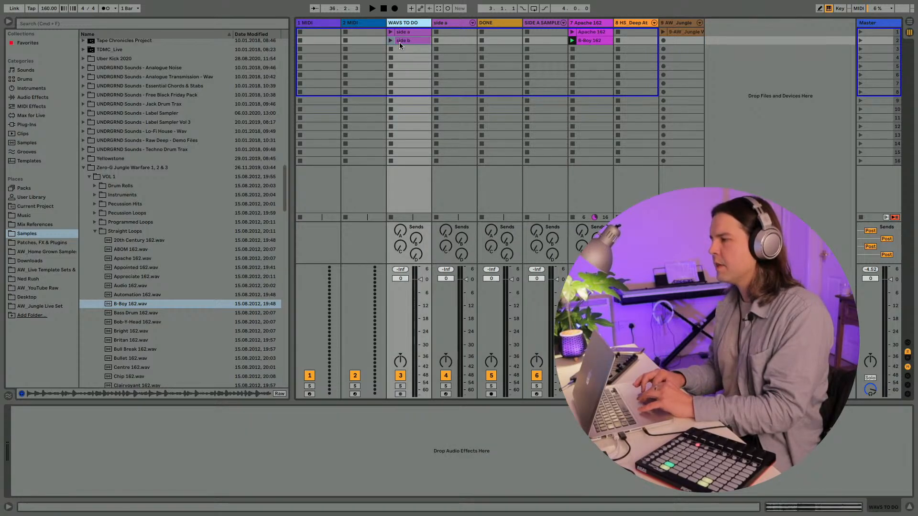
key(Left)
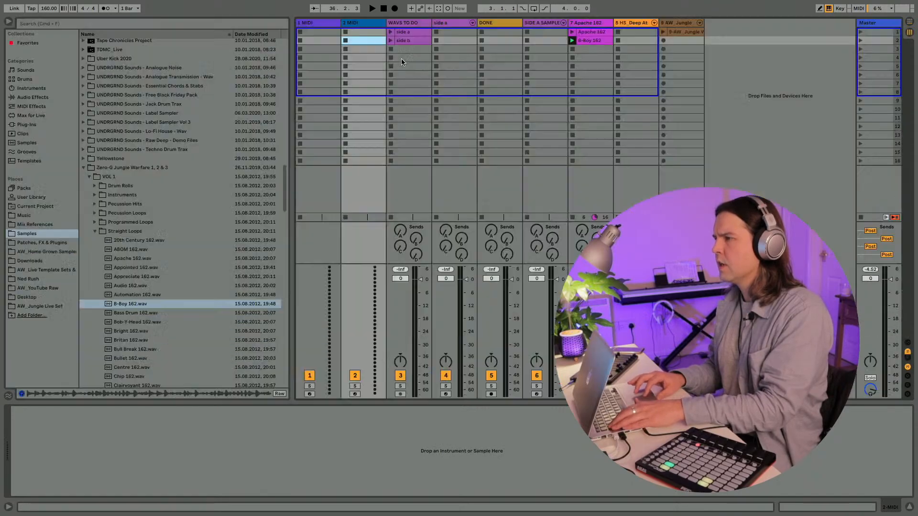
Step: Audition the side b recording on WAVS TO DO, inspect its full waveform and switch to Arrangement View
click(391, 40)
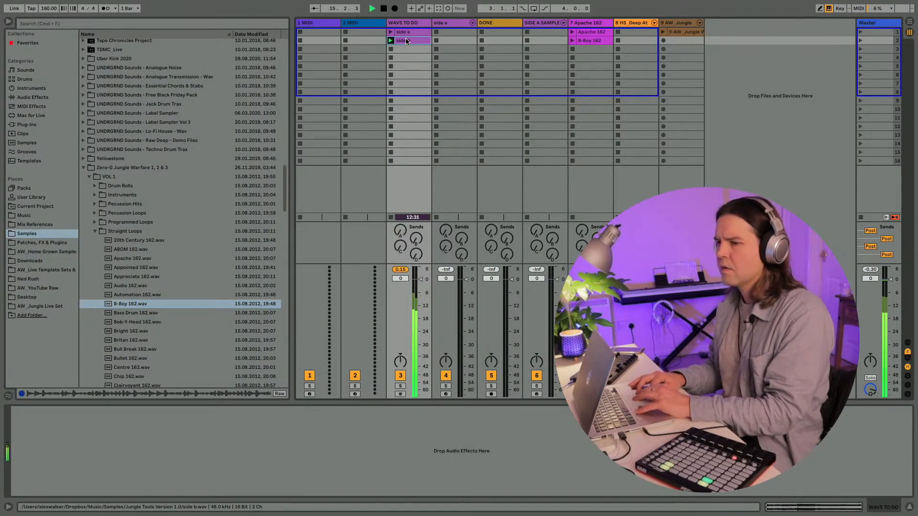
key(ctrl+alt+e)
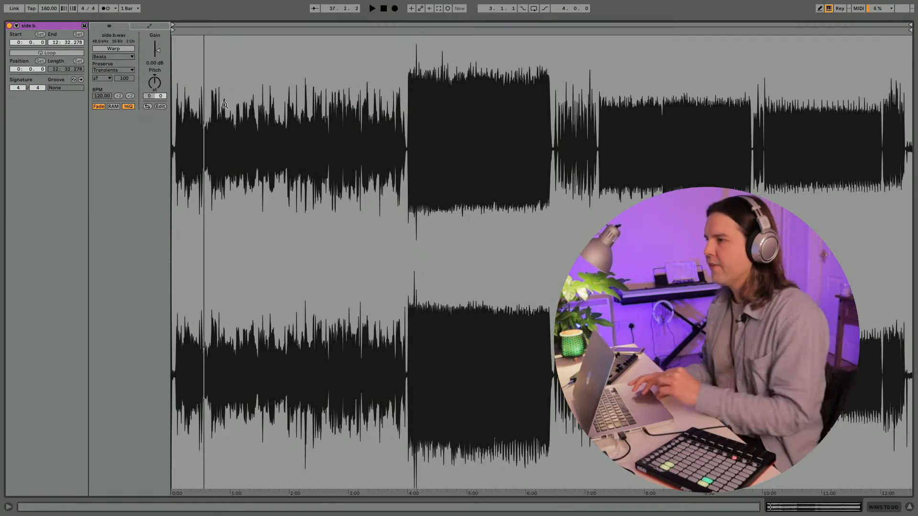
mouse_move(191, 56)
mouse_down()
mouse_move(190, 105)
mouse_move(190, 56)
mouse_up()
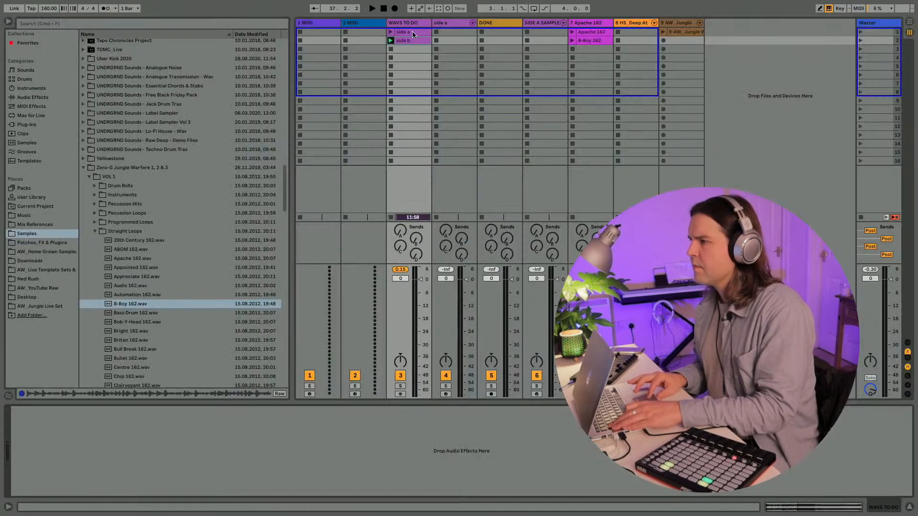
key(Tab)
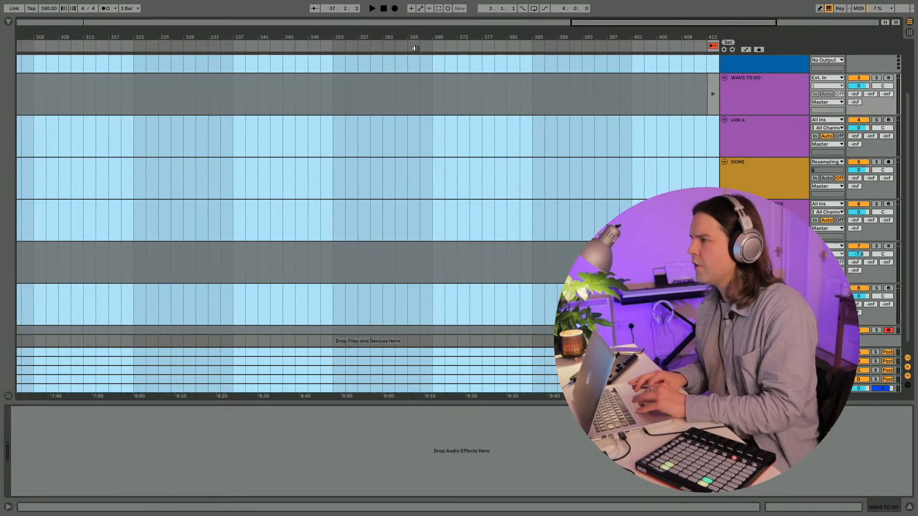
Step: Place the side a recording in the arrangement on the WAVS TO DO track at bar 57 and re-enable the track's arrangement playback
scroll(561, 145, up, 3)
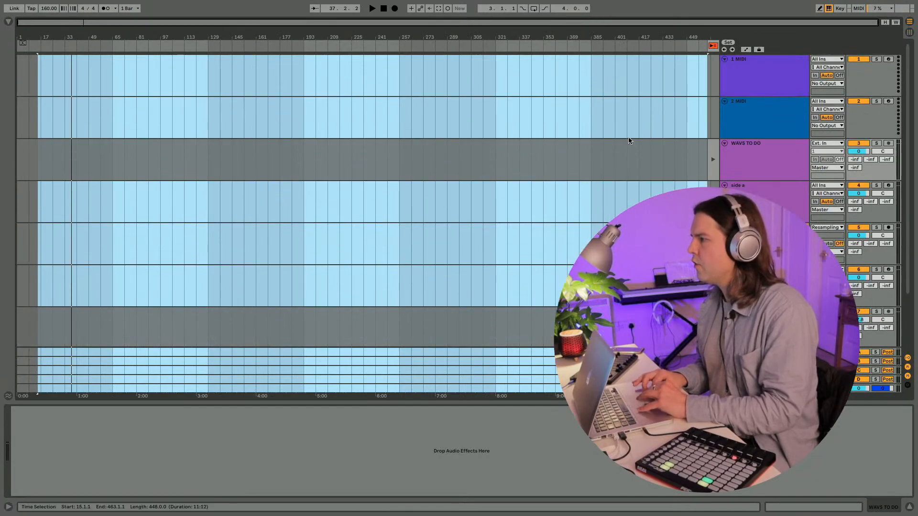
key(Tab)
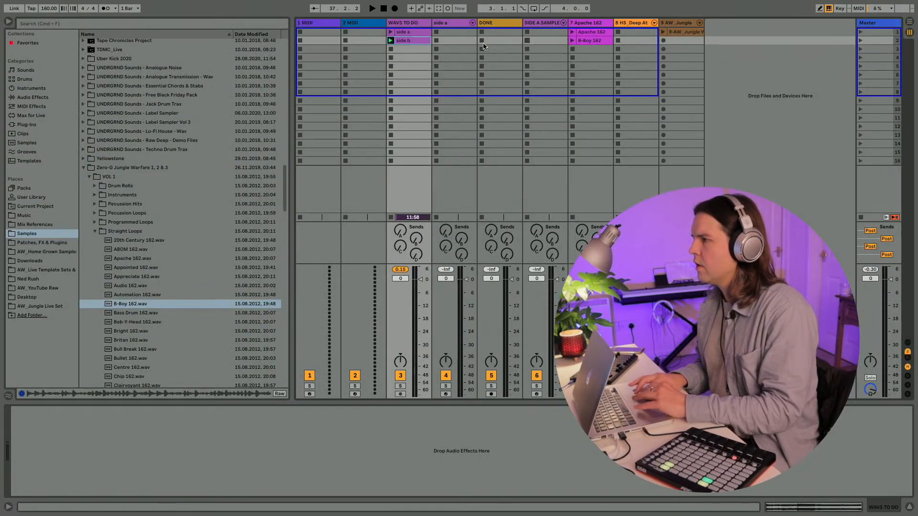
click(415, 35)
drag(414, 35, 104, 174)
key(Tab)
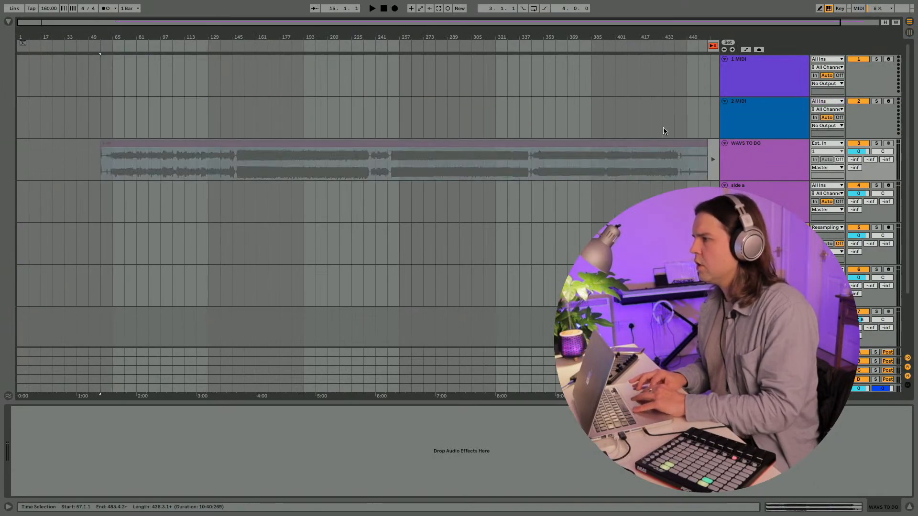
click(712, 160)
Step: Audition side a in the arrangement around bars 241 and 251, where the waveform breaks down and comes back in
click(380, 164)
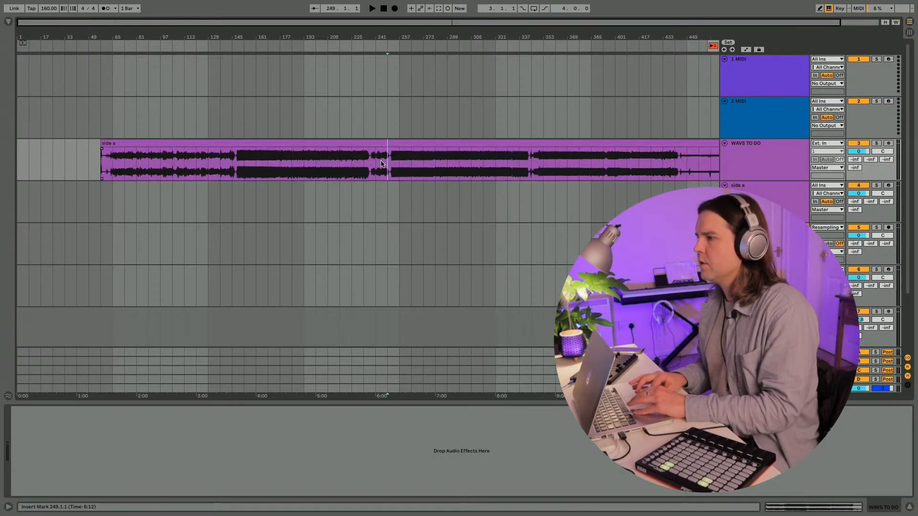
key(space)
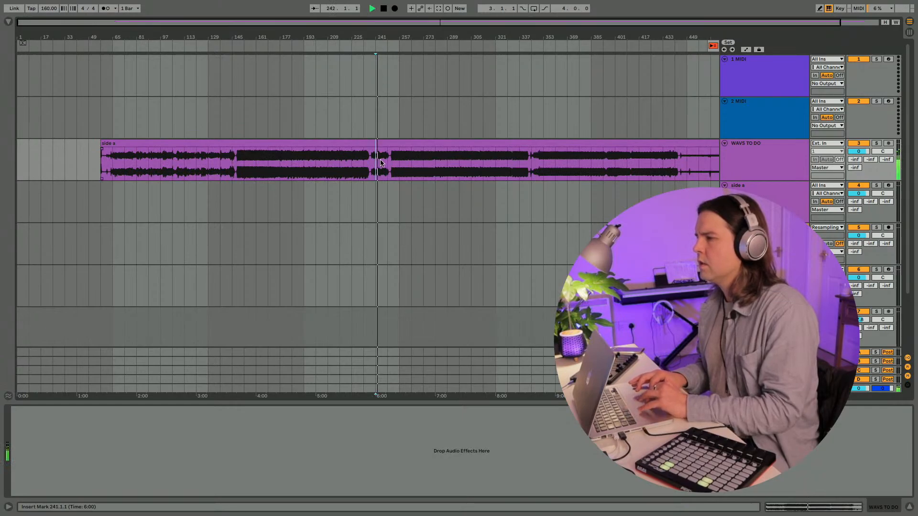
scroll(393, 143, up, 3)
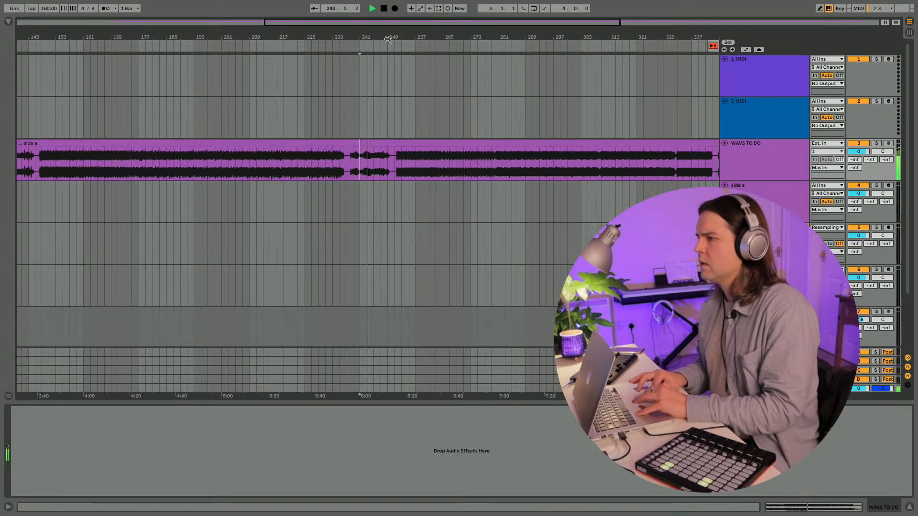
click(395, 170)
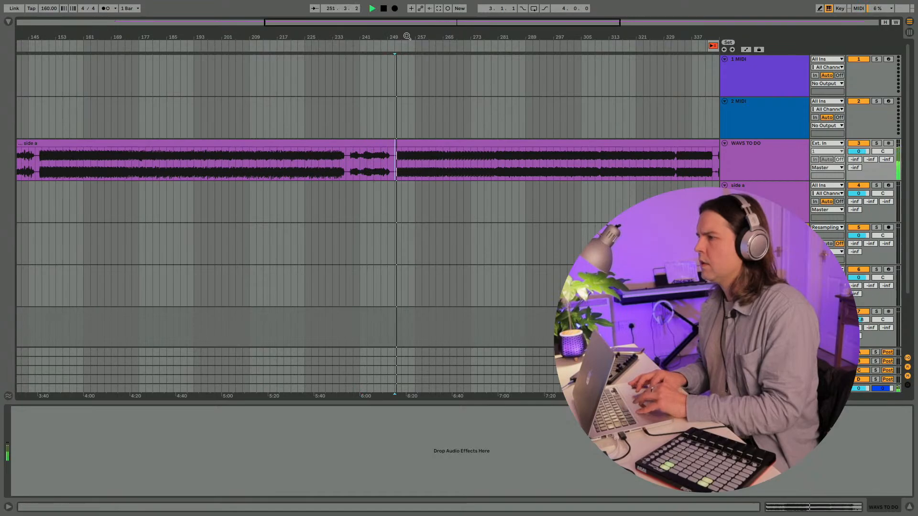
scroll(395, 170, up, 5)
key(w)
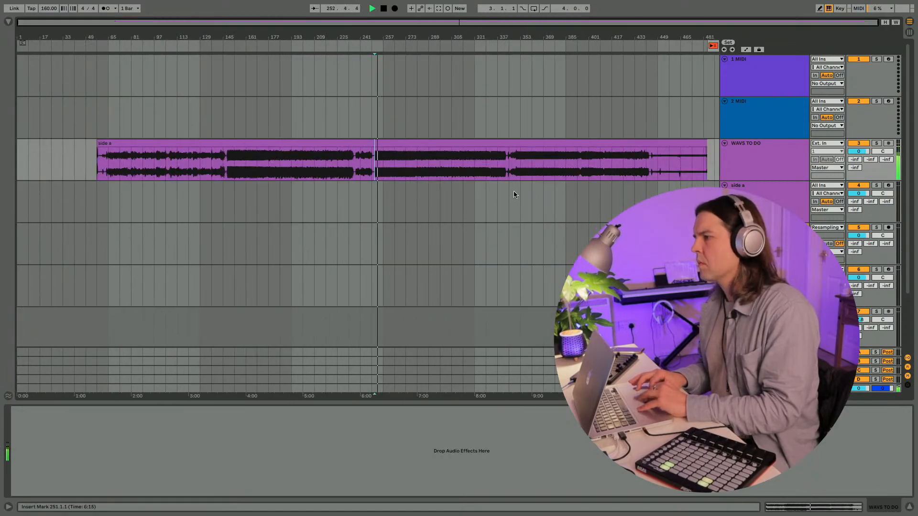
key(space)
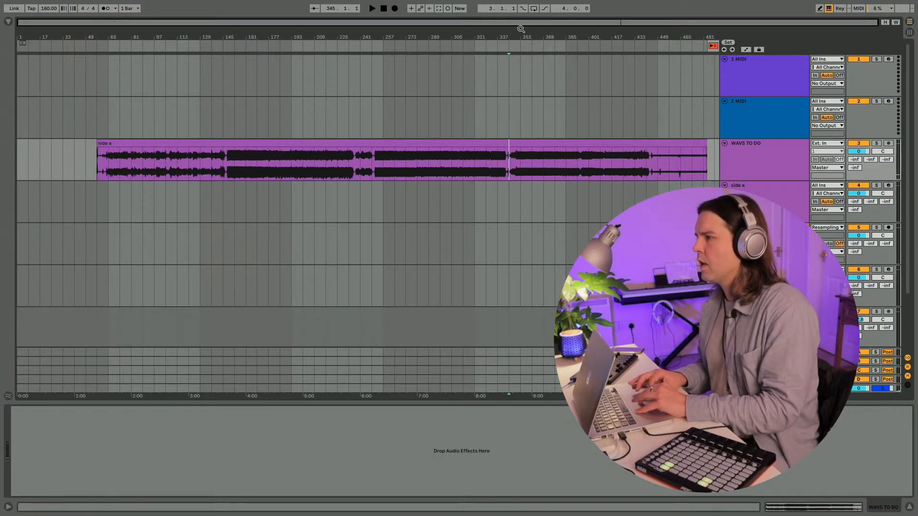
Step: Audition side a from bar 344, at the gap before its last long section
drag(523, 36, 523, 35)
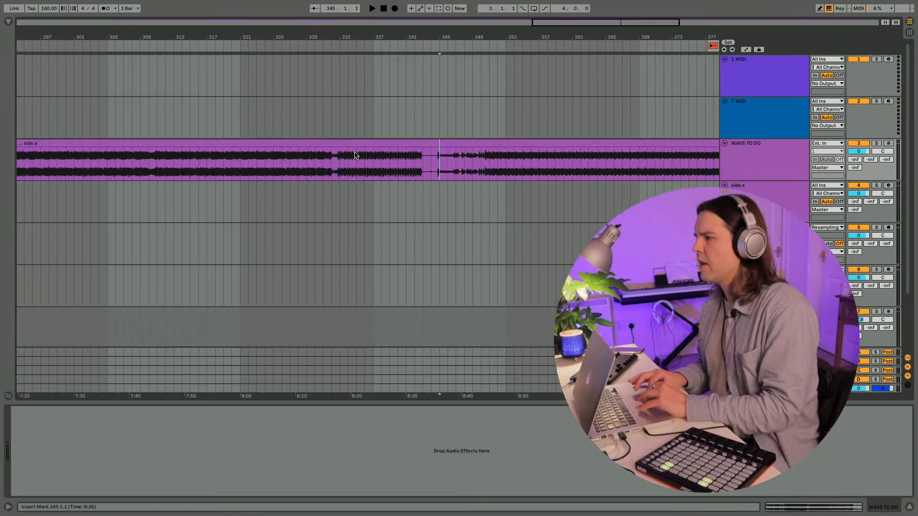
scroll(335, 172, left, 4)
click(335, 171)
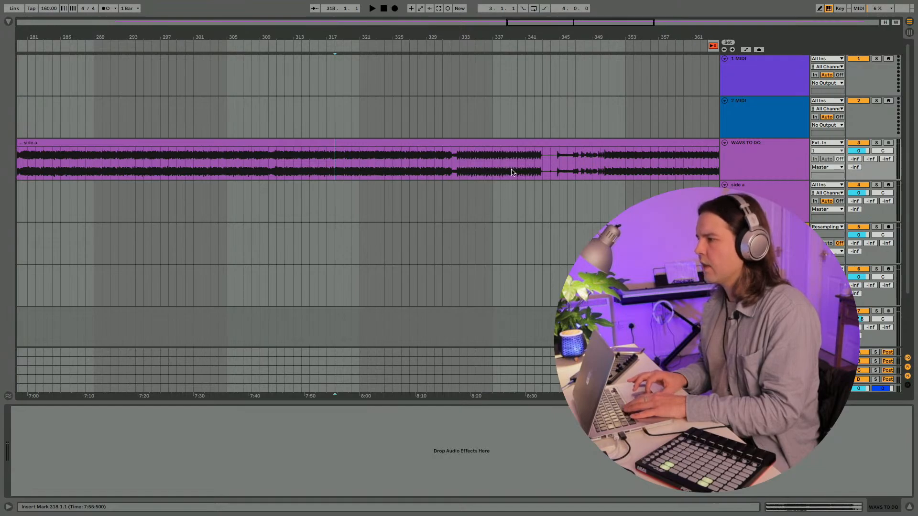
click(551, 172)
key(space)
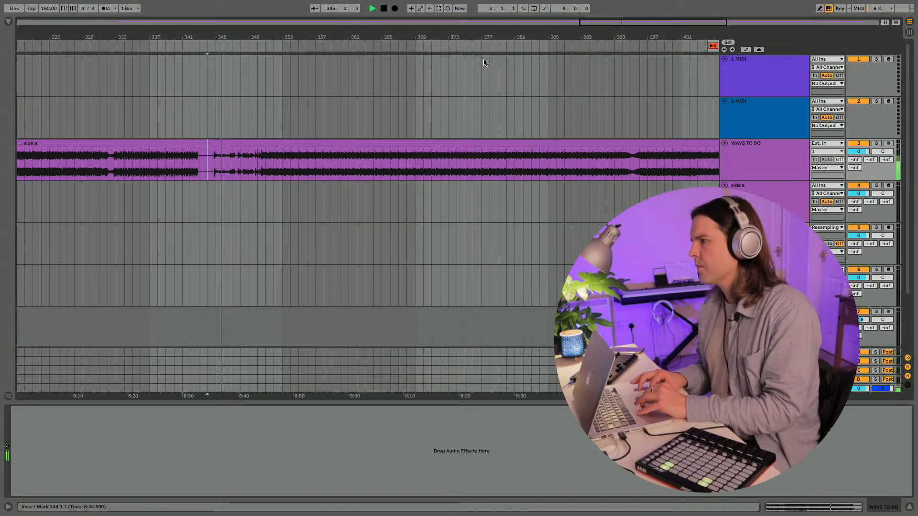
drag(482, 37, 482, 15)
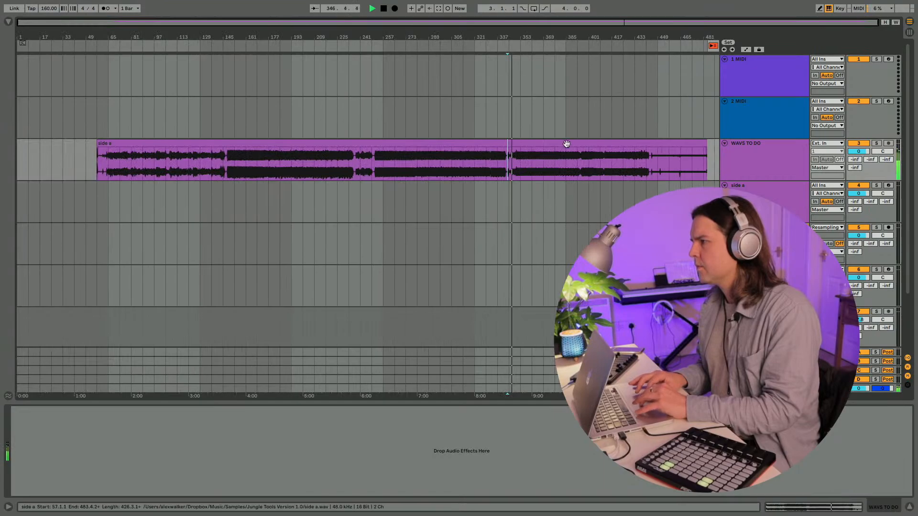
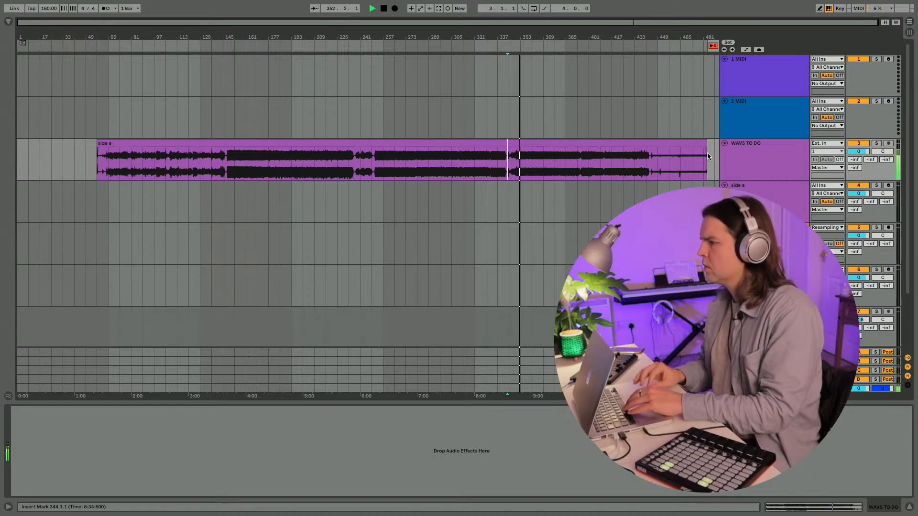
key(space)
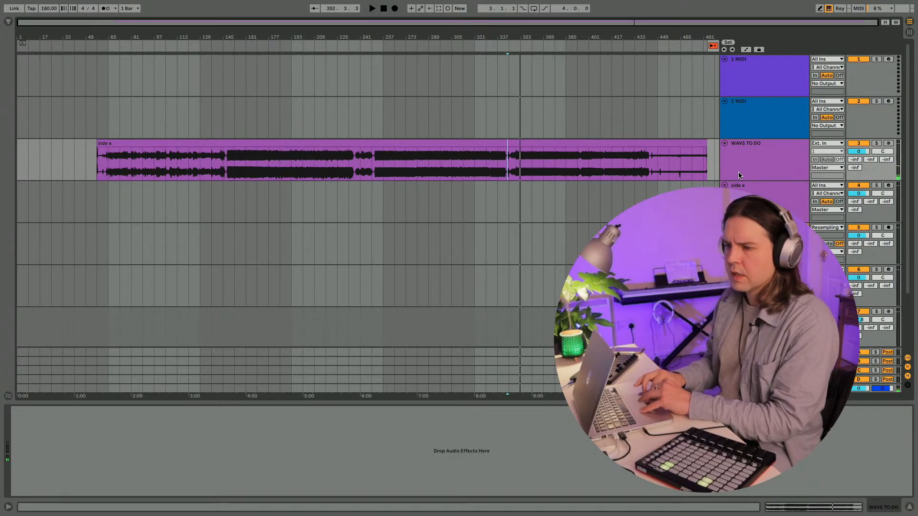
Step: Load an empty Drum Rack onto the 2 MIDI track from the browser's Drums category
click(739, 175)
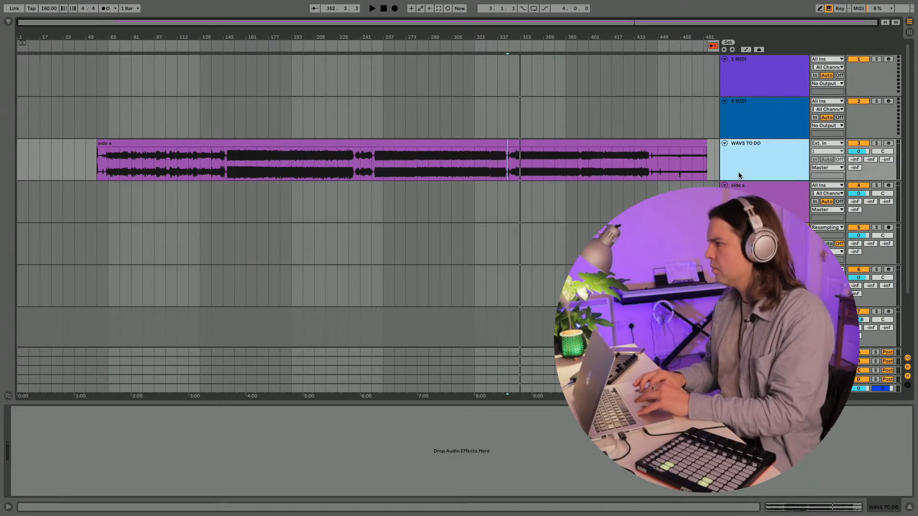
click(738, 128)
key(plus)
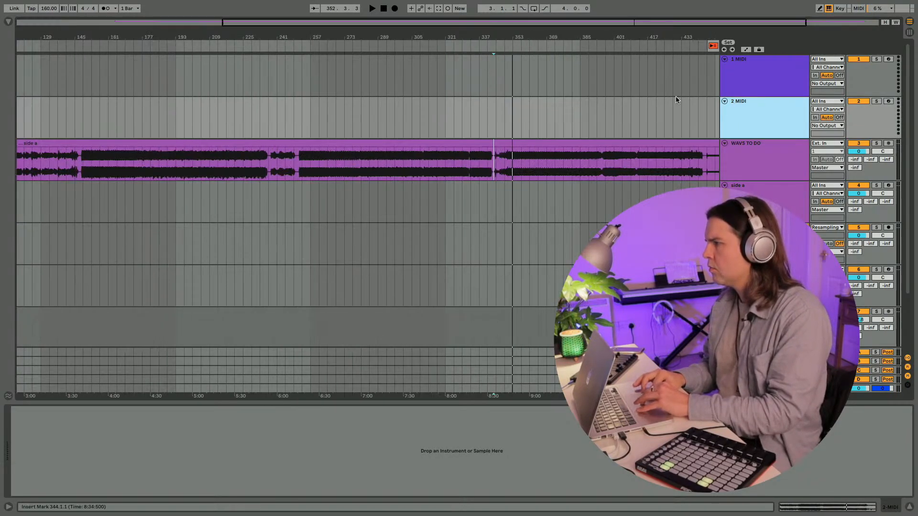
click(8, 22)
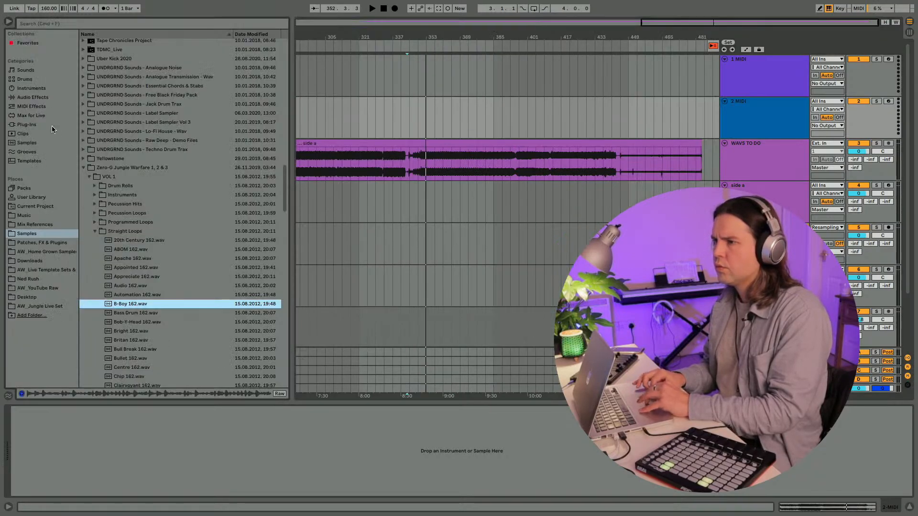
click(33, 97)
click(26, 80)
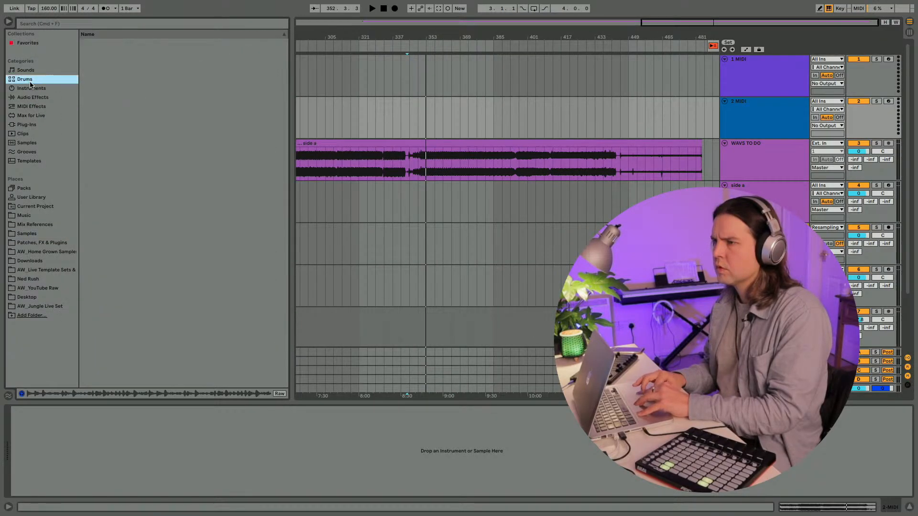
drag(101, 53, 120, 456)
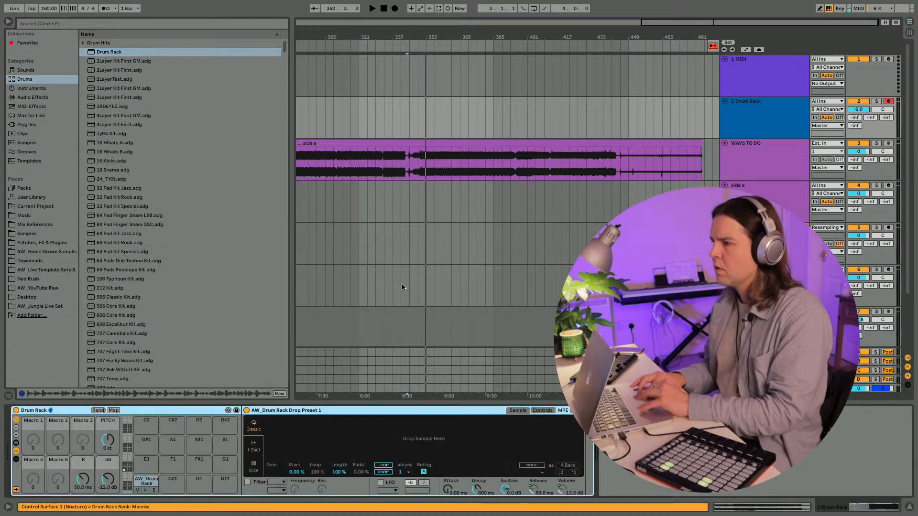
Step: Locate the first hit at 350.3.1 in side a and audition the recording from there
click(420, 162)
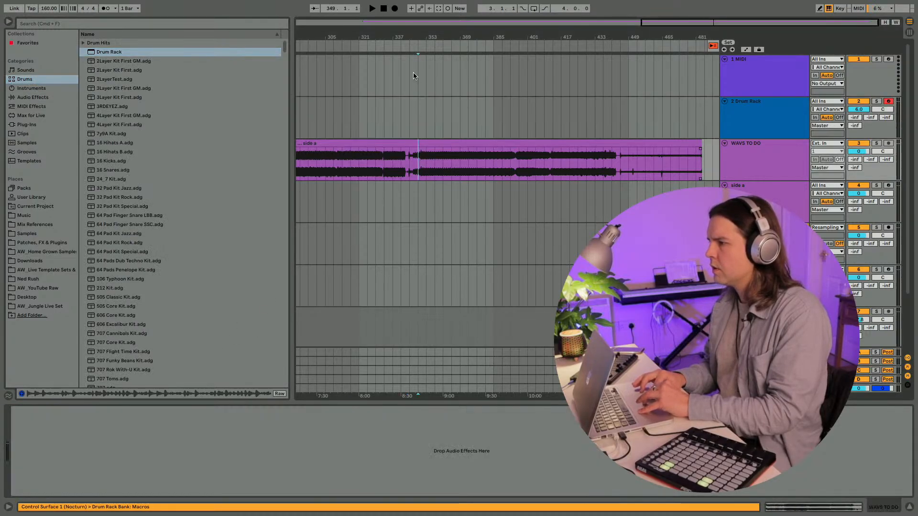
drag(416, 47, 413, 153)
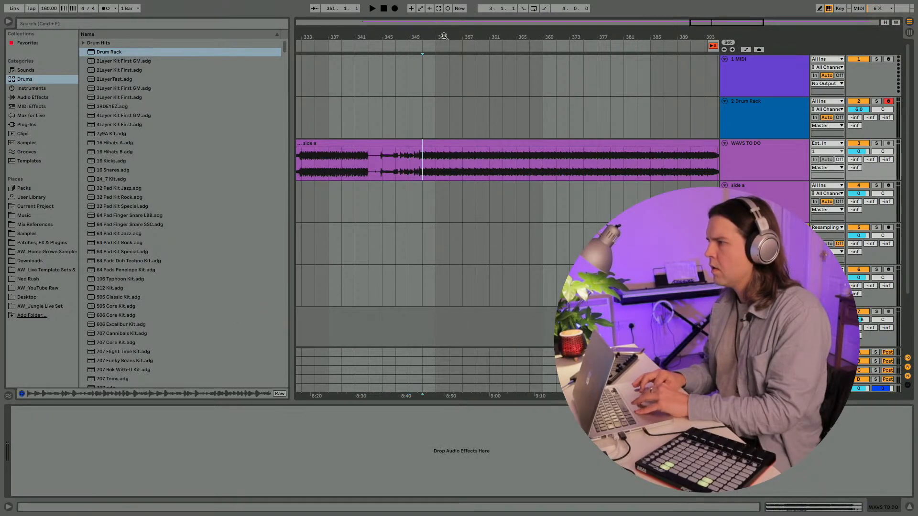
drag(444, 36, 413, 75)
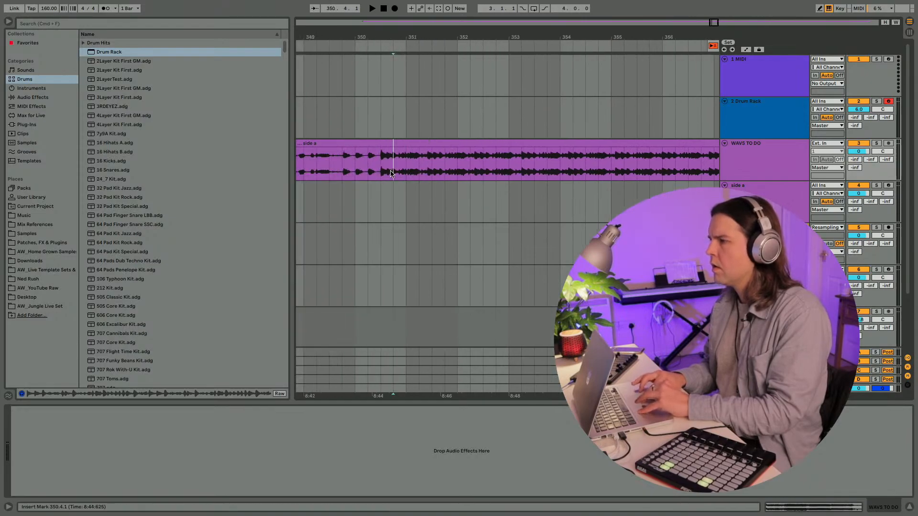
key(space)
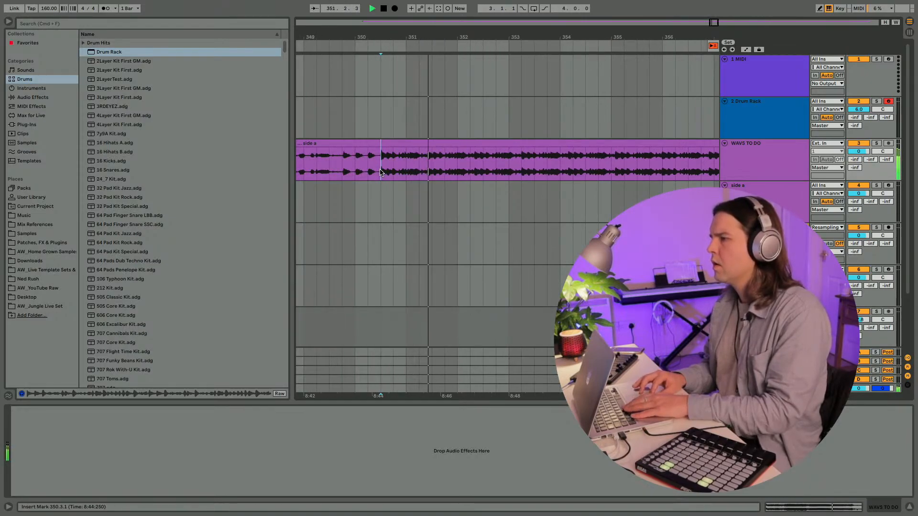
key(space)
Step: Try to load the side a section from 350.3.1 to 351.2.1 into the Drum Rack on track 2
drag(381, 172, 423, 168)
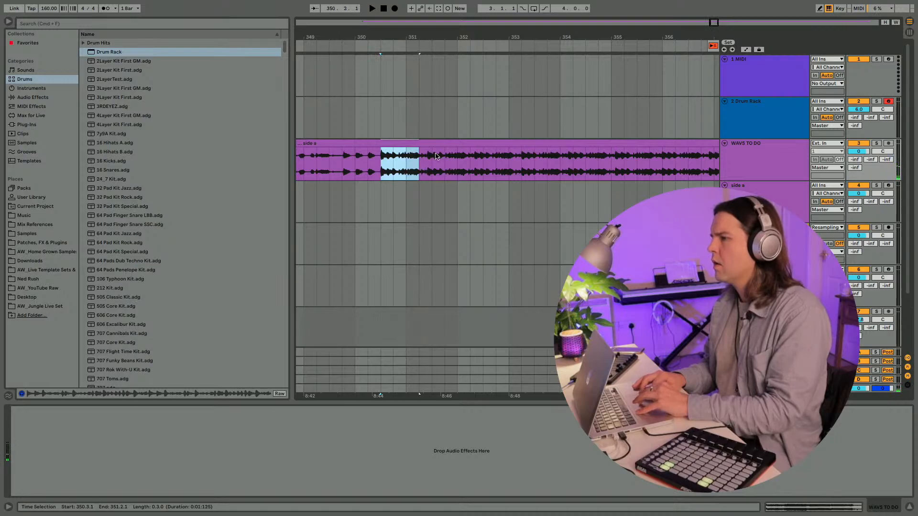
key(Up)
click(152, 484)
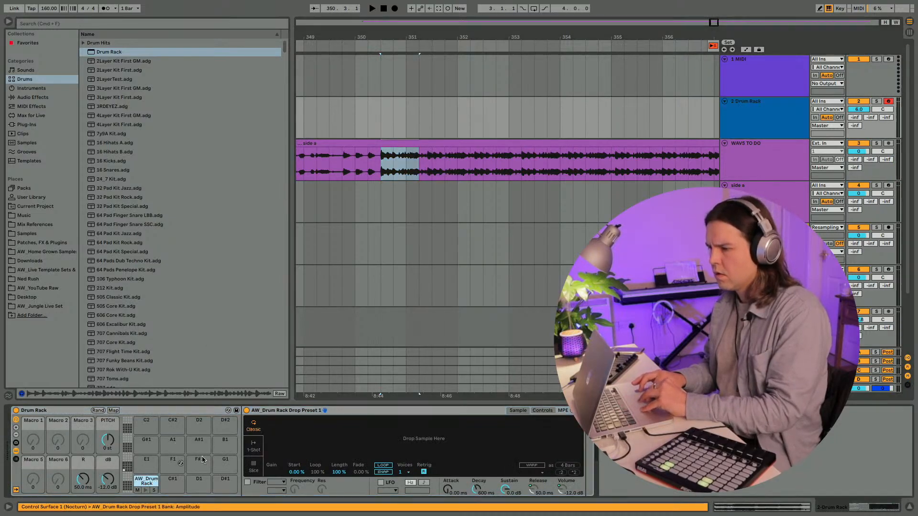
key(super+z)
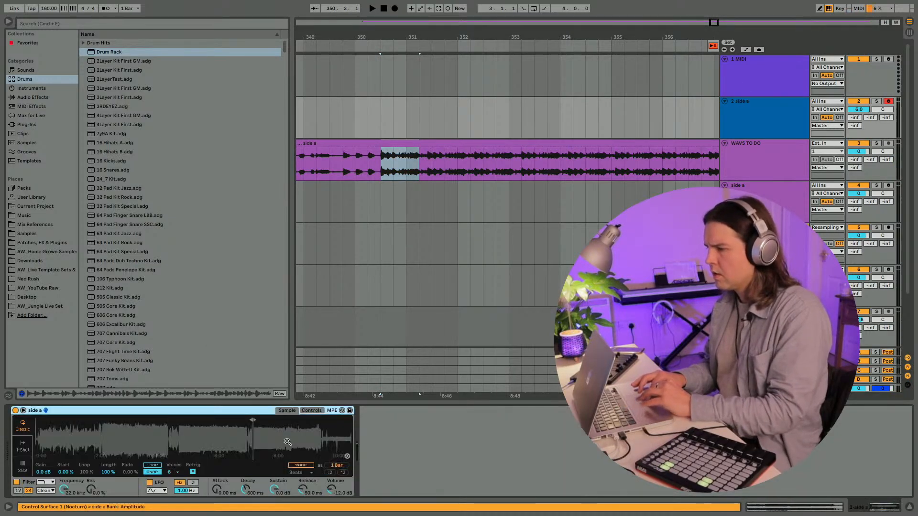
key(super+shift+z)
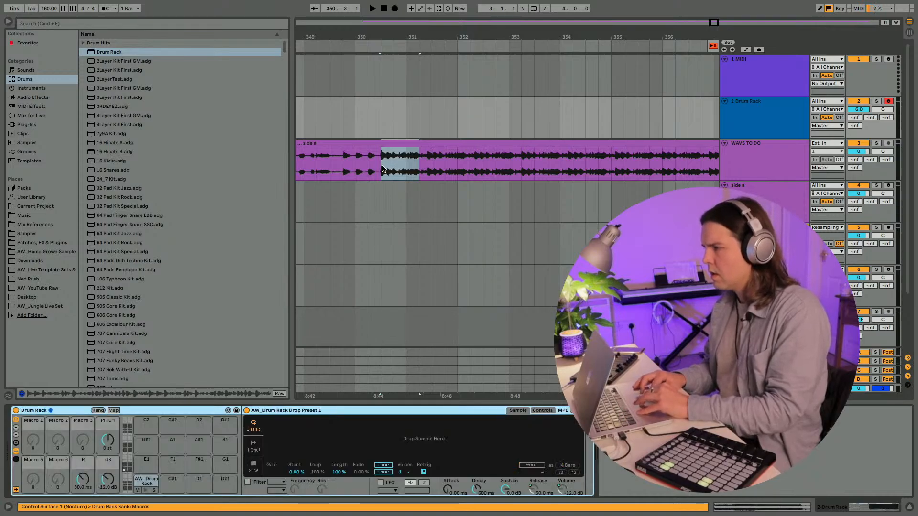
Step: Look at the empty sampler on the side a track, hide its zone editor and undo loading the Drum Rack on track 2
drag(382, 167, 381, 211)
click(448, 287)
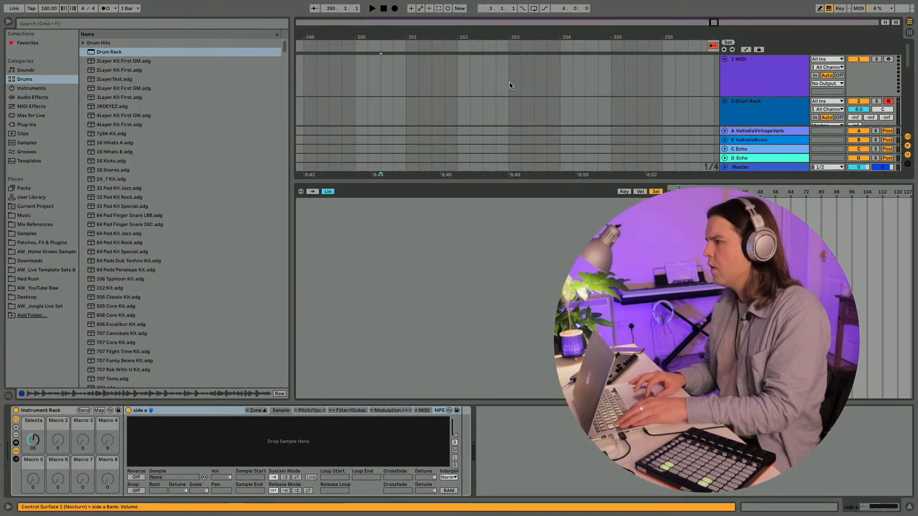
key(super+z)
key(Tab)
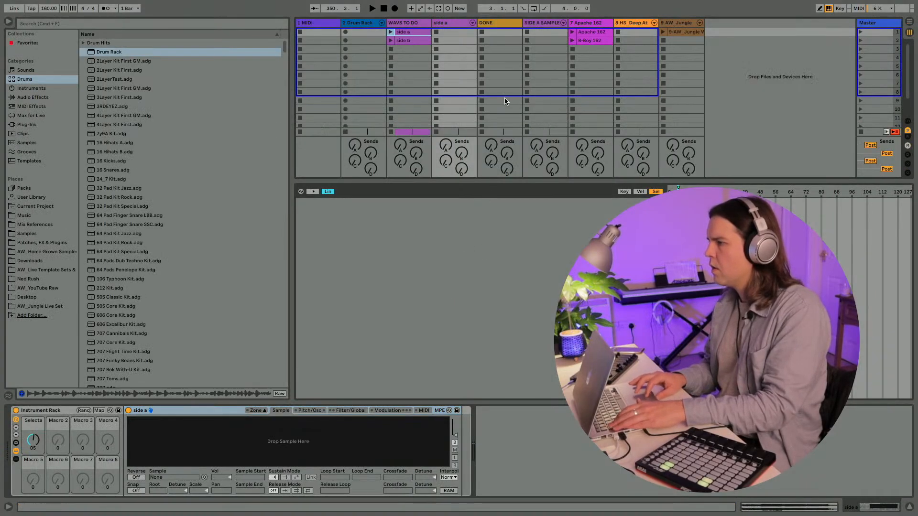
key(Tab)
click(257, 411)
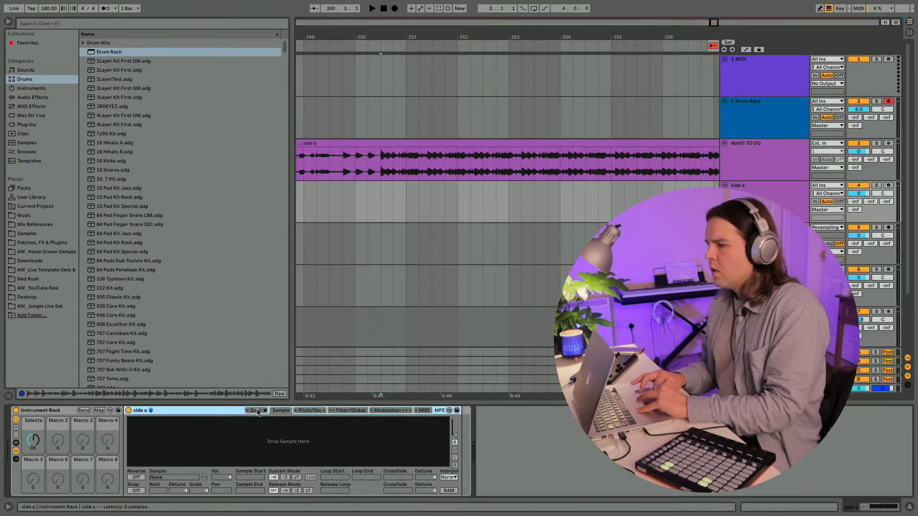
key(super+z)
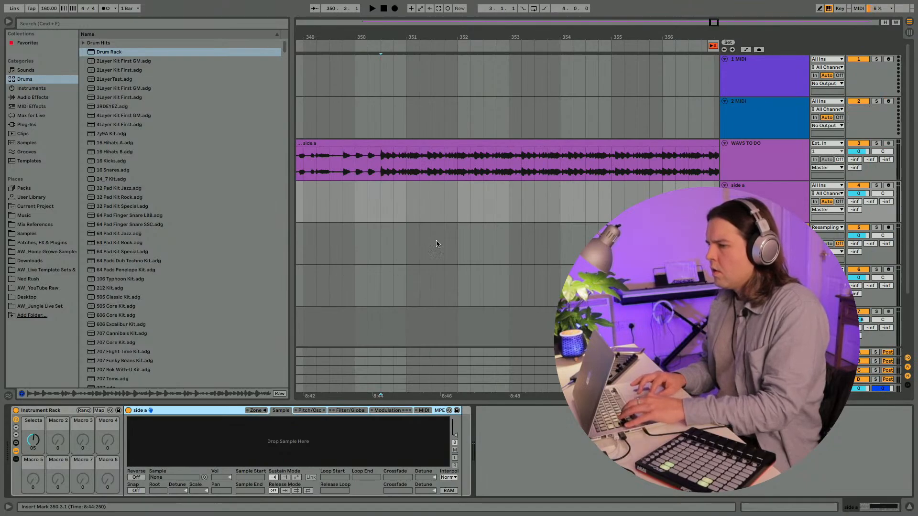
Step: Copy the side a section from 350.3.1 to 351.2.1 and set the insert marker on the DONE track at 350.3.1
key(super+a)
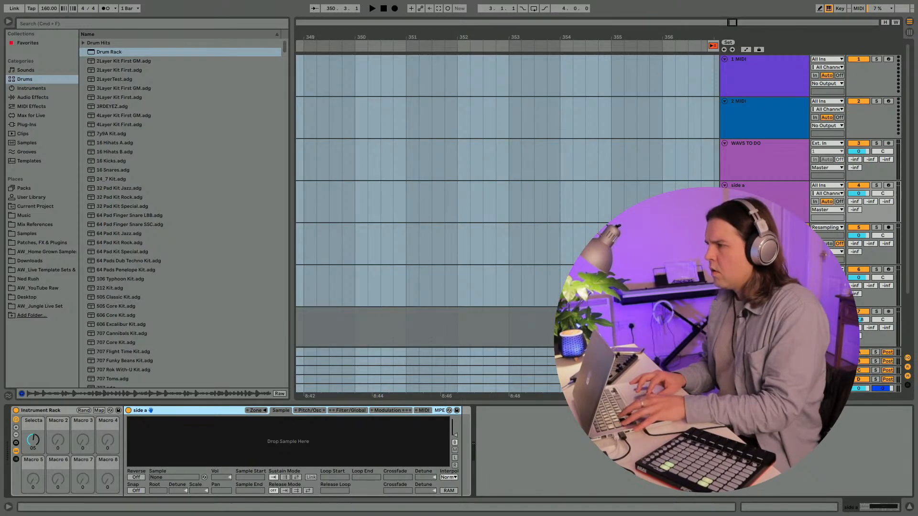
click(728, 173)
click(731, 163)
drag(381, 176, 420, 177)
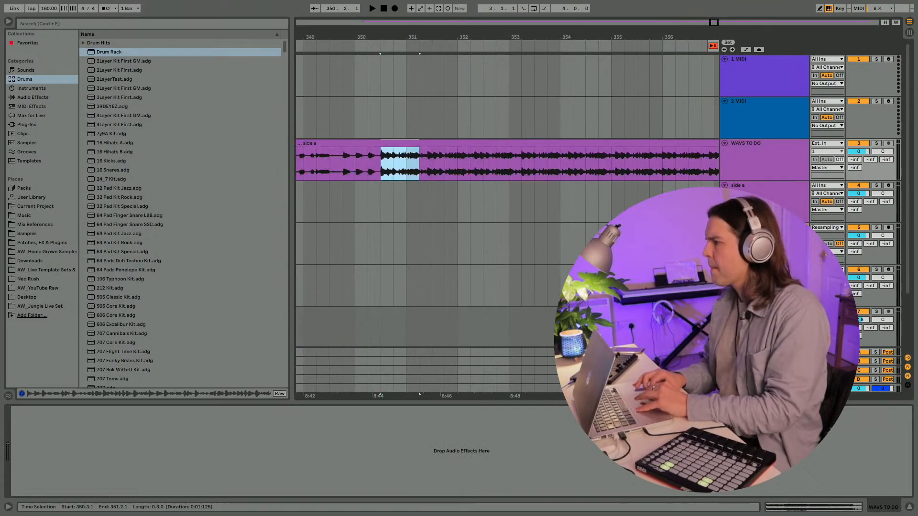
key(super+c)
click(382, 240)
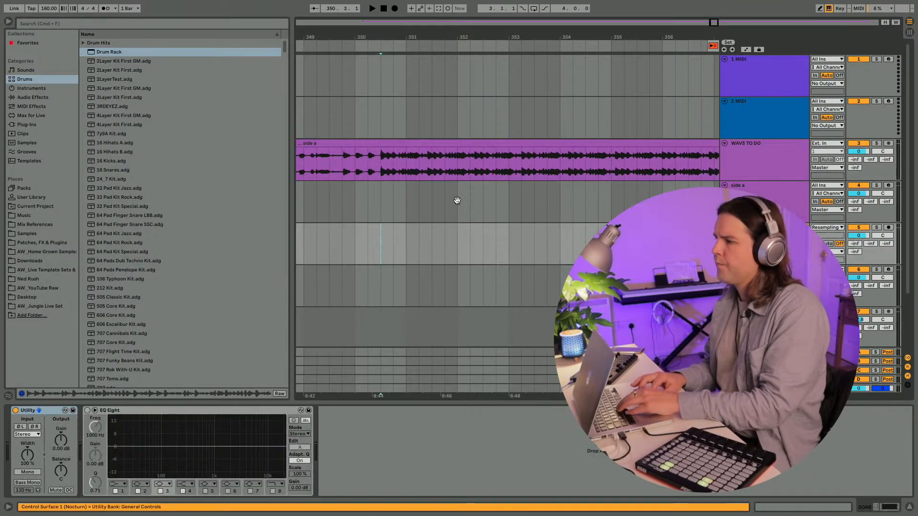
Step: Paste the side a slice onto the DONE track and load it into the C1 pad of a new Drum Rack on the second MIDI track
key(super+v)
click(690, 119)
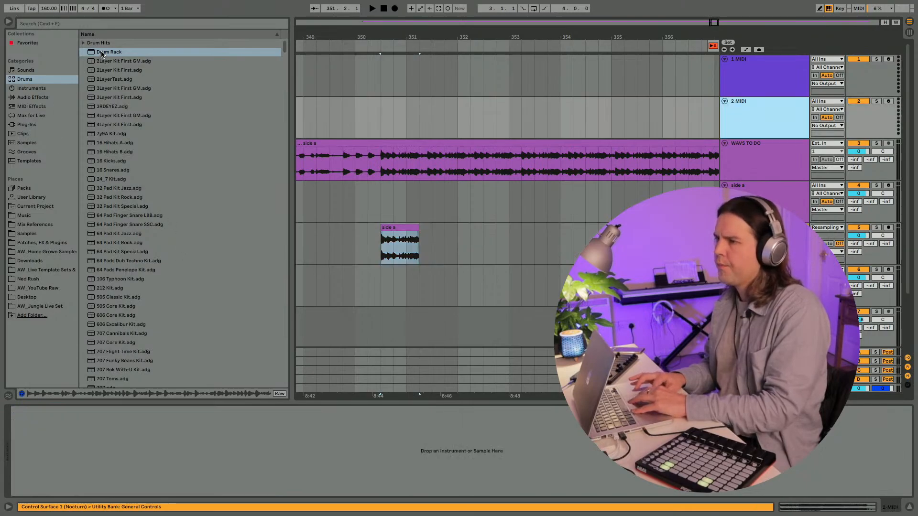
drag(109, 51, 131, 433)
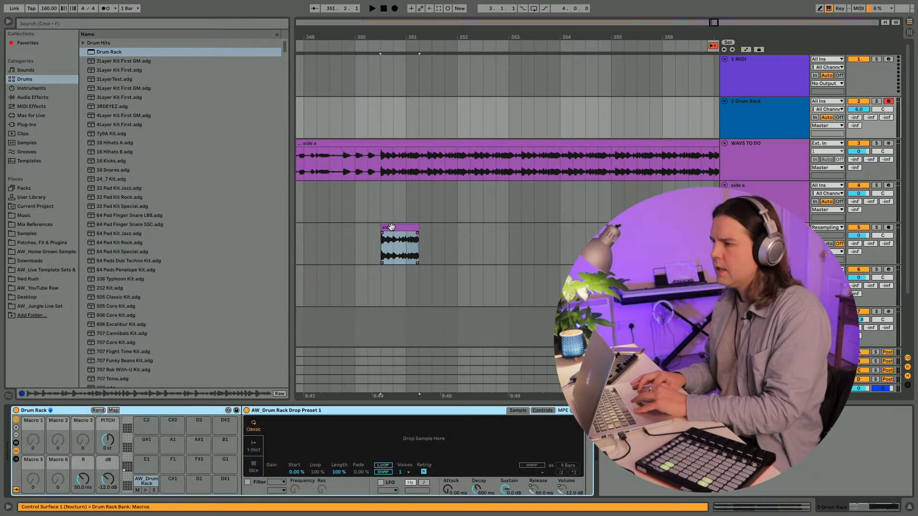
mouse_move(130, 482)
mouse_down()
mouse_move(131, 471)
mouse_move(146, 483)
mouse_up()
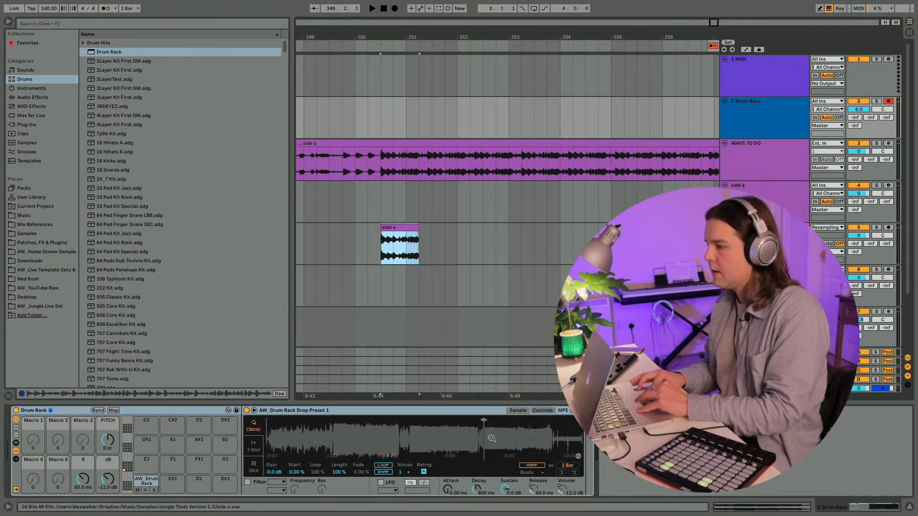
Step: Enable warping for the sample in the Drum Rack pad and set its warp mode to Re-Pitch
drag(491, 438, 359, 435)
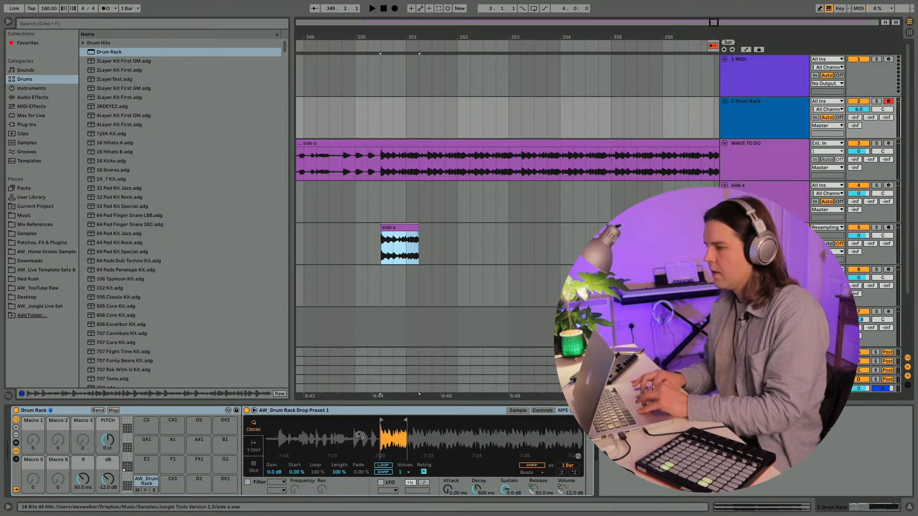
click(532, 465)
click(528, 472)
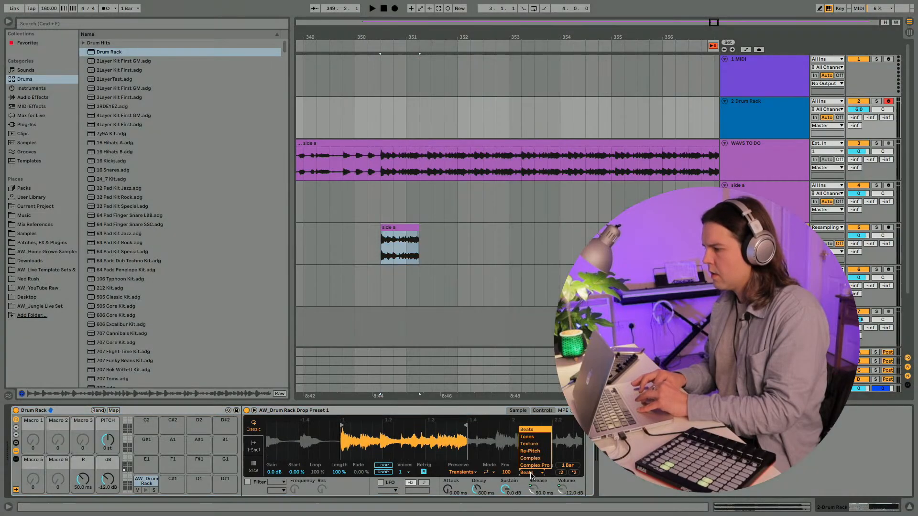
click(529, 451)
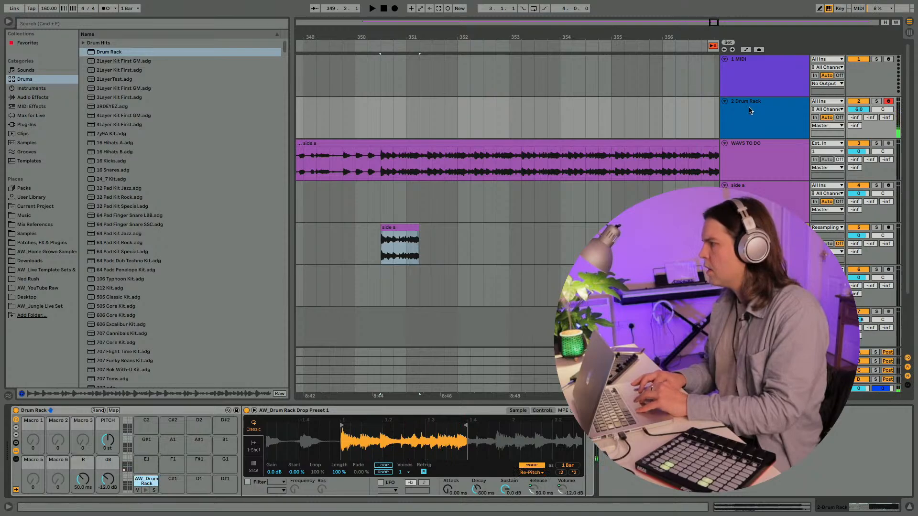
Step: Create a one-bar MIDI clip in the Drum Rack track's first Session slot with a C1 note on beat 1, and hide the browser
key(Tab)
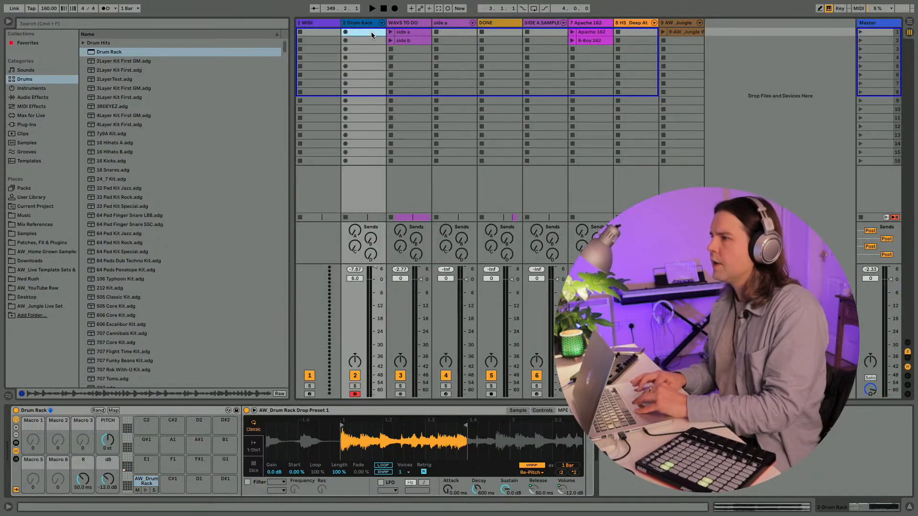
double_click(371, 32)
key(b)
click(281, 55)
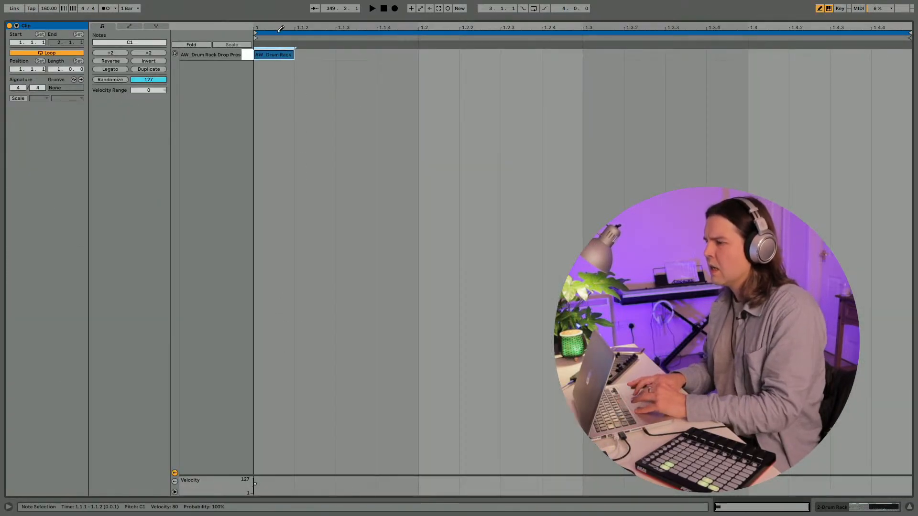
drag(255, 484, 255, 486)
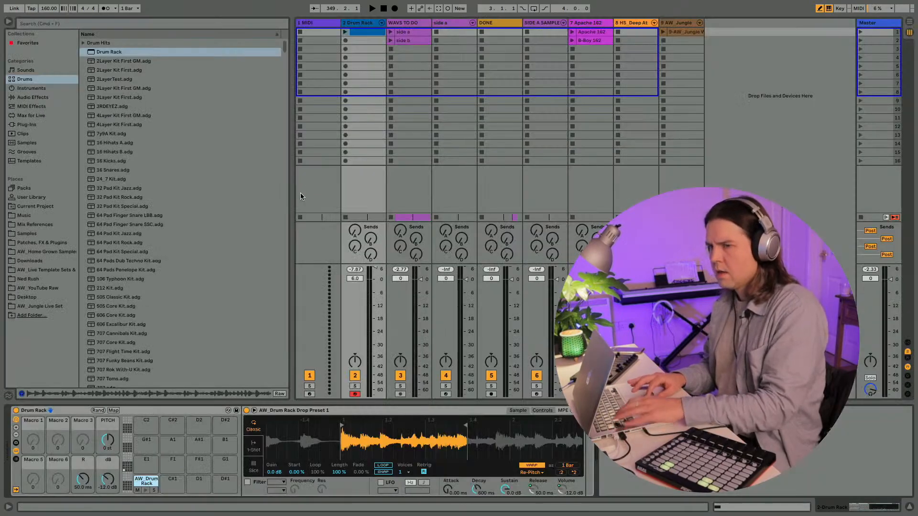
click(8, 21)
Step: Mute the WAVS TO DO track and take the side a clip on the DONE track out of playback
key(Tab)
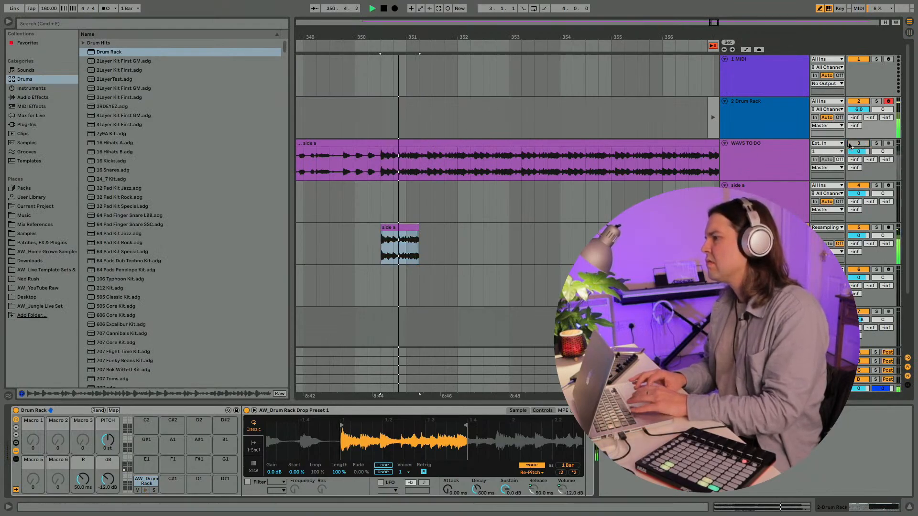
key(Tab)
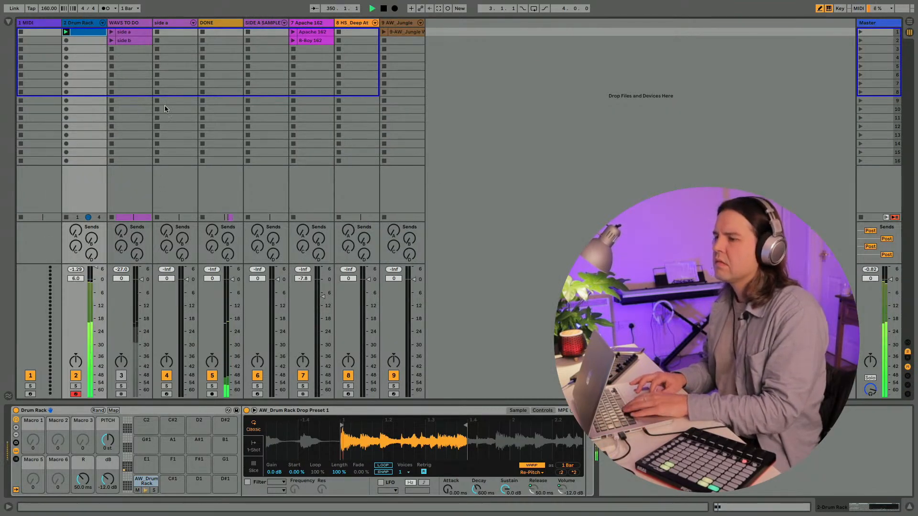
key(Tab)
key(Down)
key(Down)
key(Down)
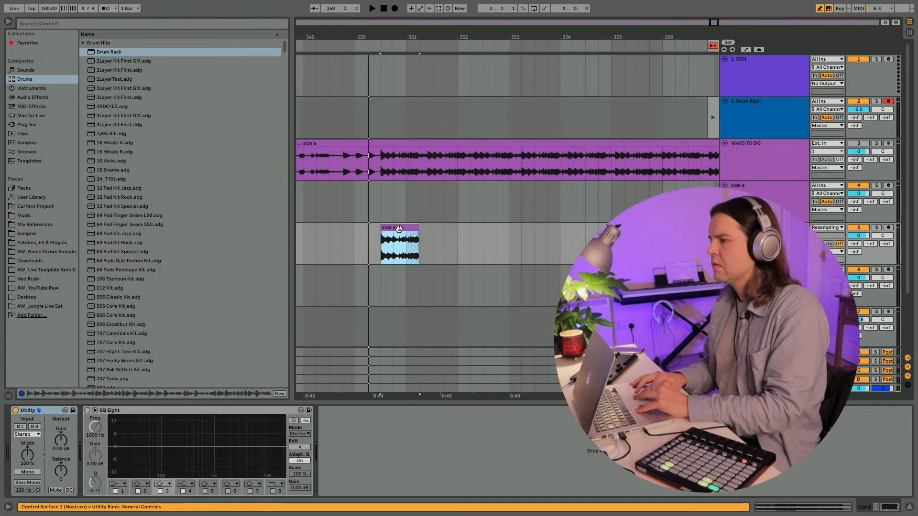
key(space)
key(Tab)
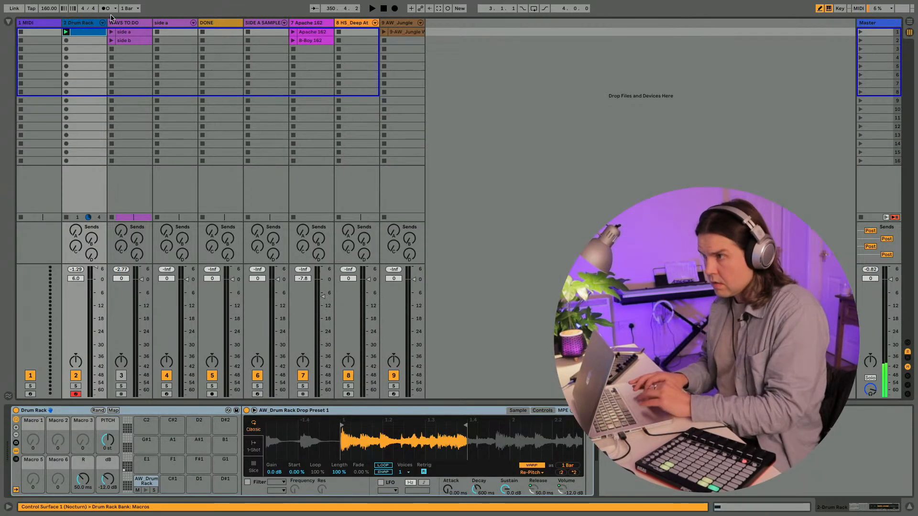
Step: Raise the Drum Rack's R (release) macro to 60.0 s and audition the loop
click(91, 33)
drag(84, 479, 85, 421)
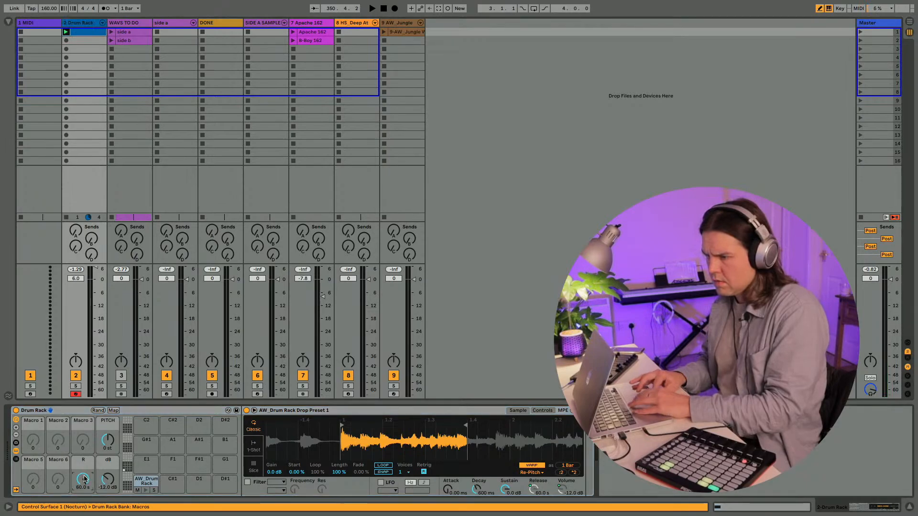
key(space)
key(space)
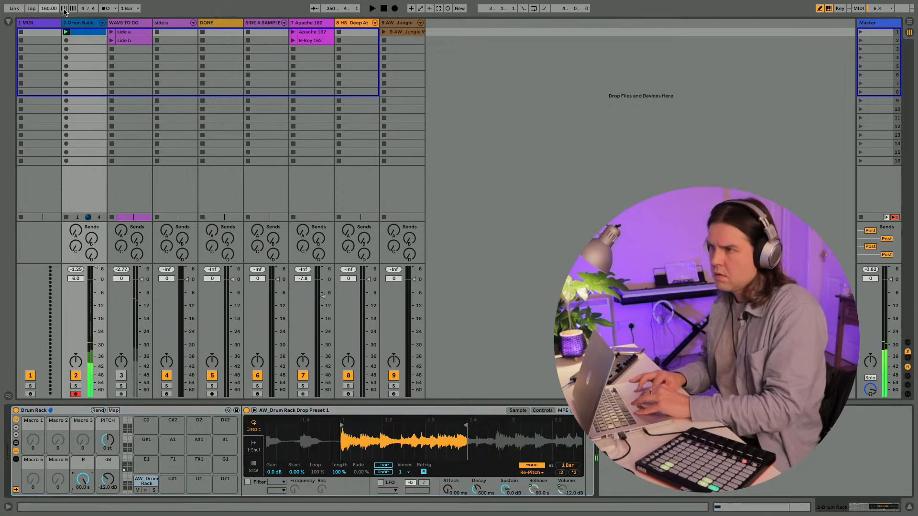
Step: Move the sample's end marker further out and audition the longer loop with the metronome on
key(space)
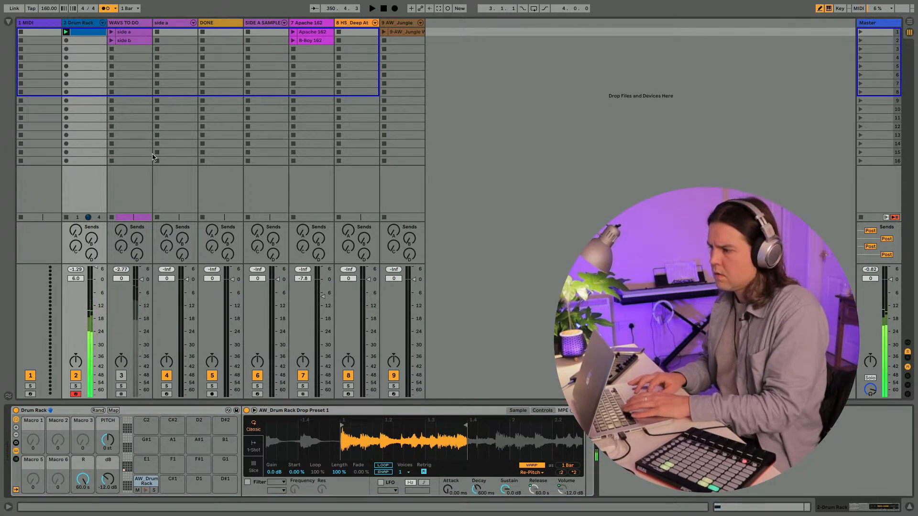
drag(464, 424, 508, 424)
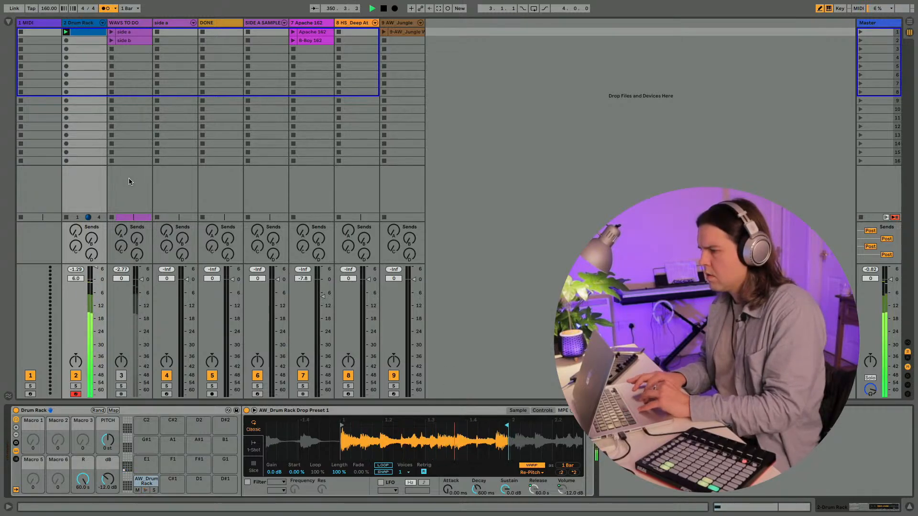
key(space)
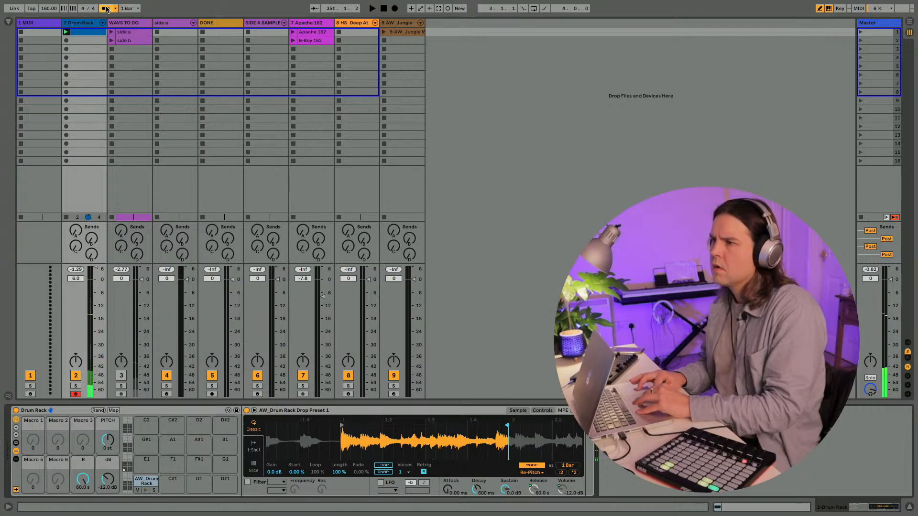
Step: Align the sample's start marker with the first transient and audition the loop without the metronome
scroll(338, 443, up, 5)
scroll(376, 440, up, 3)
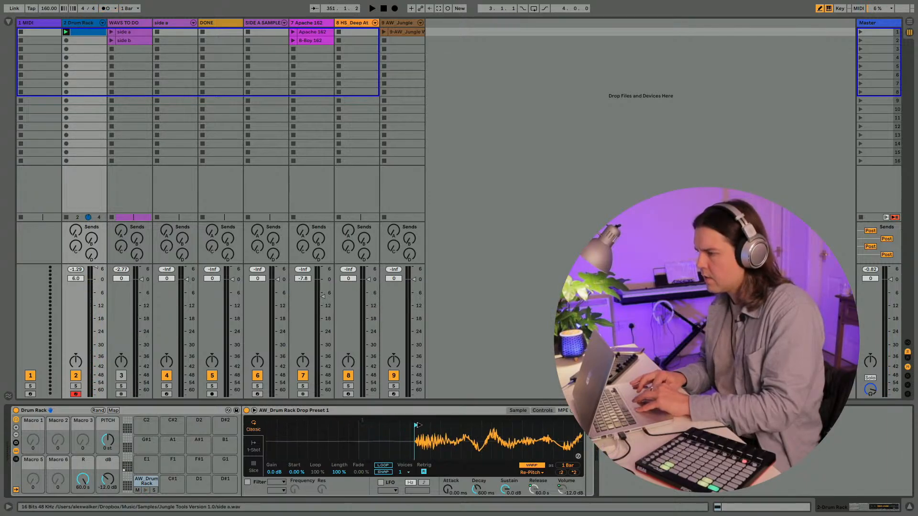
scroll(417, 424, up, 3)
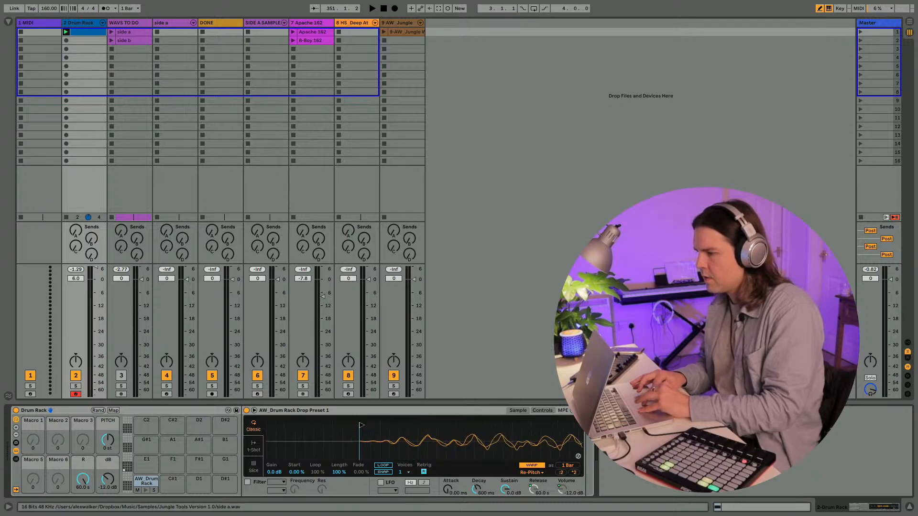
scroll(483, 439, down, 5)
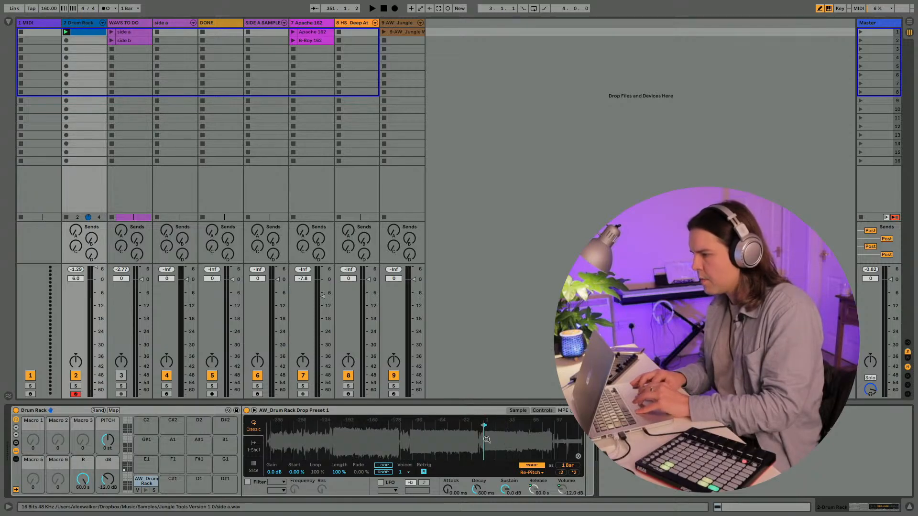
scroll(517, 440, up, 5)
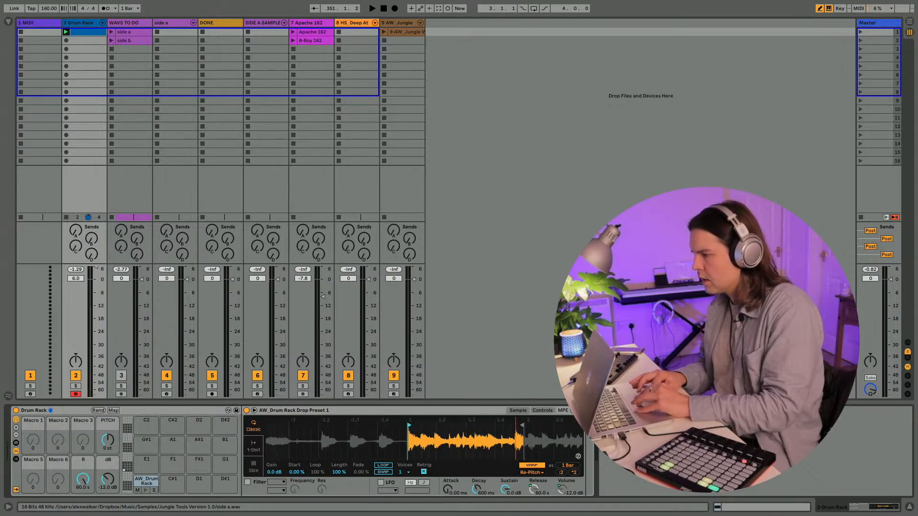
key(space)
key(space)
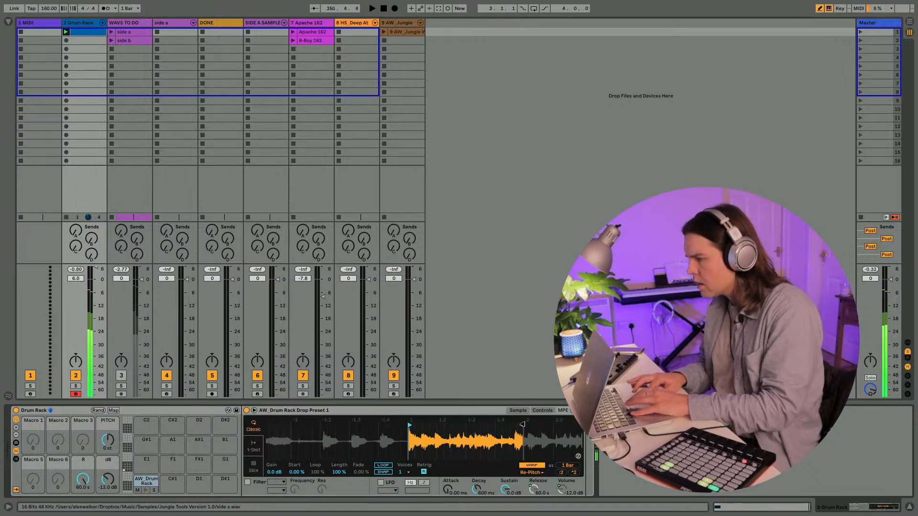
Step: Place the sample's end marker right before the next drum hit and crop the sample to the marked region
scroll(524, 439, up, 4)
scroll(524, 440, up, 2)
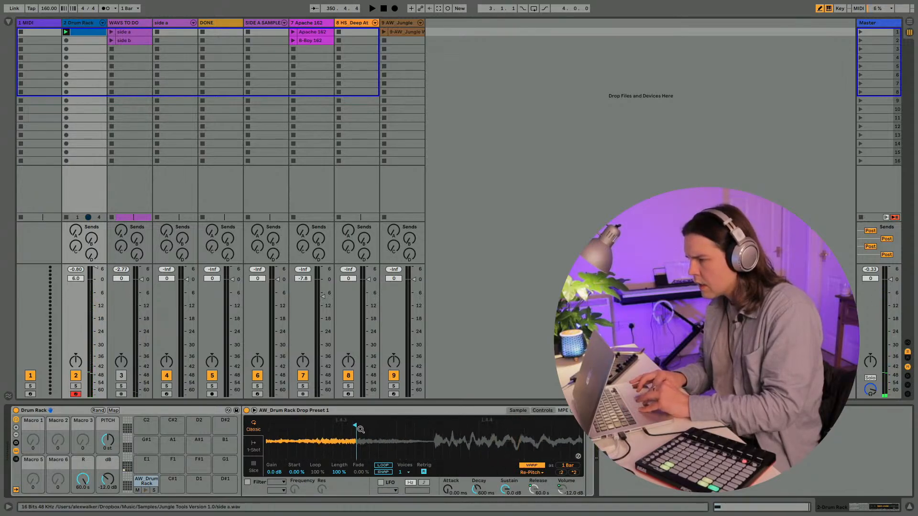
scroll(434, 437, down, 2)
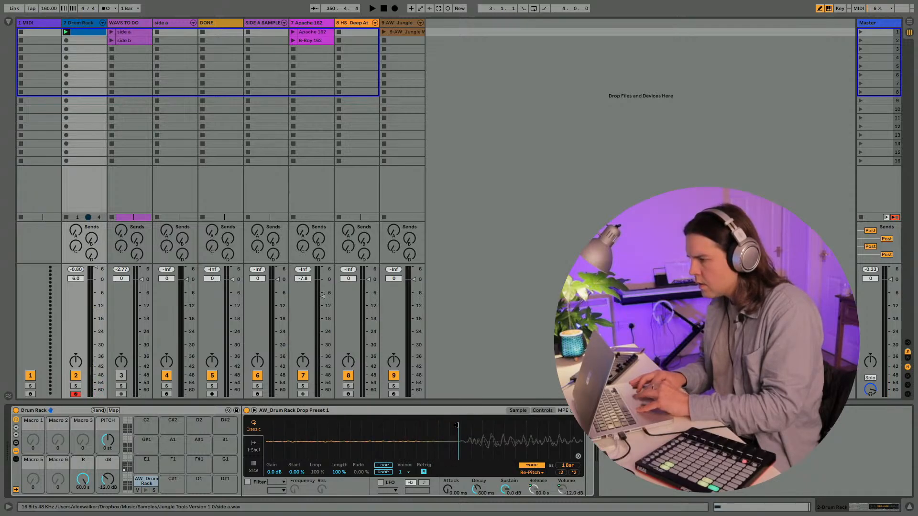
scroll(454, 430, down, 3)
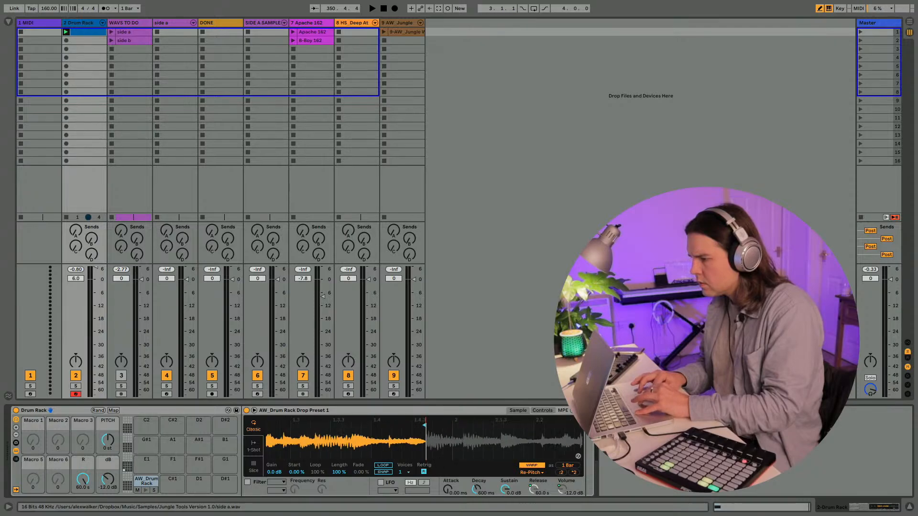
right_click(366, 444)
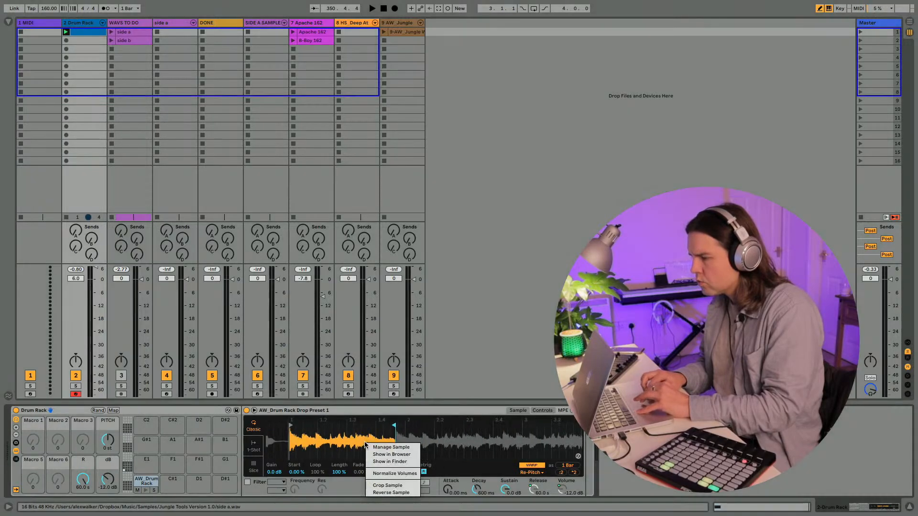
click(375, 485)
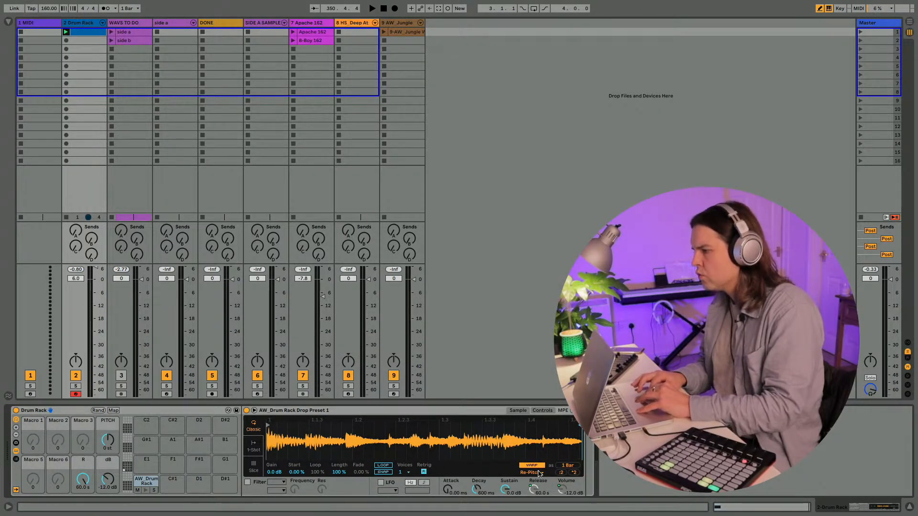
Step: Warp the cropped sample as 1 Bar and check its timing and start point against the metronome
key(space)
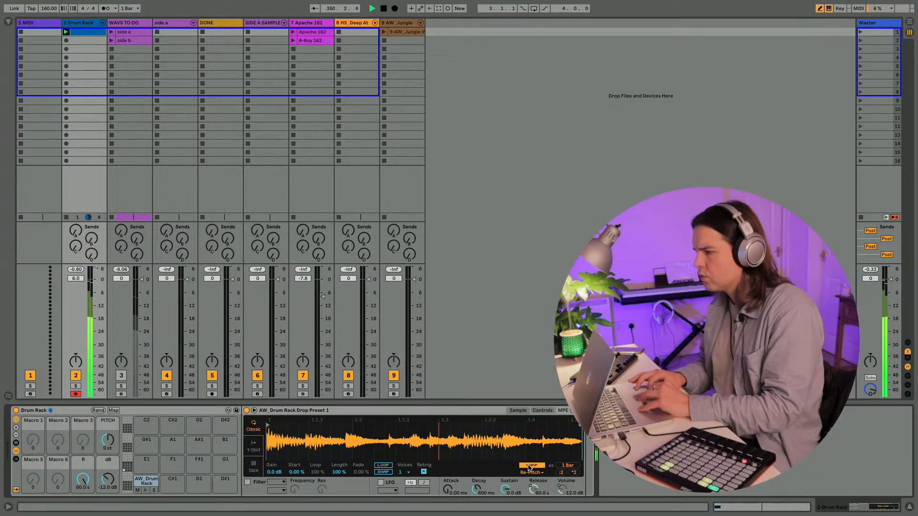
key(space)
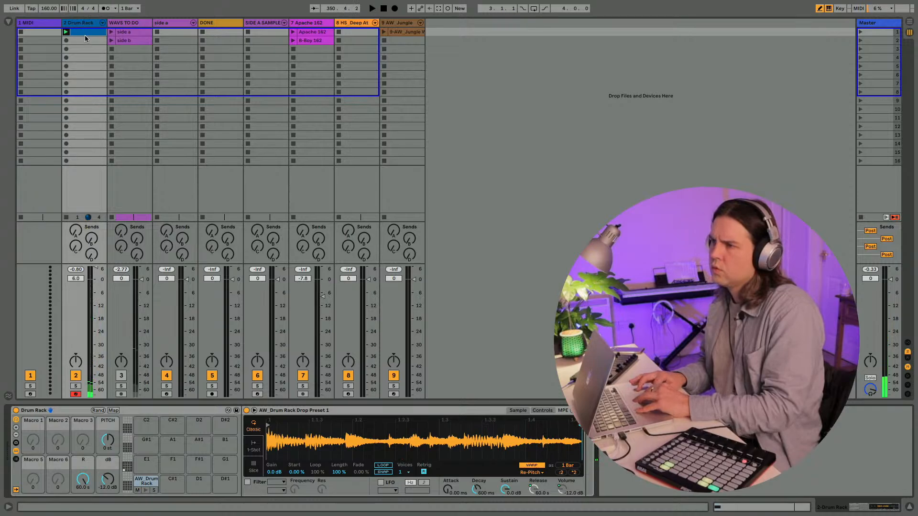
key(Down)
key(space)
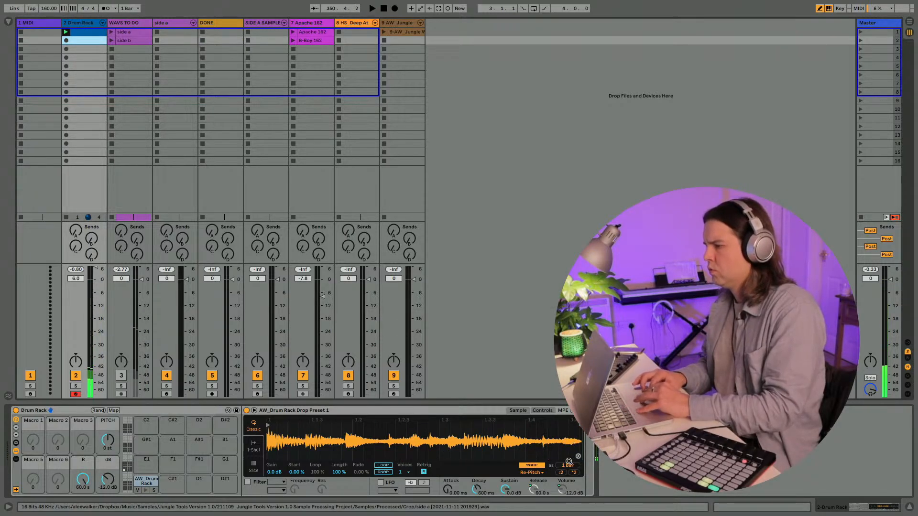
click(540, 450)
key(space)
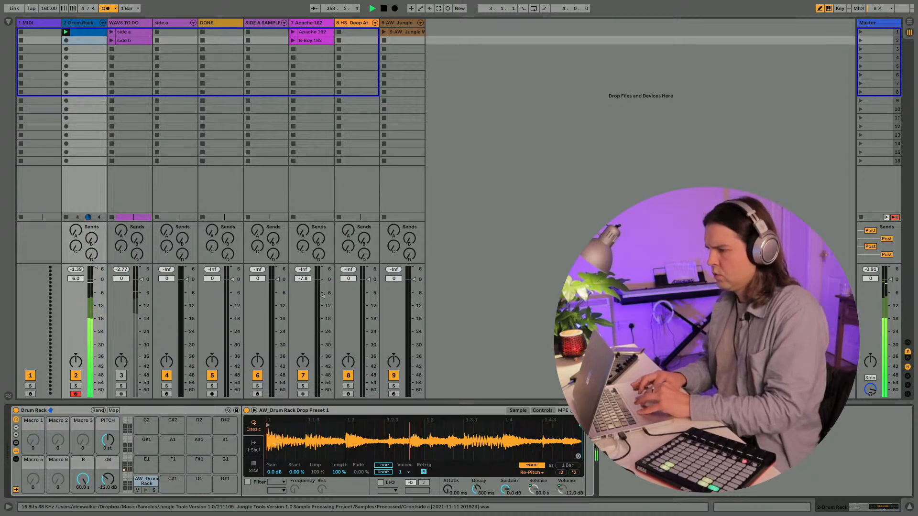
scroll(267, 442, up, 5)
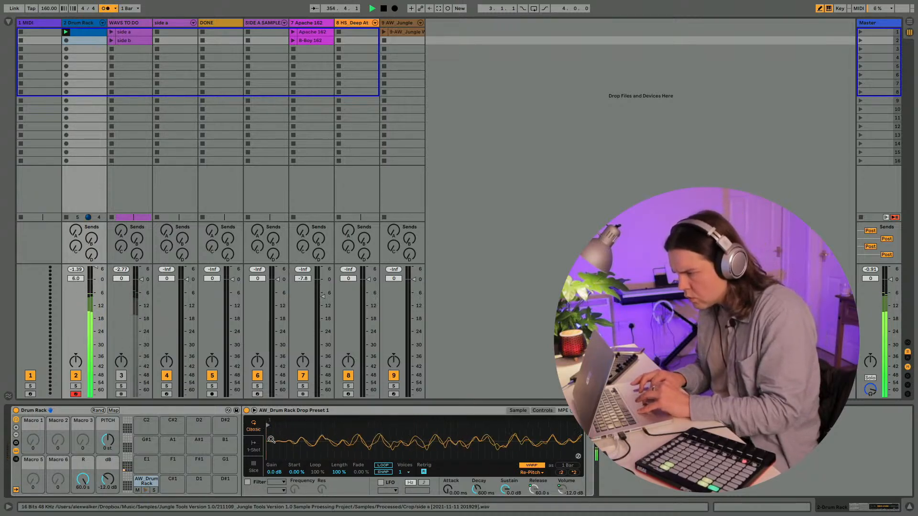
Step: Set the project tempo to 170 BPM and play the loop at the new speed
key(space)
click(48, 8)
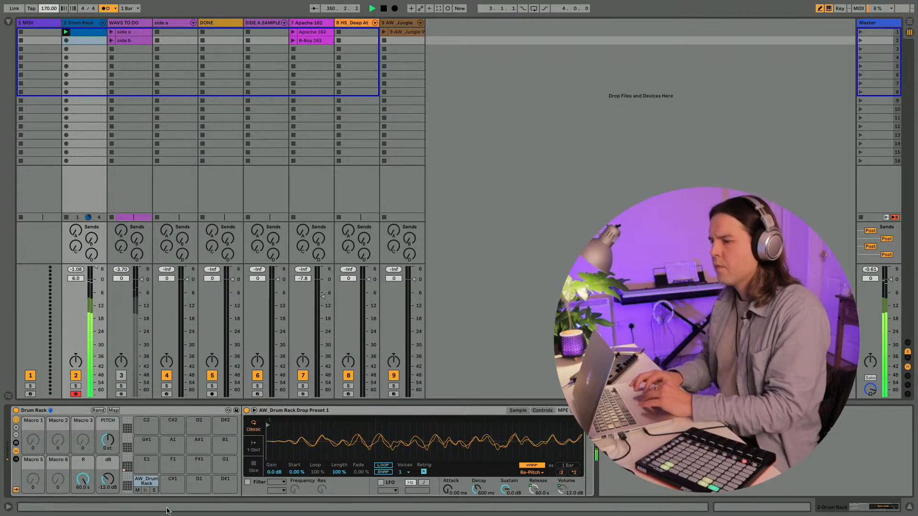
drag(302, 441, 301, 411)
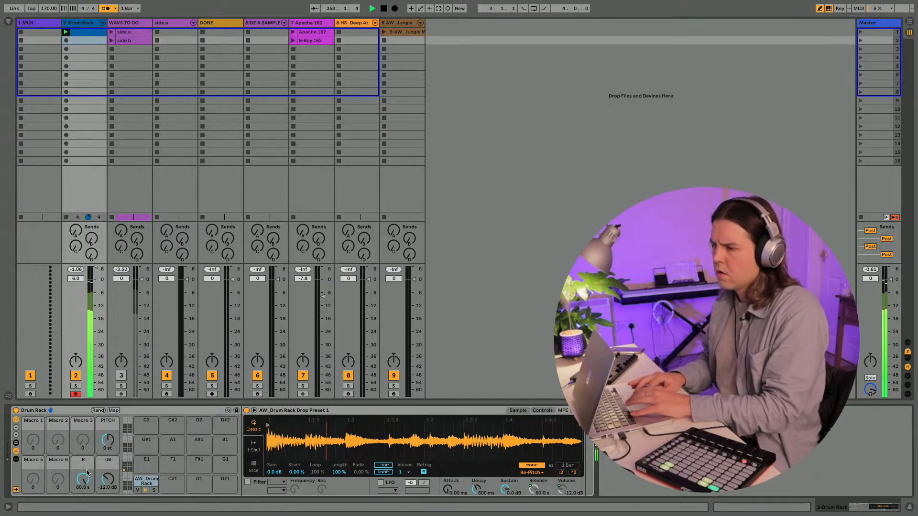
Step: Rename the break's drum pad K and duplicate it onto pad C#1 as S
click(144, 481)
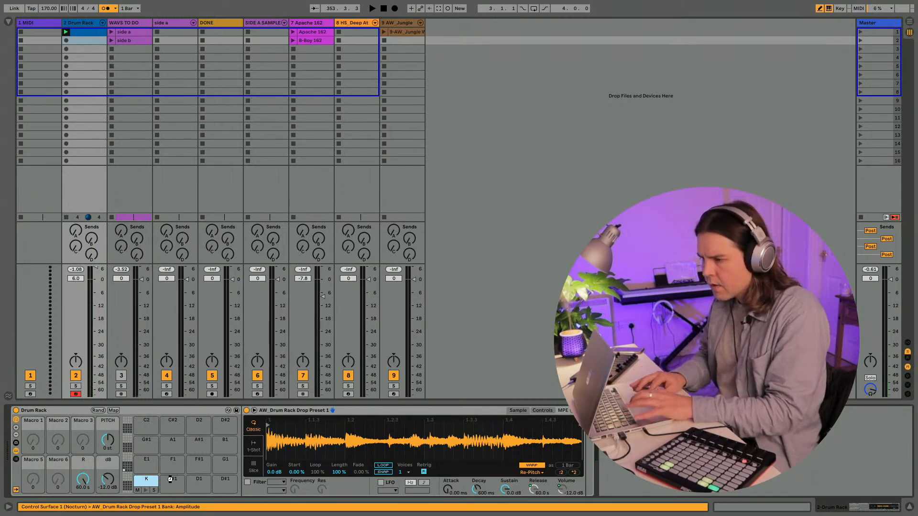
drag(170, 479, 171, 481)
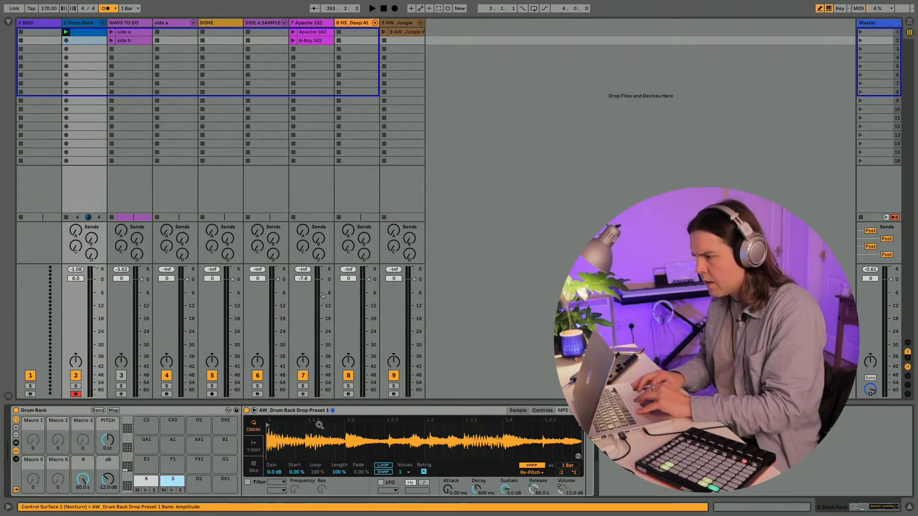
Step: Audition the S pad and move its sample start marker to the snare hit just before 1.2
click(172, 490)
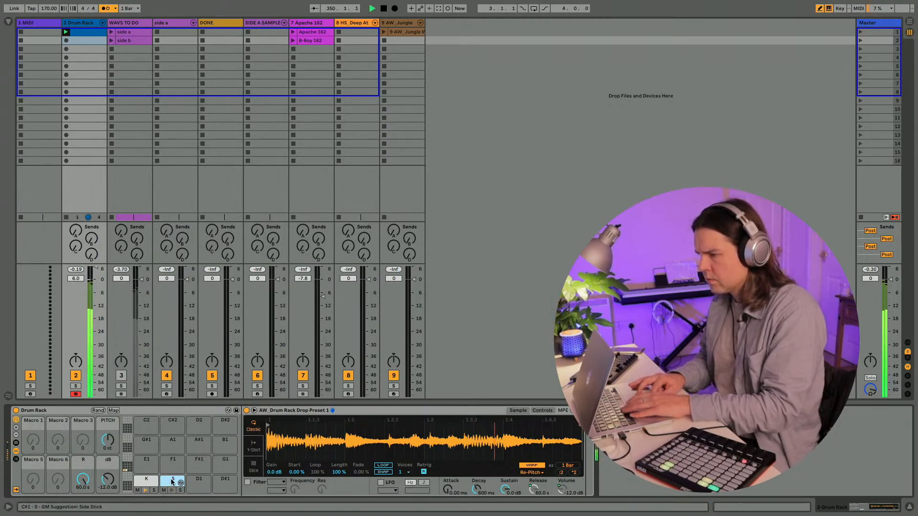
click(336, 426)
drag(335, 426, 344, 426)
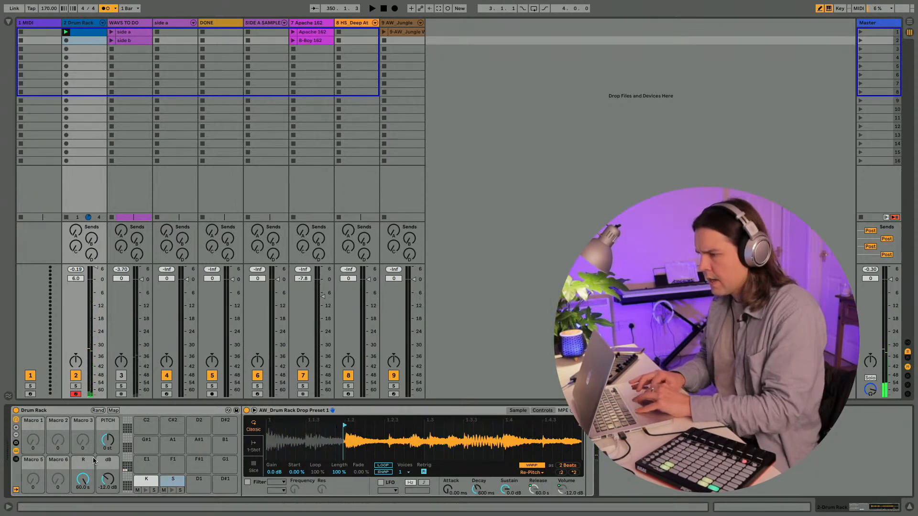
Step: Show the Drum Rack's chains with their input and output settings and assign both the K and S chains to choke group 1
click(16, 460)
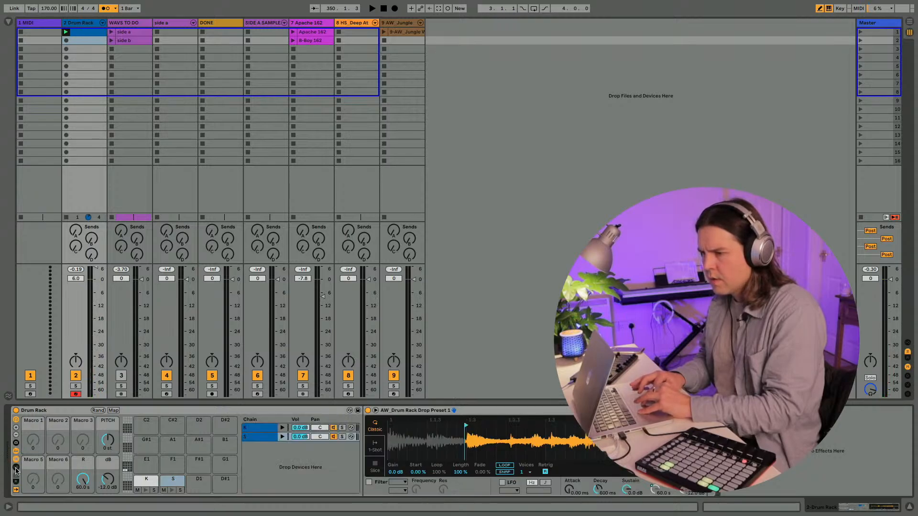
click(15, 467)
shift+click(258, 437)
click(333, 428)
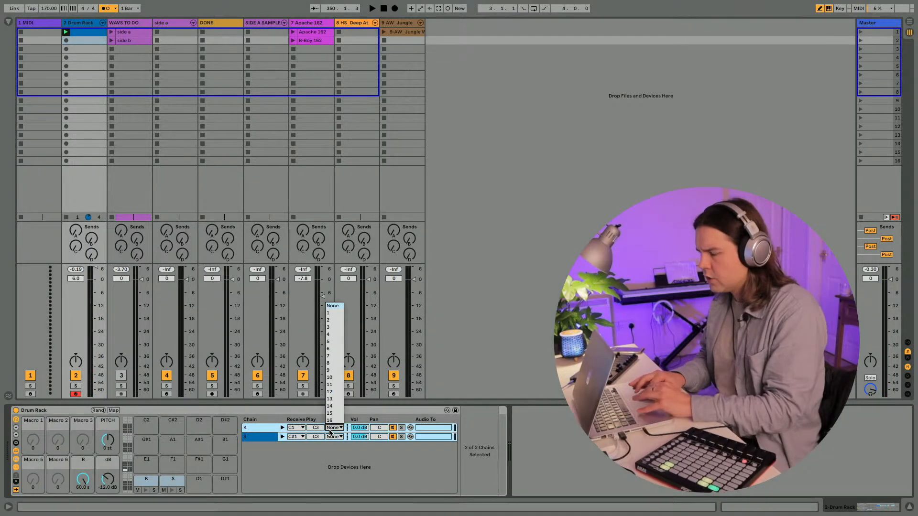
click(334, 313)
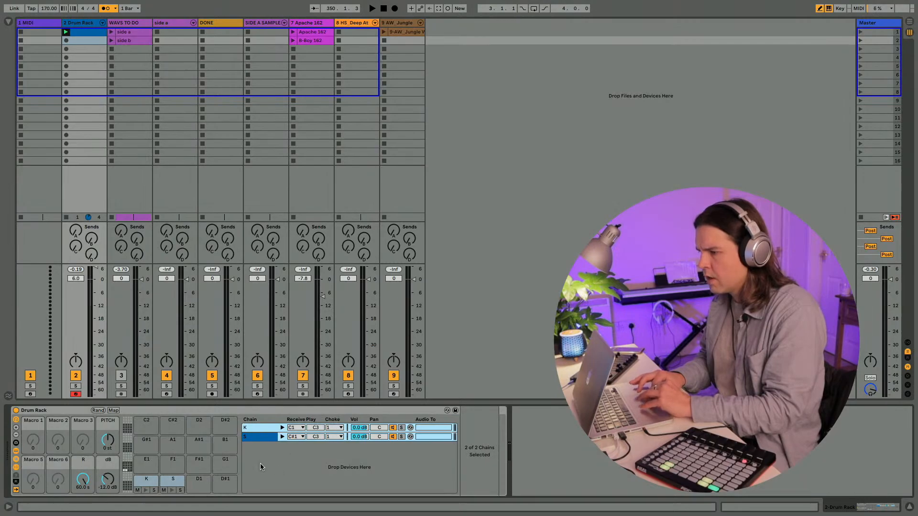
Step: In the Drum Rack clip, add S notes at 1.2 and 1.3.3 with velocity 127 and audition the pattern
double_click(88, 32)
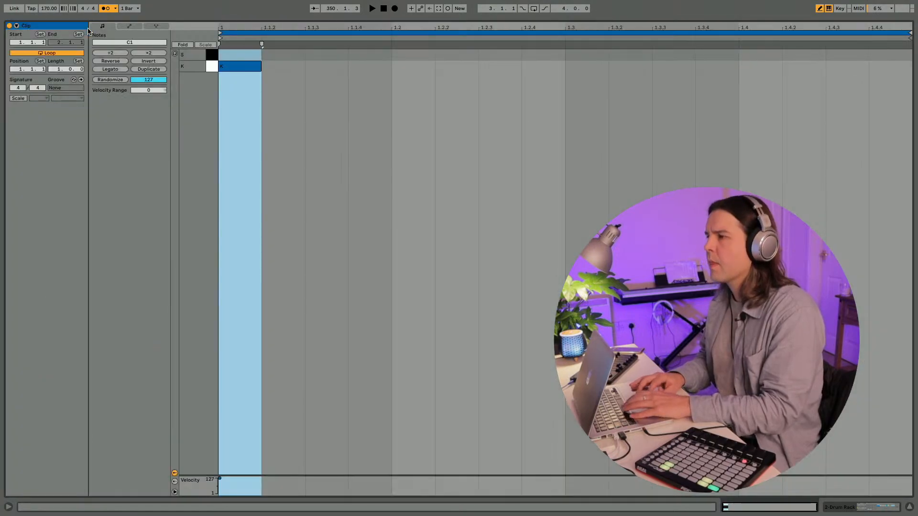
key(space)
key(space)
click(410, 54)
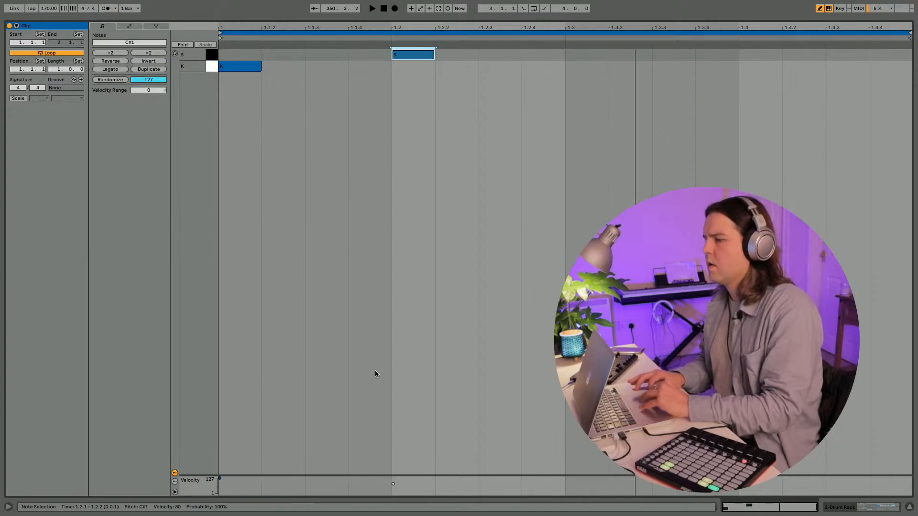
drag(393, 484, 393, 477)
key(space)
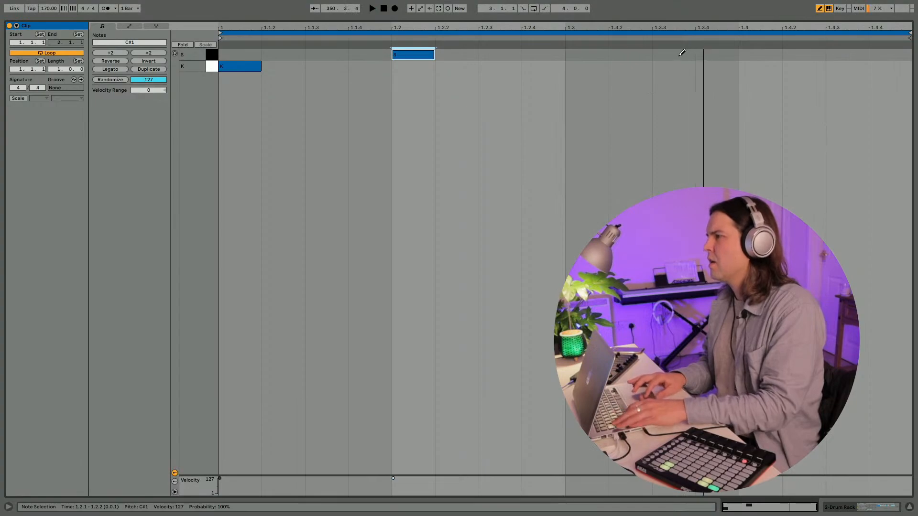
click(681, 53)
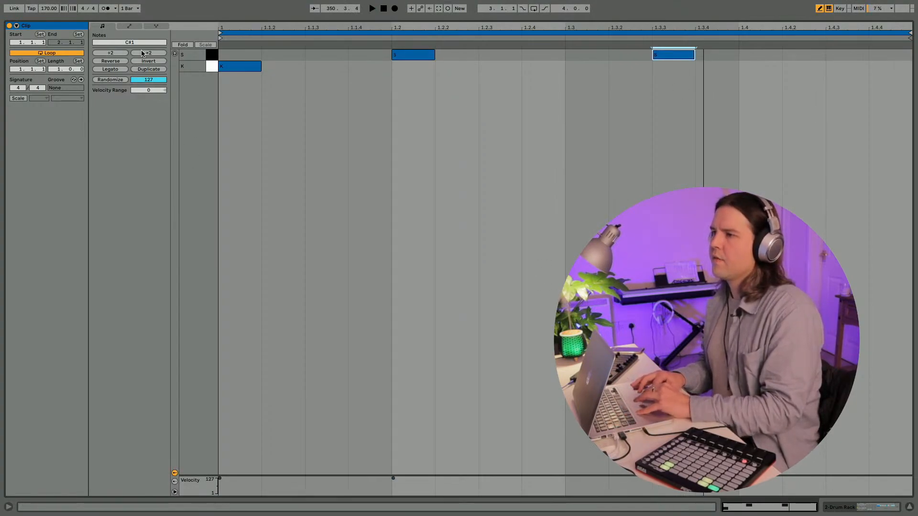
Step: Extend the clip's loop length to 4 bars
key(Up)
key(Up)
key(Up)
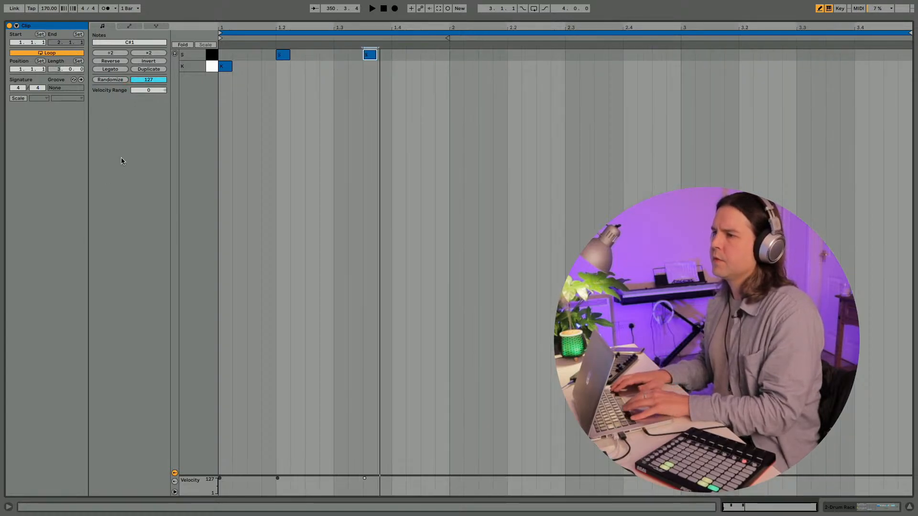
Step: Add S notes with velocity 127 at 2.1, 2.2.3, 2.4 and 2.4.3 and listen to the two-bar pattern
click(397, 53)
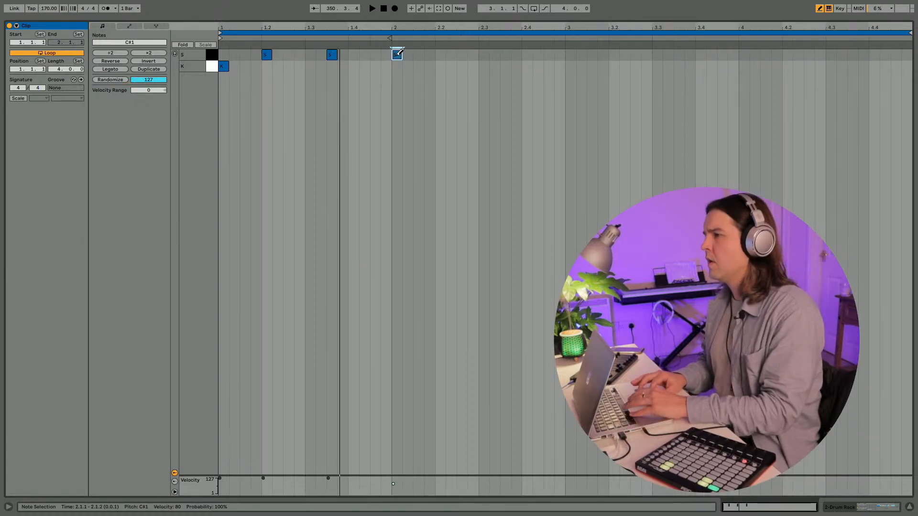
key(v)
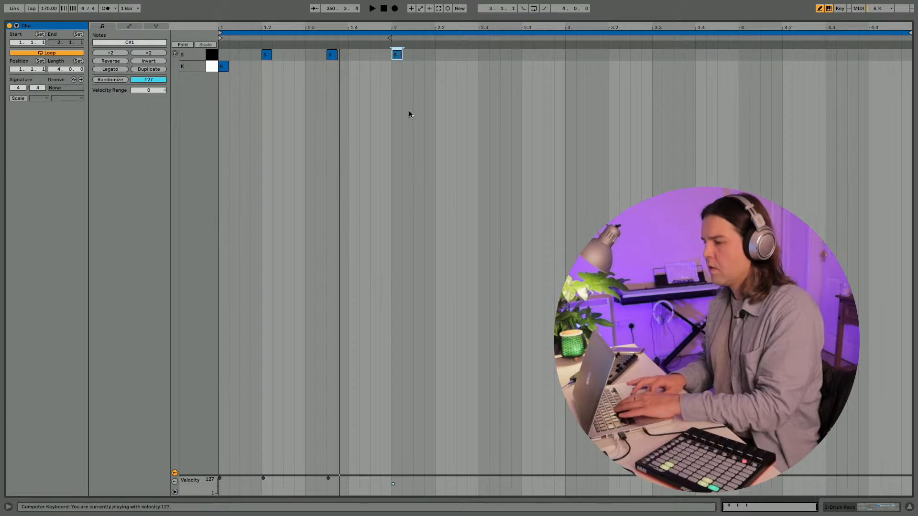
key(space)
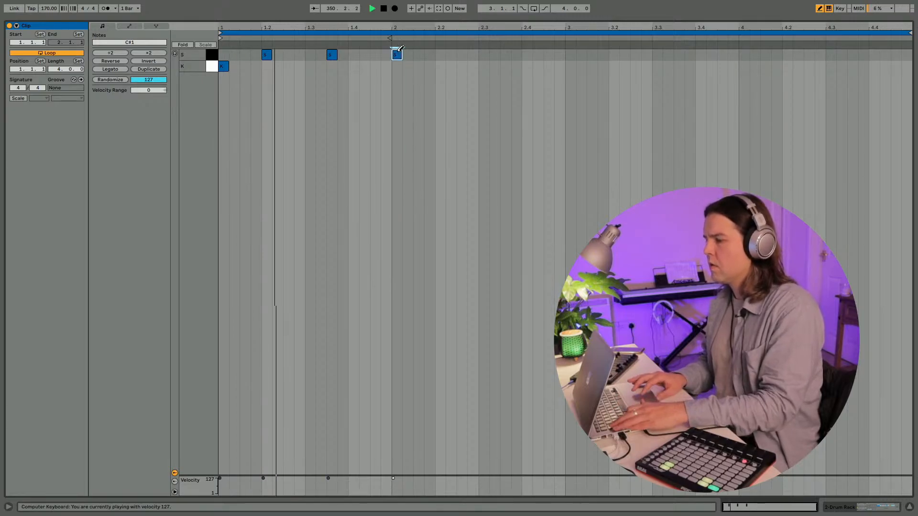
key(shift+Tab)
key(shift+Tab)
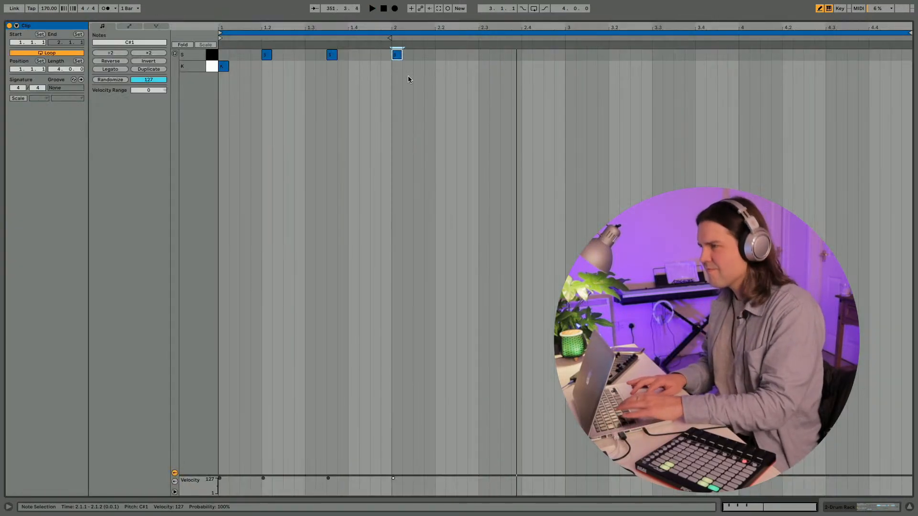
click(465, 55)
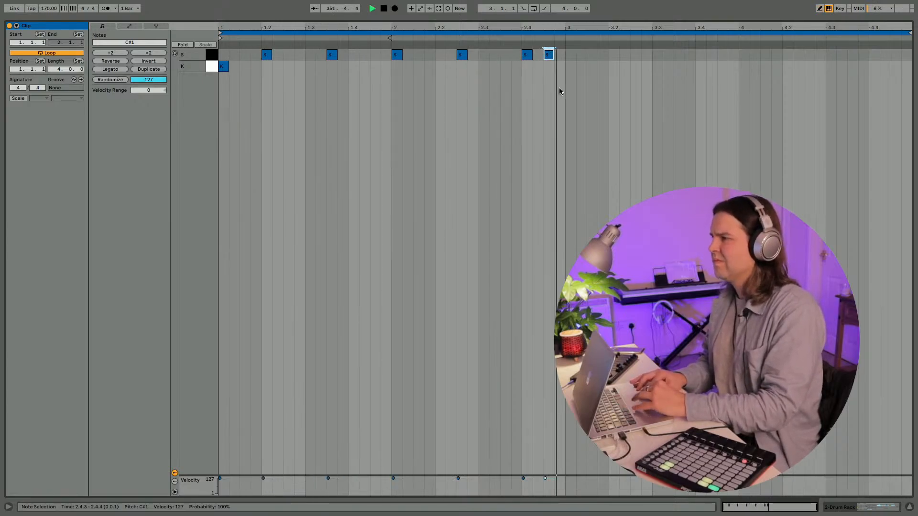
key(space)
Step: Duplicate all notes of the first two bars into bars 3 and 4 and play the clip
drag(559, 89, 190, 66)
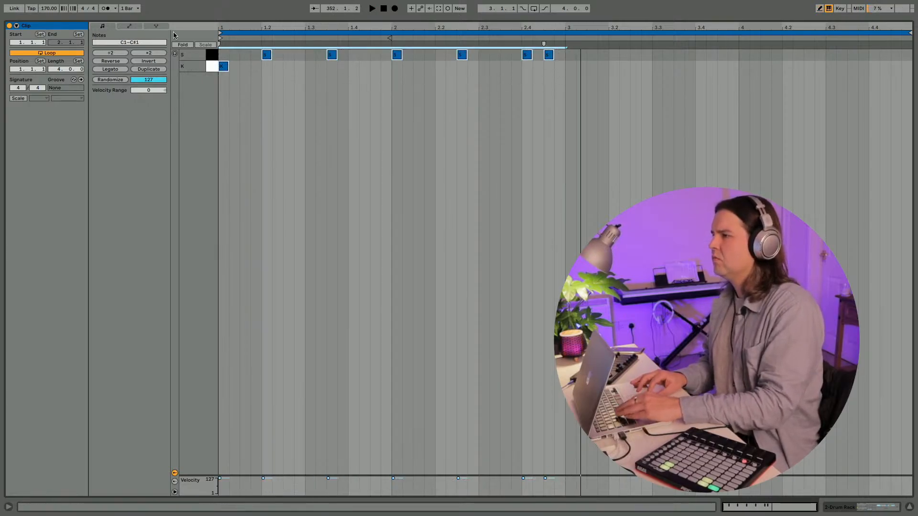
key(ctrl+d)
key(space)
Step: Return to the Drum Rack and duplicate the S pad onto pad D1
key(Tab)
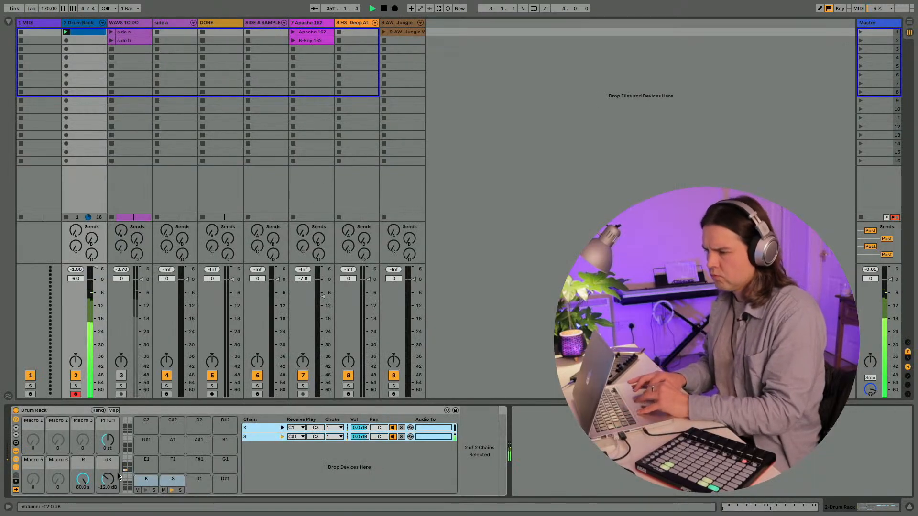
click(161, 484)
key(ctrl+d)
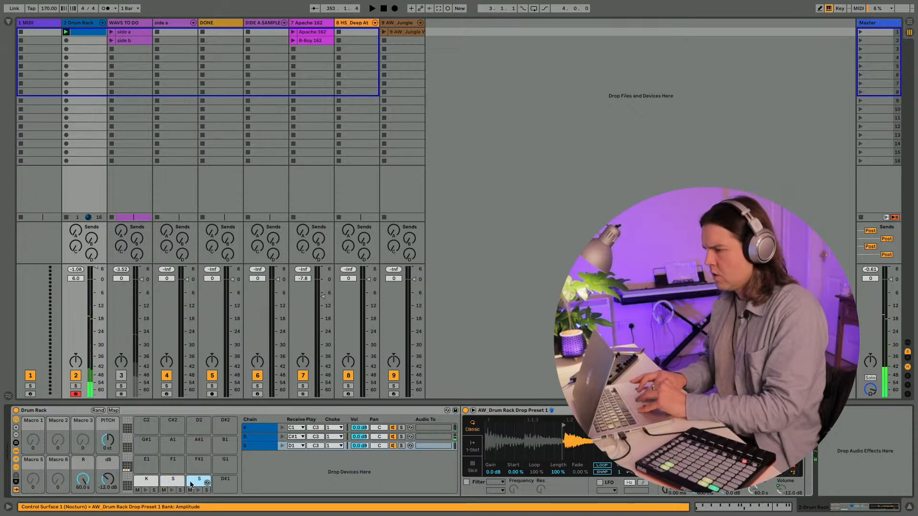
Step: Fine-tune the sample start marker of the C#1 S pad on the snare transient and play it back
click(178, 483)
drag(562, 440, 553, 425)
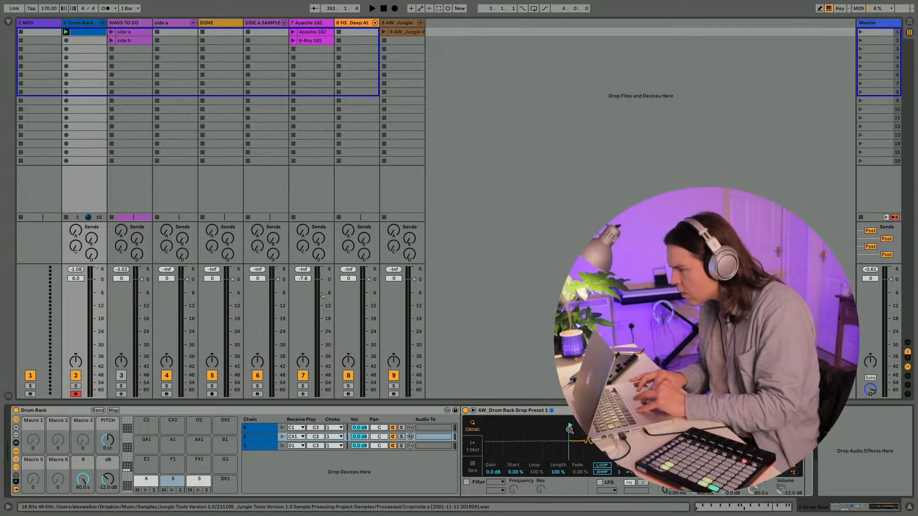
key(space)
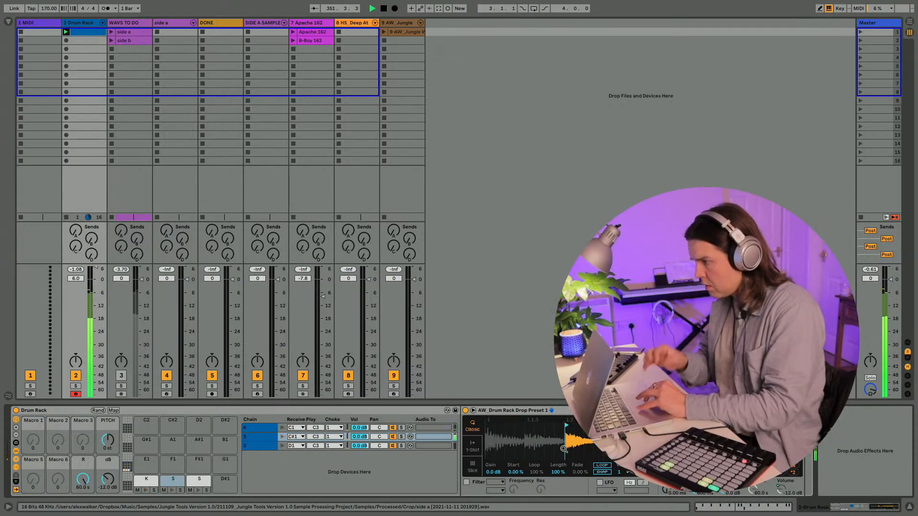
Step: Move the D1 pad's sample start marker to a later hit in the break
click(194, 485)
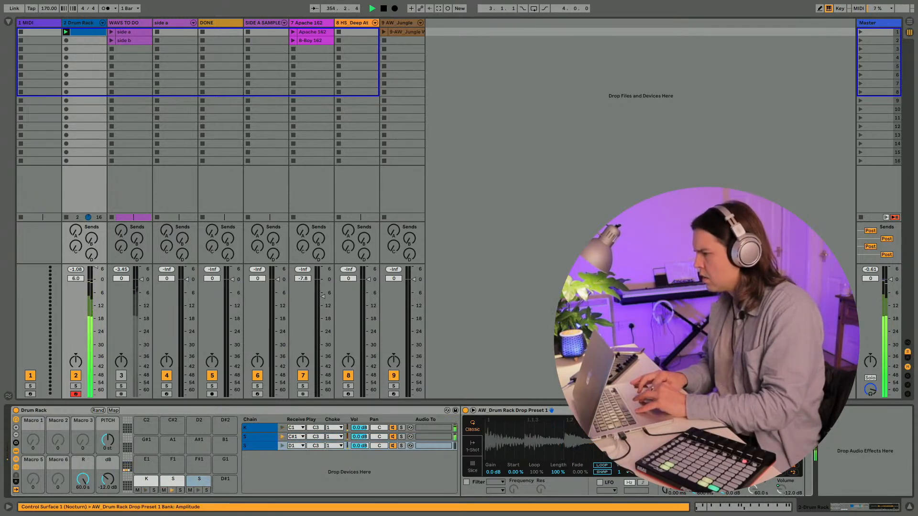
key(space)
Step: Place a D1 snare note at 1.4.3 in the clip, also trying it at 2.1.3
double_click(86, 30)
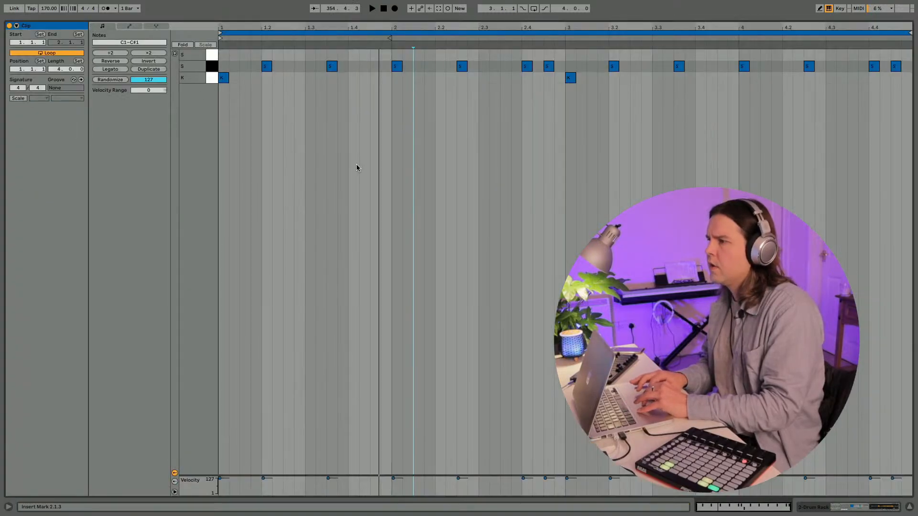
click(377, 52)
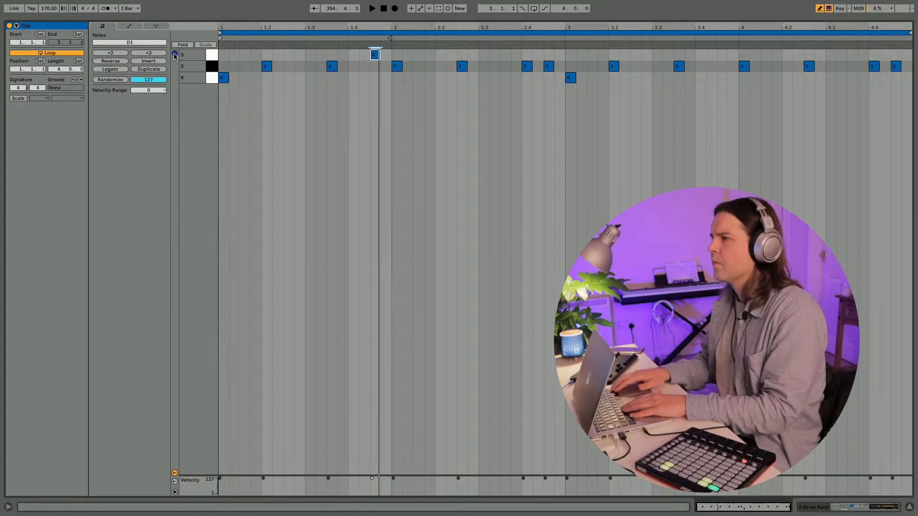
drag(374, 54, 420, 54)
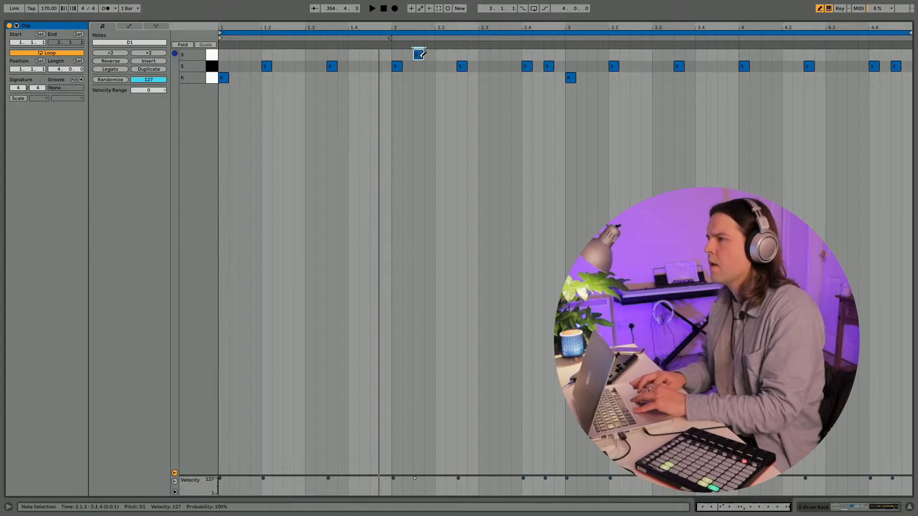
key(ctrl+z)
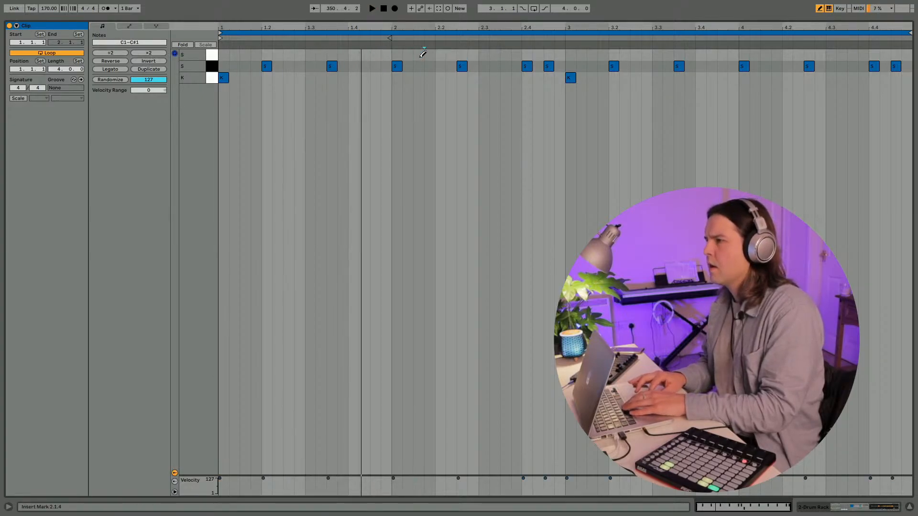
key(Tab)
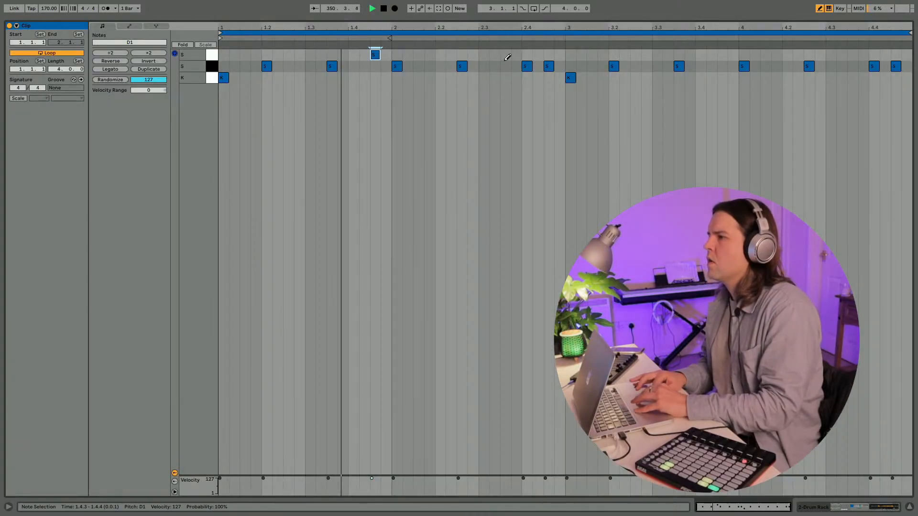
Step: Add D1 snare notes at 2.3.3, 3.4.3 and 4.2, plus two short ghost notes at 4.1.4 with velocities 23 and 85
key(Up)
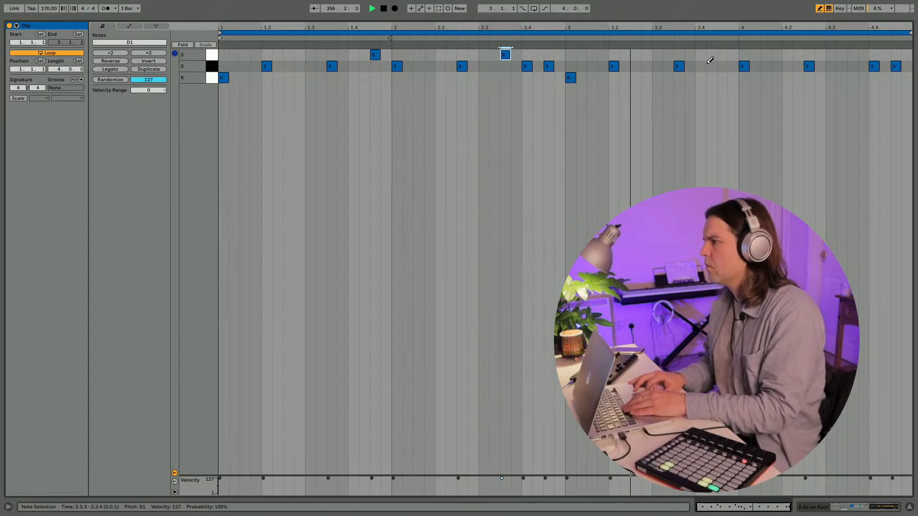
click(786, 54)
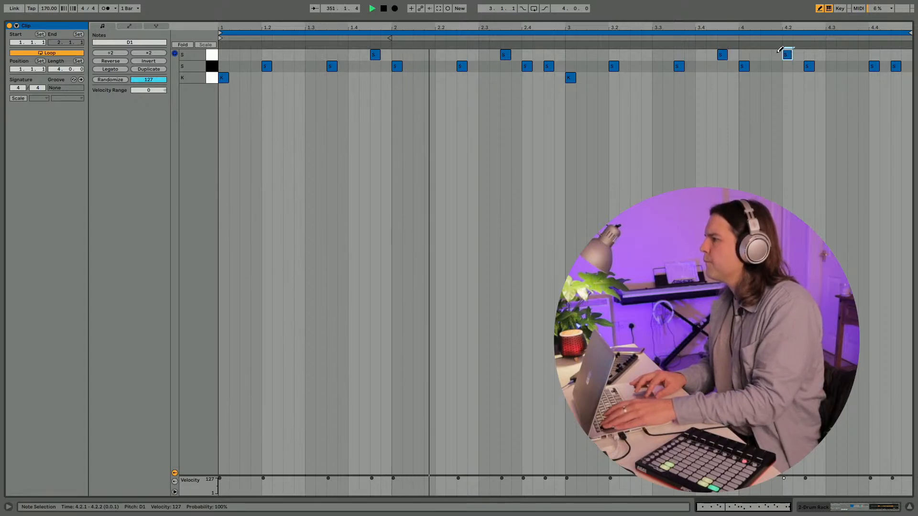
click(776, 54)
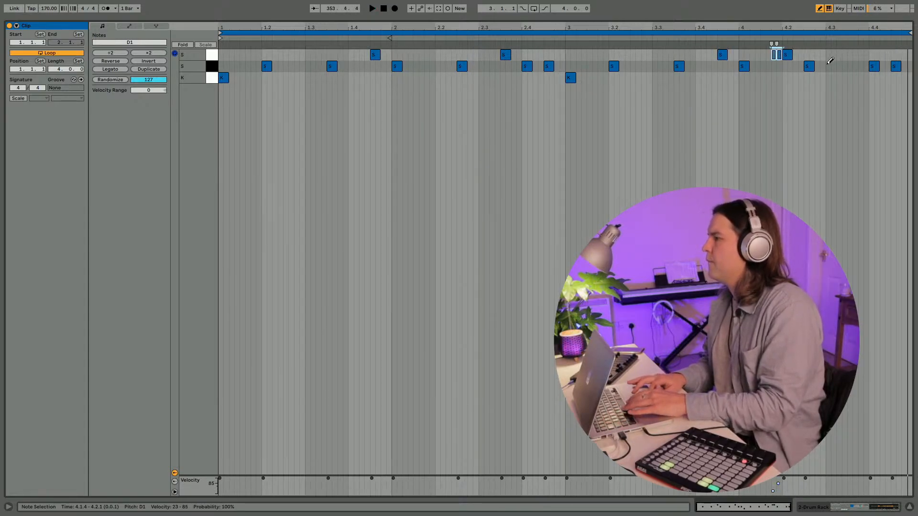
Step: Try D1 snare notes at 4.3.2 and 4.3.4 while the clip plays
click(844, 54)
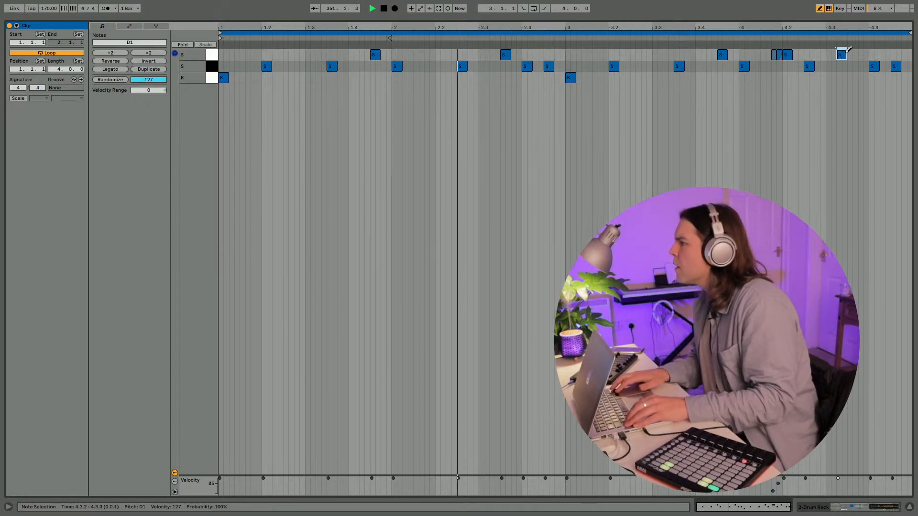
click(851, 54)
key(Right)
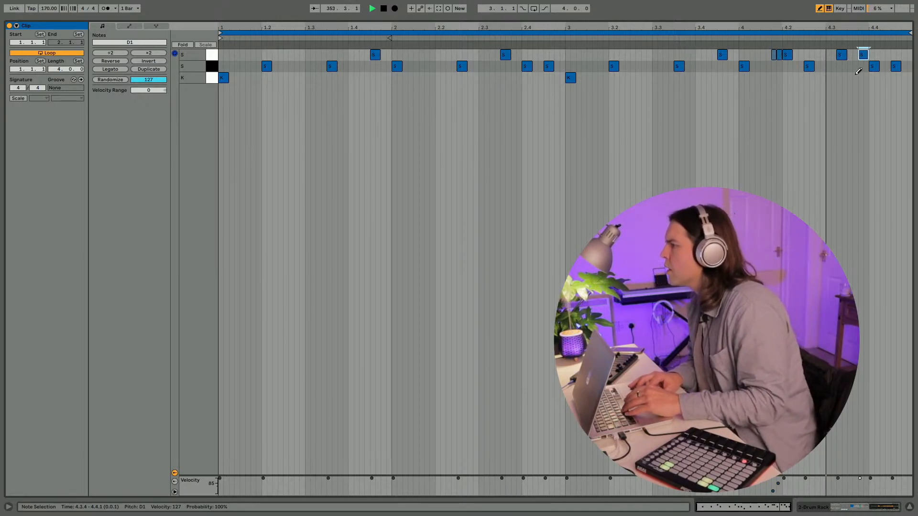
Step: Place a D1 snare note at 4.3.3 and clear the other D1 notes around it in beat 4.3
click(841, 54)
click(831, 54)
click(857, 54)
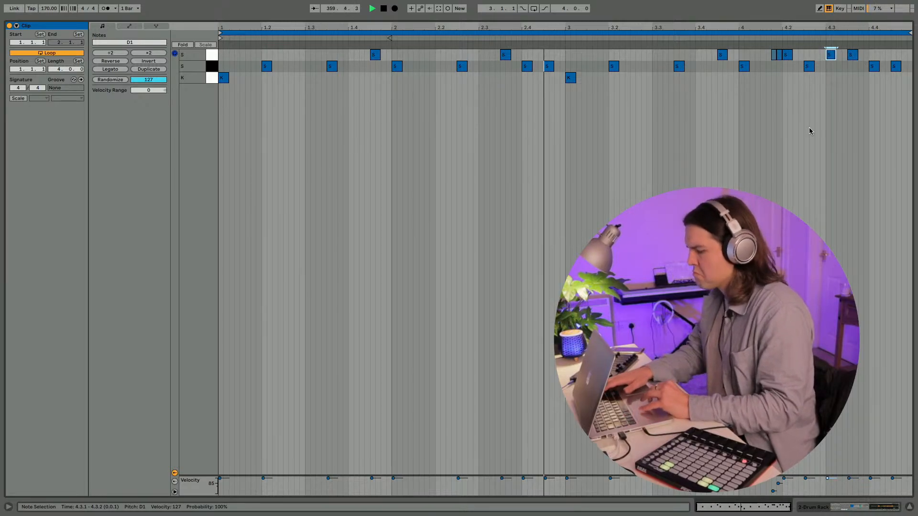
click(830, 54)
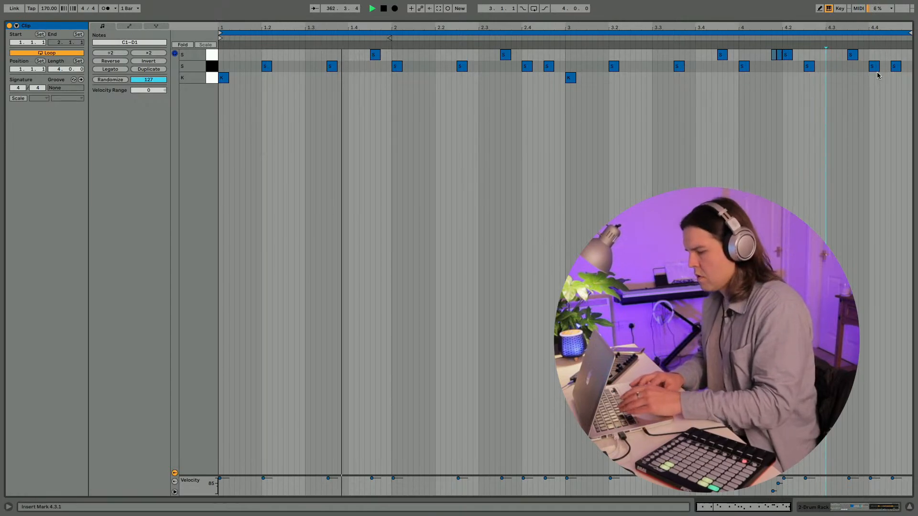
Step: Undo a trial doubling of the note timing and duplicate the four-bar pattern to fill eight bars
click(149, 51)
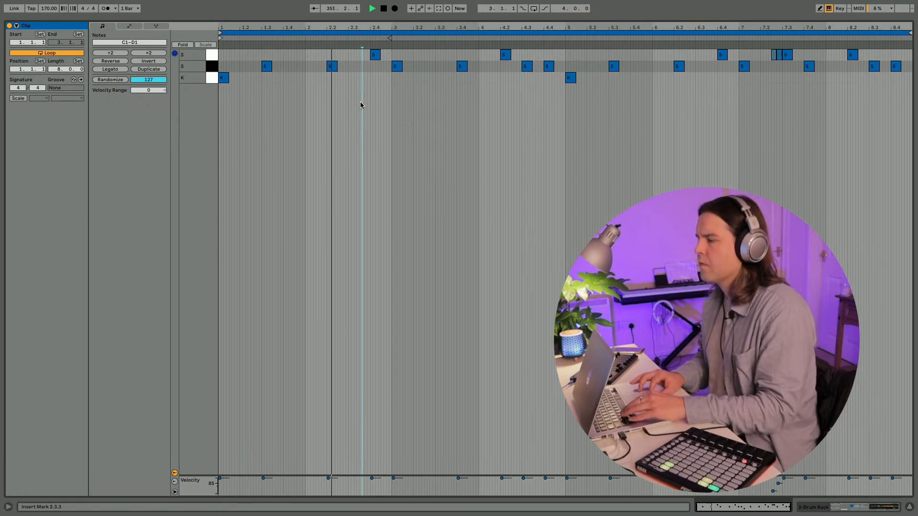
key(ctrl+z)
click(139, 69)
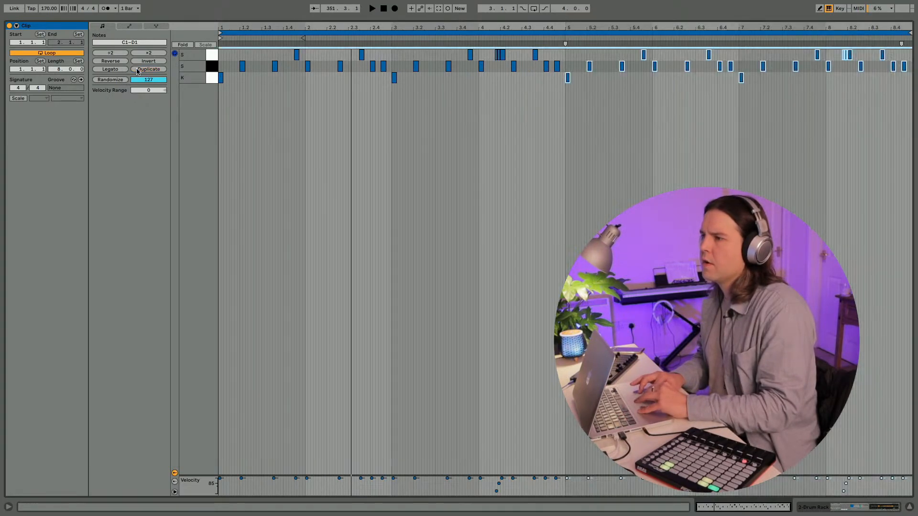
Step: Replace the C#1 snare at 5.2.1 with a D1 note and add another D1 note at 5.3.1
click(487, 82)
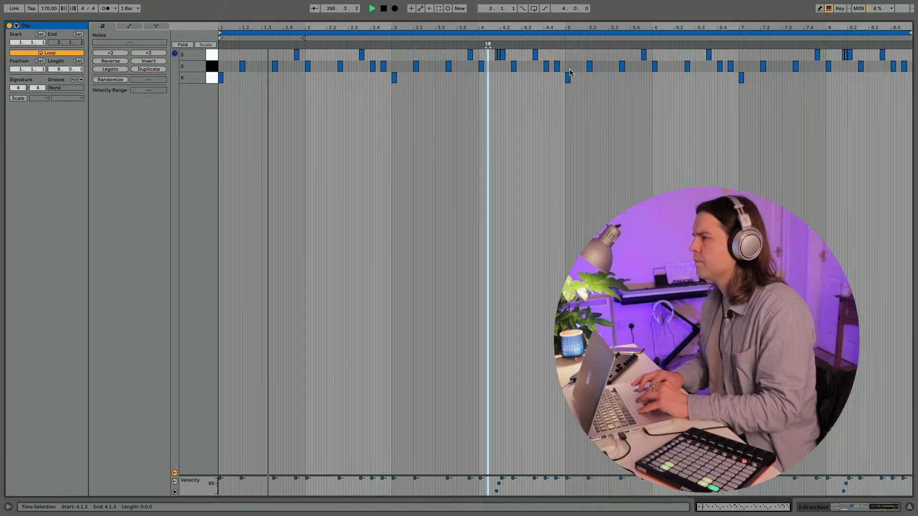
double_click(589, 54)
drag(590, 27, 607, 55)
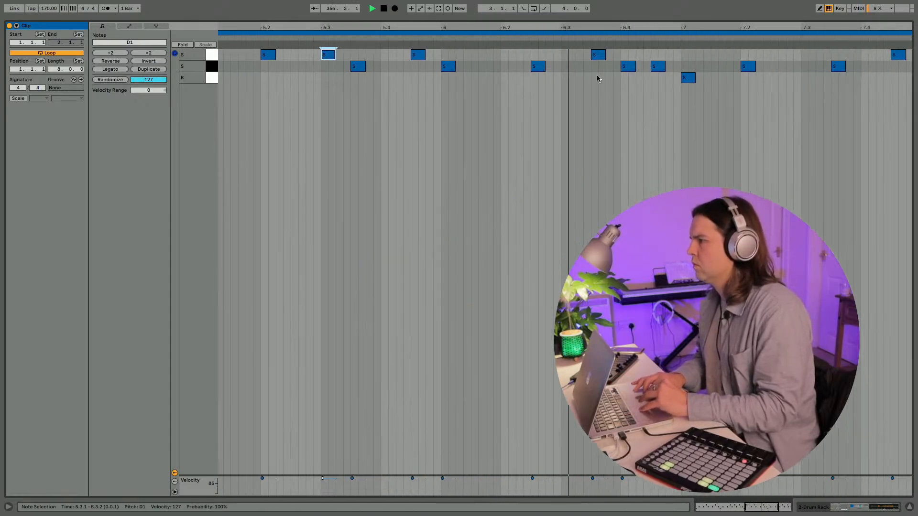
Step: Draw a 1/32-note C#1 snare roll across beat 7.4 and remove the D1 snare at 7.4.3
key(b)
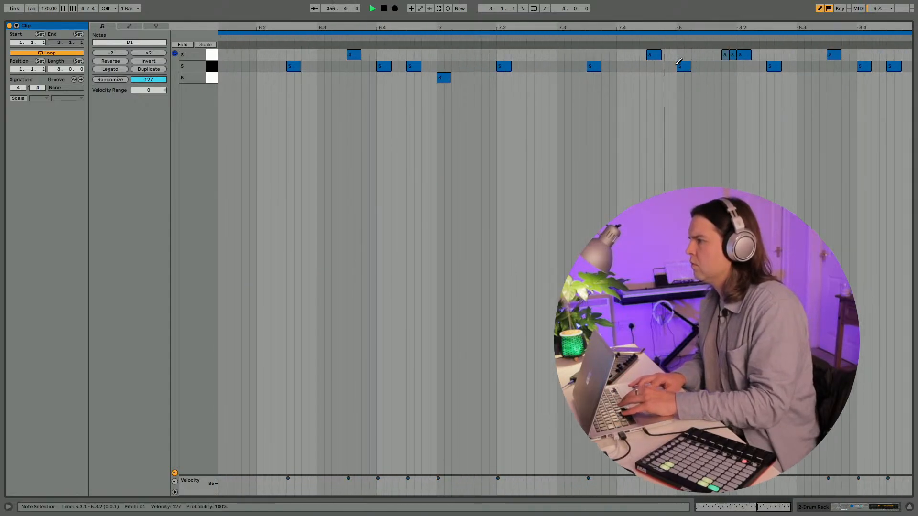
drag(672, 66, 627, 66)
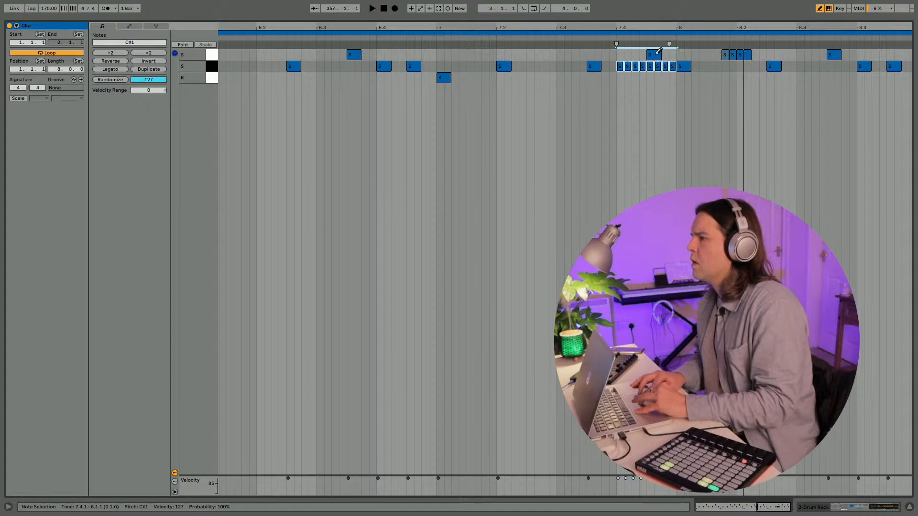
click(649, 55)
key(space)
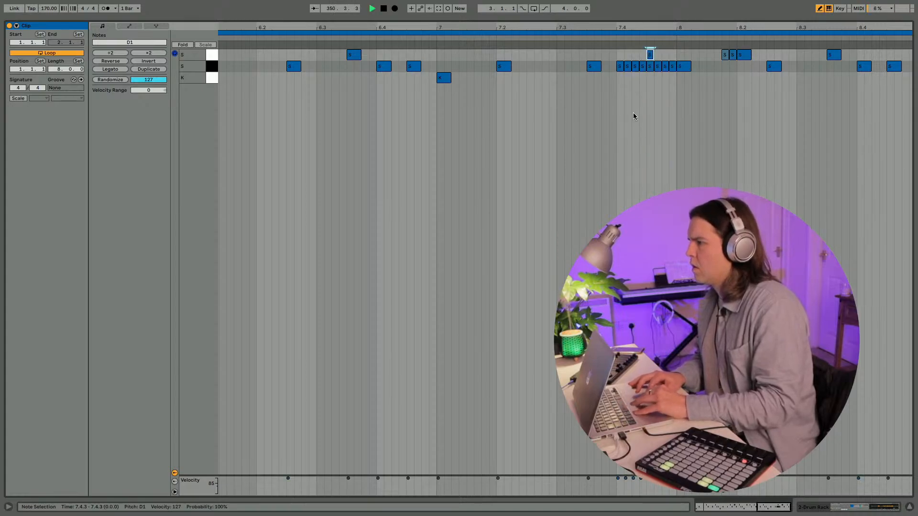
click(652, 53)
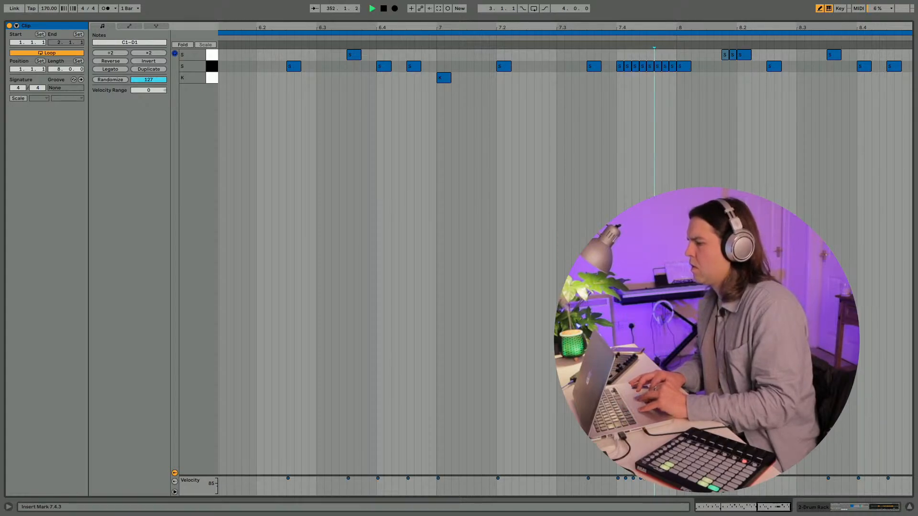
Step: Enlarge the velocity lane and shape the snare roll's velocities into a rising ramp starting at 9
drag(654, 475, 654, 336)
key(super+a)
drag(620, 430, 626, 483)
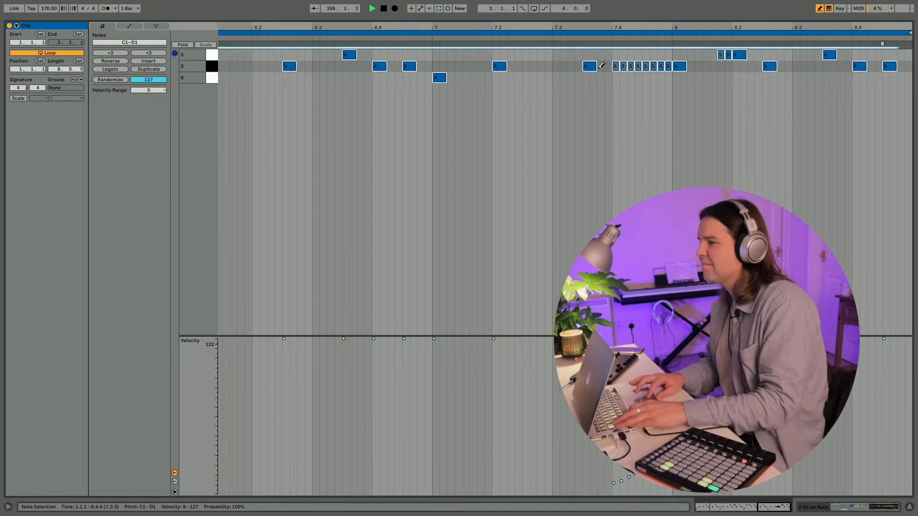
Step: Stop playback and duplicate the snare pad onto the D#1 pad of the Drum Rack
key(Tab)
key(space)
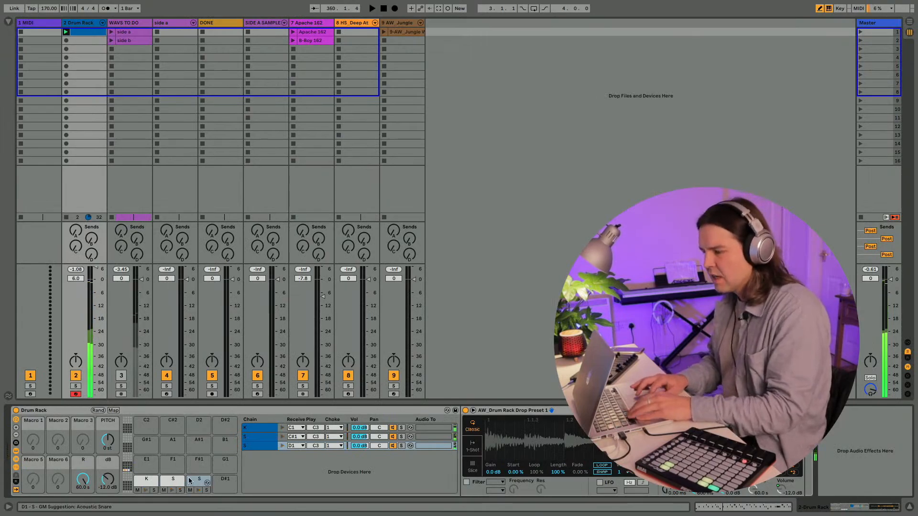
drag(179, 480, 225, 482)
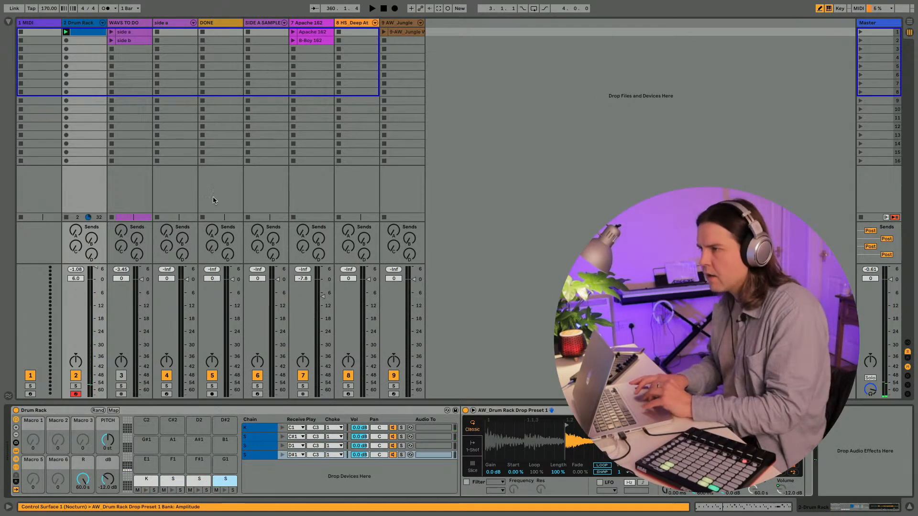
Step: Create a new clip in the Drum Rack track's second slot with a kick at 1.1.1 and a D#1 note at 1.1.3
double_click(84, 42)
key(Tab)
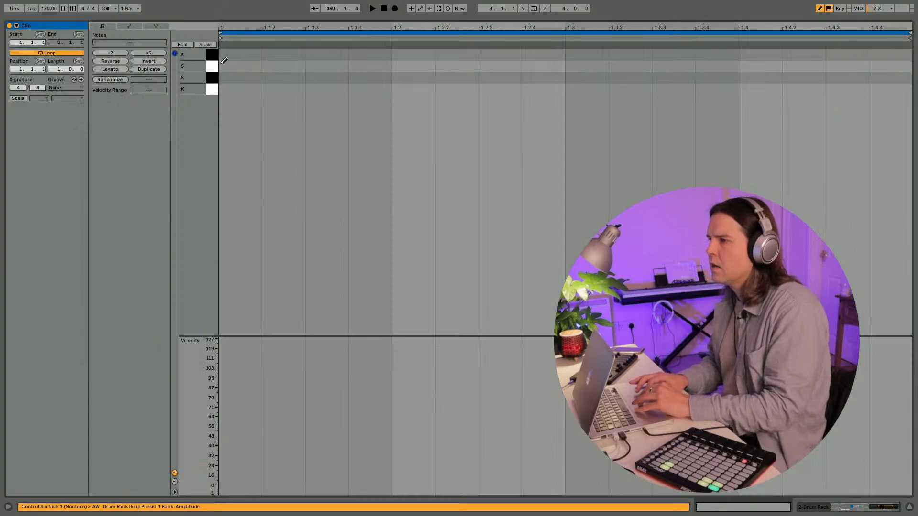
click(244, 89)
click(329, 54)
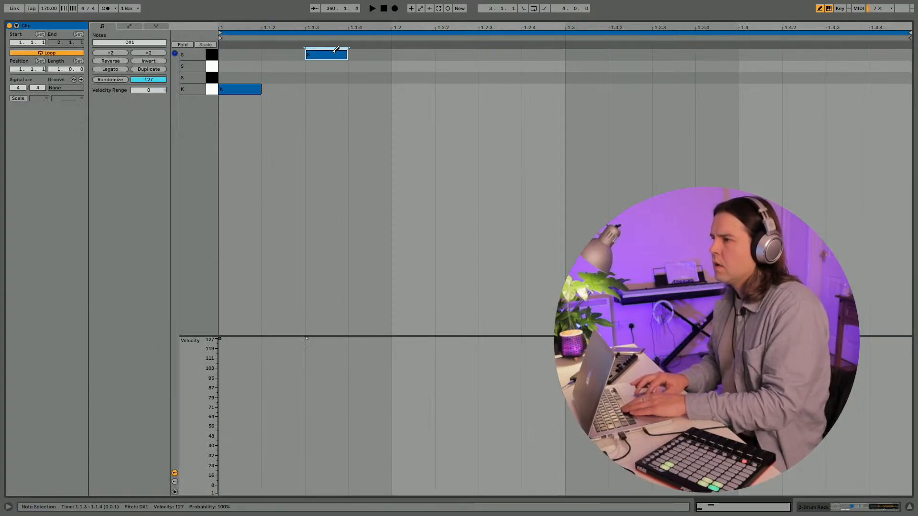
Step: Launch the new clip and adjust the D#1 pad's sample start point while it loops
key(Tab)
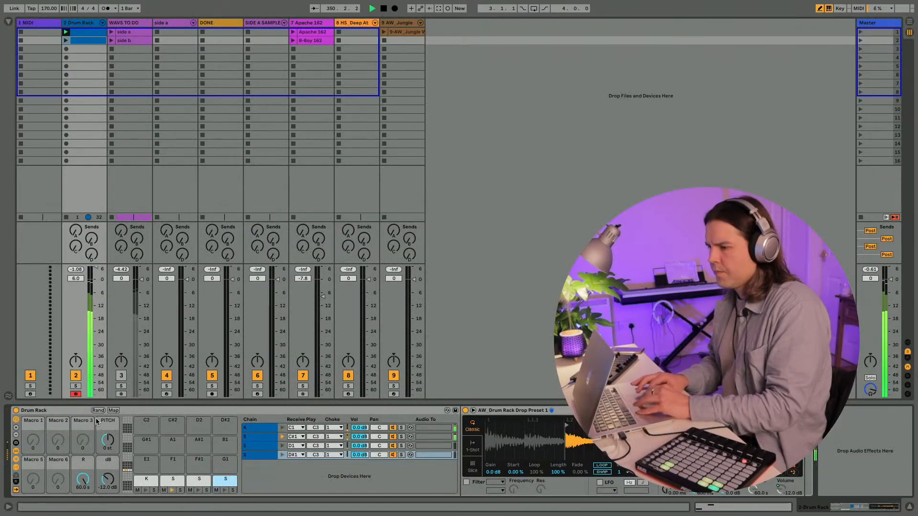
click(66, 41)
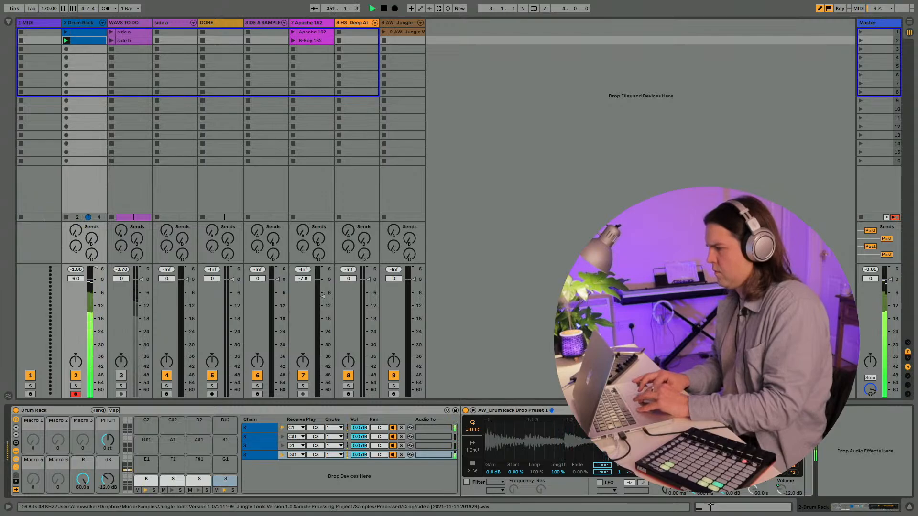
drag(558, 437, 545, 461)
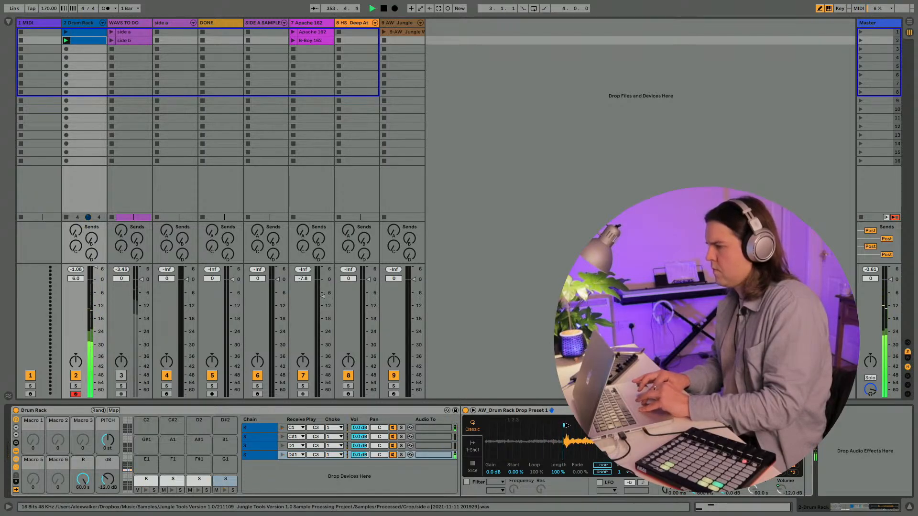
drag(565, 455, 559, 438)
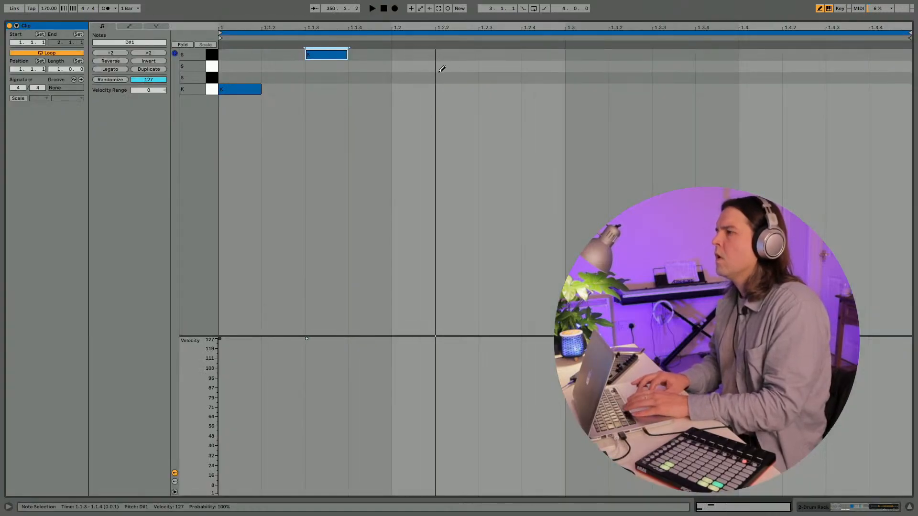
Step: Try a C#1 snare note at 1.2.1 while the one-bar clip plays
click(429, 76)
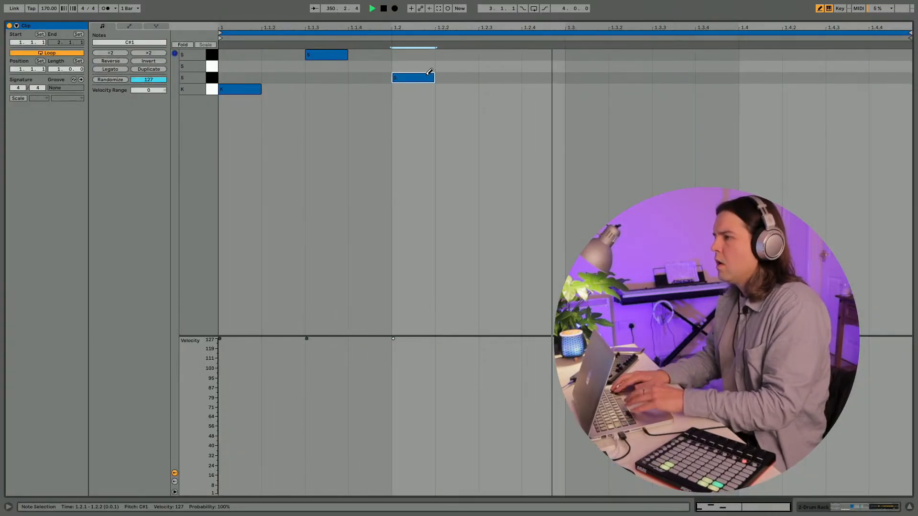
key(Right)
key(space)
key(Left)
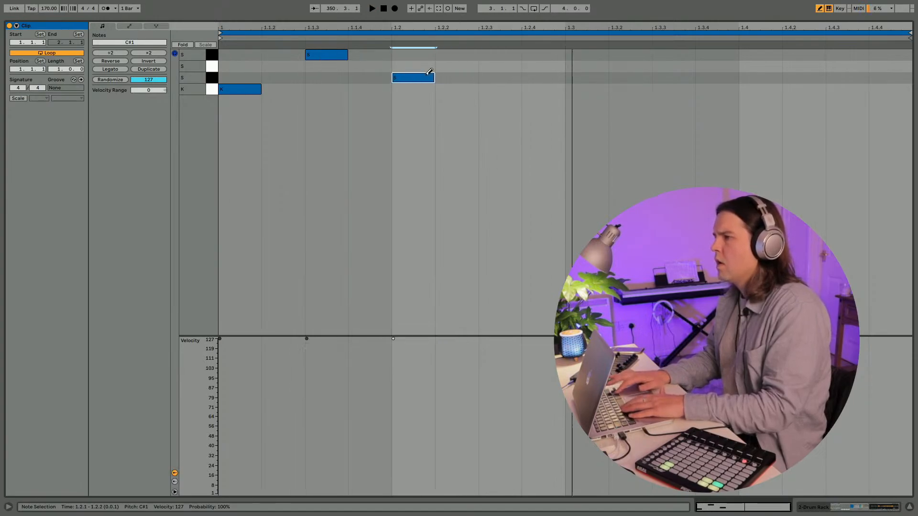
key(space)
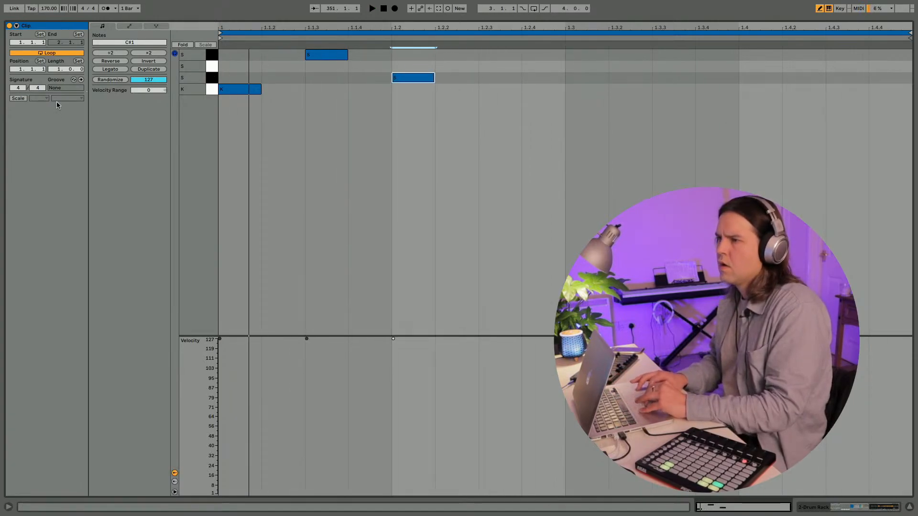
Step: Extend the clip's loop length to two bars and try C#1 notes at 1.2.3 and 1.2.1, plus a D#1 note at 1.2.3
drag(56, 71, 56, 67)
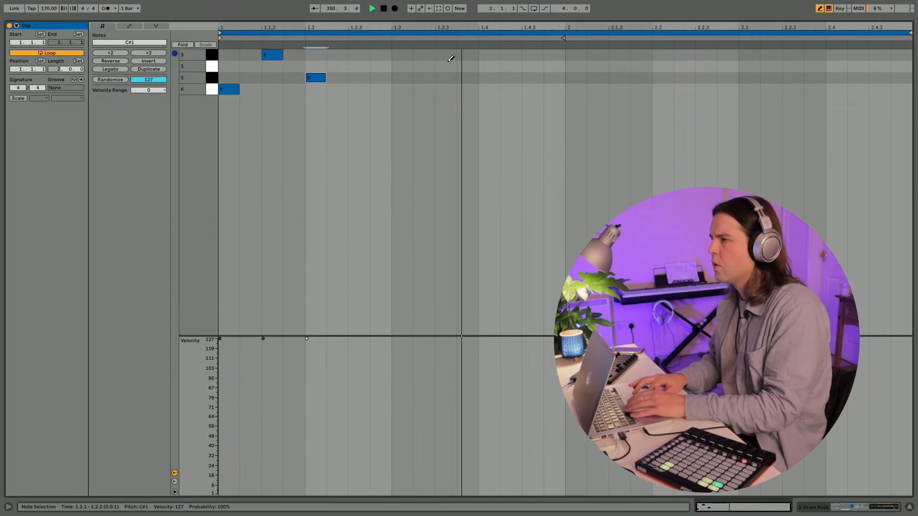
drag(322, 77, 365, 55)
key(space)
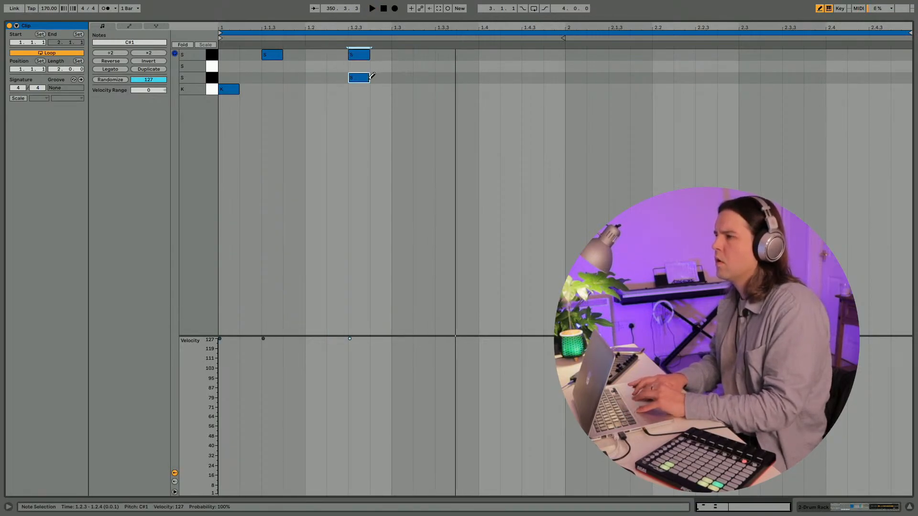
click(364, 54)
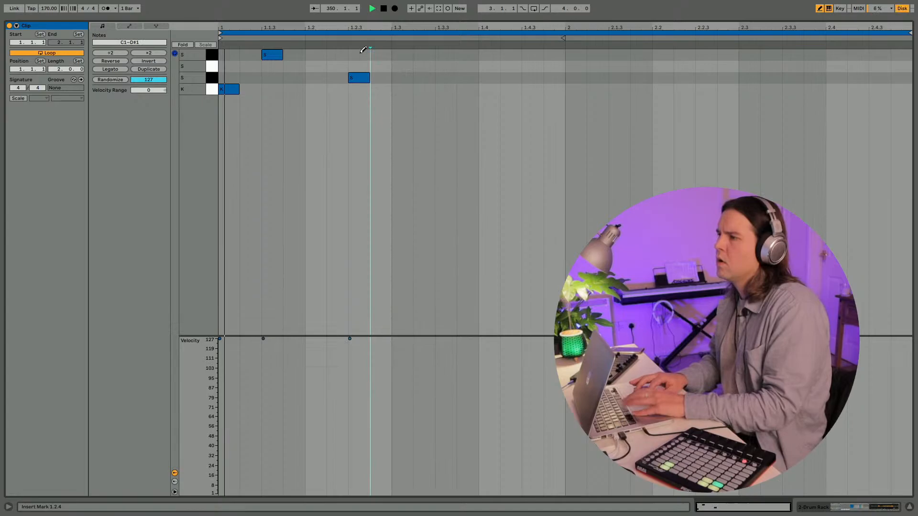
click(366, 76)
click(316, 77)
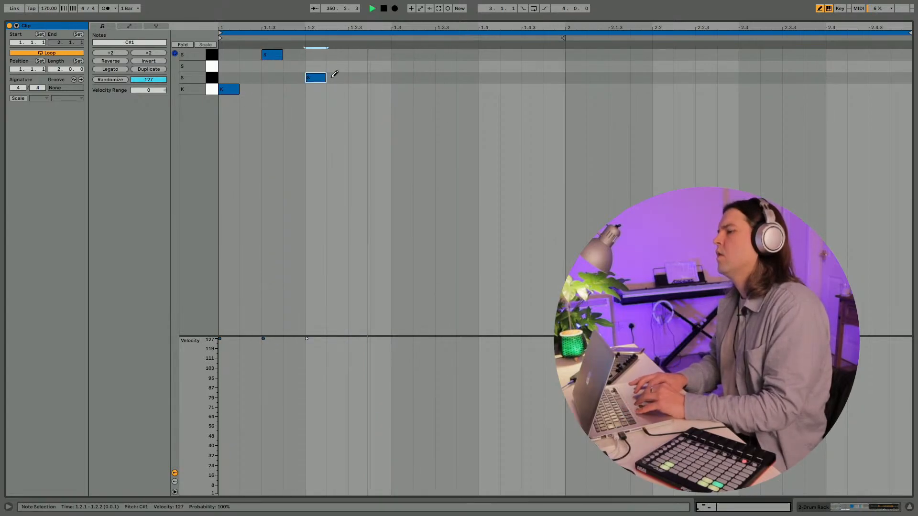
click(316, 77)
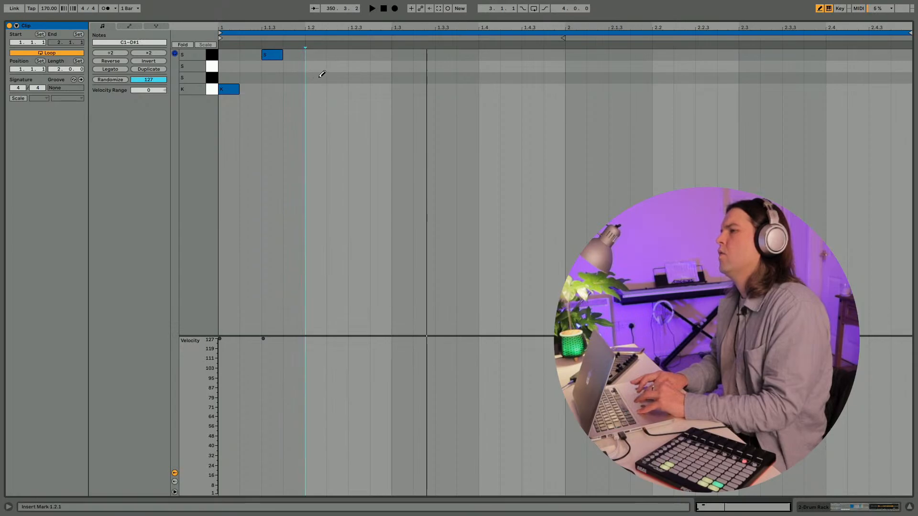
Step: Place C#1 snare notes at 1.3.1 and 1.3.3, also trying the first one on D1
click(409, 78)
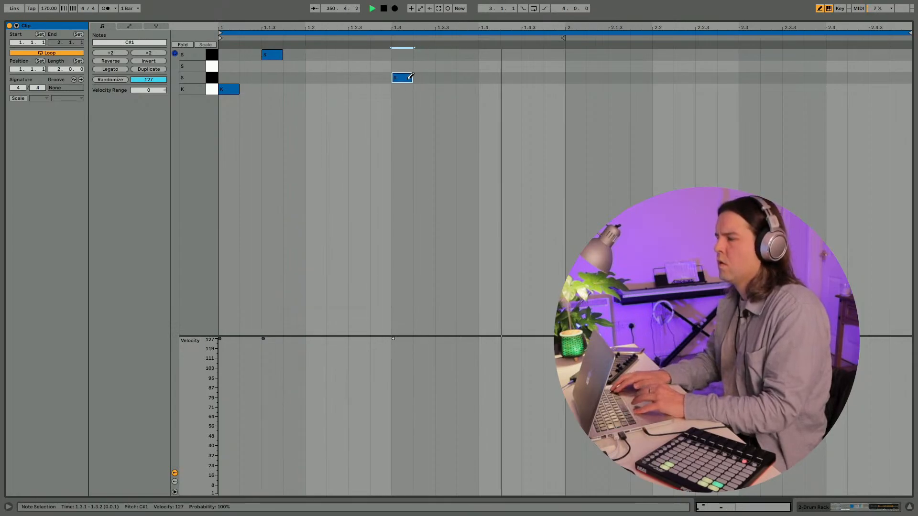
key(space)
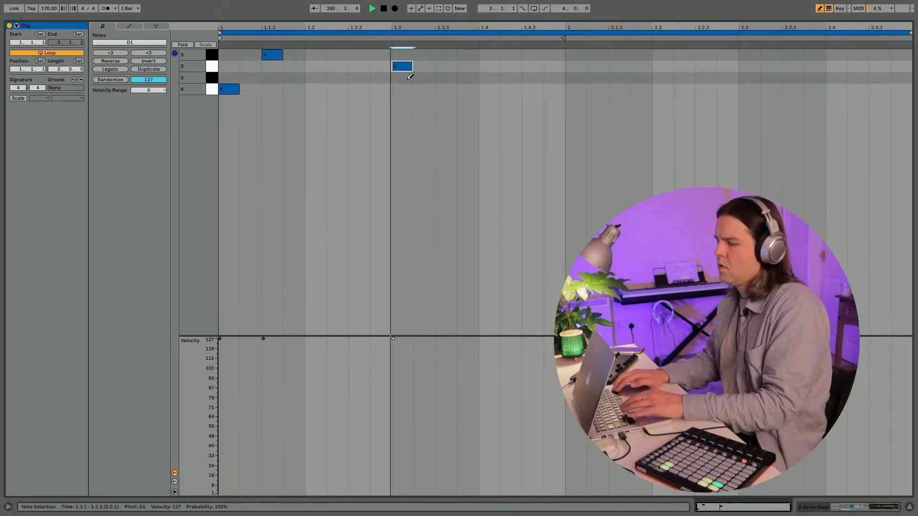
key(space)
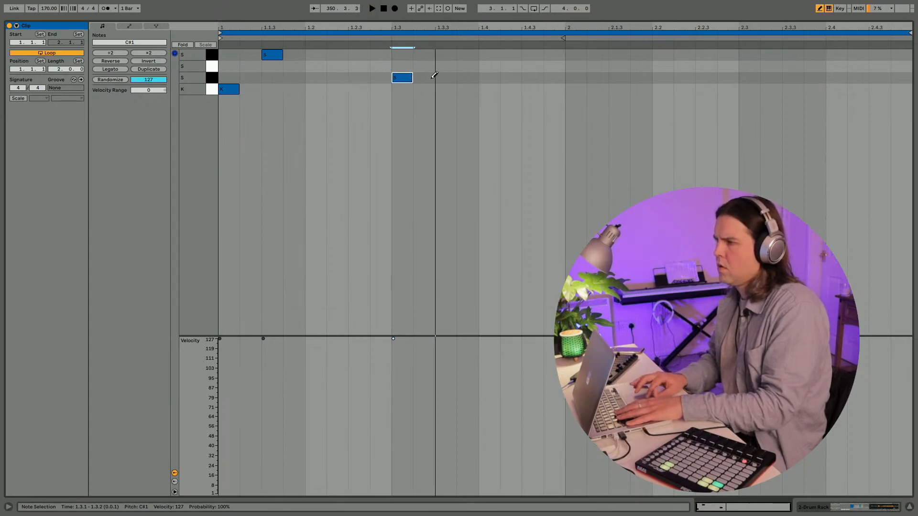
click(448, 77)
key(space)
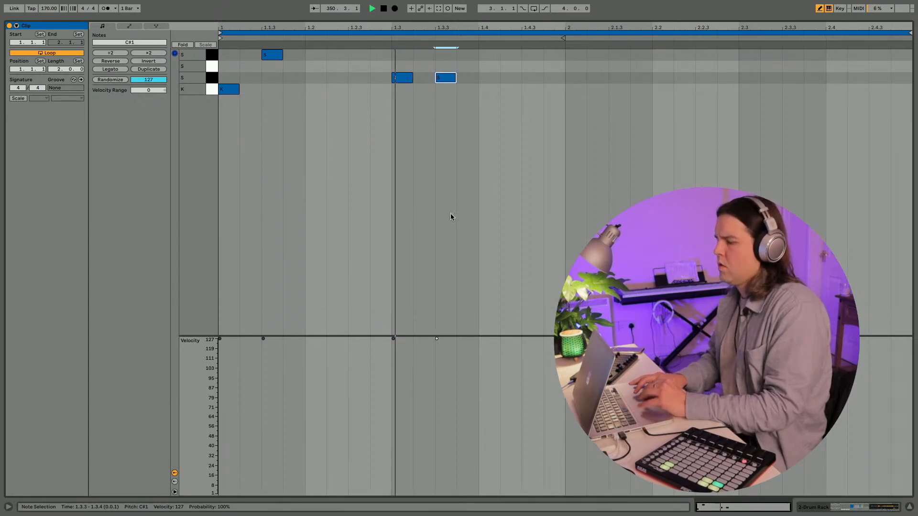
key(space)
Step: Add a kick at 2.1.1, a C#1 snare at 2.1.3 and a D#1 note at 2.2.3
click(576, 89)
click(620, 78)
key(space)
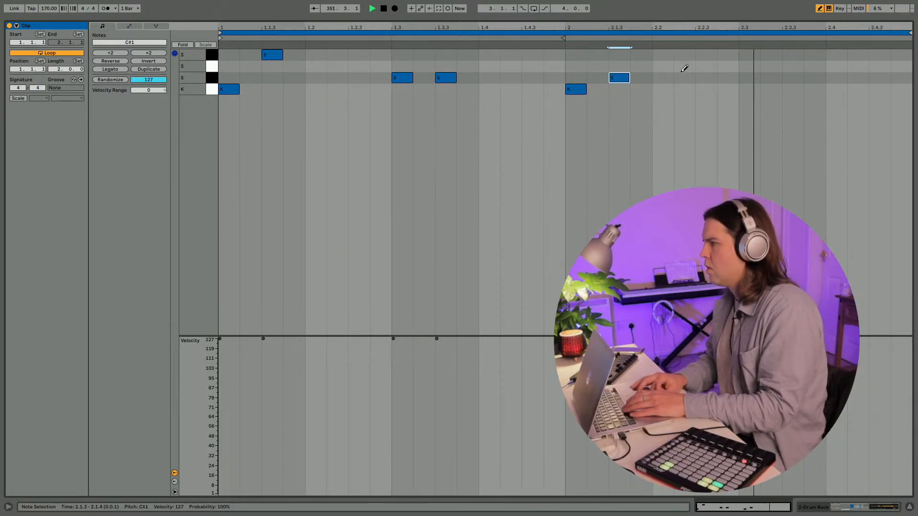
click(704, 55)
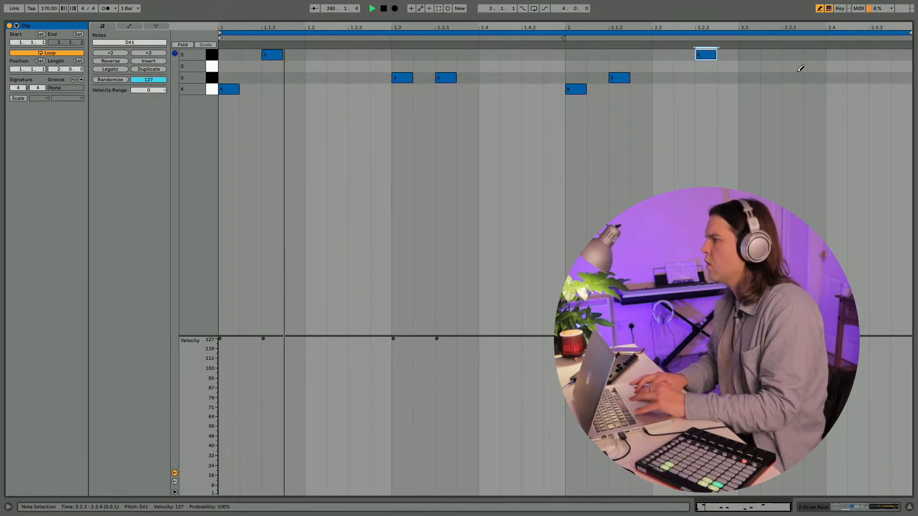
Step: Add a D1 snare at 2.4.1 and lead into it with a 1/32-note D1 roll from 2.3.3 with rising velocities
click(834, 66)
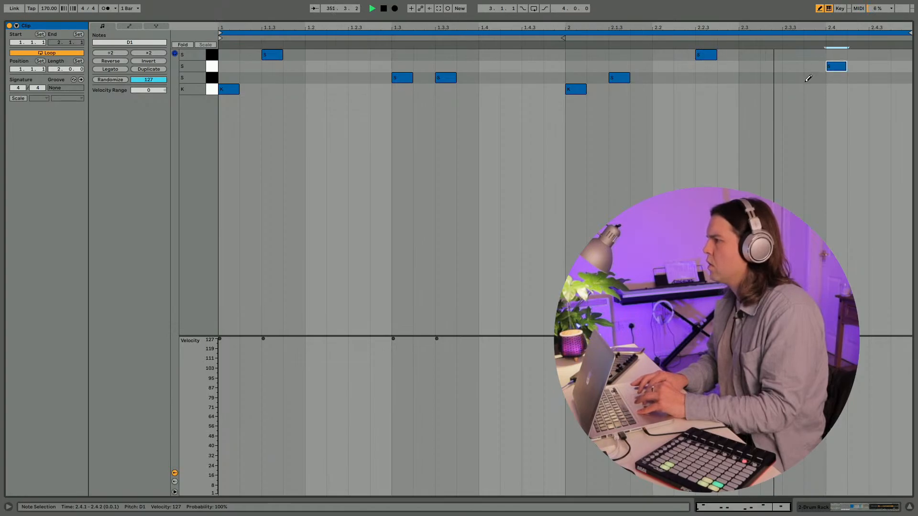
drag(820, 66, 795, 63)
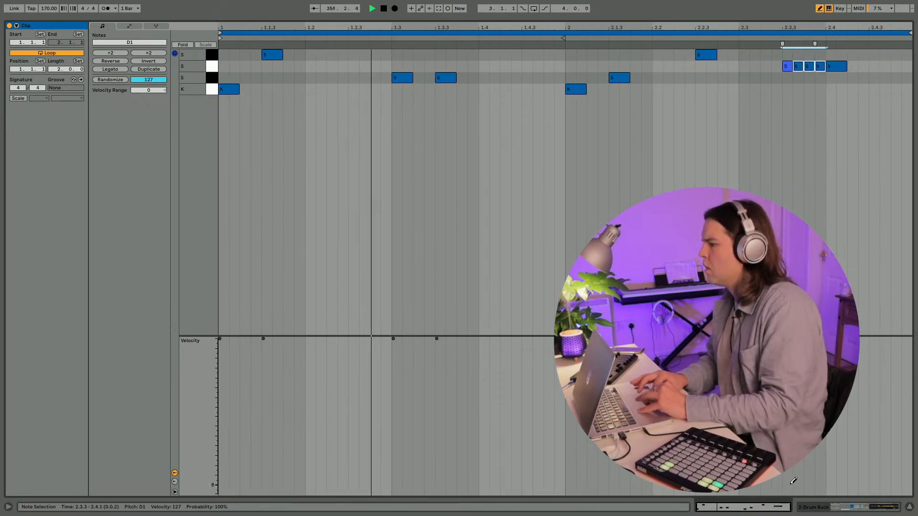
mouse_move(786, 483)
mouse_down()
mouse_move(818, 436)
mouse_move(819, 398)
mouse_up()
Step: Rename the D#1 pad H and select the Drum Rack's kick pad
key(shift+Tab)
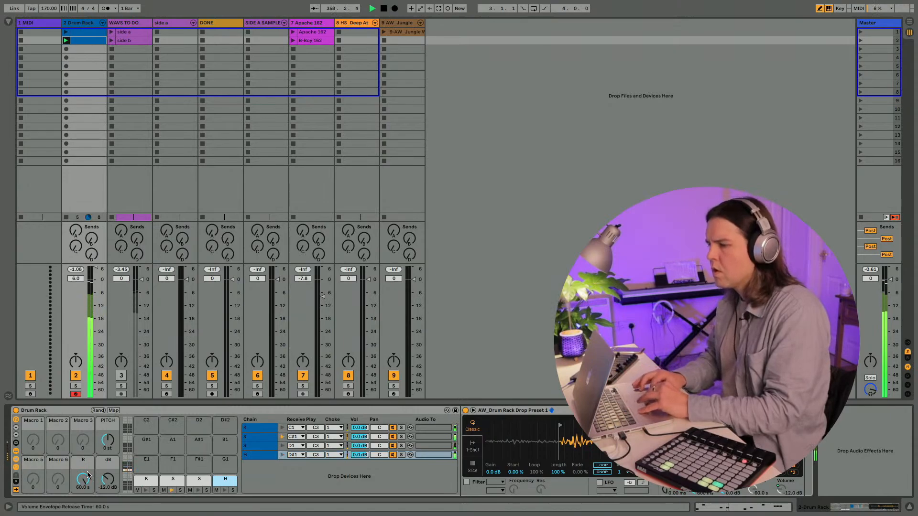
click(137, 476)
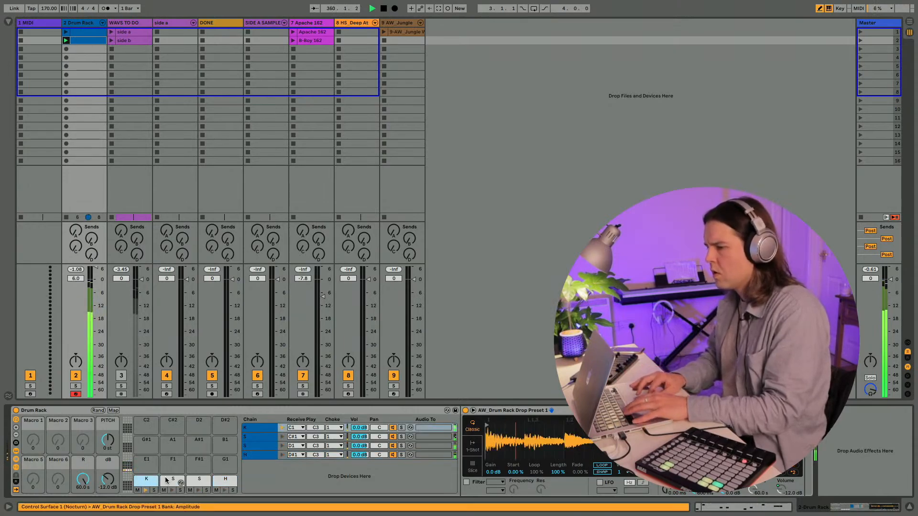
Step: Duplicate the Drum Rack's K, S, S and H pads from C1–D#1 onto E1–G1 and select the copies in turn
key(space)
drag(172, 484, 198, 461)
click(196, 480)
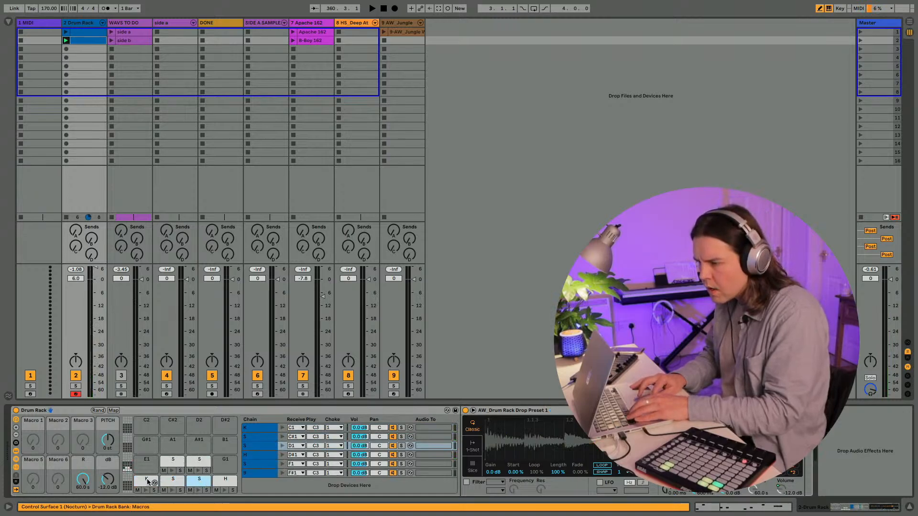
mouse_move(148, 482)
mouse_down()
mouse_move(146, 462)
mouse_move(146, 470)
mouse_up()
key(super+z)
click(221, 483)
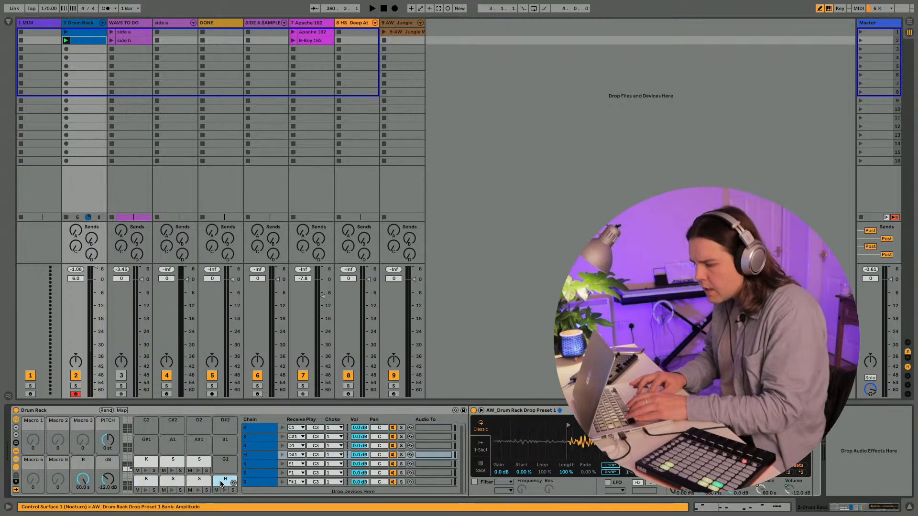
drag(221, 468, 225, 461)
click(143, 459)
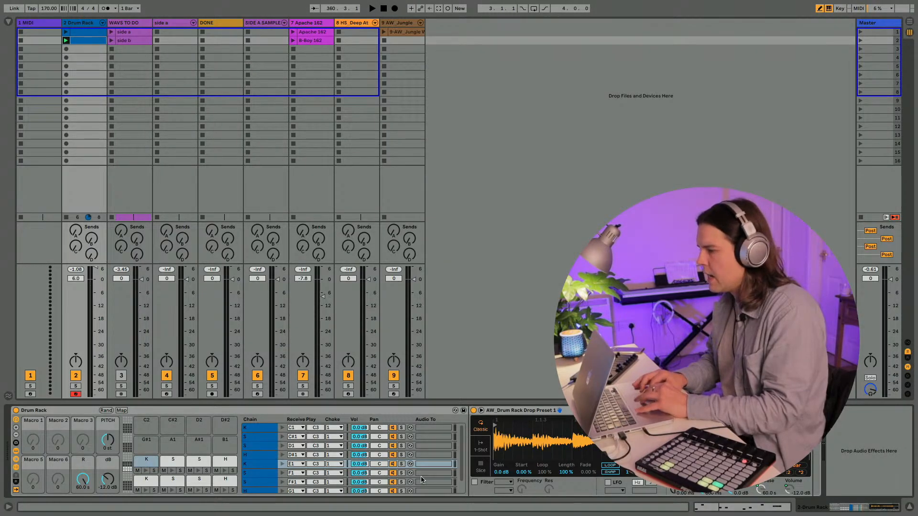
click(166, 460)
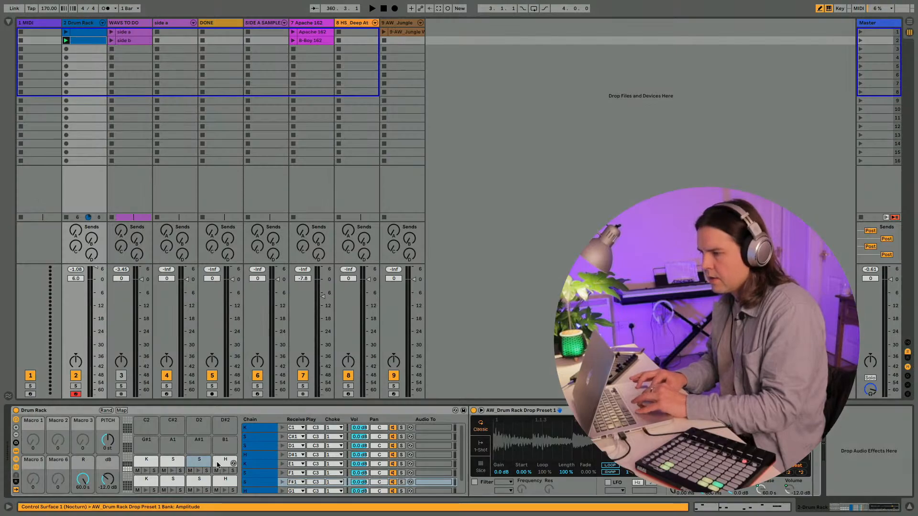
click(217, 462)
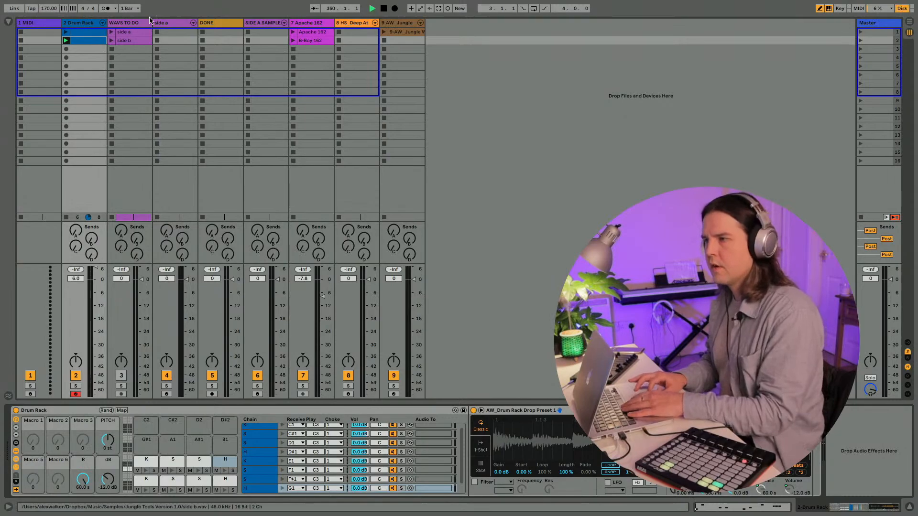
Step: Open the Drum Rack track's second clip and move the kick at 3.1.1 to E1, also trying F#1
key(space)
double_click(94, 40)
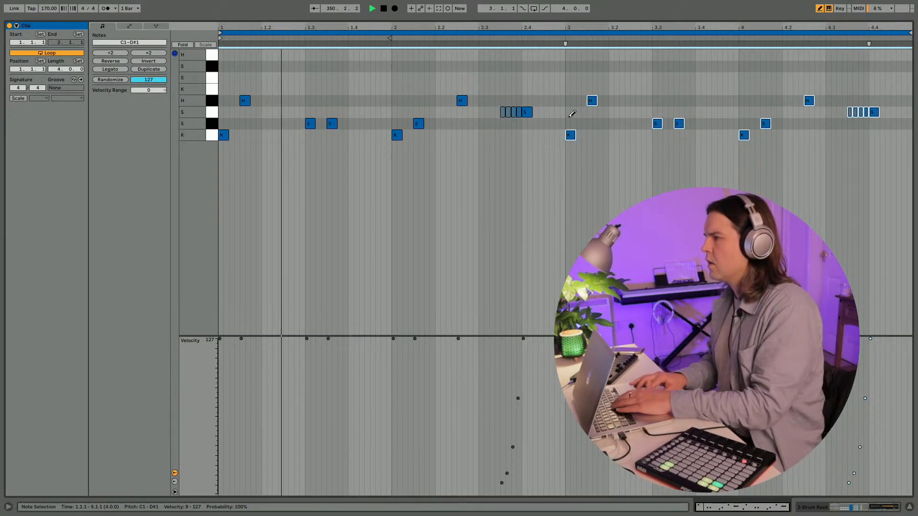
click(569, 134)
key(Up)
key(Up)
key(Up)
key(Up)
key(Up)
key(Up)
key(Up)
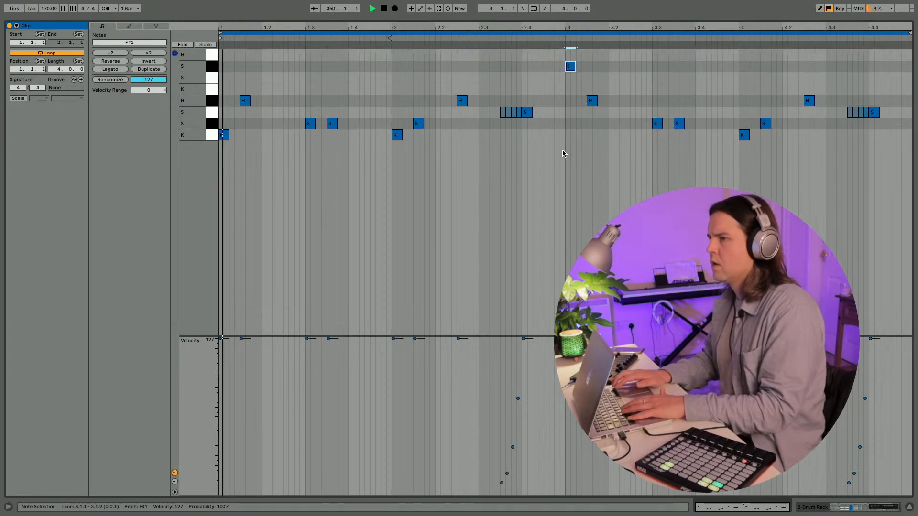
key(Down)
key(Down)
key(Down)
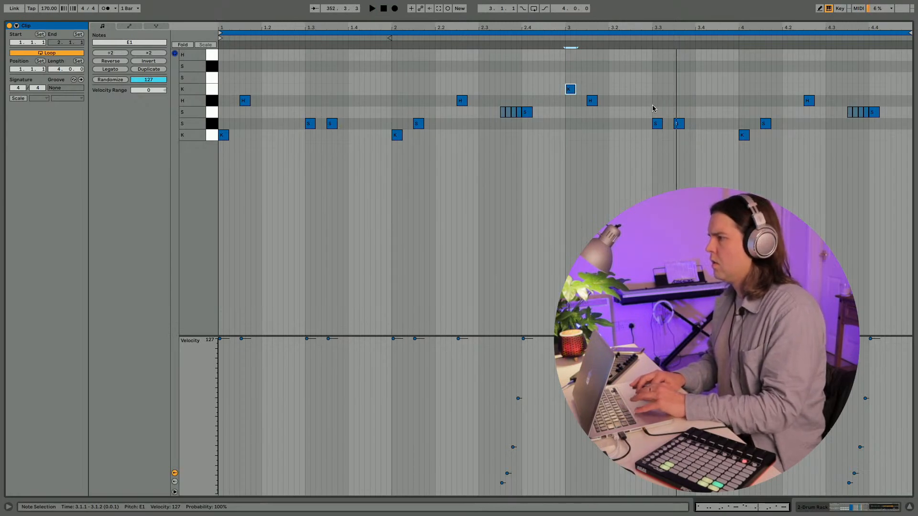
Step: Move the snare at 3.3.1 up to D1 and copy the 3.3.3 snare to F1 at 3.4.1
click(656, 123)
key(Up)
click(679, 123)
key(ctrl+d)
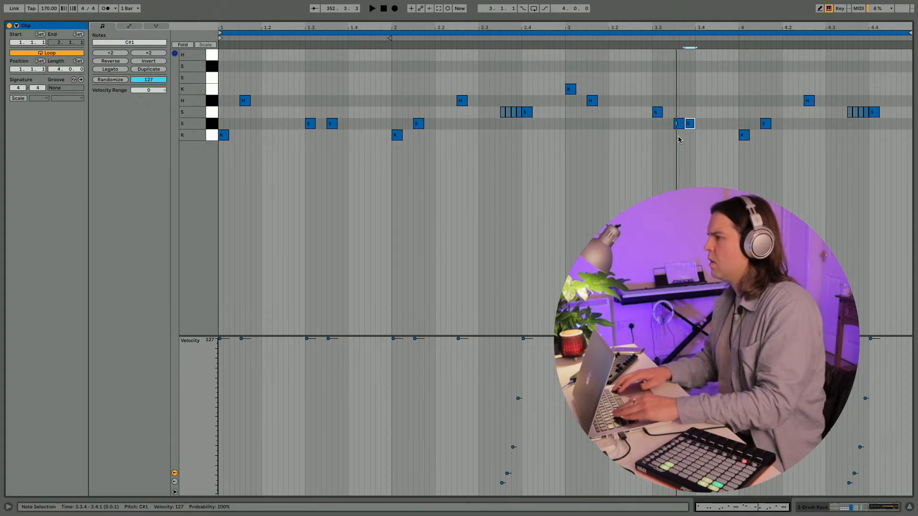
key(Up)
key(Up)
key(Up)
key(Up)
key(space)
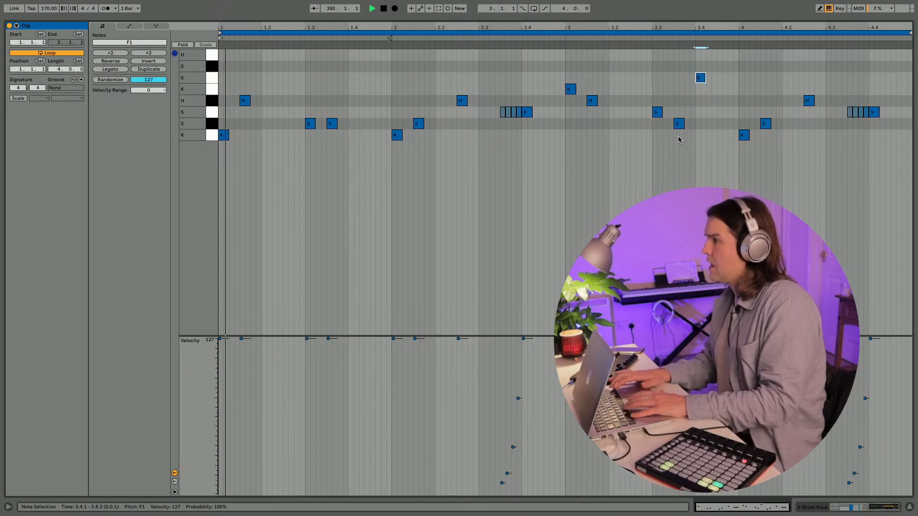
Step: Duplicate the F1 snare at 3.4.1 three times to make a sixteenth-note run through 3.4.4
click(603, 192)
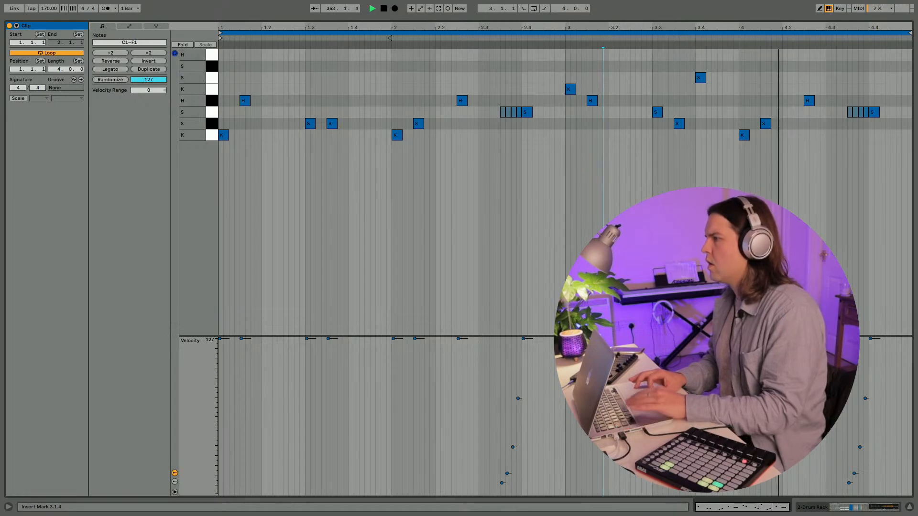
click(699, 78)
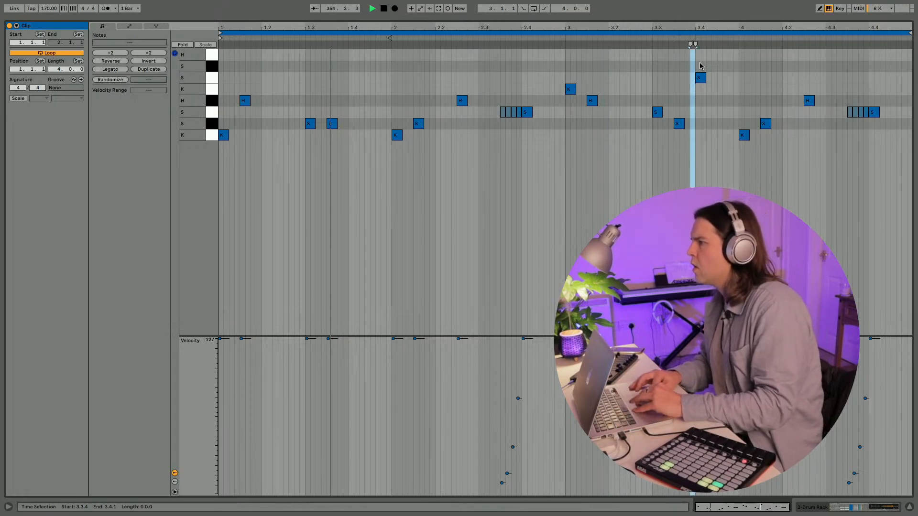
key(ctrl+d)
key(ctrl+d)
key(ctrl+d)
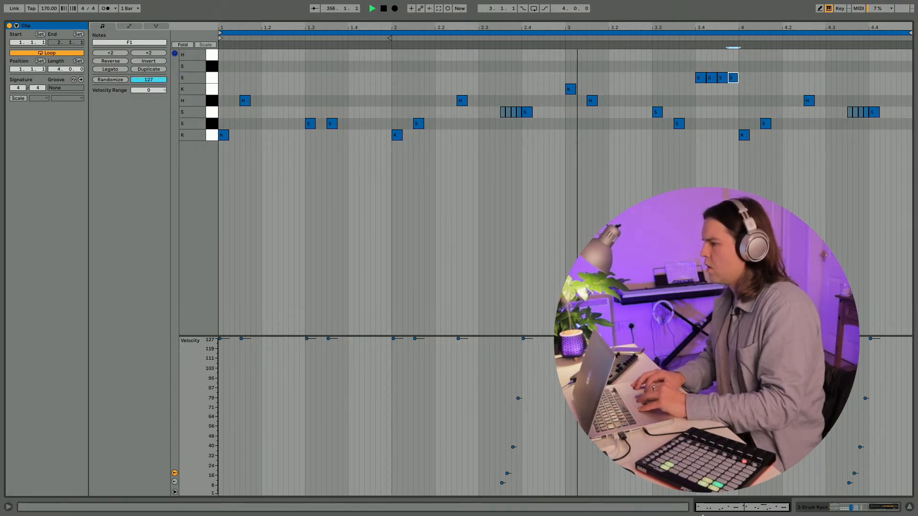
Step: Ramp the velocities of the four F1 snares at 3.4.1–3.4.4 upward from about 16 to 86
key(b)
key(b)
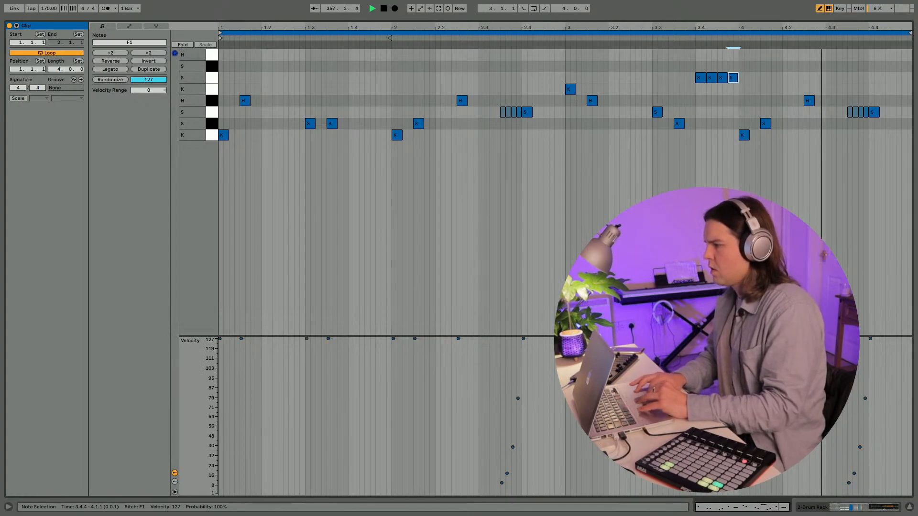
drag(734, 70, 694, 86)
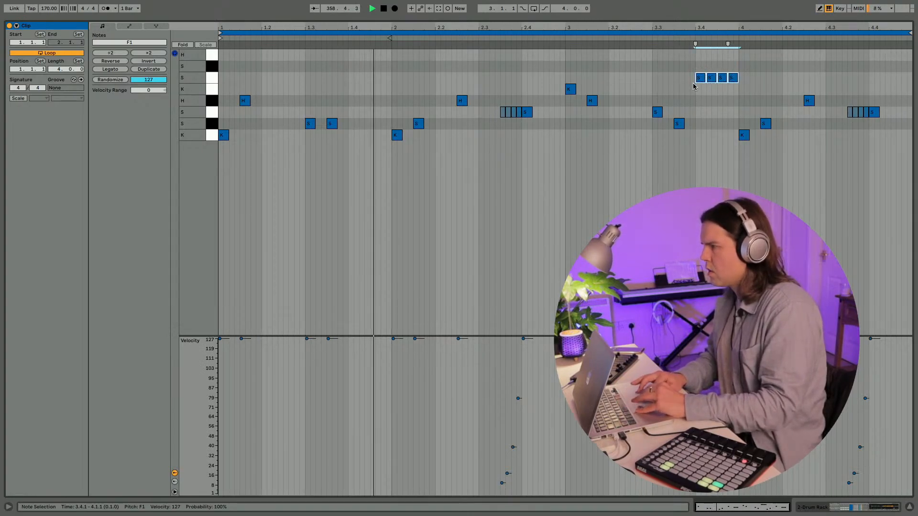
key(b)
drag(696, 472, 730, 388)
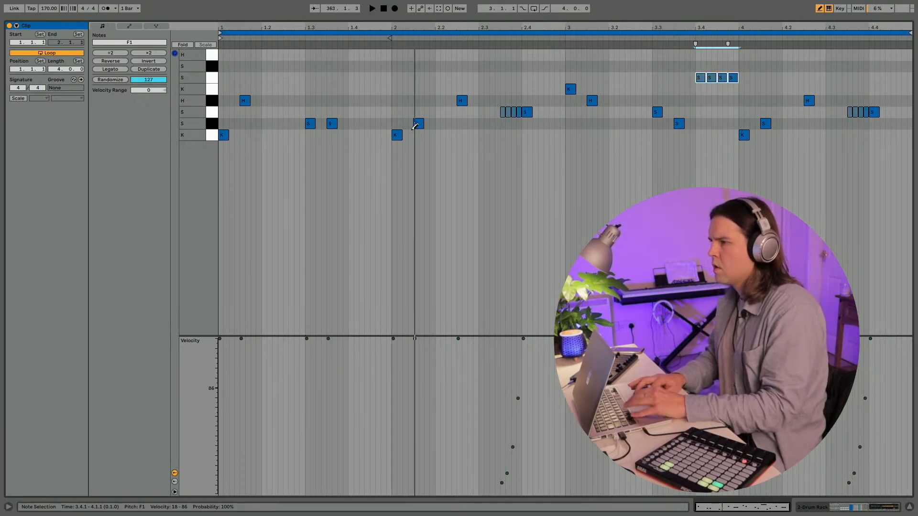
Step: Lead into the 2.1.1 kick with a four-note 1/32 C1 roll from 1.4.3 with rising velocities, and play the clip
drag(390, 134, 373, 135)
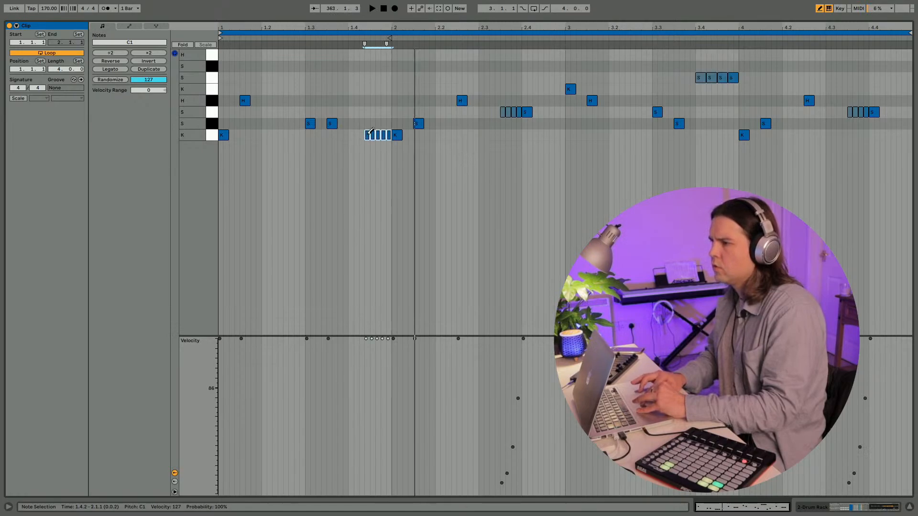
click(369, 133)
key(ctrl+a)
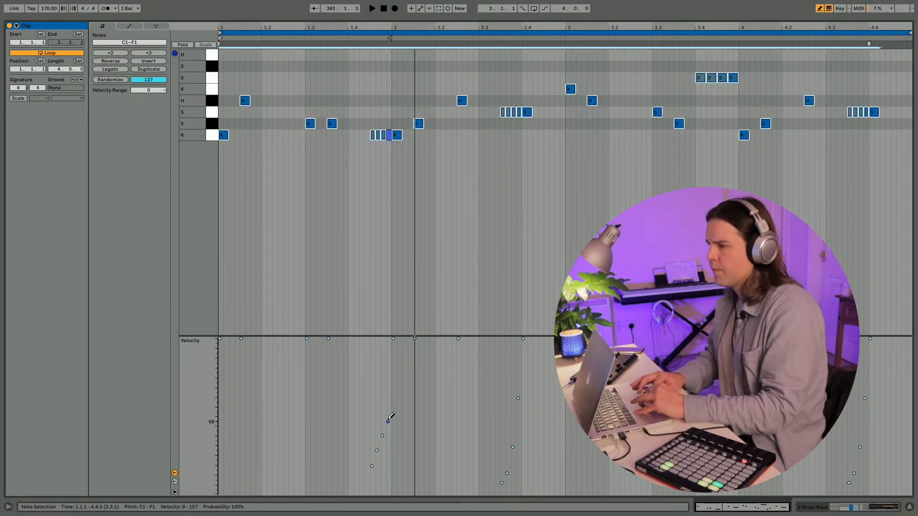
drag(391, 416, 391, 405)
key(space)
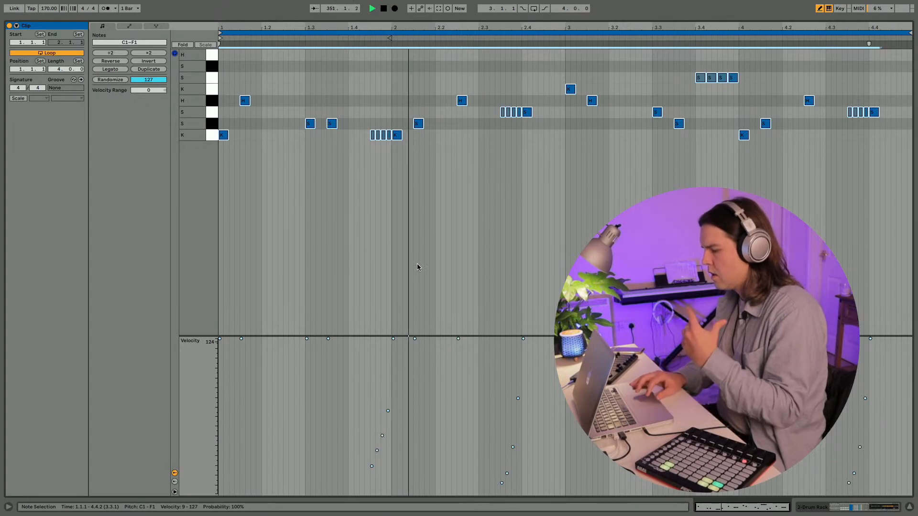
Step: Remove the C#1 snare at 2.1.3, then add a C1 kick at 2.2.1 and a D#1 hat at 2.3.1
click(419, 122)
key(space)
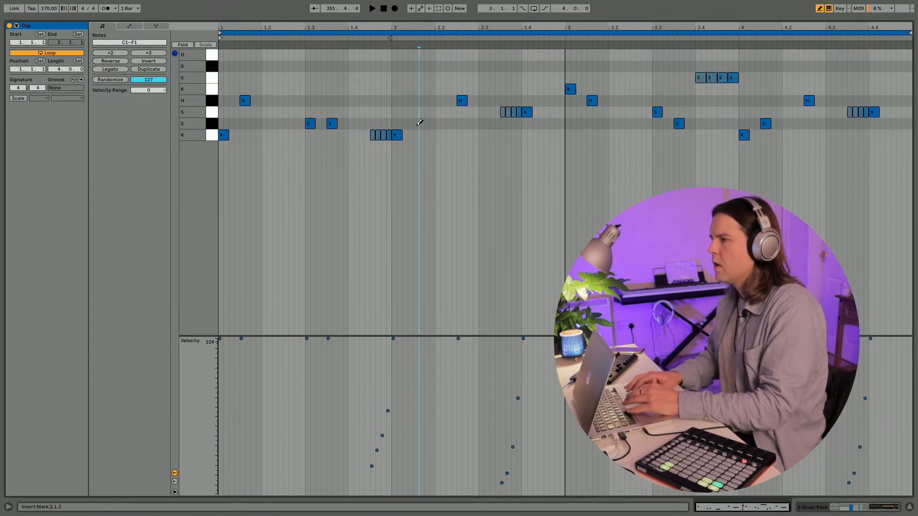
click(439, 134)
key(space)
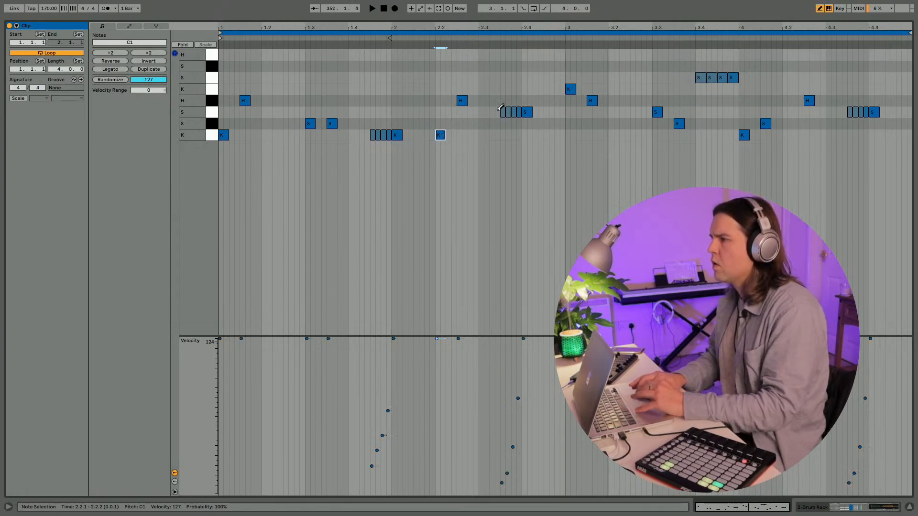
click(484, 101)
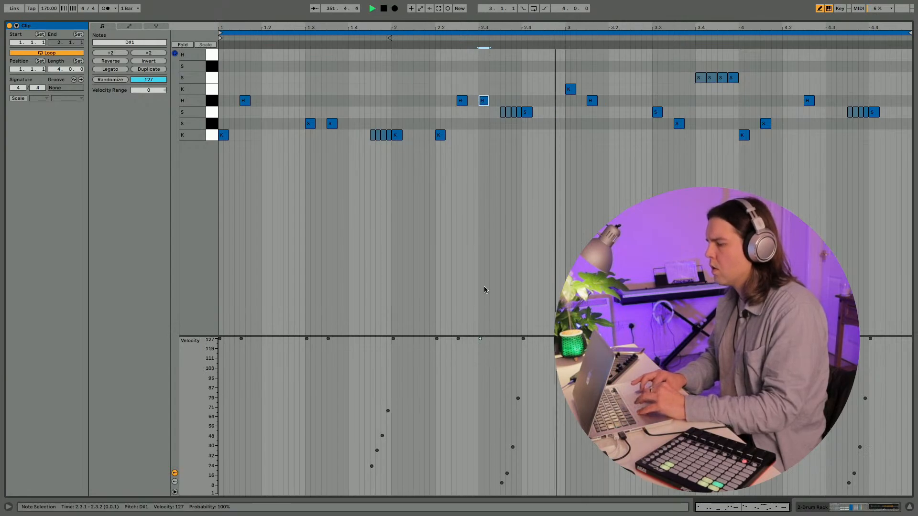
Step: Return to the session's clip grid, select the Drum Rack track's third slot and rename the E1 pad KBEATS
key(Tab)
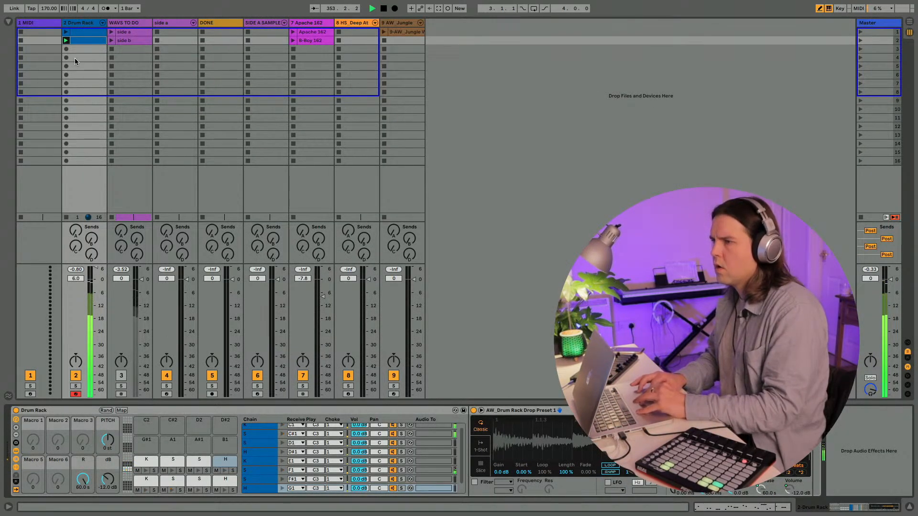
click(93, 49)
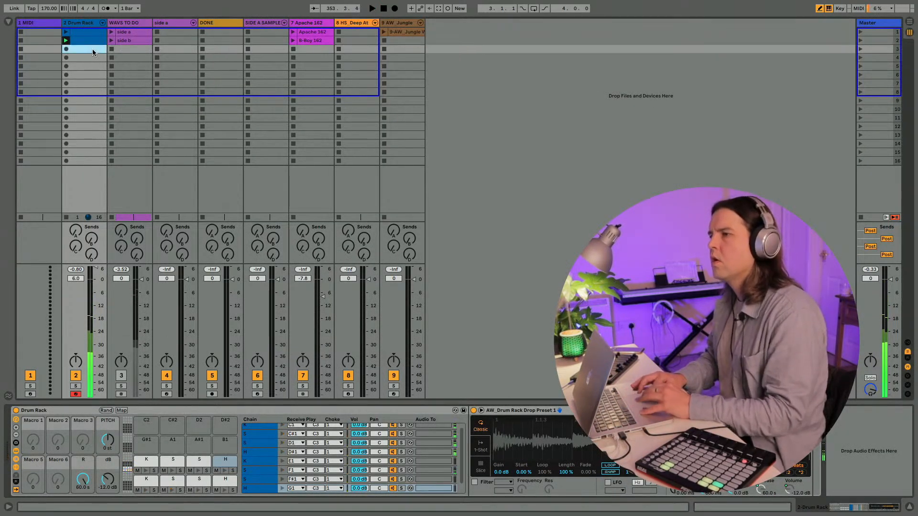
click(143, 461)
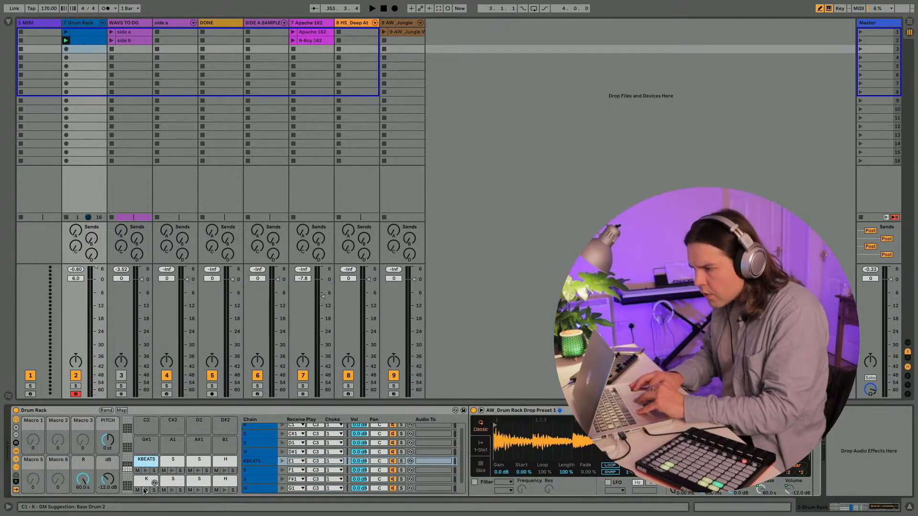
Step: Duplicate the K, S, S and H pads from C1–D#1 onto G#1, A1, A#1 and B1
click(142, 481)
drag(151, 460, 146, 444)
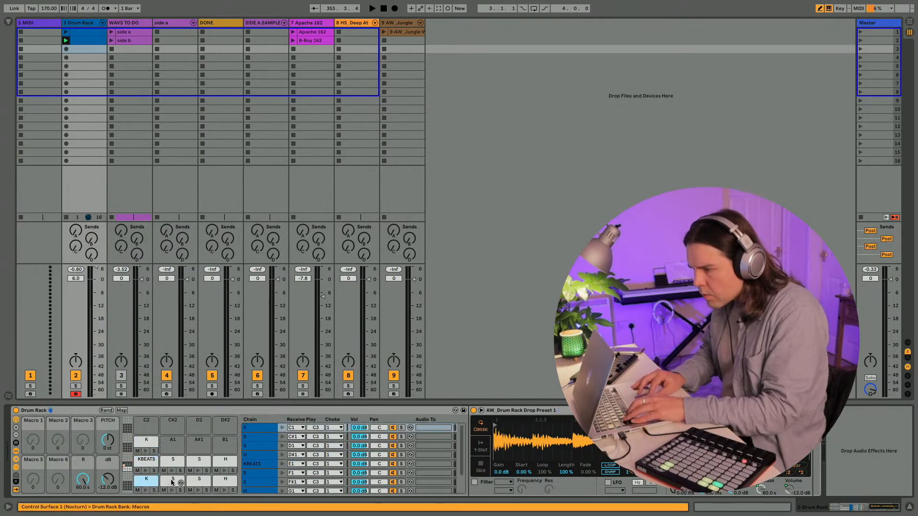
drag(173, 479, 172, 444)
click(199, 480)
drag(198, 482, 197, 447)
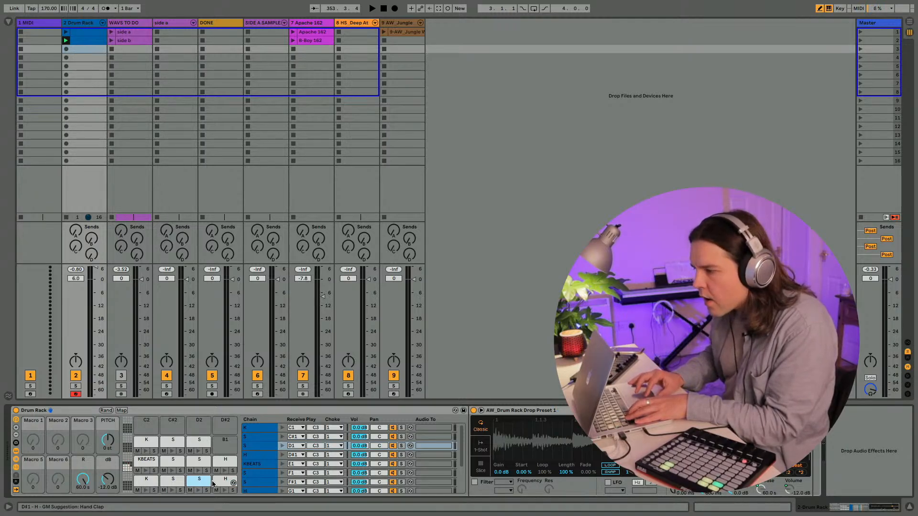
click(224, 480)
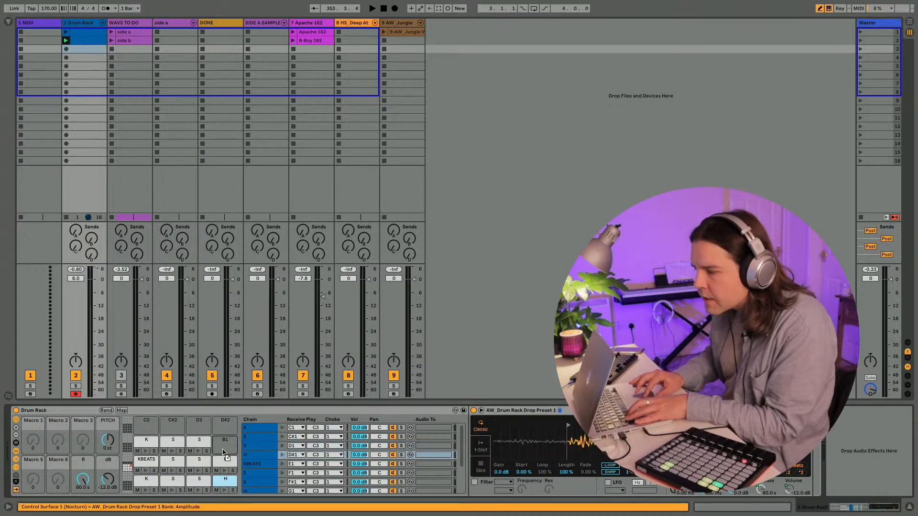
drag(223, 452, 225, 447)
Step: Rename the G#1 pad KPD and select the A1 snare pad
click(145, 443)
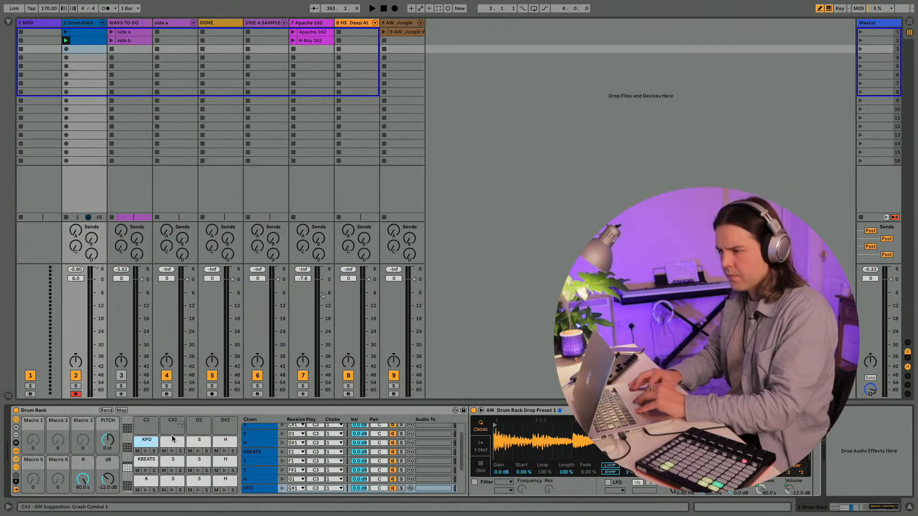
click(172, 439)
key(ctrl+v)
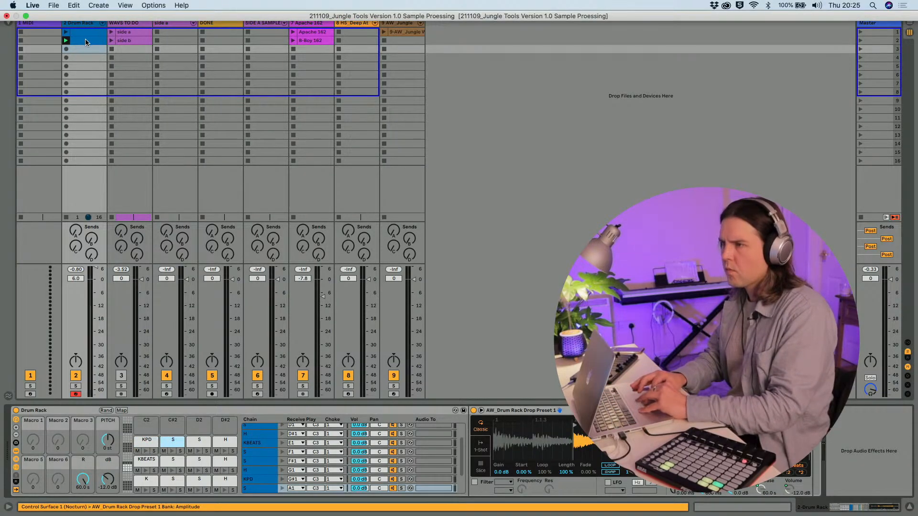
Step: Copy the Drum Rack track's first clip into its empty third slot
key(Up)
key(Up)
click(84, 50)
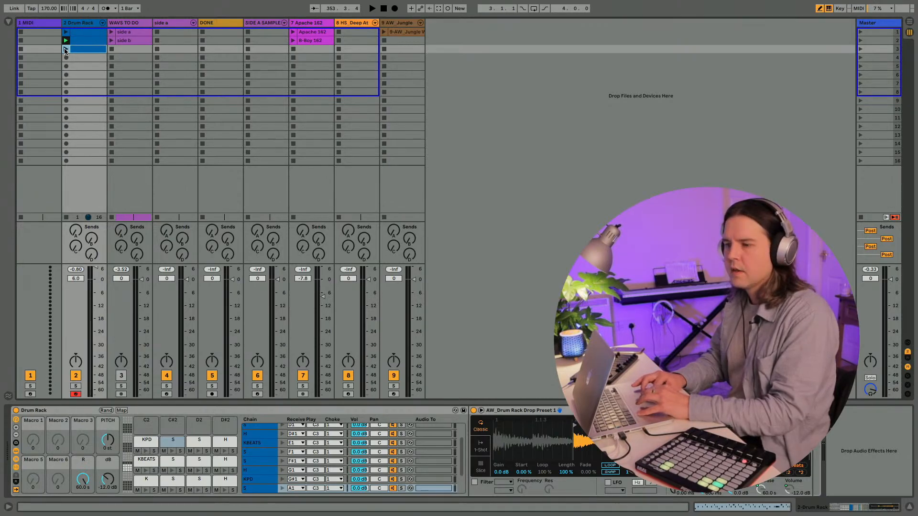
Step: Launch the third-slot clip, open its notes, clear the time selection and switch to Draw mode with playback stopped
click(66, 50)
double_click(76, 53)
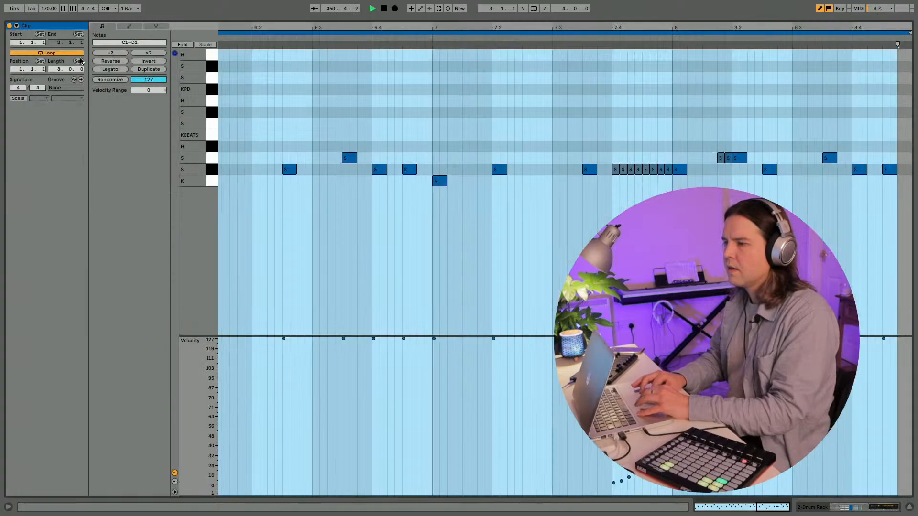
key(b)
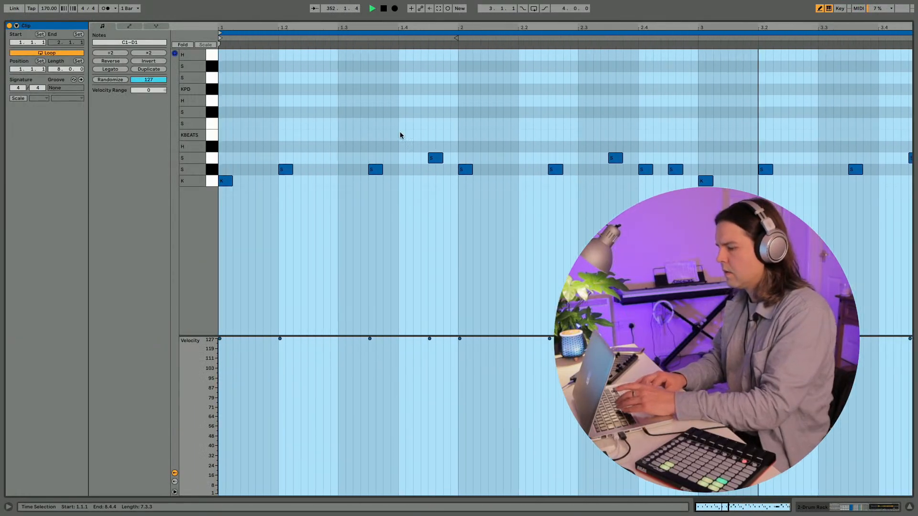
click(293, 185)
key(space)
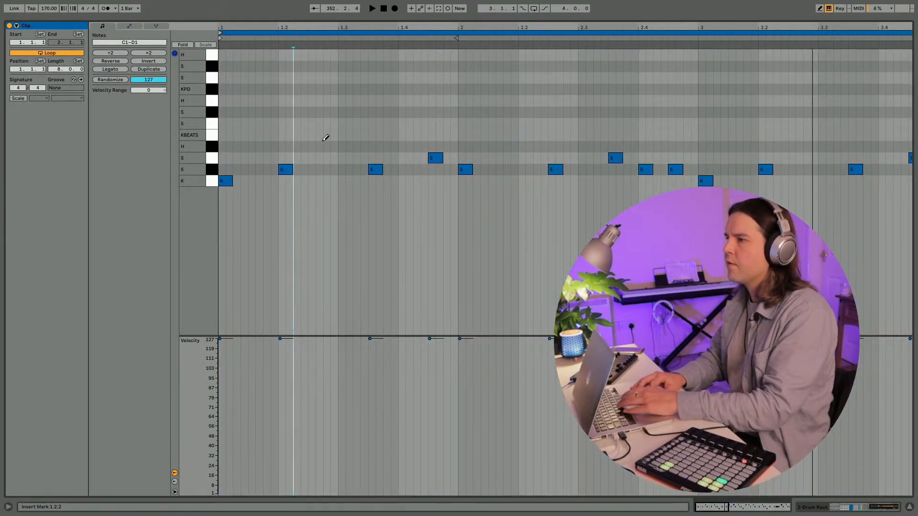
key(b)
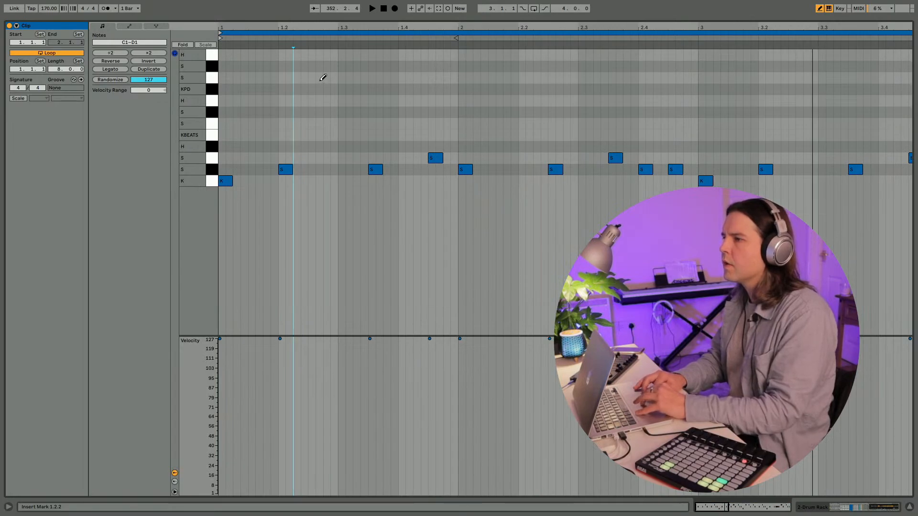
Step: Draw a short A1 snare note at about 1.2.3 in the third-slot clip
click(319, 78)
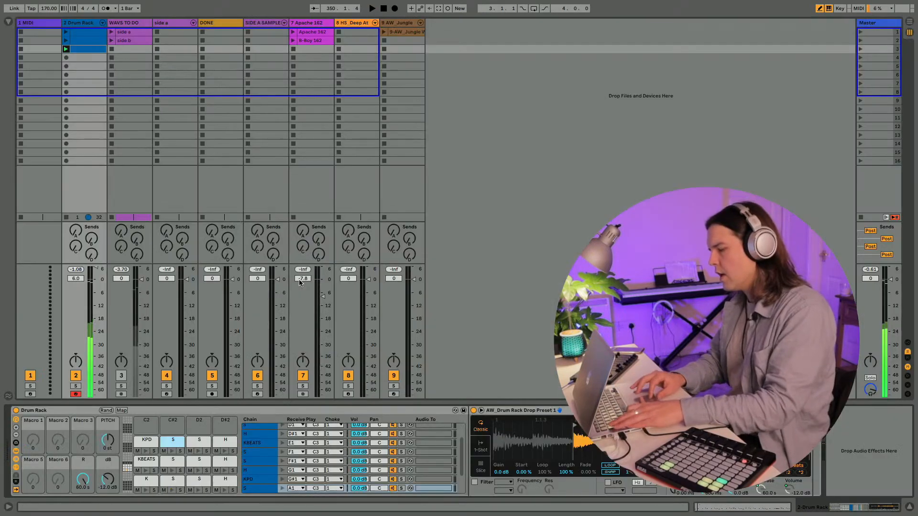
Step: Check the sampler settings of the KPD, A1 snare, A#1 snare and B1 hat pads in the Drum Rack
key(Tab)
click(146, 437)
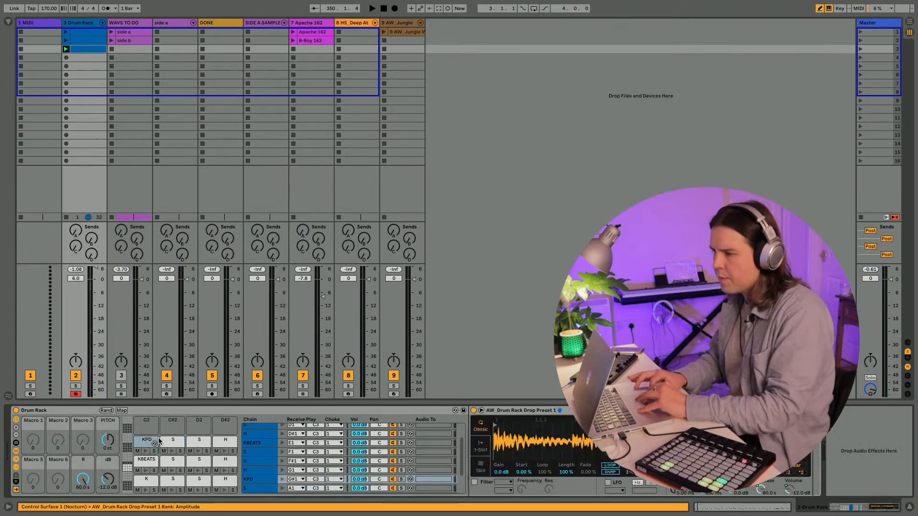
click(166, 440)
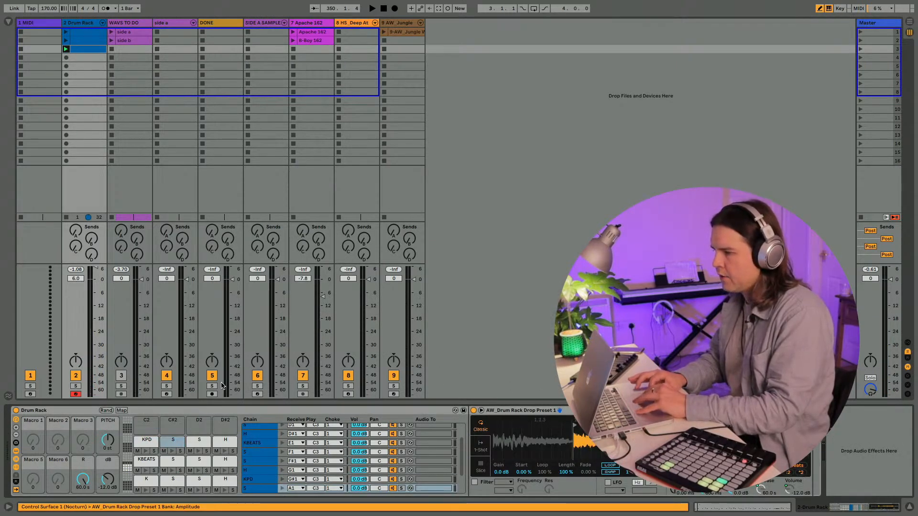
click(199, 441)
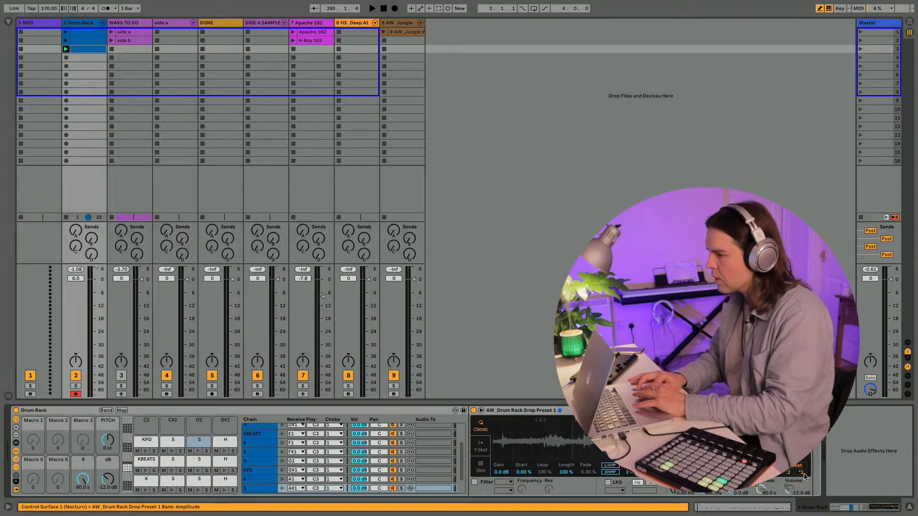
click(215, 440)
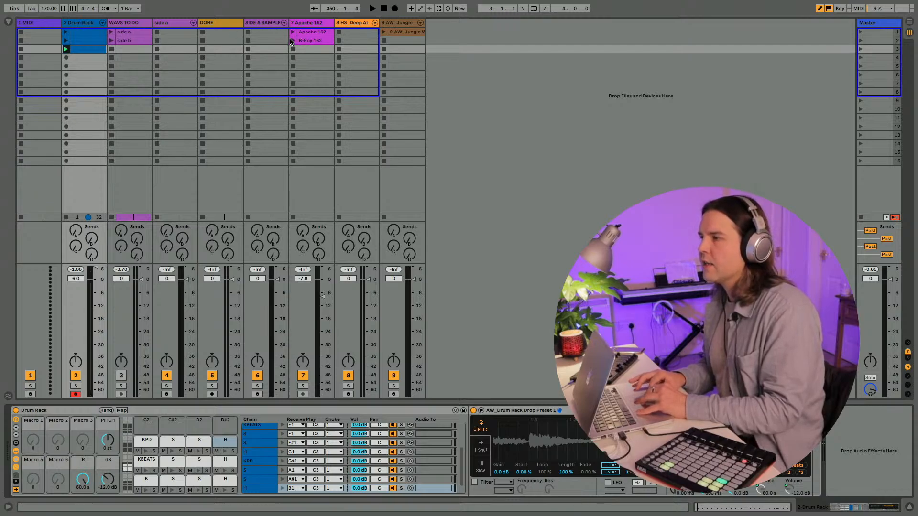
Step: Reopen the third-slot clip's notes, leave Draw mode, quantize the A1 snare to 1.2.3 and audition it
double_click(84, 56)
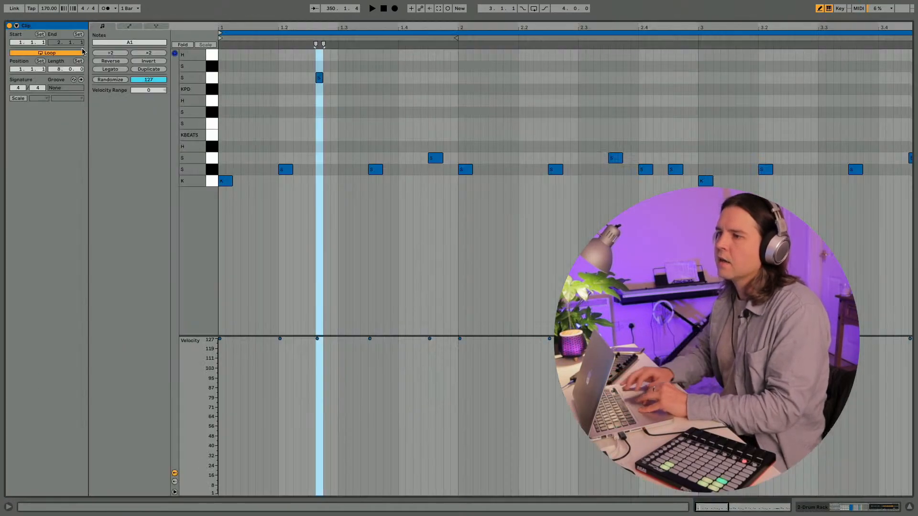
key(b)
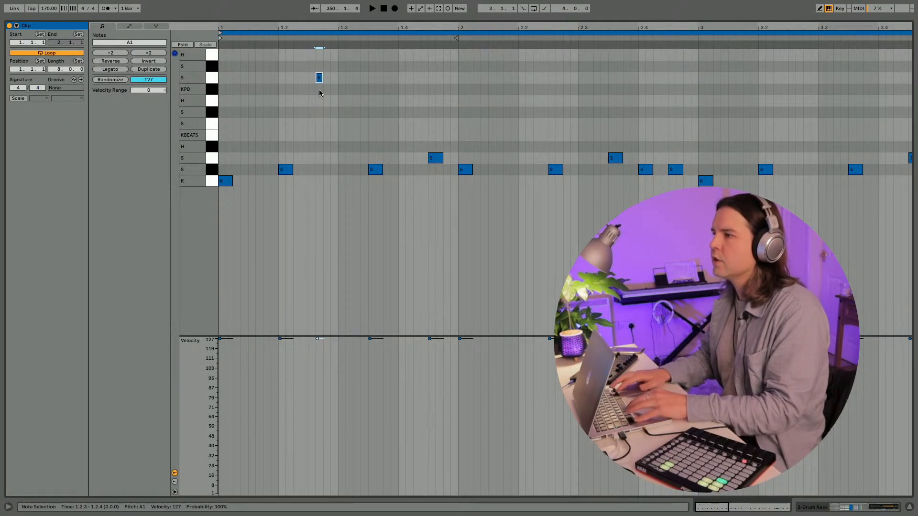
key(ctrl+u)
key(space)
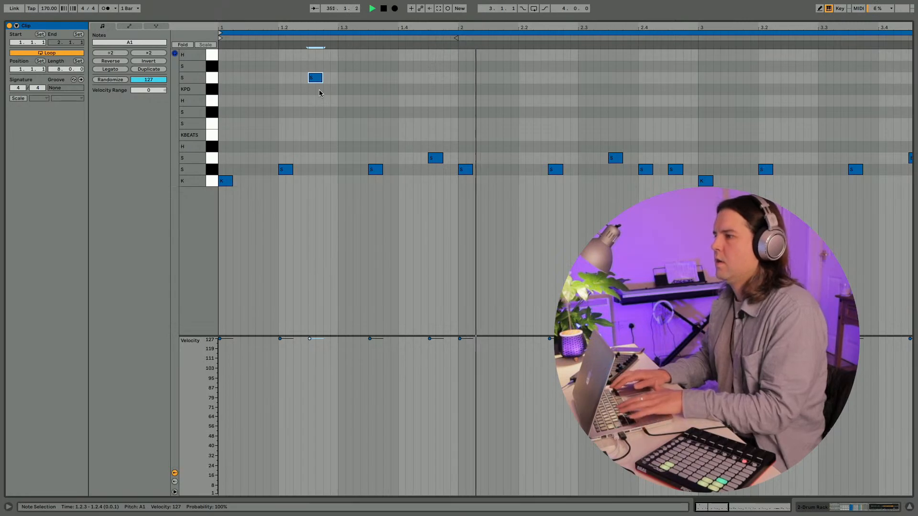
key(space)
Step: Transpose the C#1 snare note at 2.1.1 up to the A#1 snare pad and audition the clip
click(466, 171)
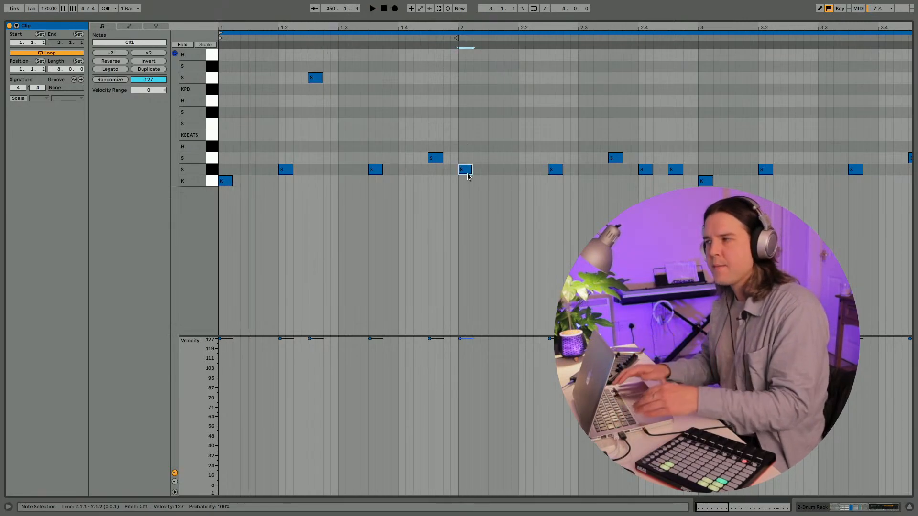
key(Up)
key(Up)
key(Up)
key(Up)
key(Up)
key(Up)
key(Up)
key(Up)
key(Up)
key(Up)
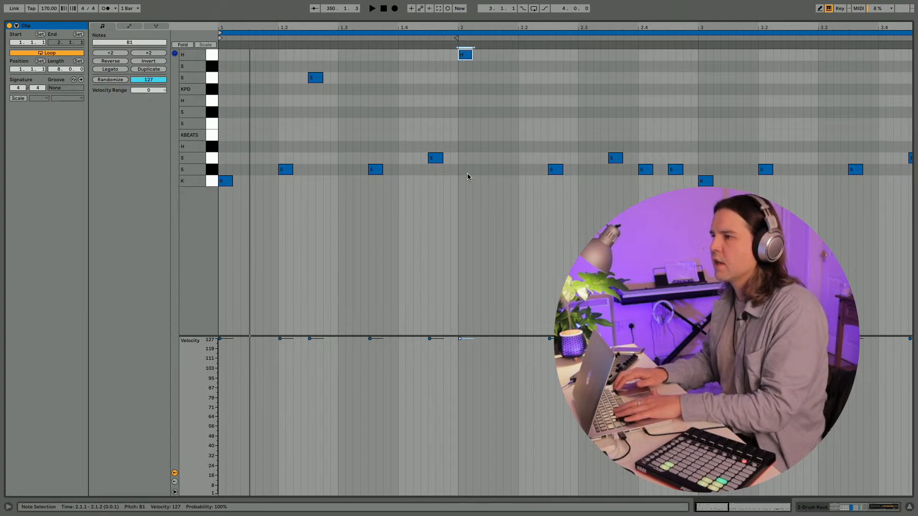
key(Down)
key(space)
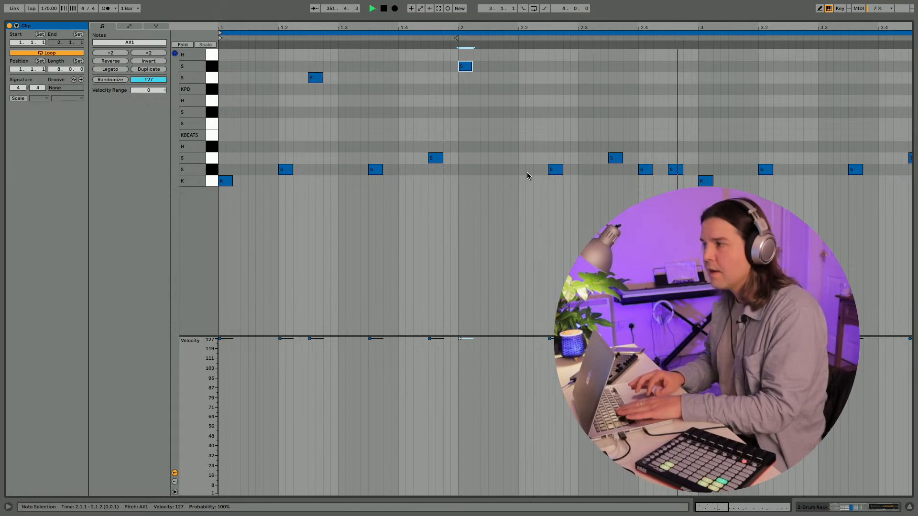
key(space)
Step: Transpose the two C#1 snare notes at 2.4.1 and 2.4.3 up to the A1 snare pad
drag(638, 151, 685, 181)
key(Up)
key(Up)
key(Up)
key(Up)
key(Up)
key(Up)
key(Up)
key(Up)
key(Up)
key(Up)
key(Down)
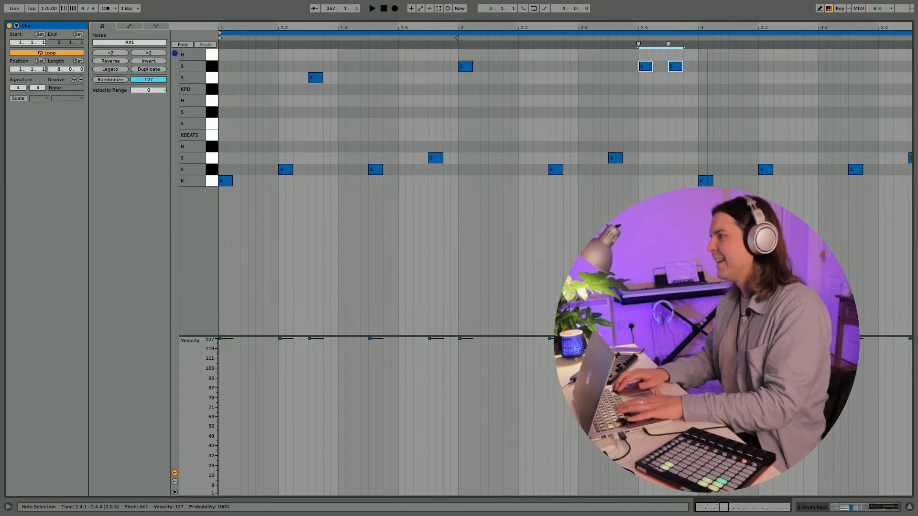
key(Down)
Step: Duplicate the A1 snare into the gaps at 2.4.2 and 2.4.4, then audition the clip
drag(660, 76, 651, 104)
key(super+d)
key(super+d)
key(super+d)
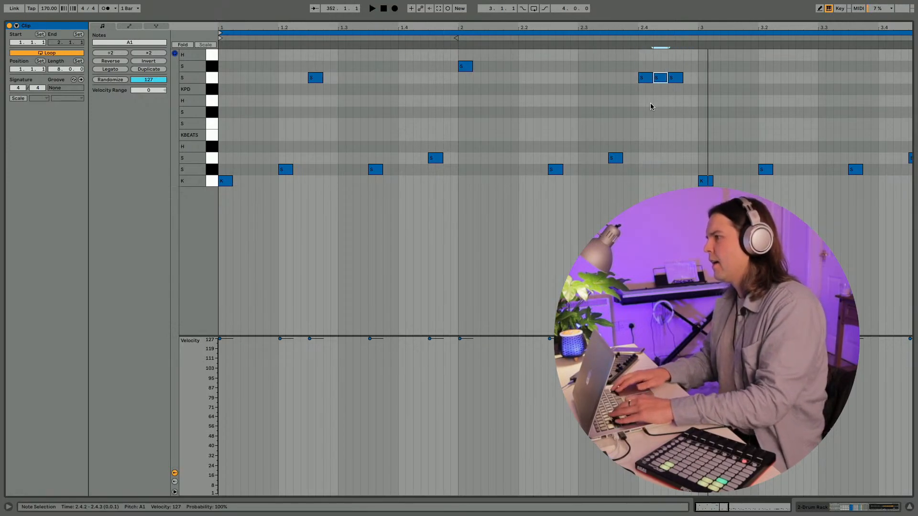
key(space)
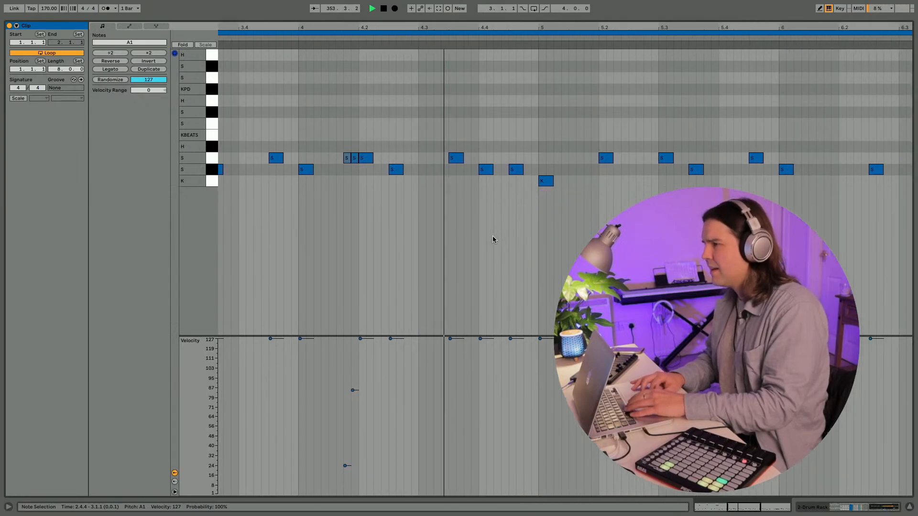
key(space)
Step: Move the C#1 snare note at 4.4.1 to the KPD pad on G#1 and lengthen it to 4.4.3
click(487, 170)
key(Up)
key(Up)
key(Up)
key(Up)
key(Up)
key(Up)
key(Up)
key(Up)
key(Up)
key(Up)
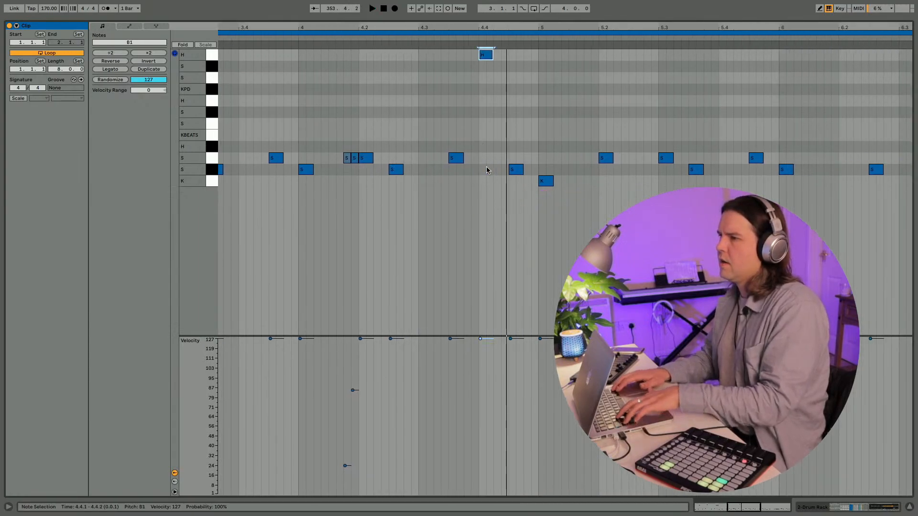
key(Down)
key(Down)
key(Down)
key(shift+Right)
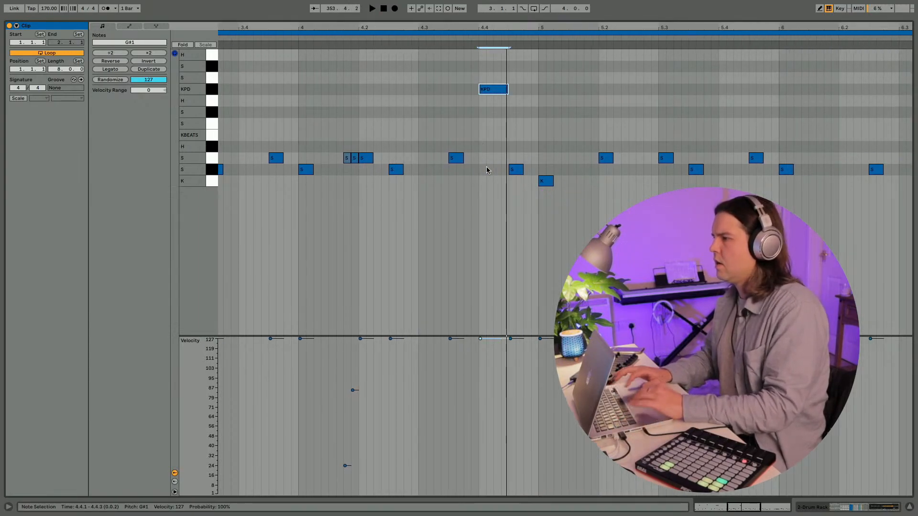
Step: Remove the snare note at 4.4.3, extend the KPD note to 5.1.1 and audition the clip
click(516, 170)
key(Up)
key(Up)
key(Up)
key(Up)
key(Up)
key(Up)
key(Up)
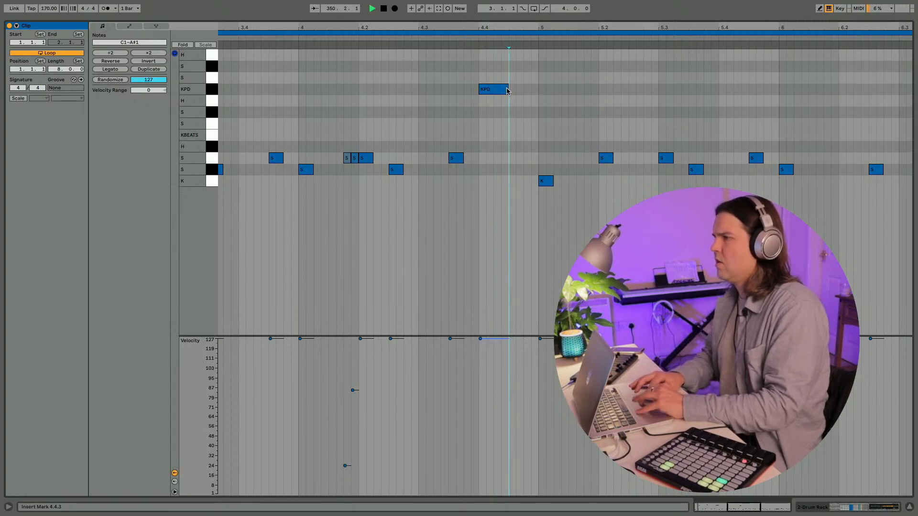
drag(508, 89, 539, 91)
key(space)
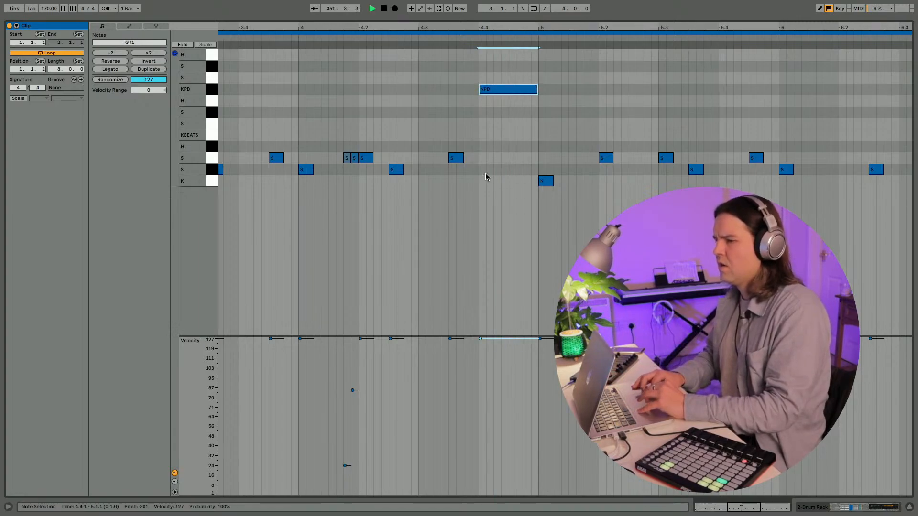
click(500, 207)
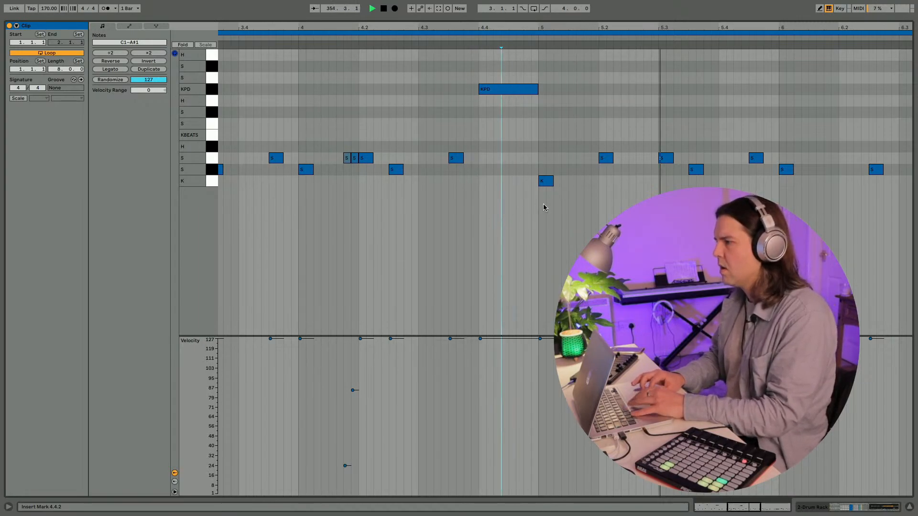
key(space)
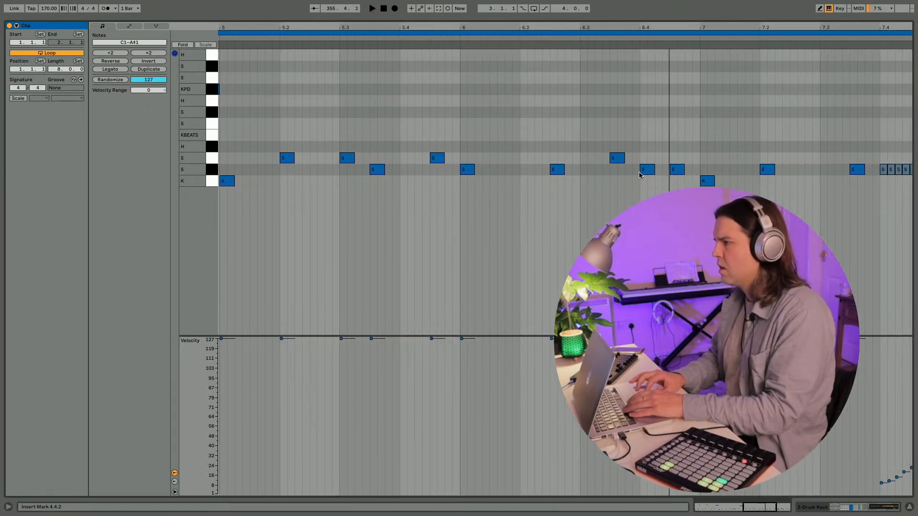
Step: Transpose the C#1 snare note at 6.4.1 up to the F1 snare pad
drag(644, 154, 681, 189)
click(647, 170)
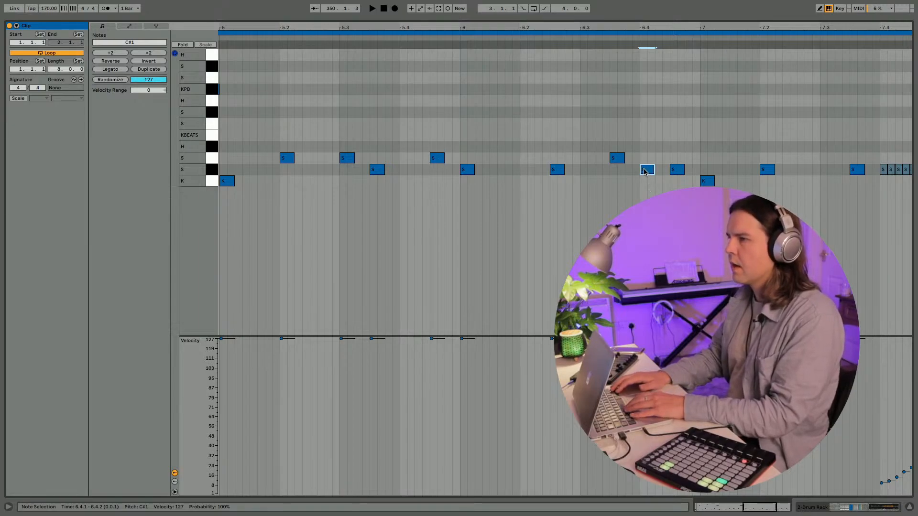
key(Up)
key(Up)
key(Up)
key(Up)
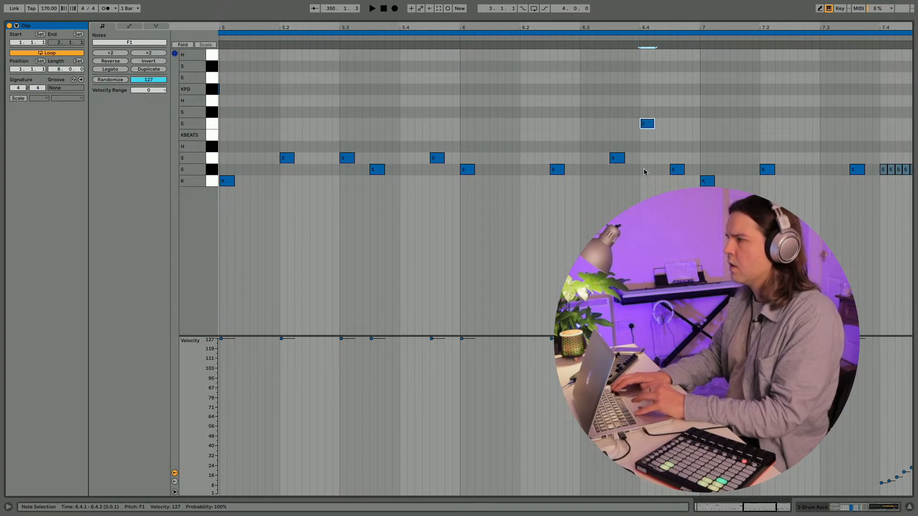
Step: Transpose the C#1 snare note at 6.4.3 up to the A1 snare pad
click(676, 169)
key(Up)
key(Up)
key(Up)
key(Up)
key(Up)
key(Up)
key(Up)
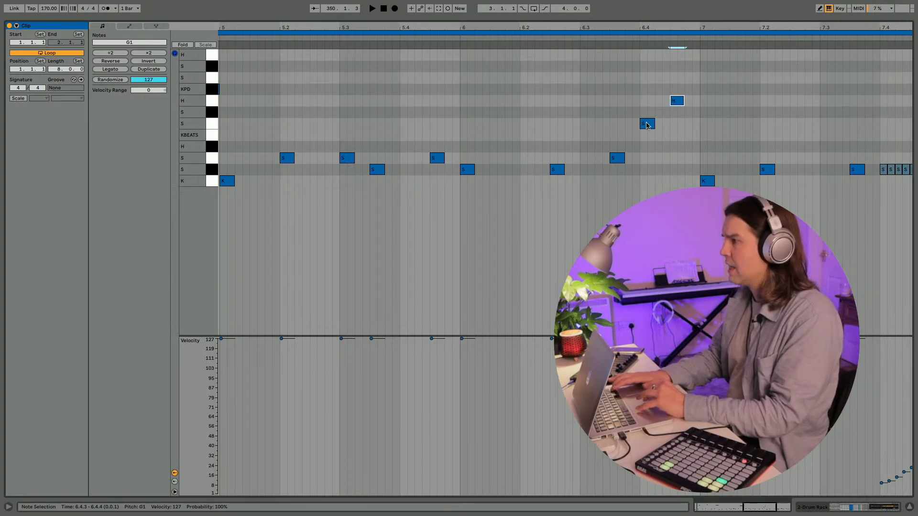
key(Up)
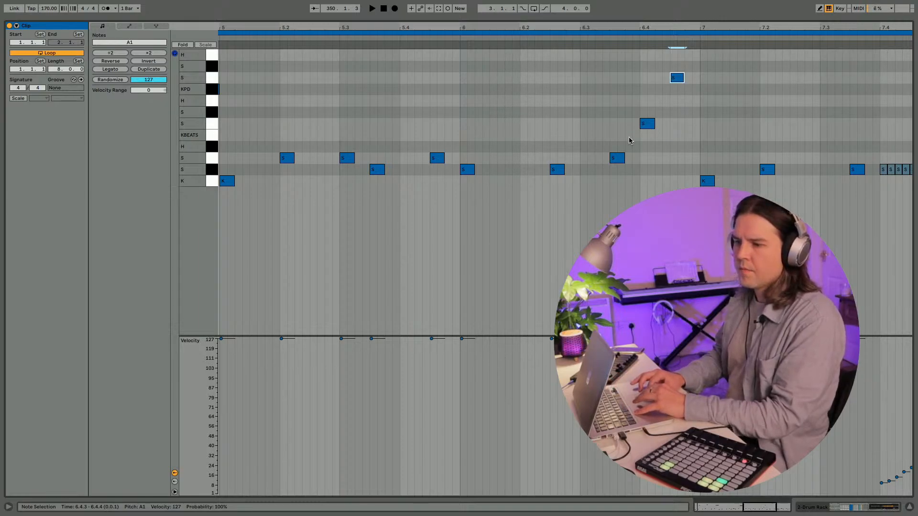
Step: Audition the whole clip and transpose the C#1 snare roll from 7.4.1 through 8.1.1 up to the A#1 pad
double_click(566, 27)
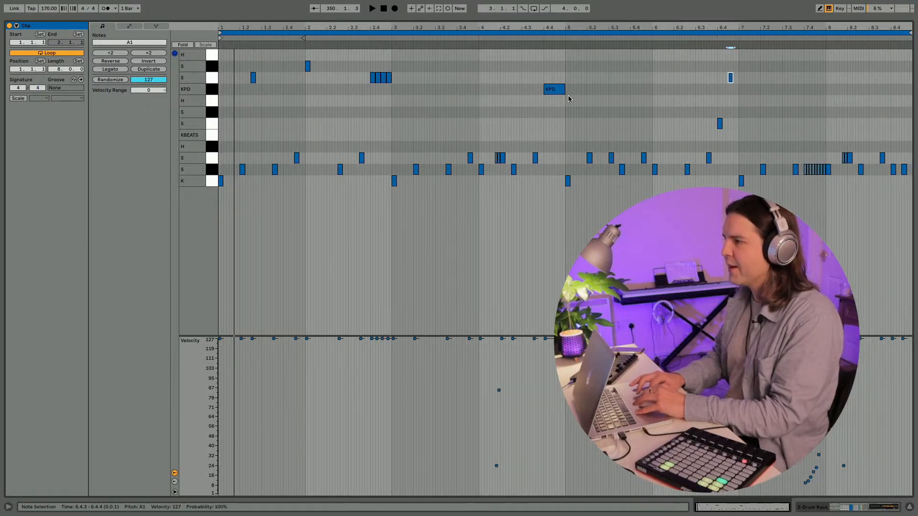
click(416, 253)
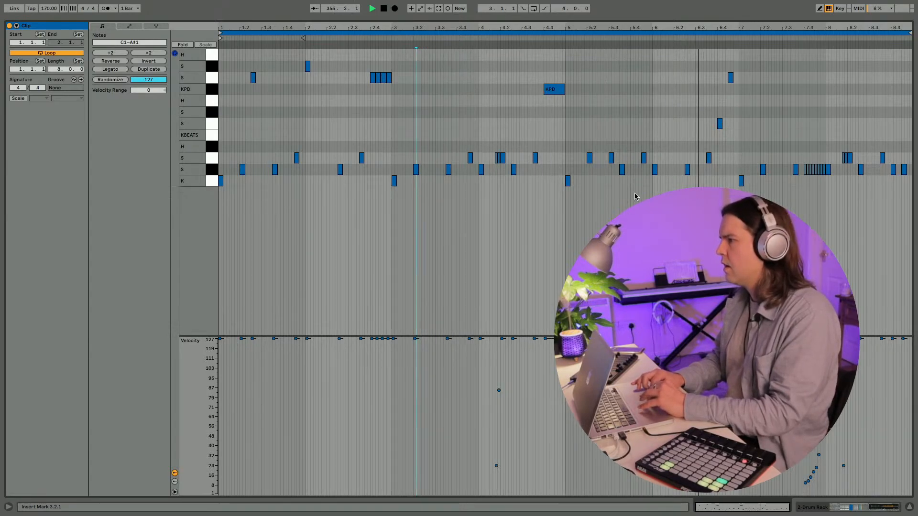
click(800, 156)
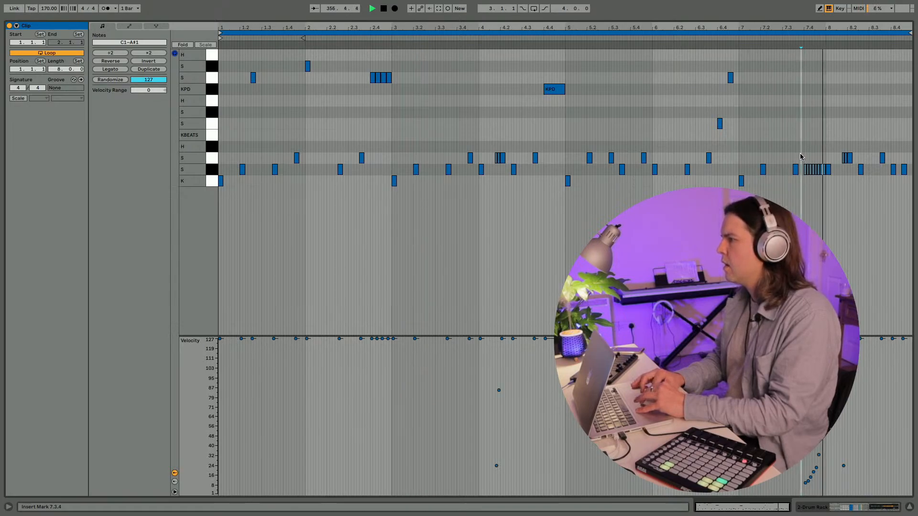
drag(800, 157, 843, 187)
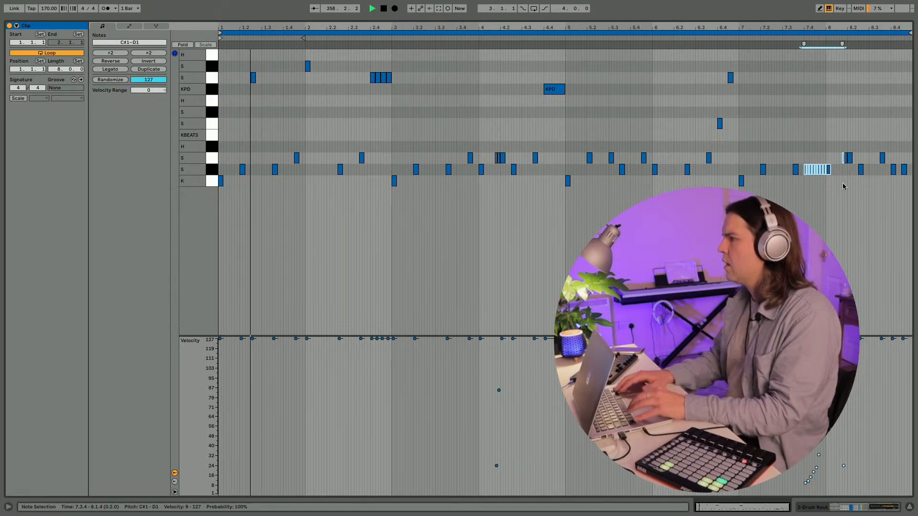
click(804, 159)
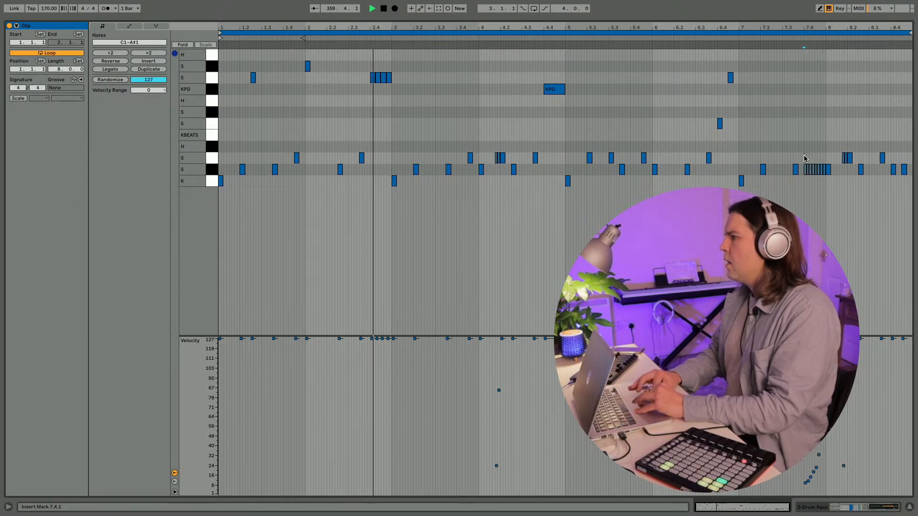
drag(803, 158, 829, 176)
key(Up)
key(Up)
key(Up)
key(Up)
key(Up)
key(Up)
key(Up)
key(Up)
key(Up)
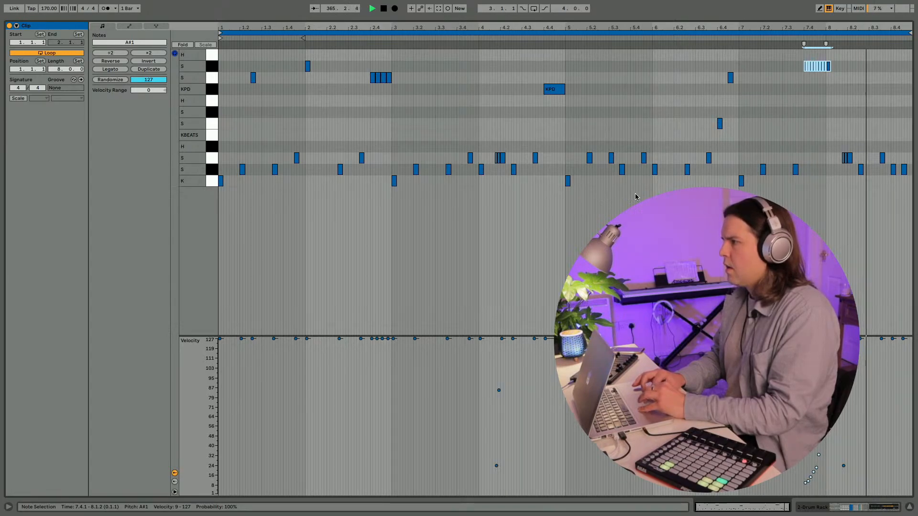
Step: Stop playback and transpose the three D1 snare notes from 8.1.4 to 8.2.2 up to the B1 hat pad
drag(839, 154, 859, 163)
key(space)
key(Up)
key(Up)
key(Up)
key(Up)
key(Up)
key(Up)
key(Up)
key(Up)
key(Up)
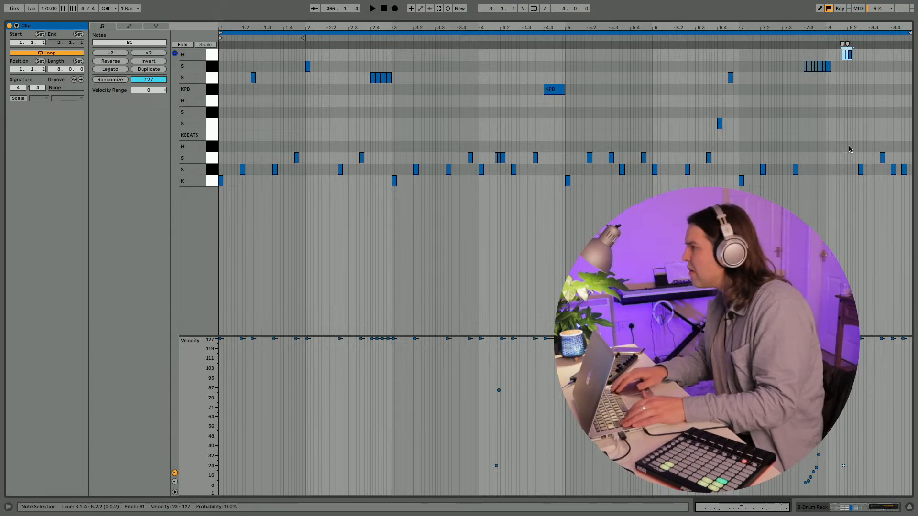
Step: Audition the clip and deactivate the three B1 hat notes from 8.1.4 to 8.2.2 and the C#1 snare at 8.2.3
key(space)
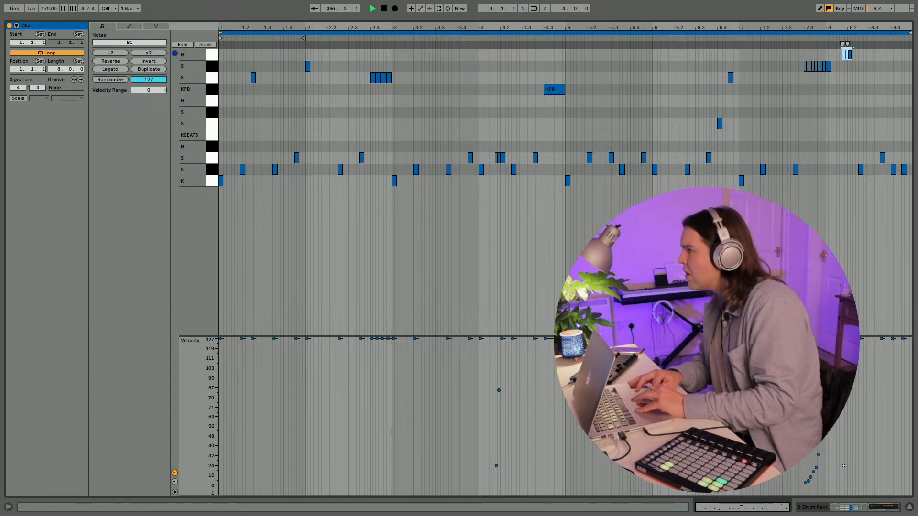
key(plus)
key(plus)
key(space)
key(Escape)
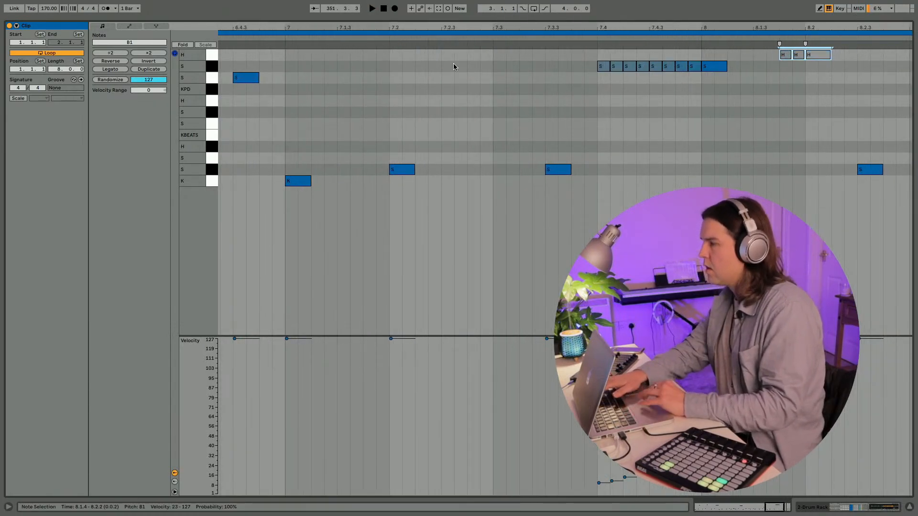
key(space)
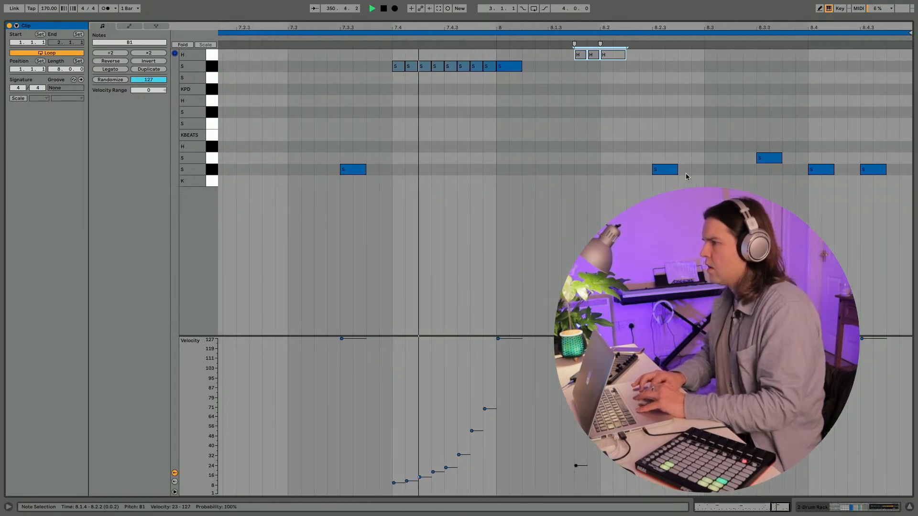
click(663, 170)
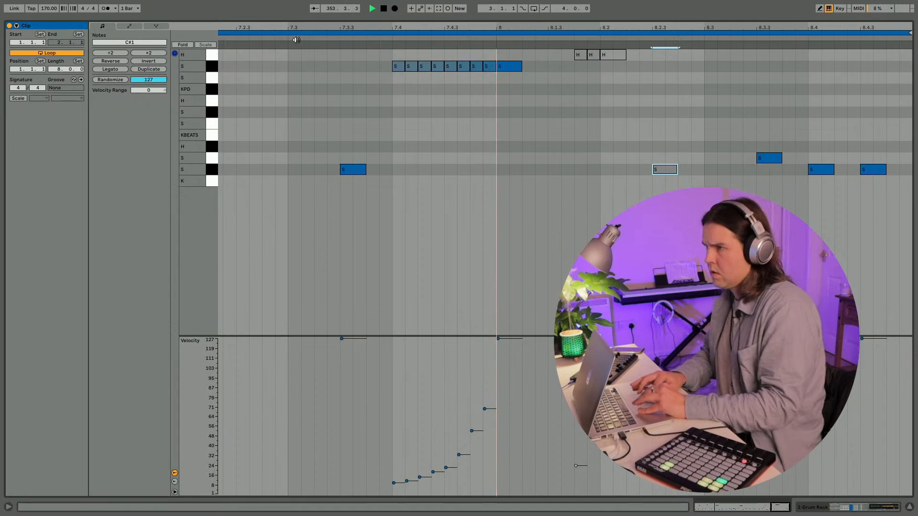
Step: Audition the clip and add an A#1 snare note at 8.2.3, above the deactivated C#1 snare
key(ctrl+a)
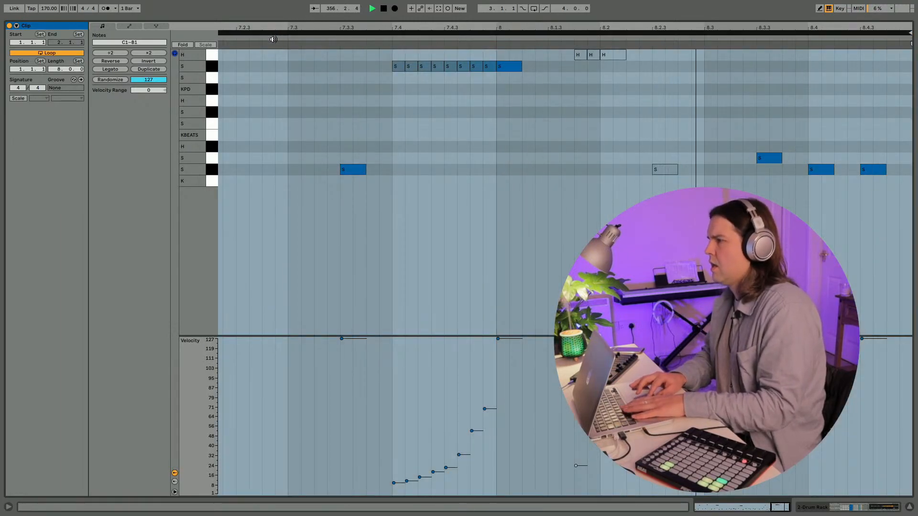
click(515, 84)
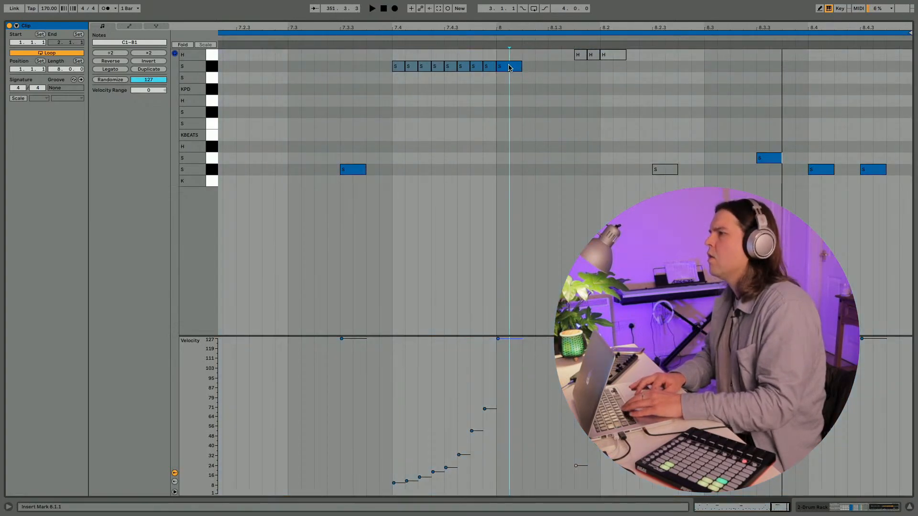
double_click(528, 67)
key(Right)
key(Right)
key(Right)
key(Right)
key(Right)
key(Right)
key(Right)
key(Right)
key(Right)
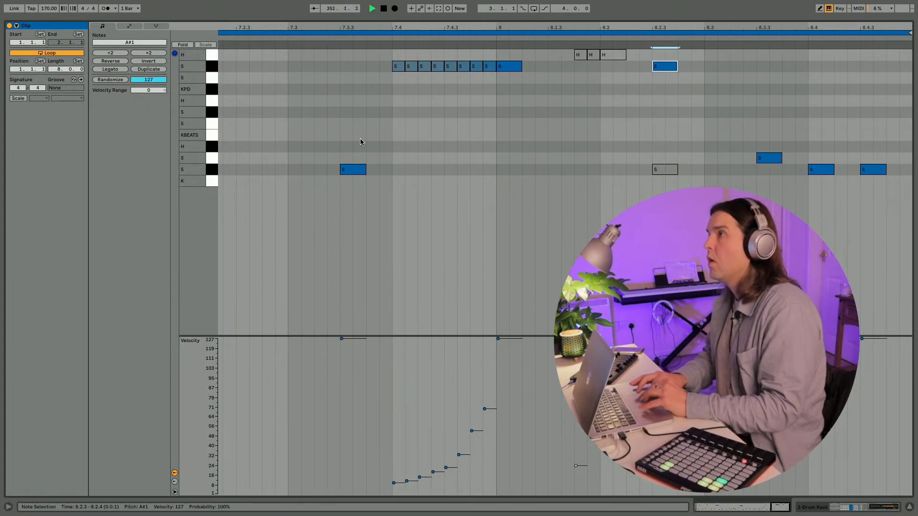
Step: Duplicate the C#1 snare note at 8.4.3 to 8.4.4 and audition the whole clip
click(867, 169)
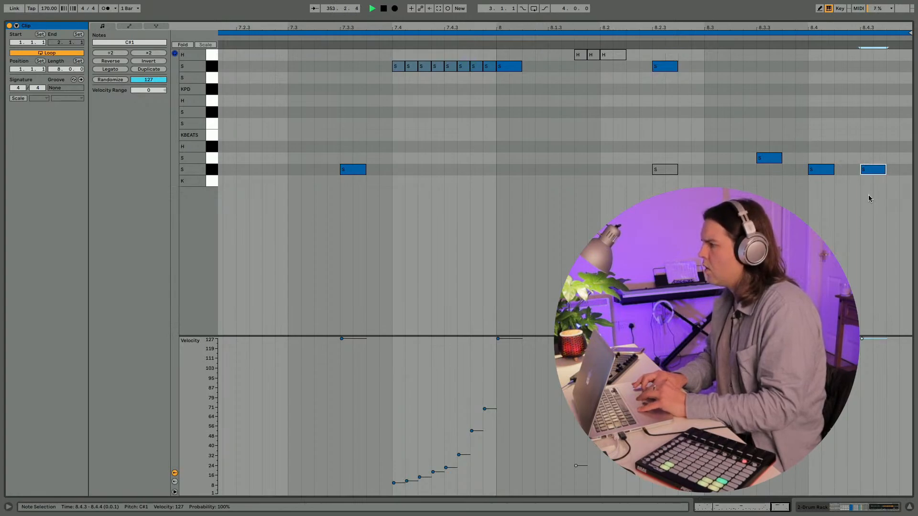
key(ctrl+d)
key(Tab)
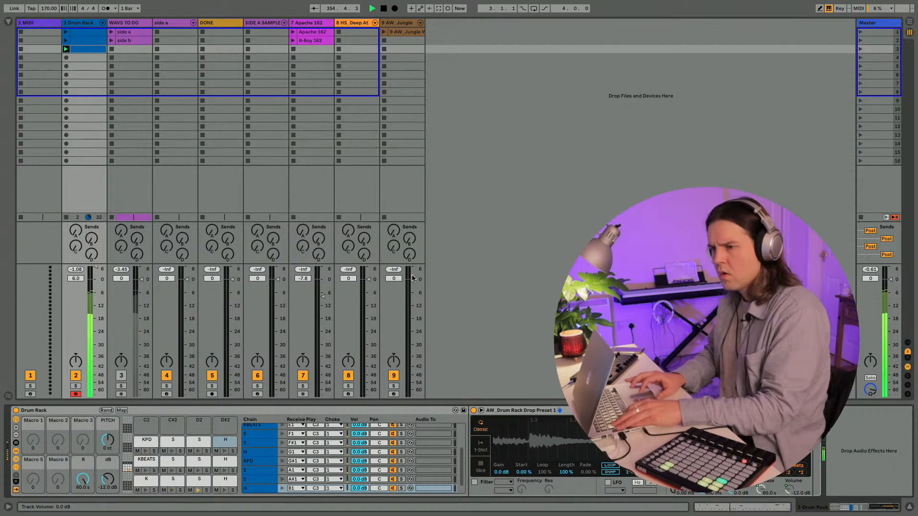
key(Tab)
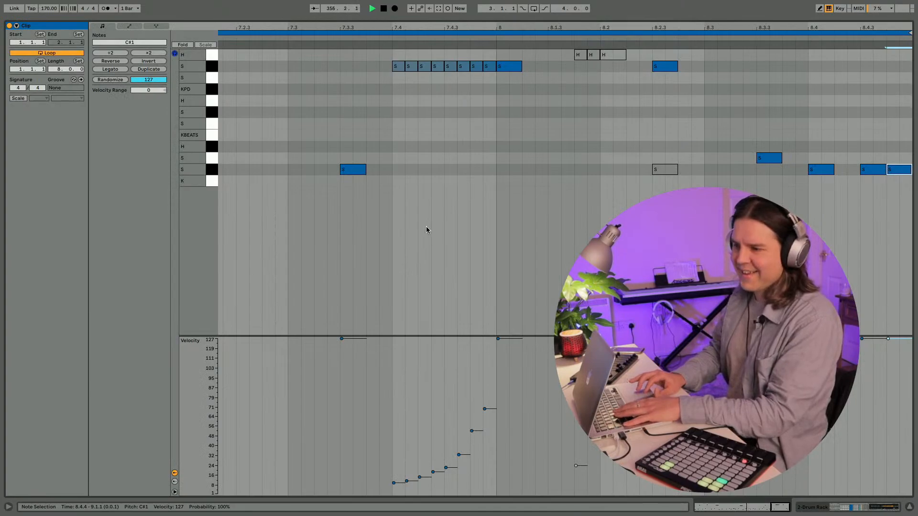
double_click(334, 28)
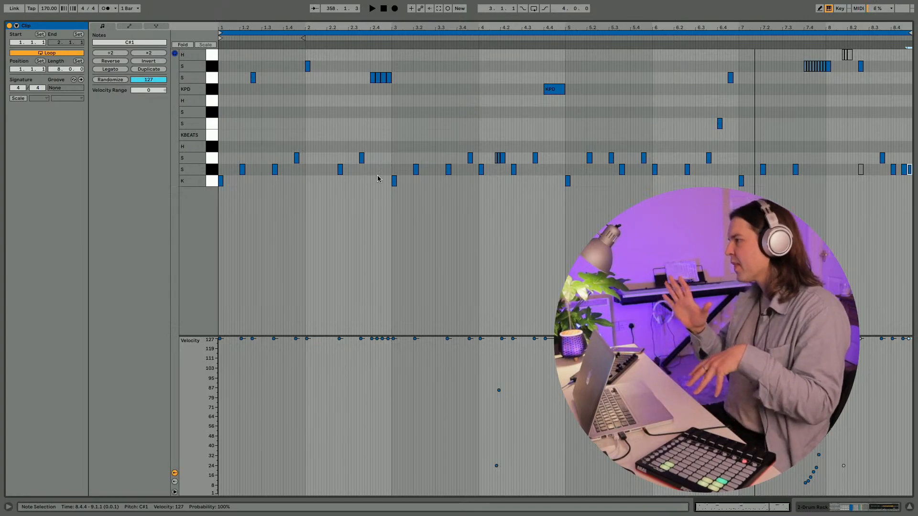
Step: Create an empty MIDI clip in the fourth slot of the Drum Rack track and open its note editor
key(Tab)
double_click(85, 57)
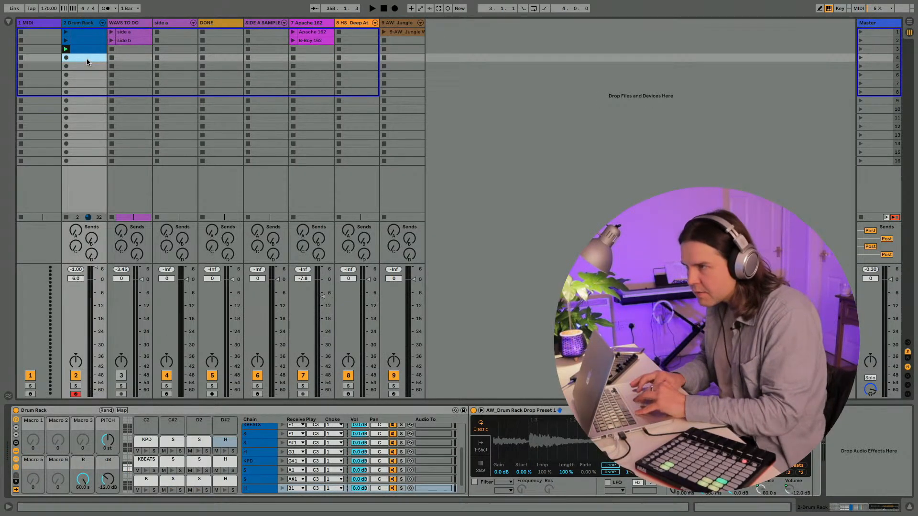
key(Tab)
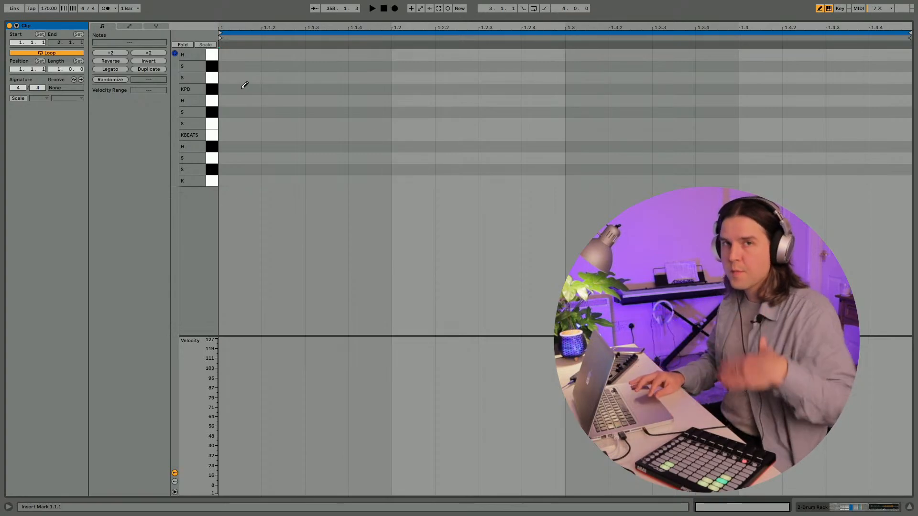
Step: Draw a one-beat G#1 KPD note at 1.1.1
click(245, 88)
key(shift+Right)
key(shift+Right)
key(shift+Right)
key(shift+Right)
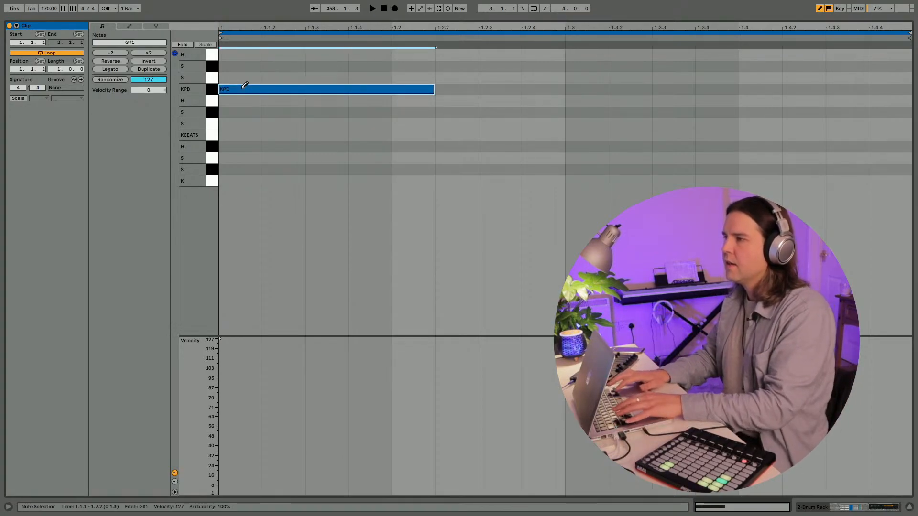
key(shift+Left)
Step: Draw a one-beat A1 snare note at 1.2 and audition the new clip
click(406, 77)
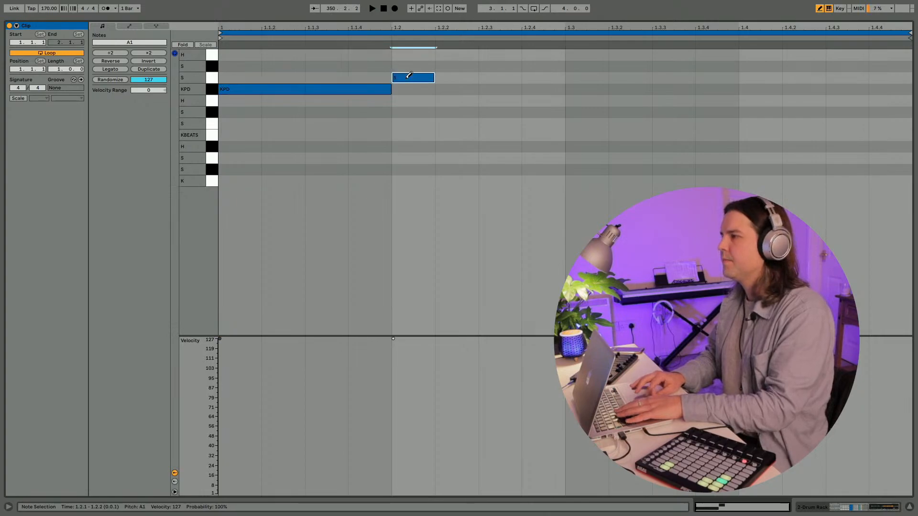
key(shift+Right)
key(shift+Right)
key(shift+Right)
key(Tab)
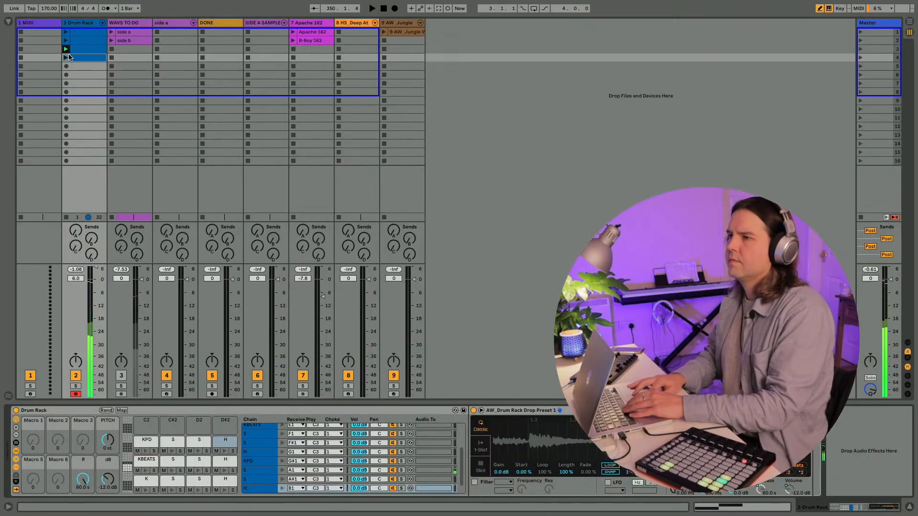
key(Tab)
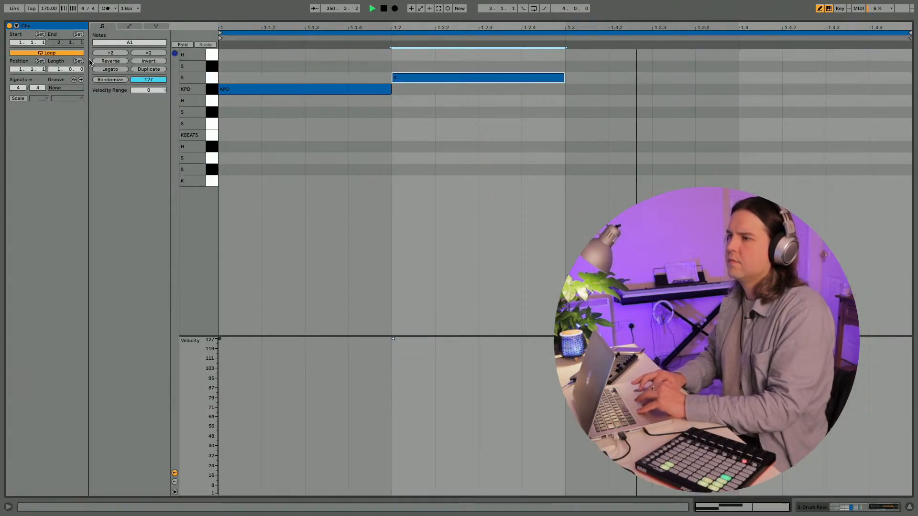
Step: Duplicate the clip's loop twice to four bars and move the first A1 snare note from 1.2 to 1.3
click(148, 70)
click(148, 70)
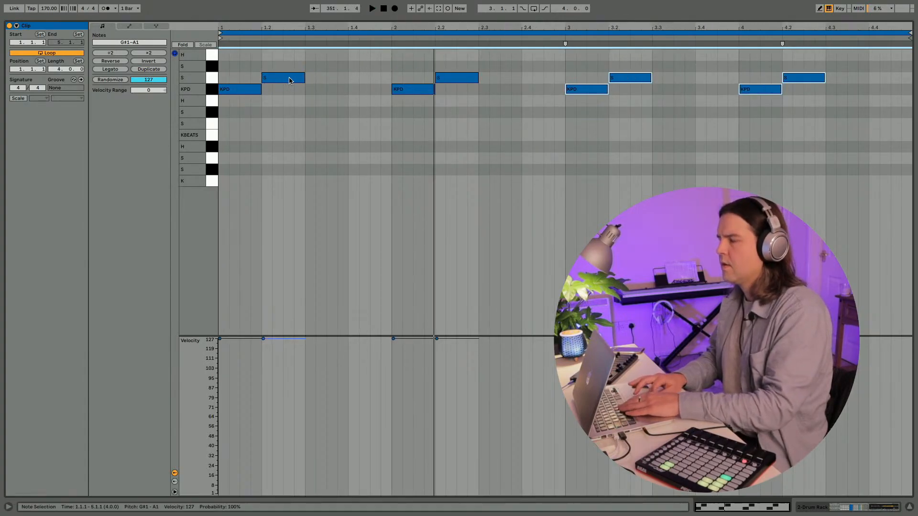
click(281, 77)
drag(281, 78, 325, 79)
click(260, 89)
key(space)
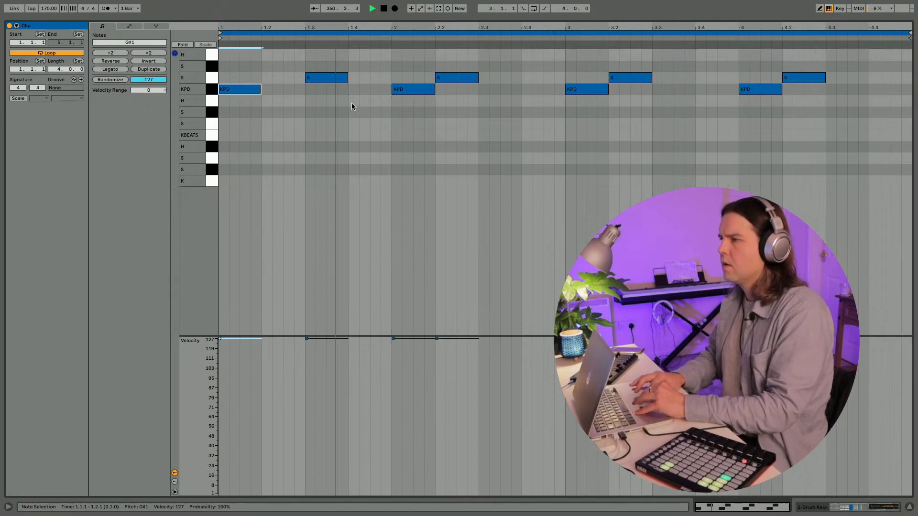
Step: Change the bar 2 notes to an A#1 snare at 2.1 and B1 hats at 2.3 and 2.4
click(412, 90)
key(Up)
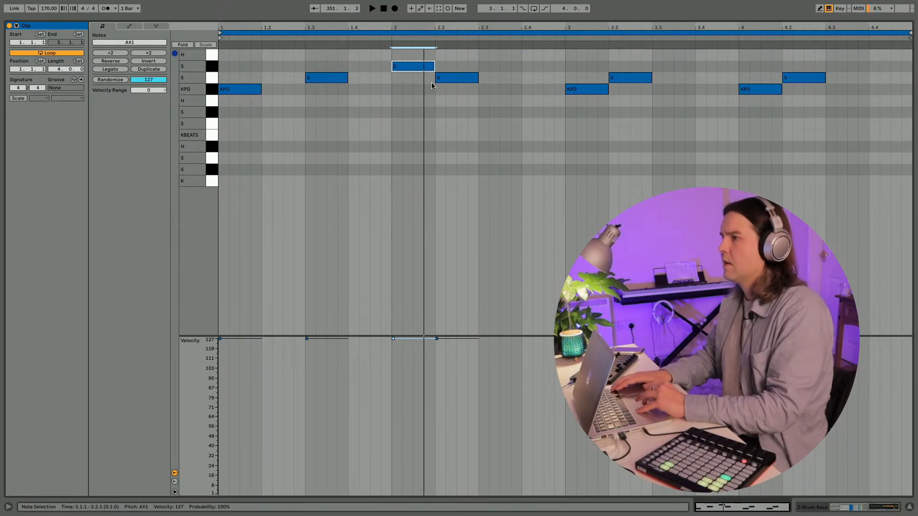
click(441, 79)
key(Up)
key(Up)
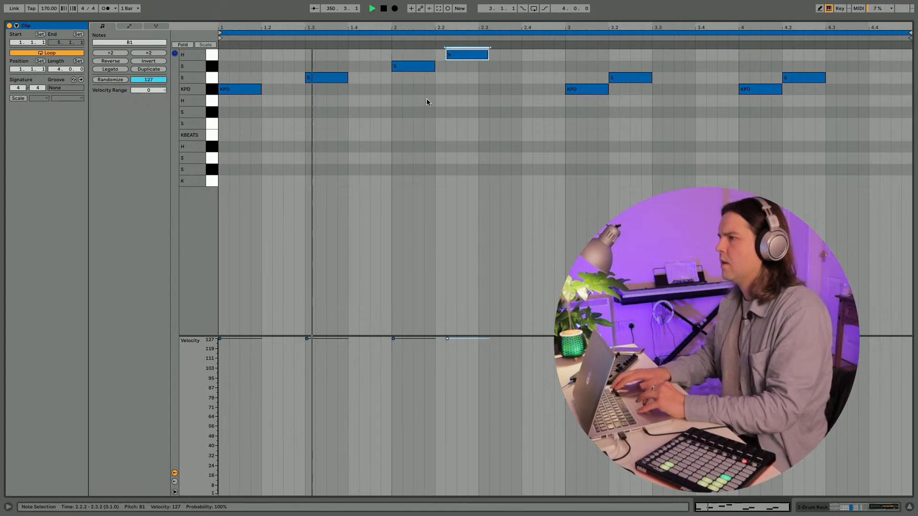
key(Right)
key(ctrl+d)
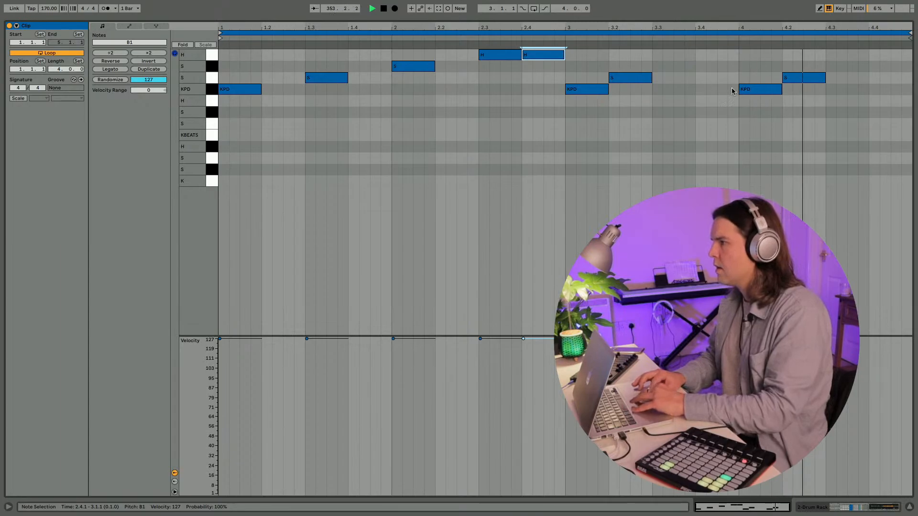
Step: Replace the notes in bars 3 and 4 with a duplicate of the two-bar pattern from bars 1 and 2
drag(832, 48, 603, 102)
key(Delete)
drag(565, 134, 220, 44)
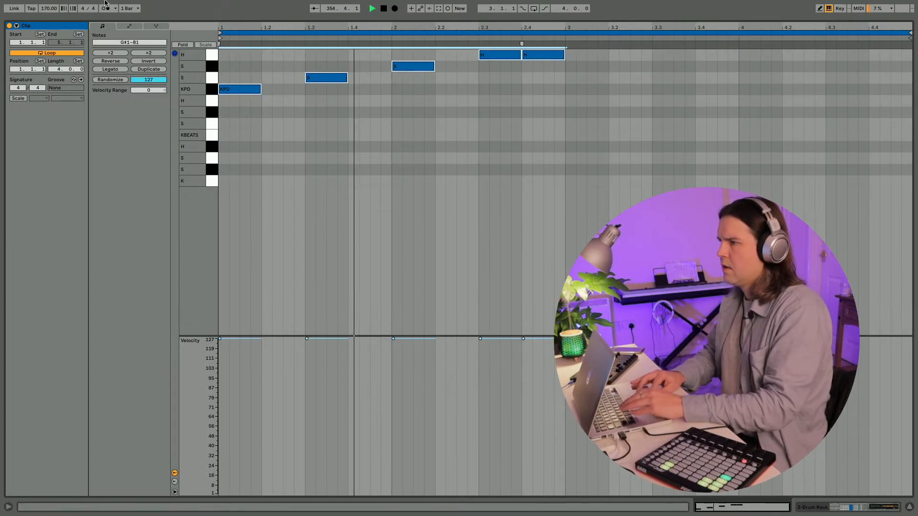
key(ctrl+d)
click(515, 192)
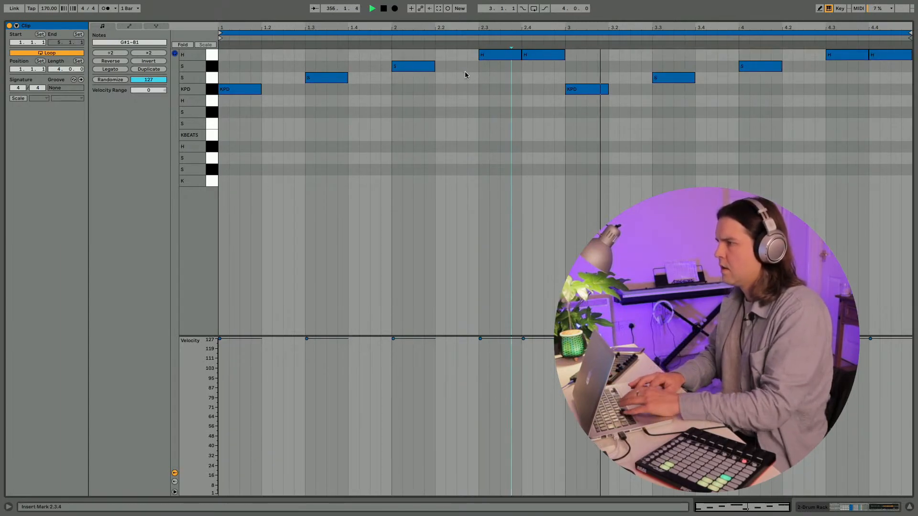
Step: Shorten the B1 hat notes at 2.3 and 2.4 to three sixteenths each
drag(567, 86, 475, 43)
key(shift+Left)
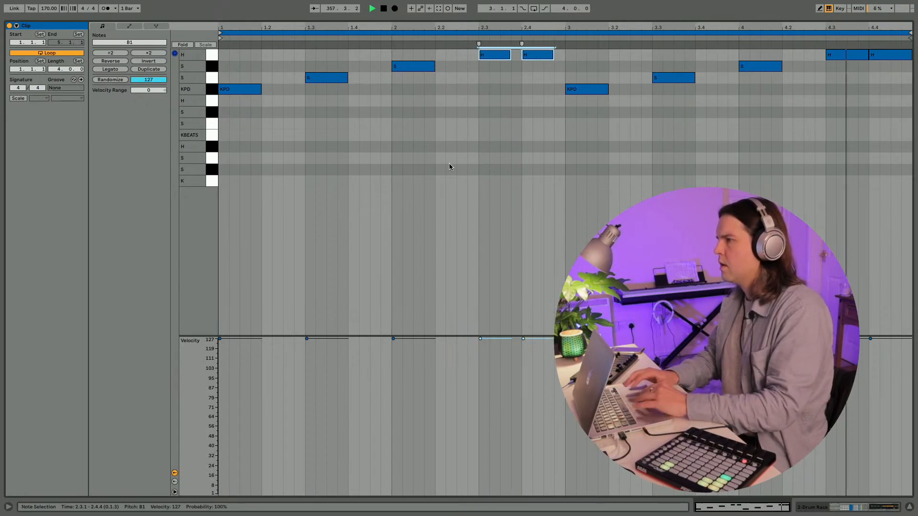
key(shift+Tab)
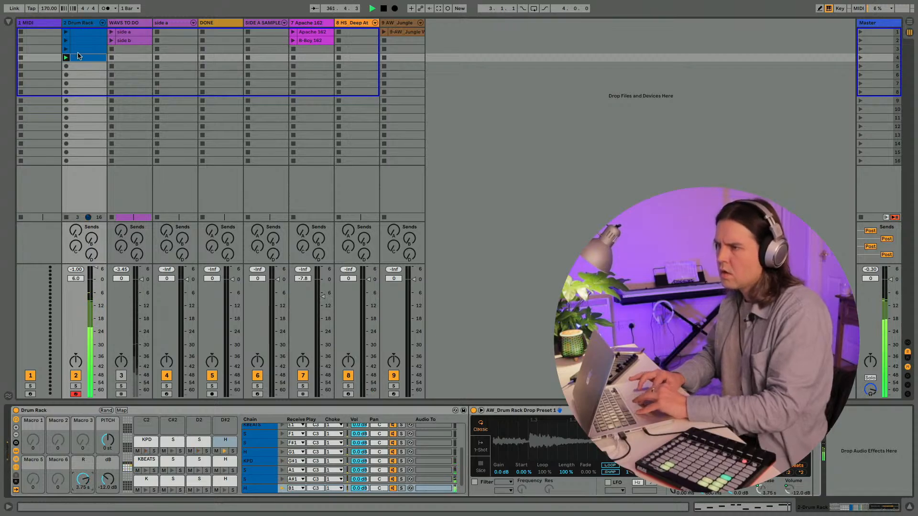
key(shift+Tab)
Step: Draw a C#1 snare note at 1.2 and a D1 snare note at 1.4, keeping the loop at four bars
key(b)
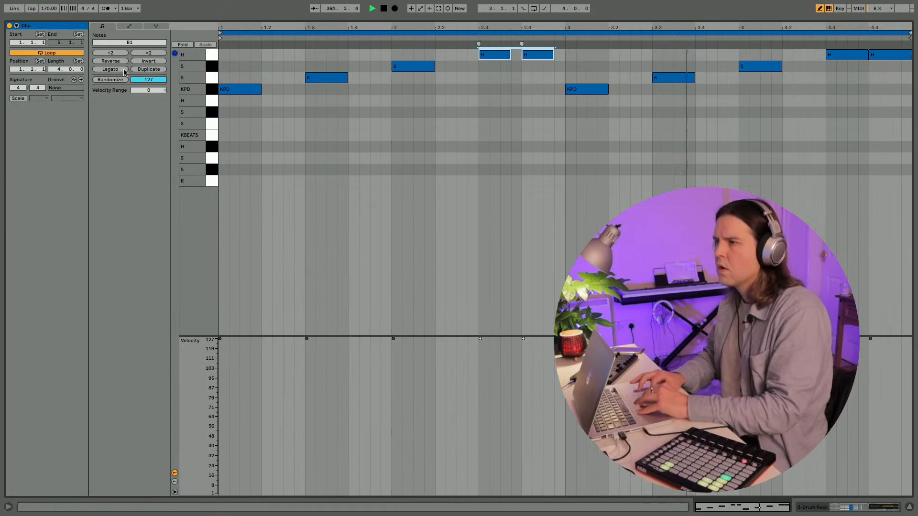
click(149, 69)
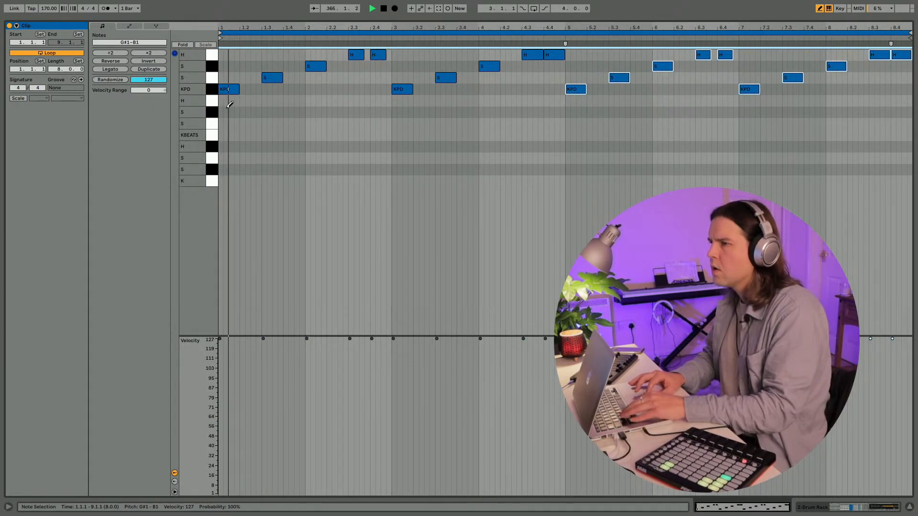
key(ctrl+z)
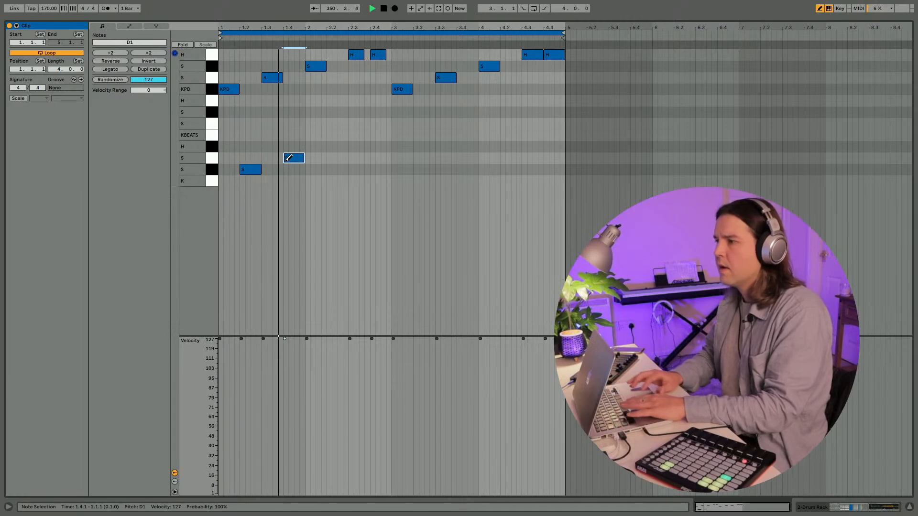
key(b)
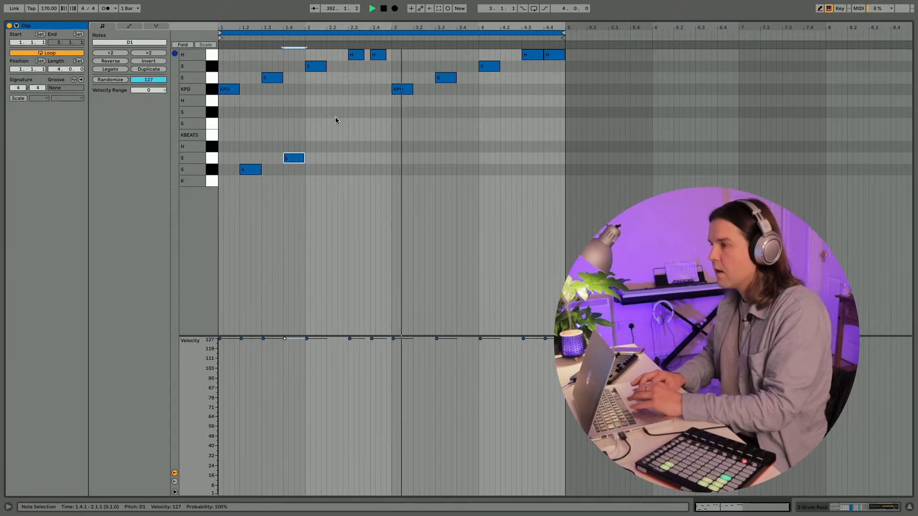
Step: Copy the C#1 and D1 snare notes from bar 1 to 3.2 and 3.4
click(386, 152)
key(ctrl+v)
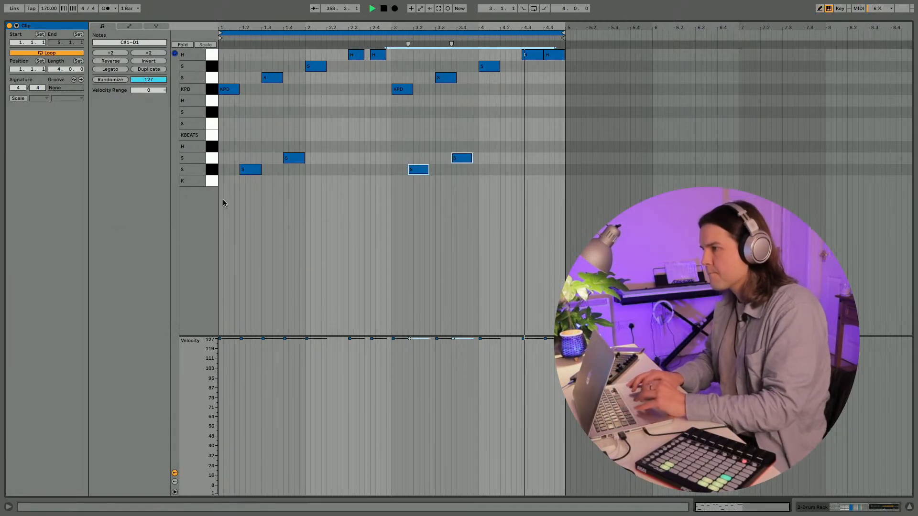
key(Right)
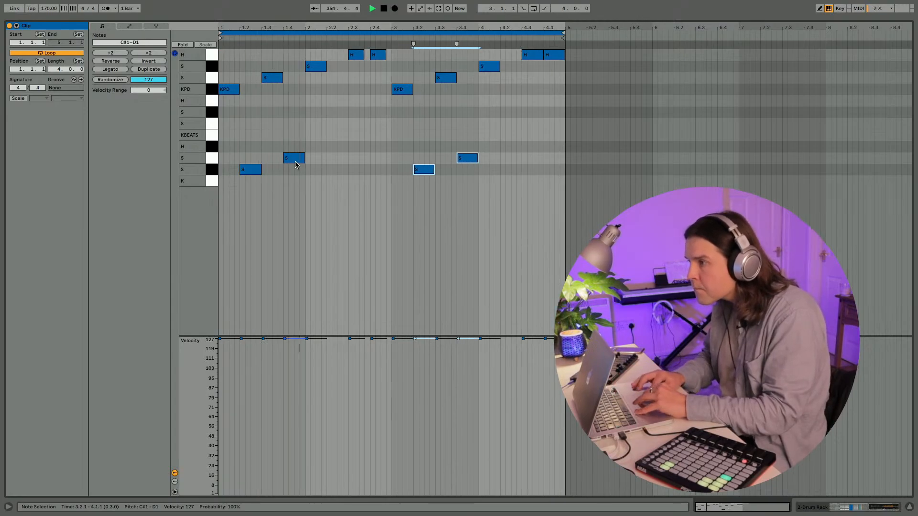
scroll(303, 185, up, 2)
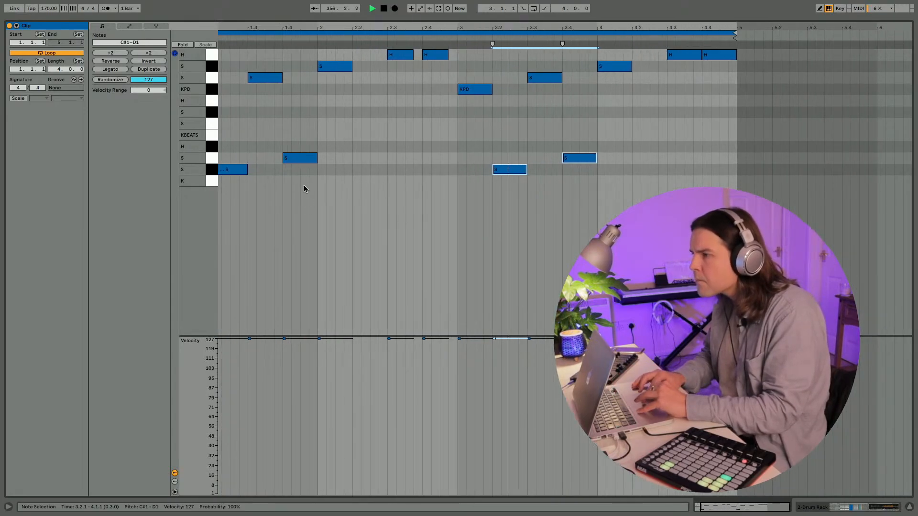
click(300, 158)
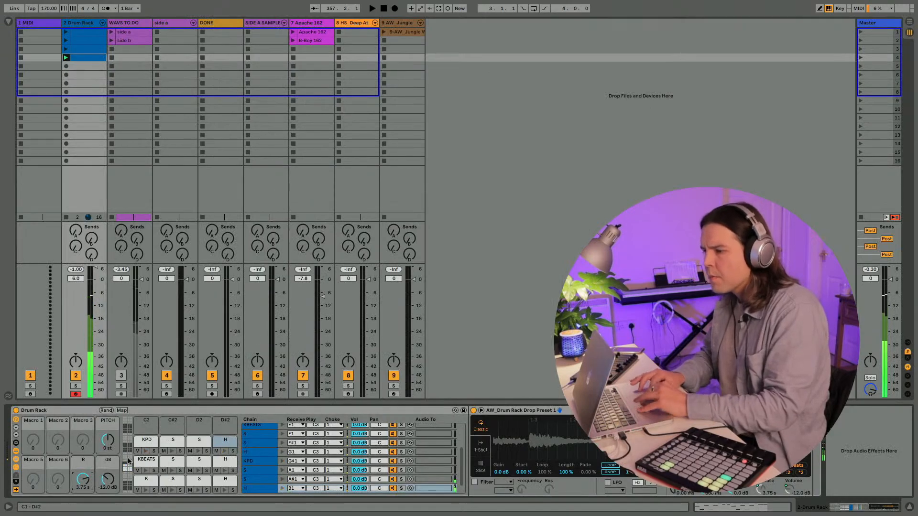
Step: Set the choke group to None for the G#1 KPD, A1 and A#1 snare, and B1 hat chains
click(144, 440)
click(271, 461)
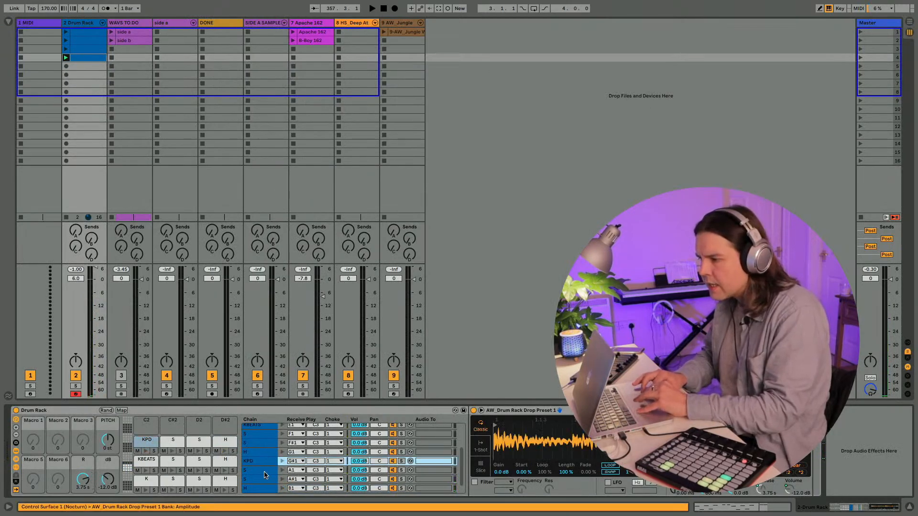
shift+click(266, 485)
click(333, 460)
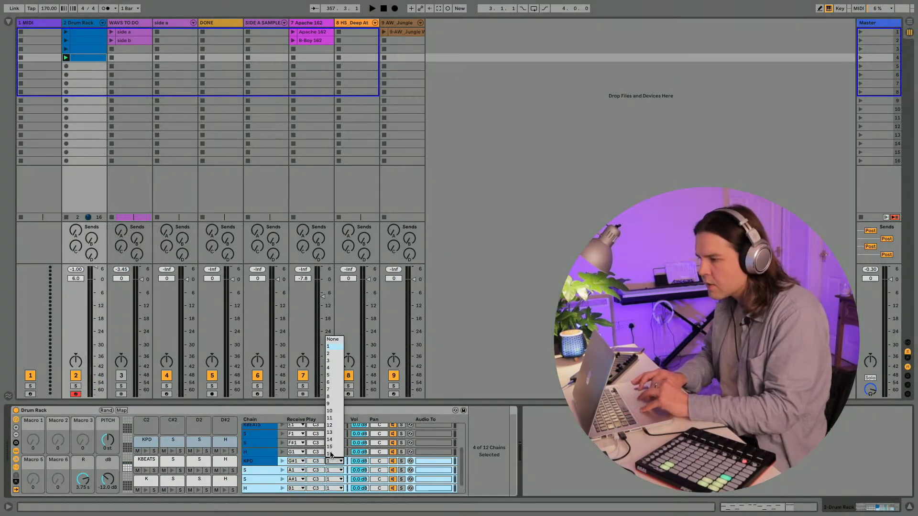
click(333, 340)
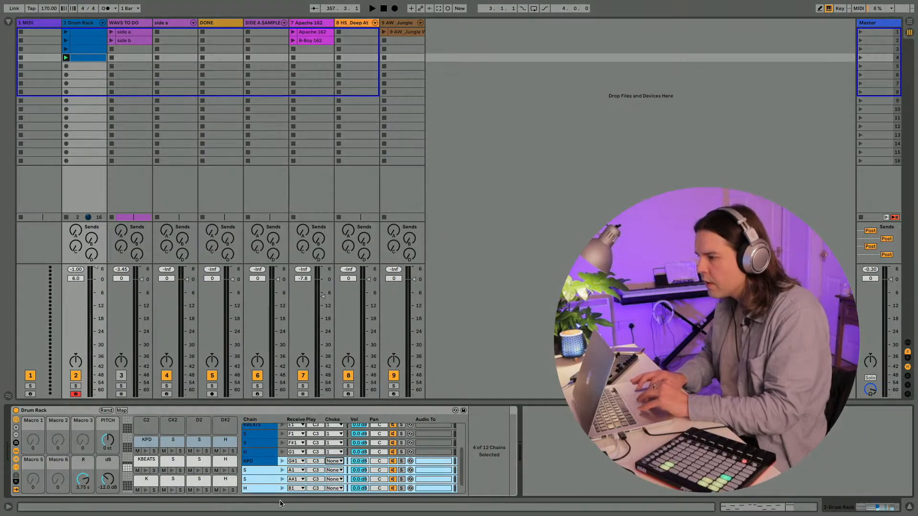
Step: Audition the fourth clip without the choke group and view the third clip's notes
key(space)
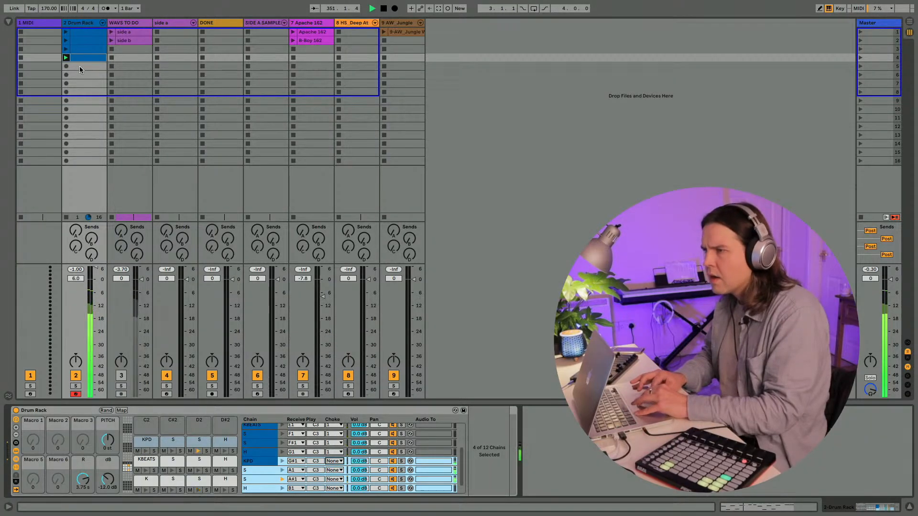
click(83, 49)
key(shift+Tab)
key(shift+Tab)
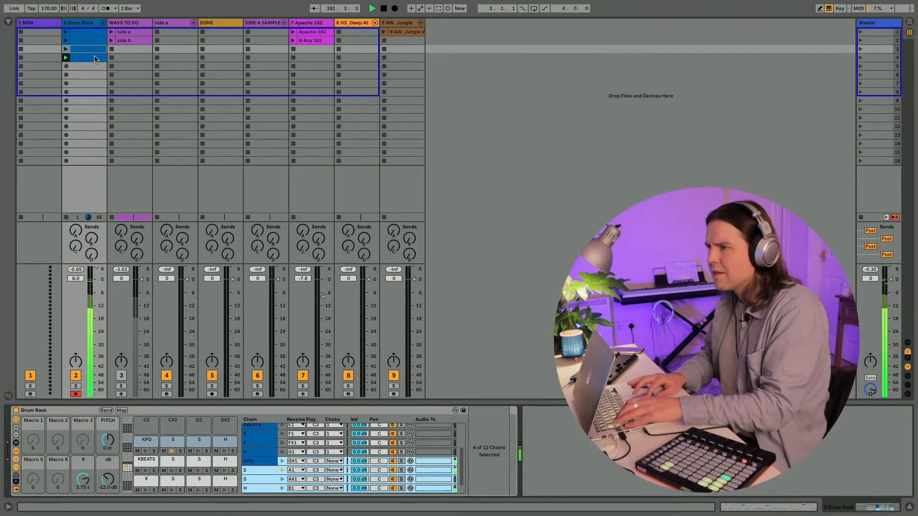
Step: Add a C1 kick note at 1.1.1 in the fourth clip
click(100, 56)
key(shift+Tab)
key(space)
scroll(354, 131, left, 2)
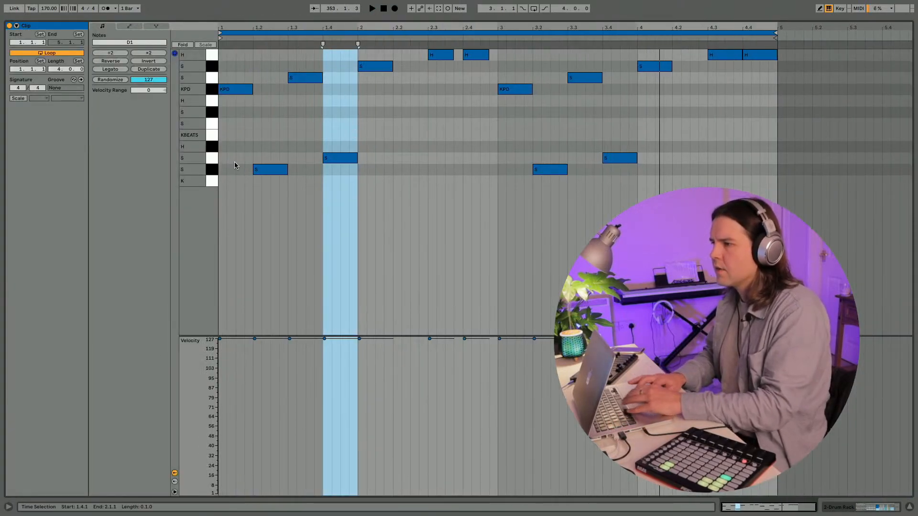
key(b)
click(223, 178)
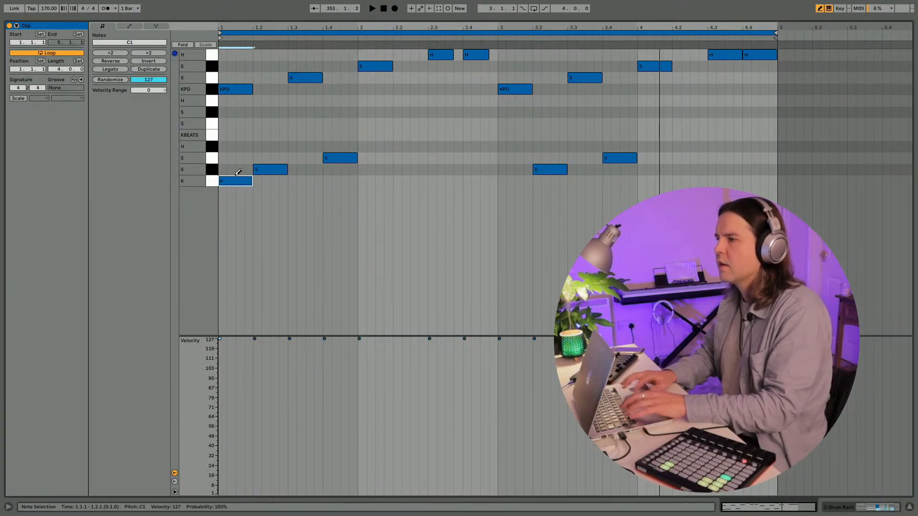
Step: Extend the C#1 snare at 1.2 to 1.3.3 and add a shorter duplicate after it ending at 1.4
key(alt+Right)
key(shift+Right)
key(shift+Right)
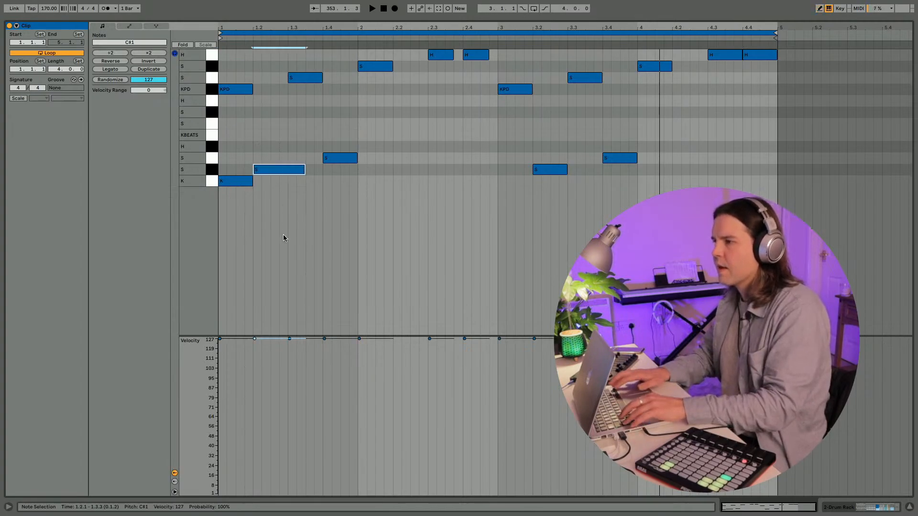
key(ctrl+d)
key(shift+Left)
key(shift+Left)
key(shift+Left)
key(shift+Left)
key(space)
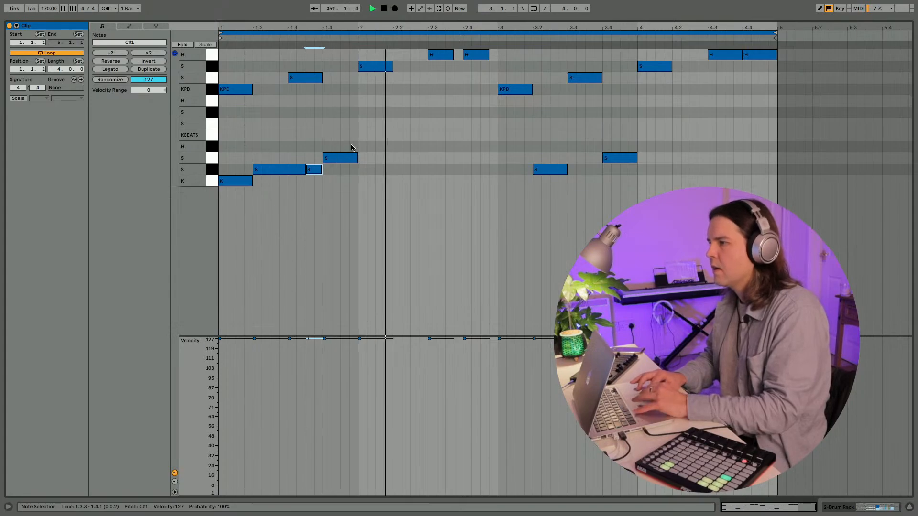
Step: Duplicate the C#1 and D1 snare notes from bar 1 to the start of bar 2 and add another D1 snare at 2.4
drag(360, 149, 270, 179)
key(ctrl+d)
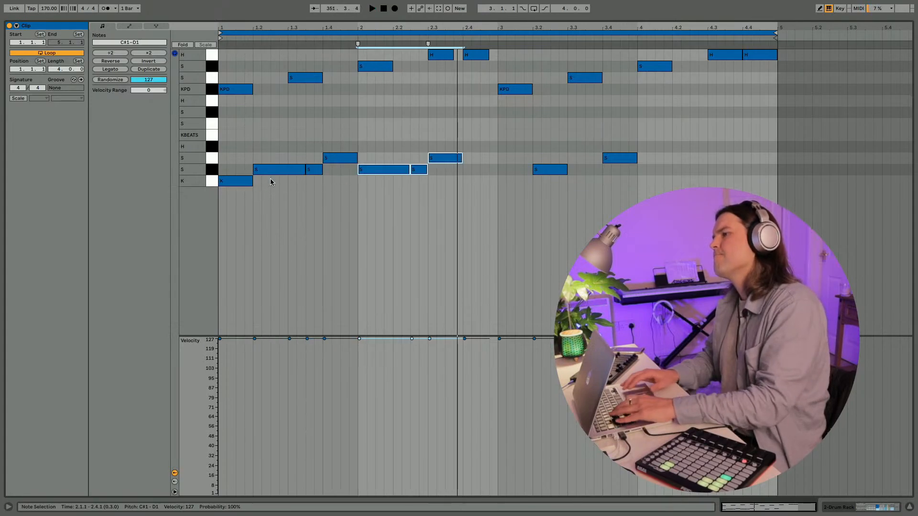
click(440, 158)
key(ctrl+d)
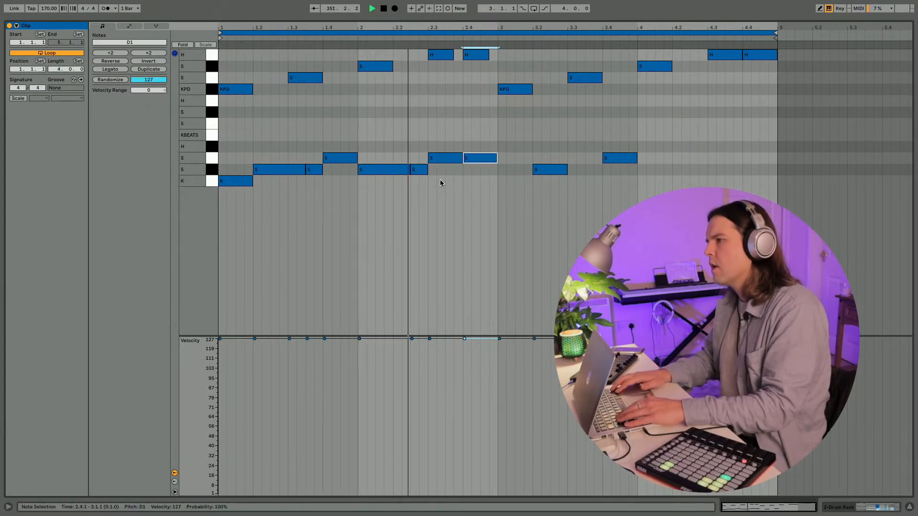
Step: Duplicate the low kick and snare notes of bars 1 and 2 into bars 3 and 4
drag(492, 148, 71, 250)
key(ctrl+d)
click(568, 215)
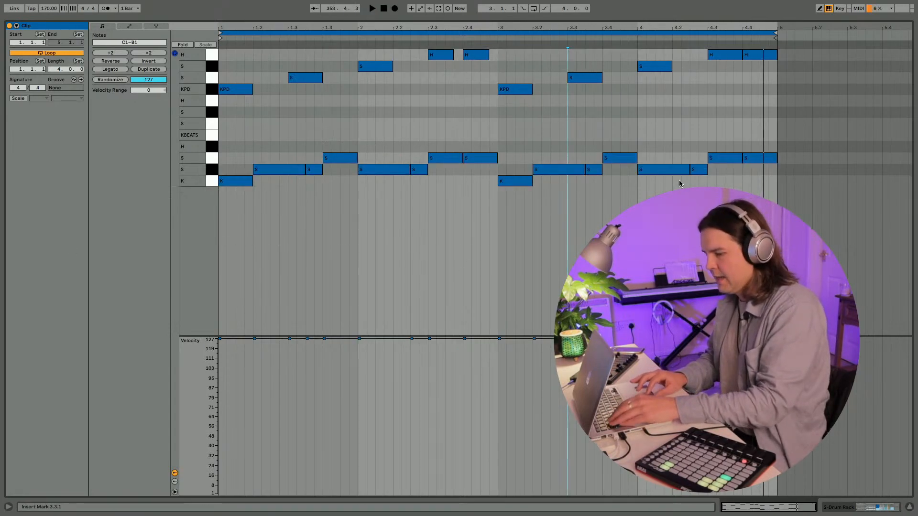
Step: Replace the D1 snare at 4.4 with a roll of very short D1 notes, with velocities rising from 6 to 92
key(b)
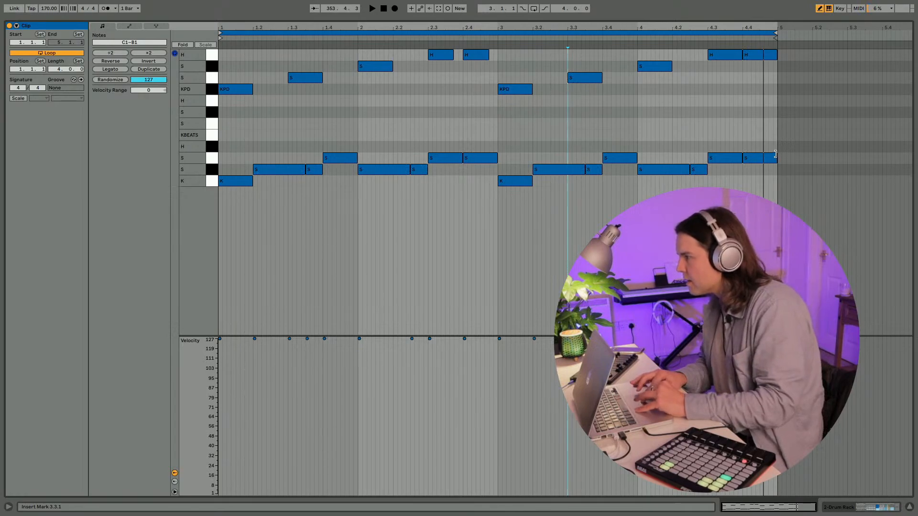
drag(778, 152, 741, 151)
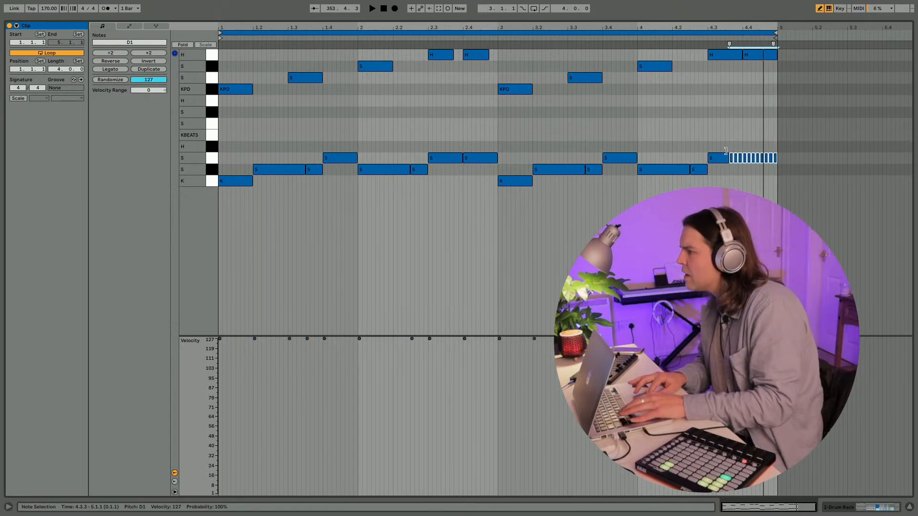
key(ctrl+z)
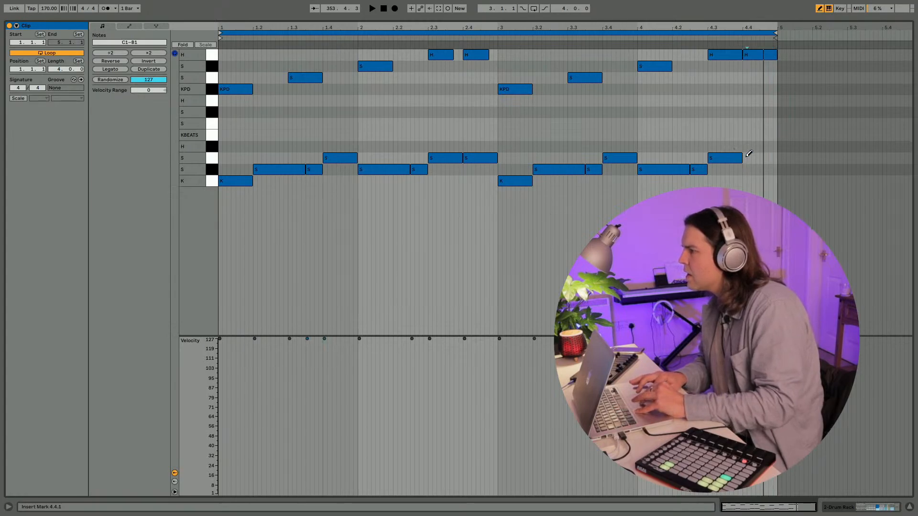
click(747, 156)
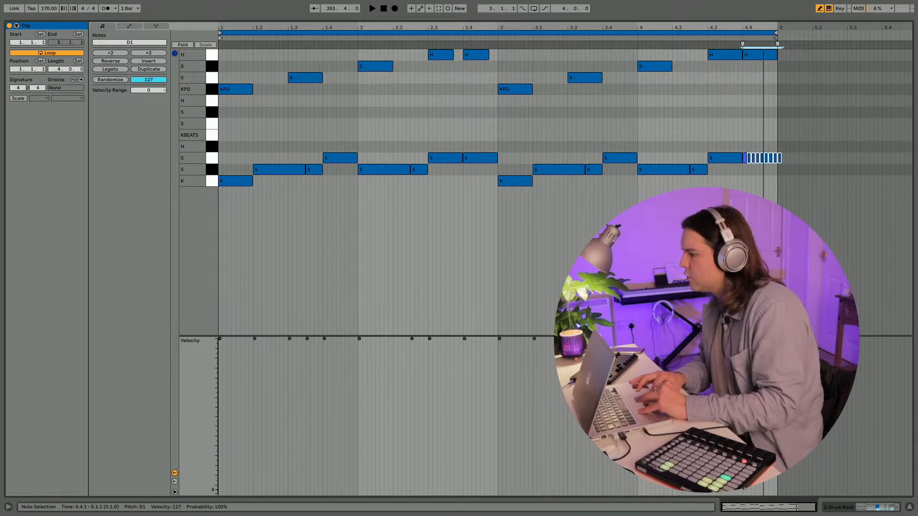
key(space)
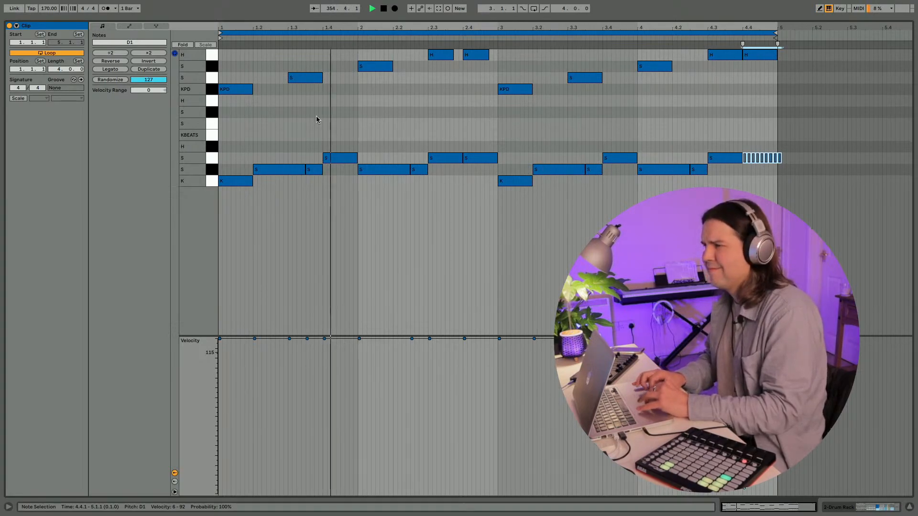
Step: Audition the fourth clip with its closing snare roll and inspect the full loop's notes
click(340, 123)
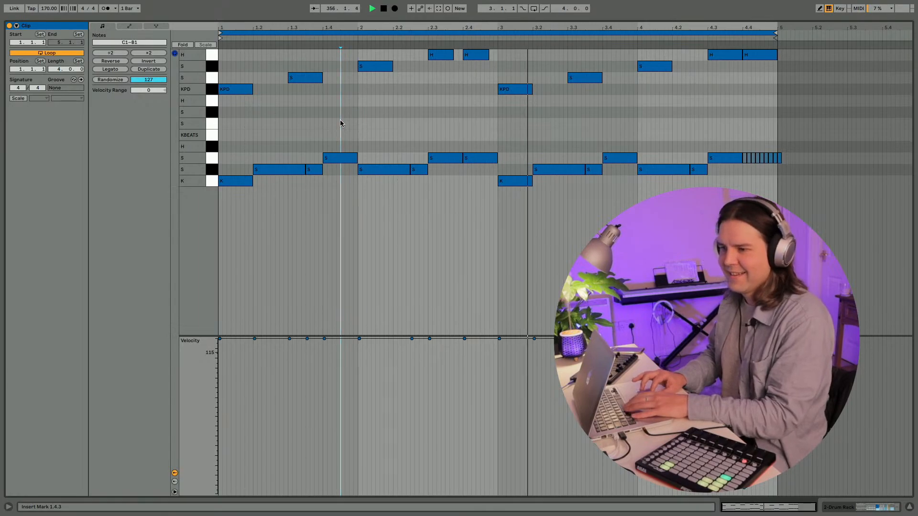
key(space)
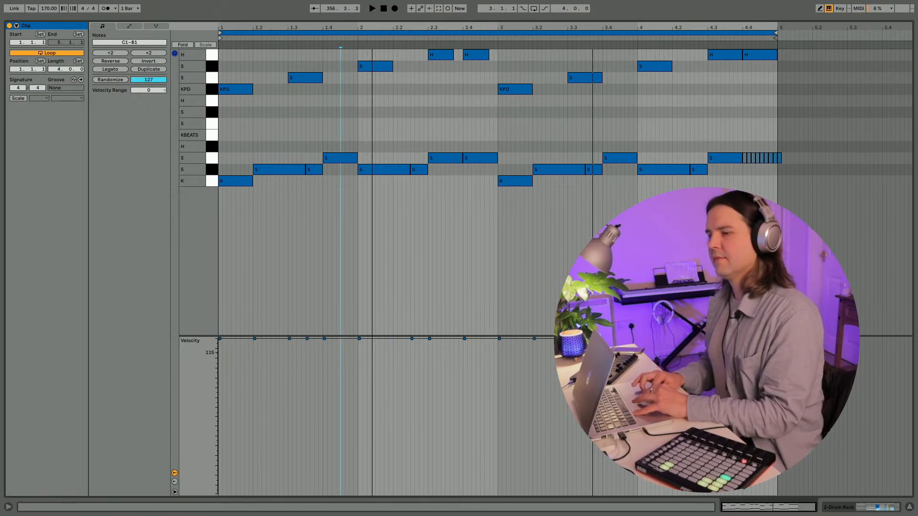
click(374, 26)
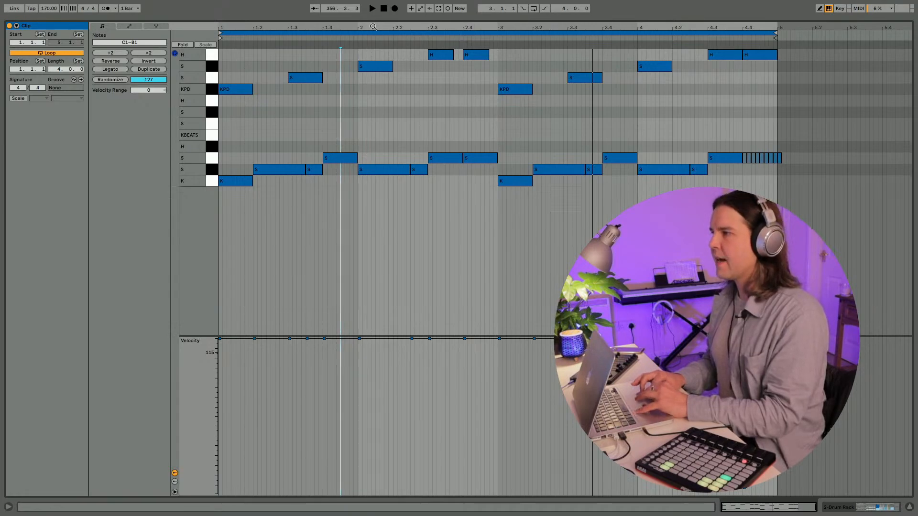
drag(372, 27, 404, 24)
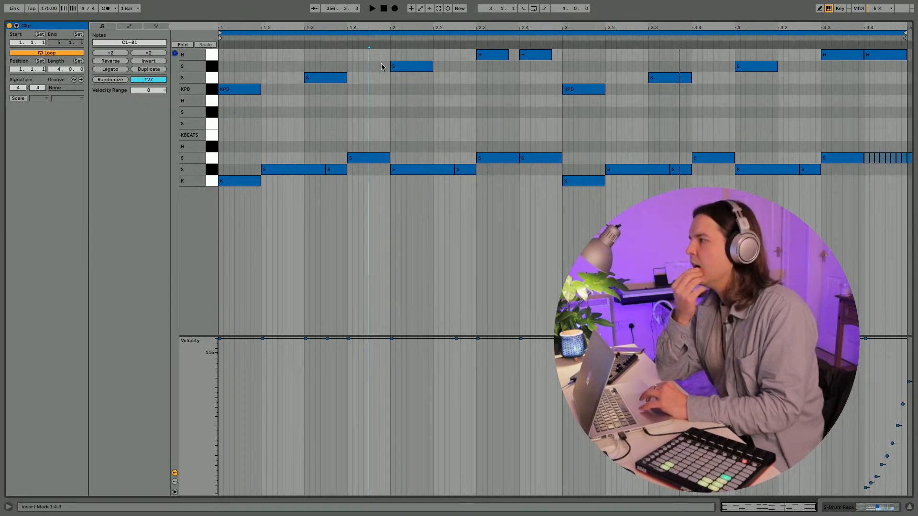
Step: Disarm the drum track, copy the C#1 snare pad to C#2, and apply *2 twice to the copy's warped sample
key(Tab)
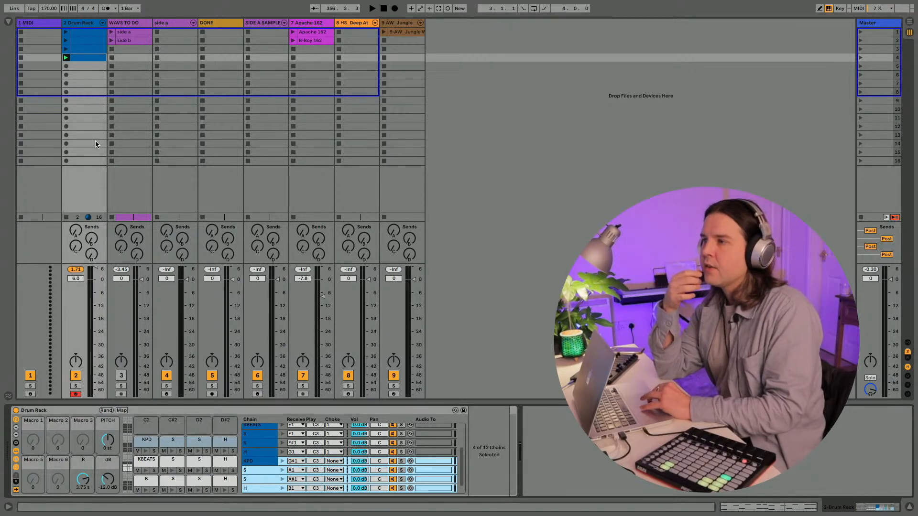
click(75, 394)
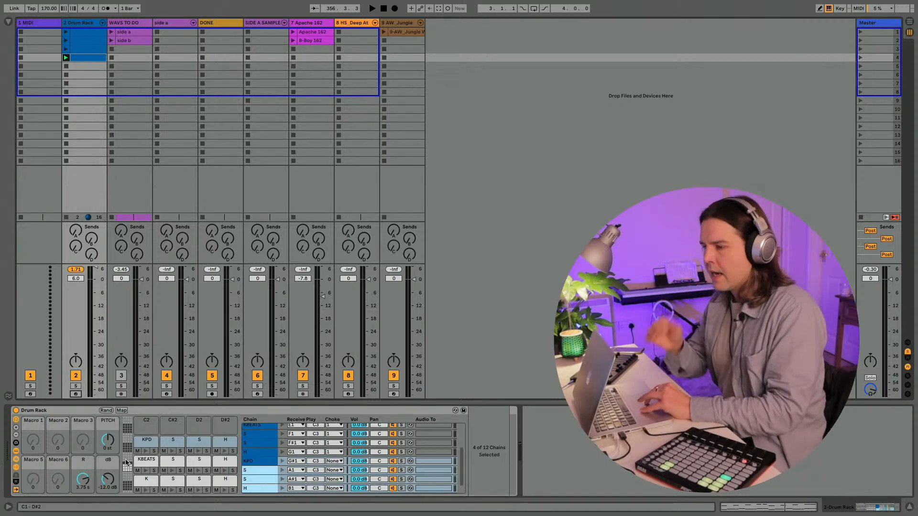
click(167, 483)
drag(167, 484, 167, 423)
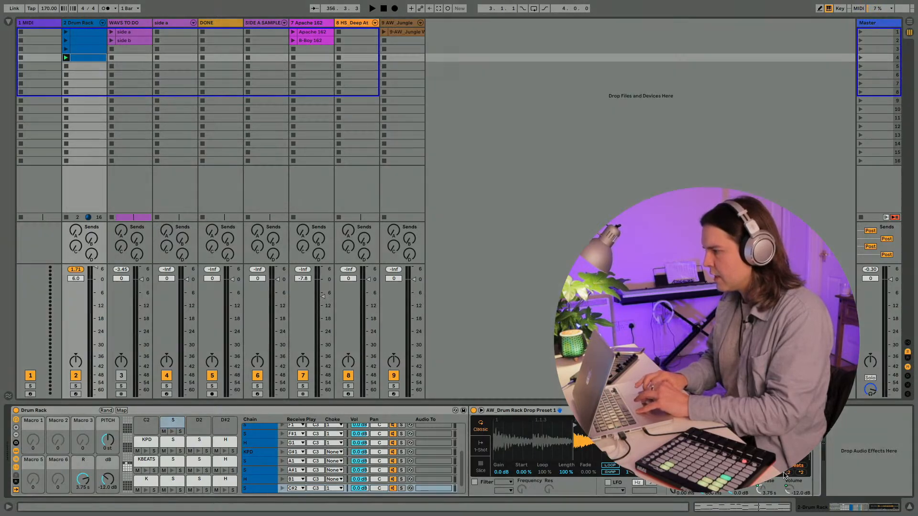
click(798, 474)
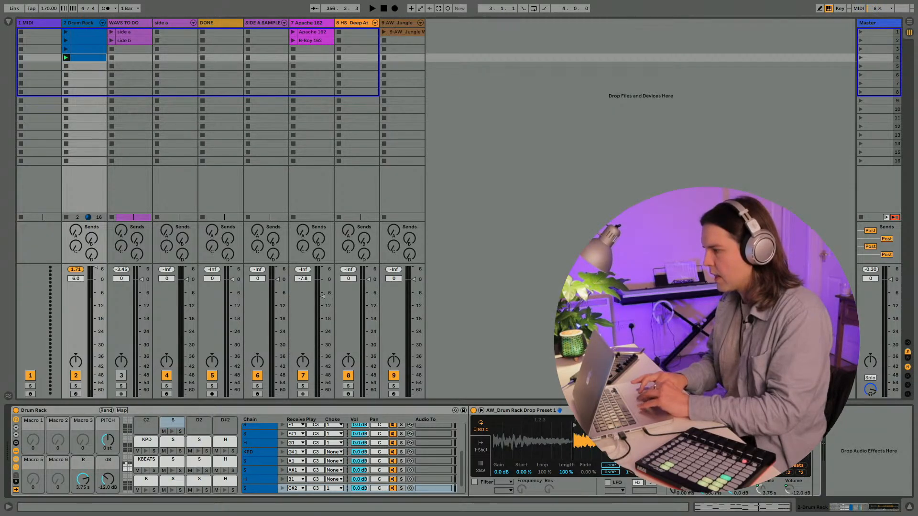
click(799, 472)
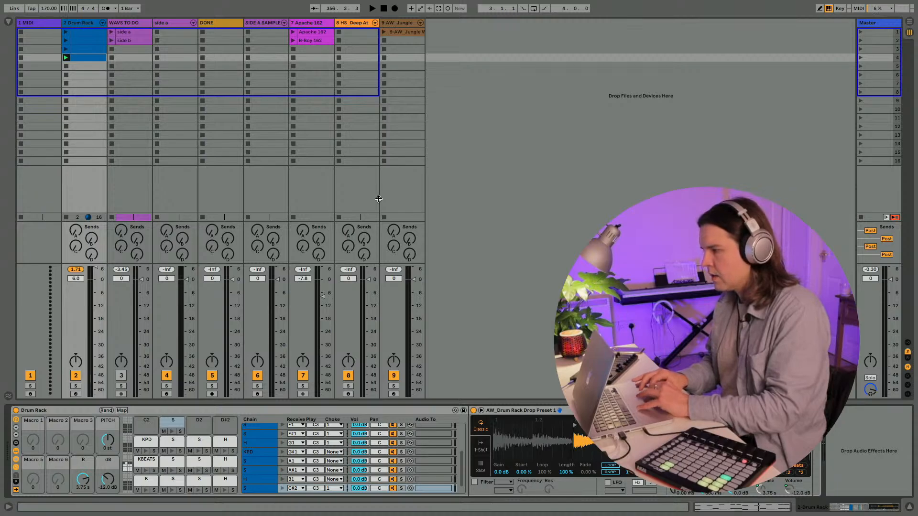
Step: Move the D1 snare at 2.4 in the fourth clip up to C#2 and delete the B1 hat at 2.4
double_click(80, 58)
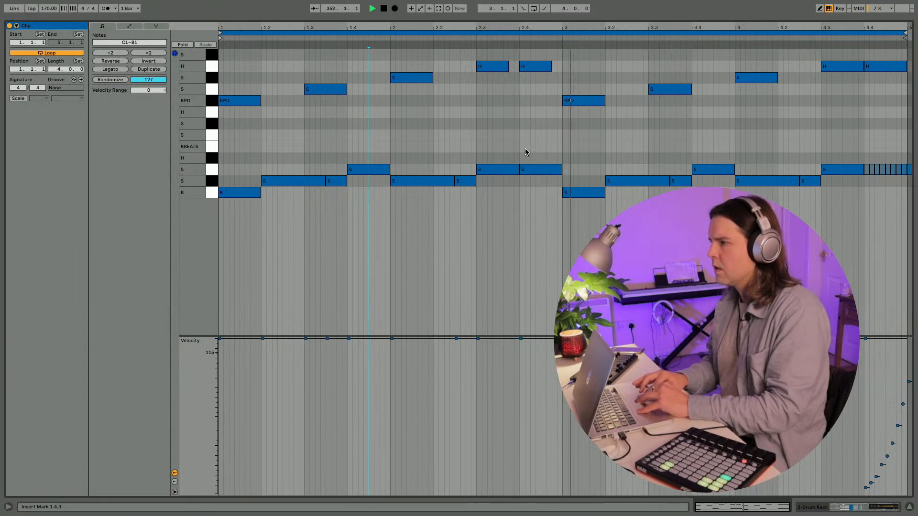
drag(531, 169, 532, 56)
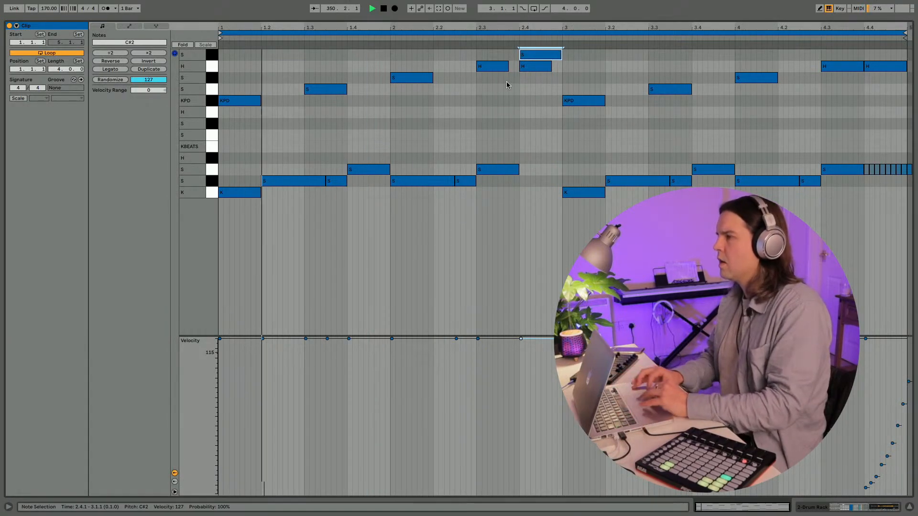
click(523, 92)
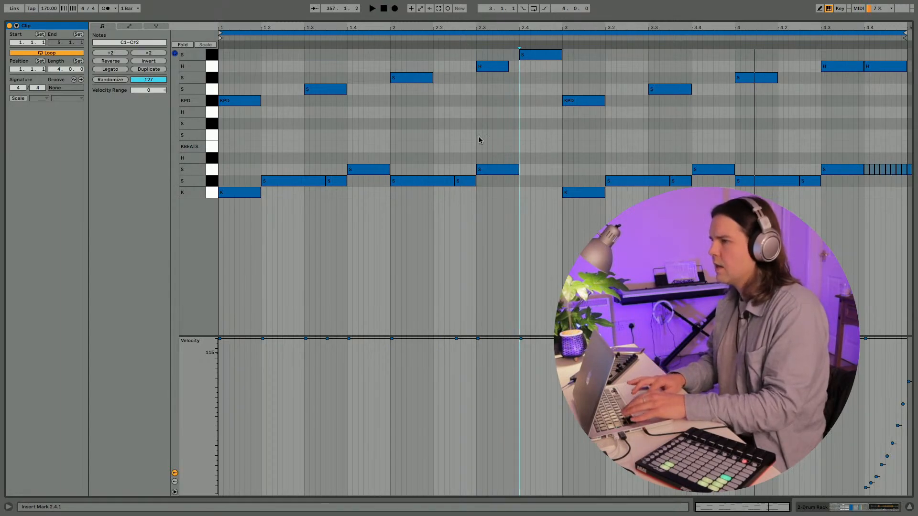
Step: Duplicate the fourth clip's loop to eight bars
click(148, 53)
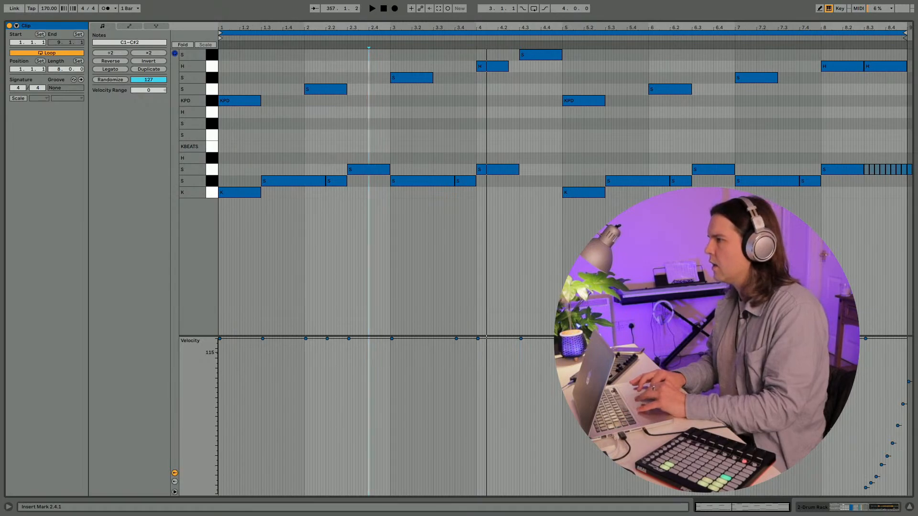
key(ctrl+z)
click(152, 68)
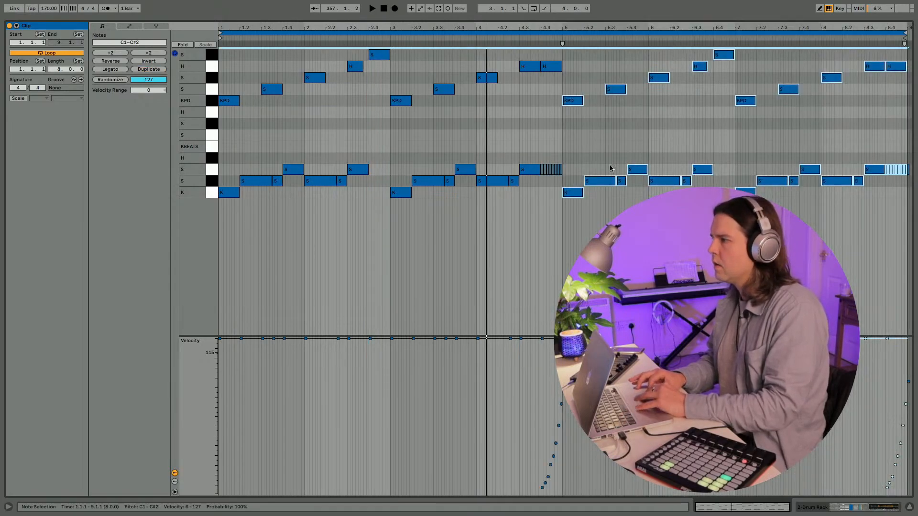
Step: Move the C#1 snare at 7.2 to C#2, duplicate it directly after, and clear the remaining low snares in bar 7
drag(781, 180, 779, 55)
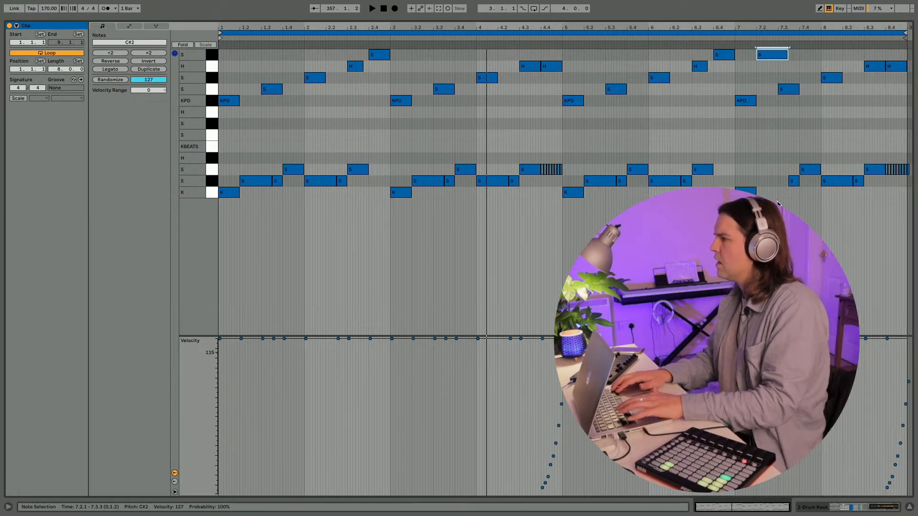
key(ctrl+d)
key(space)
click(774, 127)
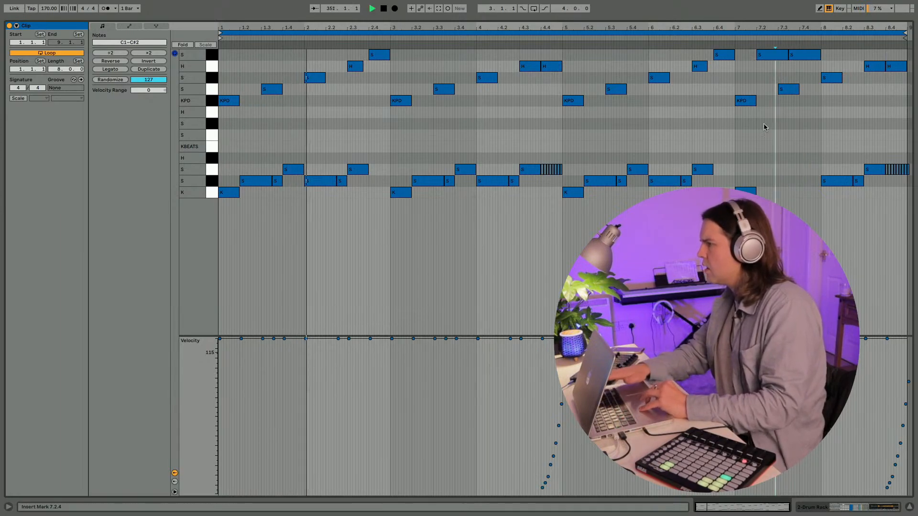
Step: Rename the C#2 snare pad STS and copy it to the D2 pad
key(Tab)
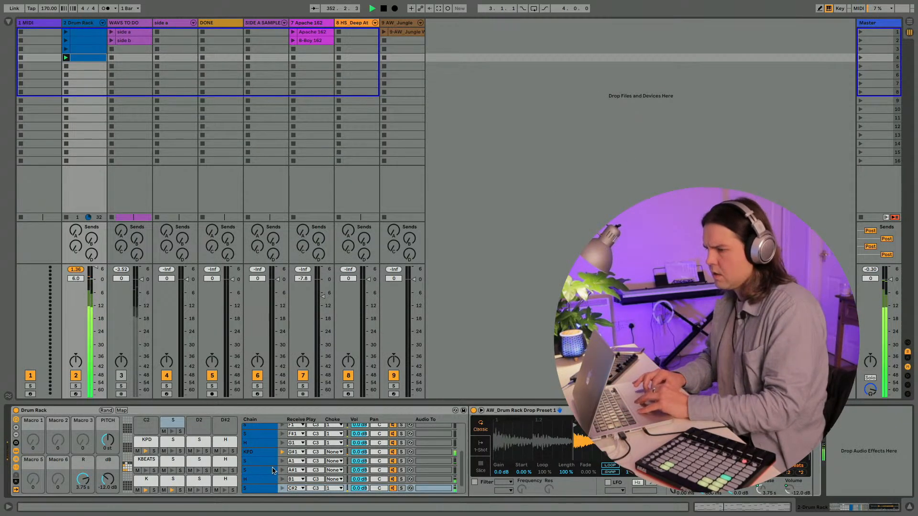
scroll(273, 470, down, 1)
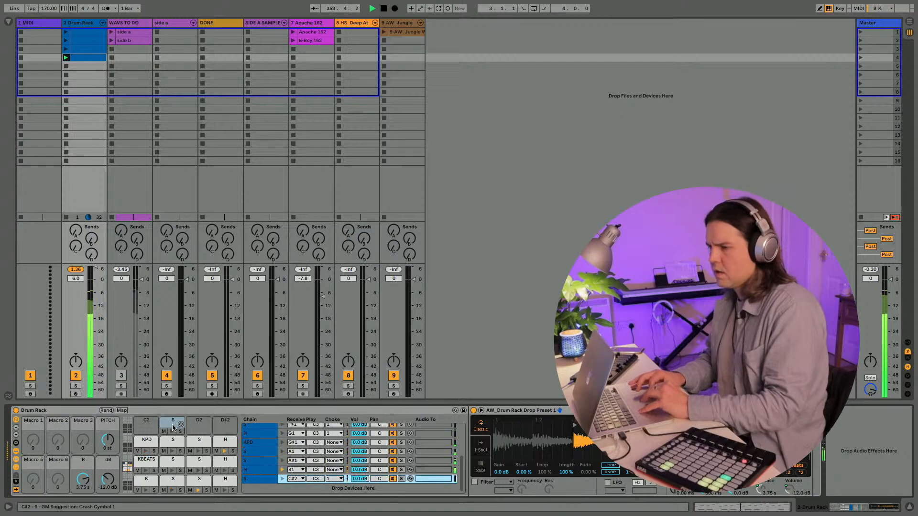
key(Tab)
key(Tab)
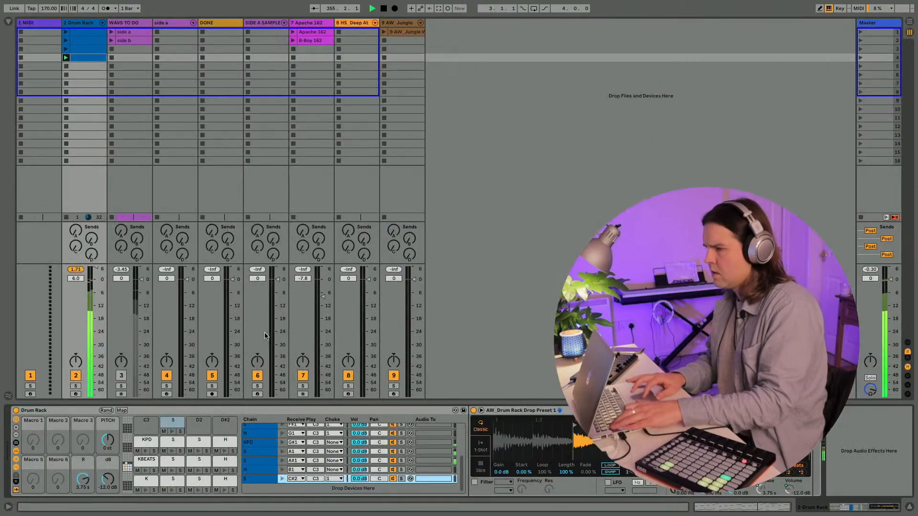
click(170, 422)
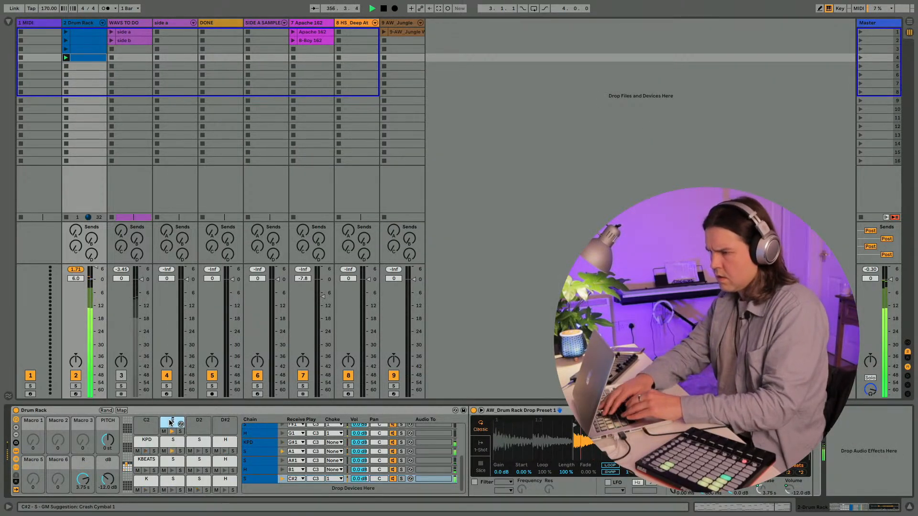
key(ctrl+r)
text(STS)
key(Return)
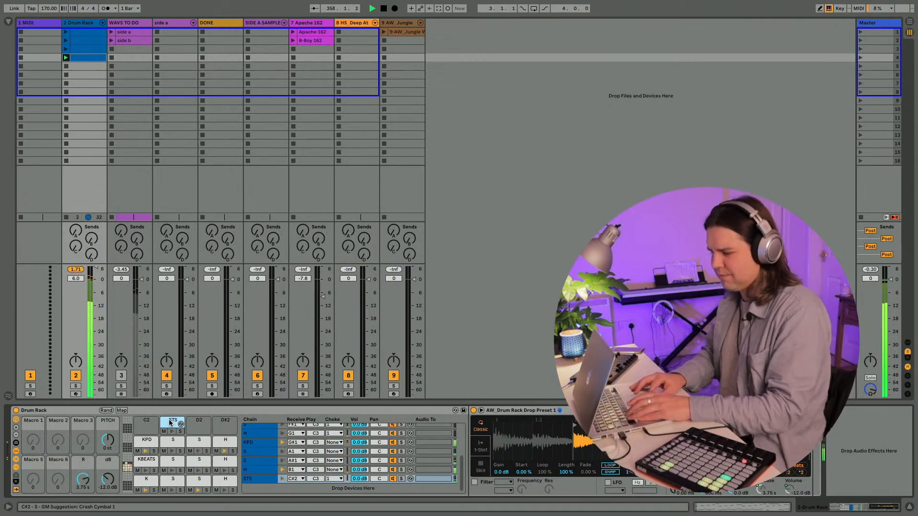
drag(171, 422, 196, 422)
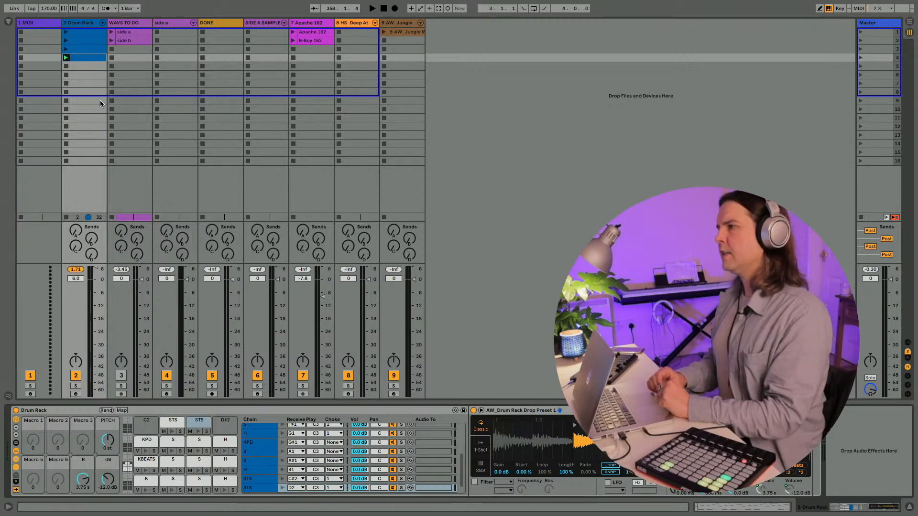
Step: Search the Samples folder for AKAIZE and preview Break-4-200%_1000_0_R.wav from the Akaizer folder
click(8, 22)
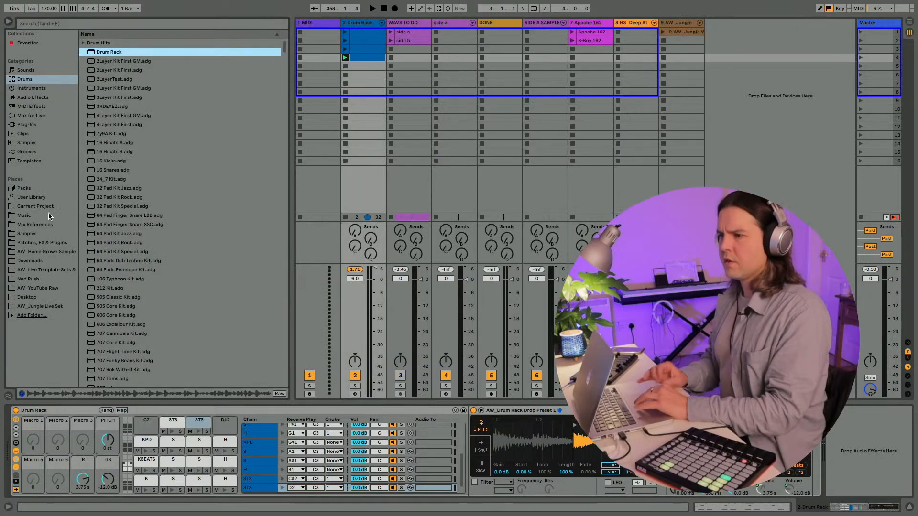
click(26, 234)
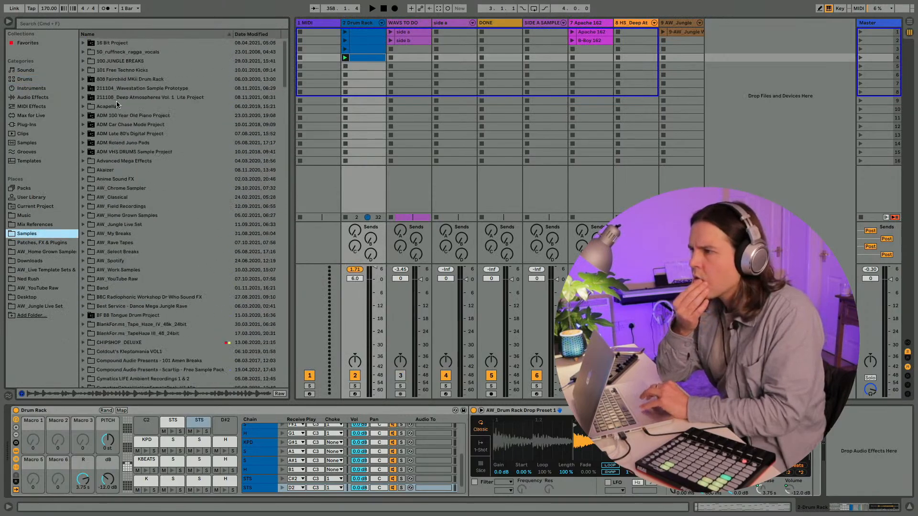
click(52, 23)
text(AKAI)
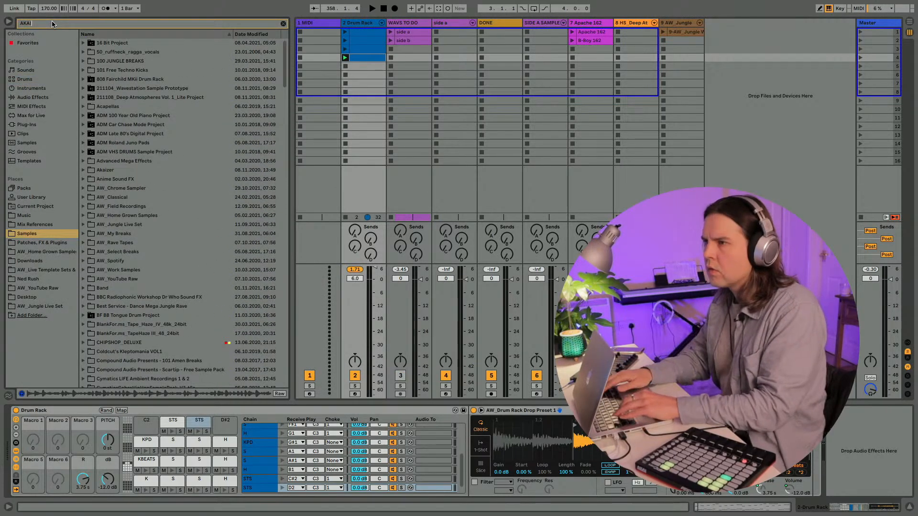
text(ZE)
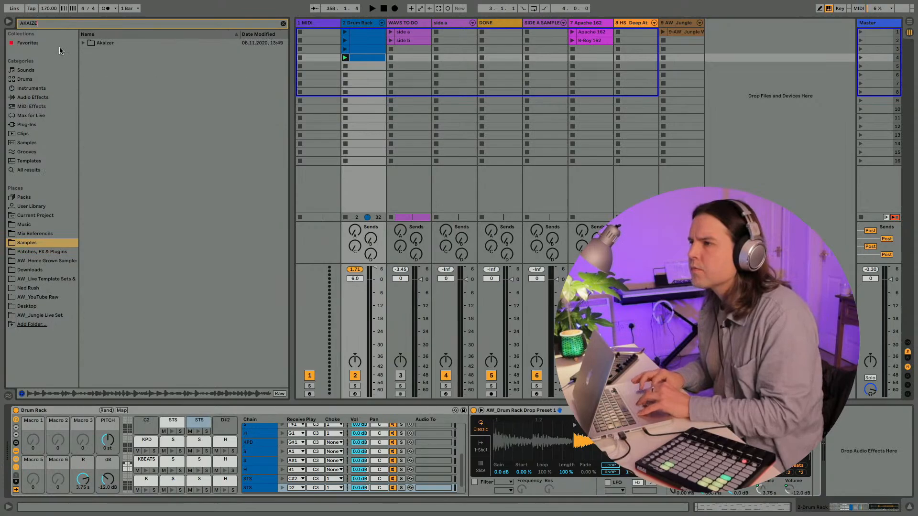
click(83, 44)
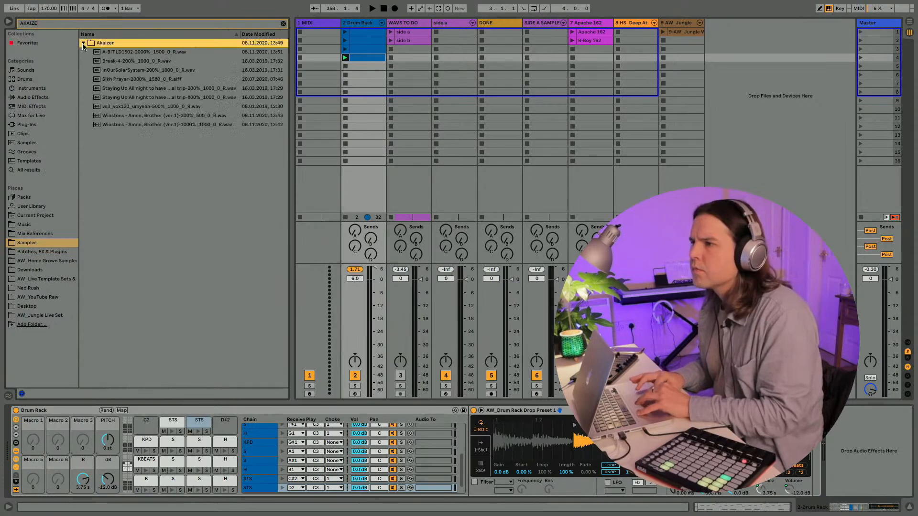
click(121, 62)
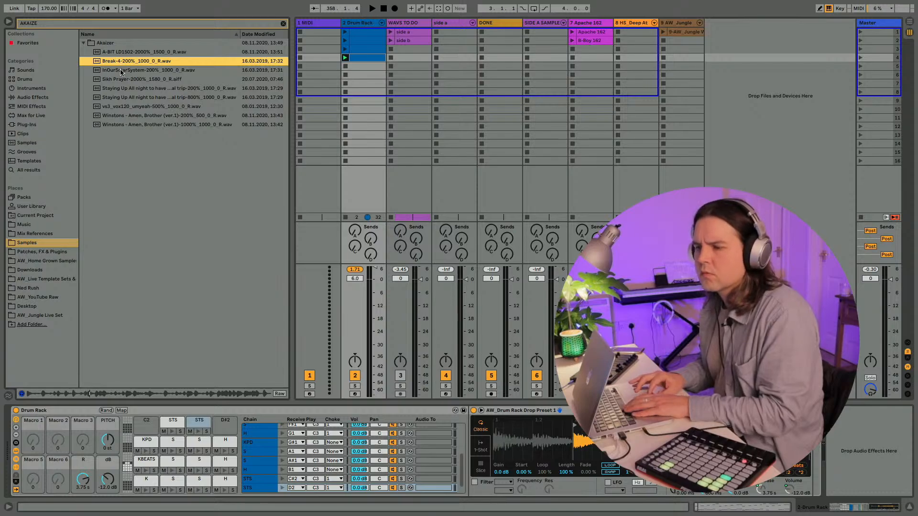
click(283, 24)
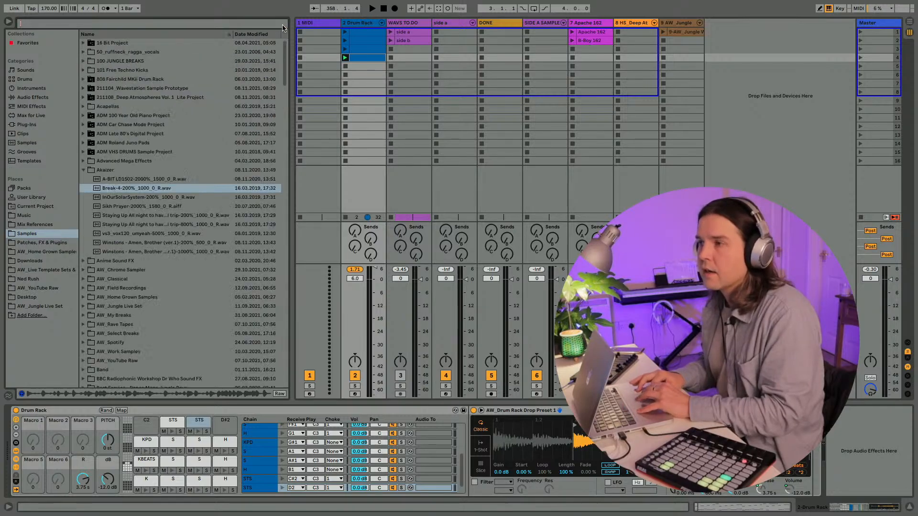
click(7, 23)
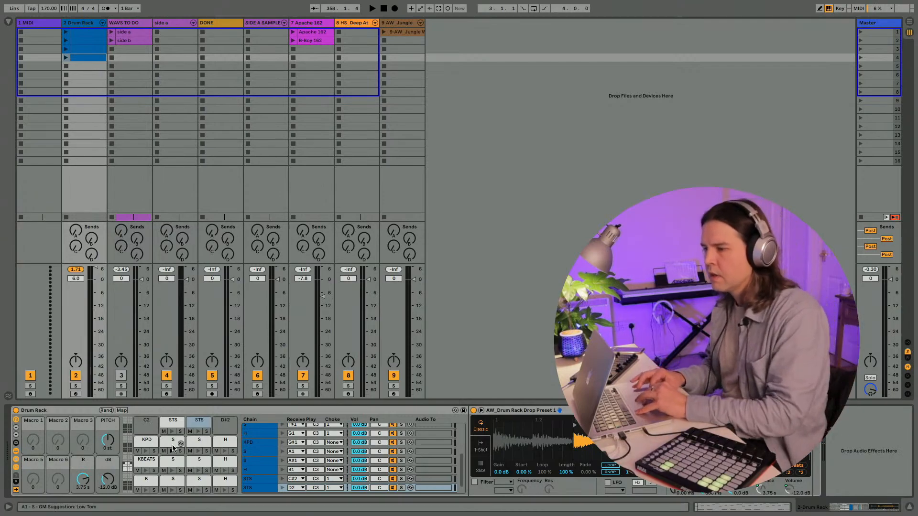
Step: Move the second STS snare in bar 7 of the fourth Drum Rack clip up to D2 and play the clip
double_click(88, 58)
click(796, 68)
key(Up)
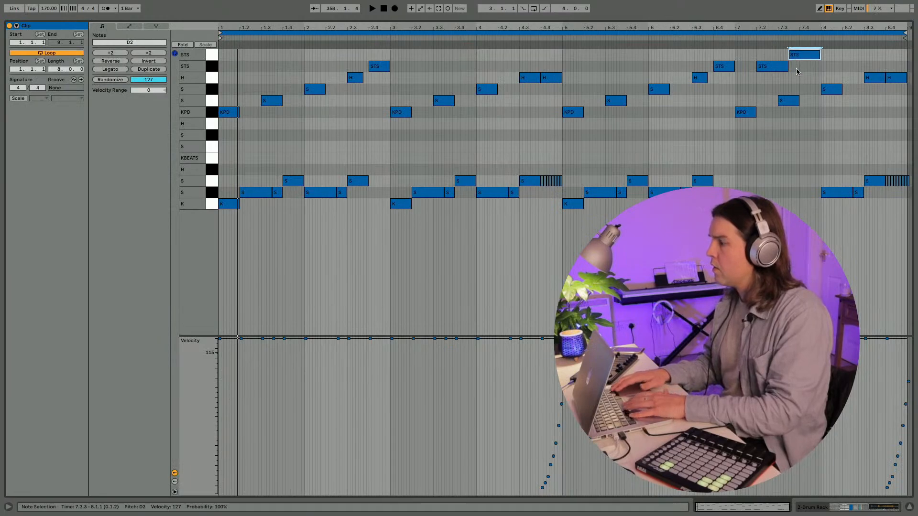
key(space)
key(shift+Tab)
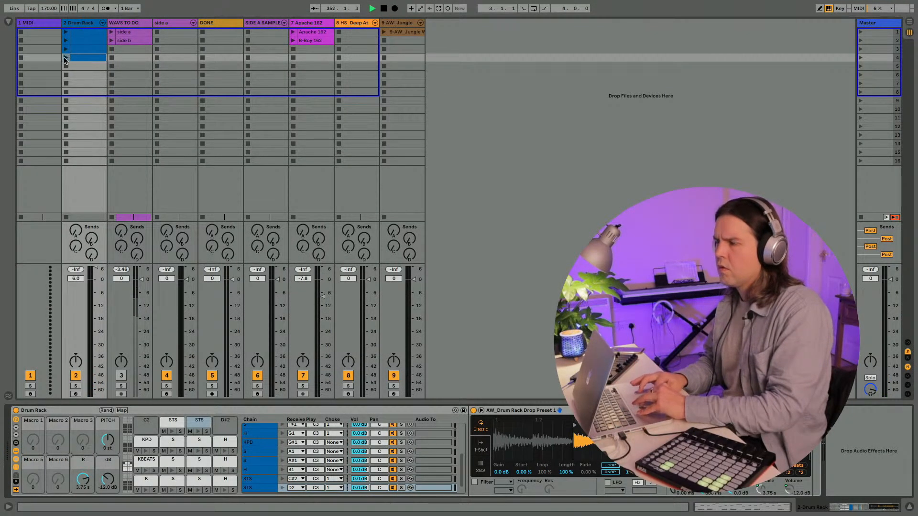
click(65, 58)
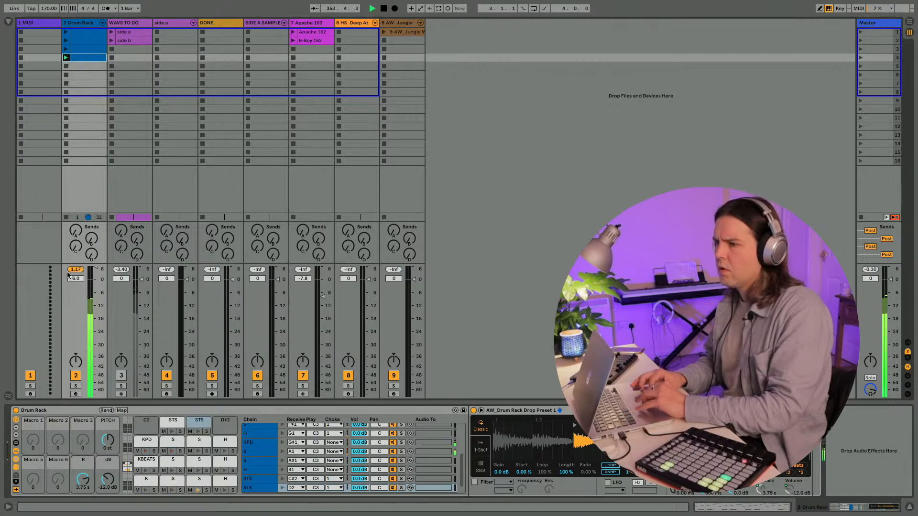
key(shift+Tab)
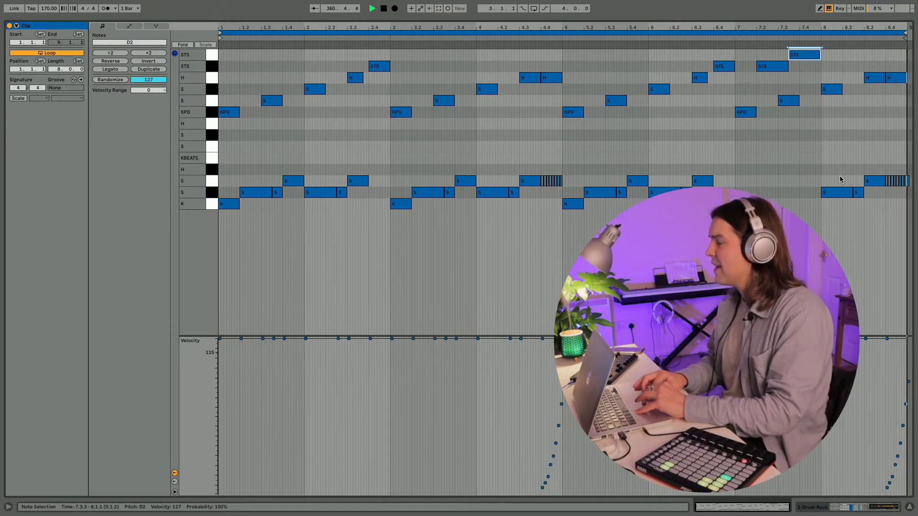
Step: Move the D1 snare at 8.3 up to A1 and delete the two B1 hats at 8.3 and 8.4
drag(871, 181, 872, 100)
drag(869, 66, 905, 80)
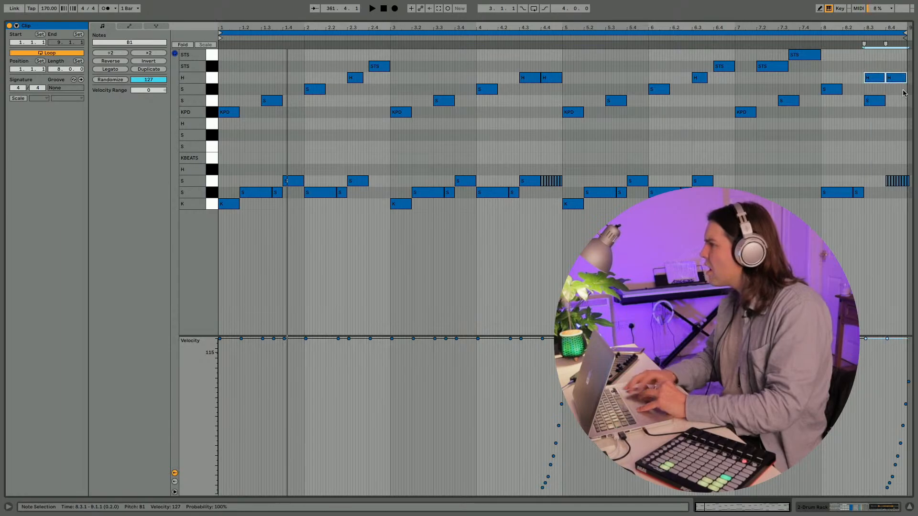
key(Delete)
Step: Move the D1 snare roll at 8.4 up to the D2 STS pad and play the clip briefly
click(900, 182)
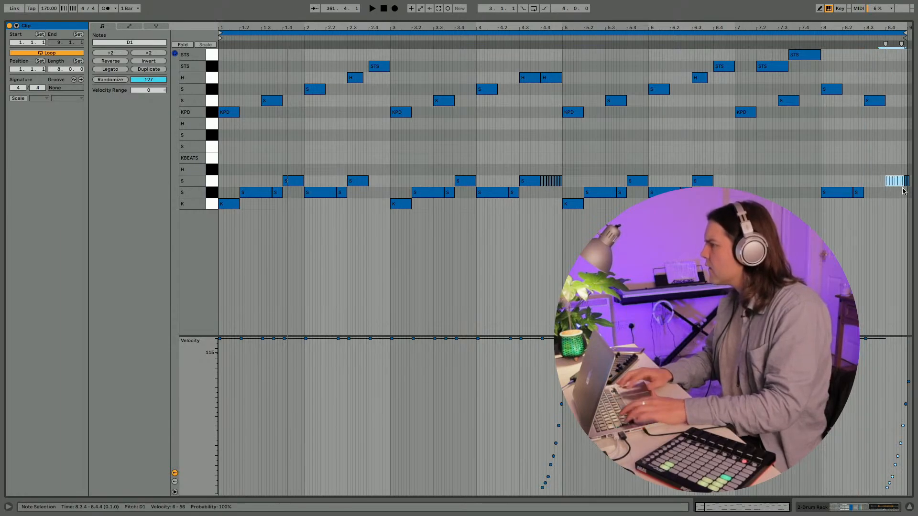
key(shift+Up)
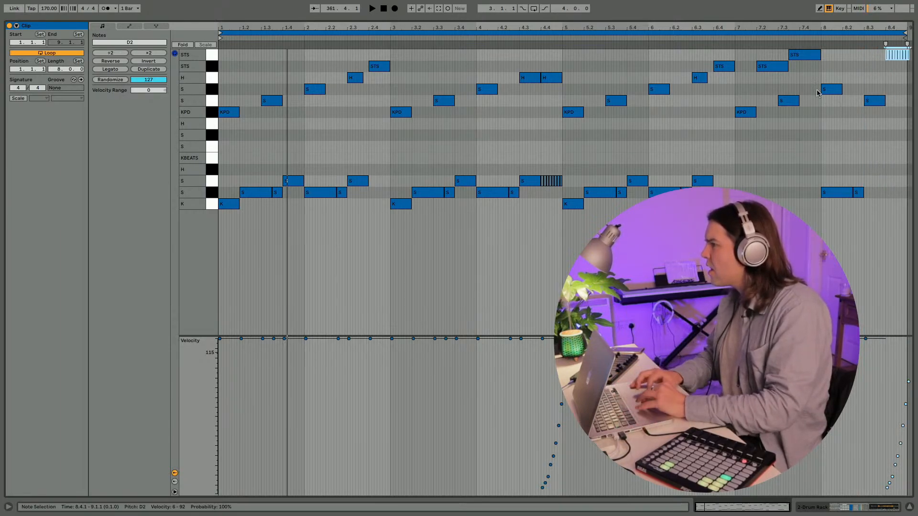
key(space)
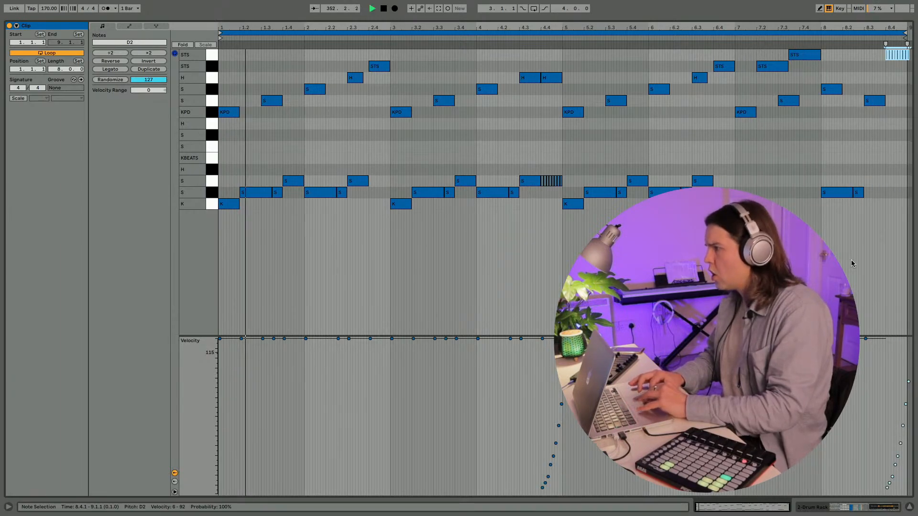
key(space)
Step: Move the A1 snare at 8.3 up to the D2 STS pad and play back the fourth clip
click(871, 101)
key(Up)
key(Up)
key(Up)
key(Up)
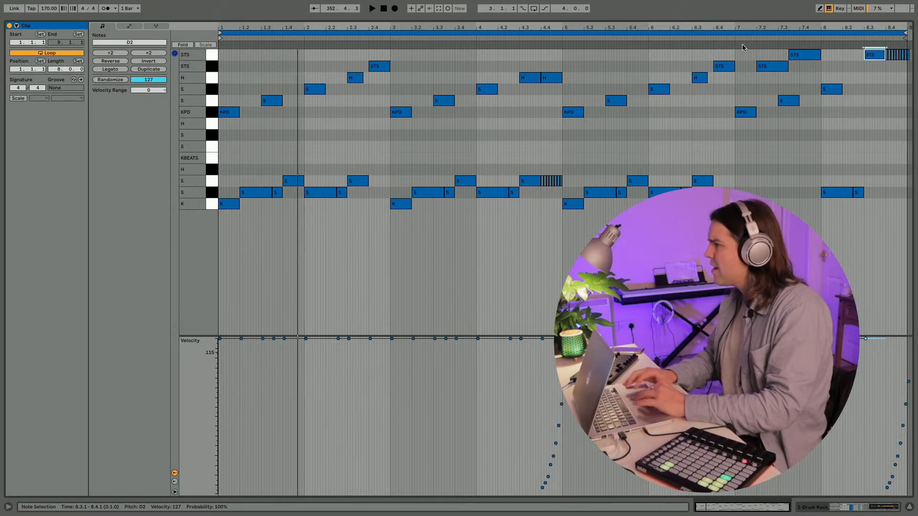
key(space)
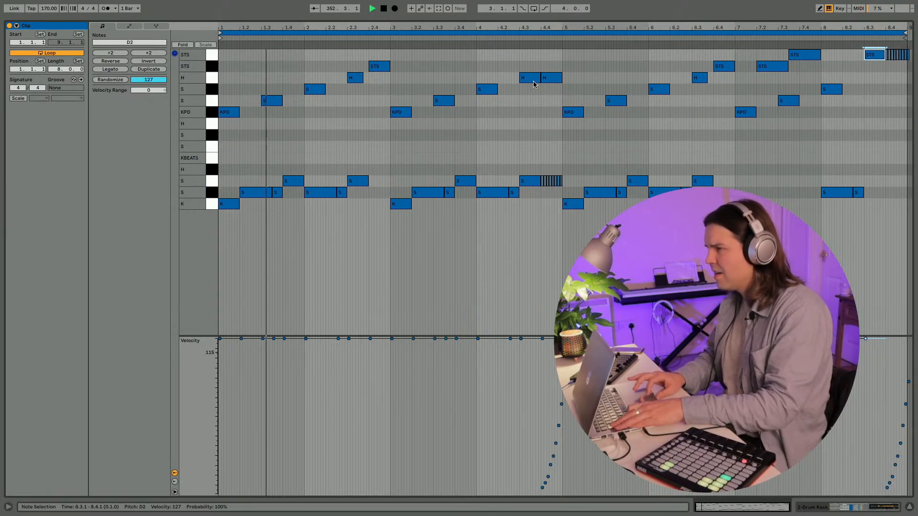
key(Tab)
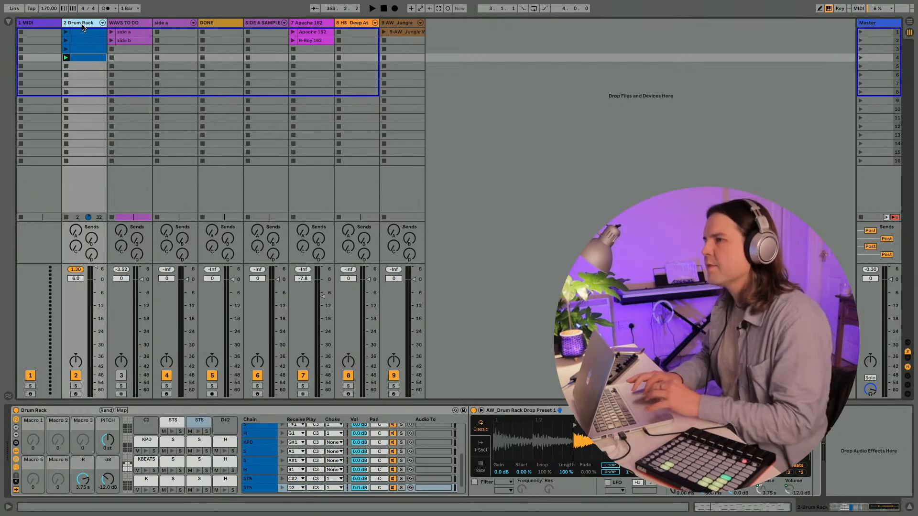
key(space)
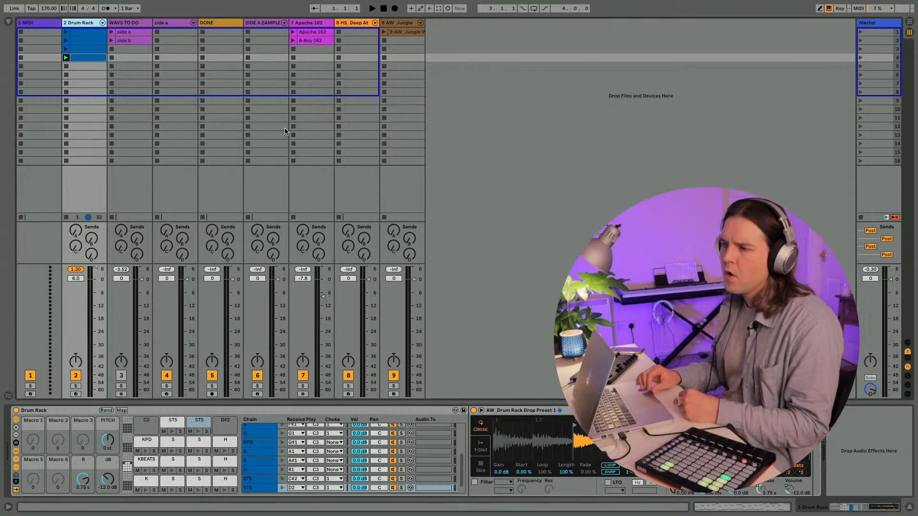
Step: Reset the Drum Rack and Apache 162 track volumes to 0 dB, and hide the Drum Rack's chain list and devices
double_click(95, 268)
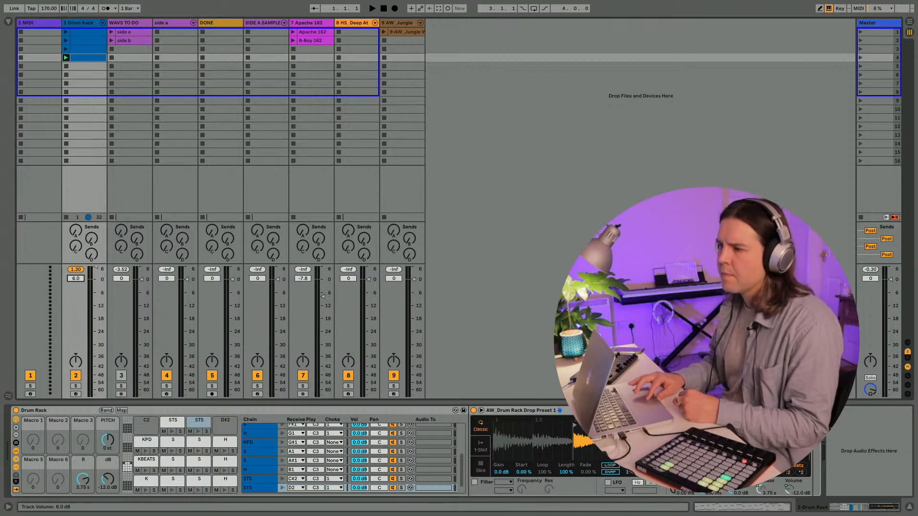
double_click(304, 279)
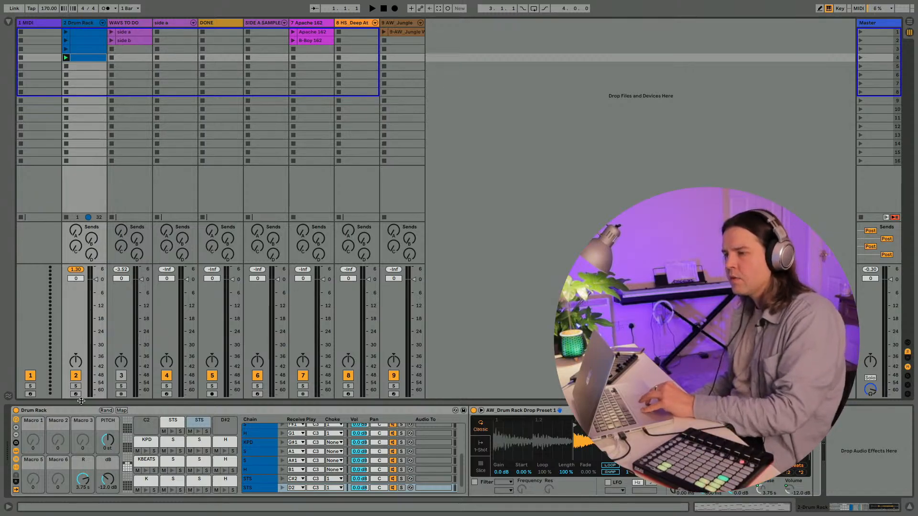
click(16, 453)
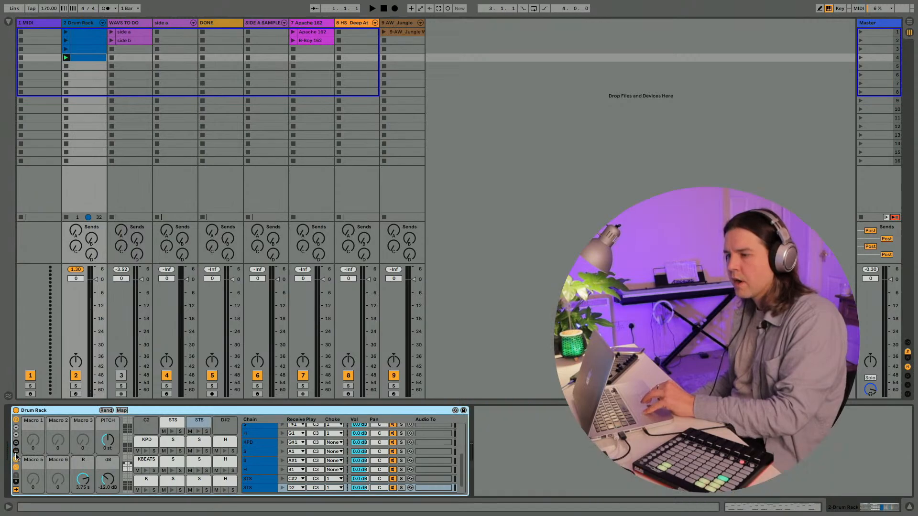
click(16, 460)
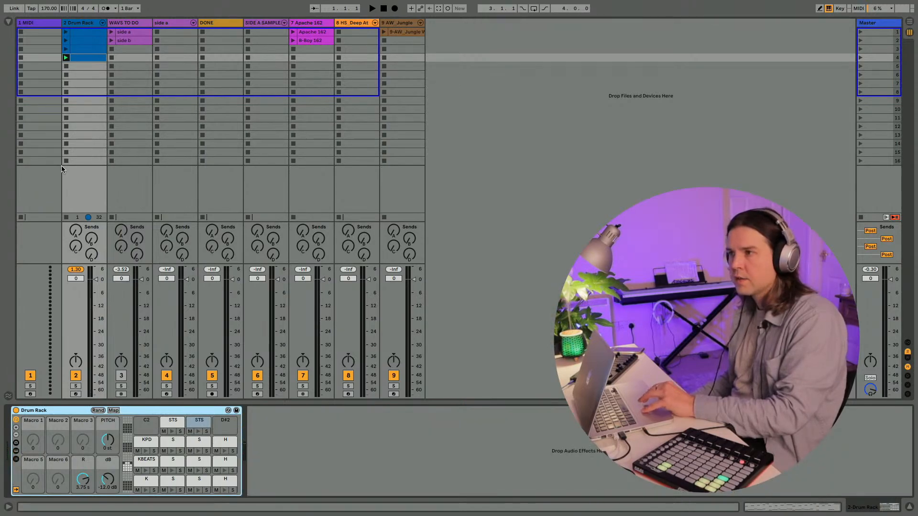
click(78, 23)
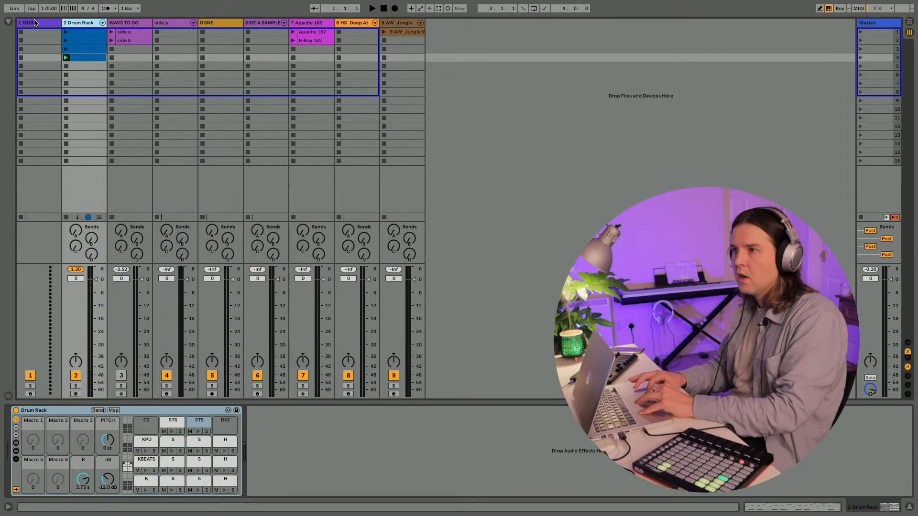
click(8, 21)
click(353, 24)
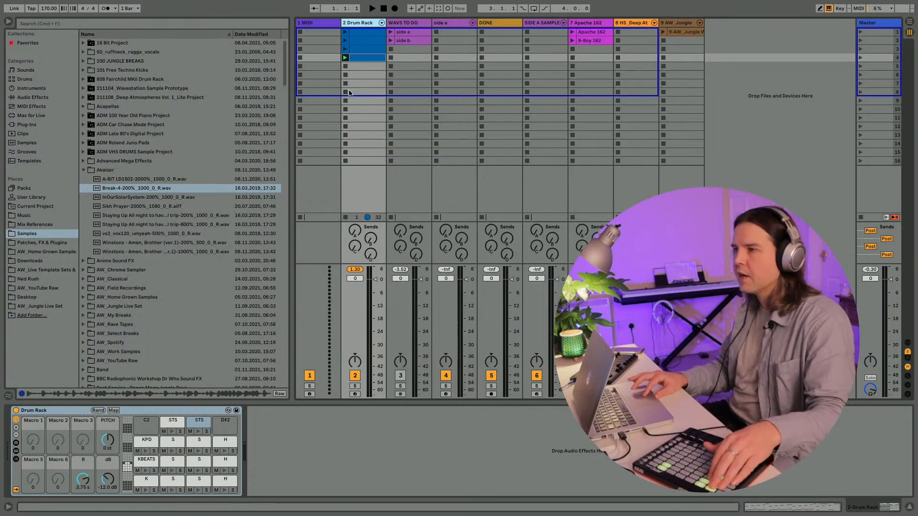
click(8, 24)
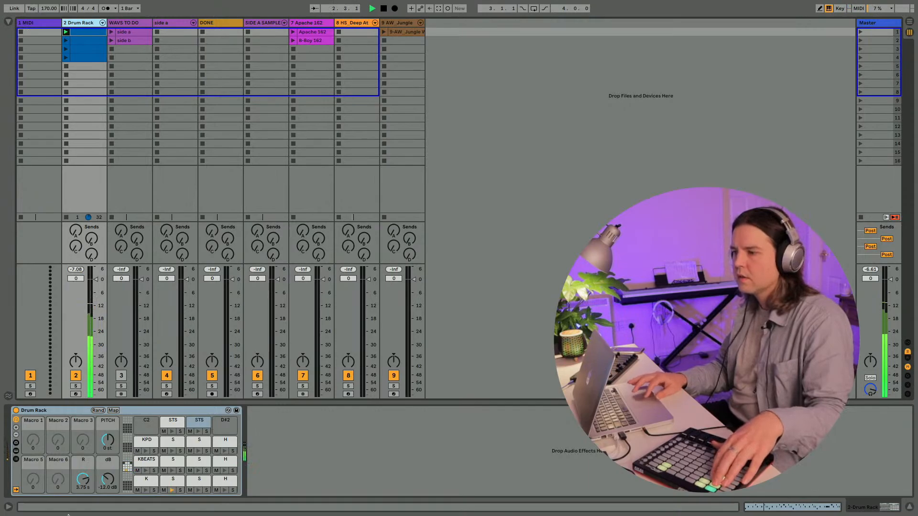
Step: Raise the Drum Rack's R macro to 60.0 s and assign all its chains to choke group 1
drag(83, 479, 83, 449)
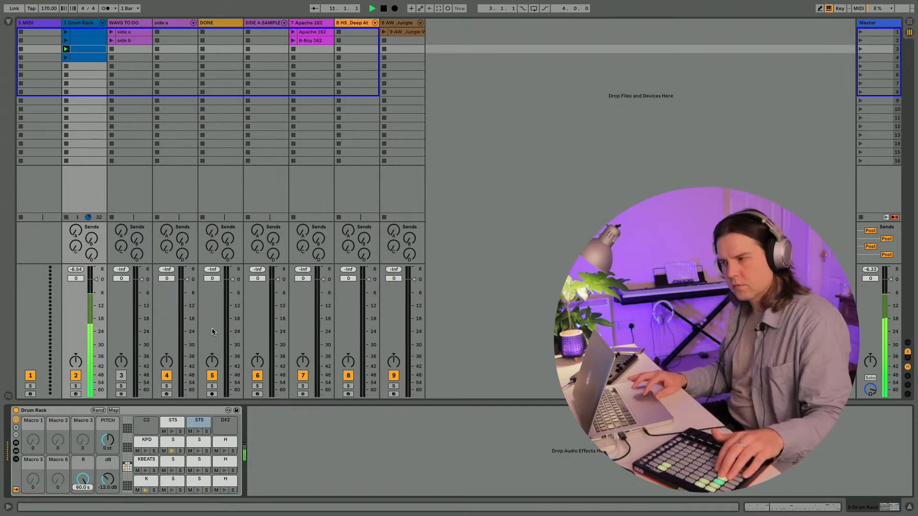
click(15, 459)
click(254, 478)
key(super+a)
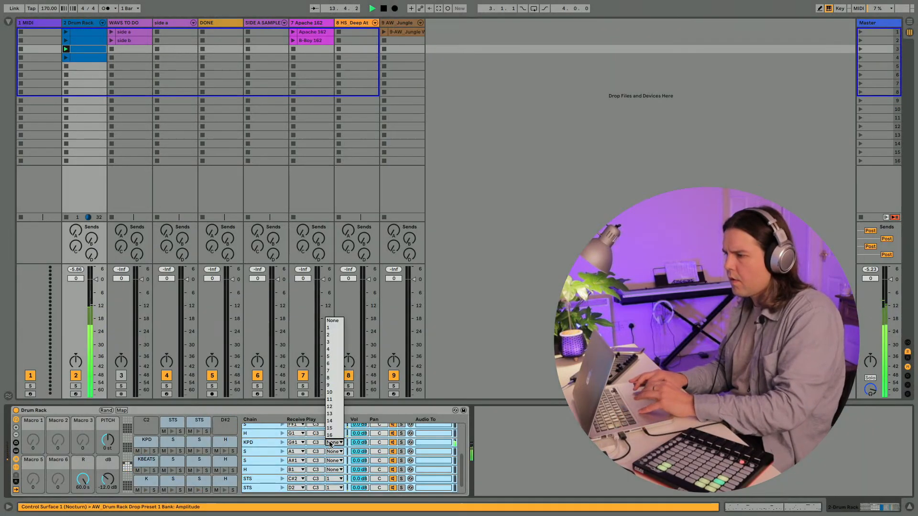
click(335, 442)
click(333, 328)
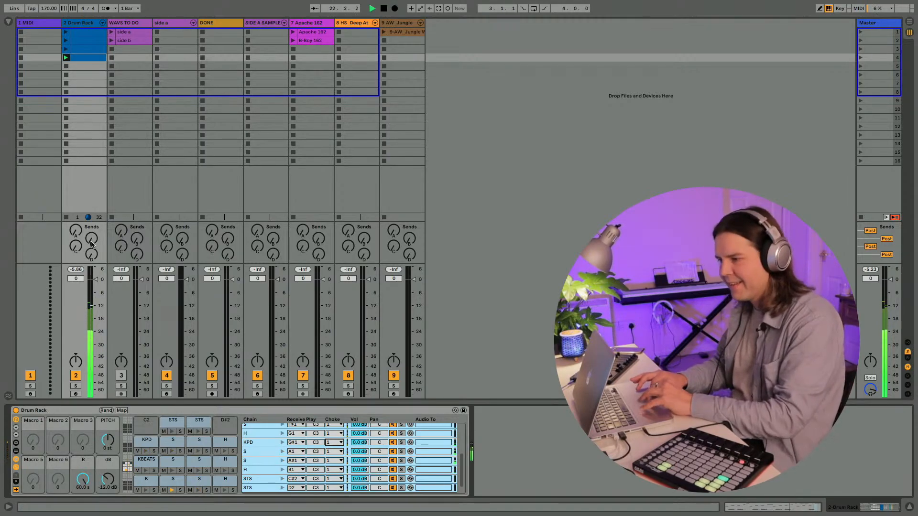
Step: Open the fourth Drum Rack clip's notes and stop playback
double_click(90, 58)
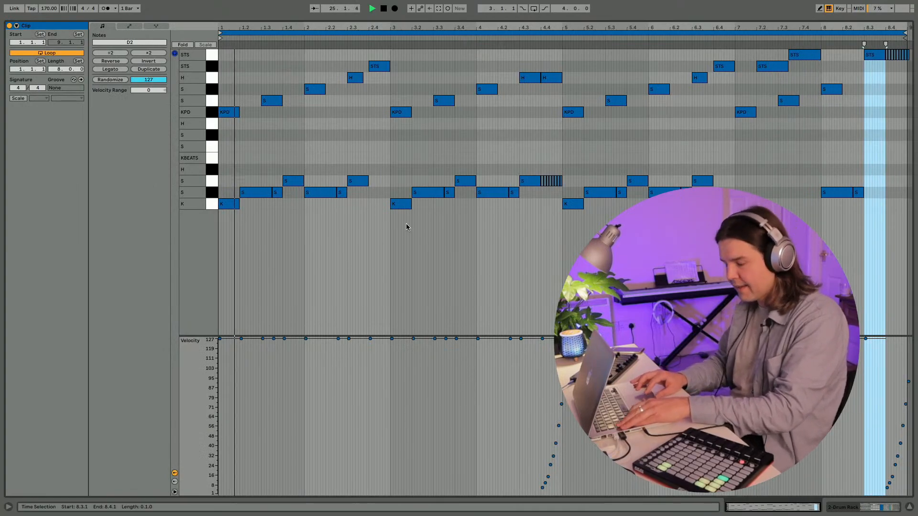
key(space)
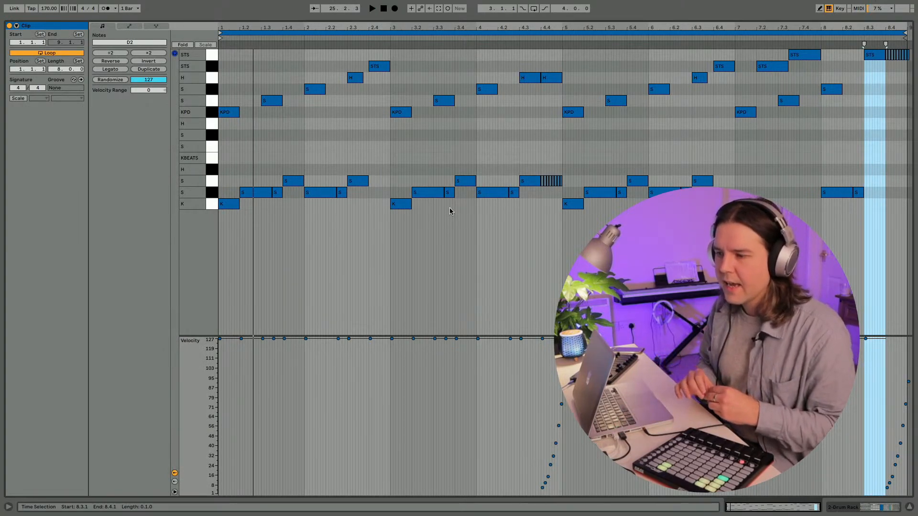
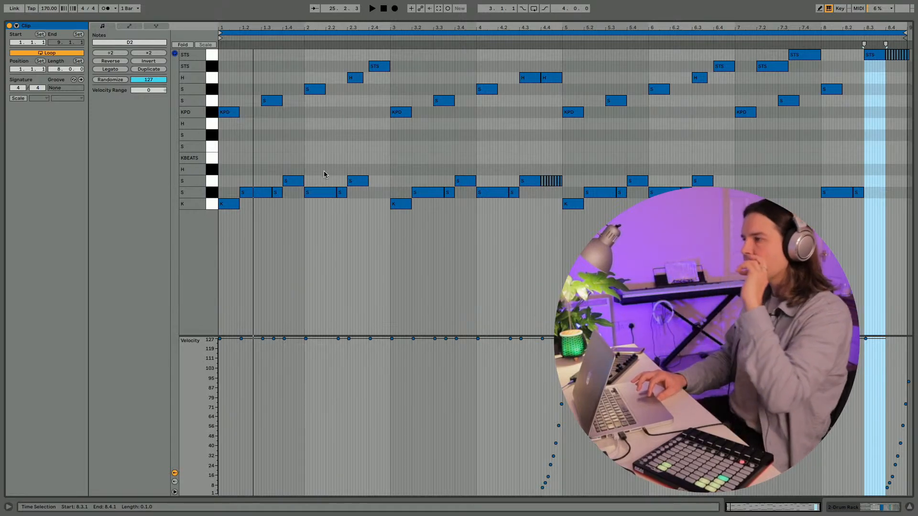
Step: Return to the Session view and select the H chain received on B1 in the Drum Rack
key(Tab)
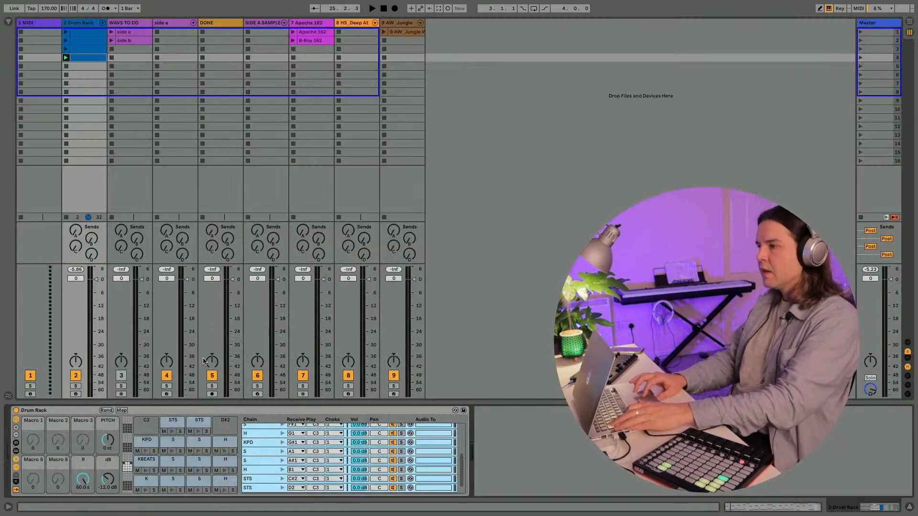
click(255, 460)
scroll(257, 464, down, 1)
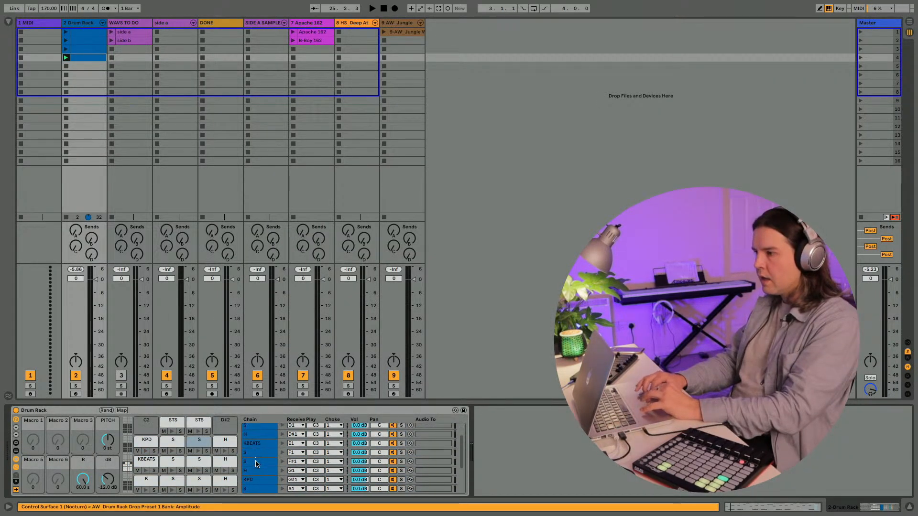
click(256, 462)
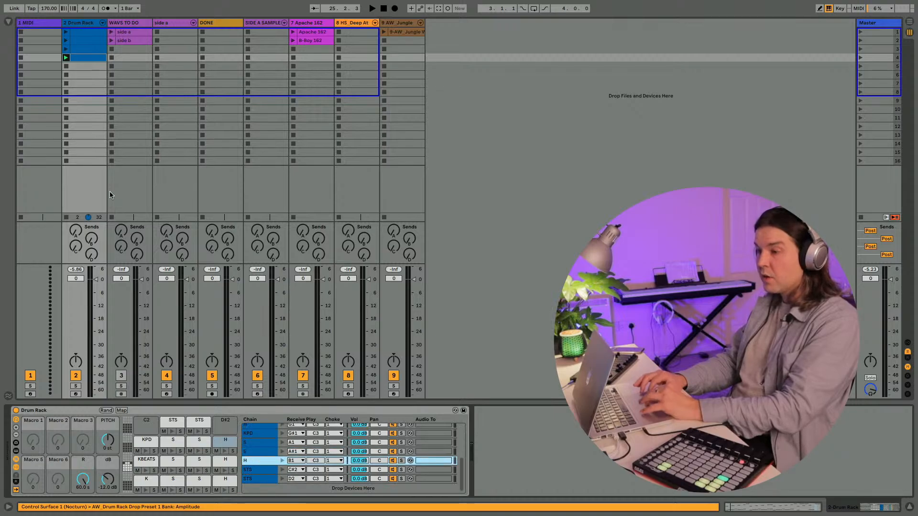
Step: Show the browser, collapse the User Library's Presets folder and open its My Presets folder
click(9, 22)
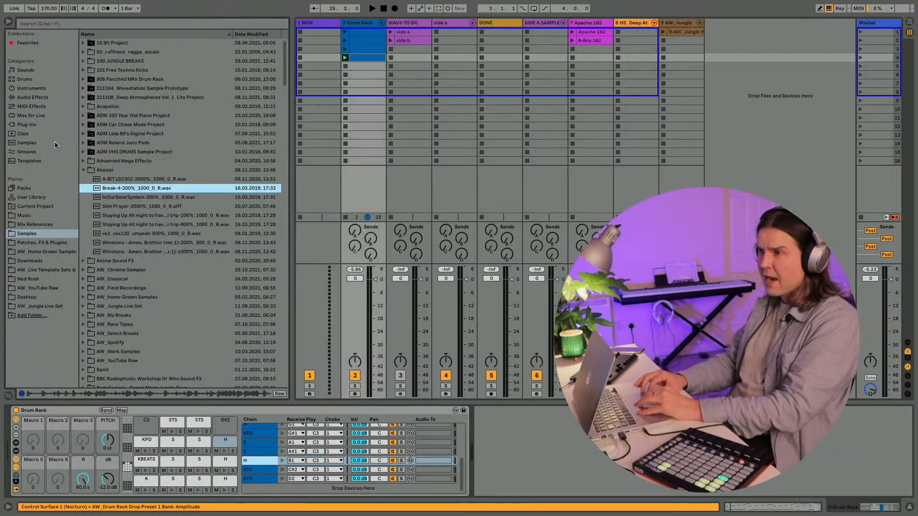
click(40, 197)
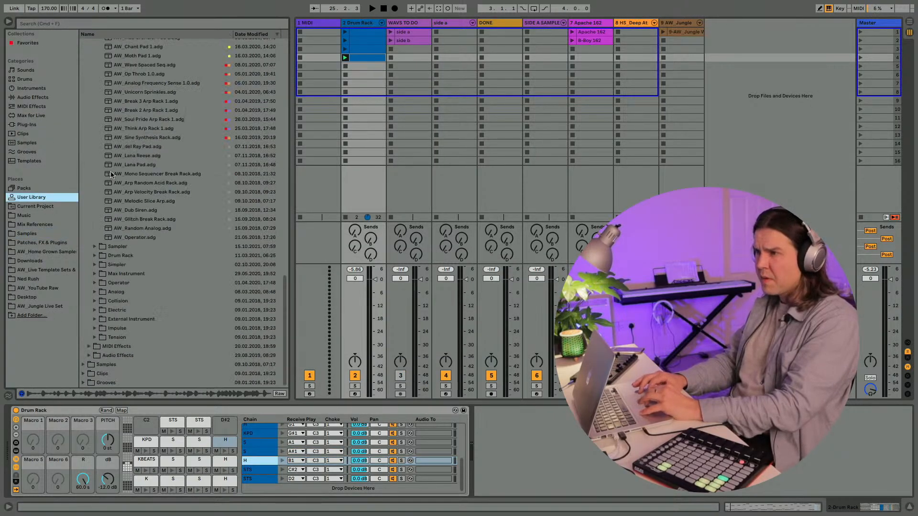
scroll(118, 163, down, 10)
scroll(119, 163, up, 5)
scroll(100, 161, up, 10)
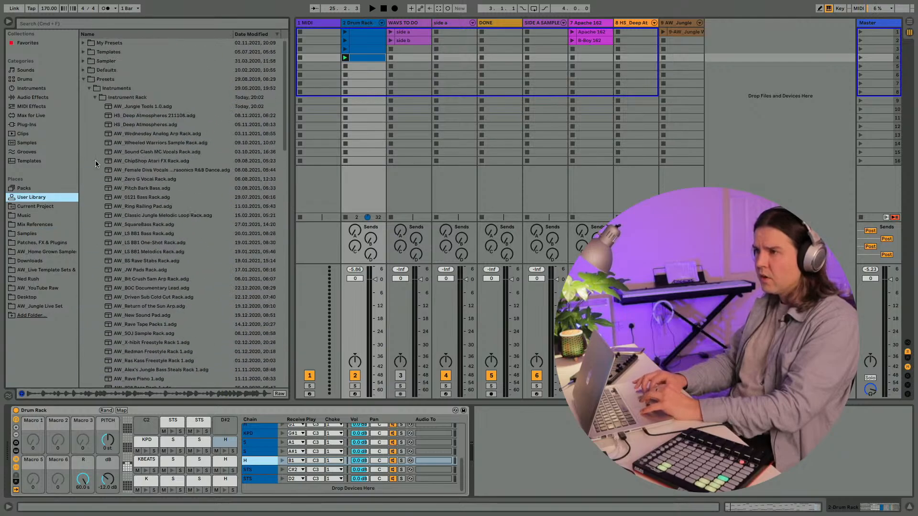
click(82, 78)
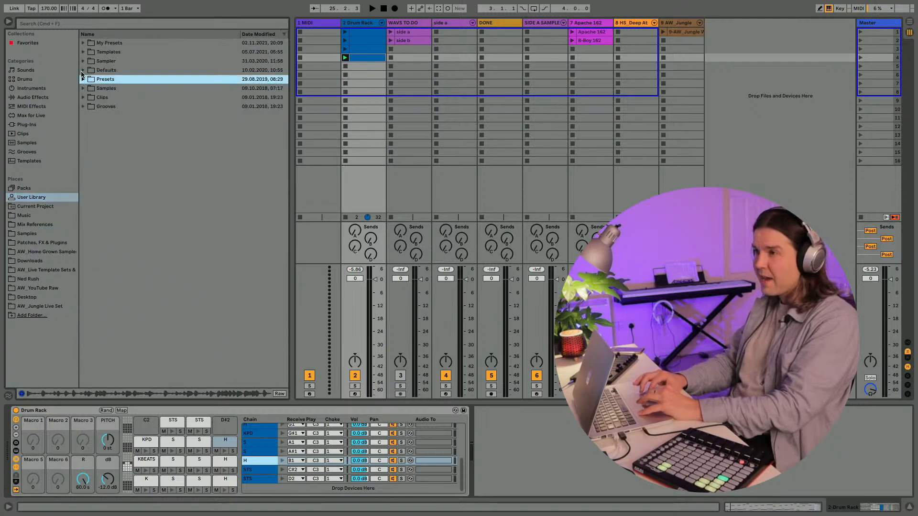
click(83, 43)
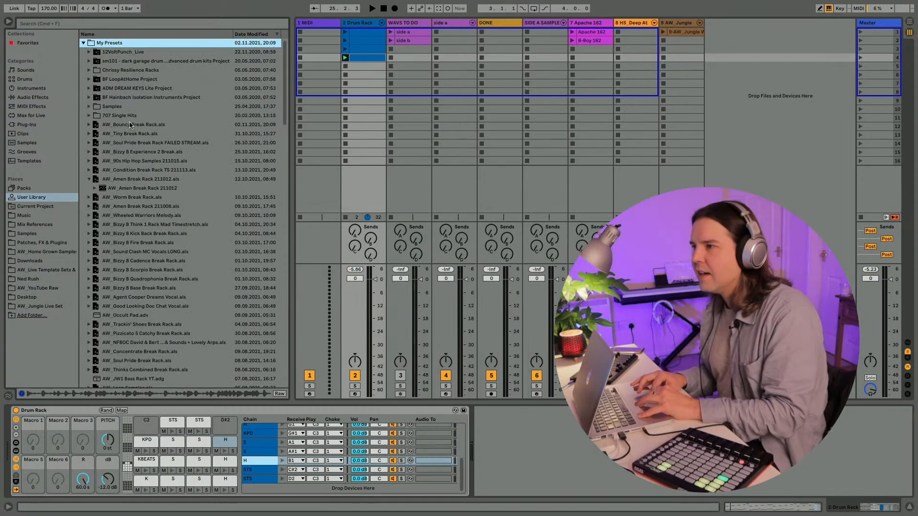
Step: Insert the AW_Amen Break Rack 211012 from My Presets as a new track directly after the Drum Rack track
click(244, 35)
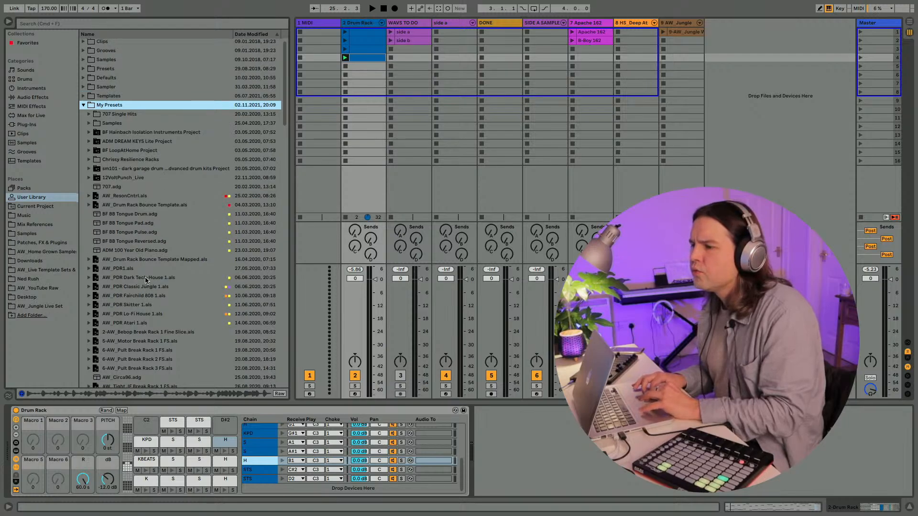
click(245, 37)
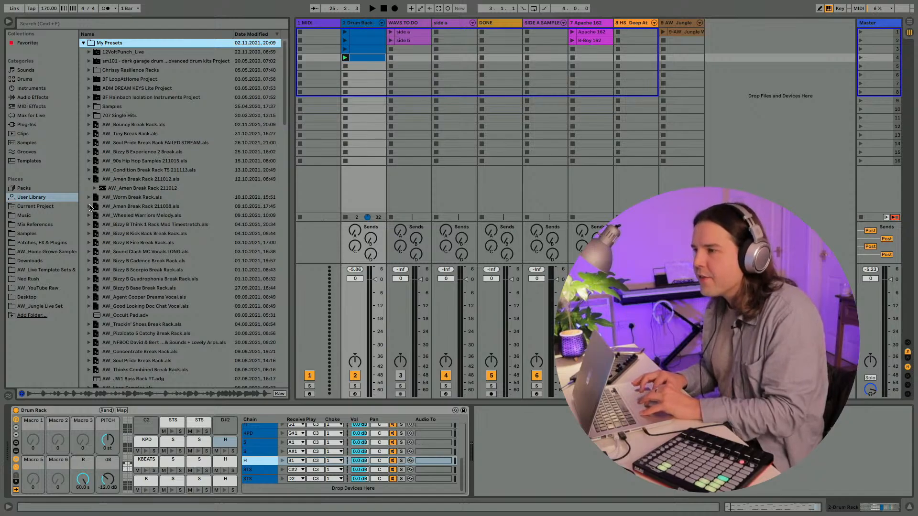
click(113, 189)
drag(113, 188, 387, 20)
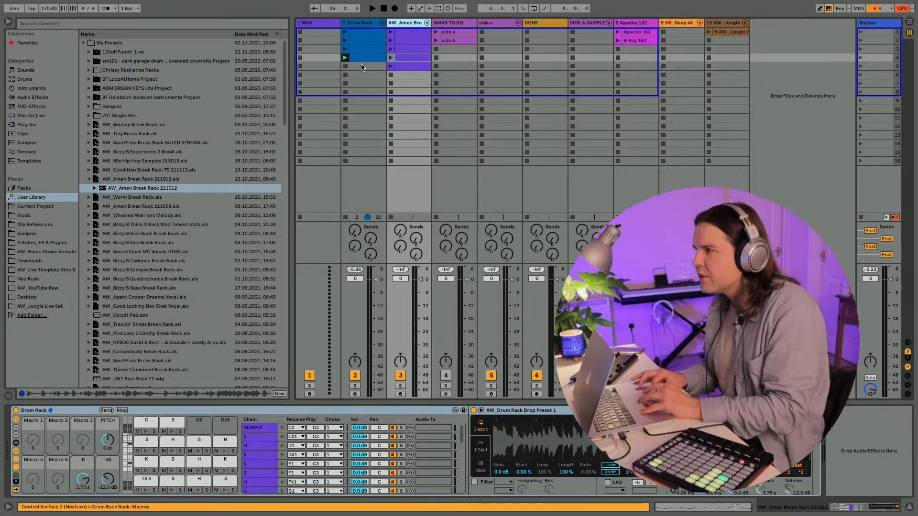
Step: Play the Amen rack's clips over the Drum Rack patterns and layer the Apache 162 clip on top
click(390, 48)
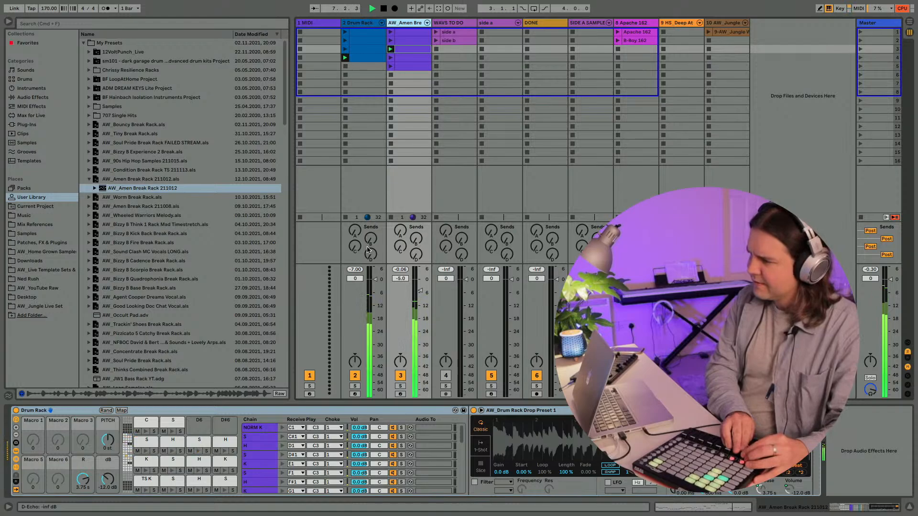
key(Up)
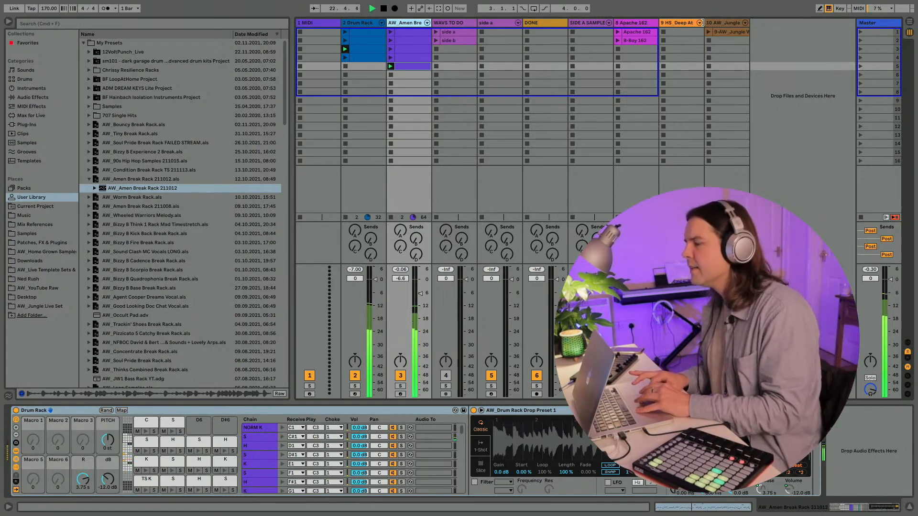
click(617, 31)
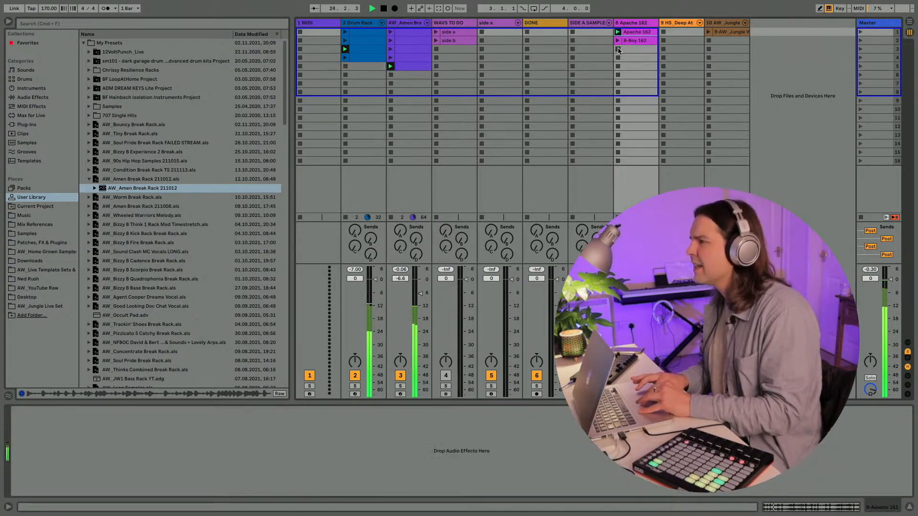
click(617, 40)
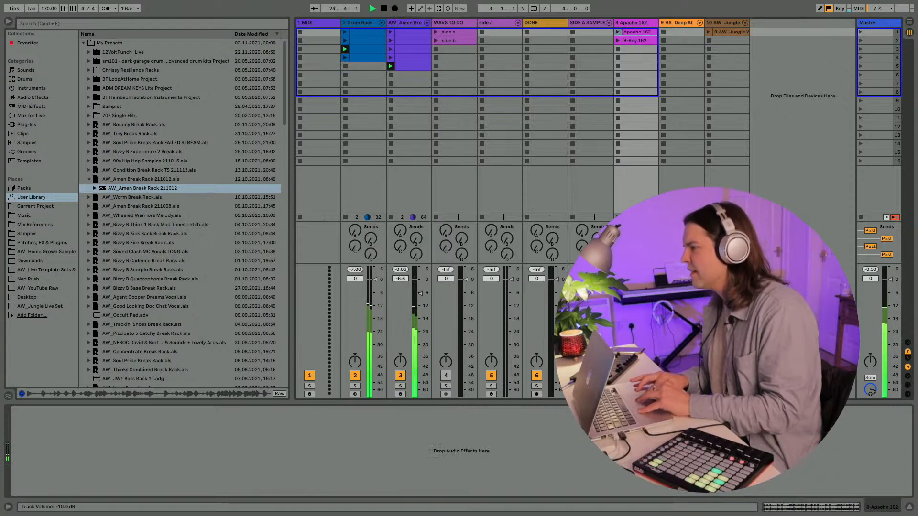
click(617, 31)
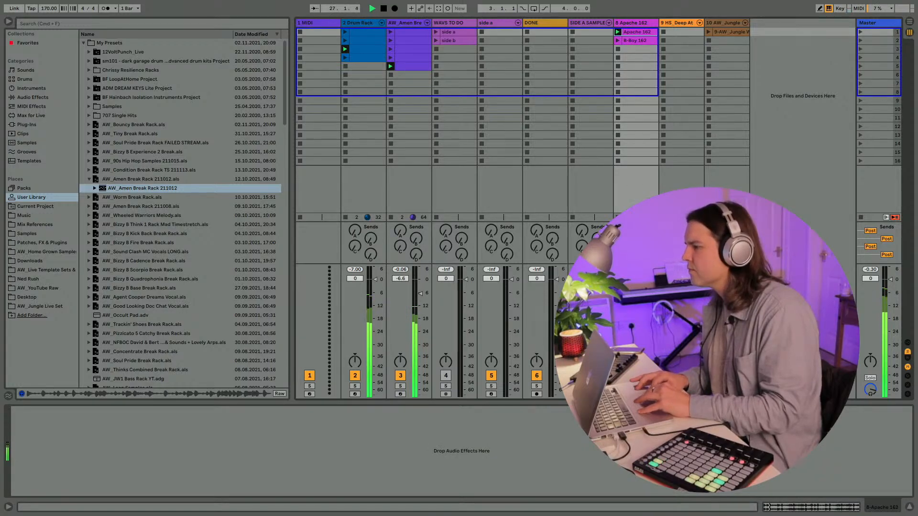
Step: Switch the layered break to B-Boy 162, stop it and launch the AW_Jungle bass clip, hiding the browser
key(Down)
key(Return)
click(617, 49)
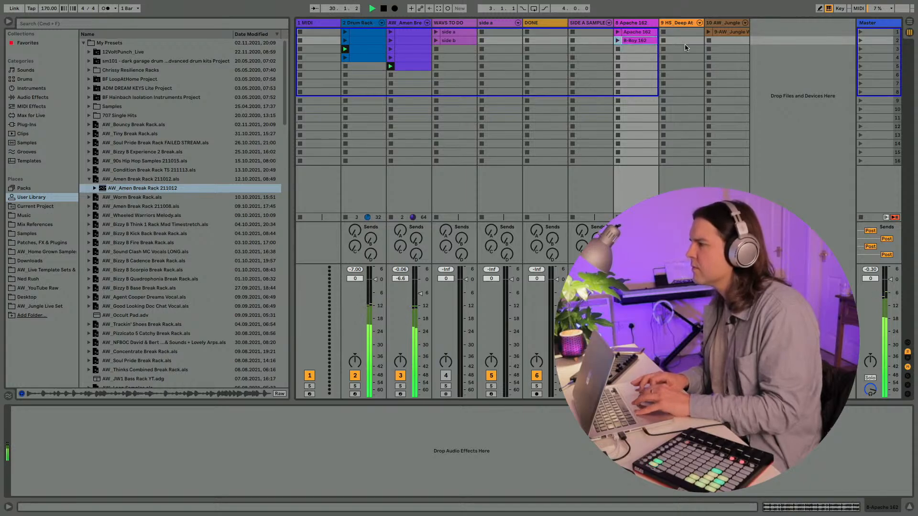
click(709, 32)
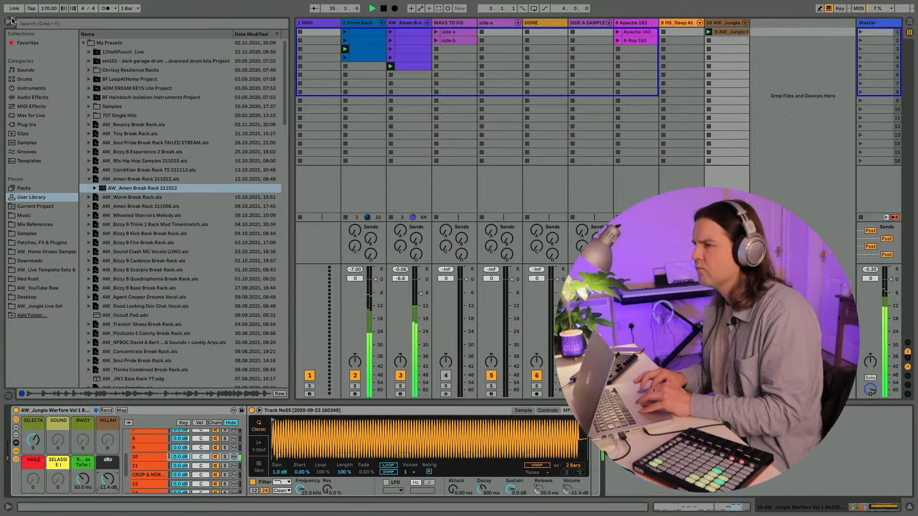
key(super+alt+b)
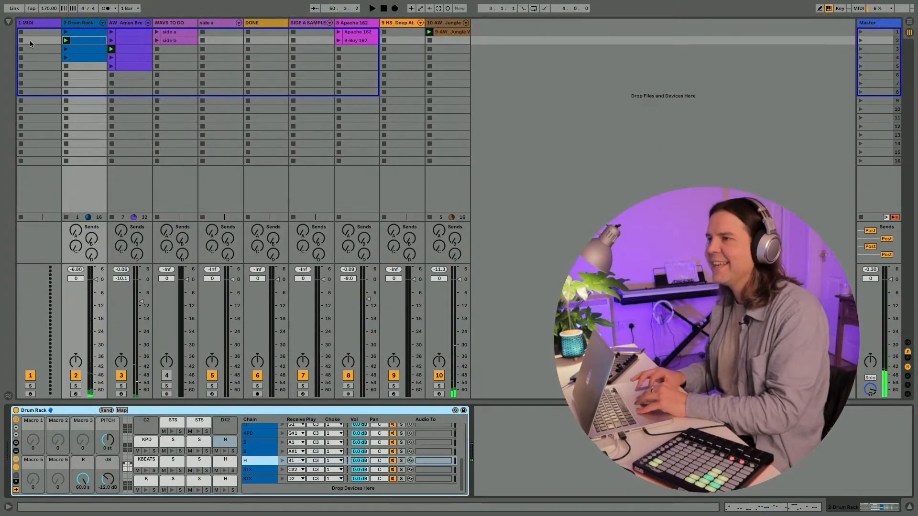
Step: Set the tempo to 190 BPM and audition the Drum Rack and Amen patterns with the AW_Jungle bass clip
click(49, 9)
text(190)
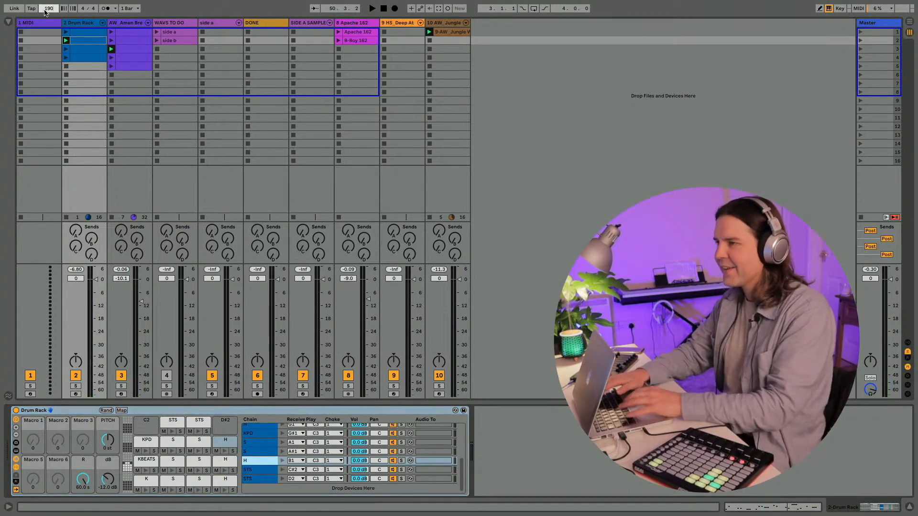
key(Return)
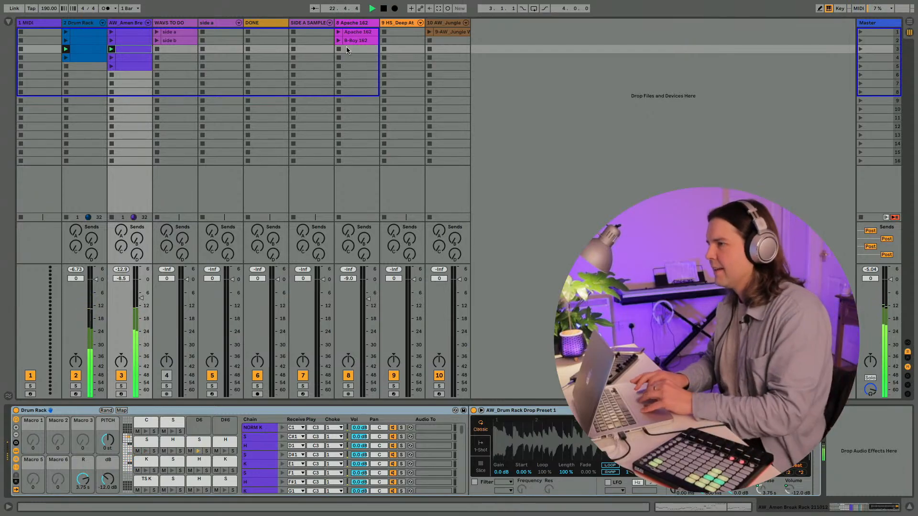
click(429, 32)
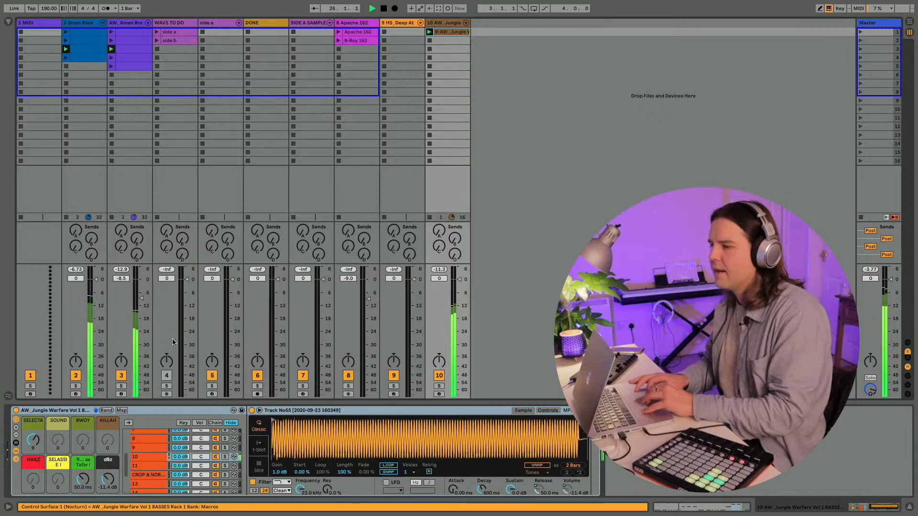
click(141, 185)
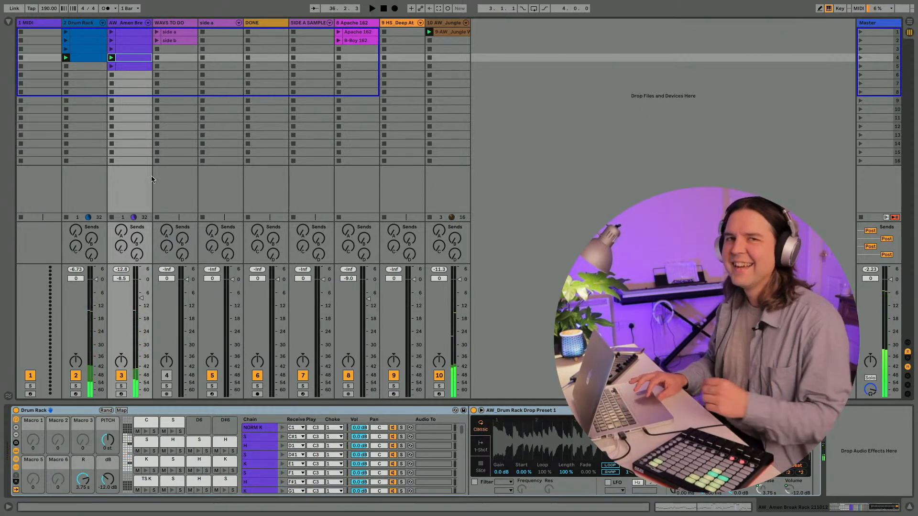
Step: Stop all clips, then audition the fourth Amen and Drum Rack clips together while adjusting the computer's output volume
click(862, 220)
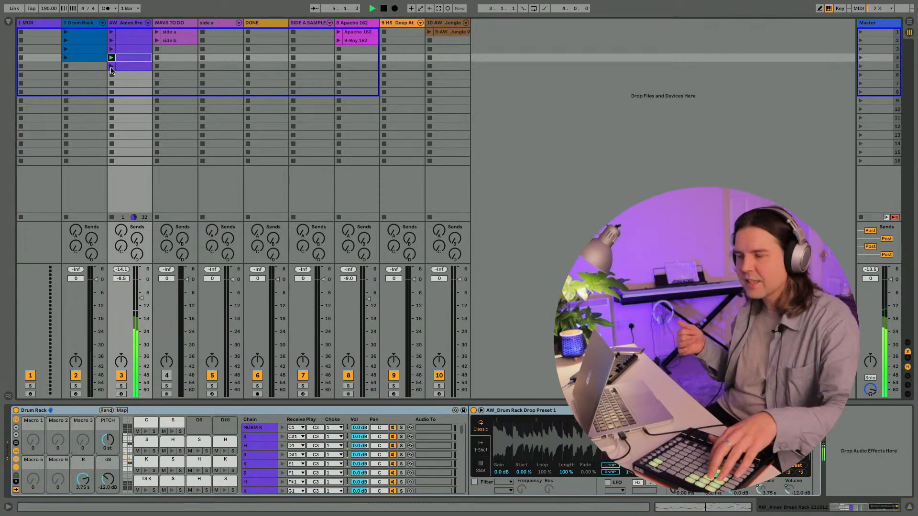
key(XF86AudioRaiseVolume)
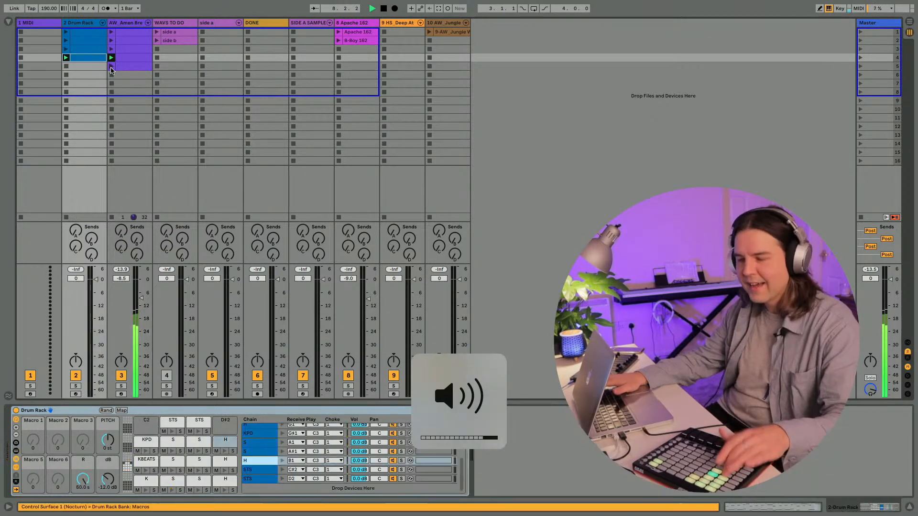
key(XF86AudioLowerVolume)
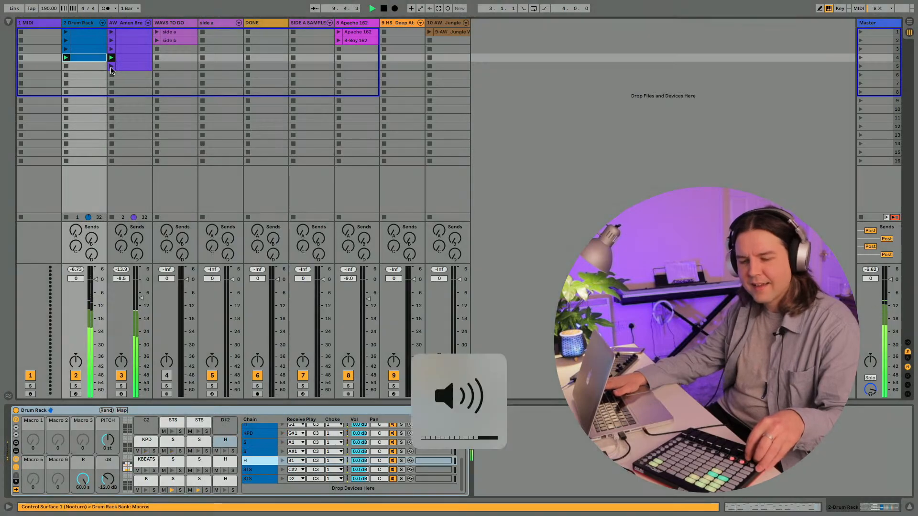
key(XF86AudioLowerVolume)
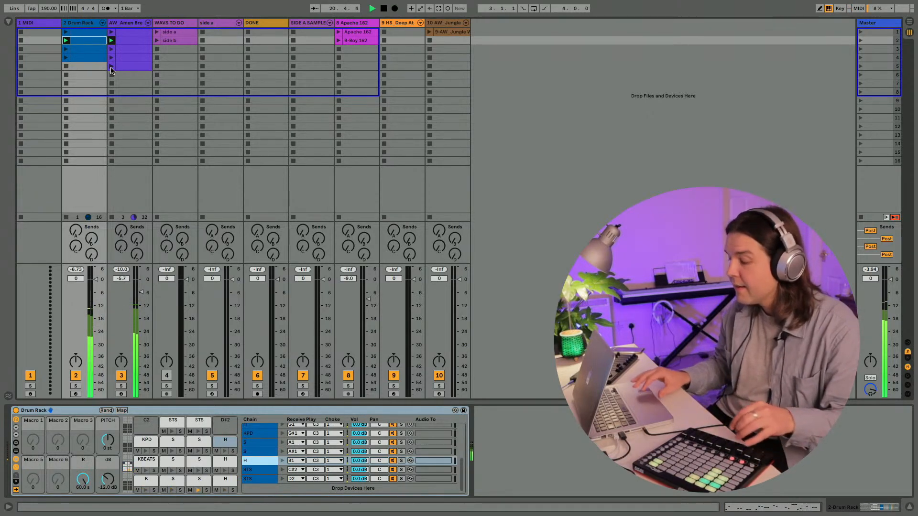
Step: Set the tempo to 170 BPM, play the layered Drum Rack and Amen clips, and stop playback
click(46, 8)
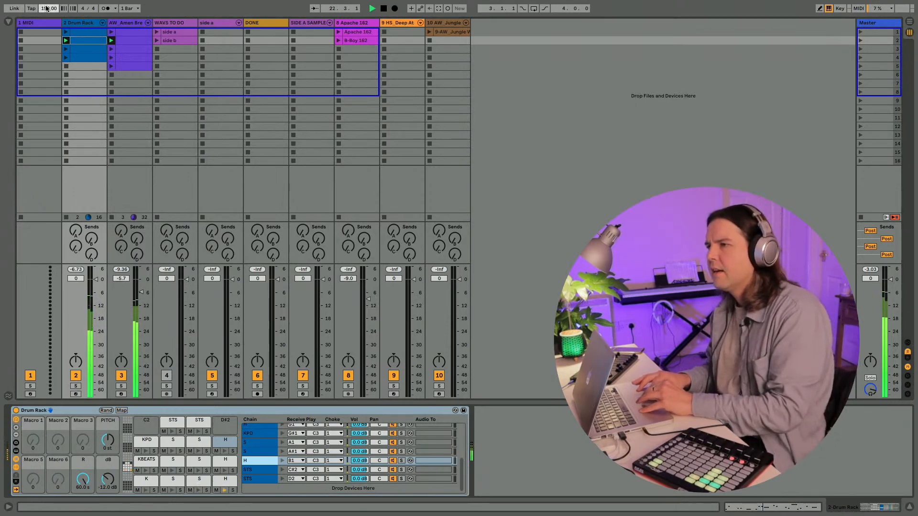
text(170)
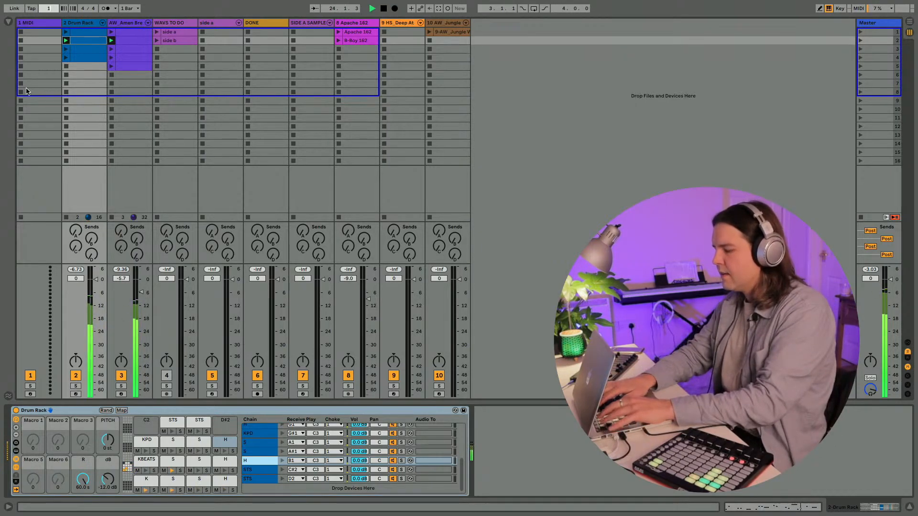
key(Return)
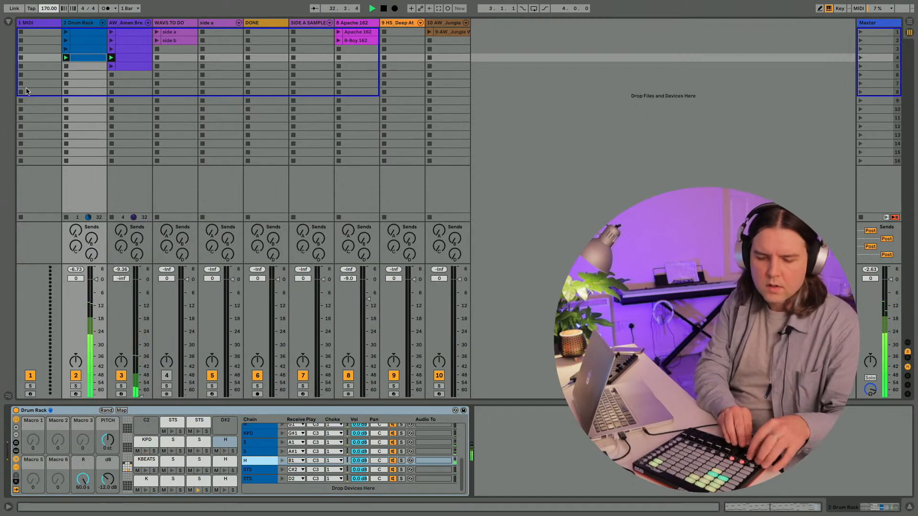
key(space)
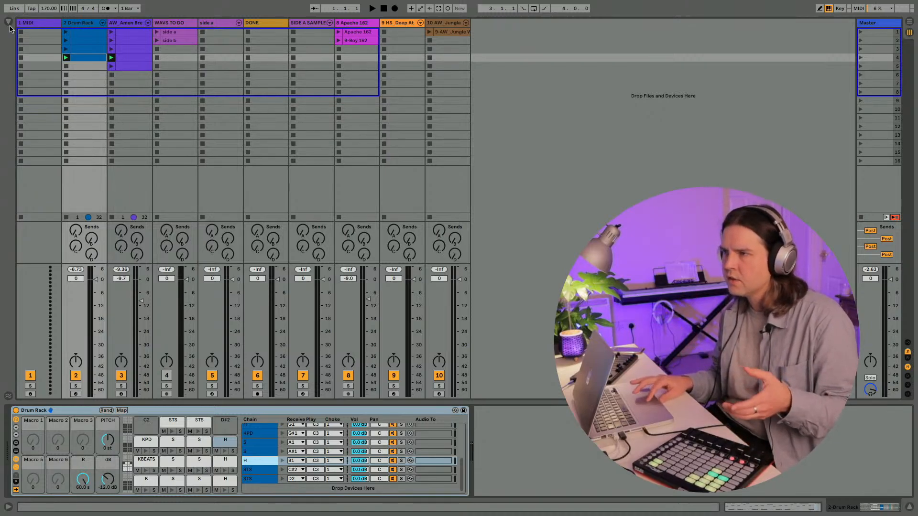
Step: Insert the AW_Worm Break Rack from My Presets as a new track after the Amen rack, and hide the browser
click(8, 22)
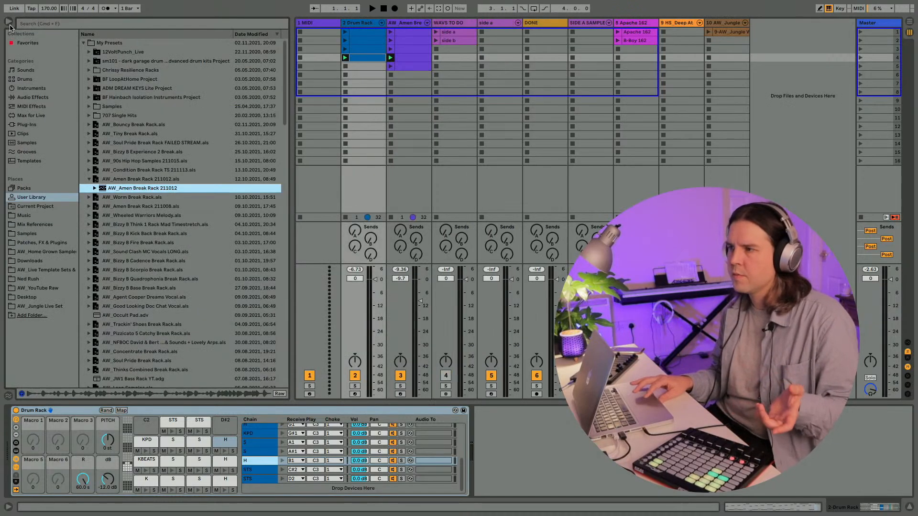
click(138, 198)
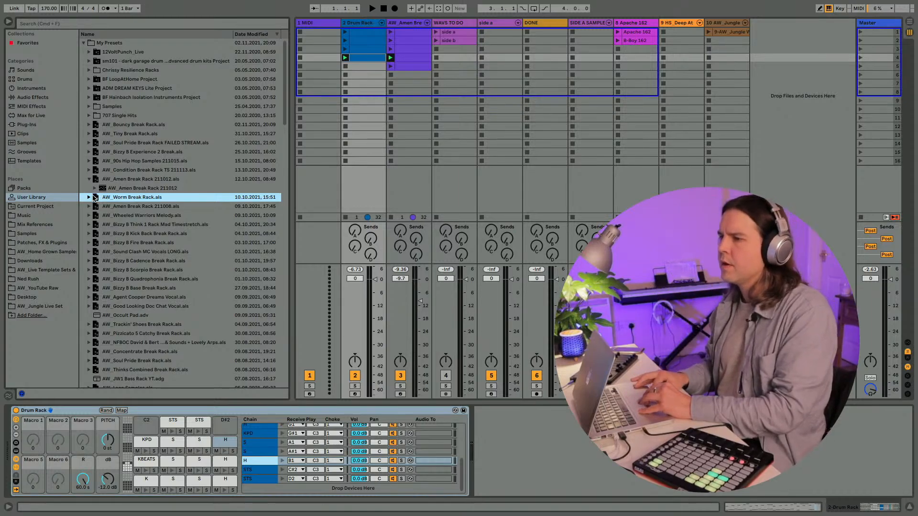
click(88, 197)
click(121, 200)
drag(121, 199, 432, 23)
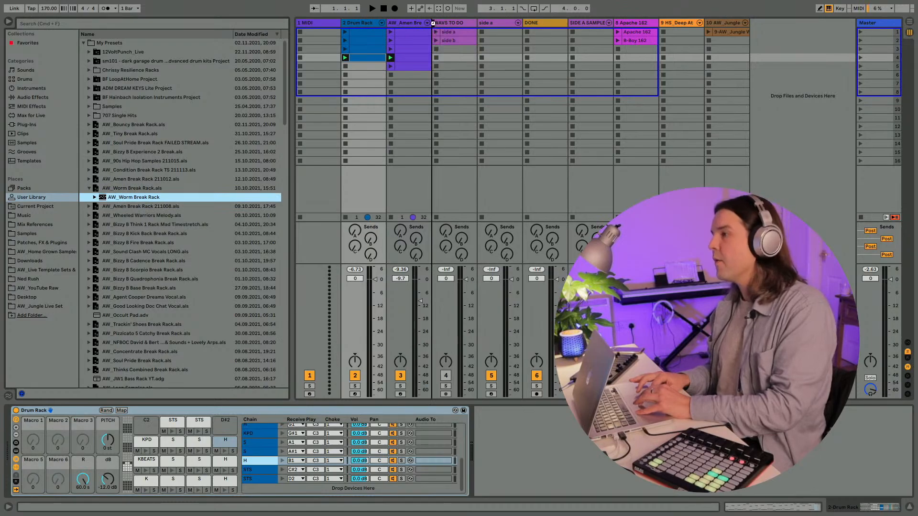
click(9, 22)
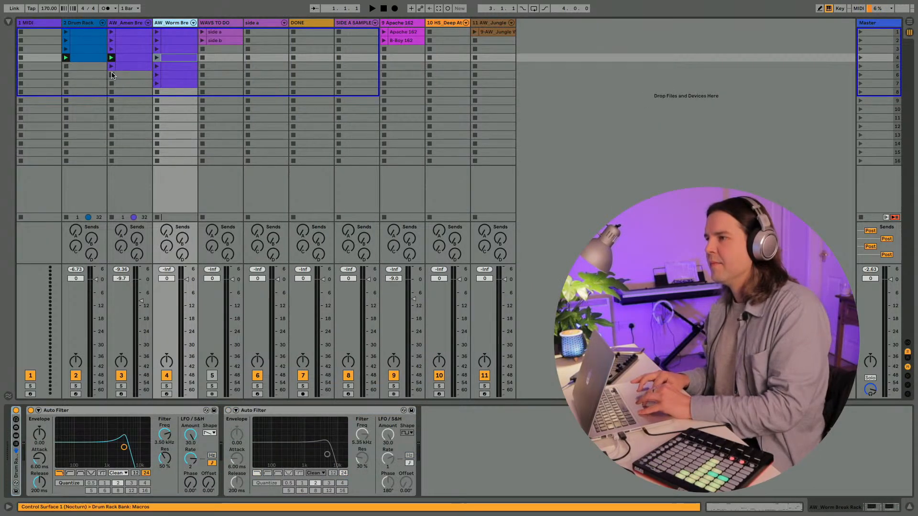
Step: Audition the sixth Worm Break clip with the Drum Rack pattern and lower the Worm Break track's volume to -6.5 dB
click(156, 75)
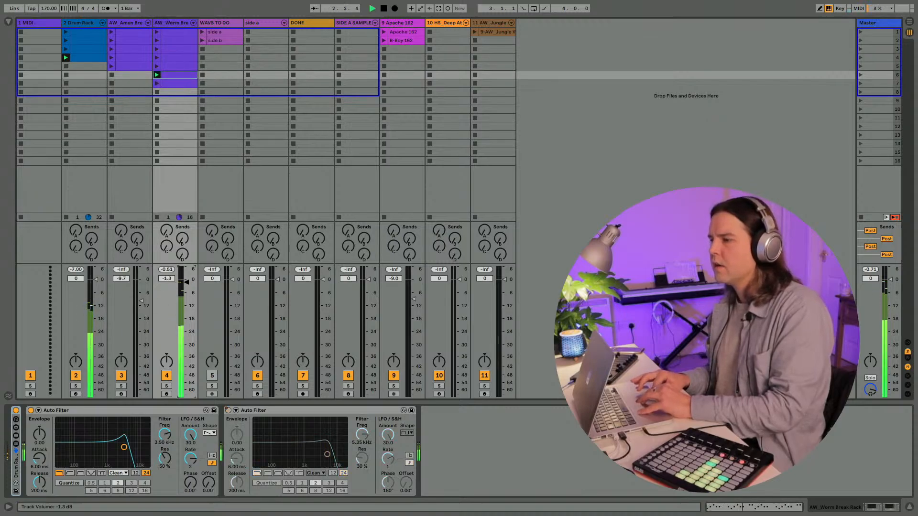
click(229, 410)
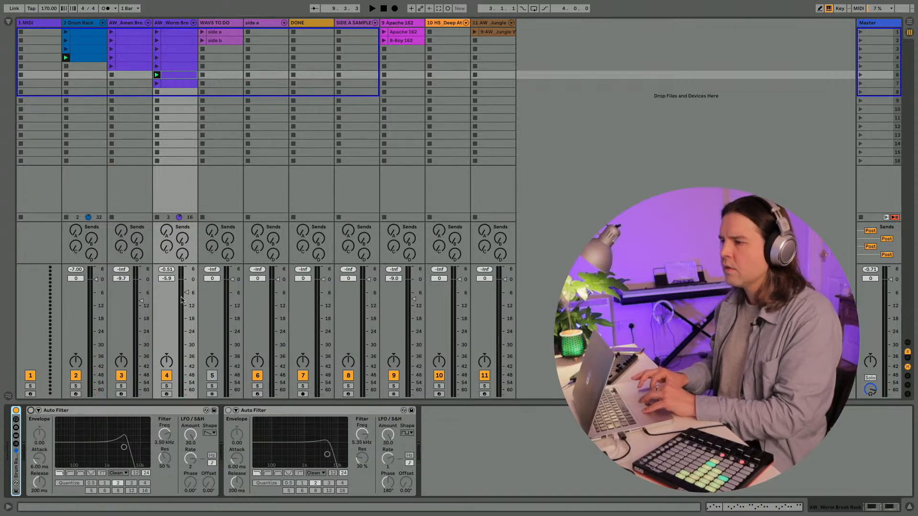
drag(186, 292, 187, 293)
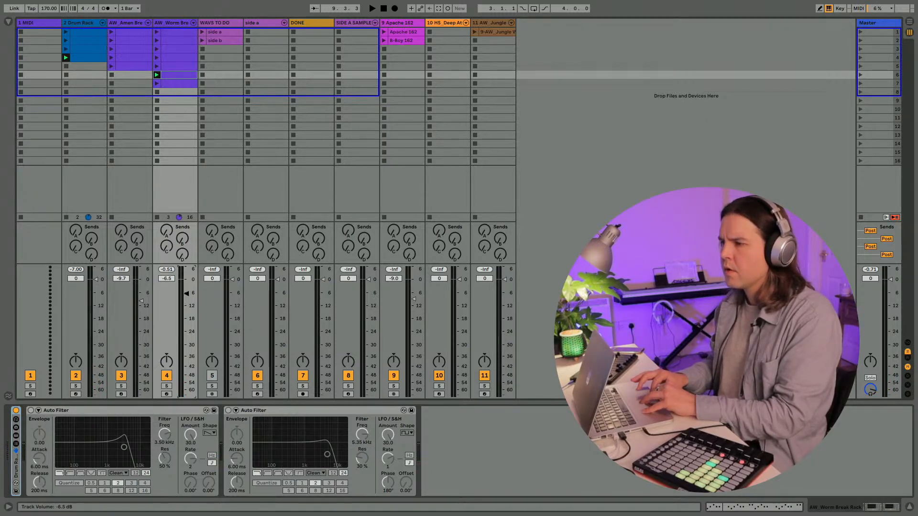
key(space)
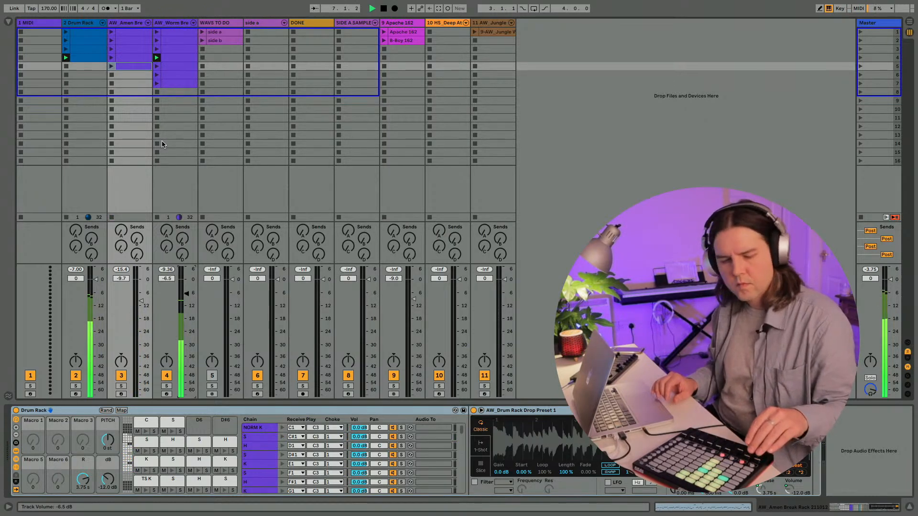
Step: Raise the Drum Rack's dB macro to -8.03 dB and launch the track's third clip
key(Left)
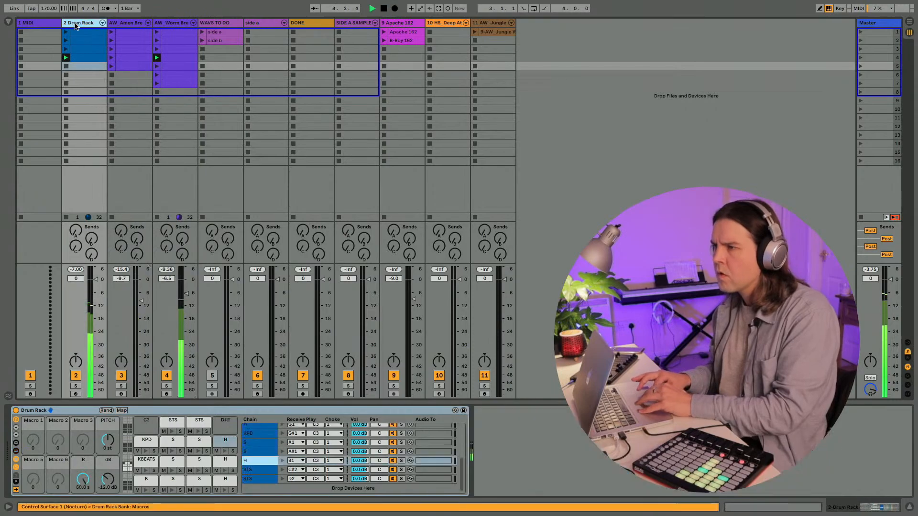
drag(107, 483, 106, 462)
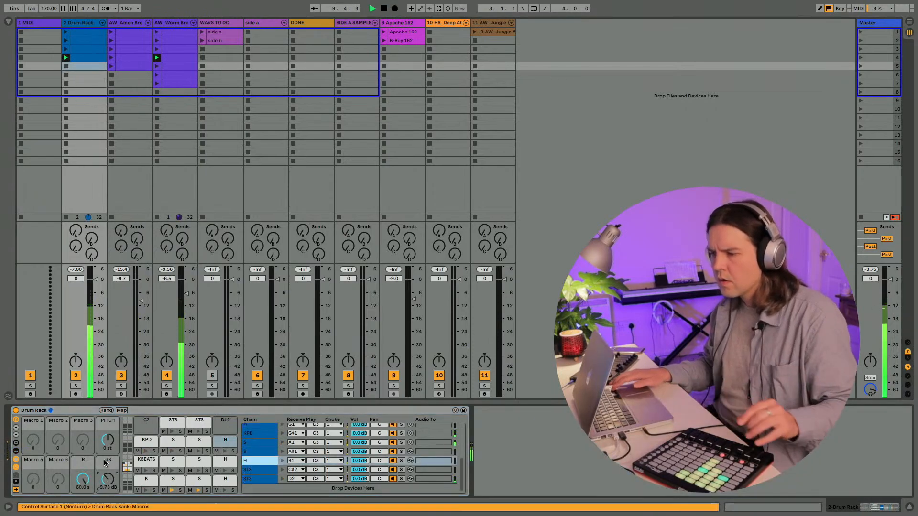
key(Up)
key(Up)
key(Return)
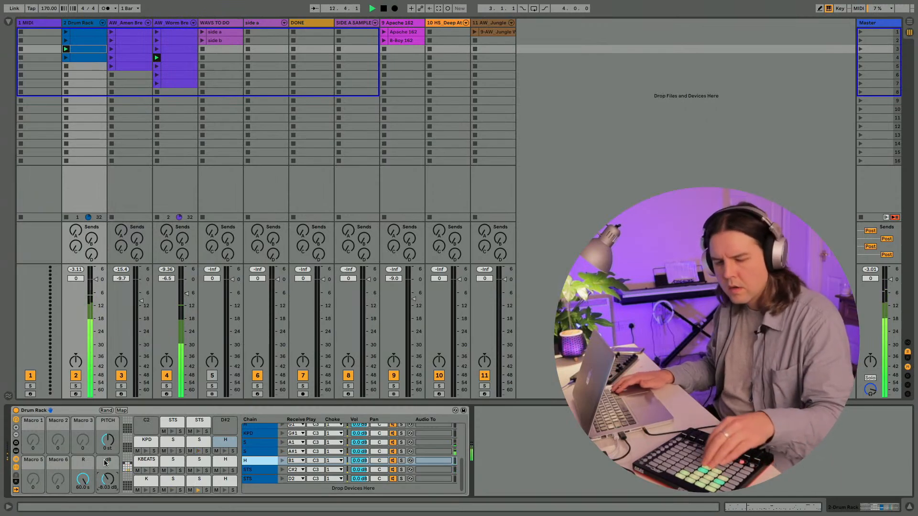
Step: Audition a clip from the Worm Break track alongside the Drum Rack pattern
key(Right)
key(Right)
key(Return)
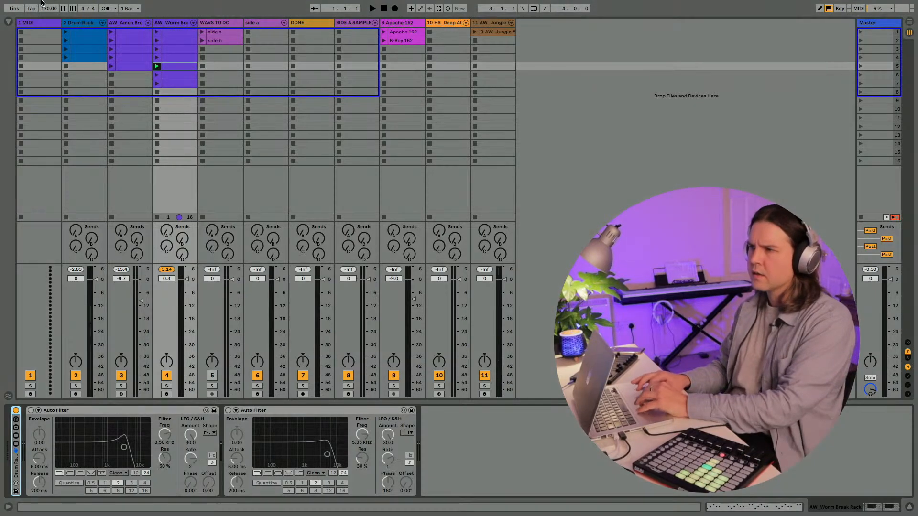
Step: Reset the Drum Rack's R release macro to 50.0 ms
click(68, 23)
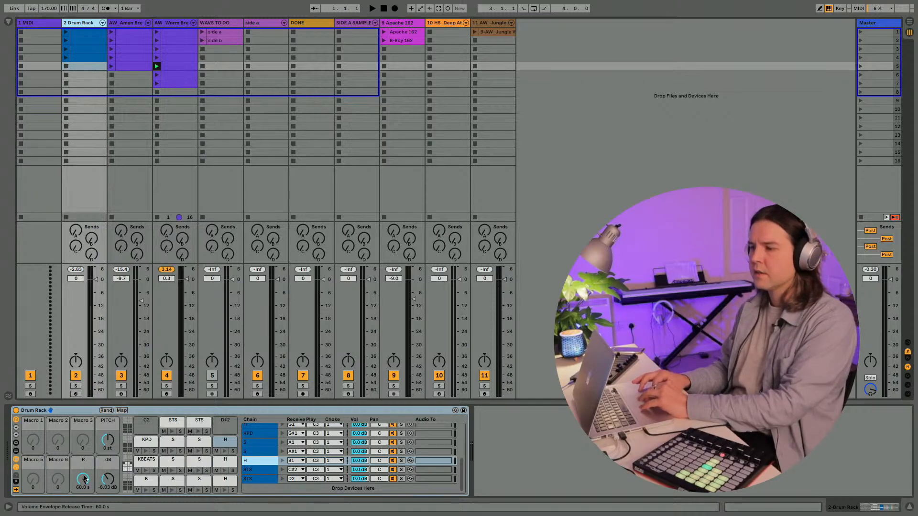
key(Delete)
Step: Rename the Drum Rack track to "AW_Amen Drum Rack 211111"
click(71, 26)
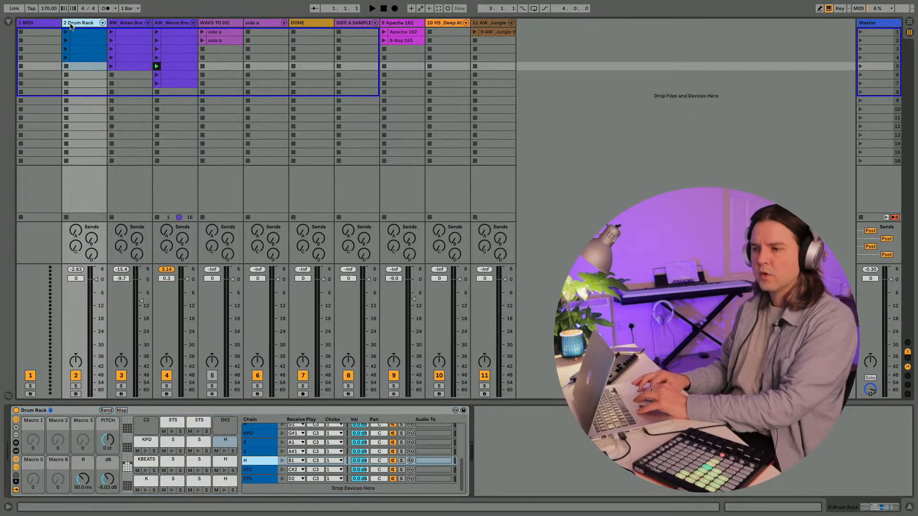
key(super+r)
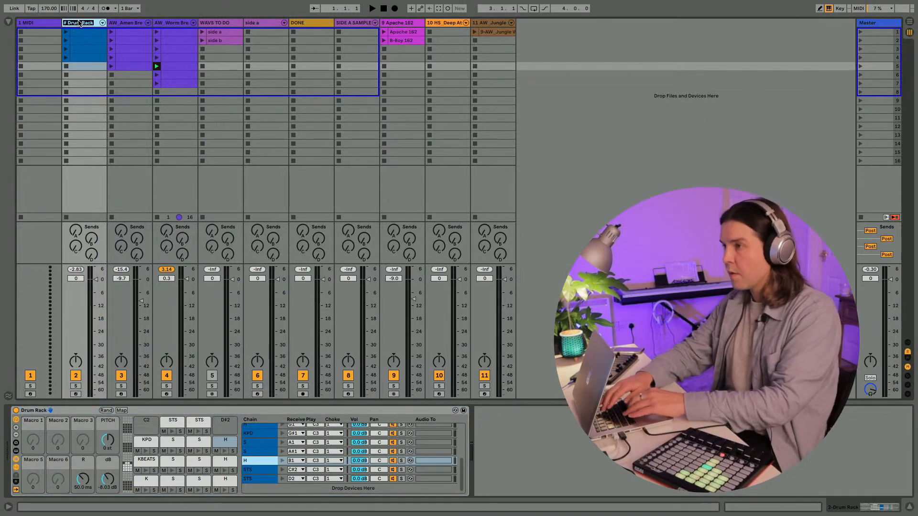
text(AW_A)
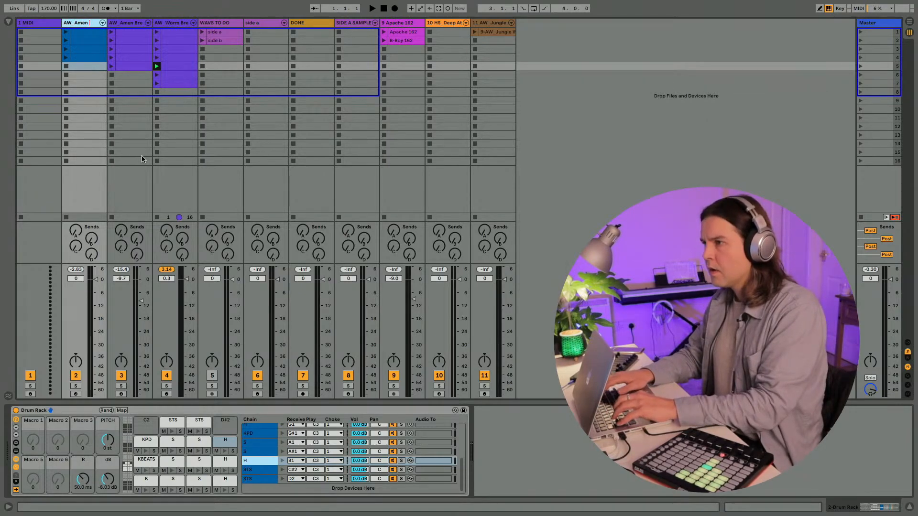
text(me)
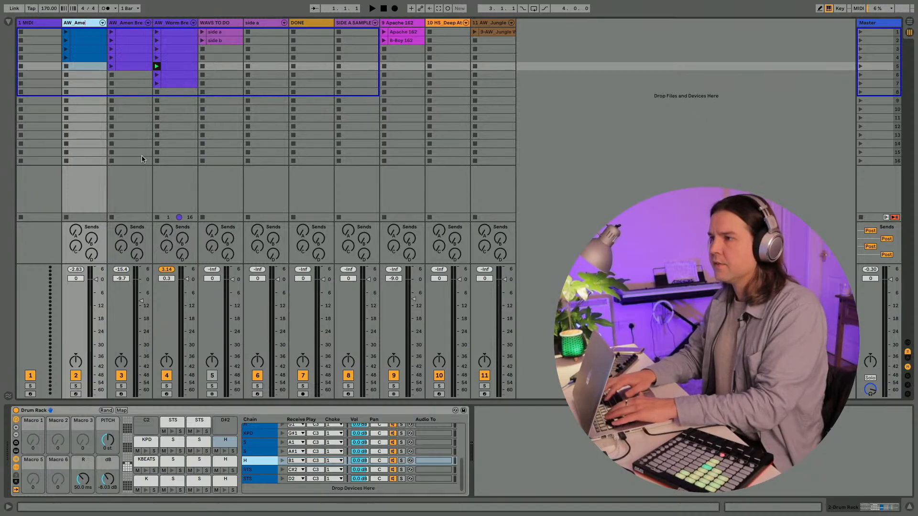
text(n Dr)
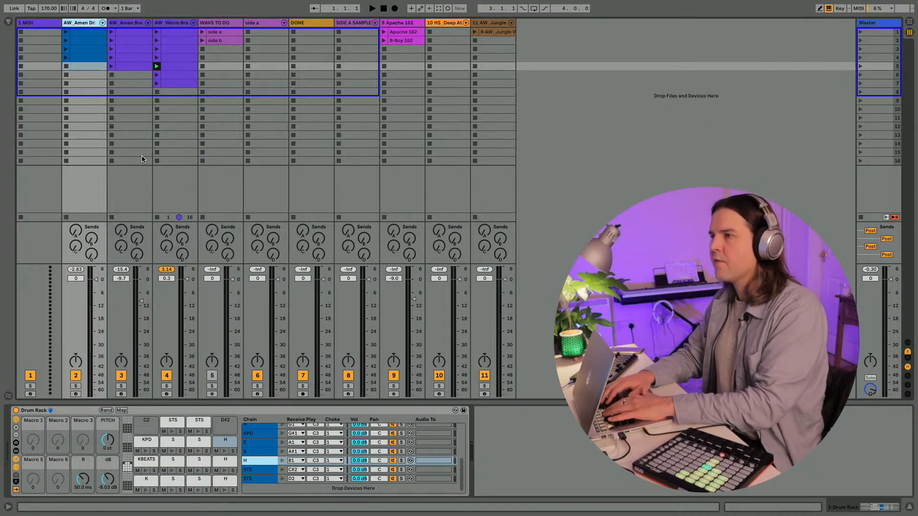
text(um)
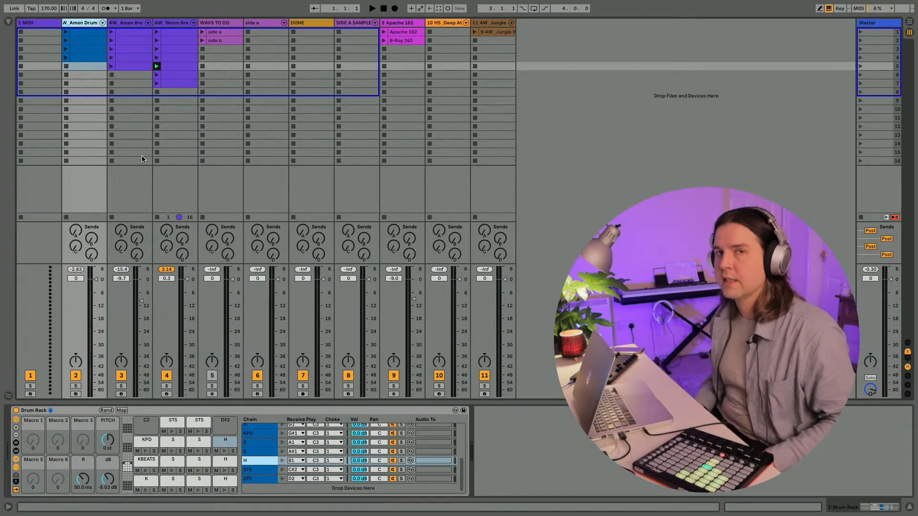
text(Rack)
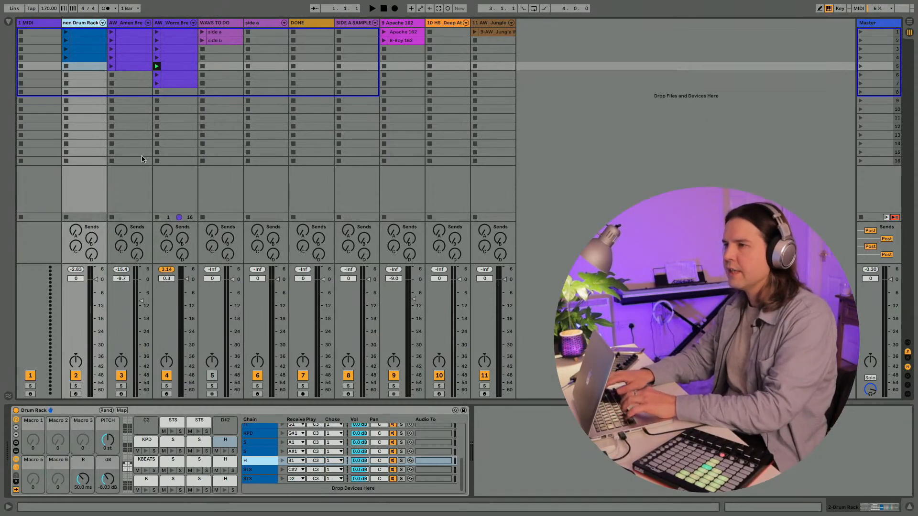
text( 21)
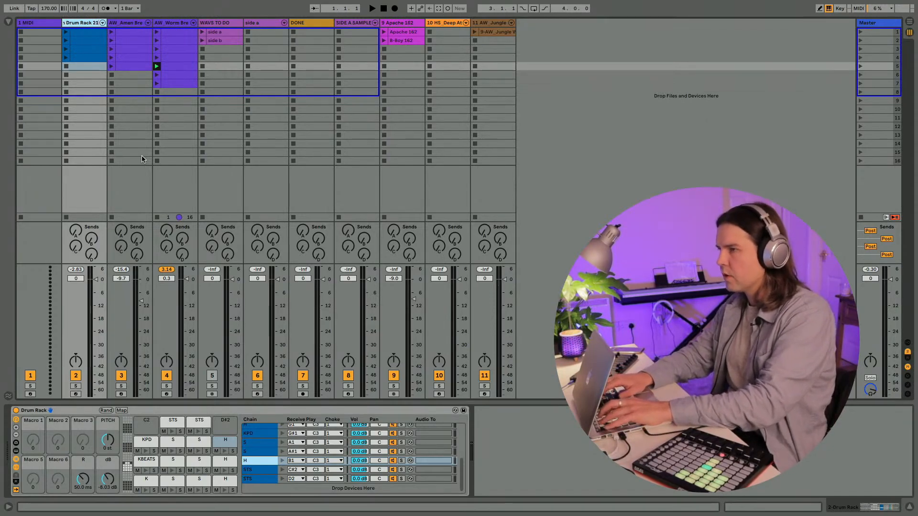
text(1111)
key(Return)
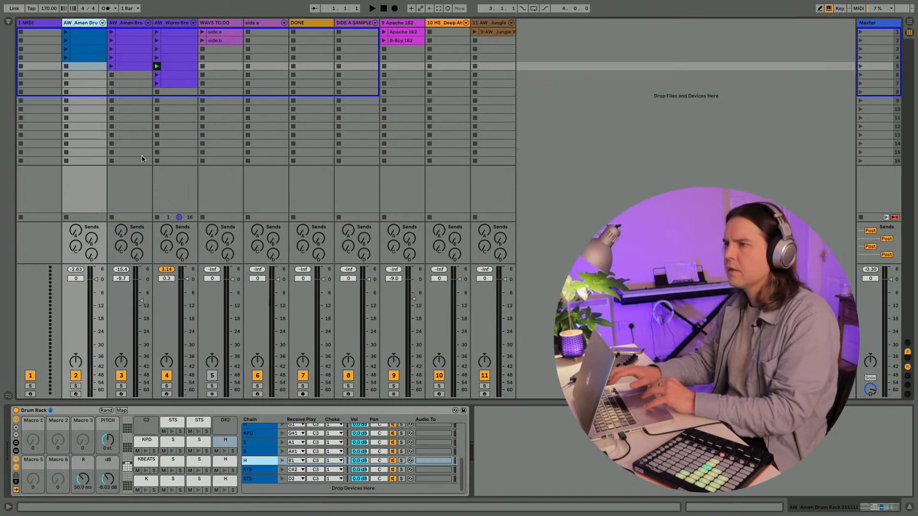
Step: Widen the renamed Drum Rack track to show its full name, and stop the active clip on the Worm Break track
drag(108, 23, 141, 20)
click(119, 33)
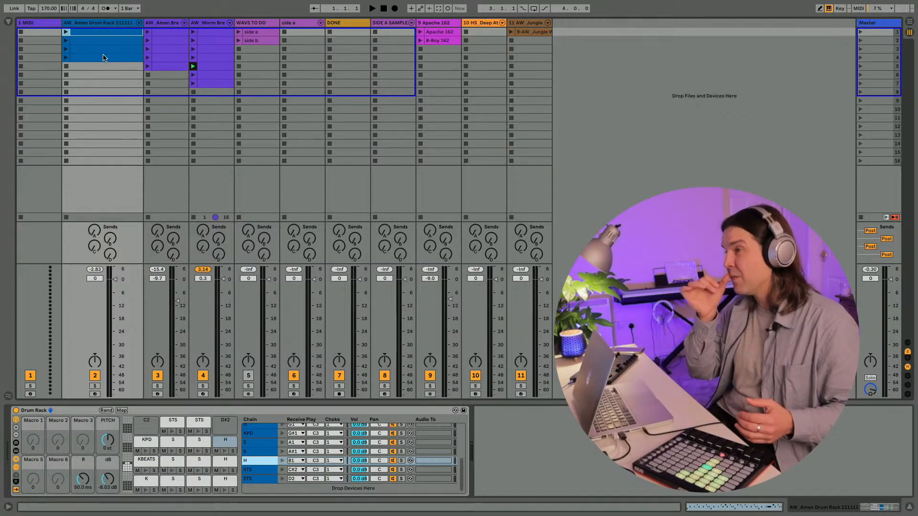
click(193, 92)
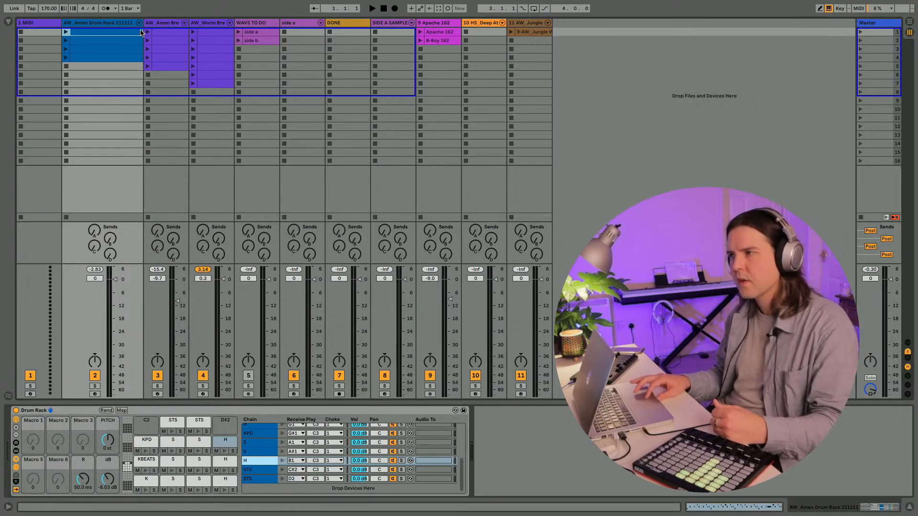
mouse_move(144, 24)
mouse_down()
mouse_move(172, 24)
mouse_move(141, 22)
mouse_up()
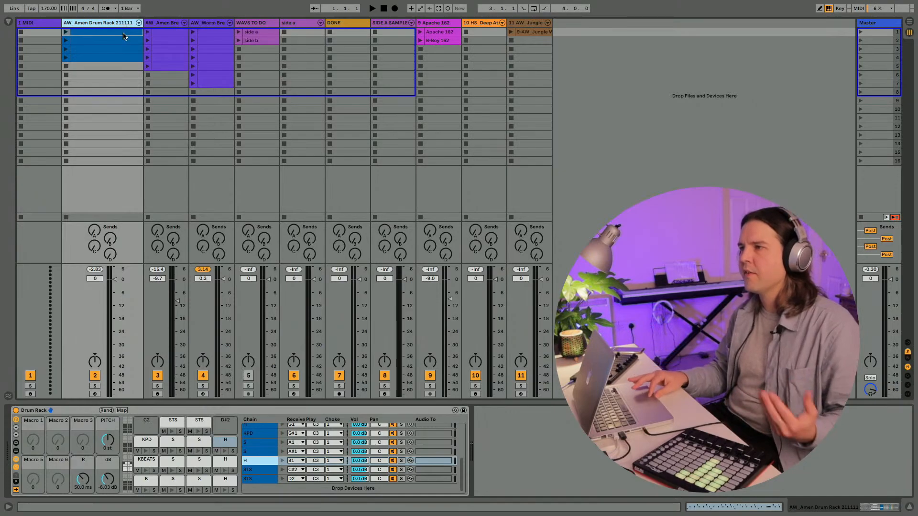
Step: Step through the clips of the renamed Amen Drum Rack track, ending on the second clip
key(Down)
key(Down)
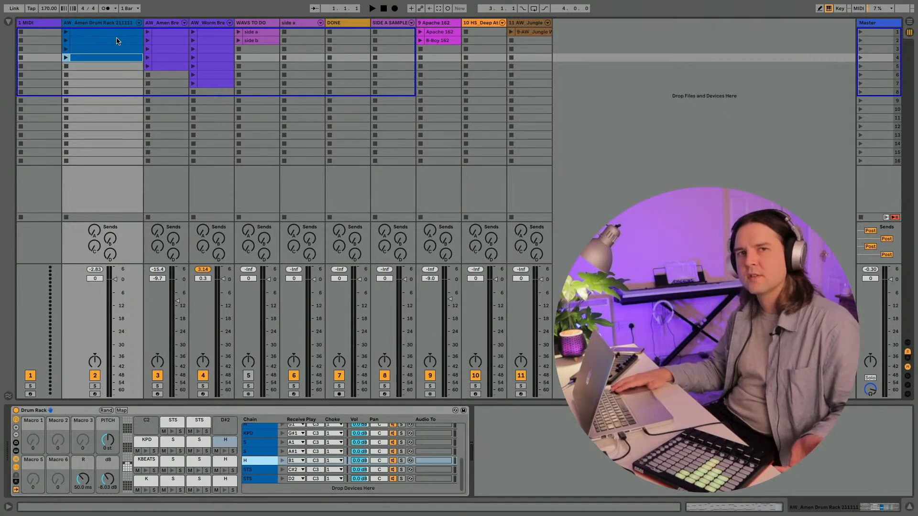
key(Up)
key(Up)
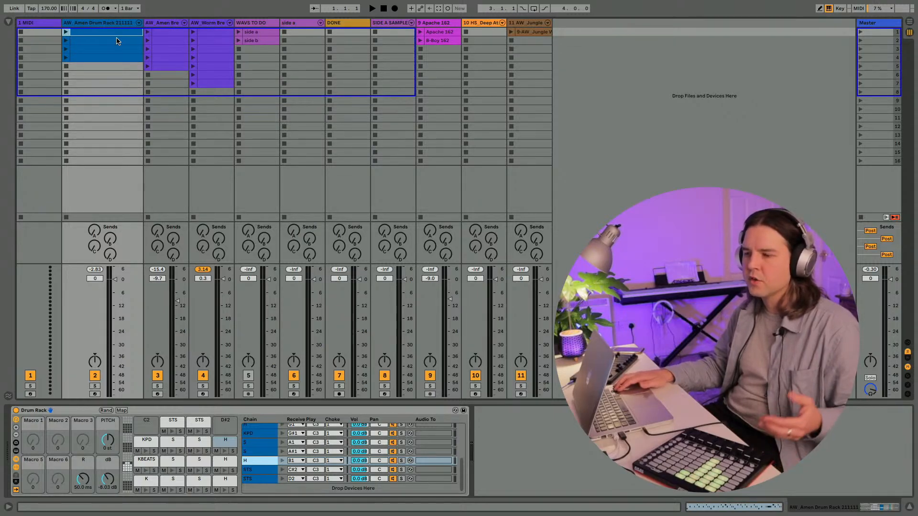
key(Down)
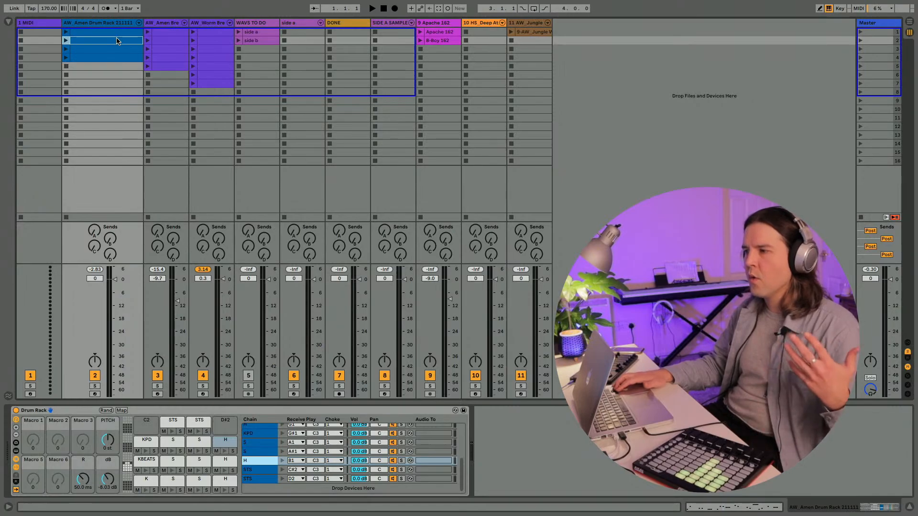
Step: Reset the Worm Break track's volume to 0 dB and clear its peak level
double_click(201, 283)
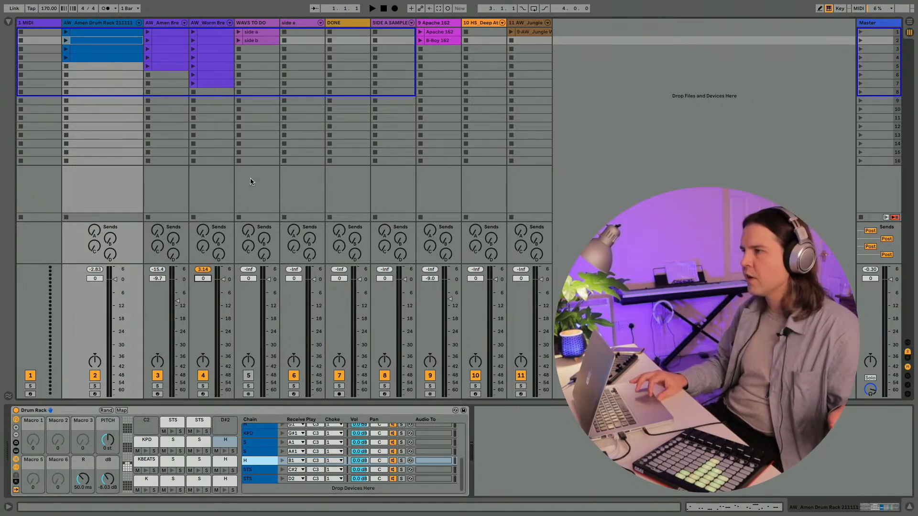
click(203, 270)
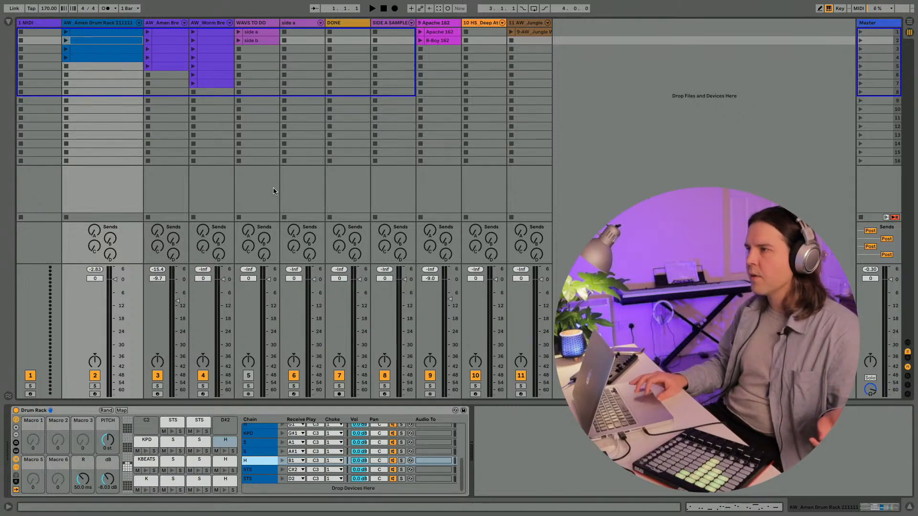